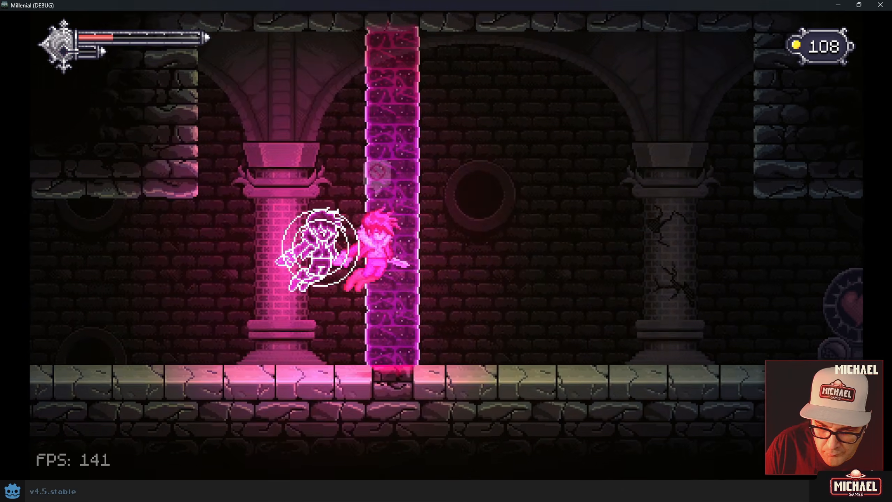
key(Escape)
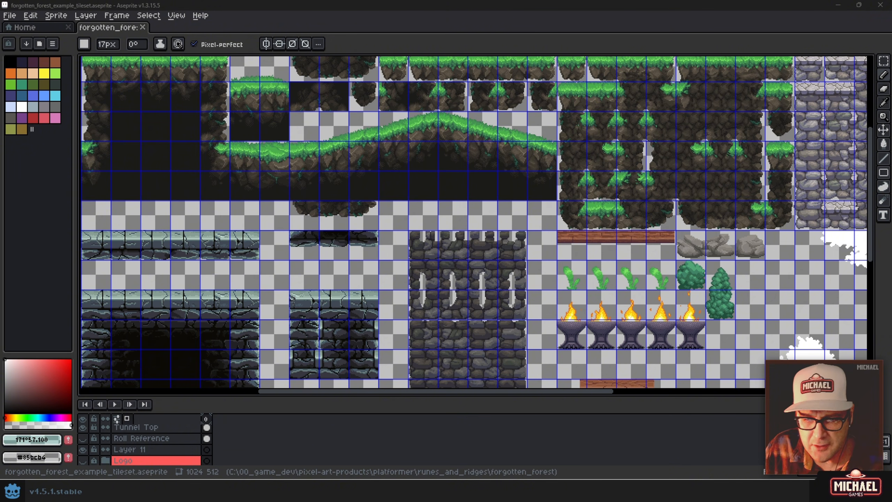
- In Aseprite, examine the forgotten_forest_example_tileset, covering the basic grass ground, slope, rocky terrain and stone wall tiles
drag(403, 124, 422, 154)
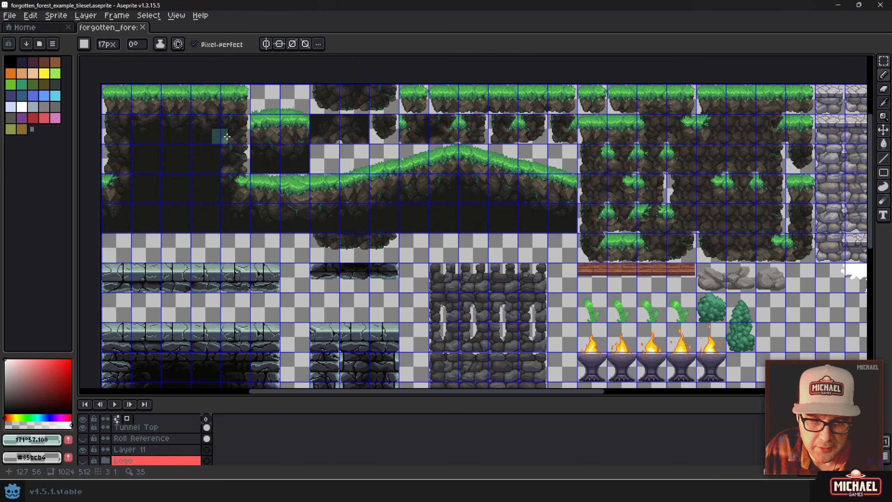
scroll(253, 140, up, 2)
scroll(279, 159, down, 2)
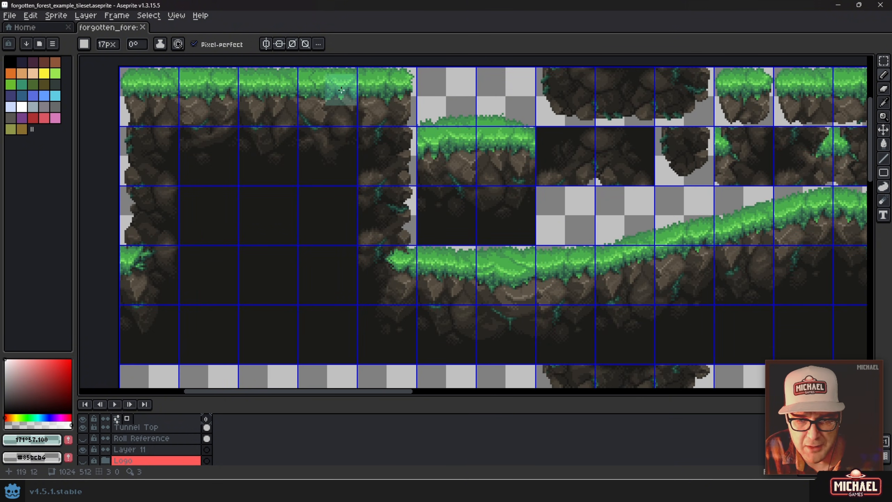
scroll(545, 313, right, 8)
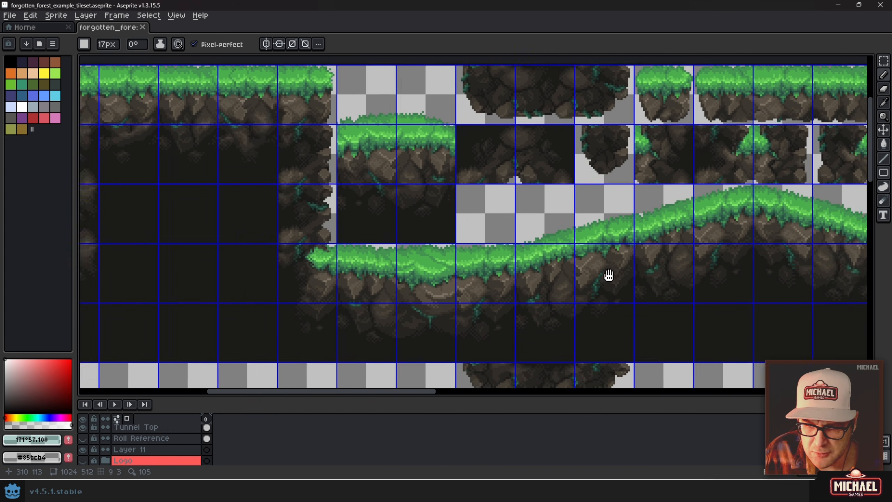
drag(281, 231, 592, 238)
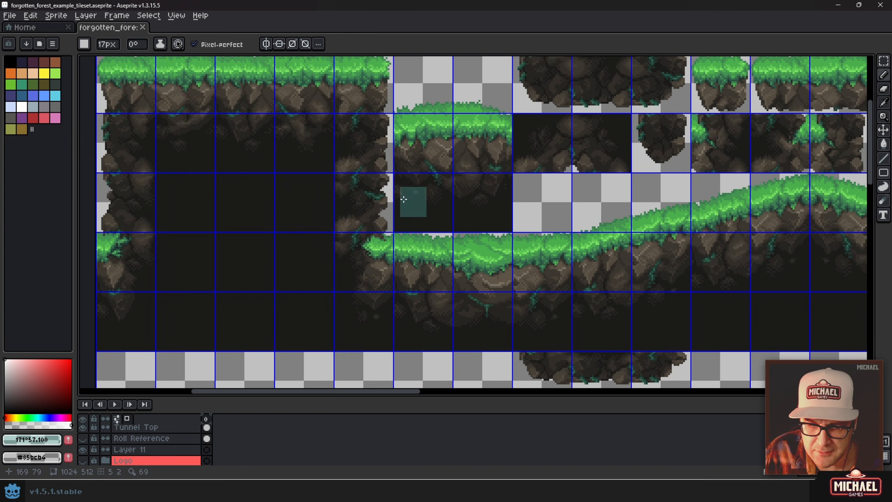
drag(640, 184, 231, 187)
drag(629, 224, 306, 193)
drag(525, 221, 425, 242)
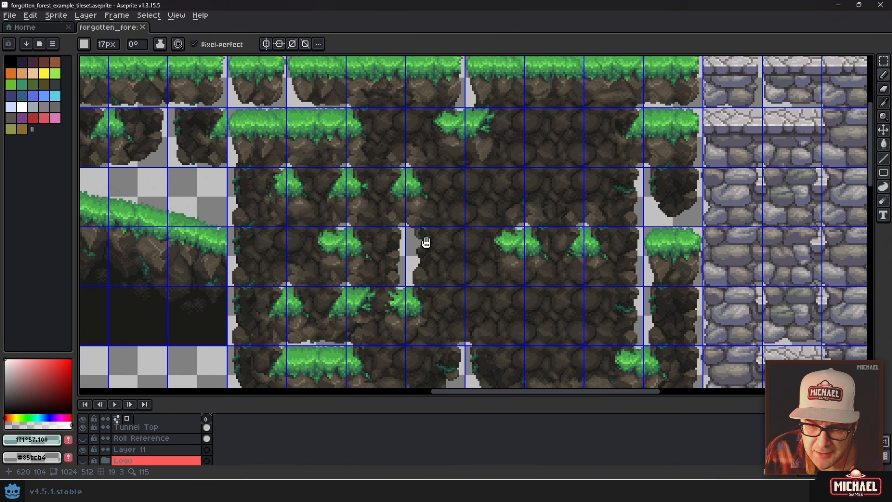
scroll(432, 244, down, 2)
drag(687, 191, 616, 184)
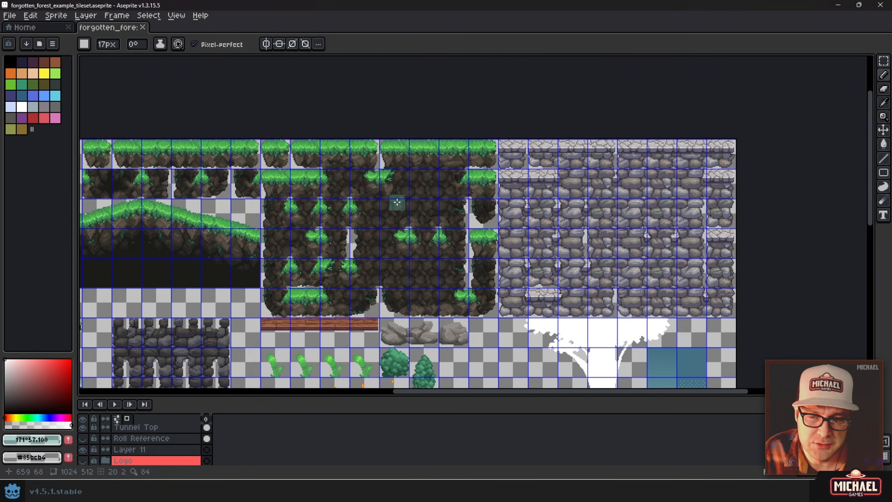
drag(397, 202, 572, 181)
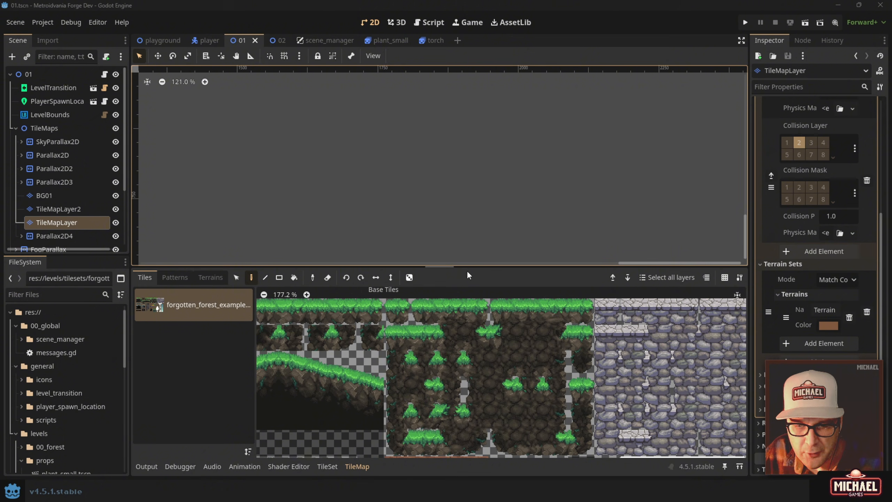
- In Godot, place the 3×3 block of top-left grass cliff tiles in the empty area of level 01's TileMapLayer
drag(371, 364, 602, 362)
drag(339, 390, 498, 387)
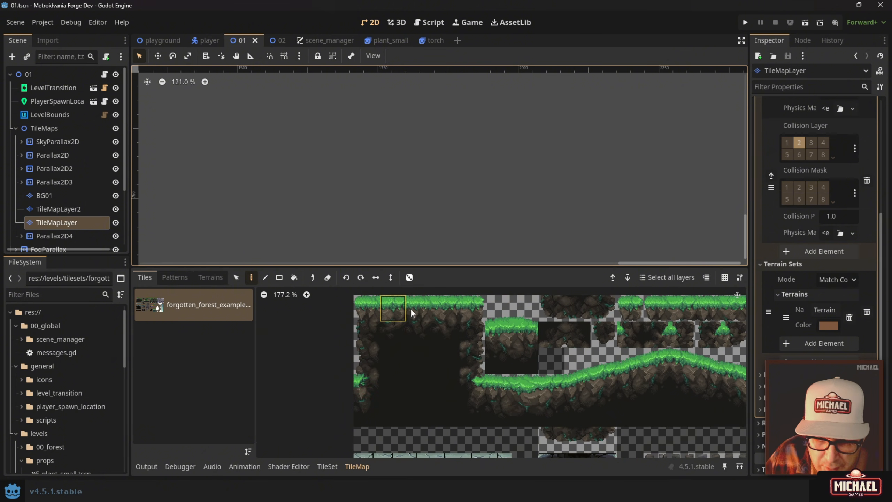
mouse_move(369, 309)
mouse_down()
mouse_move(442, 334)
mouse_move(457, 352)
mouse_move(430, 352)
mouse_up()
click(368, 149)
click(442, 143)
scroll(358, 161, up, 6)
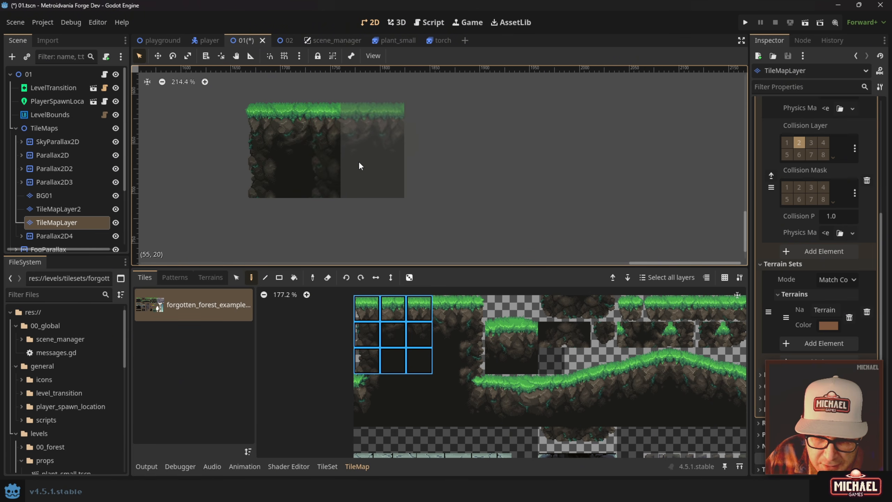
- Extend the grass platform rightward with the 3×3 middle ground tiles and close its right end with the 1×3 edge column
click(401, 312)
mouse_move(401, 312)
mouse_down()
mouse_move(431, 360)
mouse_move(446, 364)
mouse_up()
mouse_move(368, 160)
mouse_down()
mouse_move(588, 152)
mouse_move(480, 200)
mouse_up()
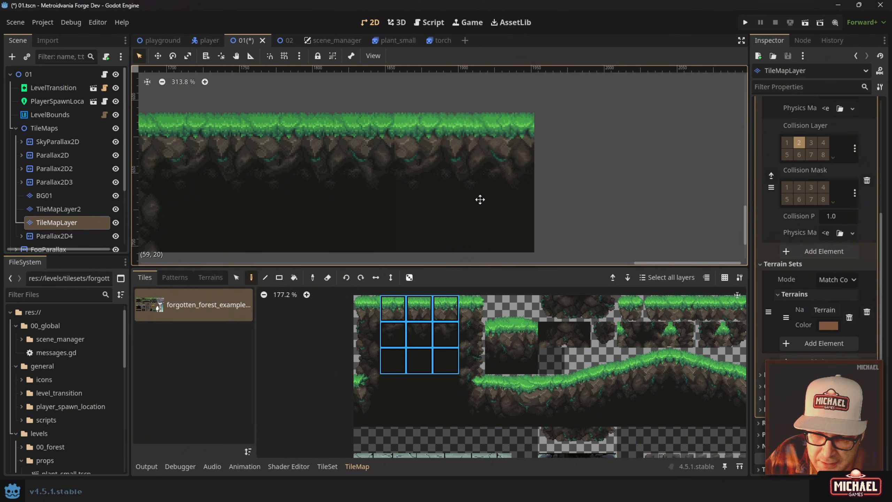
drag(472, 307, 470, 360)
click(581, 140)
click(572, 178)
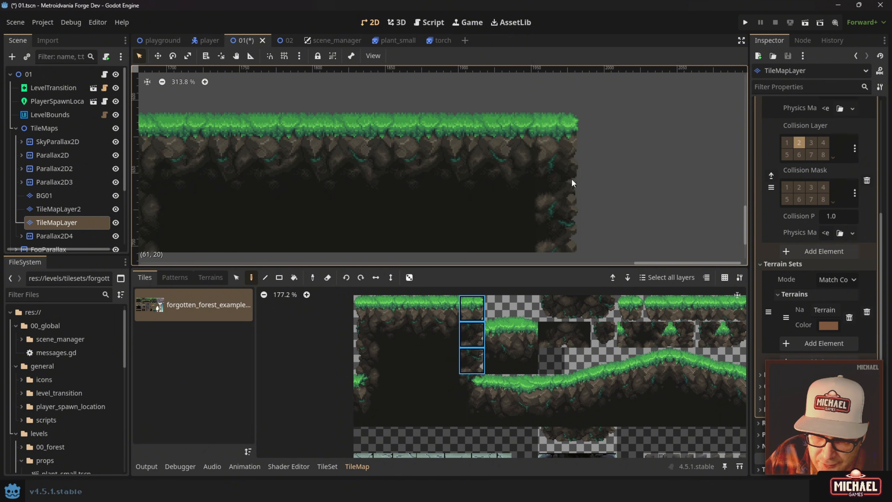
- Attach a lower ledge to the platform's right edge using the 1×2 inner-corner tiles and two 2×3 blocks of grass ground
drag(596, 207, 540, 168)
drag(473, 382, 474, 406)
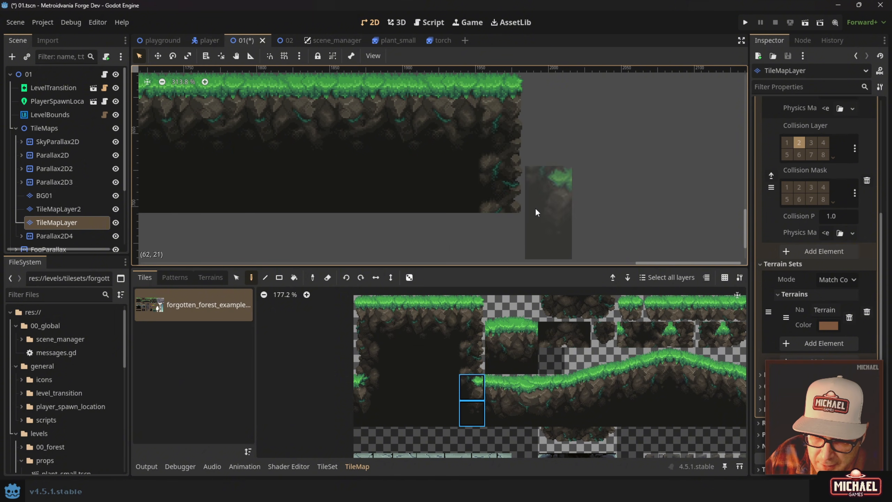
click(510, 229)
drag(591, 190, 446, 189)
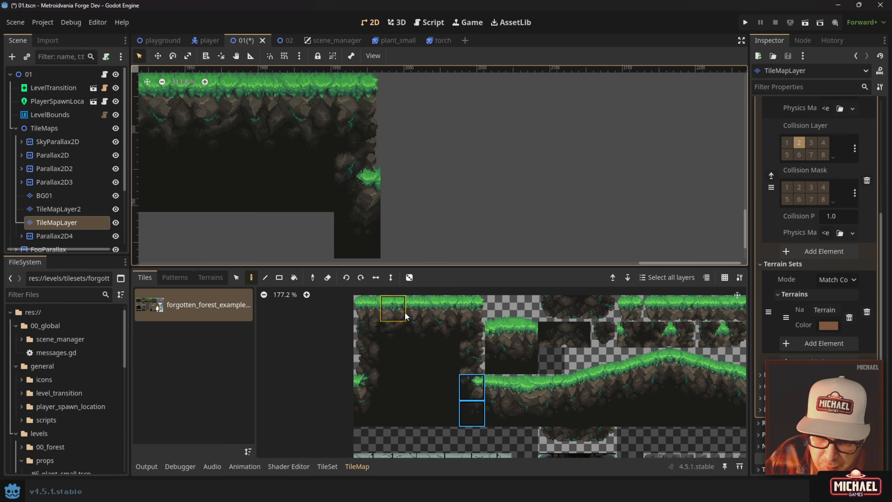
drag(419, 308, 446, 363)
click(439, 218)
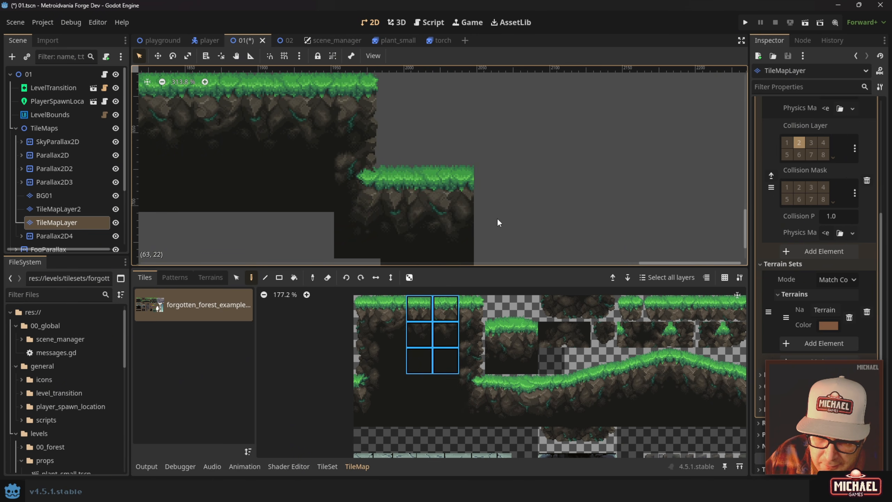
click(520, 218)
scroll(524, 166, down, 2)
drag(524, 167, 658, 163)
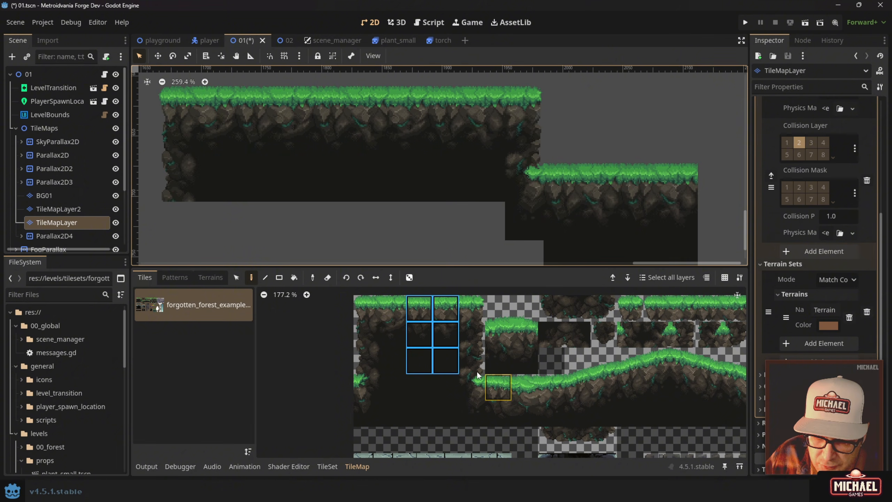
- Place the 2×3 raised grass mound tiles over the middle of the upper platform's surface
scroll(477, 377, down, 3)
drag(511, 374, 460, 351)
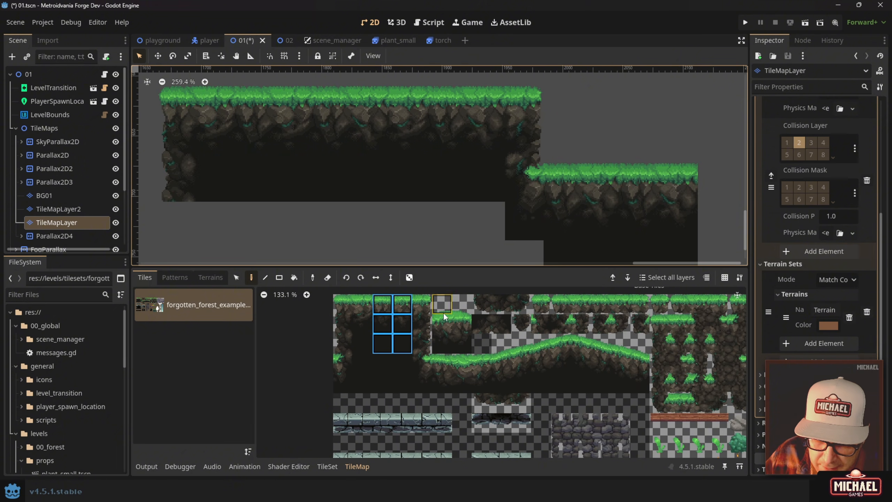
drag(439, 301, 456, 342)
drag(385, 126, 413, 205)
scroll(391, 200, up, 2)
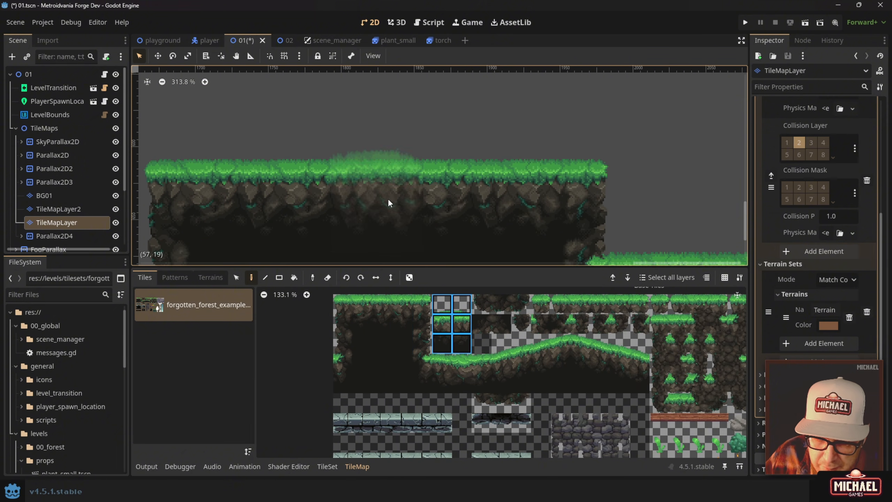
click(388, 198)
scroll(507, 173, down, 4)
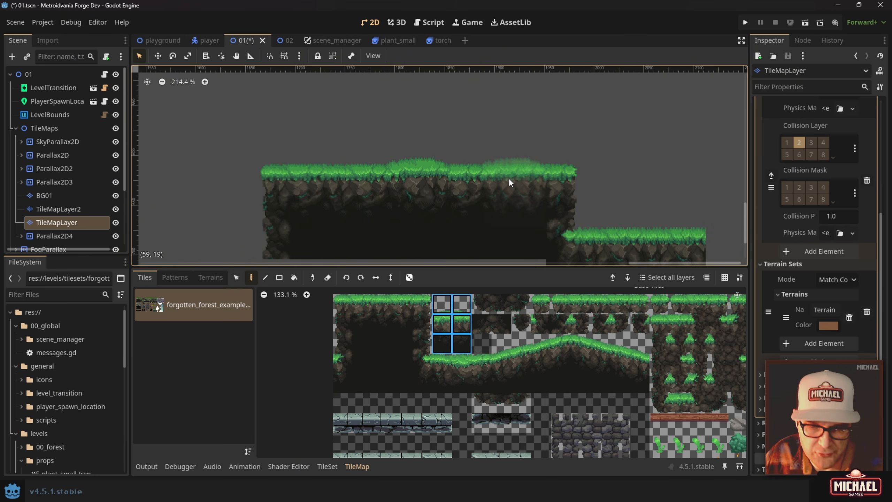
scroll(517, 183, down, 1)
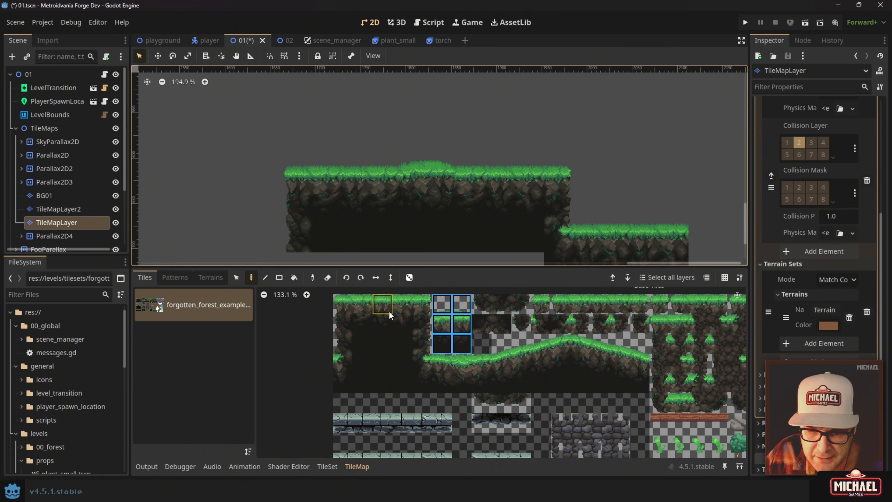
drag(389, 310, 396, 342)
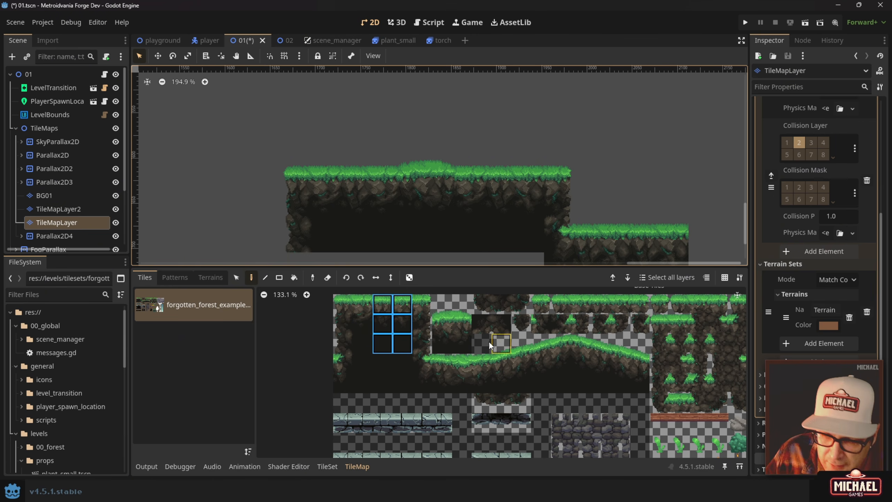
- Using Terrain 0, paint a lattice of ground with four openings and a stepped right side, to the right of the platforms
click(211, 277)
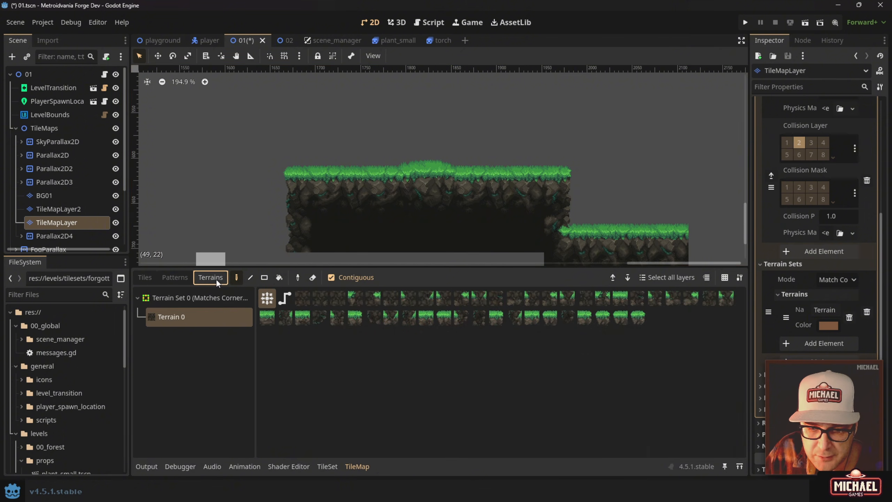
click(212, 312)
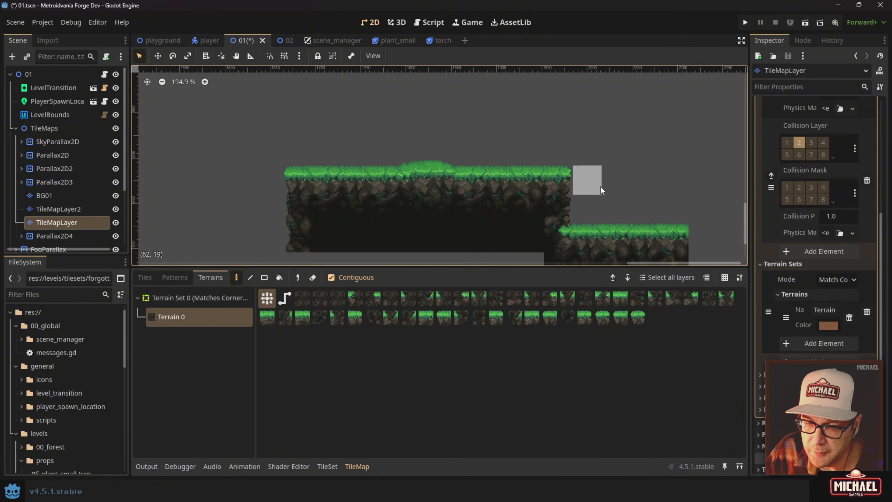
drag(617, 183, 381, 202)
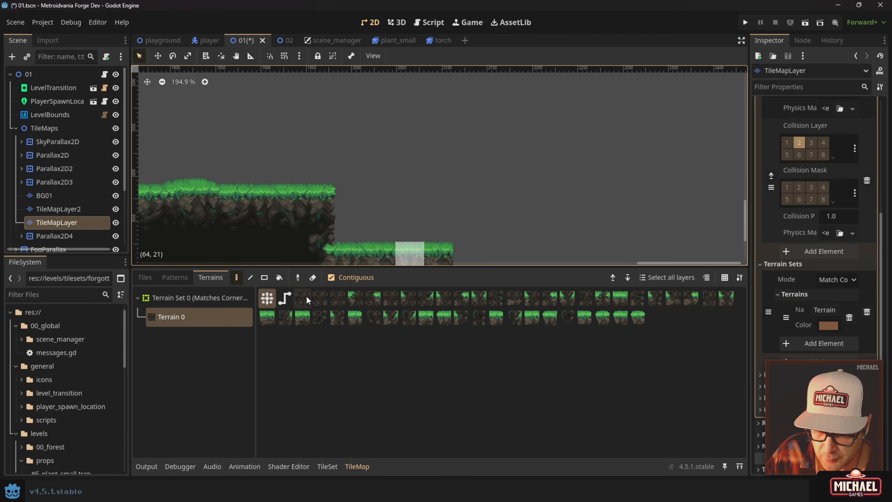
drag(582, 227, 455, 200)
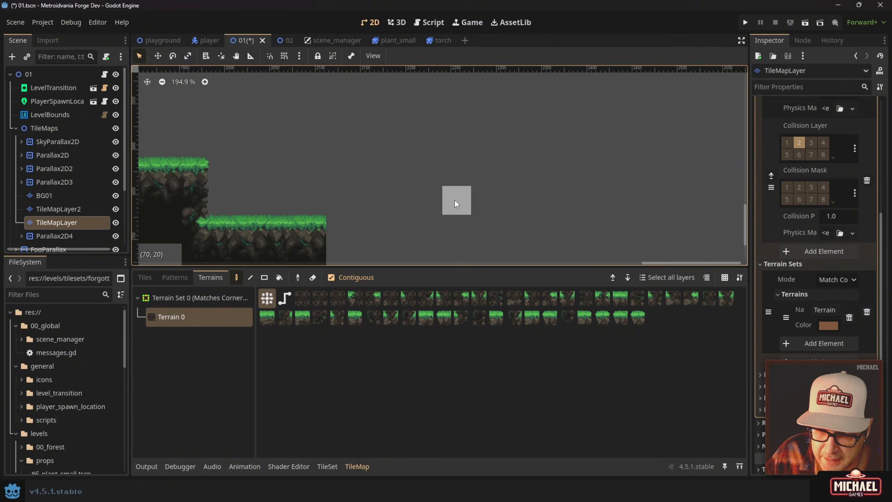
mouse_move(474, 170)
mouse_down()
mouse_move(543, 230)
mouse_move(601, 207)
mouse_move(587, 121)
mouse_move(510, 121)
mouse_move(489, 143)
mouse_move(537, 165)
mouse_move(587, 167)
mouse_move(540, 126)
mouse_move(556, 226)
mouse_up()
mouse_move(670, 185)
mouse_down()
mouse_move(505, 195)
mouse_move(474, 124)
mouse_move(482, 159)
mouse_up()
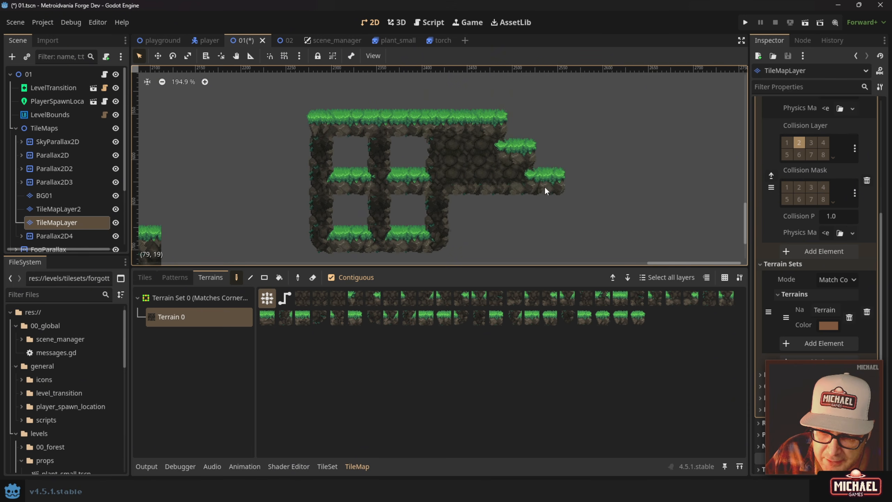
- Extend the terrain's stepped side with a downward column and a long ledge, joining the column's foot back to the lattice
mouse_move(546, 190)
mouse_down()
mouse_move(645, 215)
mouse_move(557, 213)
mouse_up()
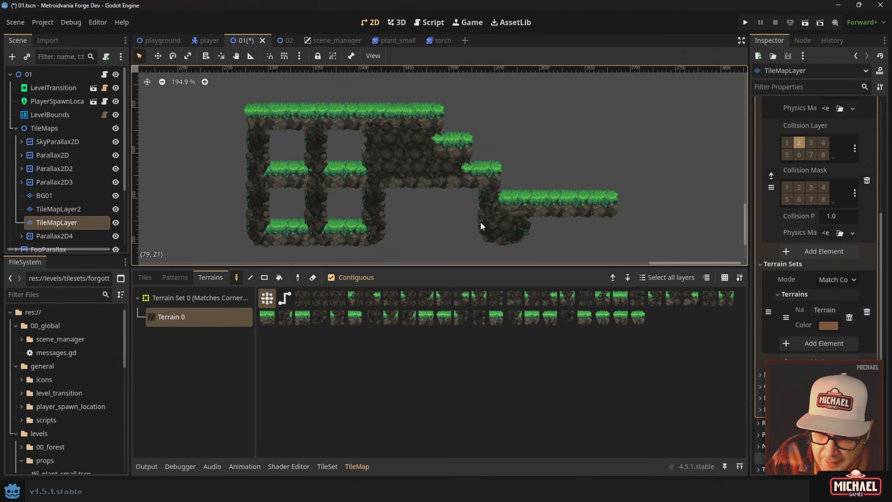
drag(481, 224, 529, 224)
drag(590, 206, 435, 206)
- Paint a small floating stepped terrain piece and, beside it, a wider mass with a tall left wall and a raised central block
drag(559, 141, 538, 204)
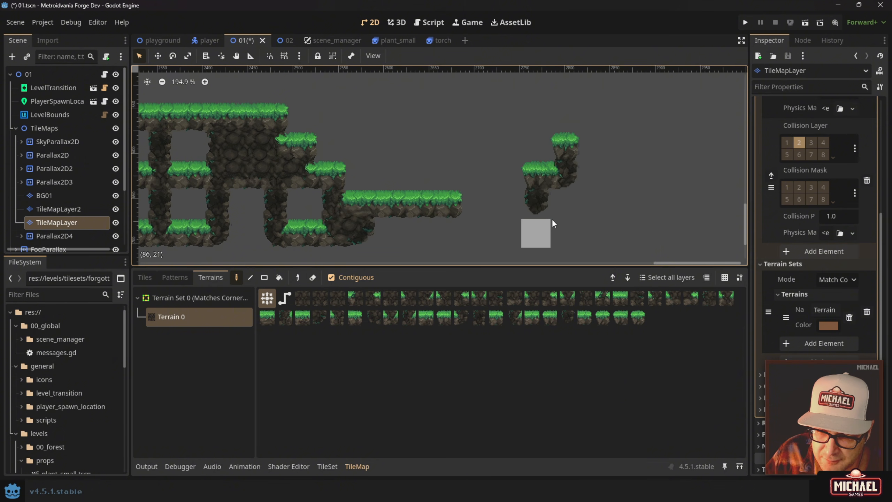
mouse_move(623, 142)
mouse_down()
mouse_move(653, 231)
mouse_move(485, 228)
mouse_move(569, 224)
mouse_up()
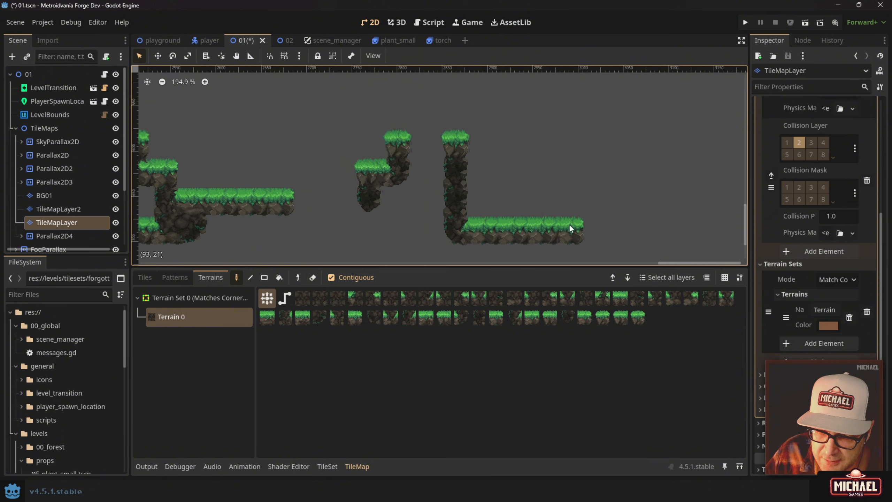
mouse_move(505, 187)
mouse_down()
mouse_move(490, 216)
mouse_move(540, 187)
mouse_move(509, 200)
mouse_up()
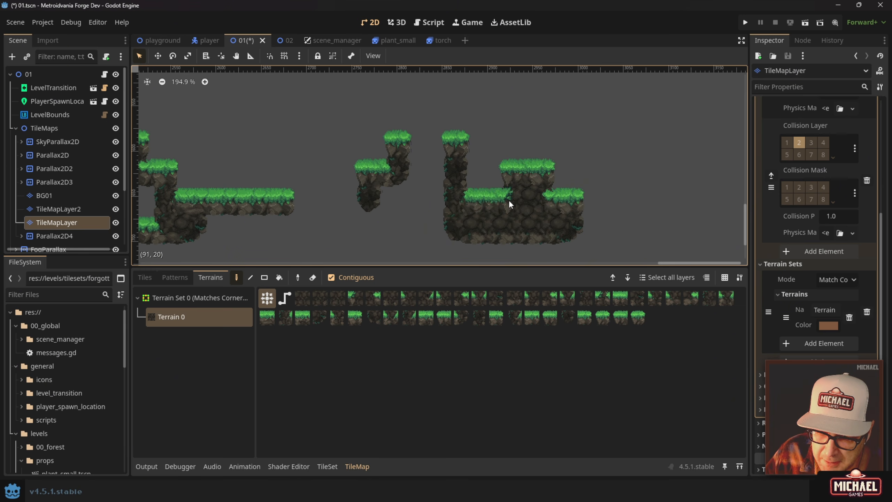
click(594, 205)
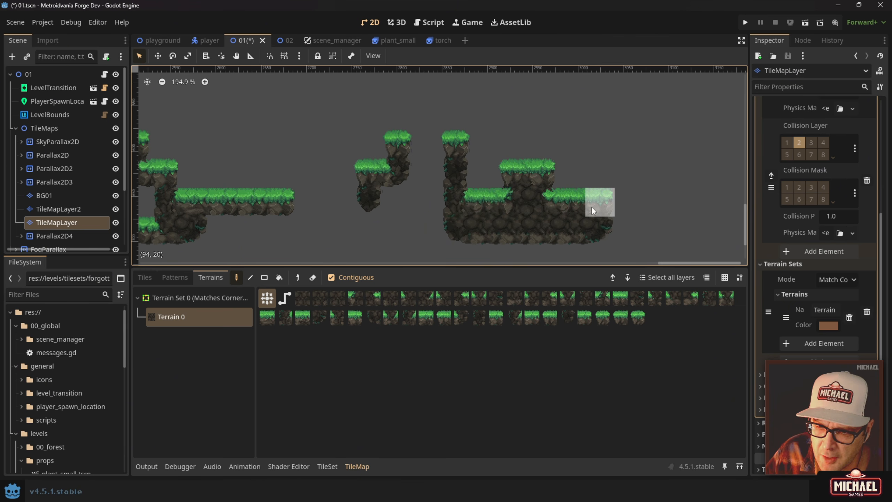
- Thicken the base of the walled terrain mass two tiles downward, filling in its lower right corner
drag(320, 206, 587, 198)
drag(375, 162, 212, 164)
scroll(567, 194, up, 1)
drag(674, 195, 491, 173)
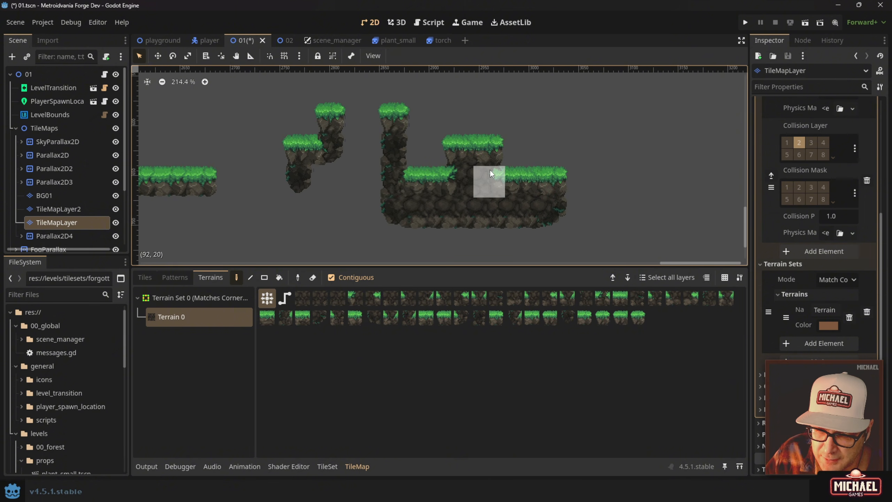
scroll(502, 170, up, 2)
mouse_move(527, 231)
mouse_down()
mouse_move(519, 170)
mouse_move(550, 203)
mouse_move(401, 209)
mouse_move(479, 206)
mouse_up()
scroll(519, 170, down, 3)
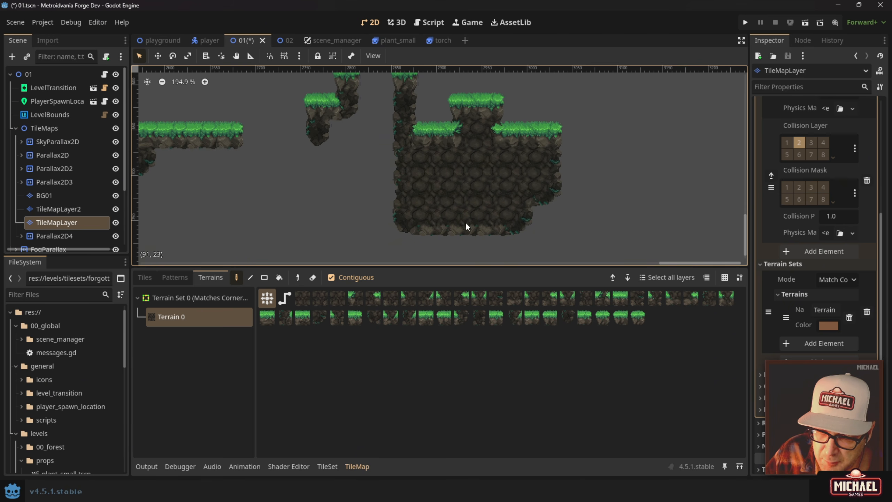
click(539, 218)
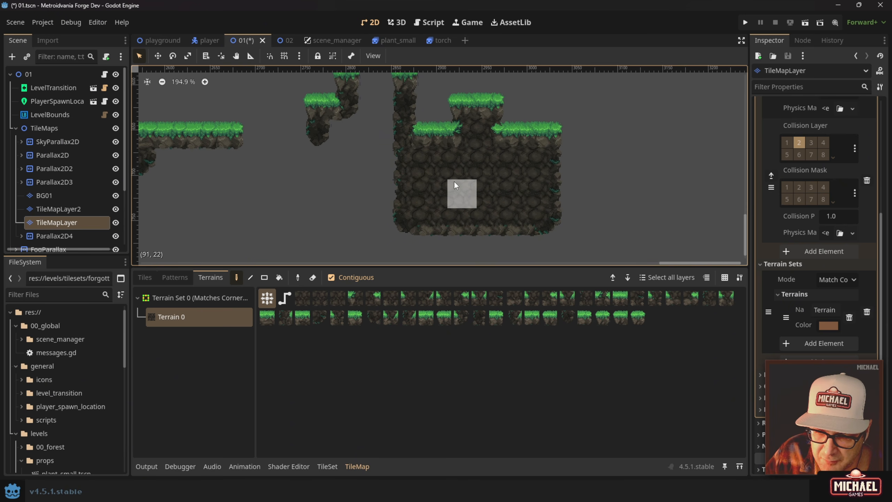
scroll(462, 174, up, 4)
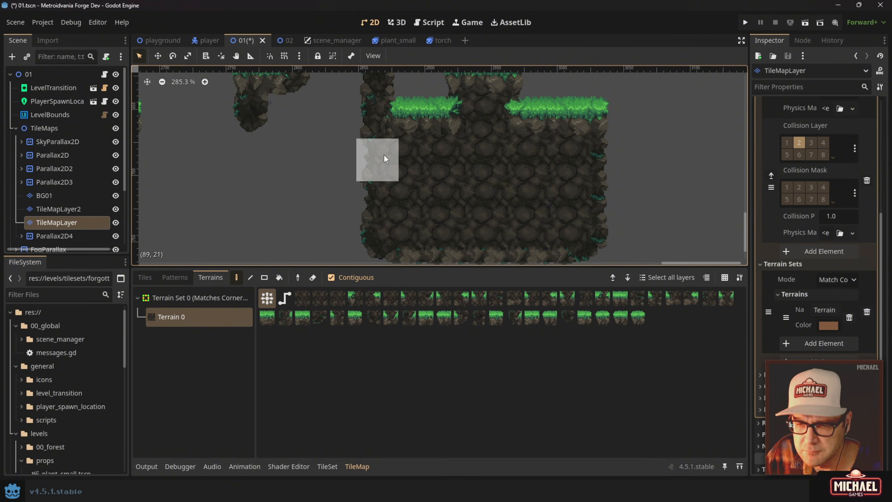
scroll(500, 161, down, 4)
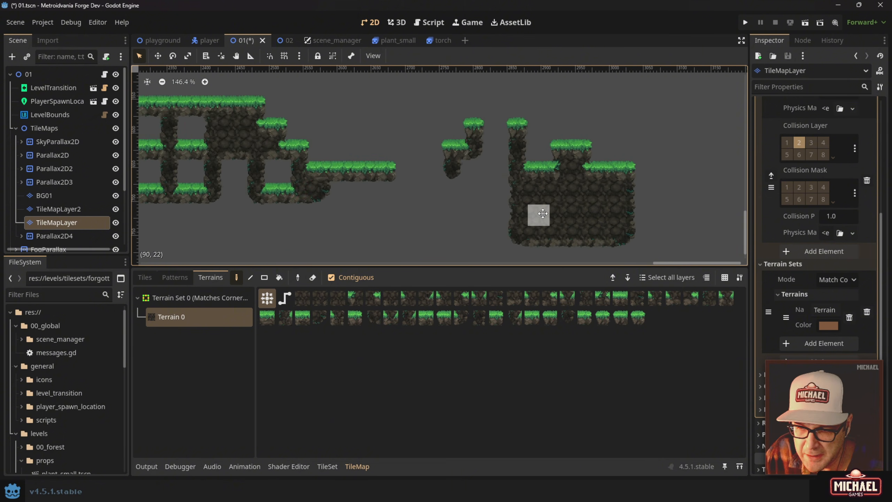
drag(516, 203, 563, 208)
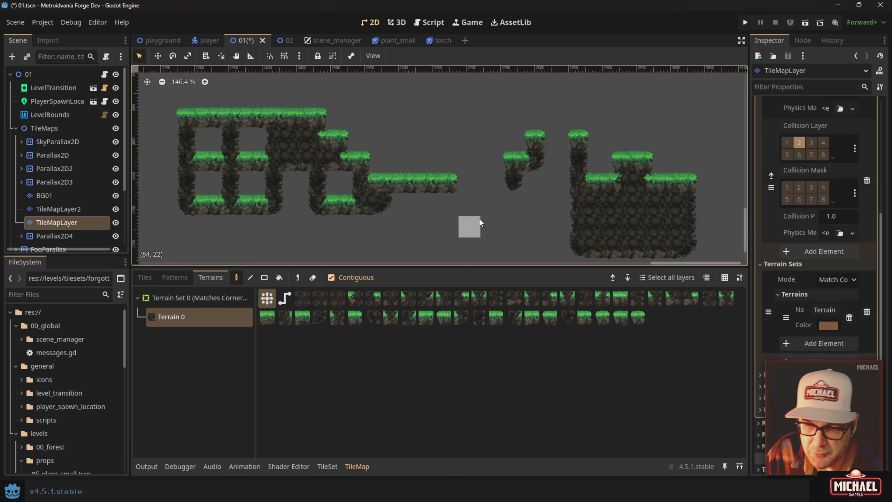
mouse_move(480, 219)
mouse_down()
mouse_move(548, 207)
mouse_move(593, 175)
mouse_up()
scroll(530, 200, down, 2)
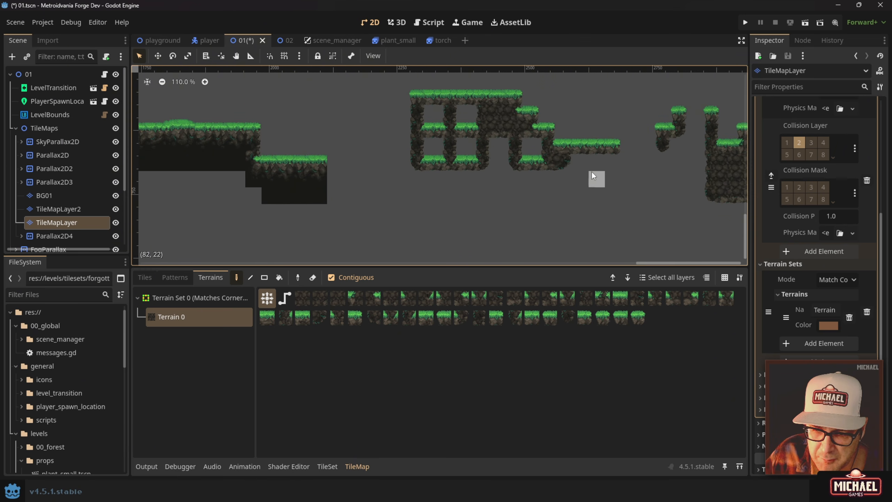
drag(417, 178, 615, 186)
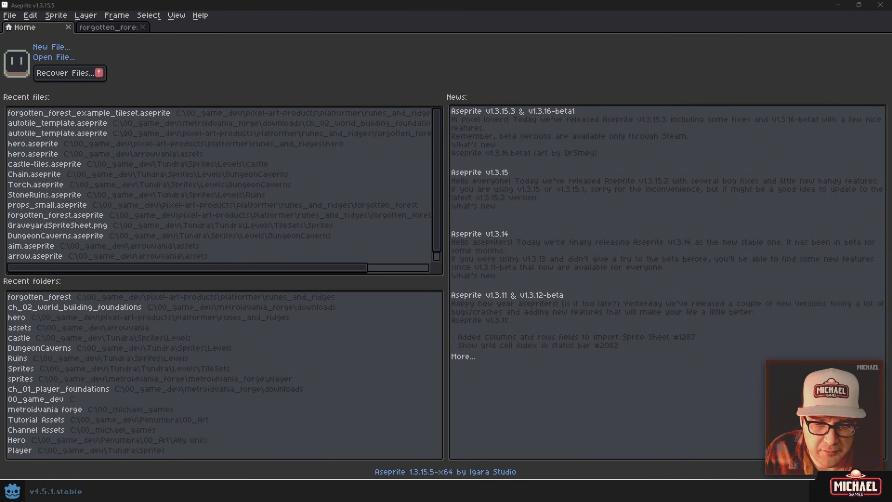
- Switch to Aseprite and start a new sprite
click(10, 15)
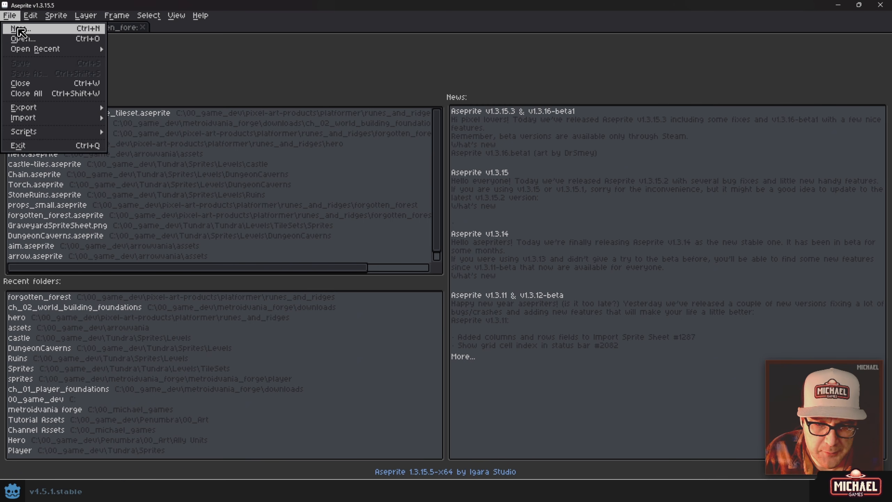
click(19, 29)
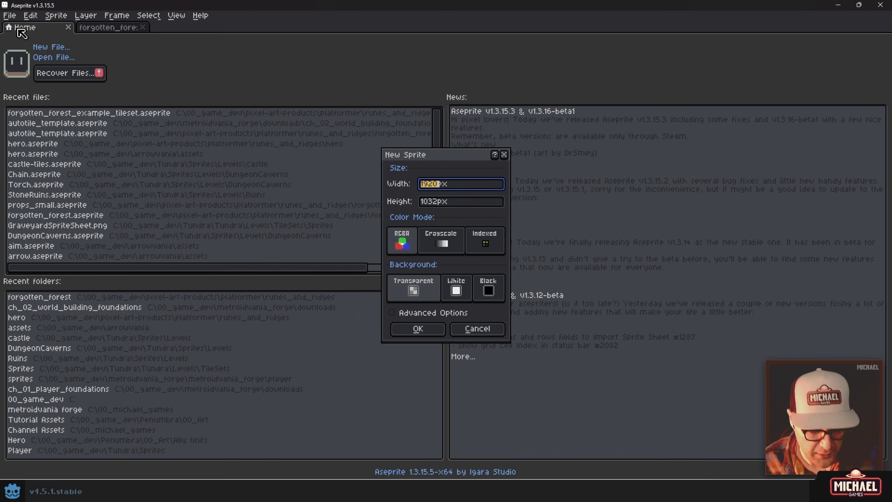
- Set the new sprite's width to 32*16 px and its height to 32 px
text(32)
key(Tab)
text(32)
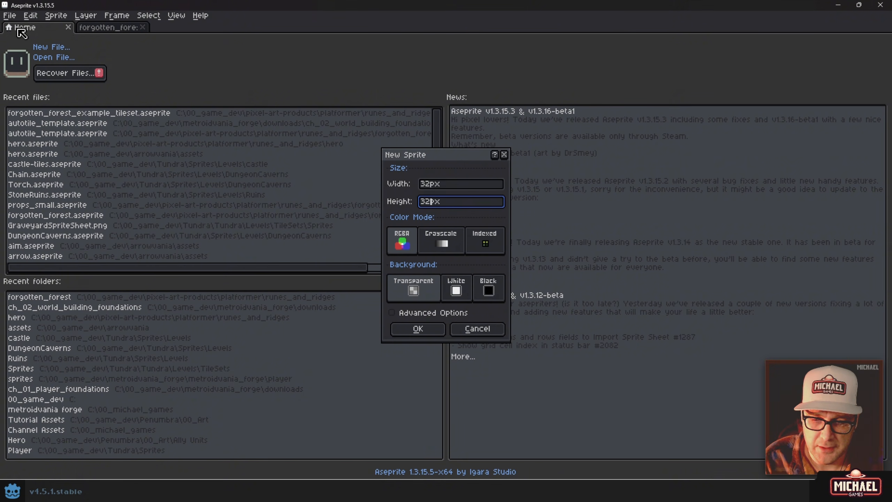
key(shift+Tab)
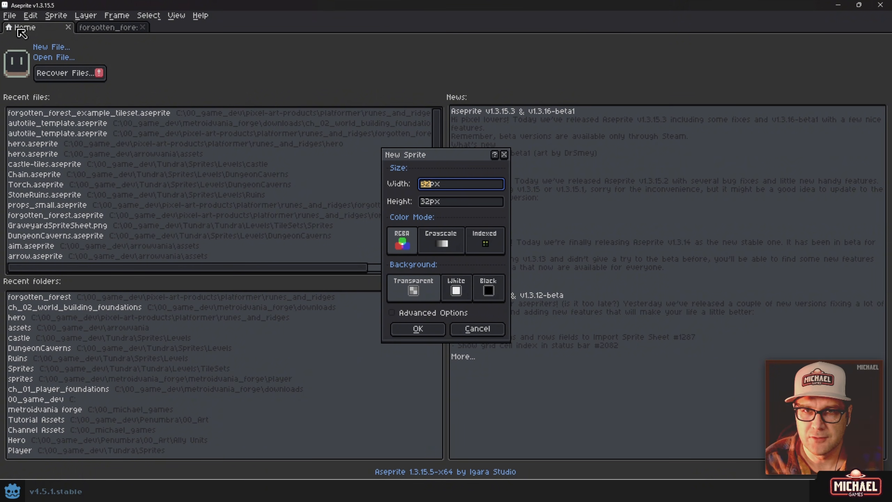
key(Home)
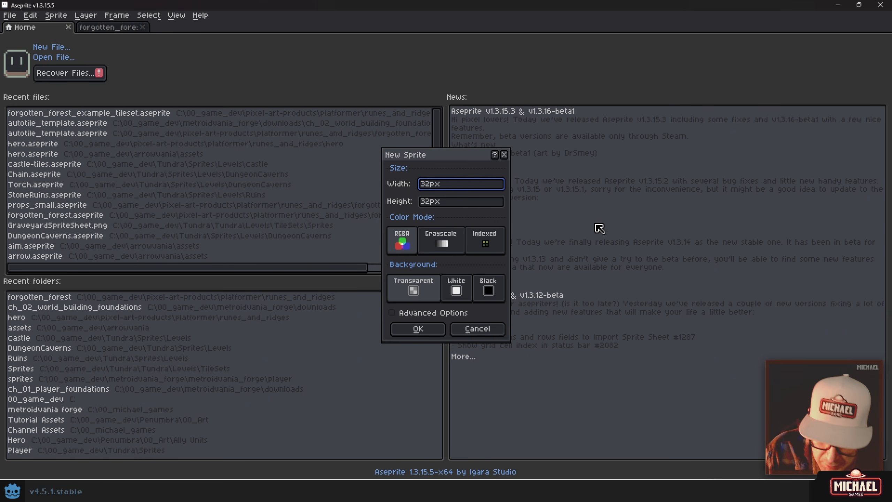
text(*16)
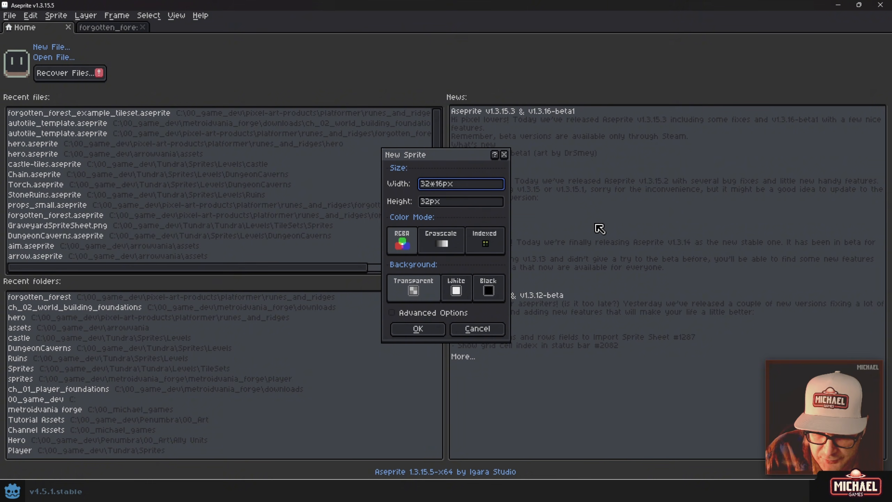
key(Tab)
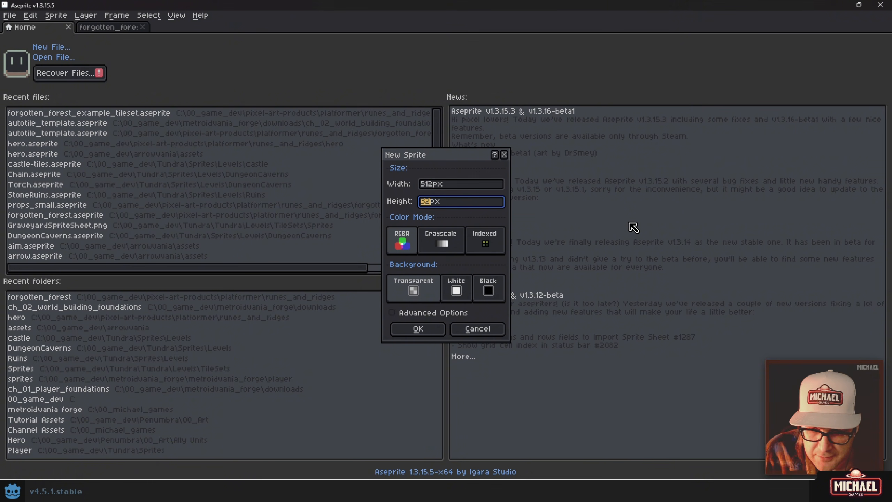
- Set the new sprite's width to 1024 px and height to 512 px, and create it with a transparent background
click(434, 185)
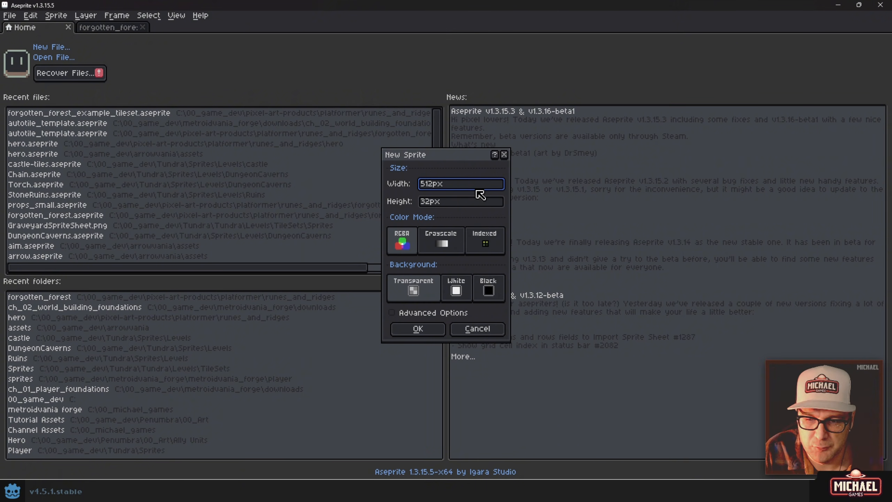
key(shift+Left)
key(shift+Left)
key(shift+Left)
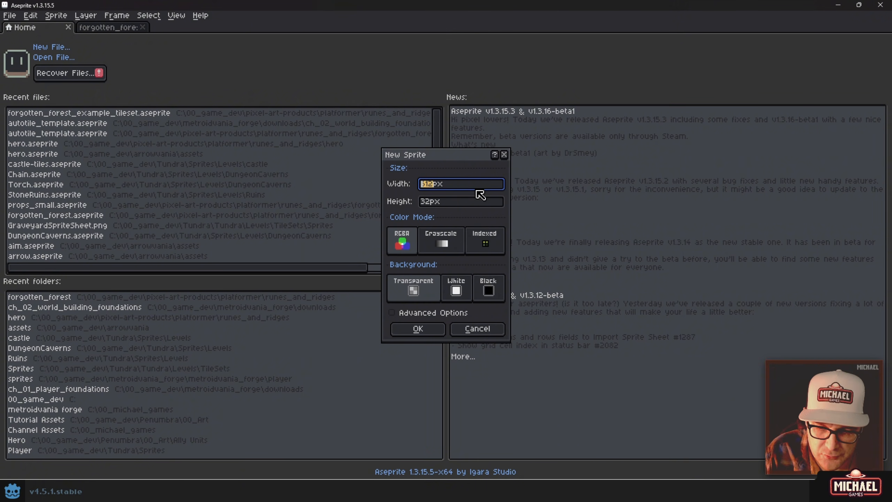
key(Right)
key(Right)
key(Right)
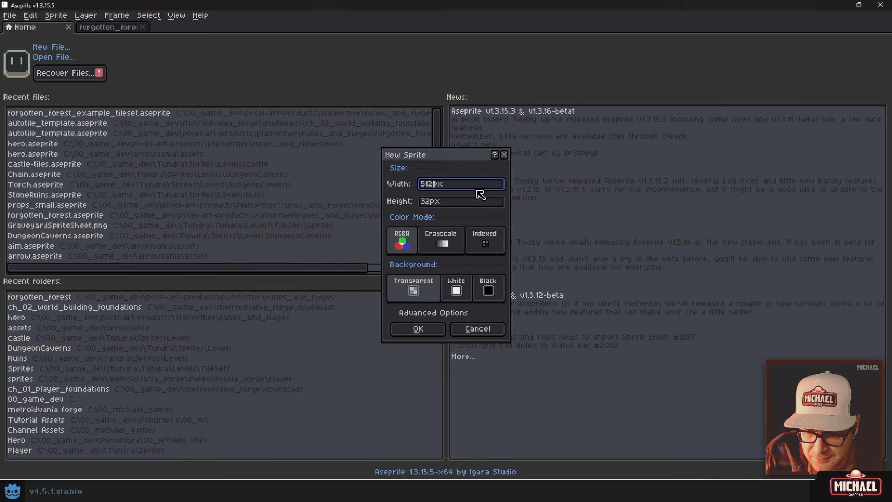
key(BackSpace)
key(BackSpace)
key(BackSpace)
text(1024)
key(Tab)
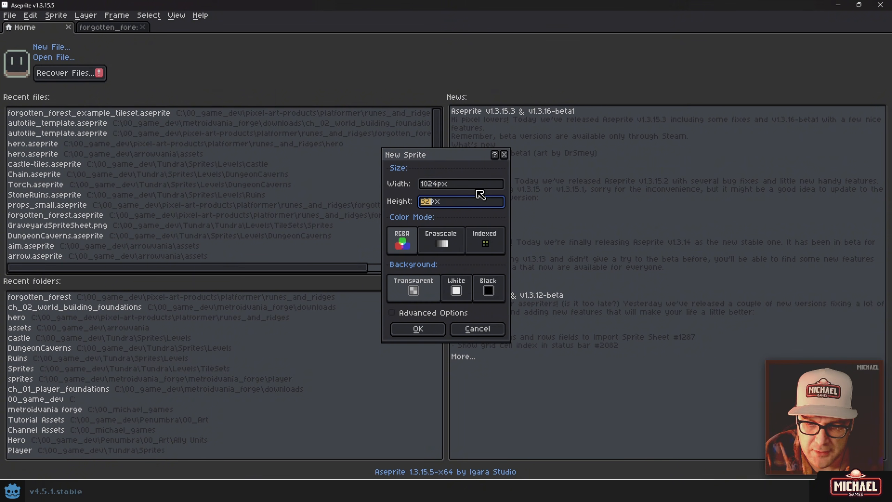
text(512)
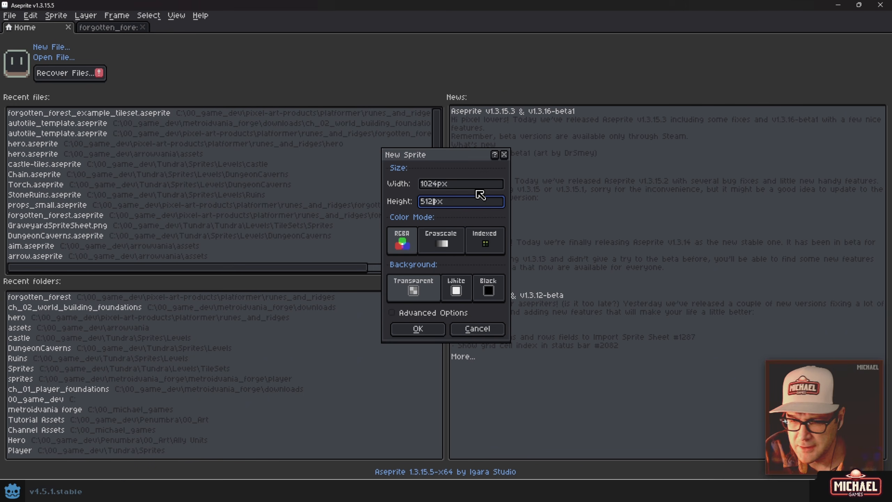
key(Return)
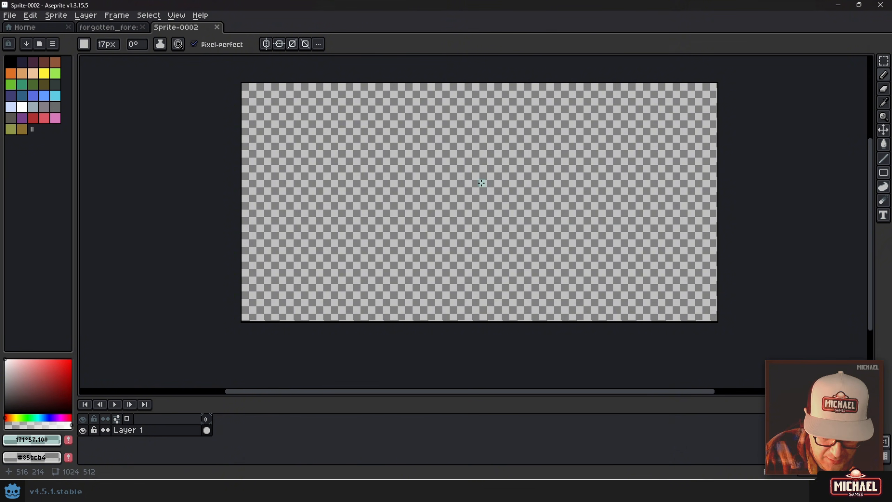
- Show the grid over the blank sprite's canvas
key(v)
key(b)
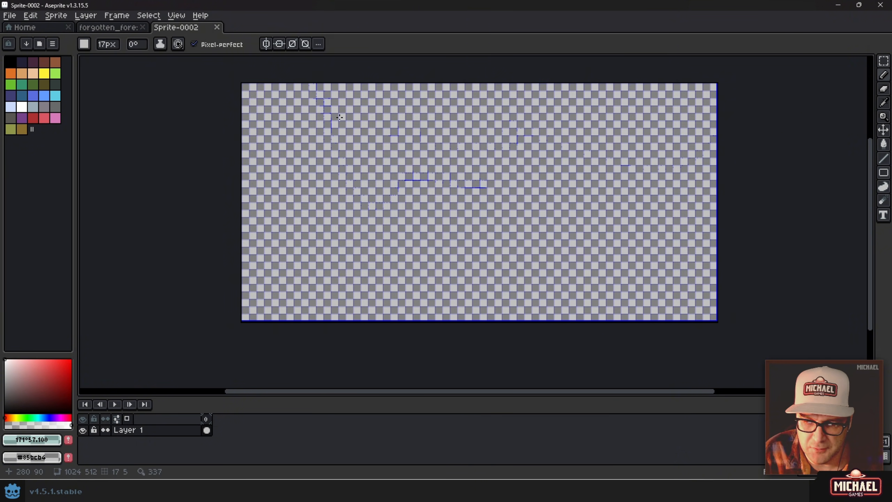
scroll(251, 107, up, 5)
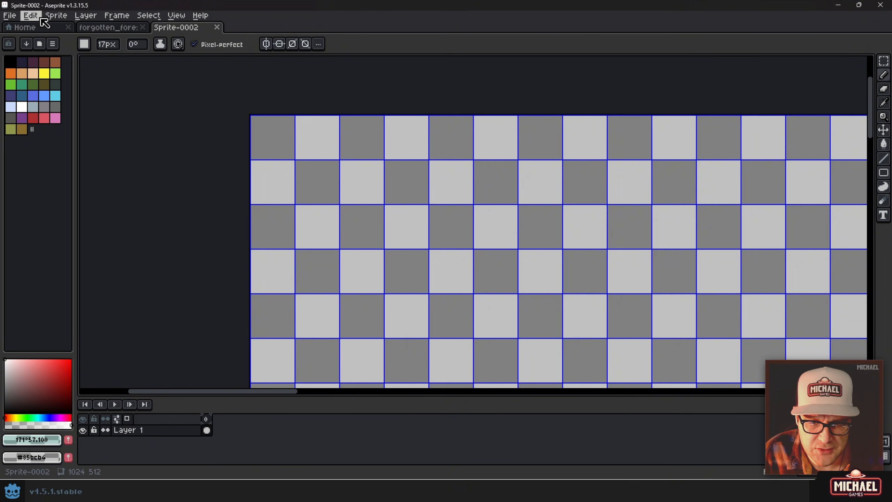
- Set the active document's grid to a width of 32 and a height of 32 in the preferences
click(29, 17)
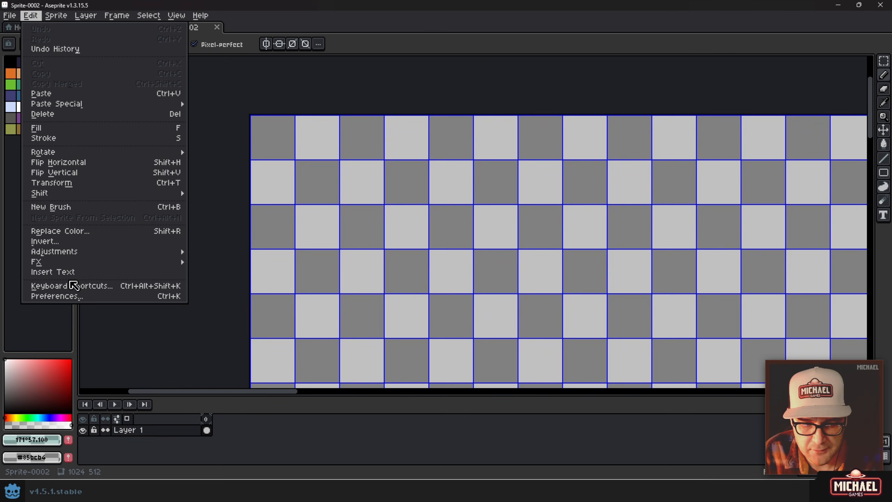
click(105, 294)
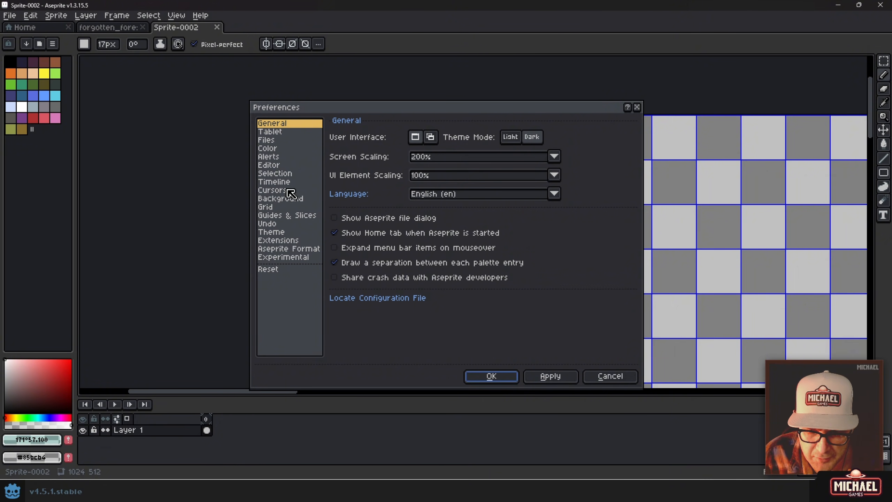
click(285, 207)
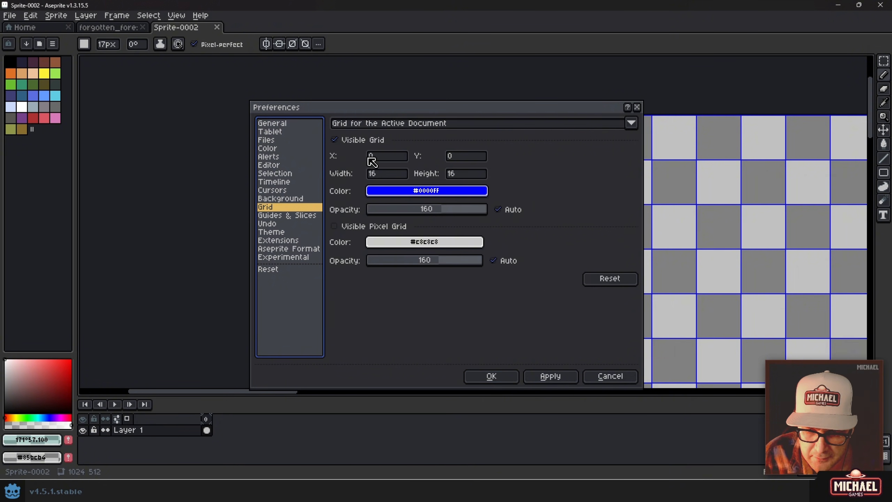
click(386, 174)
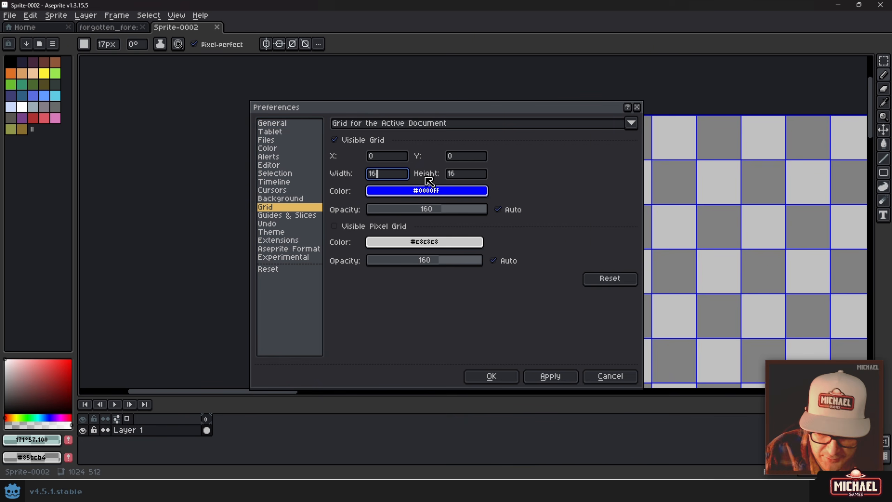
key(BackSpace)
key(BackSpace)
text(32)
key(Tab)
text(32)
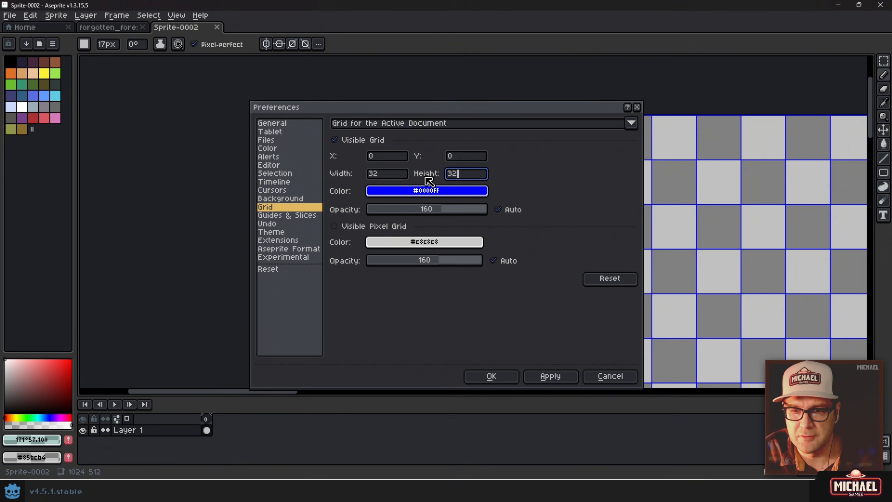
click(495, 377)
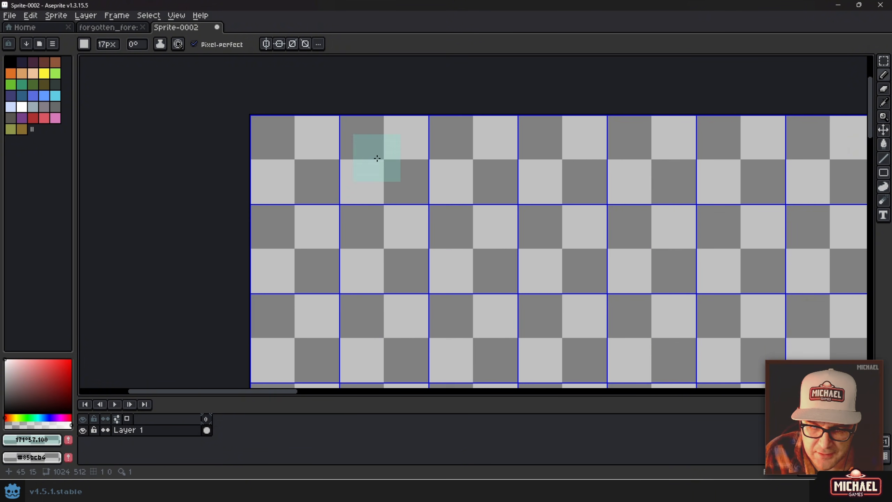
scroll(365, 160, down, 3)
scroll(408, 208, down, 2)
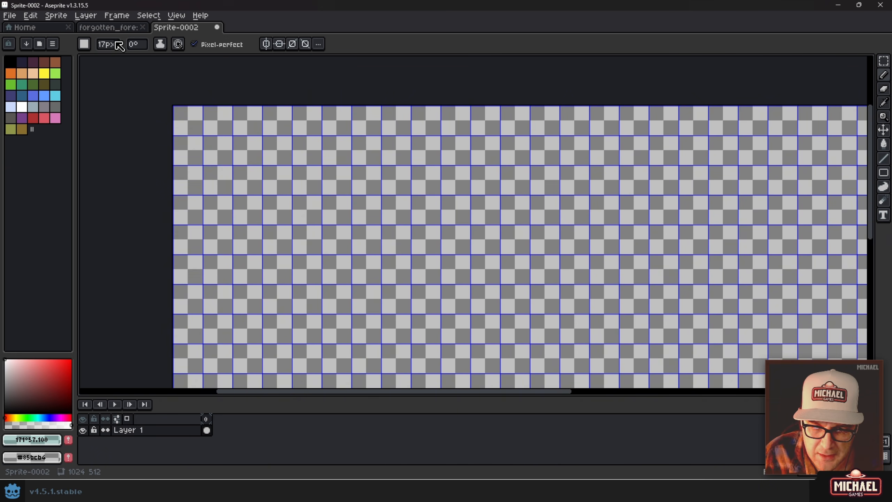
- Examine how the tiles in forgotten_forest_example_tileset are arranged on its grid, from edge to edge, and compare the sheet with the blank new sprite
click(112, 27)
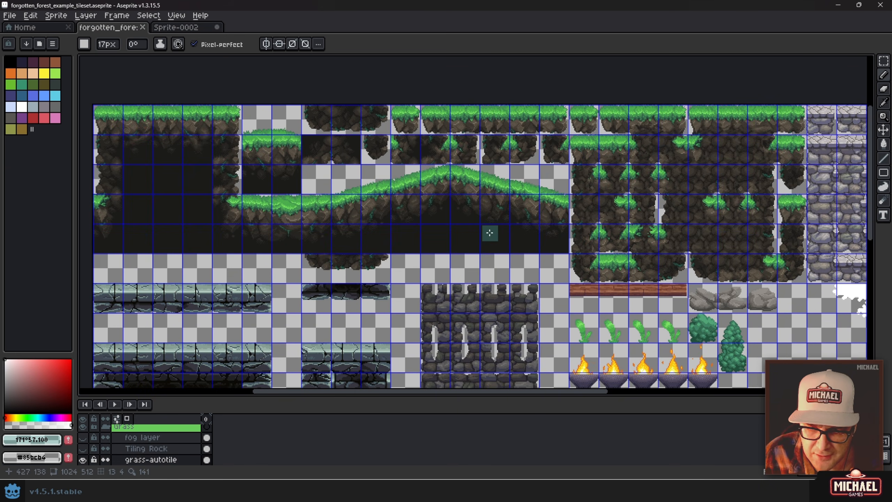
scroll(489, 232, down, 2)
drag(610, 238, 520, 161)
scroll(520, 160, up, 2)
drag(625, 127, 508, 169)
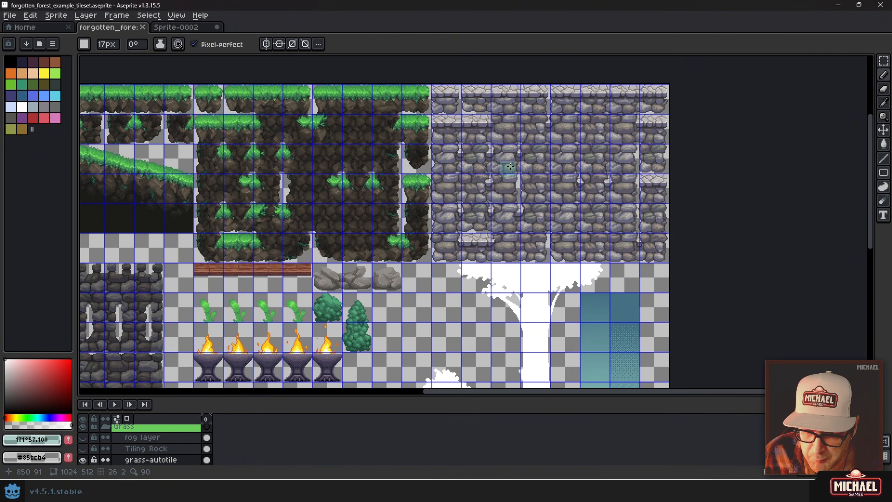
scroll(659, 106, up, 2)
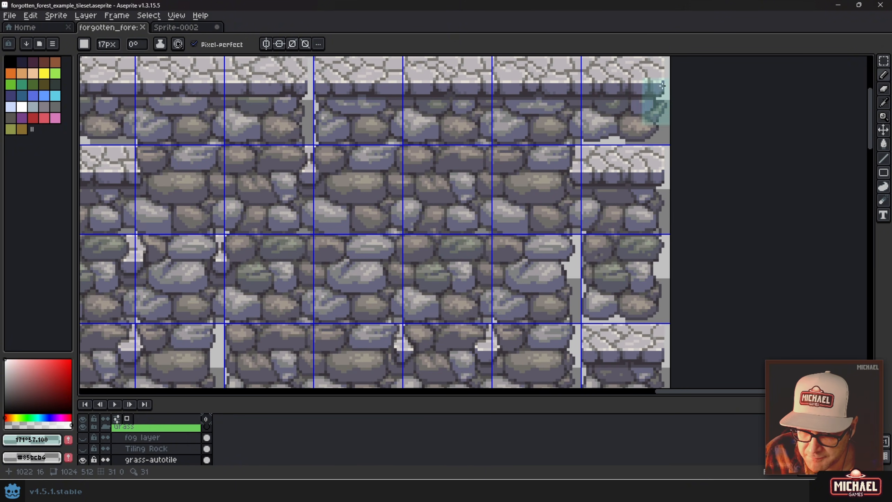
scroll(594, 306, down, 1)
scroll(595, 306, down, 5)
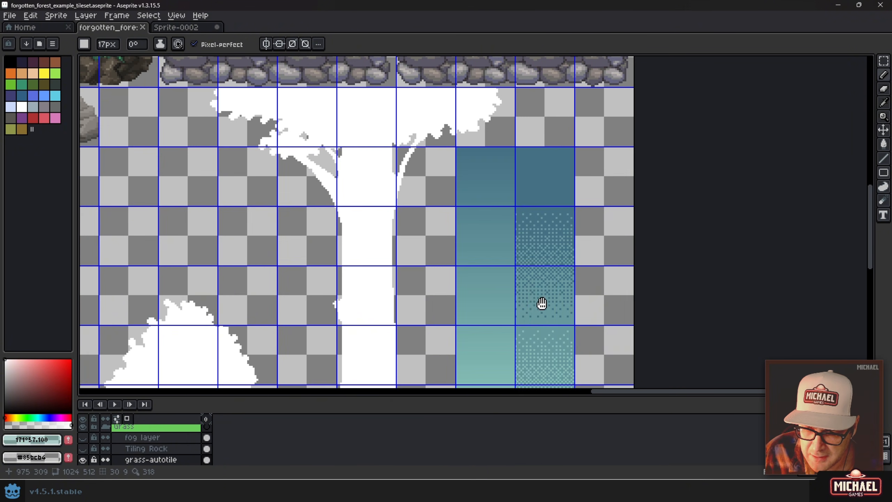
scroll(583, 165, down, 3)
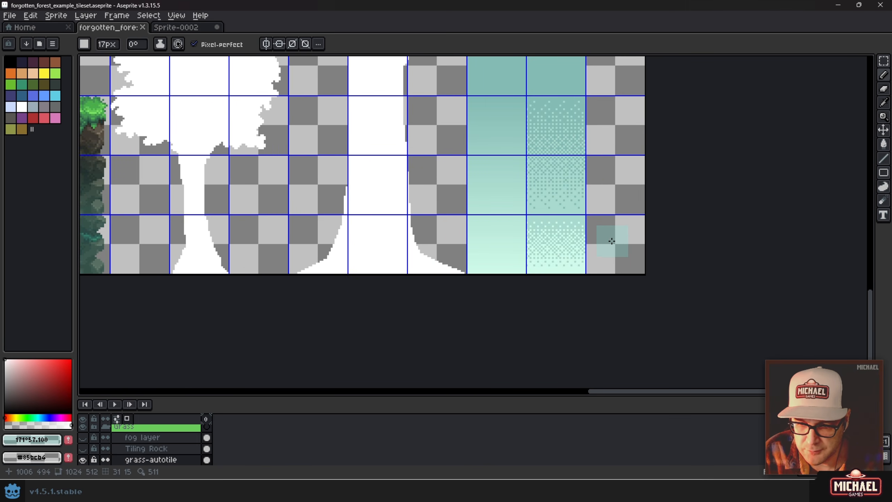
scroll(543, 200, down, 1)
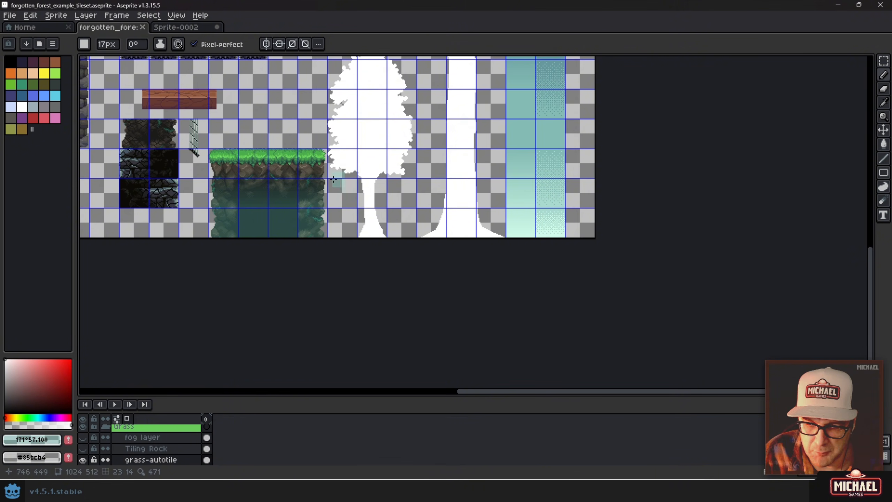
drag(153, 159, 390, 267)
drag(260, 165, 417, 282)
drag(271, 135, 468, 289)
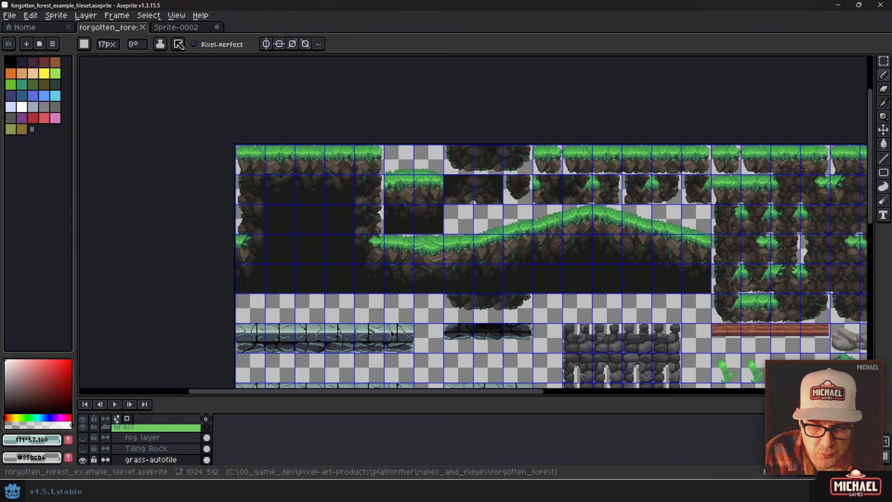
click(173, 29)
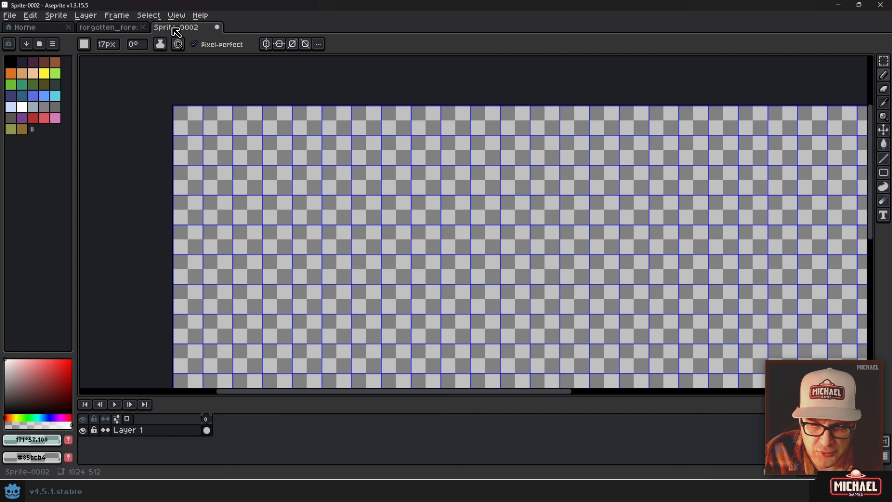
click(123, 28)
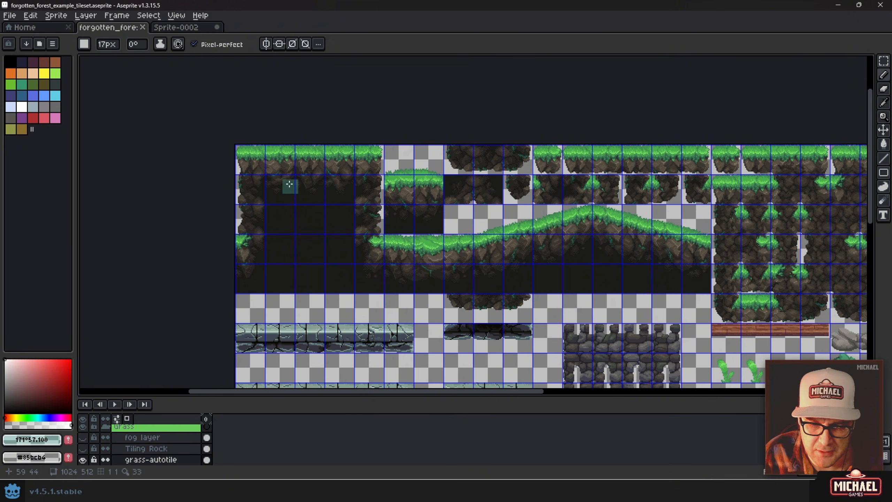
- Examine how the grass-topped ground block, raised ledge and slope tiles in the forest tileset fit the 32 px grid
scroll(288, 185, up, 1)
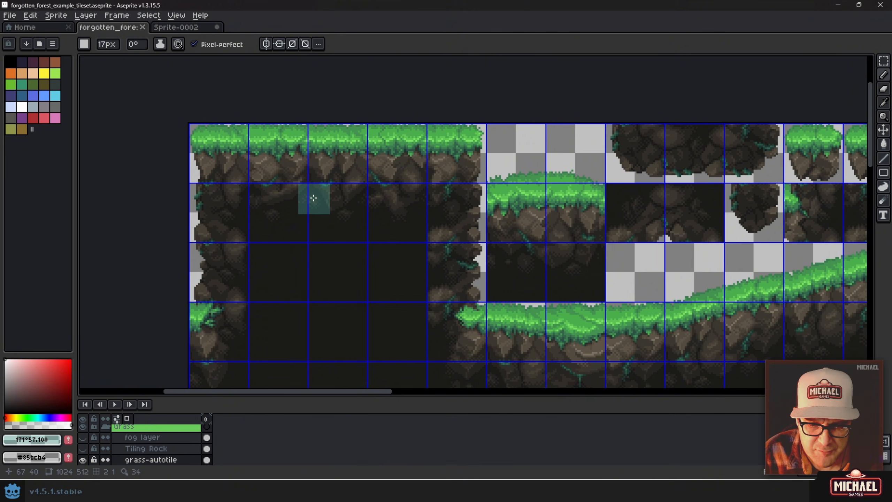
scroll(313, 198, up, 1)
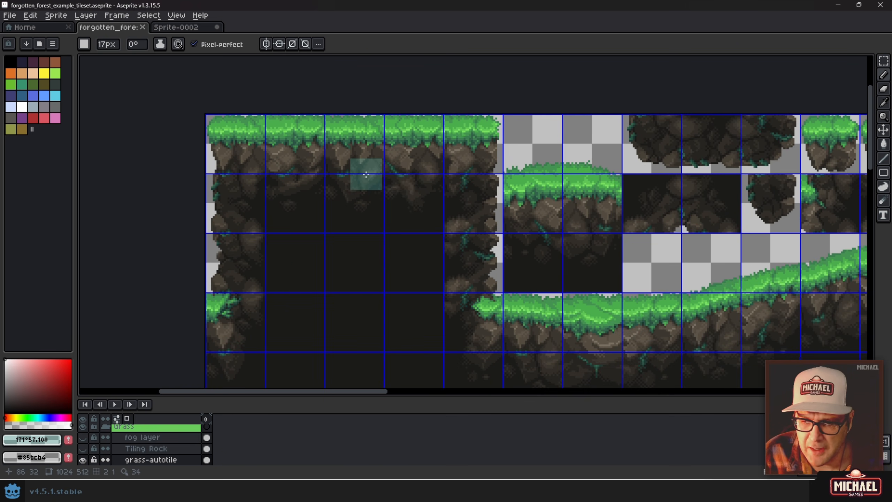
scroll(367, 172, down, 1)
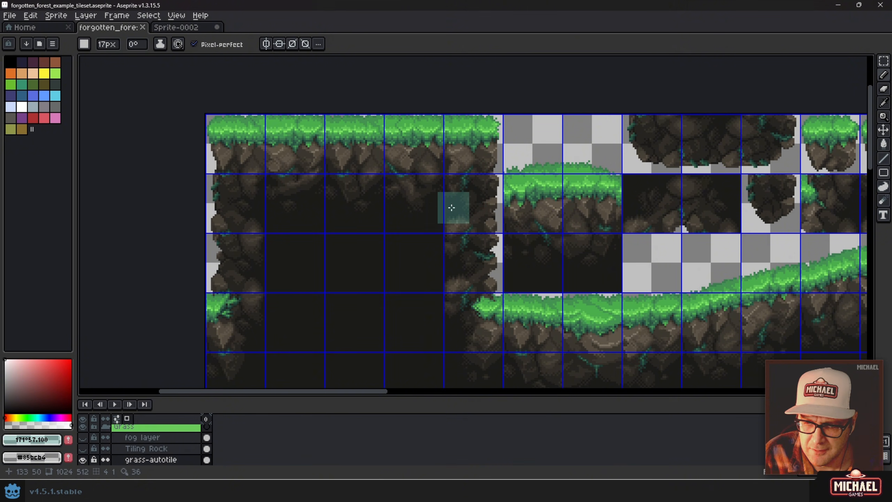
drag(483, 236, 313, 198)
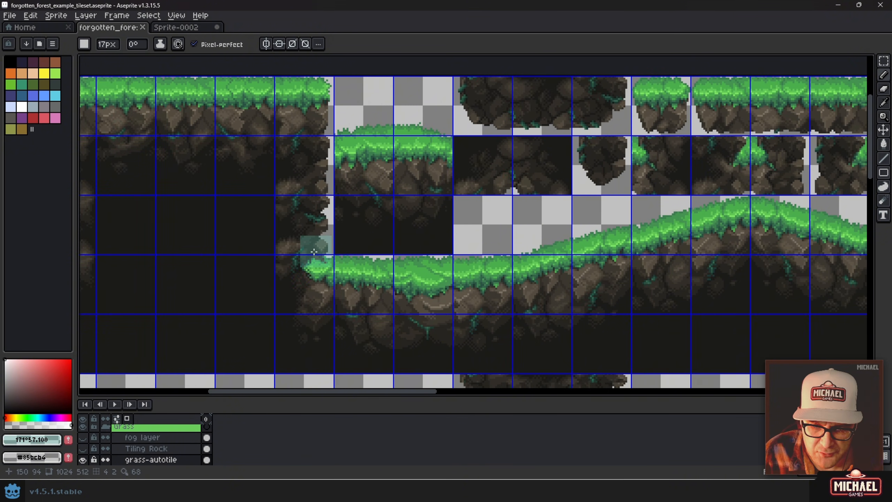
drag(316, 252, 368, 224)
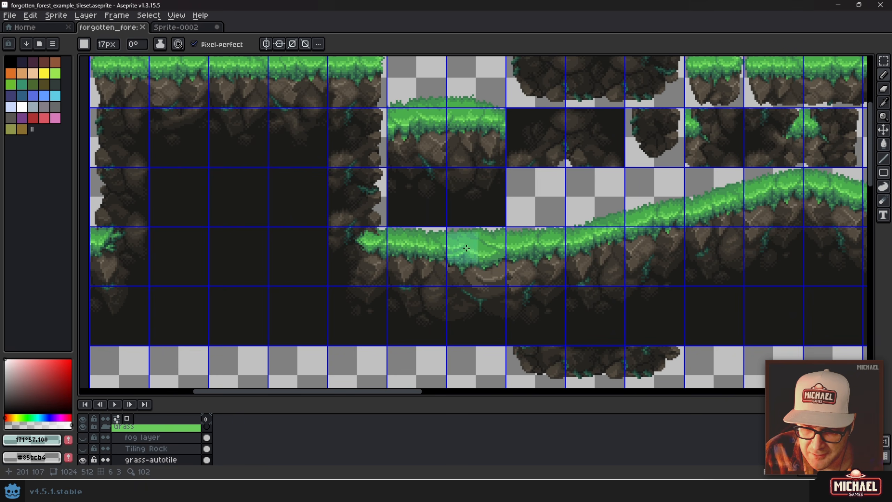
drag(443, 201, 401, 246)
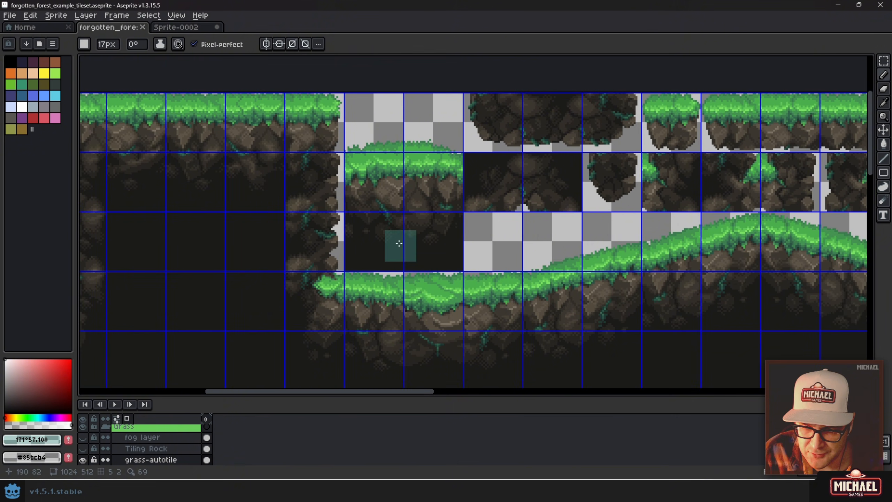
drag(557, 209, 471, 193)
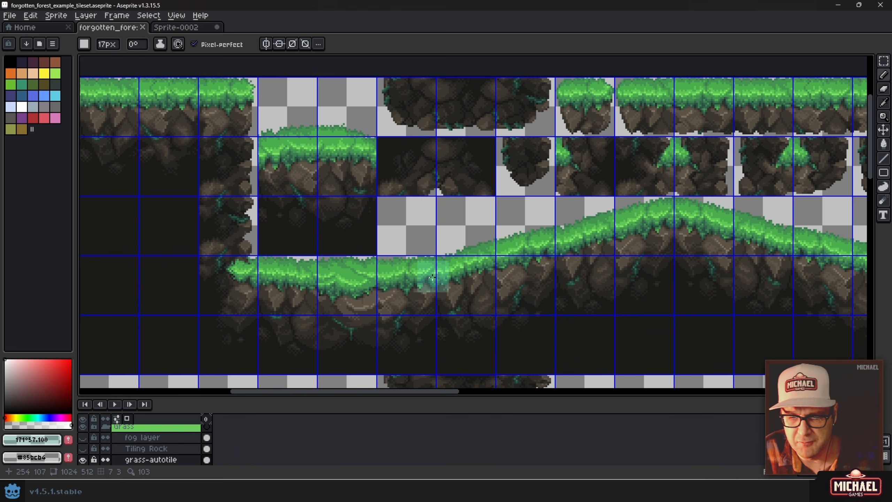
drag(397, 288, 495, 221)
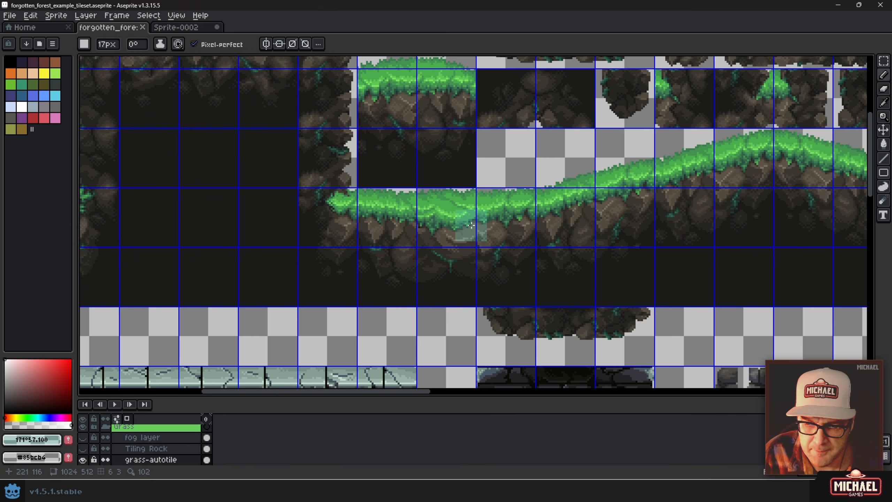
- Examine the stone brick block, pillar, wall and prop tiles in the lower part of the forest tileset
scroll(472, 225, down, 5)
scroll(439, 237, up, 3)
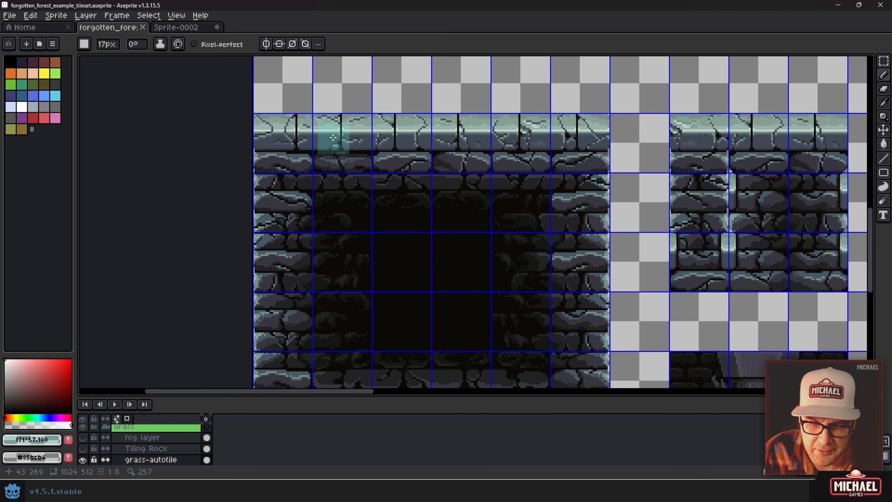
scroll(386, 144, down, 3)
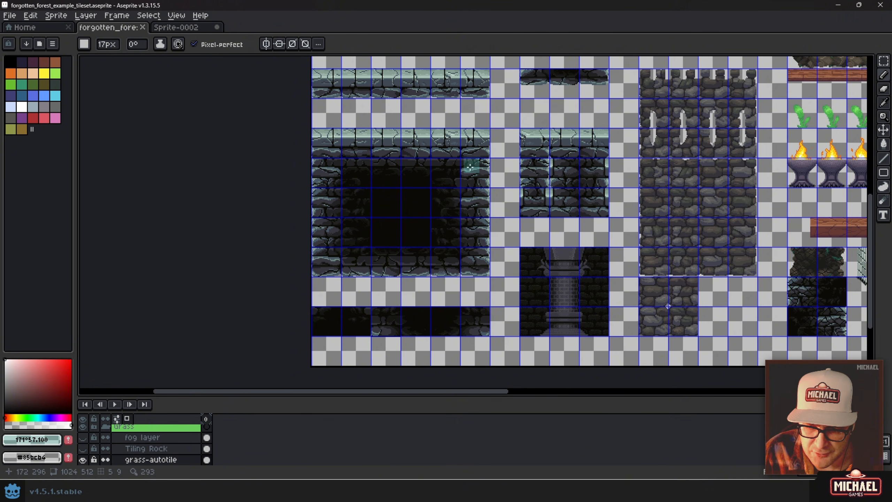
scroll(470, 171, up, 3)
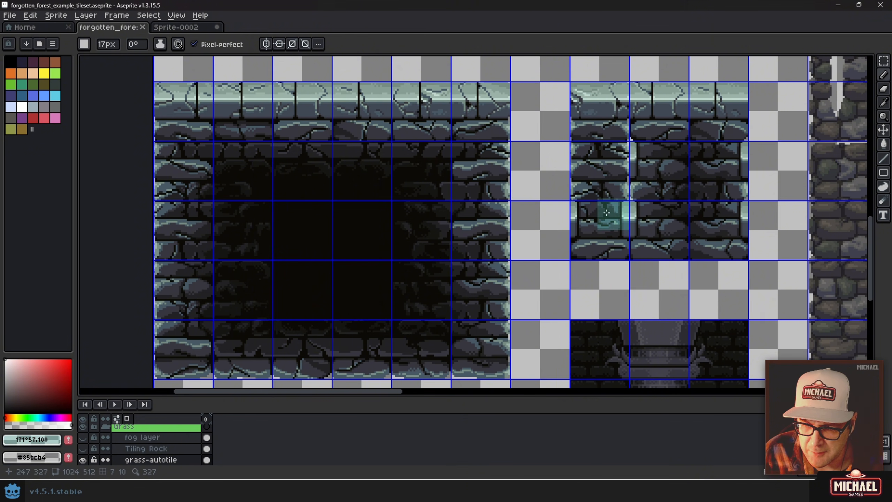
drag(549, 280, 522, 191)
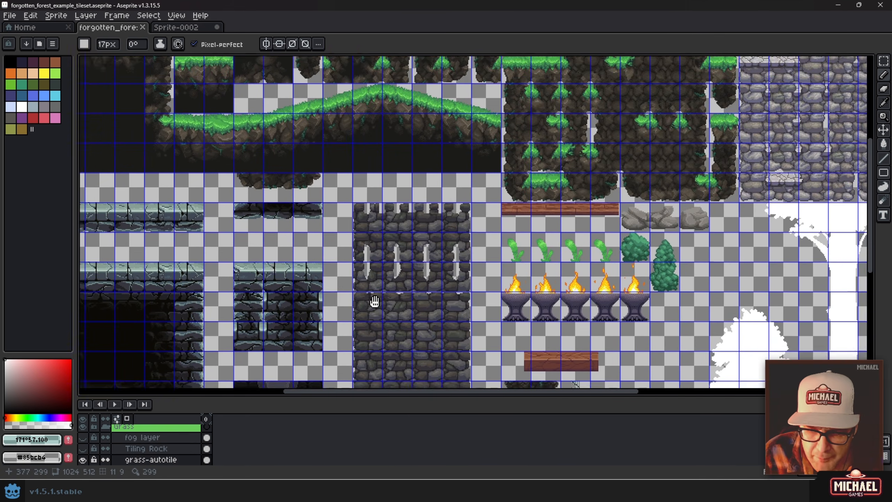
drag(374, 303, 344, 307)
drag(544, 261, 449, 186)
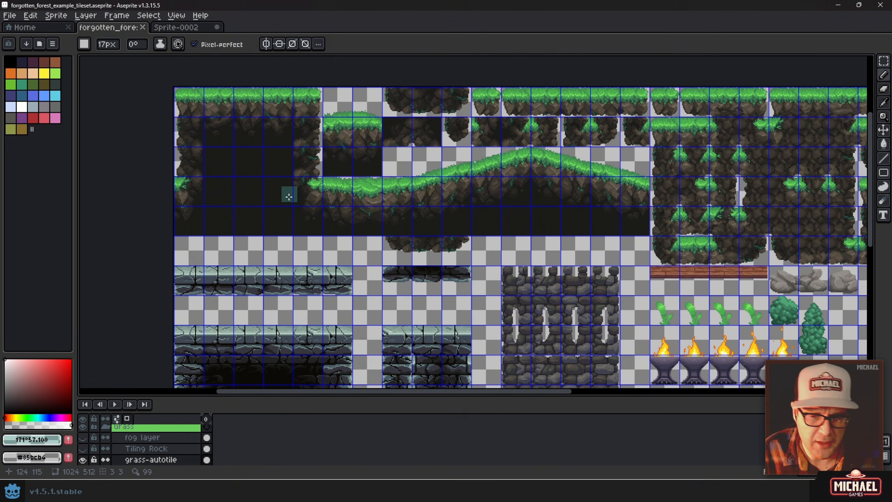
- Review the grass ground block's top and side tiles again, along with the tiles farther across the sheet
scroll(267, 138, up, 2)
drag(259, 160, 318, 229)
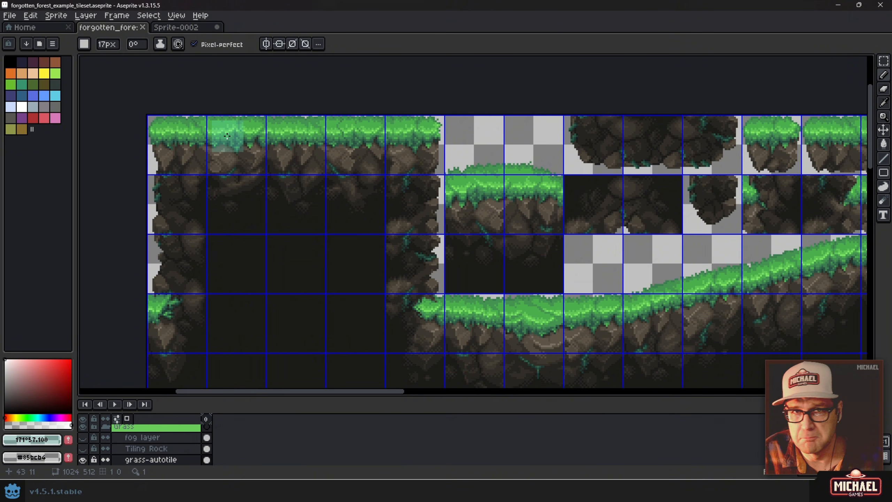
scroll(637, 242, down, 3)
drag(672, 247, 368, 203)
scroll(451, 190, up, 1)
scroll(451, 190, up, 1)
drag(514, 183, 364, 146)
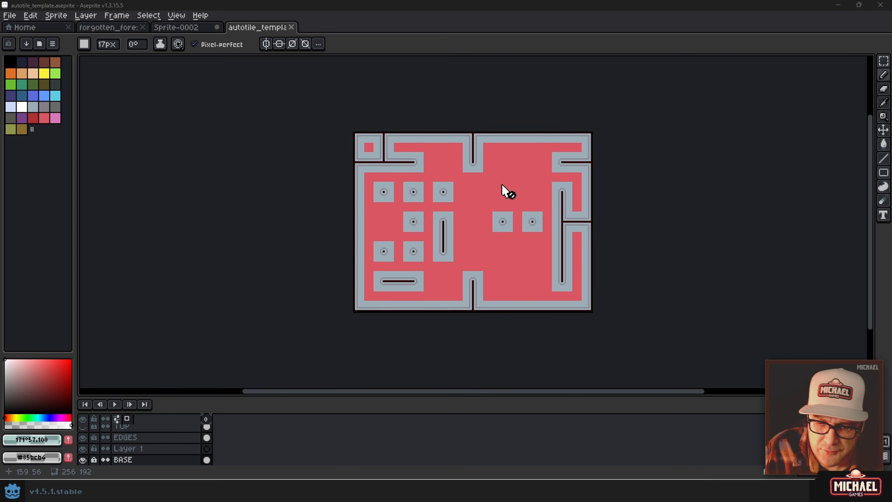
- Examine the layout of borders, inner corners and filled areas across the autotile_template sprite
scroll(408, 164, up, 2)
drag(480, 173, 295, 119)
scroll(315, 134, down, 2)
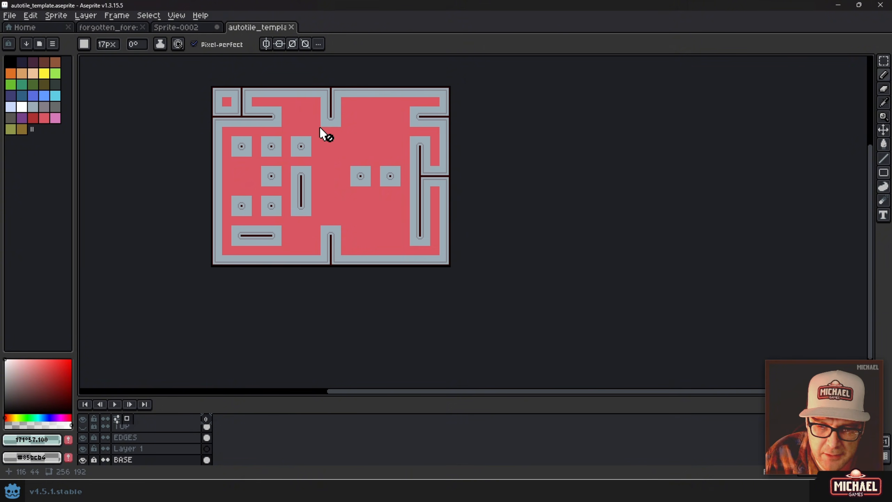
scroll(246, 111, up, 2)
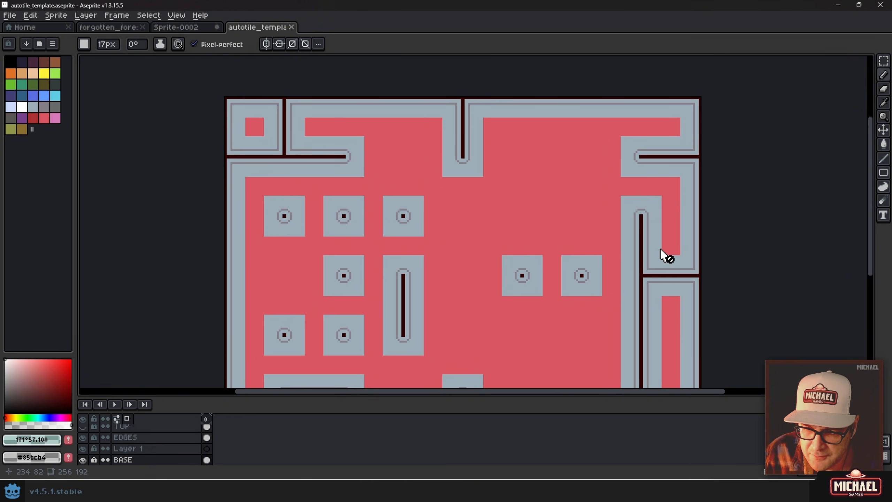
scroll(668, 255, down, 2)
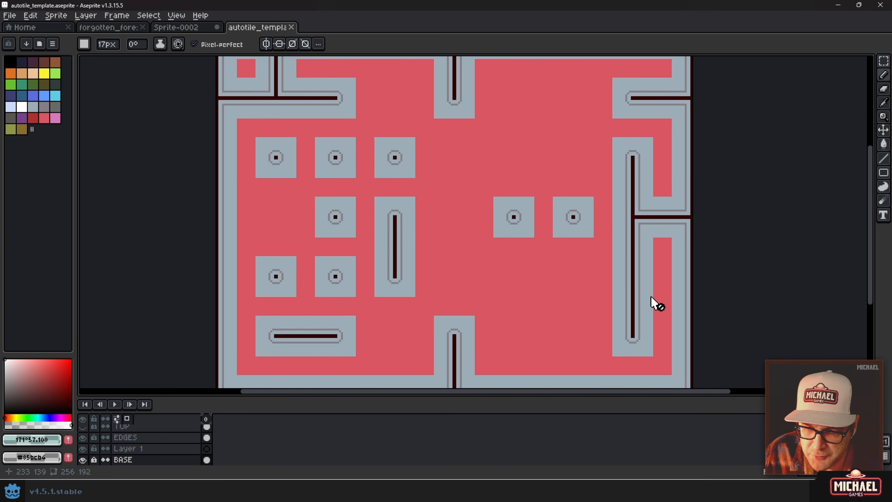
scroll(517, 269, up, 1)
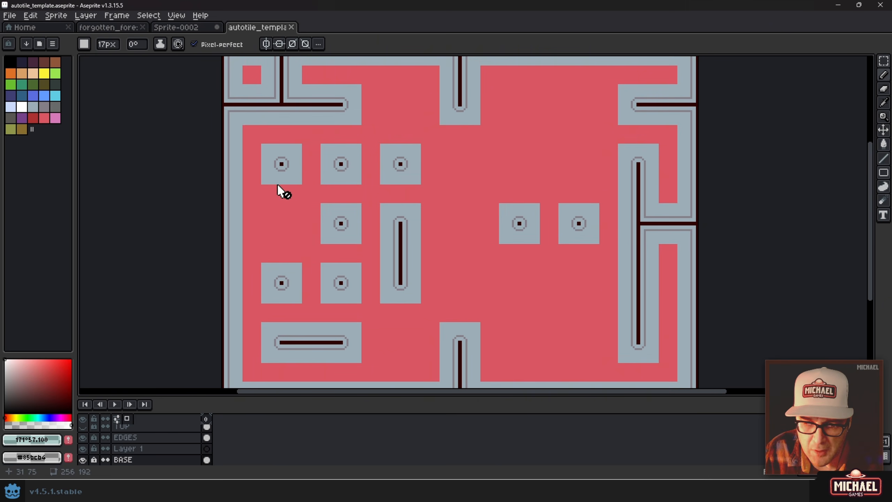
scroll(506, 127, up, 2)
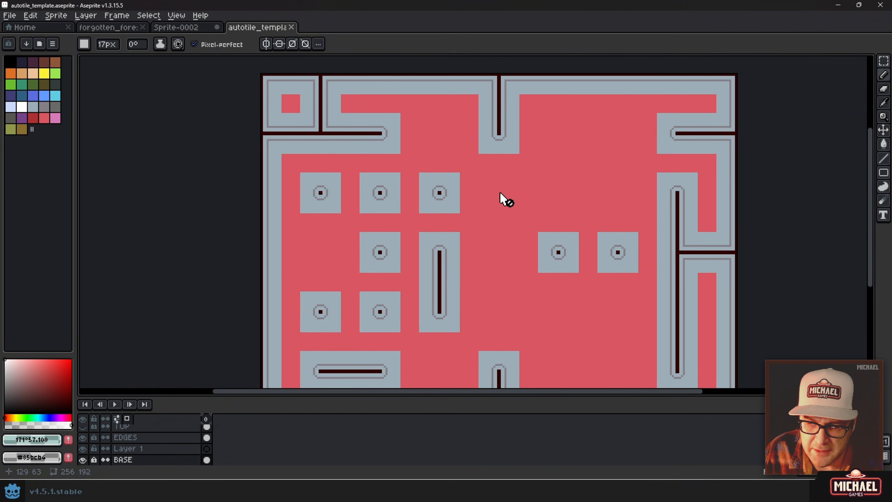
scroll(471, 203, down, 2)
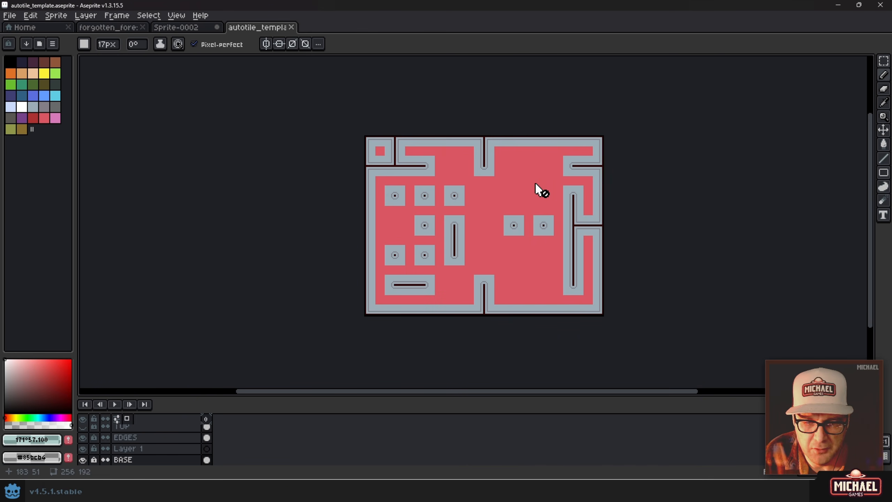
- Show the grid over autotile_template and check how its borders and corner blocks line up with the cells
key(ctrl+apostrophe)
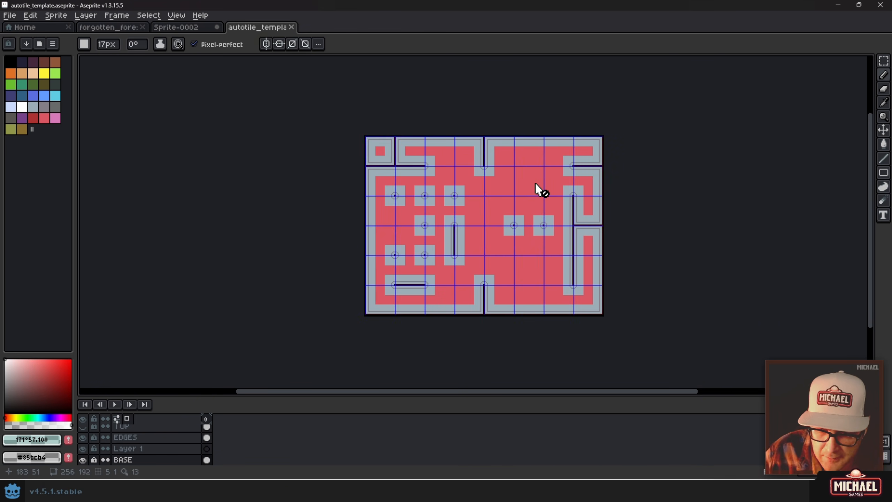
scroll(535, 185, up, 3)
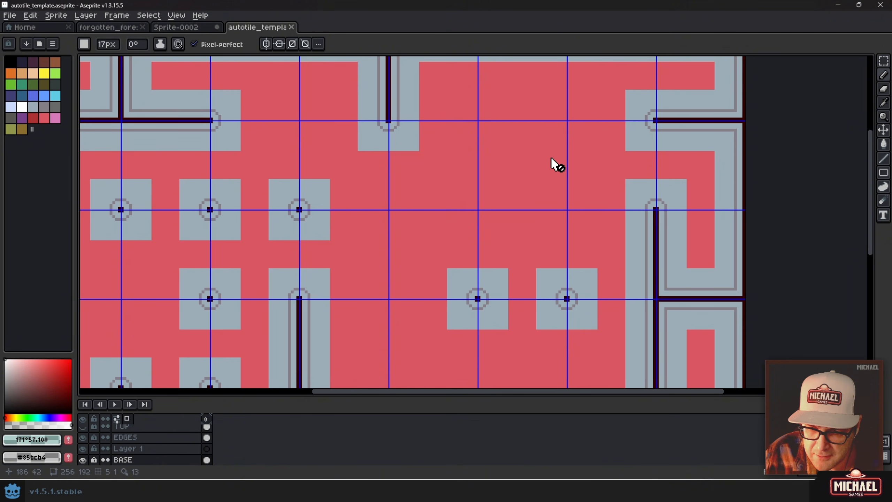
scroll(505, 152, down, 5)
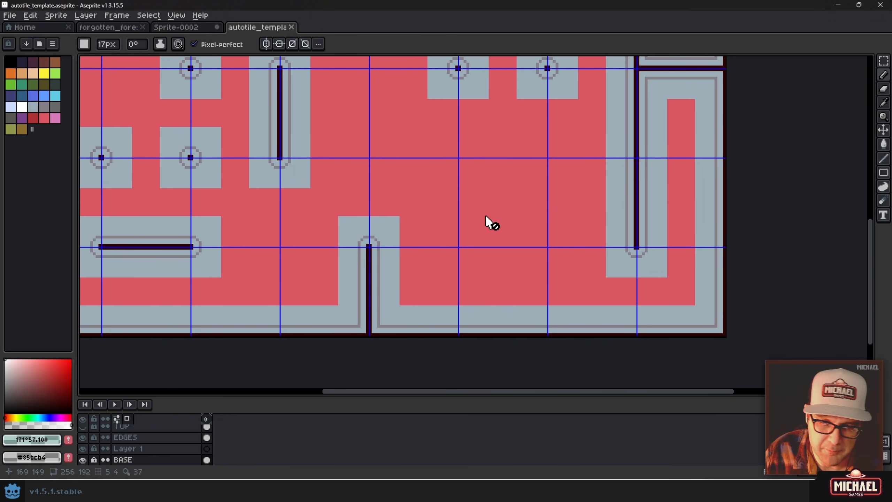
drag(478, 200, 604, 286)
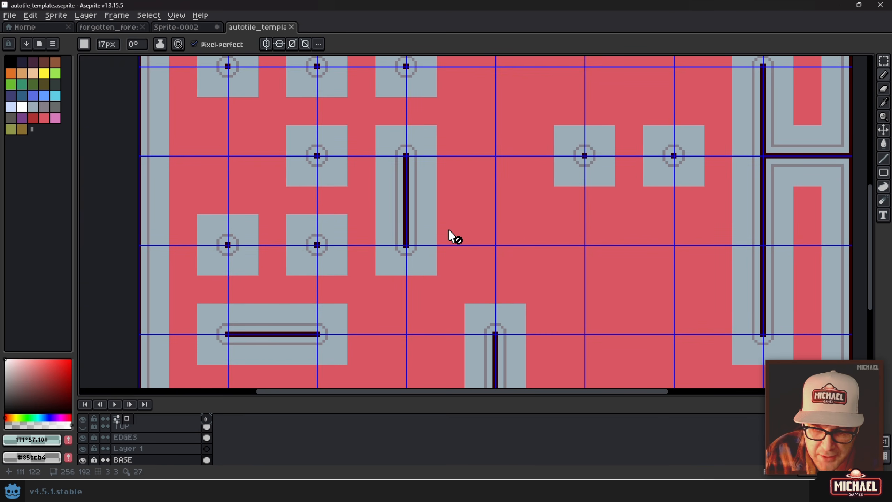
drag(448, 235, 503, 217)
scroll(432, 183, down, 2)
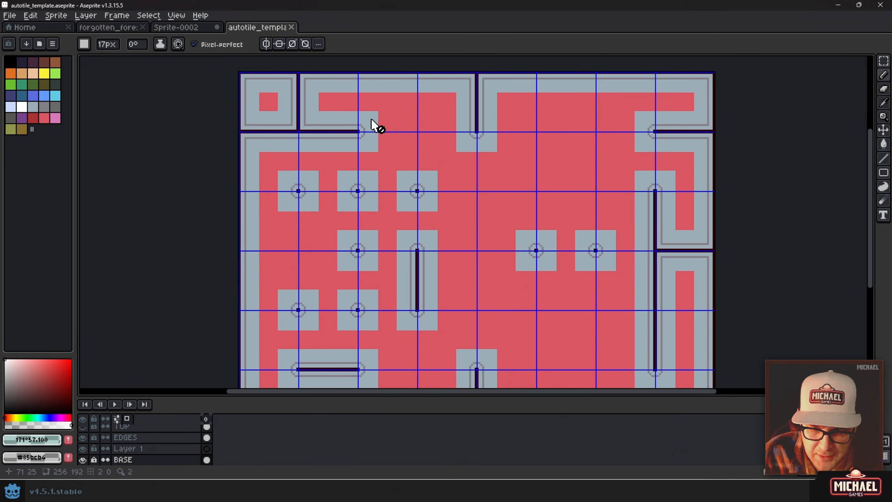
- Examine the individual edge, corner and centre tiles of the gridded autotile template from one side to the other
scroll(381, 111, up, 1)
drag(389, 102, 346, 137)
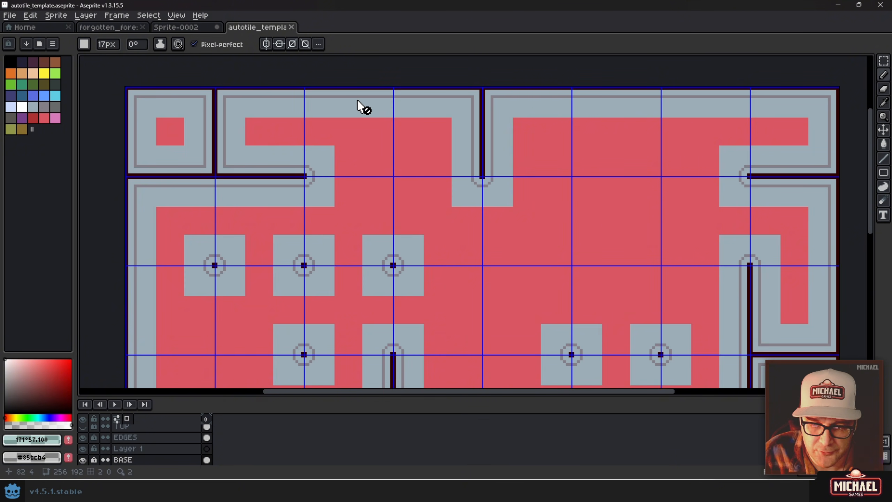
scroll(339, 165, down, 4)
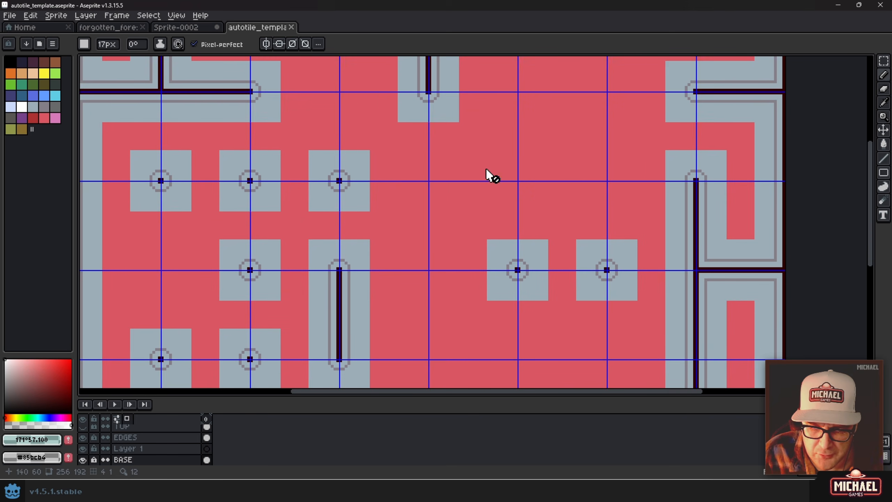
scroll(487, 169, right, 5)
scroll(486, 169, up, 2)
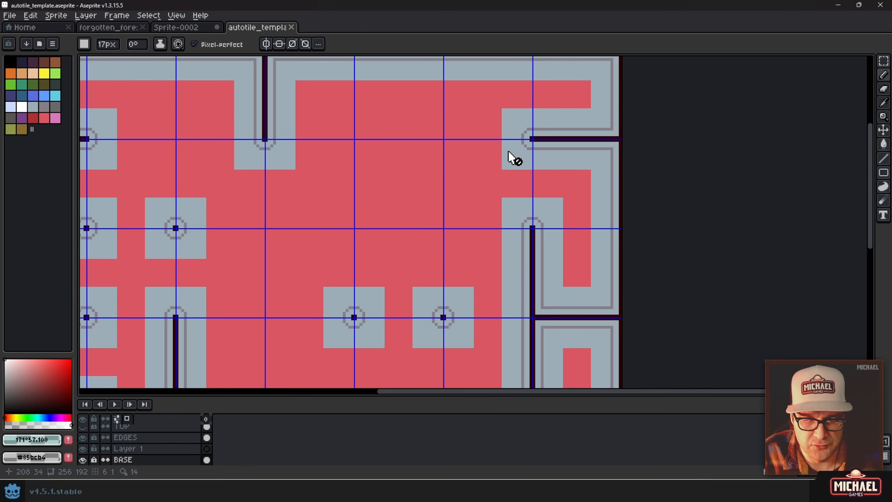
drag(320, 243, 435, 193)
scroll(514, 230, down, 1)
scroll(475, 239, down, 2)
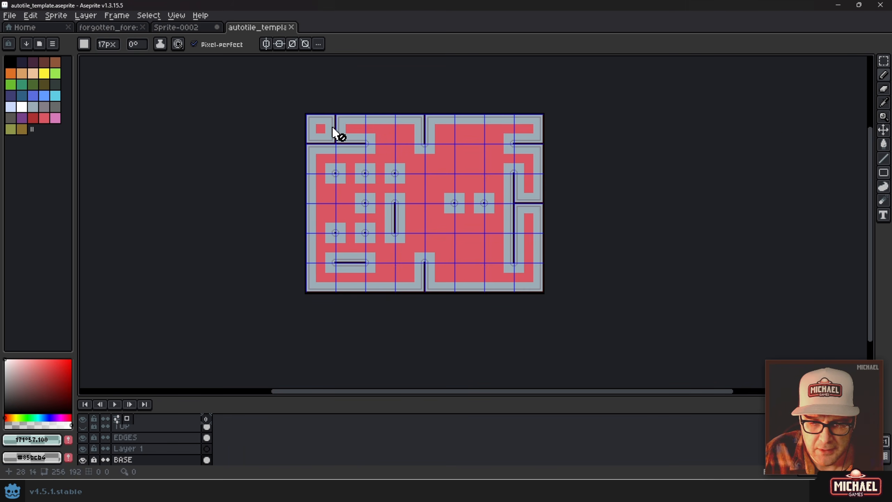
- Copy the entire autotile template and paste it into the upper-left corner of the blank Sprite-0002 canvas
key(ctrl+a)
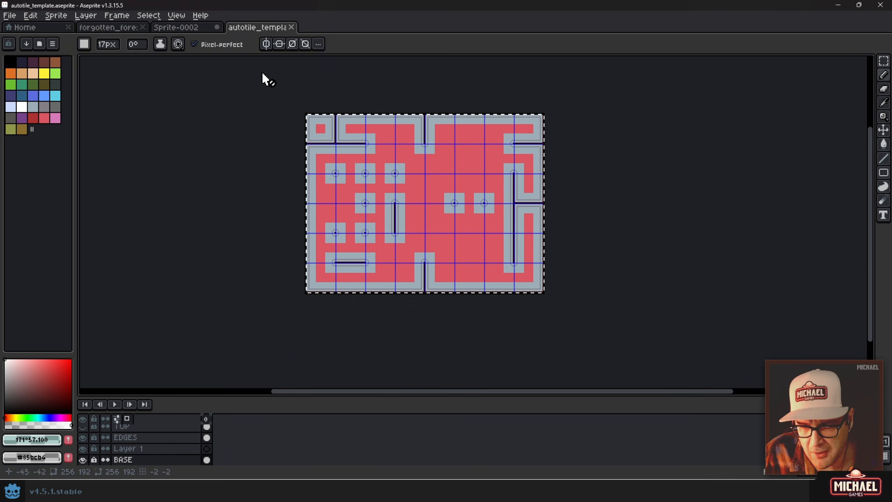
click(188, 28)
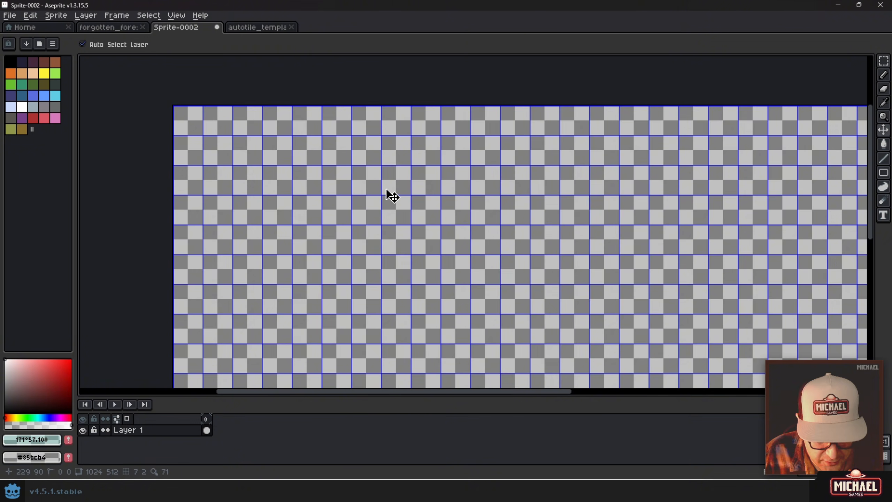
key(ctrl+v)
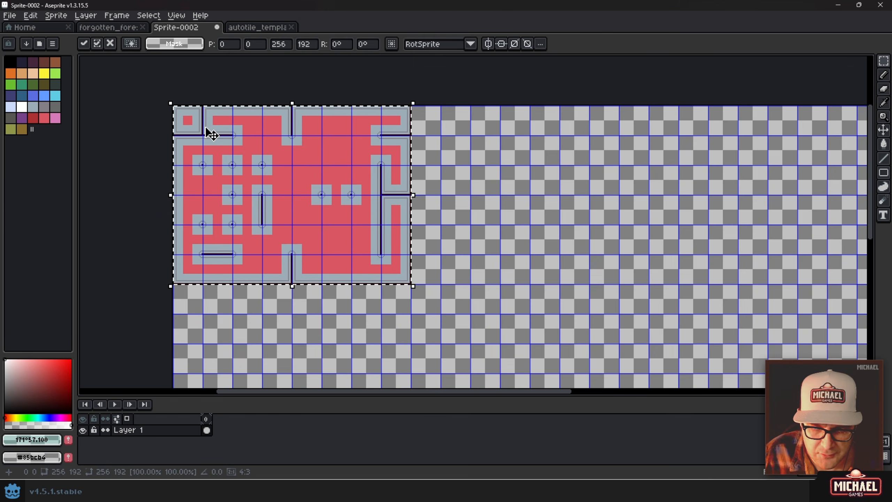
- Check the autotile template's layers, and in Sprite-0002 move the pasted template away from the corner to about X 448, Y 32
click(252, 28)
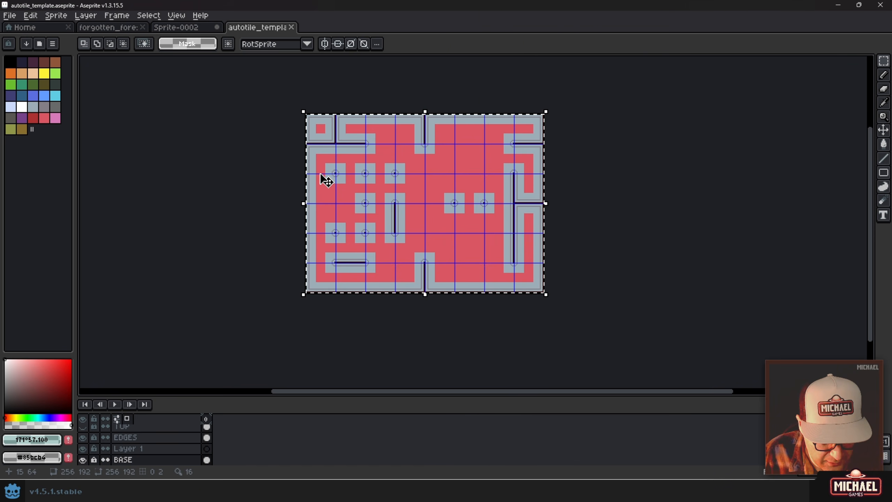
scroll(155, 434, up, 2)
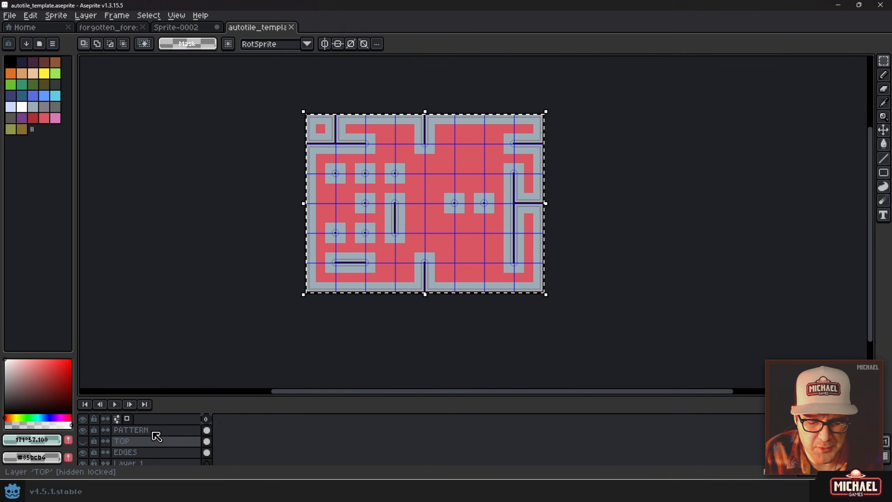
click(176, 27)
key(ctrl+v)
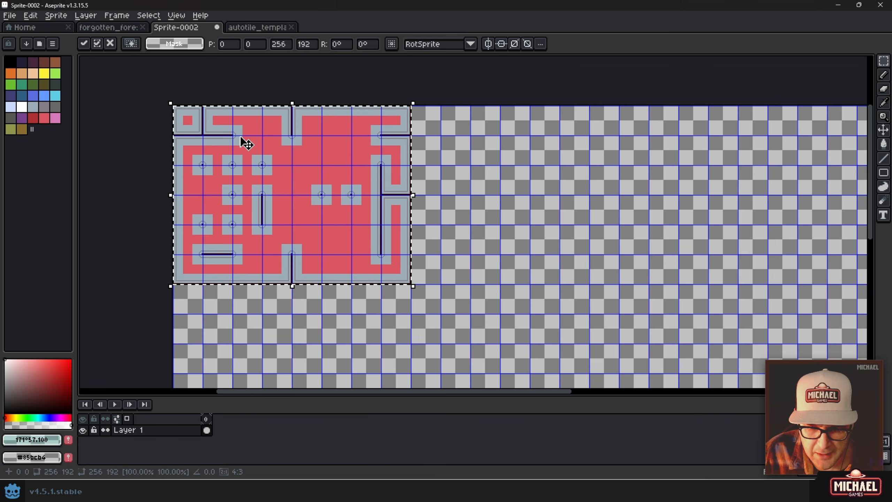
drag(243, 141, 430, 226)
- Line the pasted template up with the 32 px grid cells at X 448, Y 32 and commit its placement
scroll(476, 139, down, 1)
scroll(362, 190, up, 1)
scroll(460, 239, up, 1)
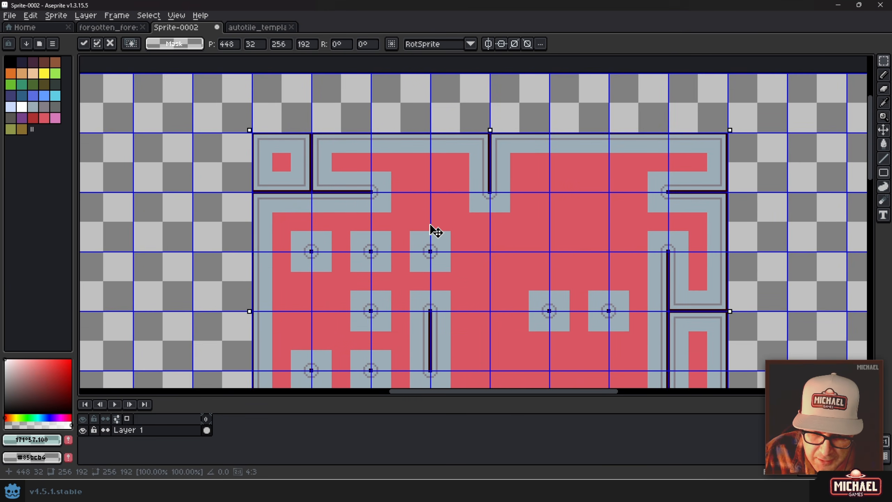
scroll(316, 182, up, 1)
scroll(317, 180, up, 1)
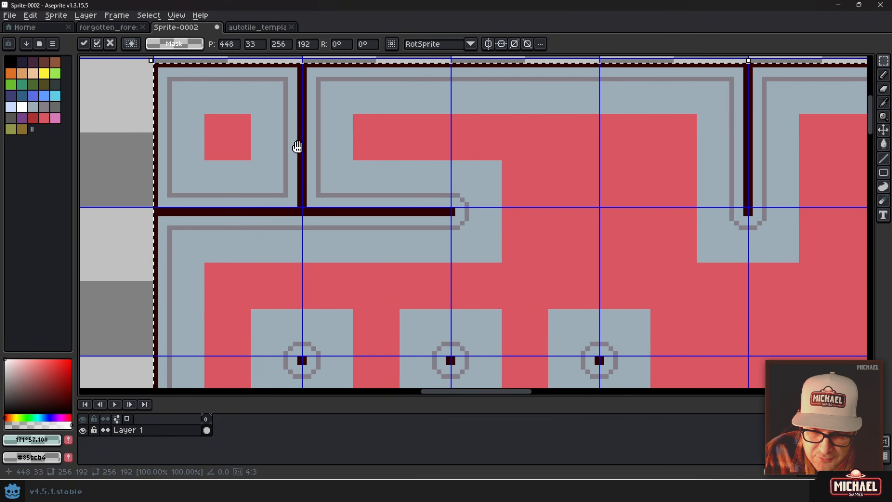
drag(229, 130, 292, 201)
drag(292, 200, 291, 195)
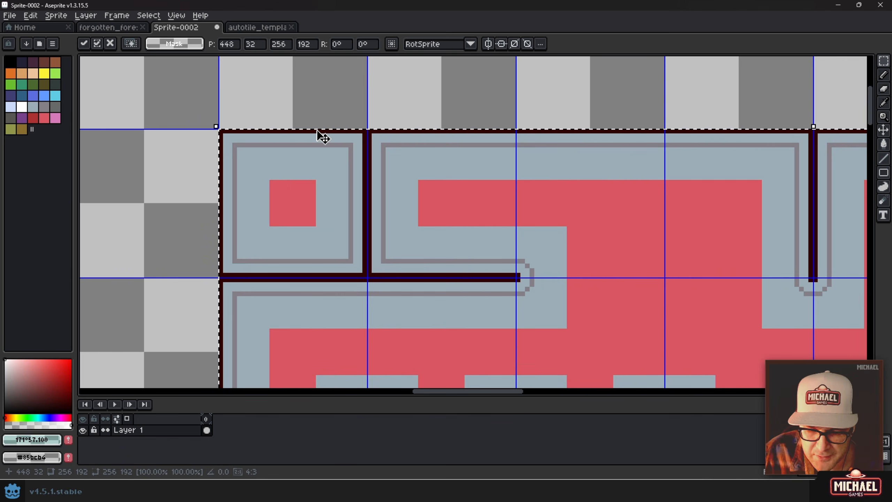
scroll(321, 137, down, 2)
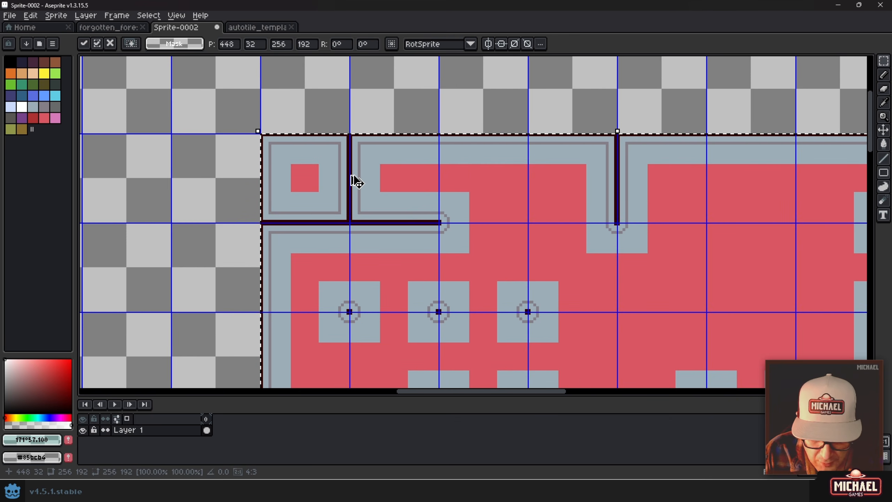
key(Return)
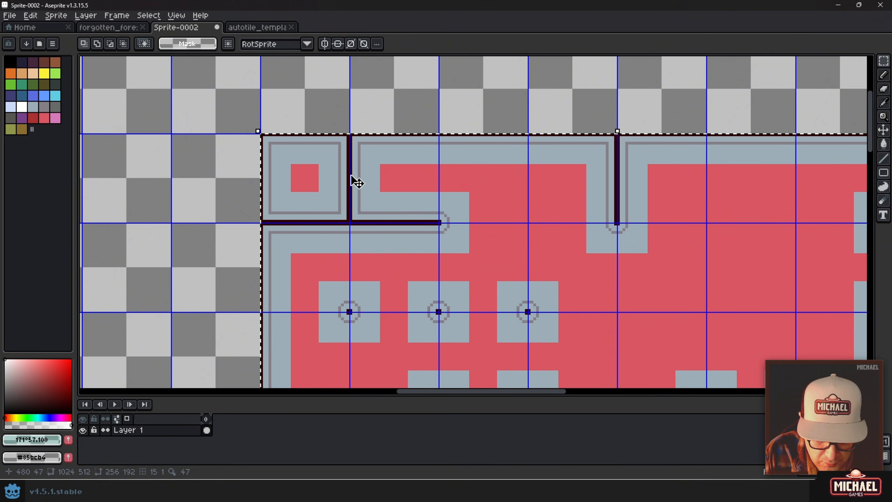
- Compare the placed template with the grid hidden and shown, leave the grid on and clear the selection
key(ctrl+apostrophe)
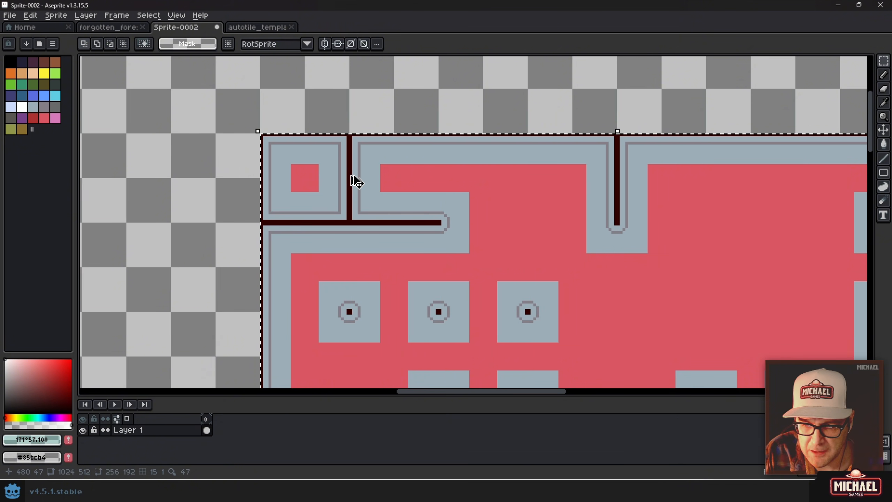
key(ctrl+apostrophe)
key(ctrl+d)
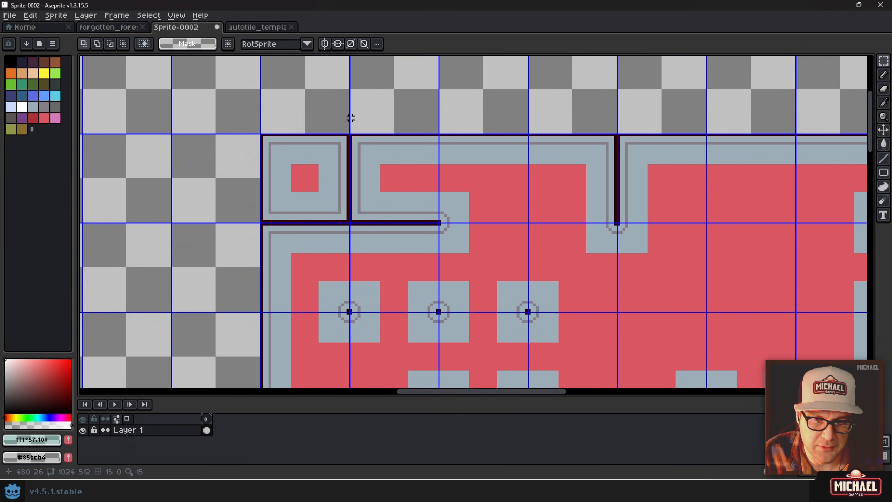
scroll(350, 118, down, 3)
scroll(273, 170, up, 1)
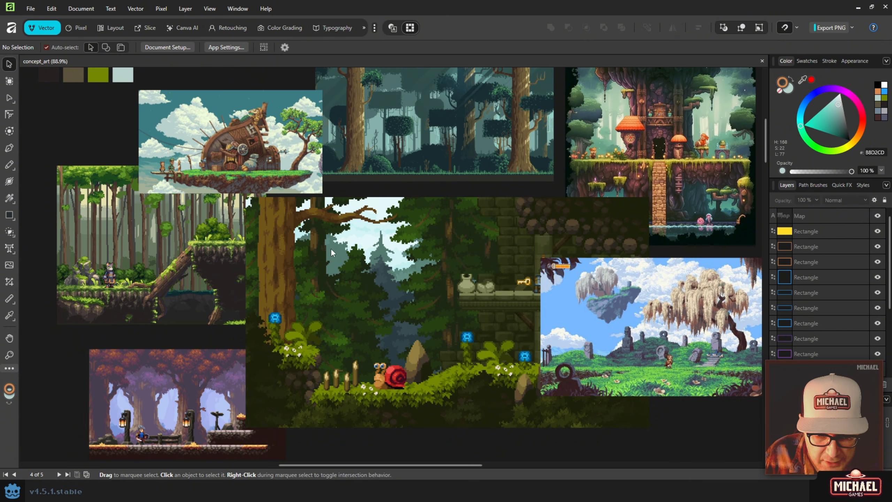
- Switch to the concept_art document in Affinity and examine the wall and ground edges in the castle and dungeon references
scroll(330, 248, down, 10)
scroll(261, 267, down, 5)
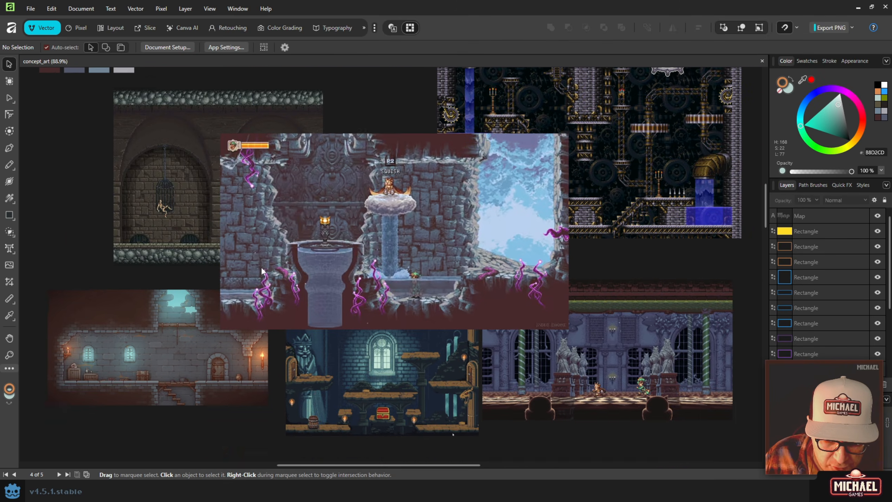
scroll(165, 288, up, 3)
drag(211, 183, 325, 153)
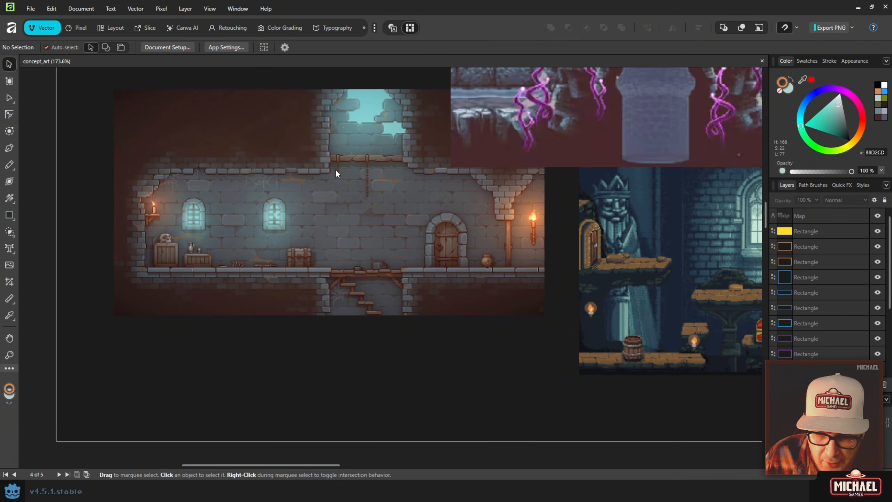
drag(607, 237, 338, 249)
drag(365, 172, 400, 282)
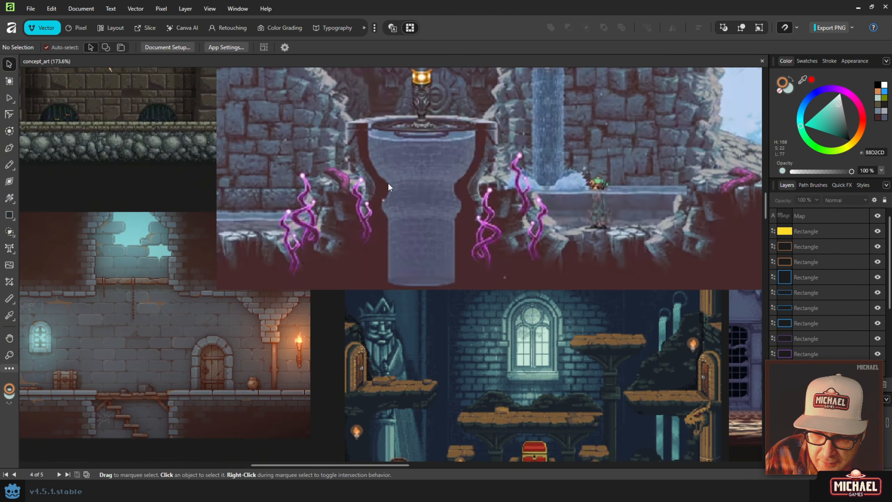
drag(389, 186, 312, 226)
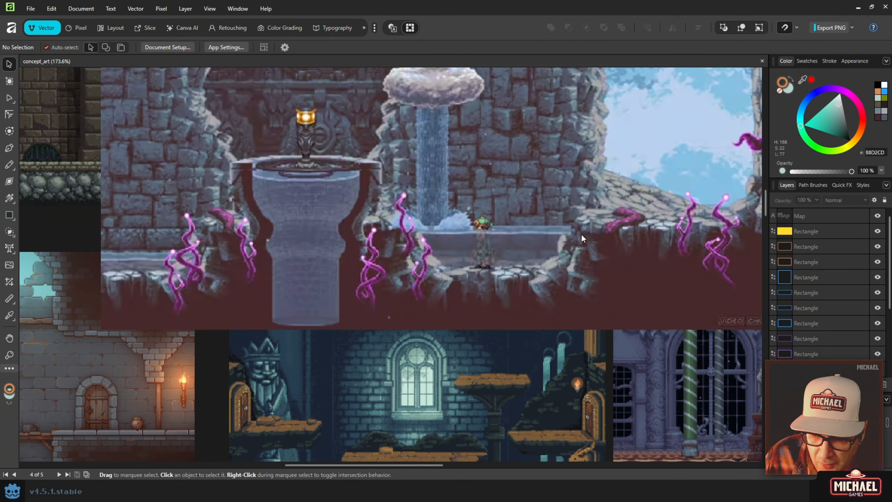
drag(201, 202, 532, 329)
drag(442, 248, 390, 474)
drag(392, 179, 402, 406)
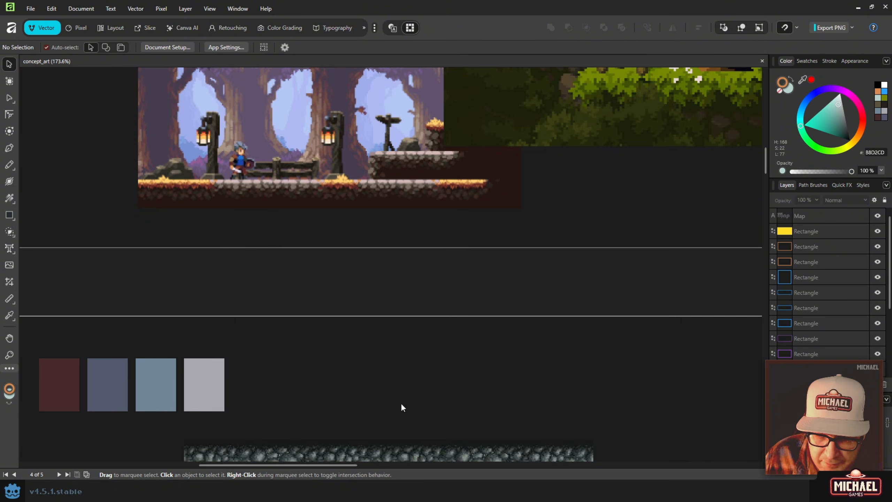
- Examine the grass edge and rocky underside of the floating island in the forest reference images
drag(337, 113, 365, 331)
drag(394, 233, 389, 407)
drag(428, 171, 300, 431)
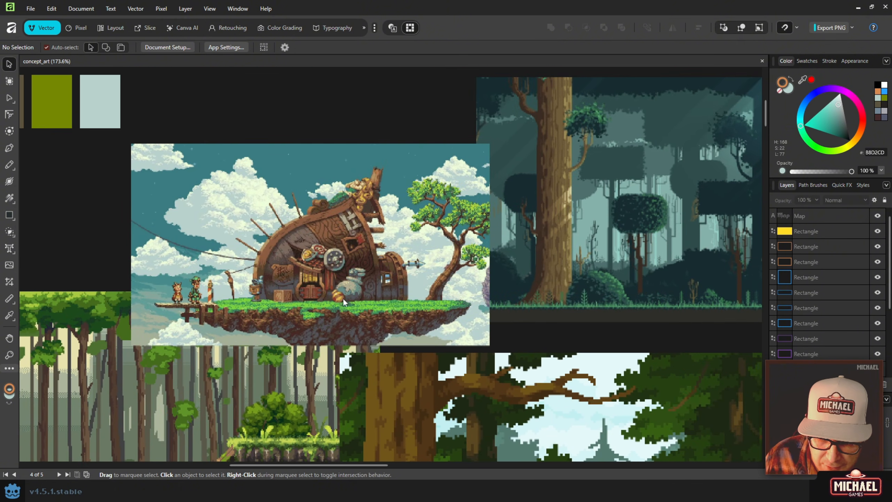
scroll(301, 304, up, 1)
scroll(302, 303, up, 2)
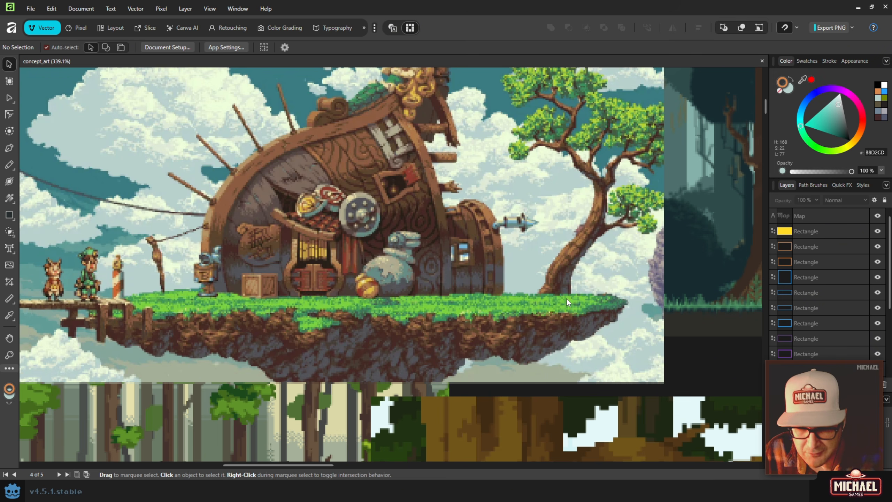
drag(553, 306, 510, 116)
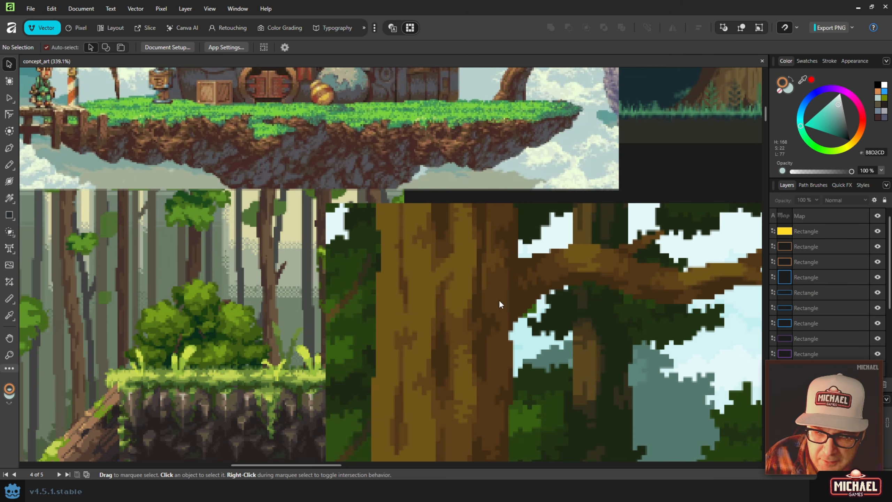
- Examine the tree trunk, willow meadow and mushroom house references, including the hanging moss along the ground edges
scroll(503, 320, down, 2)
drag(527, 347, 313, 232)
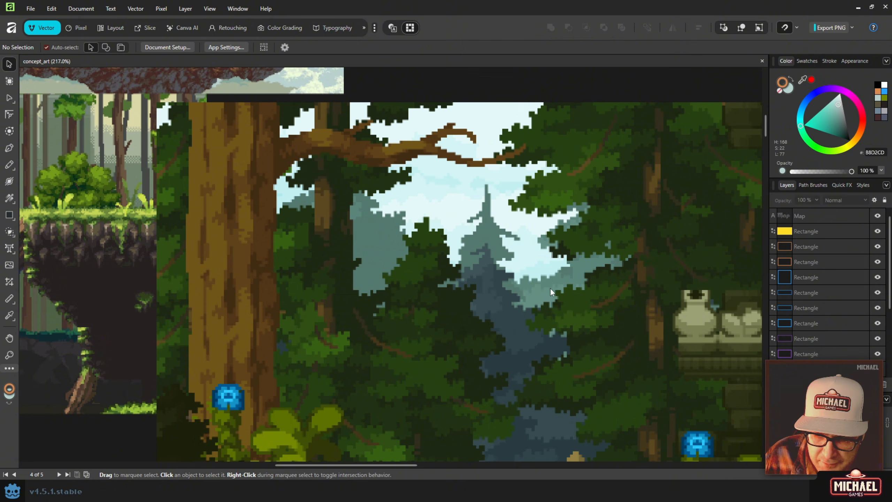
scroll(551, 289, down, 3)
drag(572, 322, 302, 197)
drag(516, 226, 364, 292)
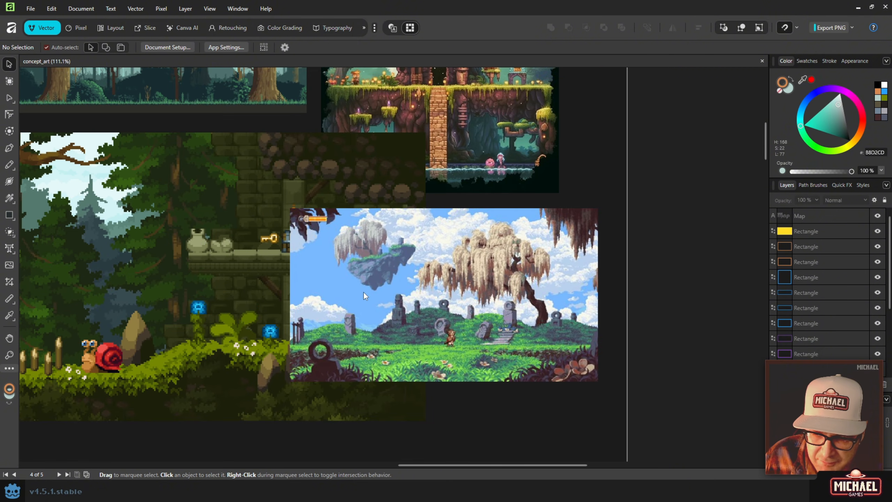
scroll(380, 209, up, 4)
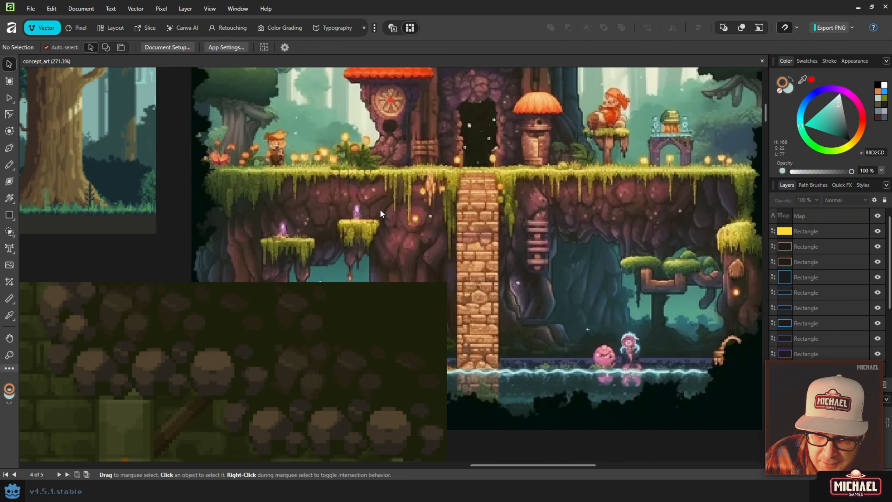
scroll(394, 196, up, 1)
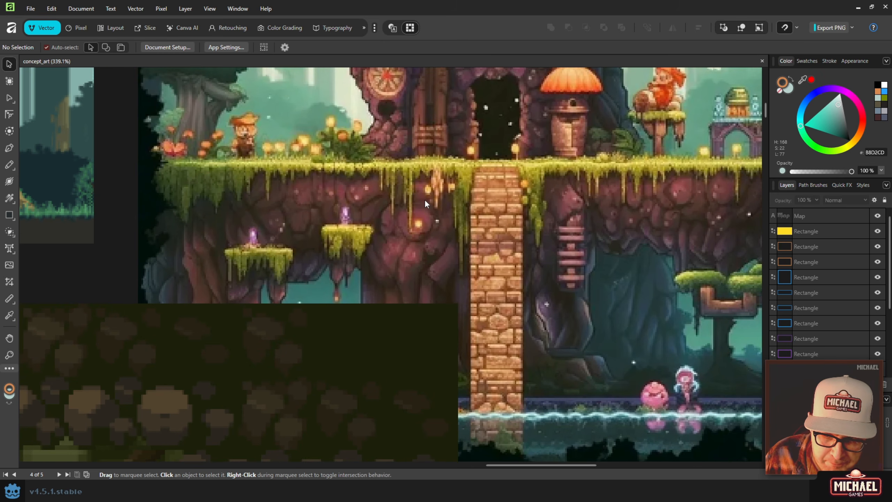
- Examine the fading rocks and the mossy ground with dark fill beneath it in the snail scene reference
scroll(424, 200, down, 4)
drag(281, 324, 435, 224)
scroll(435, 226, up, 2)
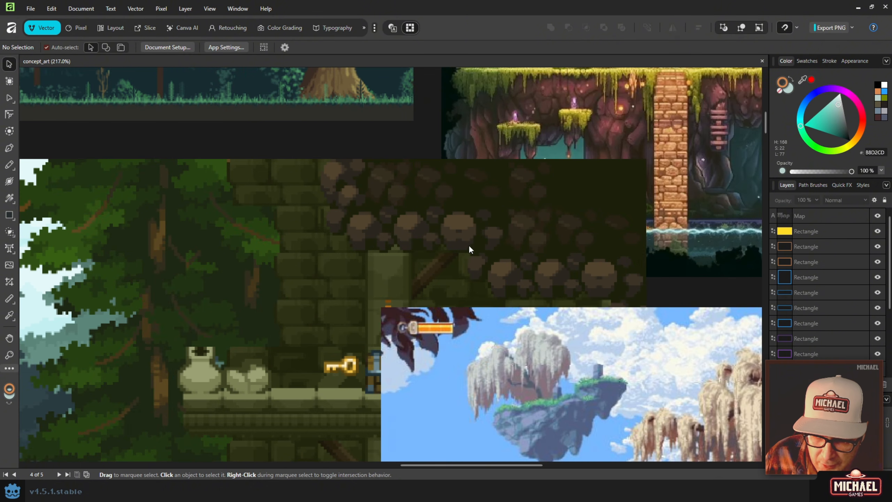
drag(206, 448, 488, 200)
drag(320, 381, 360, 280)
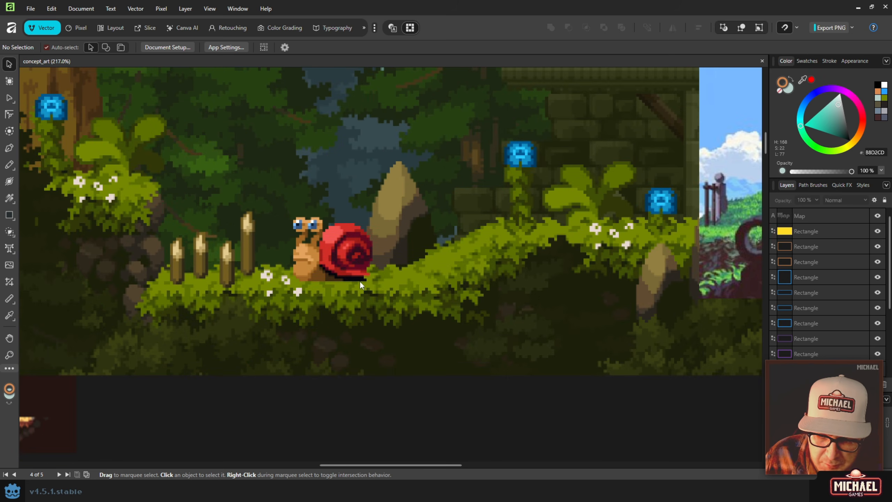
drag(182, 300, 394, 296)
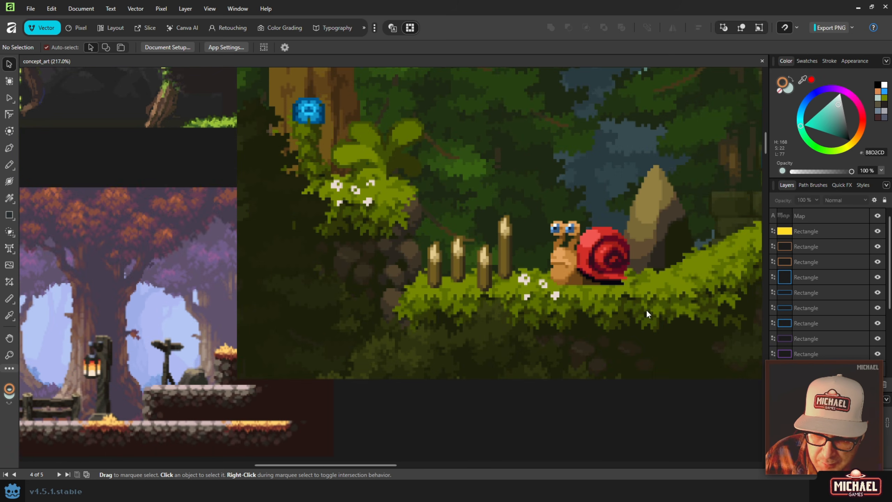
drag(648, 314, 422, 319)
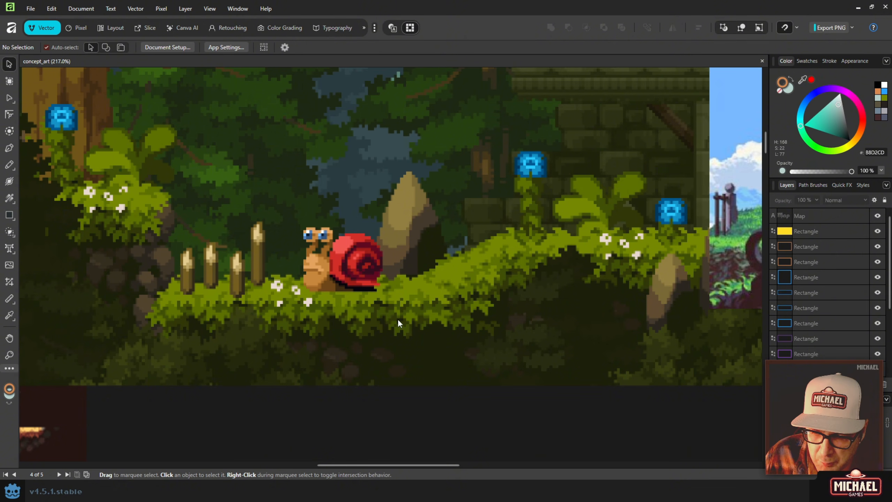
scroll(319, 303, down, 2)
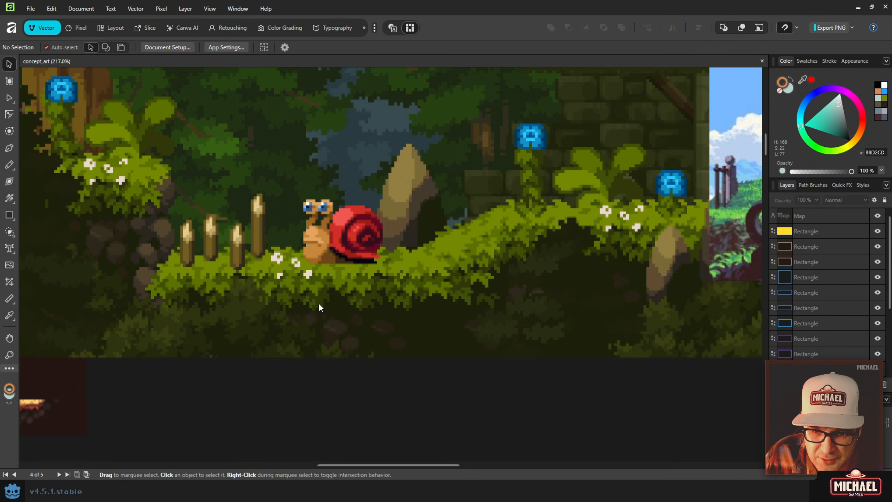
- Examine the stone path, leaf edging and dark soil of the ground in the autumn forest reference
drag(245, 315, 708, 265)
drag(279, 330, 319, 276)
scroll(319, 276, up, 5)
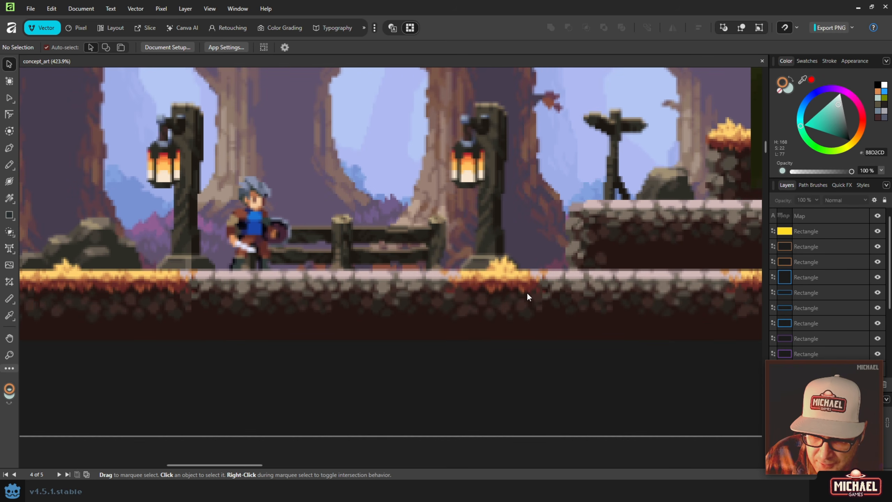
scroll(523, 240, down, 10)
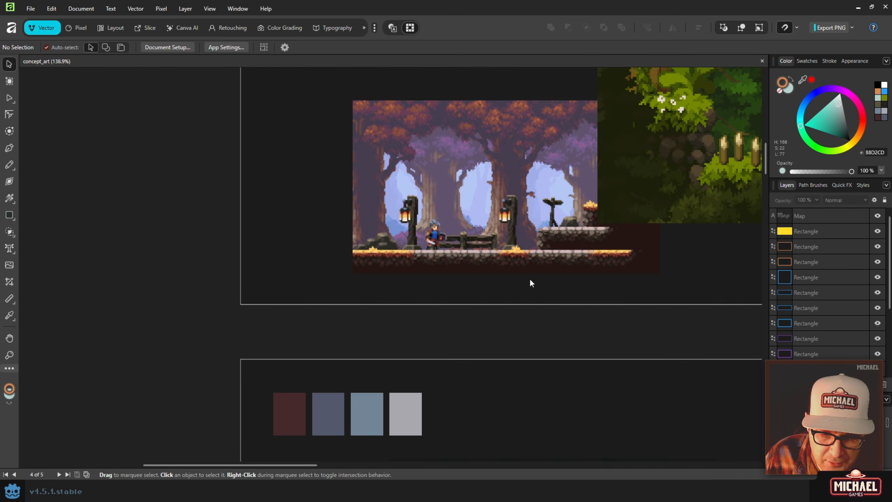
drag(561, 354, 381, 163)
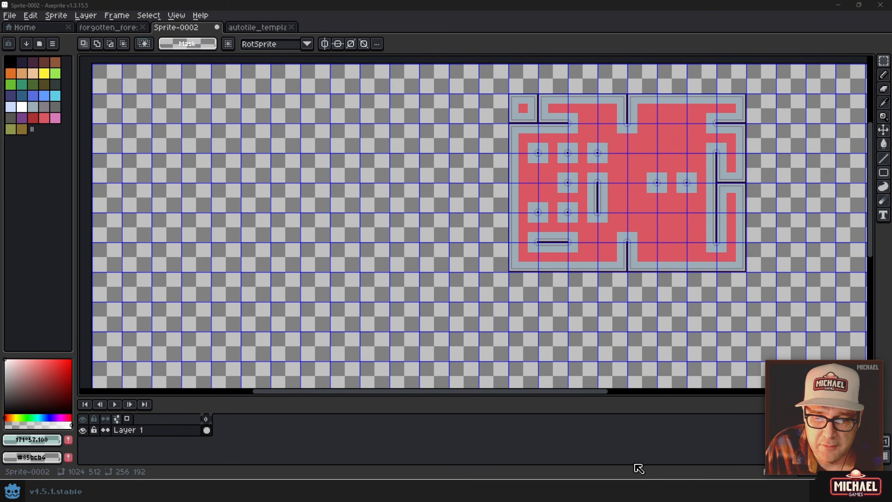
- Return to the concept_art document in Affinity and select the darkest swatch, 262221, in the forest colour palette
click(640, 490)
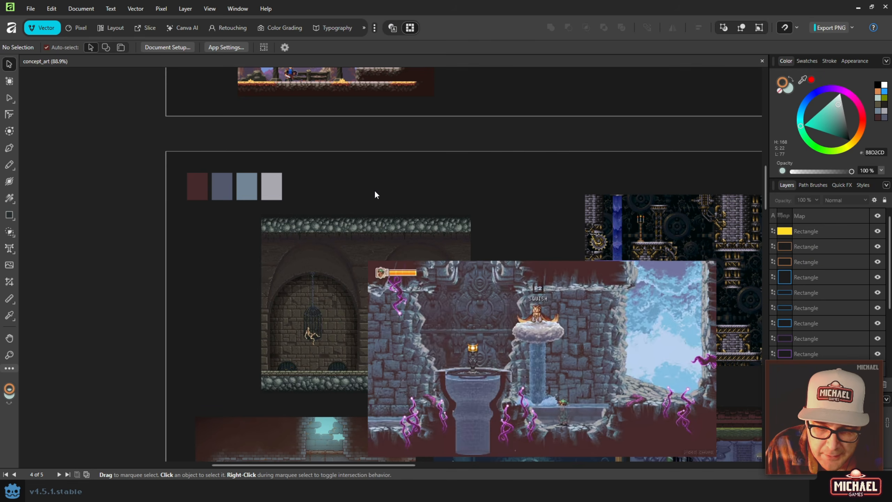
drag(433, 160, 394, 339)
drag(292, 171, 330, 321)
drag(323, 177, 338, 334)
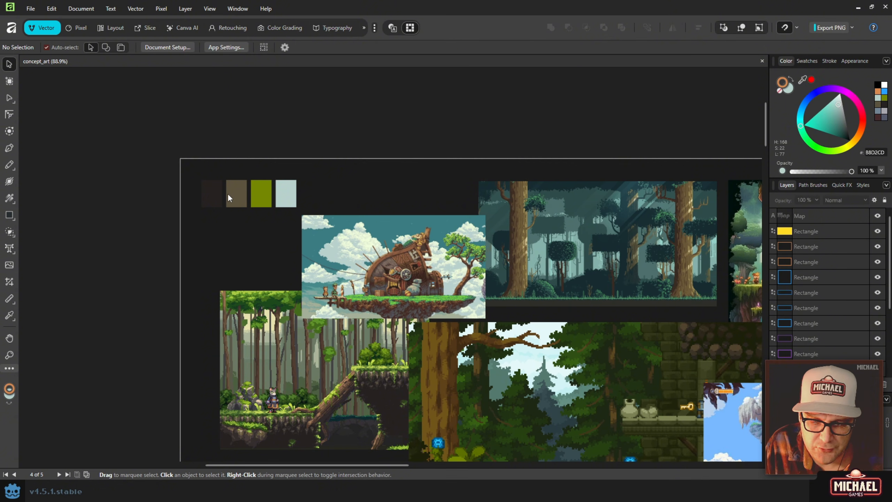
scroll(226, 196, up, 5)
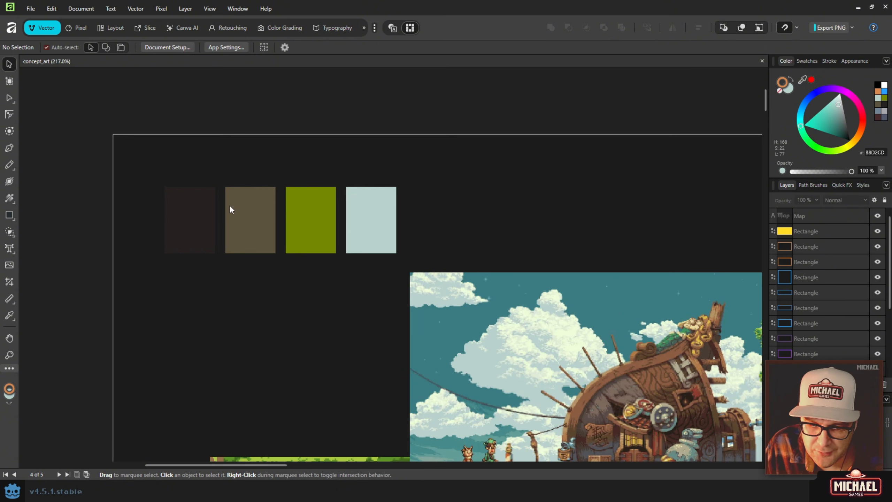
click(179, 216)
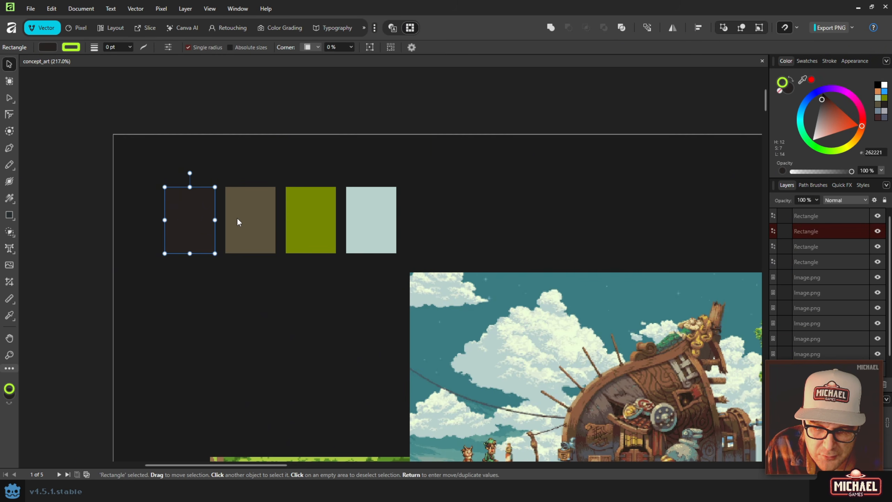
- Copy all four palette swatches from the concept art, paste them into Sprite-0002 in Aseprite and place them well left of the autotile template
key(ctrl+a)
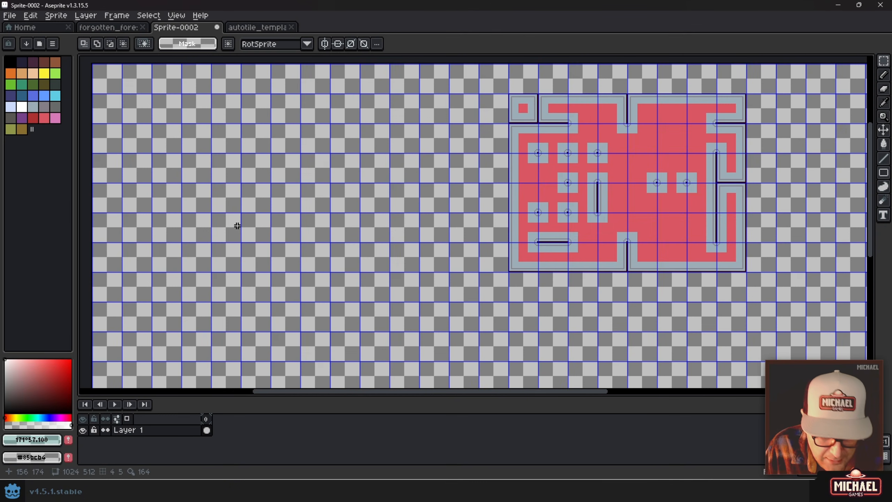
key(ctrl+v)
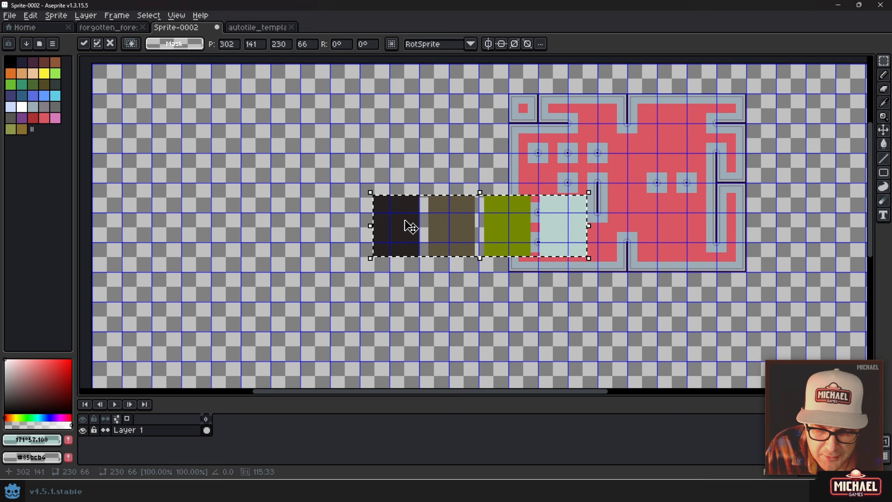
drag(408, 227, 149, 272)
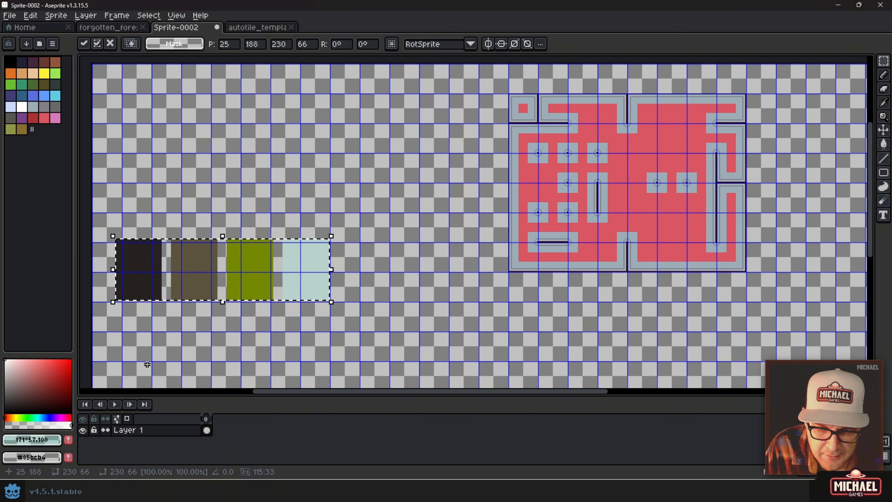
- Add a new layer above Layer 1 and clear the swatch selection
right_click(166, 431)
mouse_move(197, 406)
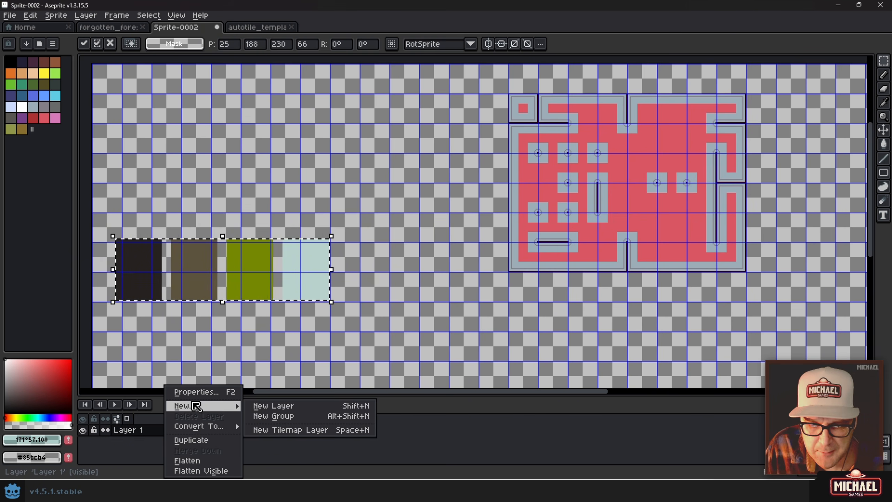
click(265, 408)
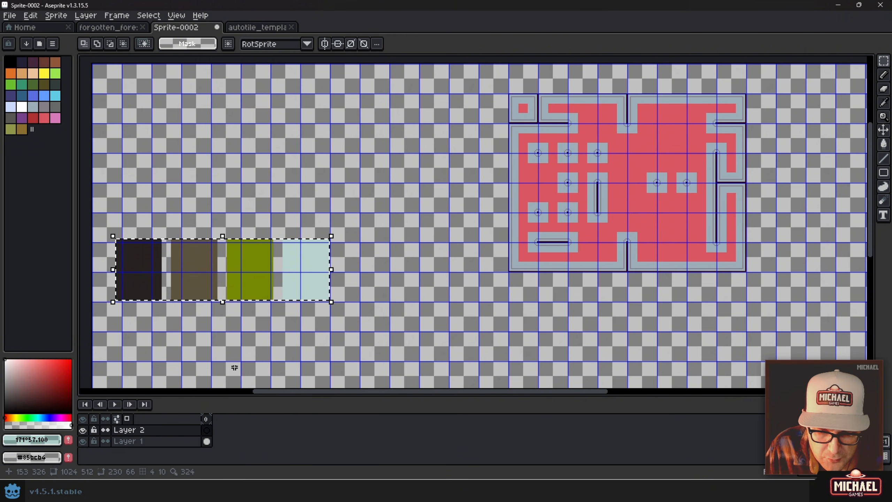
click(211, 272)
key(Return)
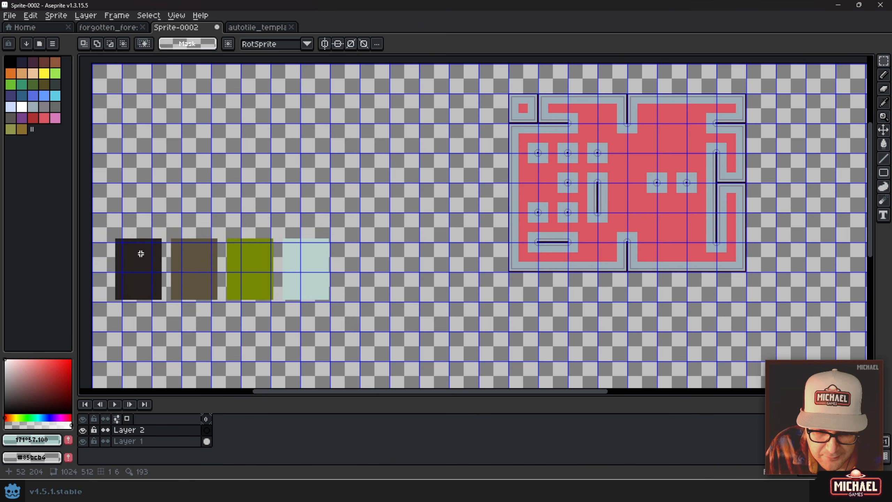
- Move the four colour swatches from Layer 1 onto Layer 2 by cutting and pasting them
drag(105, 226, 348, 332)
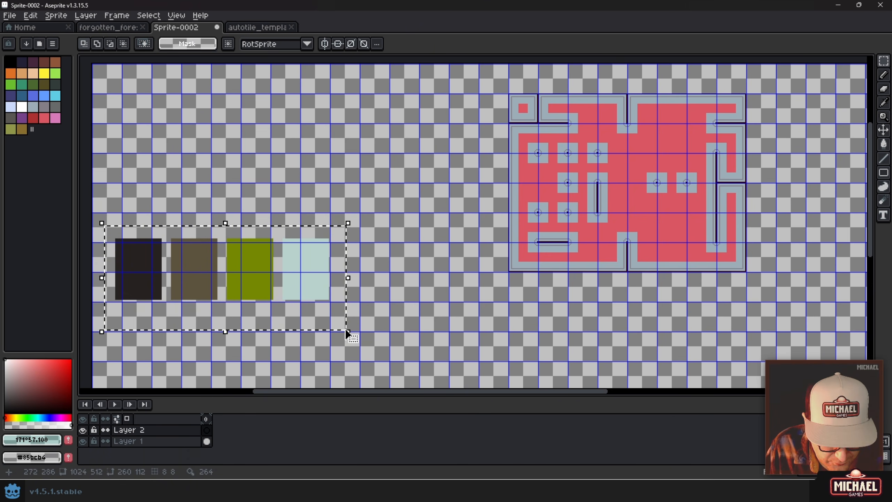
click(207, 441)
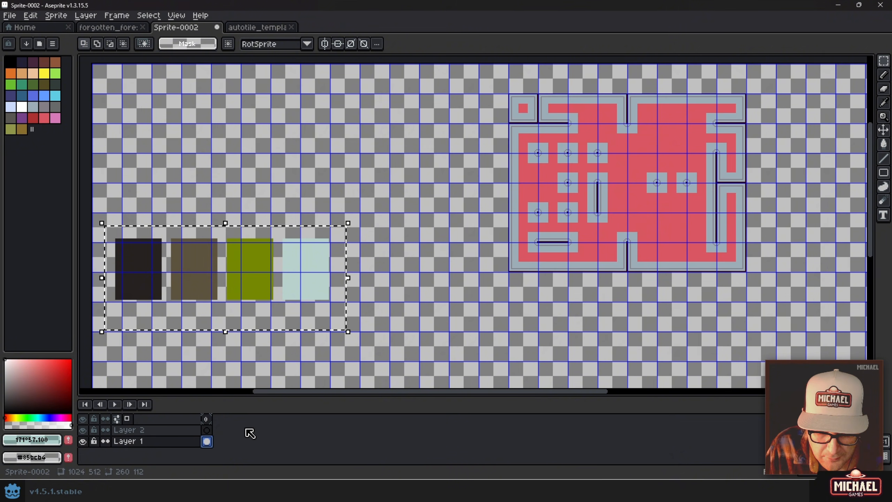
key(ctrl+x)
click(207, 430)
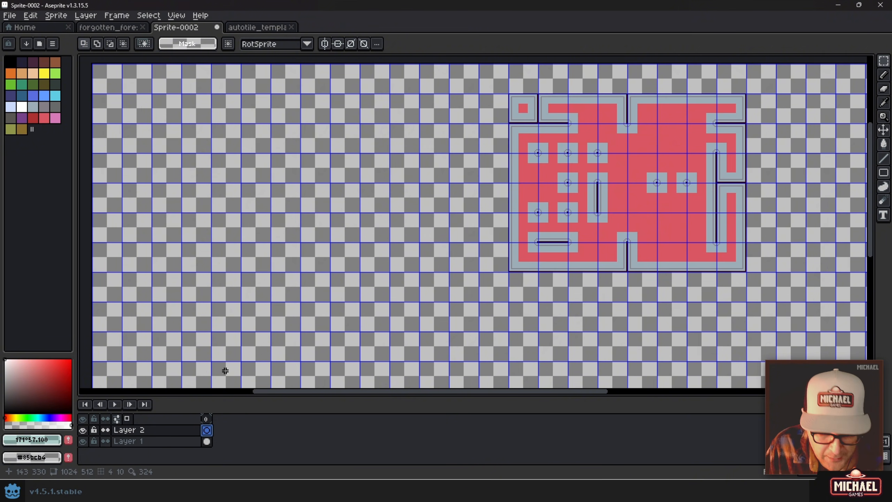
key(ctrl+v)
- Rename Layer 2 as Reference and deselect the swatches
double_click(160, 430)
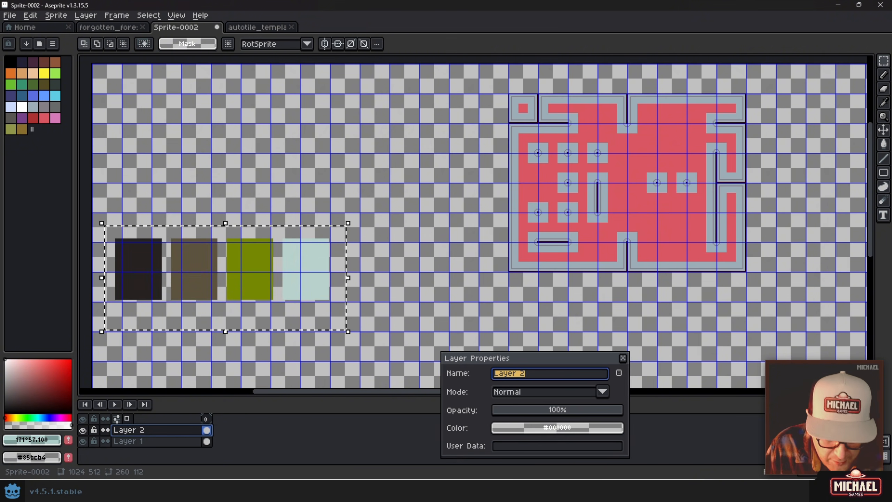
text(Reference)
key(Return)
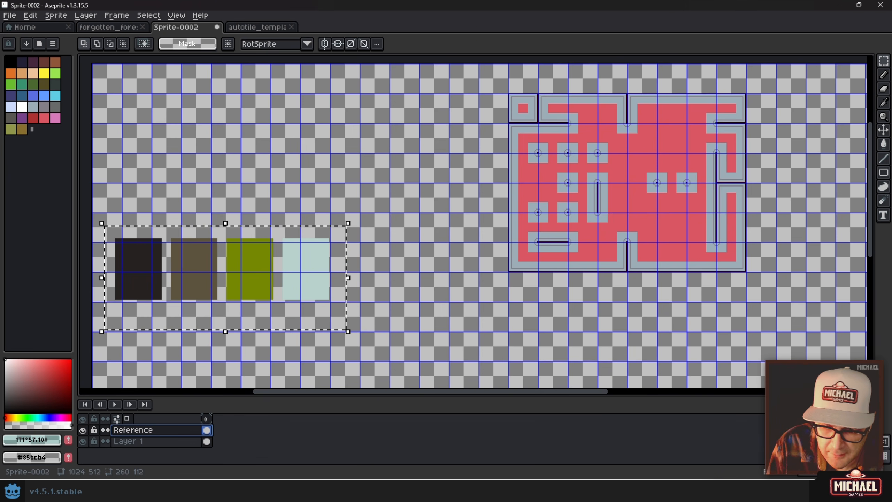
key(ctrl+d)
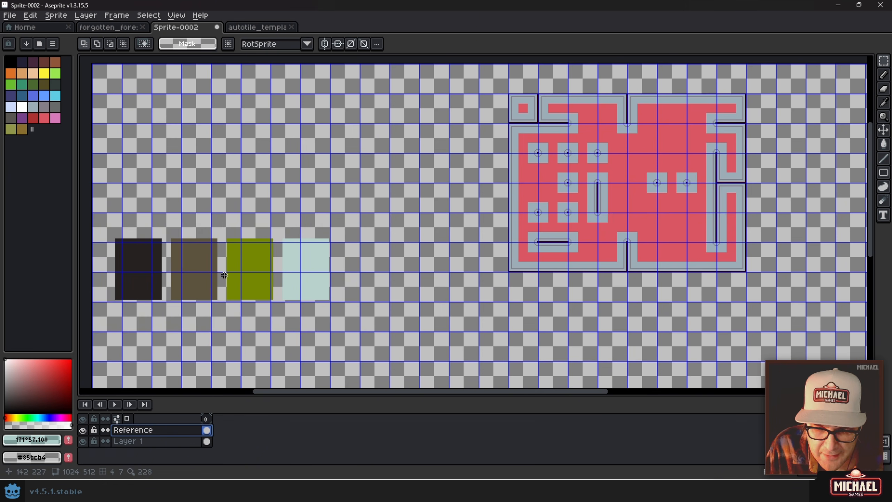
- Add a new layer between Reference and Layer 1 and name it Tileset
right_click(165, 444)
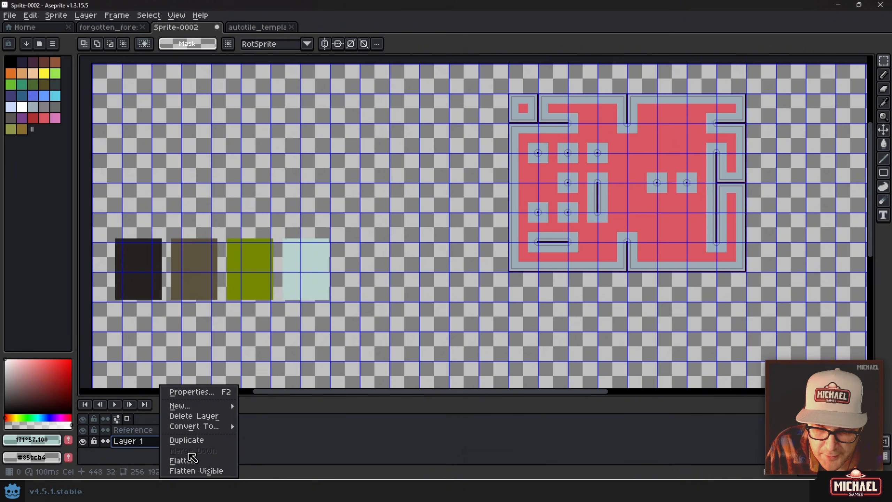
mouse_move(183, 406)
click(267, 405)
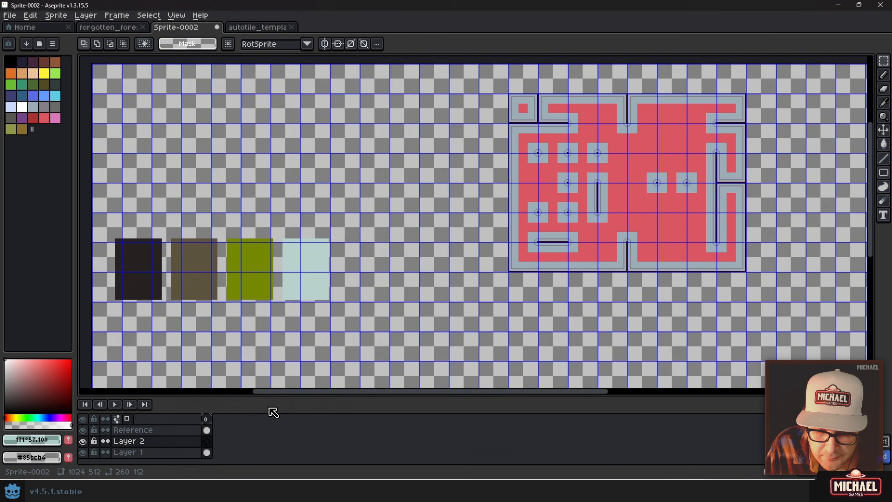
double_click(145, 443)
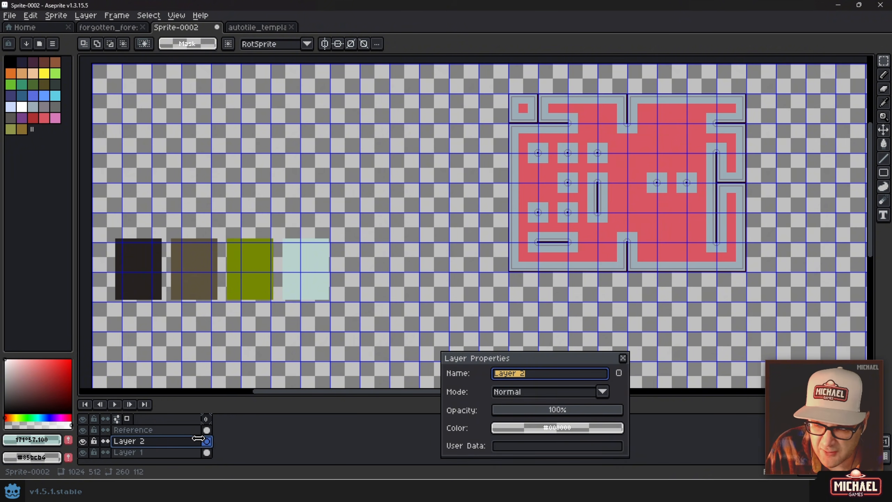
text(Tileset)
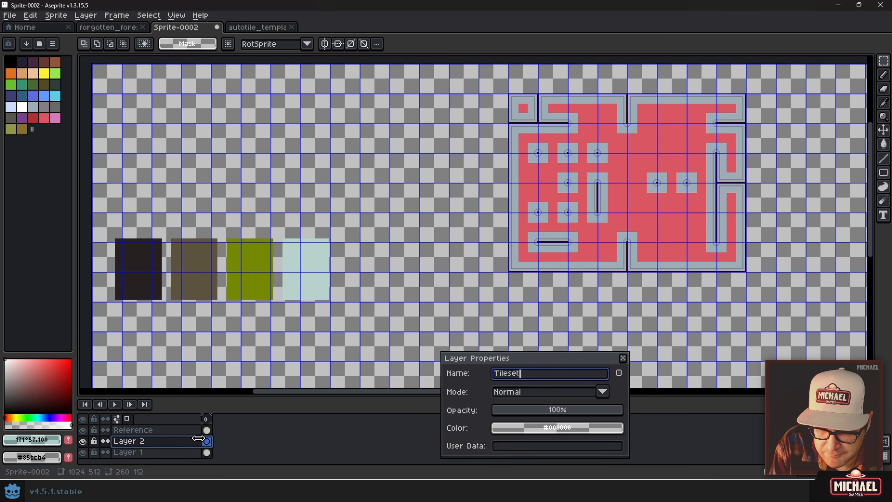
key(Return)
- Rename Layer 1 as AutoTile and make Tileset the active layer
double_click(143, 453)
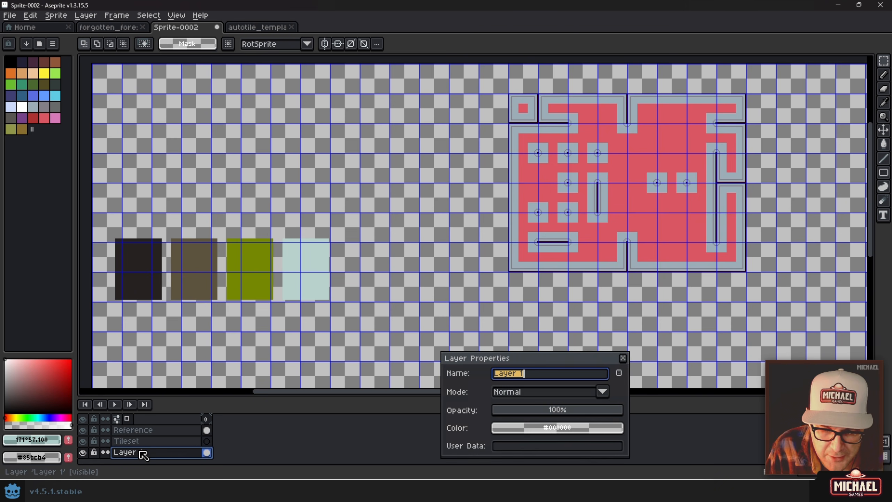
text(AutoTile)
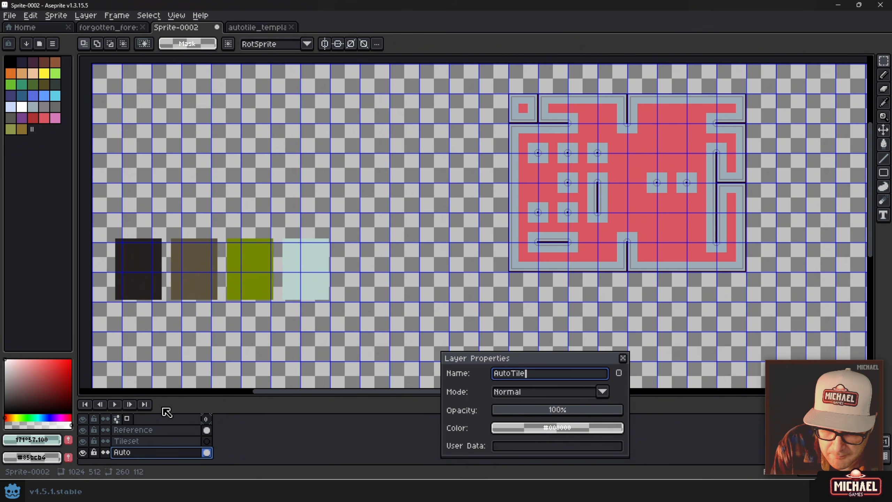
key(Return)
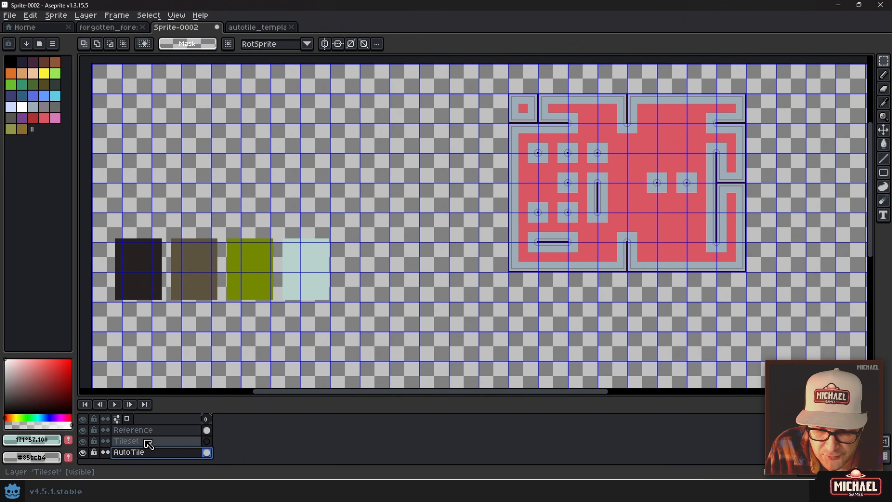
click(174, 441)
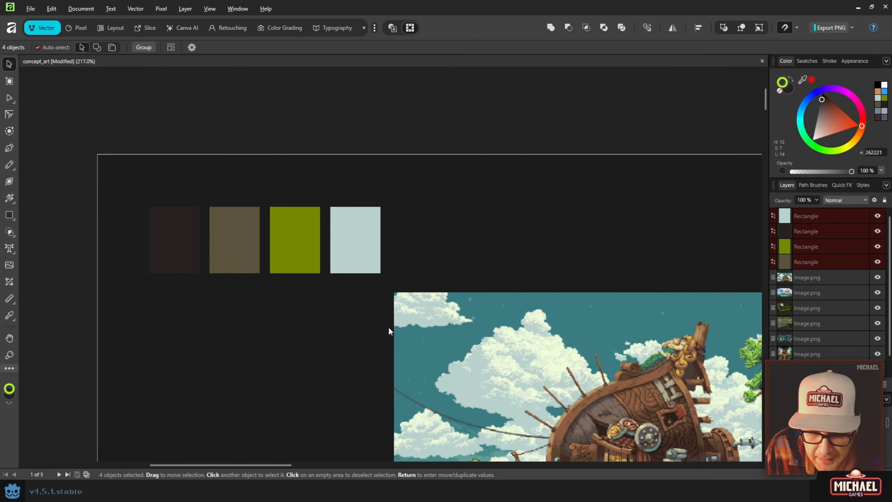
- Check the concept art in Affinity, return to Aseprite and sample the darkest swatch, 262221, as the Pencil colour
scroll(389, 326, down, 5)
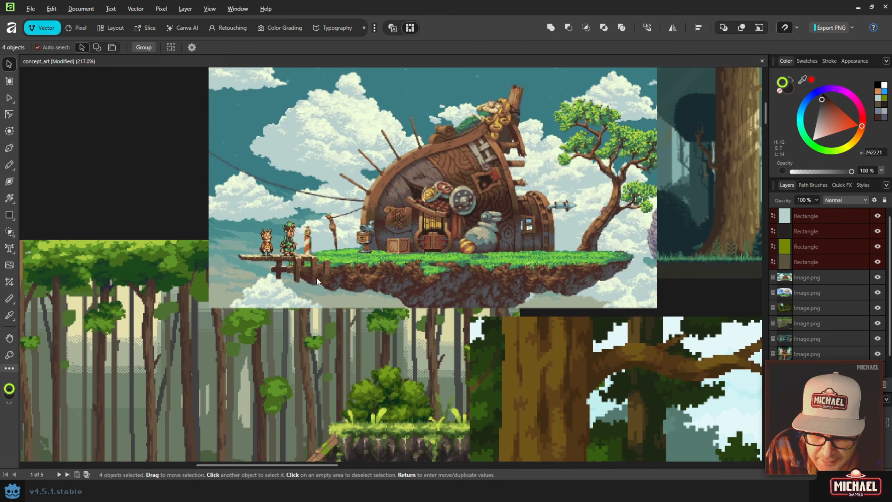
scroll(464, 252, up, 5)
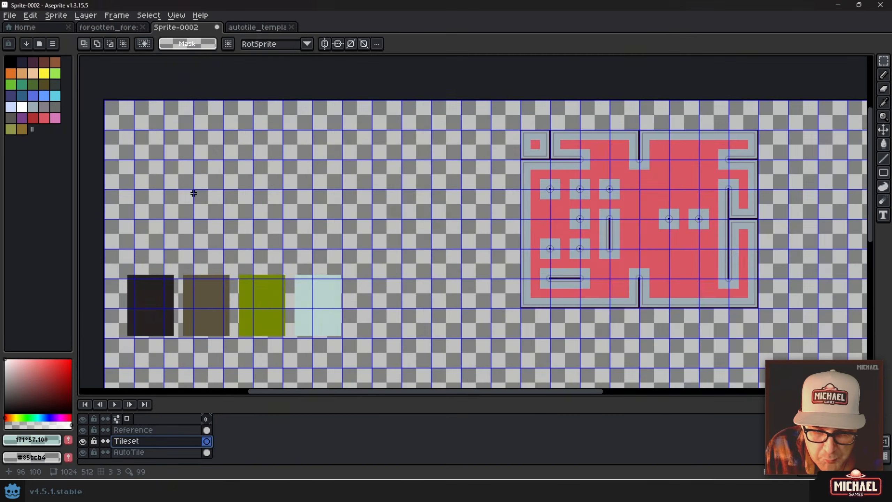
scroll(192, 195, up, 3)
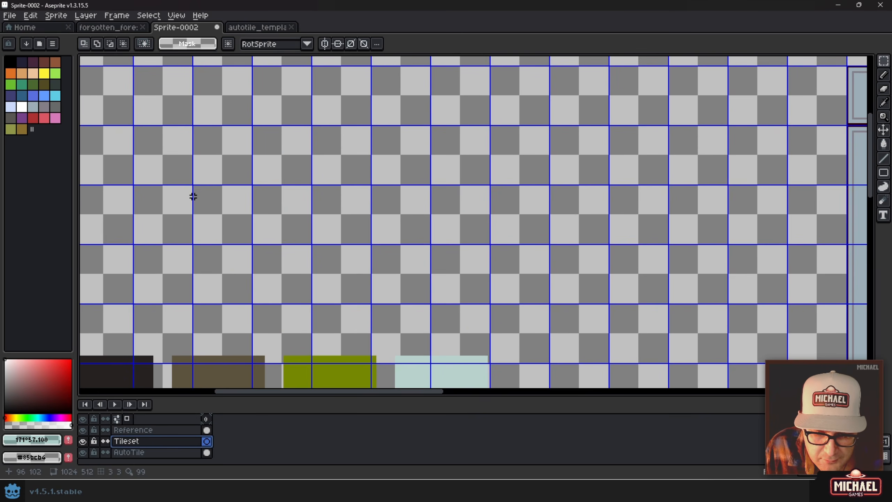
scroll(277, 194, down, 2)
key(b)
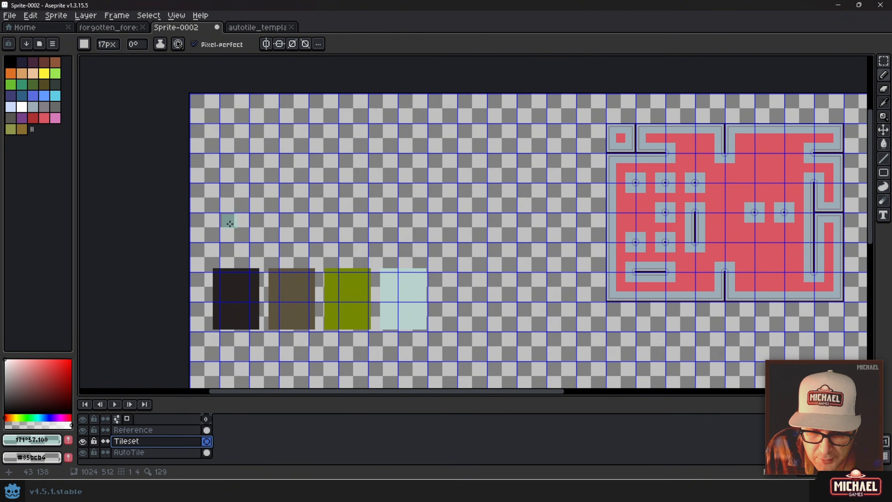
key(alt)
alt+click(236, 289)
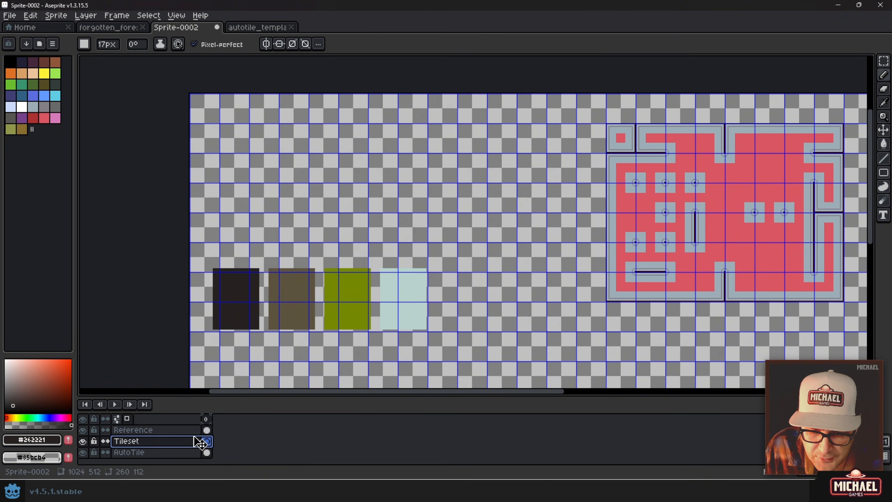
- Lock the AutoTile layer and make Tileset the active layer again
click(97, 455)
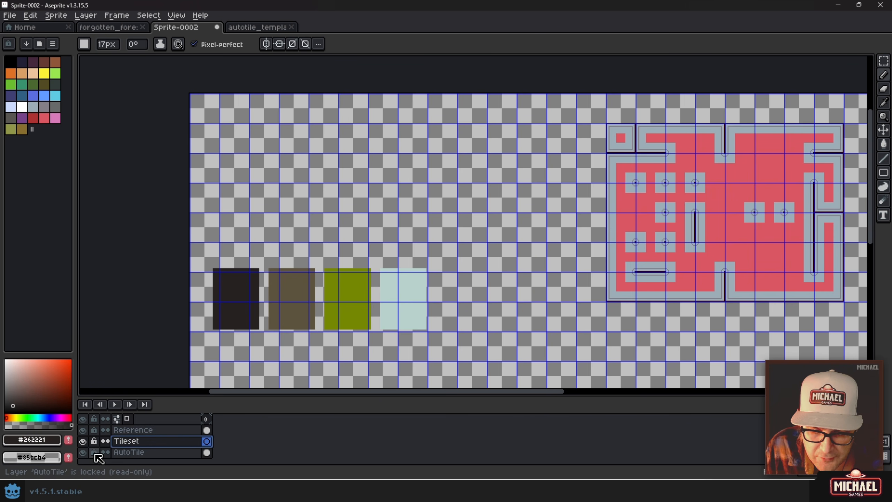
click(137, 430)
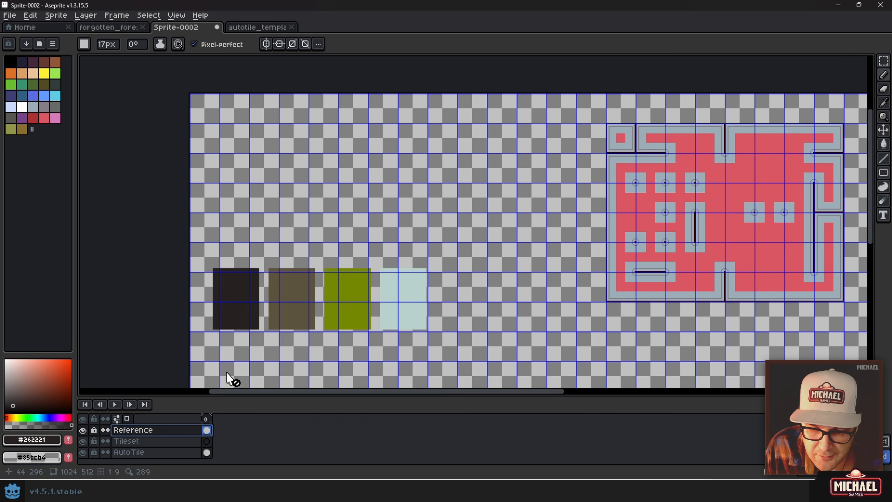
click(136, 441)
- Set the square Pencil brush to 32 px so that it covers exactly one grid tile
scroll(252, 134, up, 2)
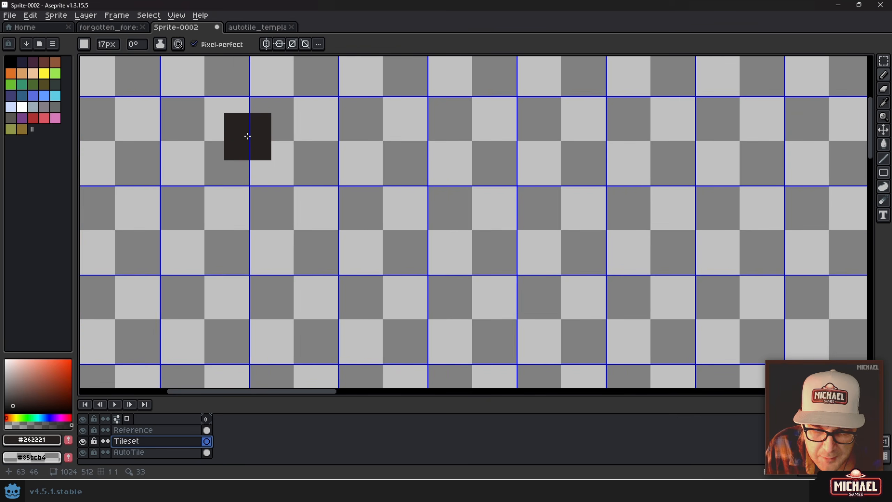
scroll(247, 135, down, 1)
drag(257, 155, 246, 172)
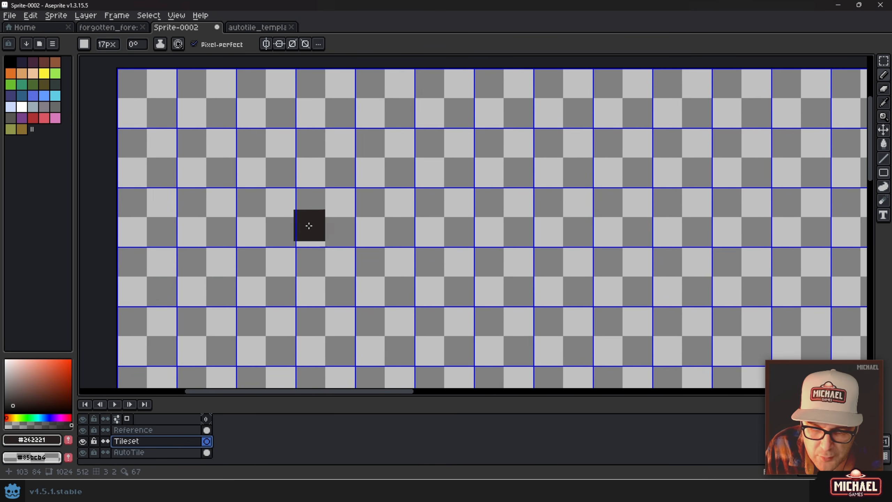
mouse_move(295, 223)
mouse_down()
mouse_move(232, 194)
mouse_move(225, 171)
mouse_up()
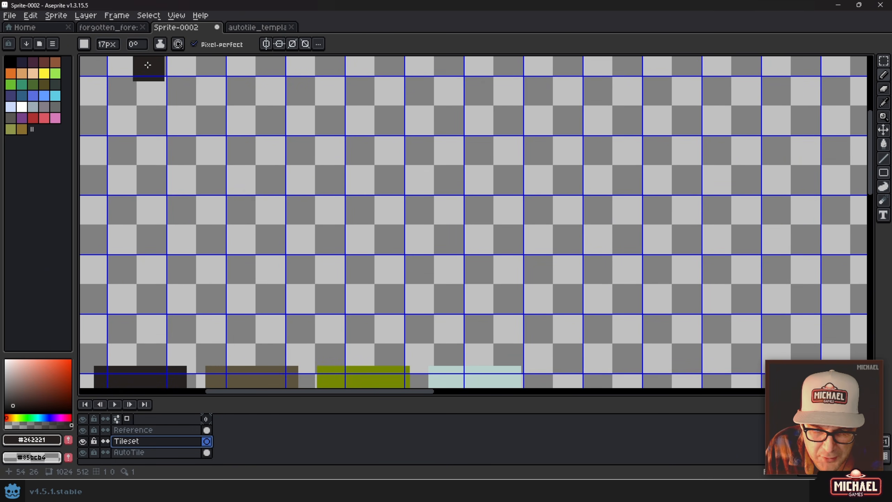
key(minus)
key(minus)
key(plus)
key(plus)
key(plus)
key(plus)
key(plus)
key(plus)
key(plus)
key(plus)
key(plus)
key(plus)
key(plus)
key(plus)
key(plus)
key(plus)
key(plus)
key(plus)
key(plus)
key(plus)
key(plus)
key(plus)
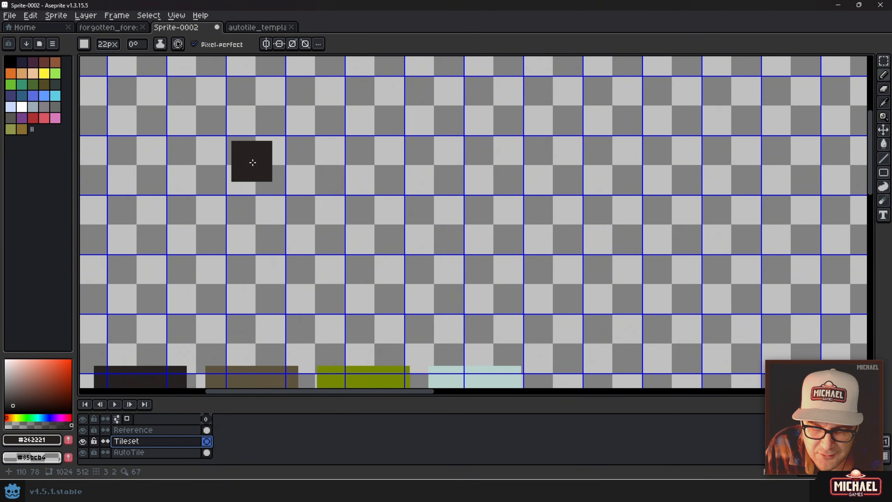
key(minus)
key(minus)
key(minus)
key(minus)
key(minus)
key(minus)
key(minus)
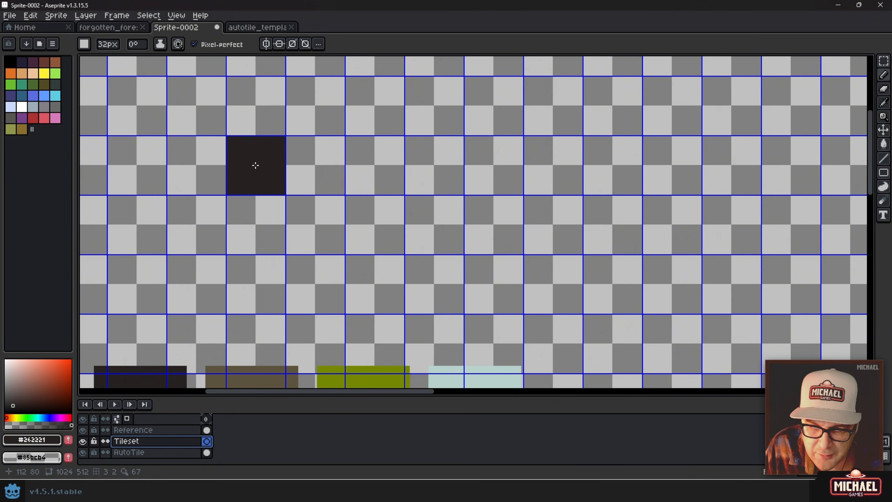
- Paint a standalone 32 px tile in 262221 and, one empty tile away, a solid block five tiles wide and two high
click(256, 165)
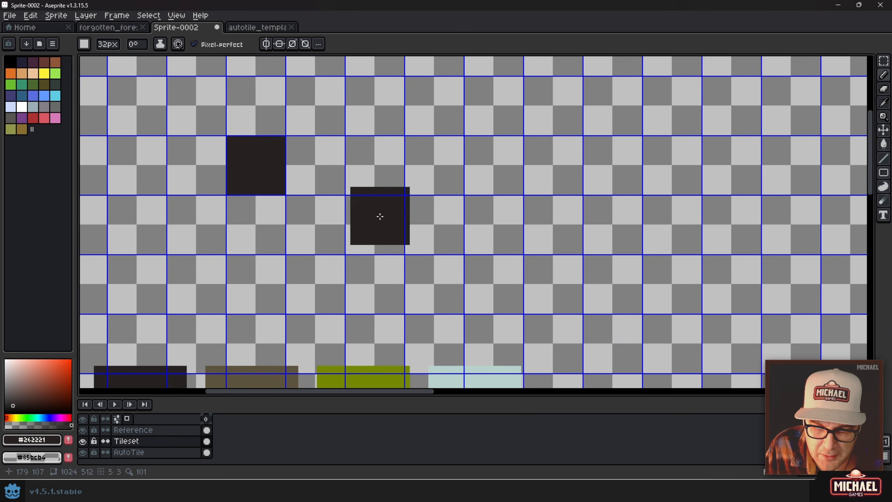
click(375, 165)
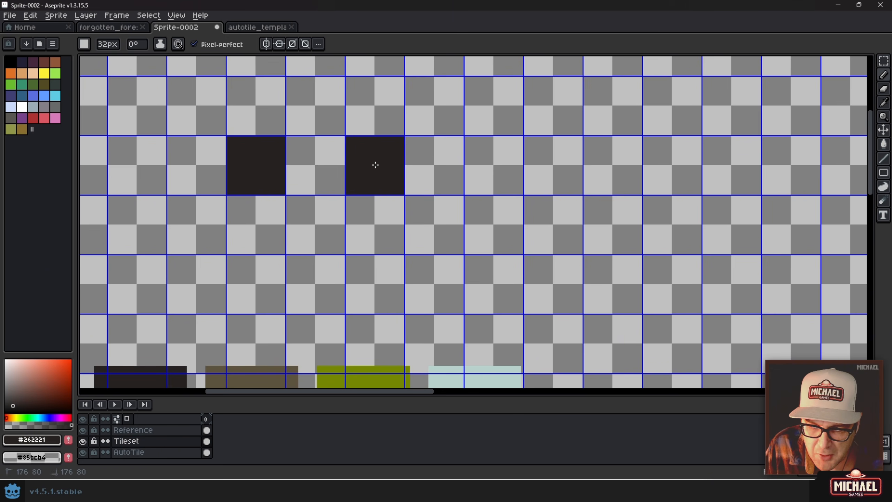
shift+click(494, 165)
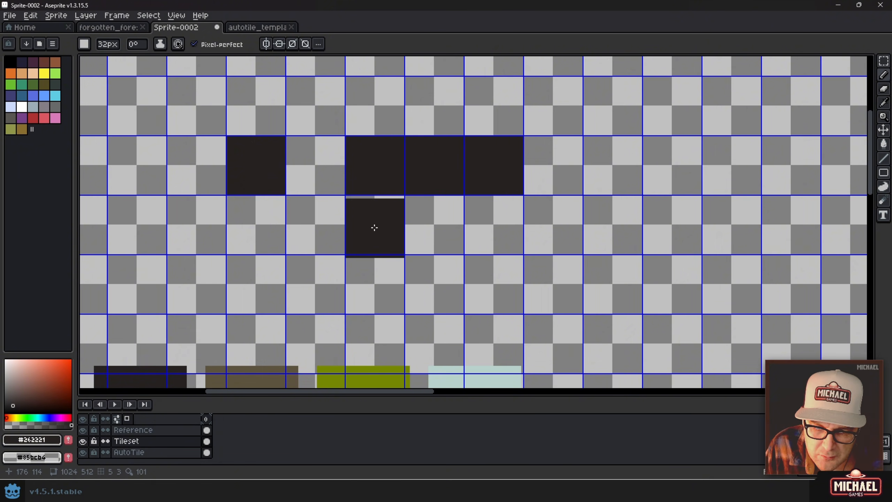
click(375, 224)
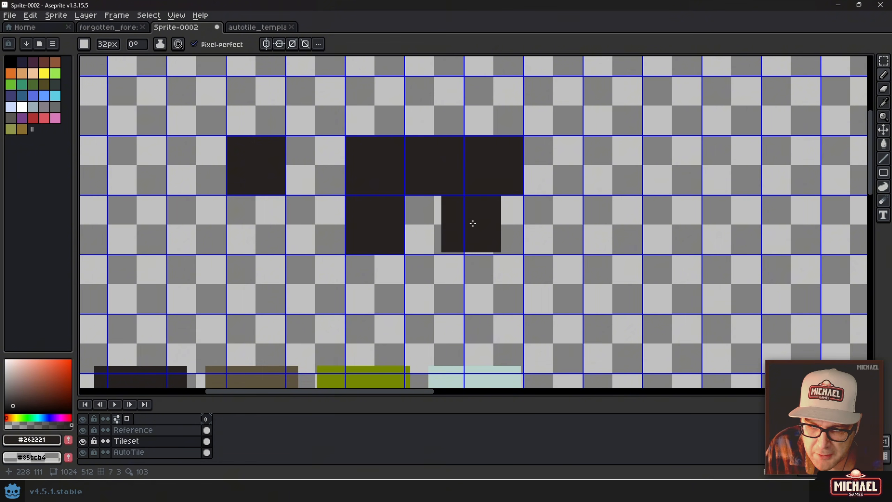
shift+click(495, 225)
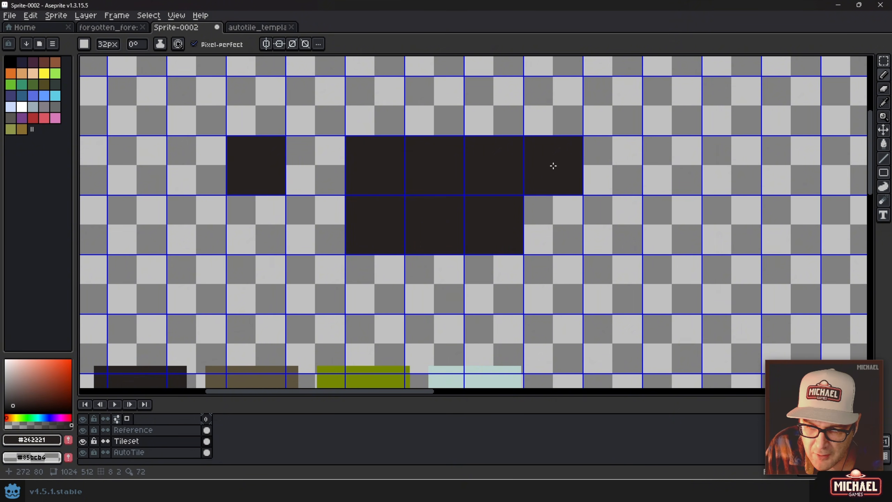
mouse_move(553, 166)
mouse_down()
mouse_move(615, 165)
mouse_move(614, 227)
mouse_move(534, 225)
mouse_up()
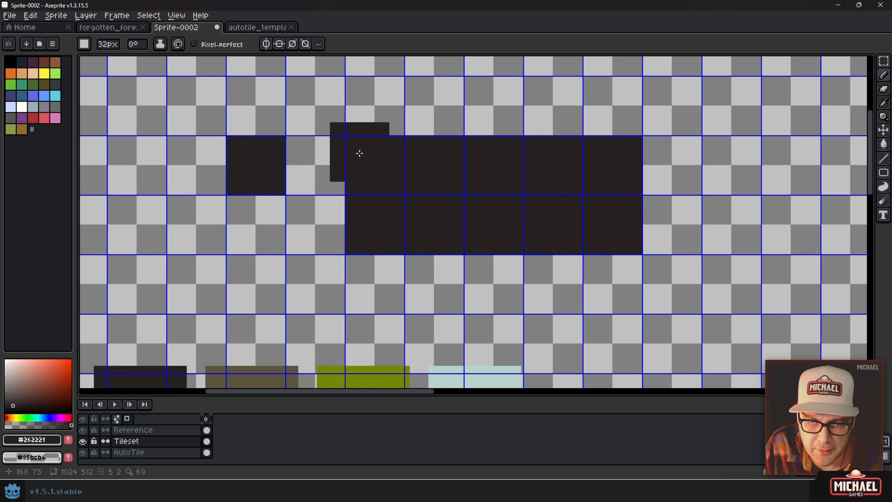
- Sample the green swatch 768802, set the square Pencil brush to 12 px and paint a grass strip along the block's whole upper edge
drag(337, 340, 295, 298)
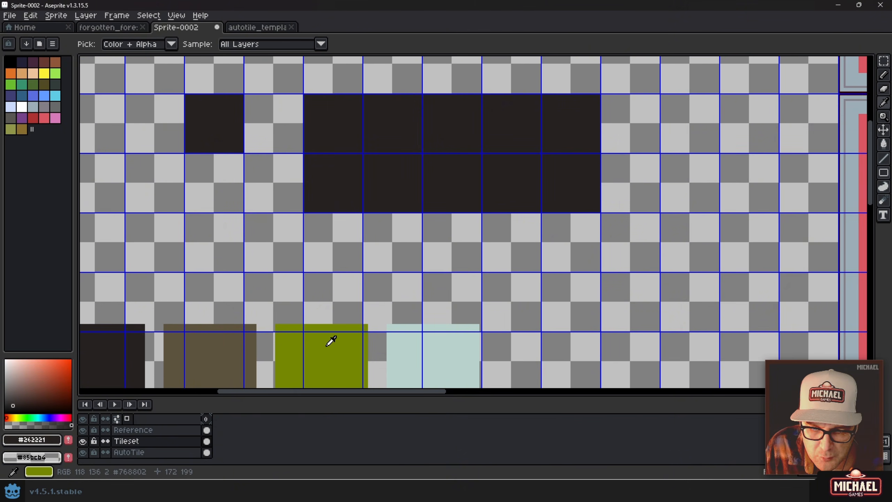
alt+click(328, 343)
drag(323, 137, 326, 227)
key(b)
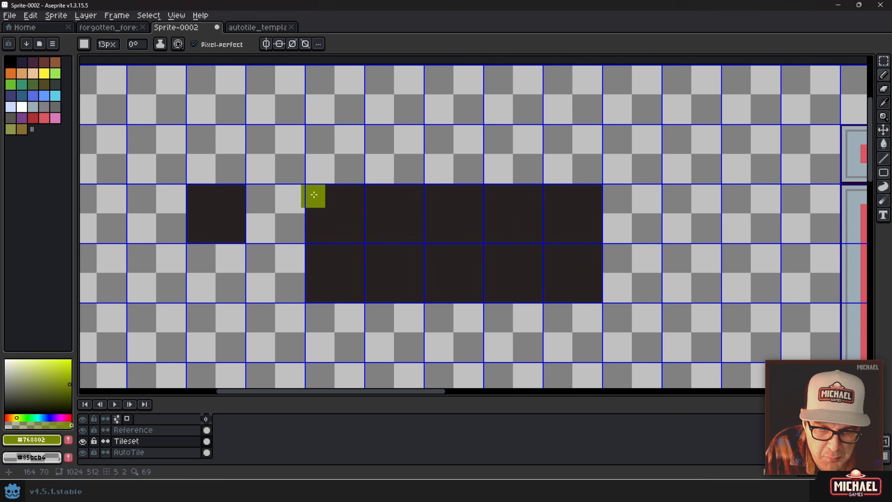
ctrl+scroll(319, 196, up, 1)
scroll(320, 195, up, 2)
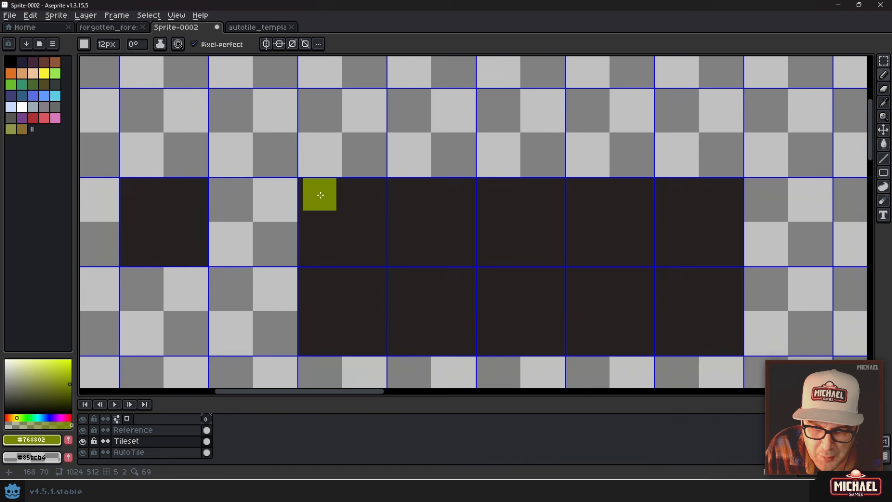
scroll(320, 195, up, 2)
click(310, 194)
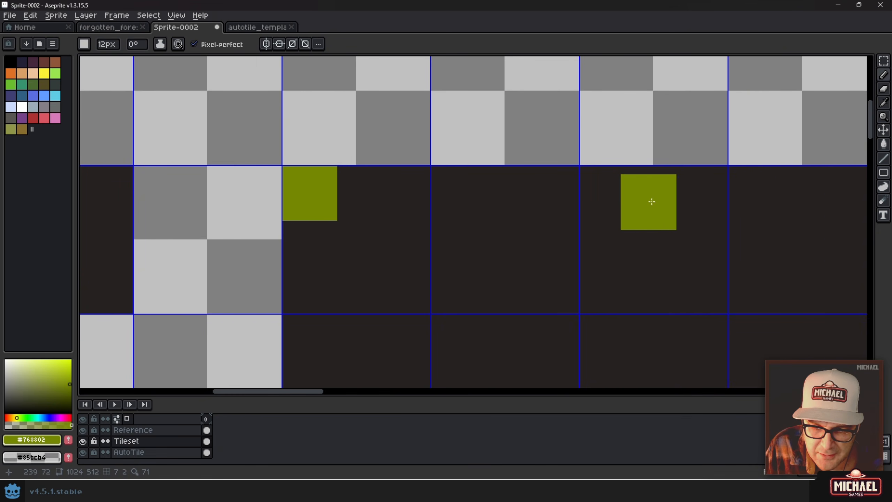
drag(651, 202, 371, 195)
shift+click(727, 189)
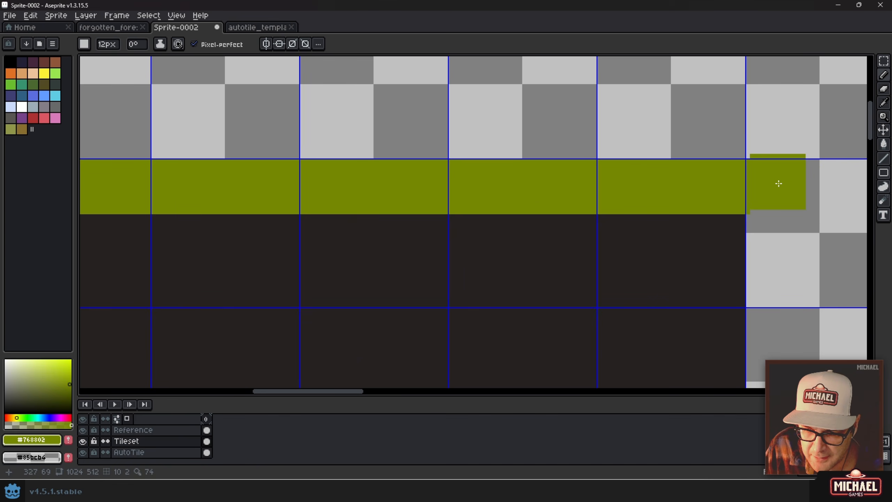
- Erase the column of green pixels that overshoots the block's right end with the 1 px Eraser, and return to the Pencil
key(e)
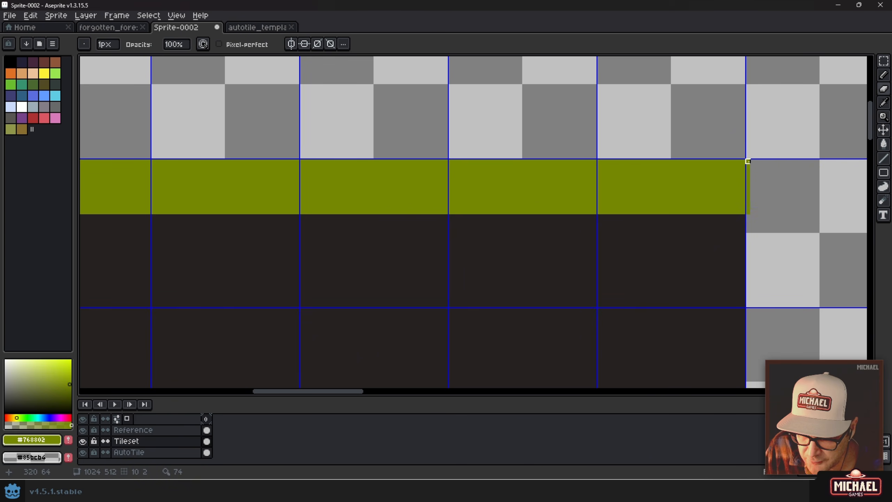
click(748, 161)
drag(748, 161, 747, 213)
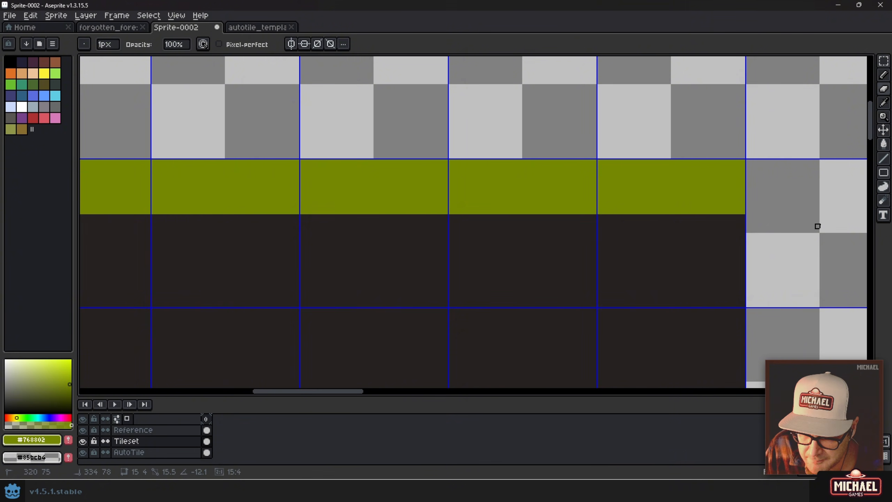
key(b)
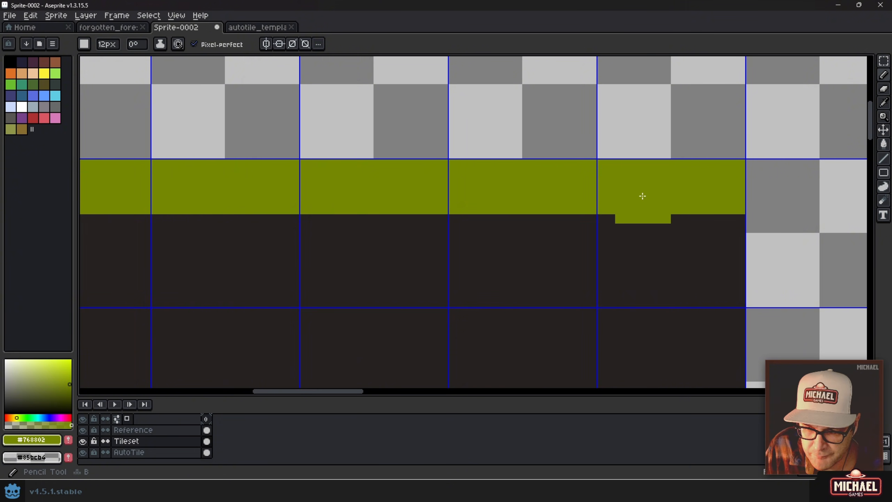
- Check the block without the grid, then paint an 8 px brown strip in 5d543f down its left edge below the grass
scroll(462, 229, down, 4)
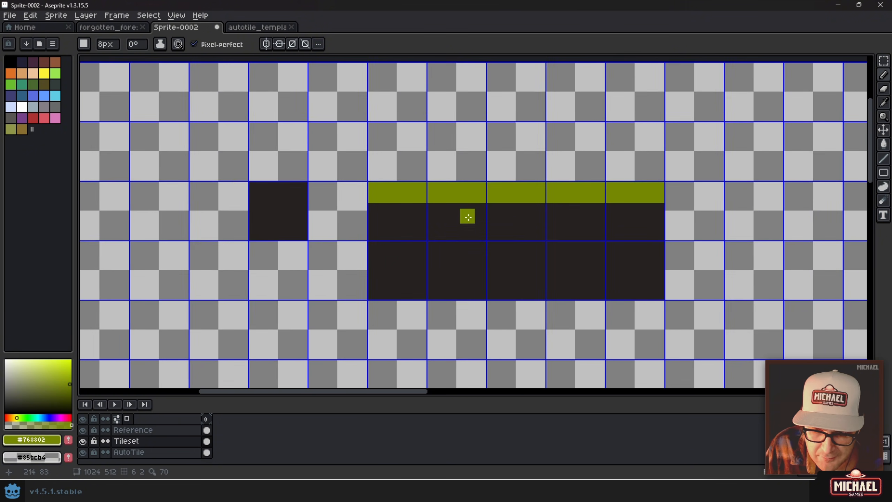
key(ctrl+apostrophe)
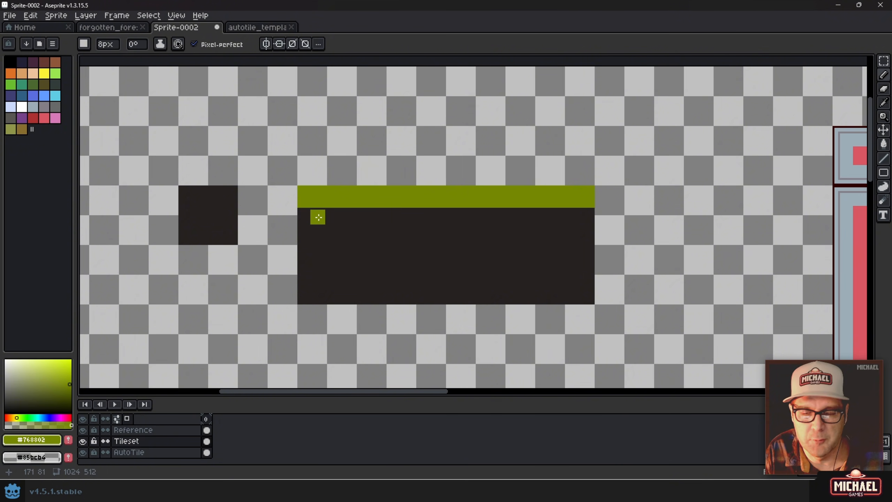
key(ctrl+apostrophe)
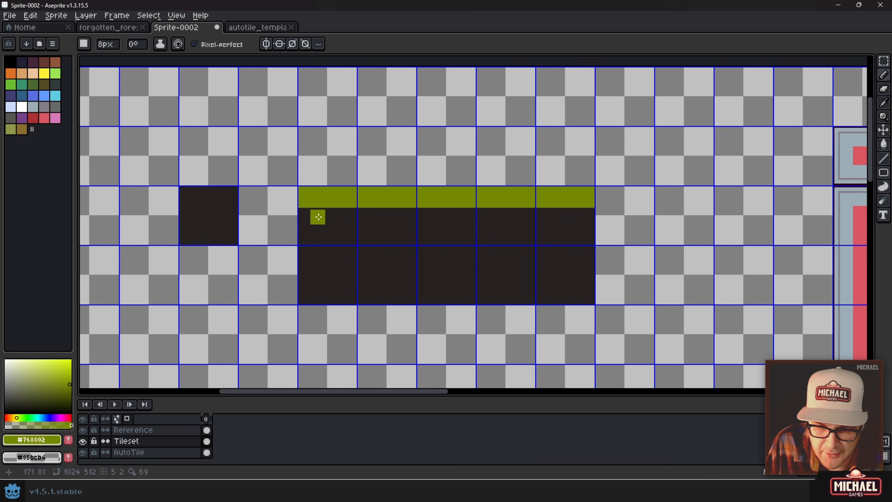
scroll(326, 246, down, 3)
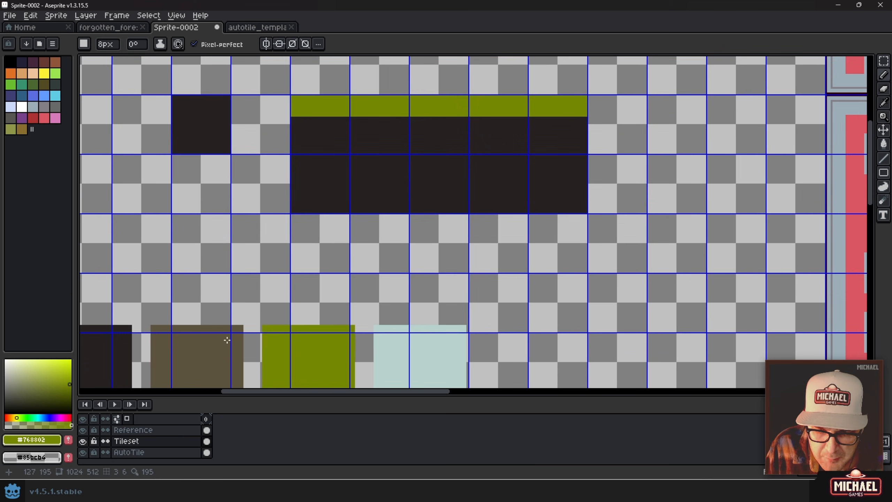
alt+click(199, 348)
scroll(294, 124, up, 2)
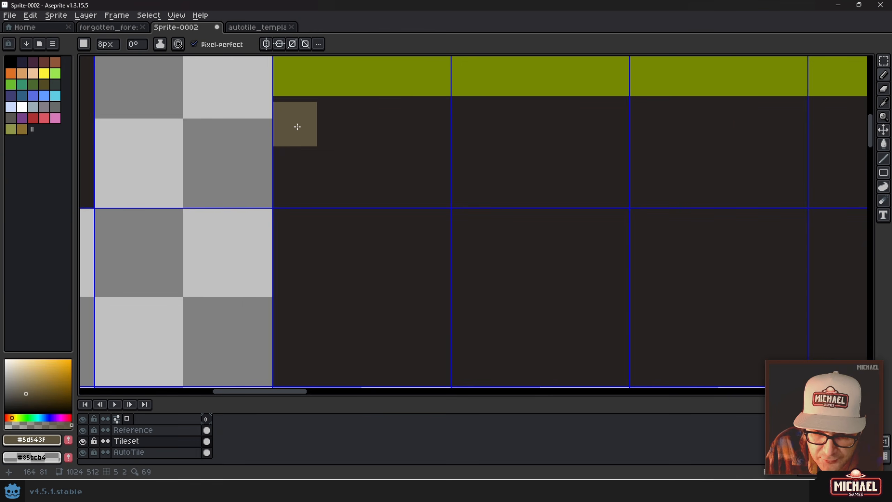
click(295, 119)
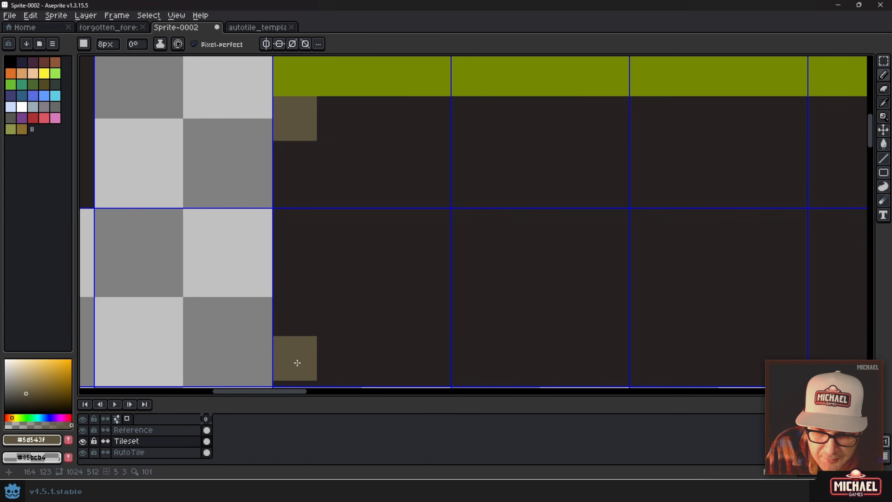
shift+click(297, 363)
- Paint a matching 8 px brown strip down the block's right edge, from the grass to the lower edge
scroll(543, 205, down, 3)
scroll(494, 185, right, 3)
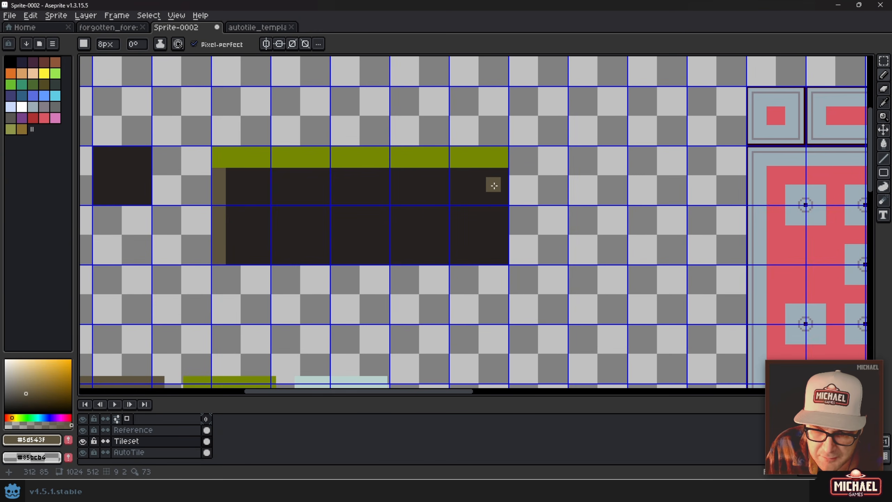
scroll(494, 185, up, 2)
click(506, 166)
shift+click(506, 328)
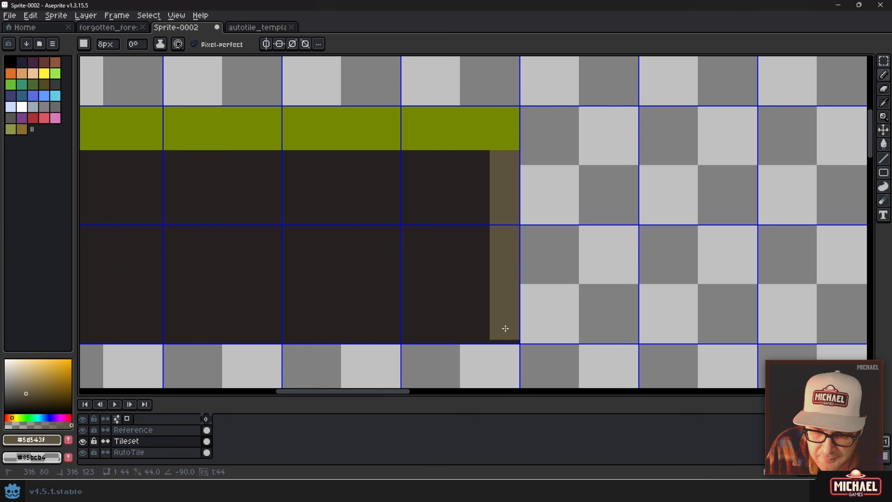
scroll(456, 313, down, 5)
- Outline a third tile row beneath the block with the 8 px brush and fill that outline with brown 5d543f
scroll(414, 276, up, 4)
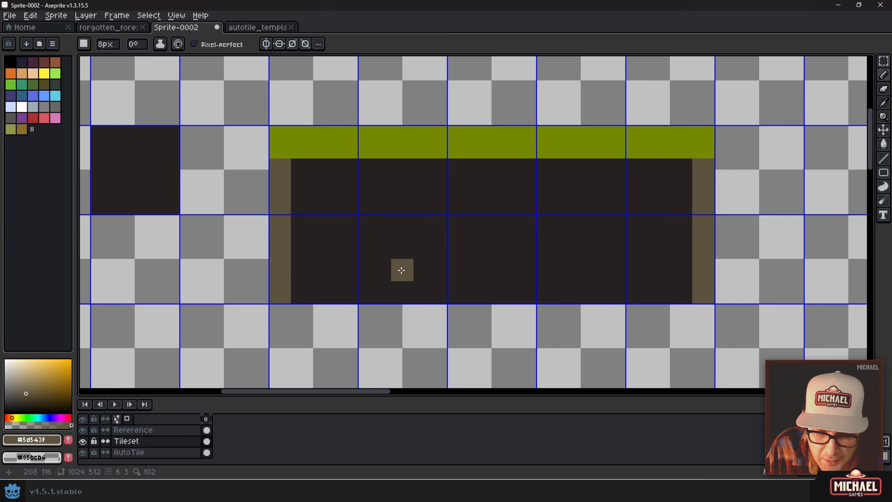
scroll(334, 222, up, 1)
alt+click(315, 186)
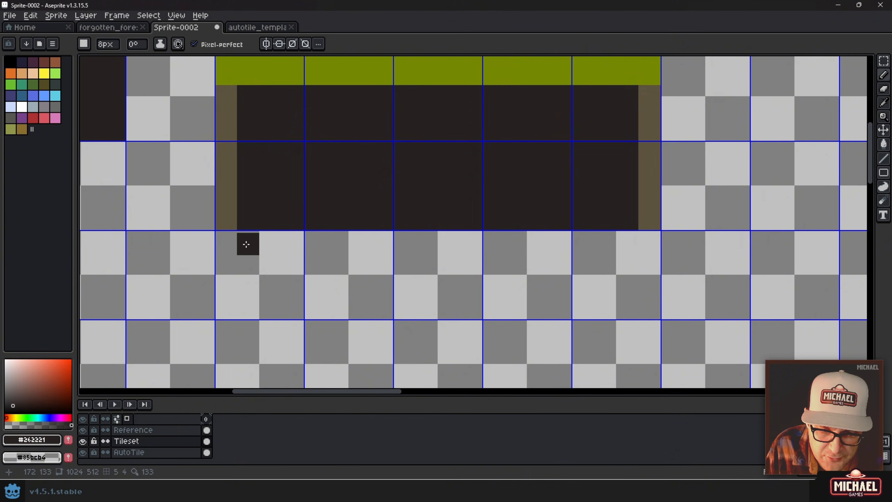
mouse_move(227, 242)
mouse_down()
mouse_move(227, 310)
mouse_move(579, 304)
mouse_move(654, 313)
mouse_move(650, 243)
mouse_up()
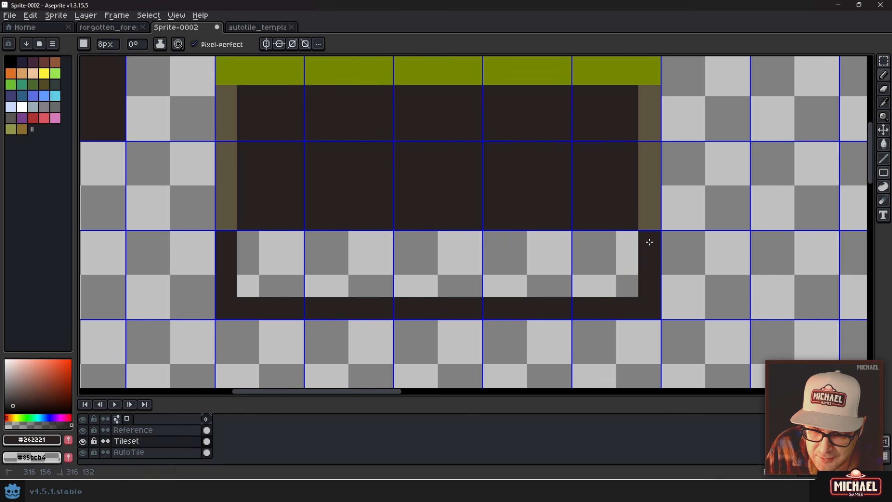
alt+click(648, 209)
key(g)
click(654, 277)
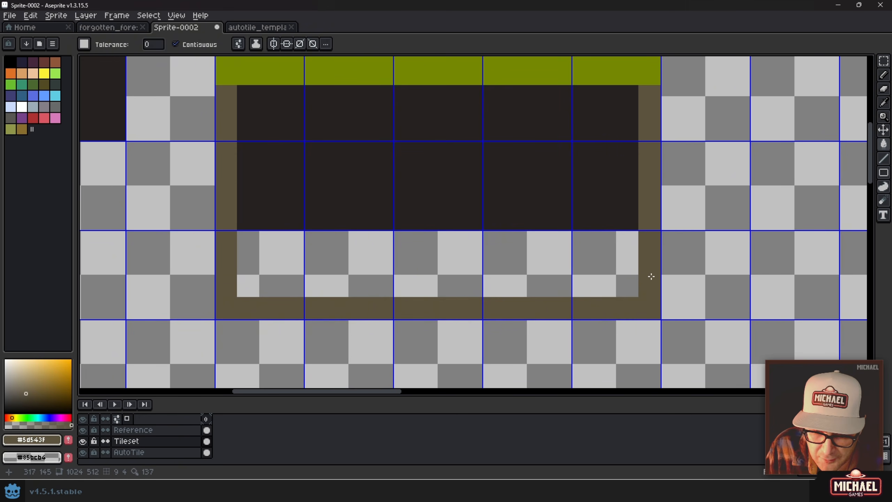
- Fill the empty interior of the third tile row with the dark colour 262221 using the Paint Bucket
alt+click(534, 194)
click(527, 265)
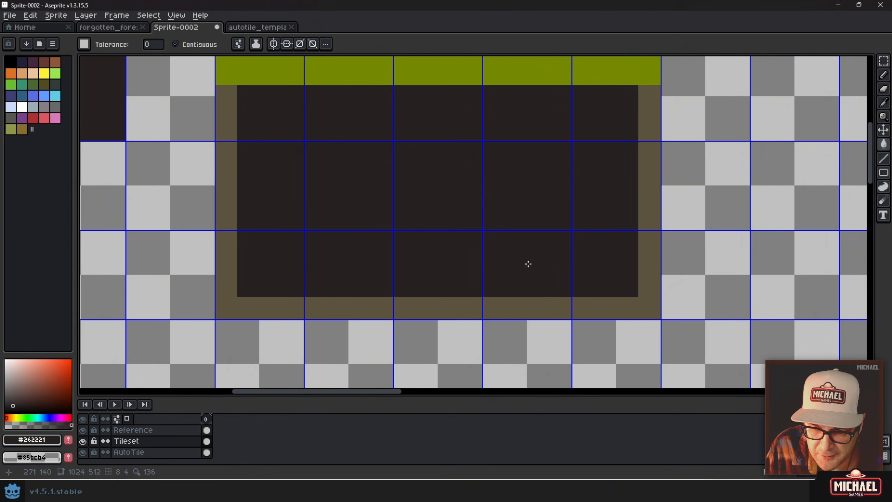
scroll(409, 238, down, 3)
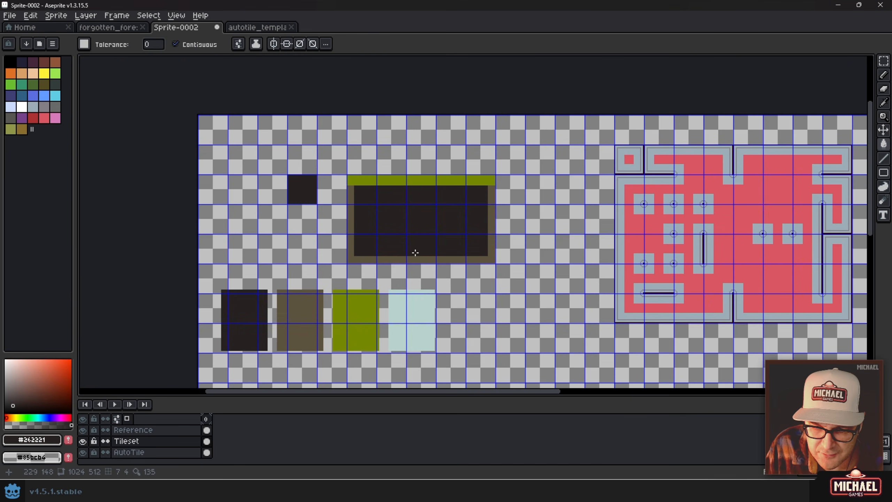
scroll(394, 239, up, 3)
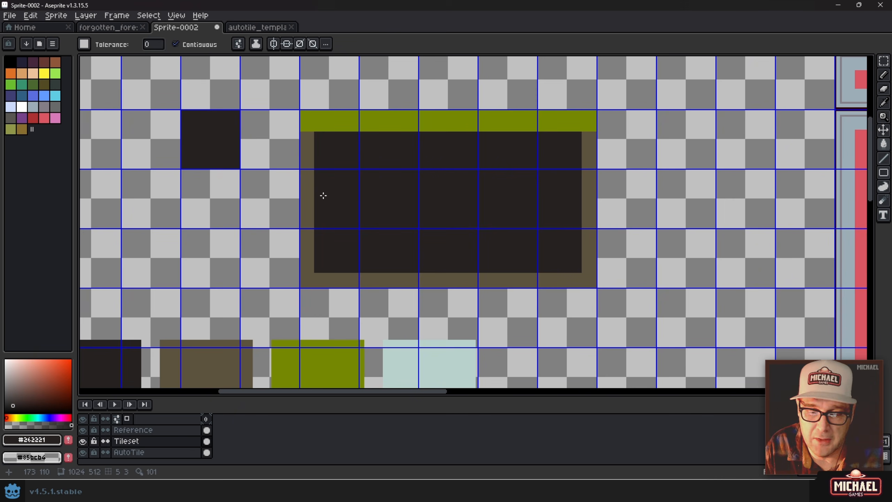
scroll(313, 184, up, 1)
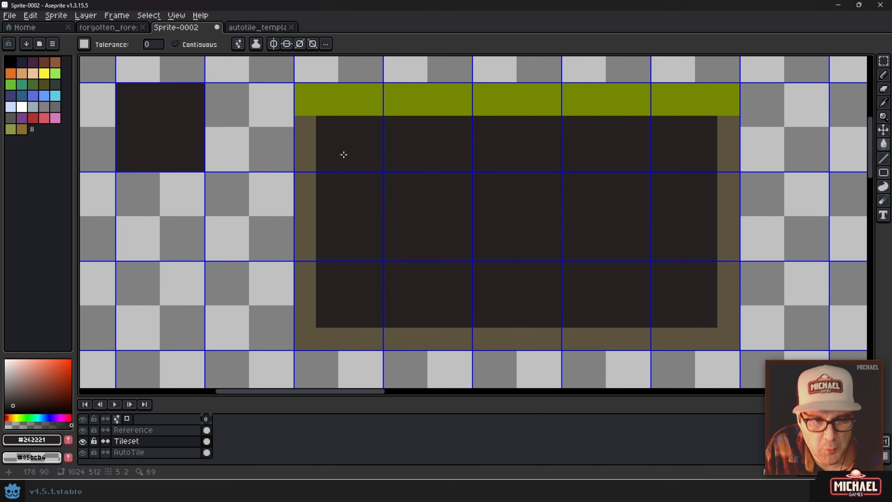
- Sample the brown border colour 5d543f for the Pencil and reduce its brush size to 1 px
key(b)
alt+click(311, 150)
scroll(320, 137, down, 5)
scroll(320, 137, up, 2)
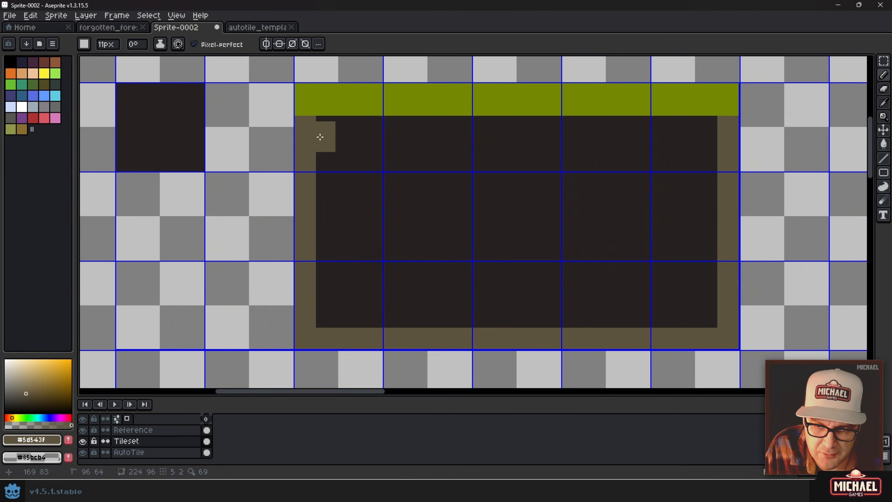
scroll(320, 137, down, 10)
scroll(292, 154, up, 3)
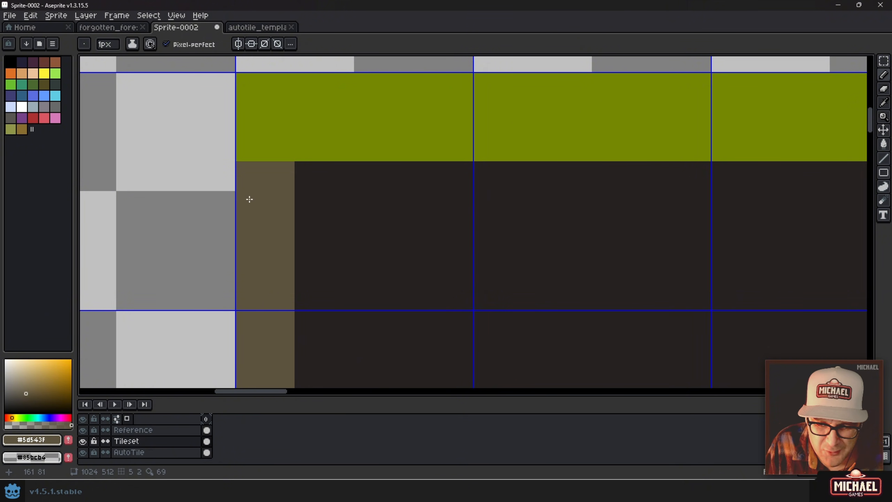
- Erase the single corner pixel where the grass meets the block's outer left edge, using the 1 px Eraser
key(e)
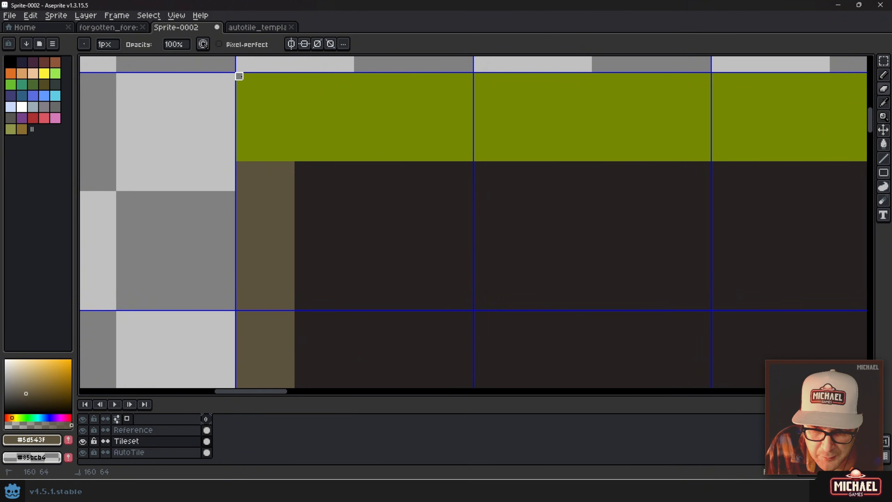
click(239, 76)
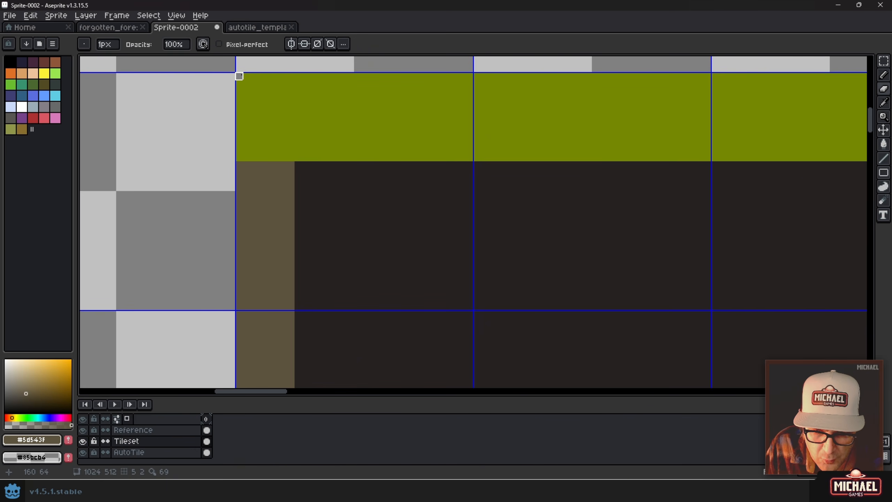
scroll(246, 76, up, 4)
scroll(247, 77, down, 4)
scroll(248, 85, up, 4)
drag(248, 83, 244, 156)
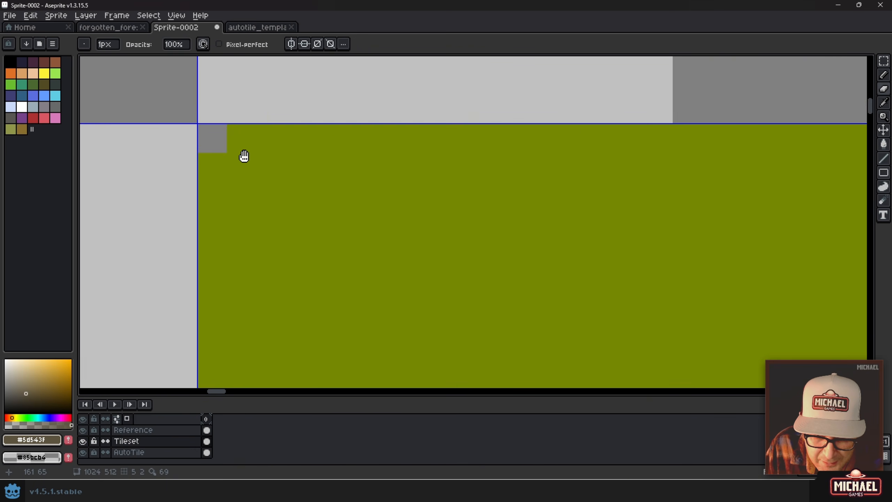
scroll(253, 159, down, 3)
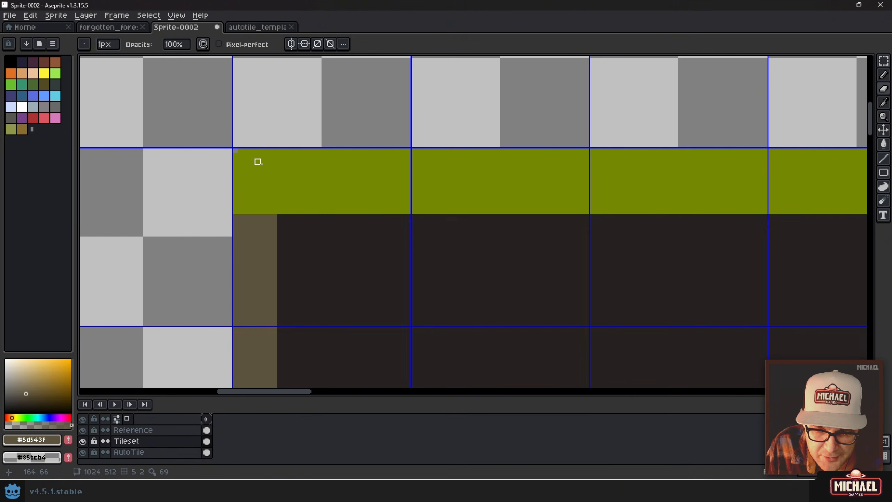
- Change the first checkered background colour of the active document to slate blue #586d80 and apply it
click(41, 18)
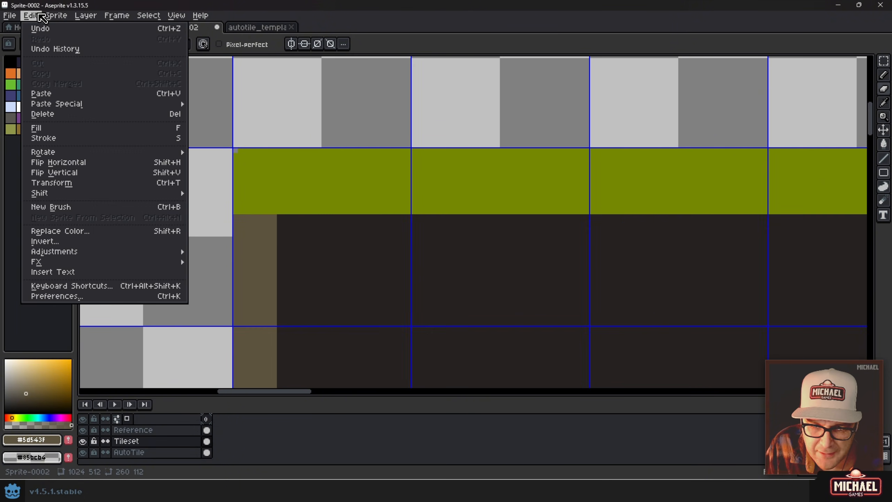
click(67, 295)
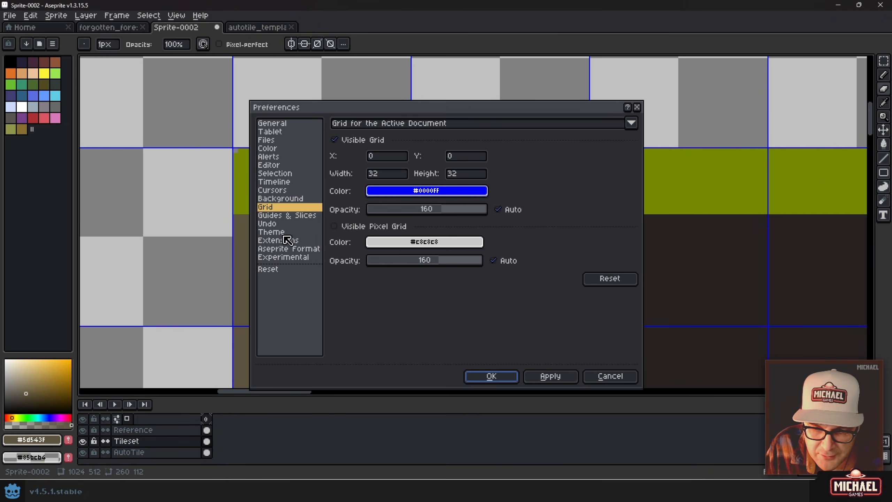
click(284, 199)
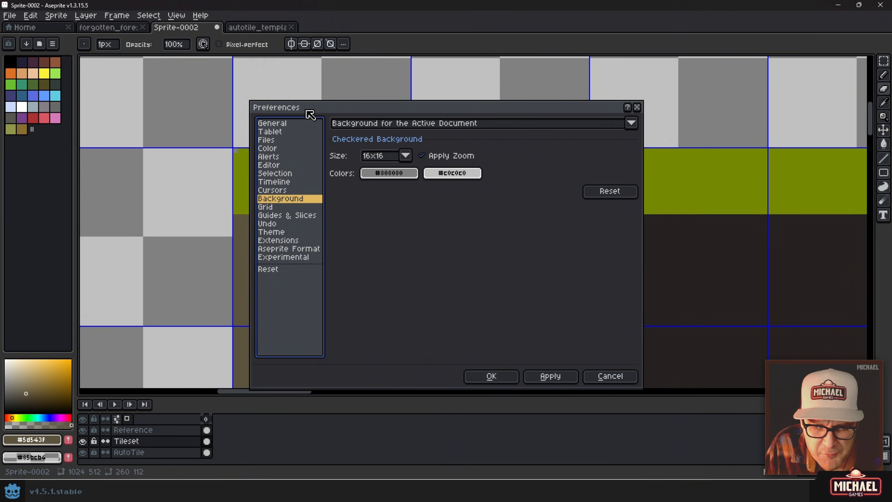
click(401, 172)
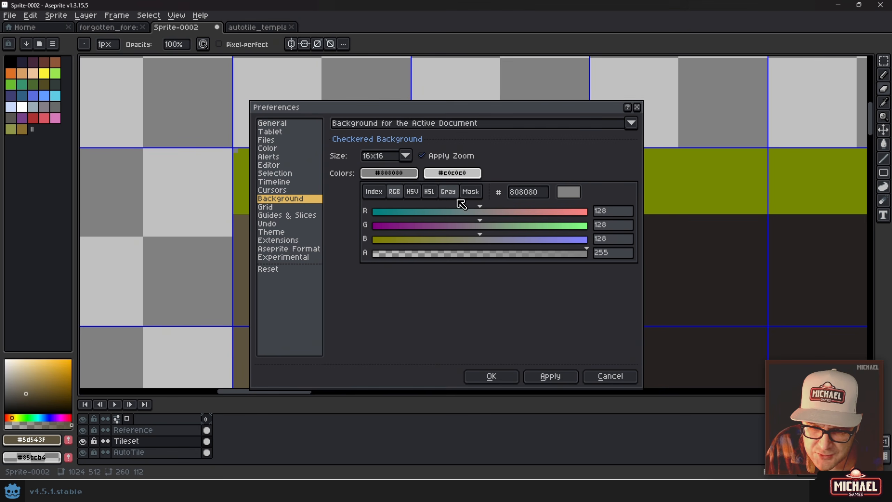
drag(472, 211, 462, 228)
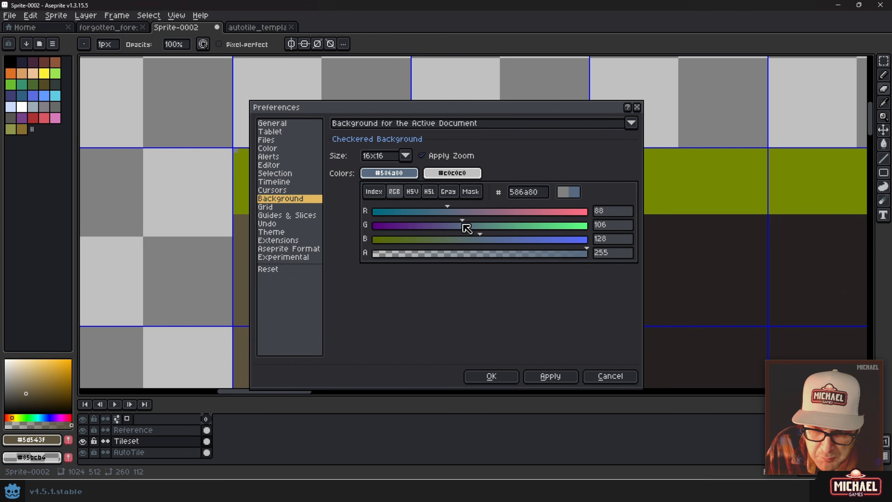
click(514, 303)
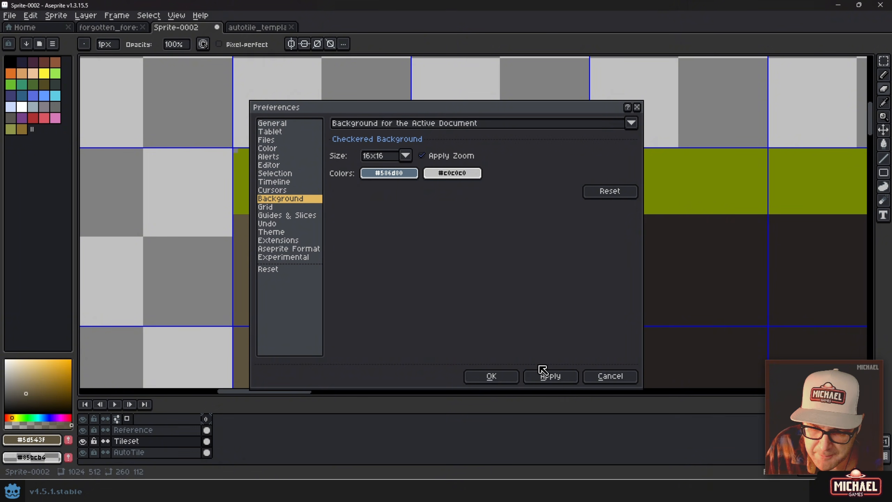
click(545, 375)
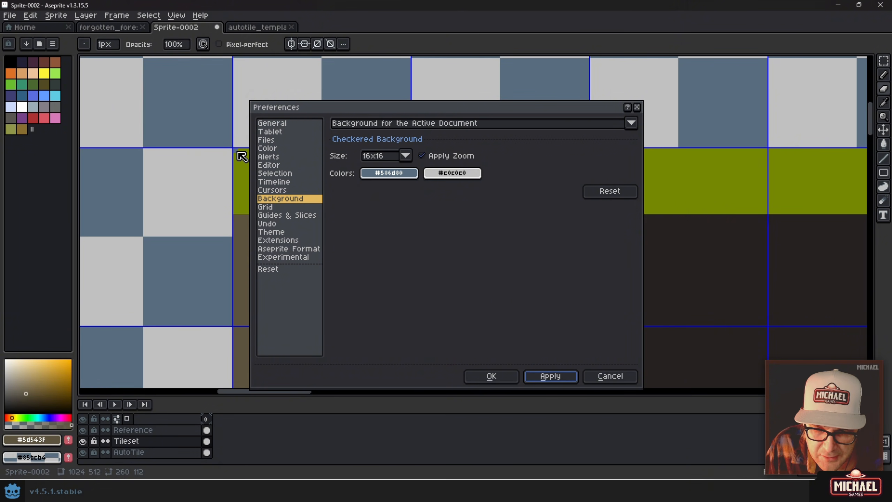
- Change the second checkered background colour to the slightly lighter blue #597e96 and confirm the preferences
click(452, 173)
click(551, 211)
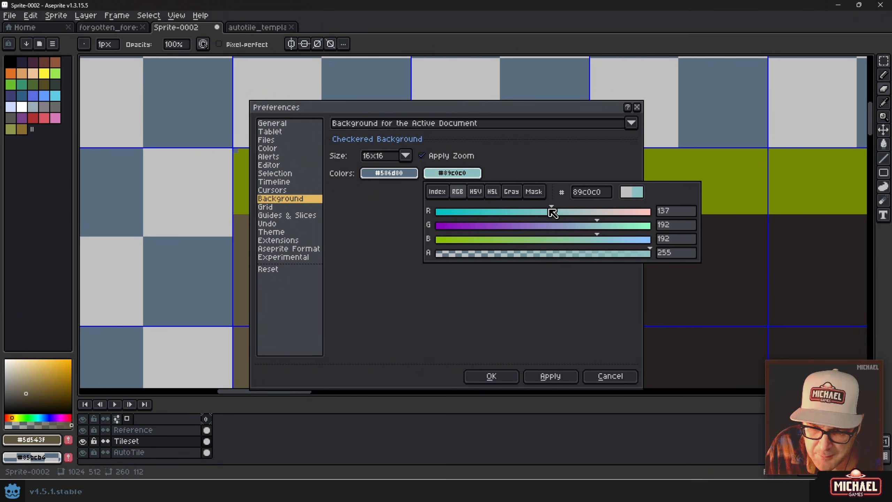
drag(552, 212, 509, 204)
drag(585, 229, 562, 239)
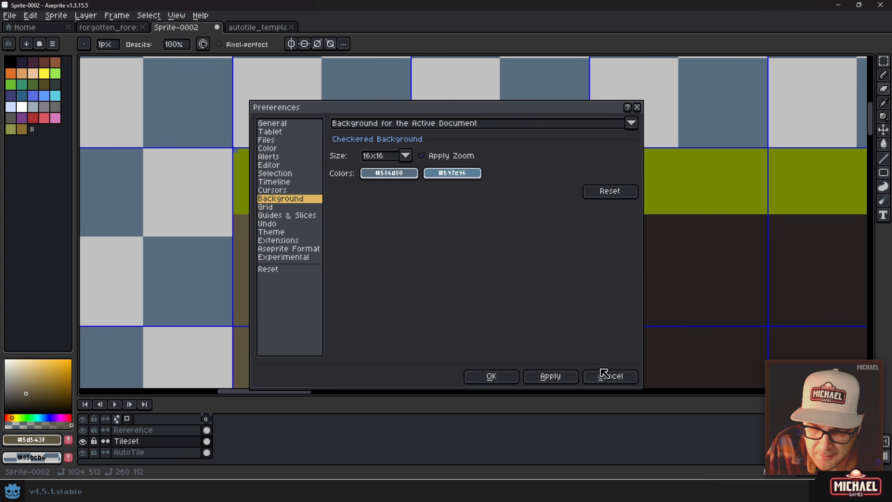
click(511, 376)
- Erase irregular 1 to 2 px notches along the outer left edge of the top tile row, from the lower grass into the brown strip
scroll(390, 227, down, 5)
scroll(356, 214, up, 5)
scroll(355, 214, up, 1)
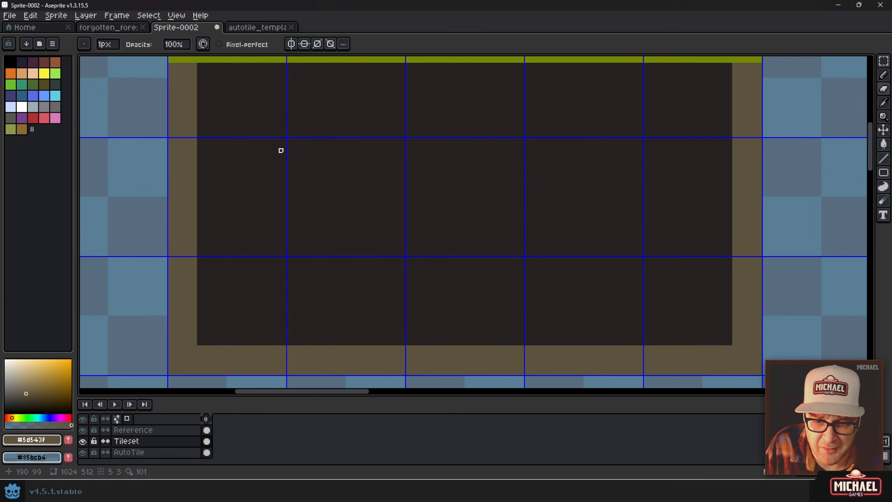
scroll(281, 151, down, 1)
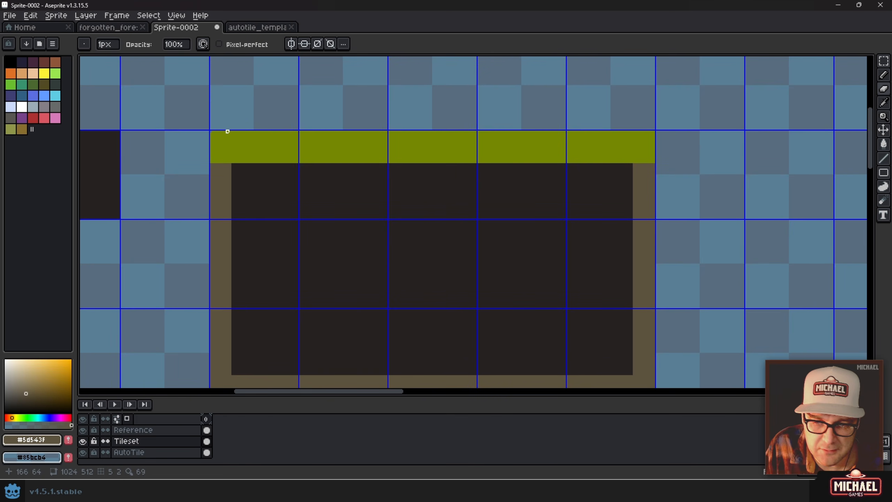
scroll(242, 142, up, 3)
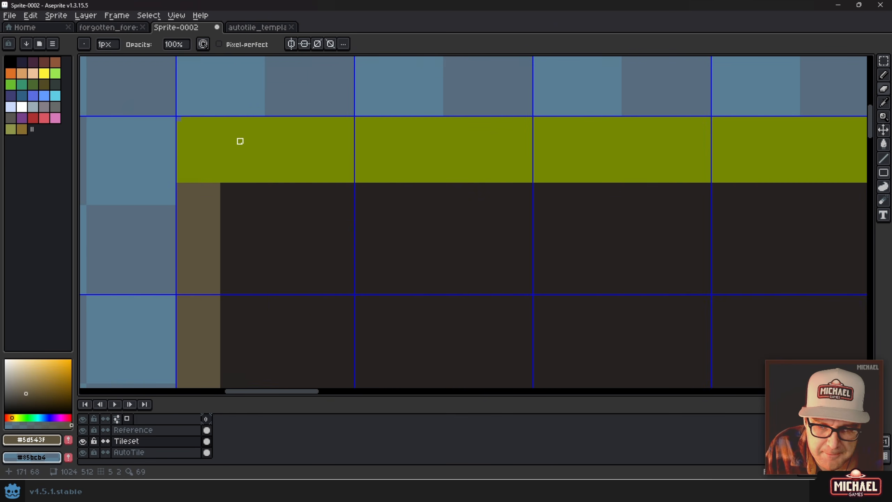
mouse_move(222, 170)
mouse_down()
mouse_move(214, 193)
mouse_move(222, 230)
mouse_move(208, 253)
mouse_move(223, 311)
mouse_up()
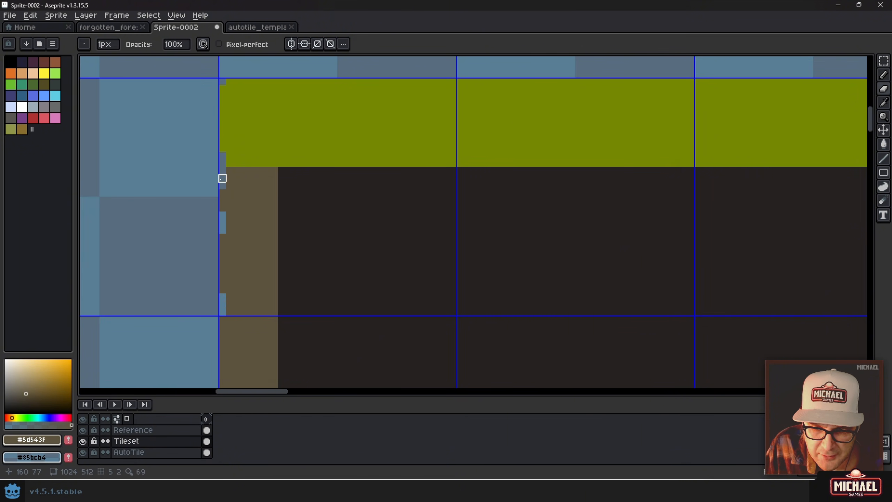
mouse_move(223, 182)
mouse_down()
mouse_move(215, 223)
mouse_move(222, 297)
mouse_move(229, 250)
mouse_up()
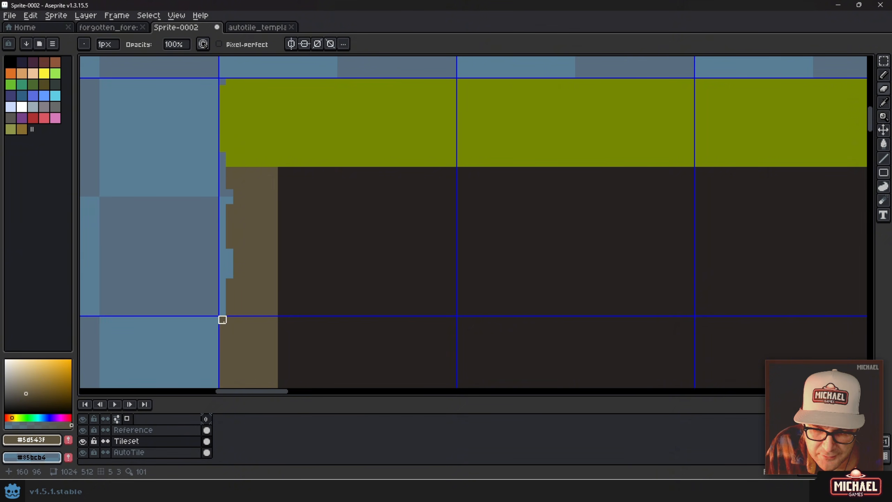
mouse_move(230, 312)
mouse_down()
mouse_move(224, 148)
mouse_move(217, 155)
mouse_up()
- Erase a straight 1 px line down the second tile row's outer left edge and start a small notch in the row below
mouse_move(253, 304)
mouse_down()
mouse_move(235, 189)
mouse_move(225, 195)
mouse_move(342, 229)
mouse_up()
scroll(235, 189, right, 2)
scroll(202, 191, down, 2)
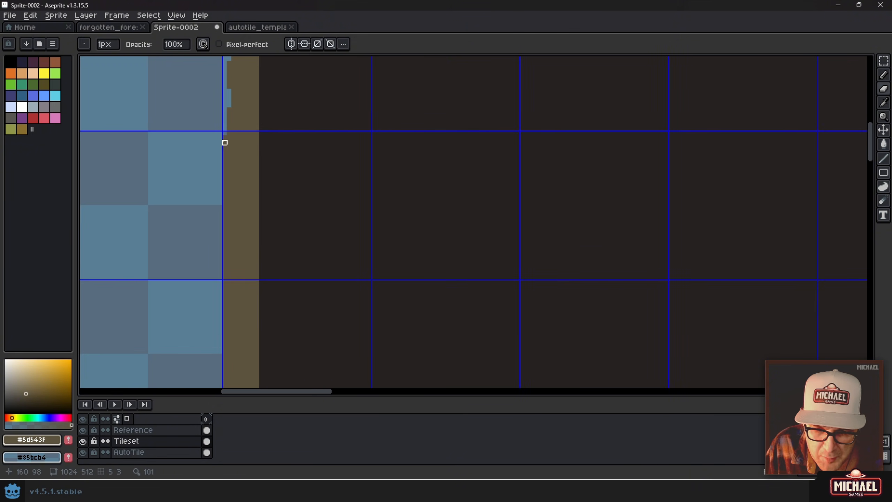
shift+click(225, 277)
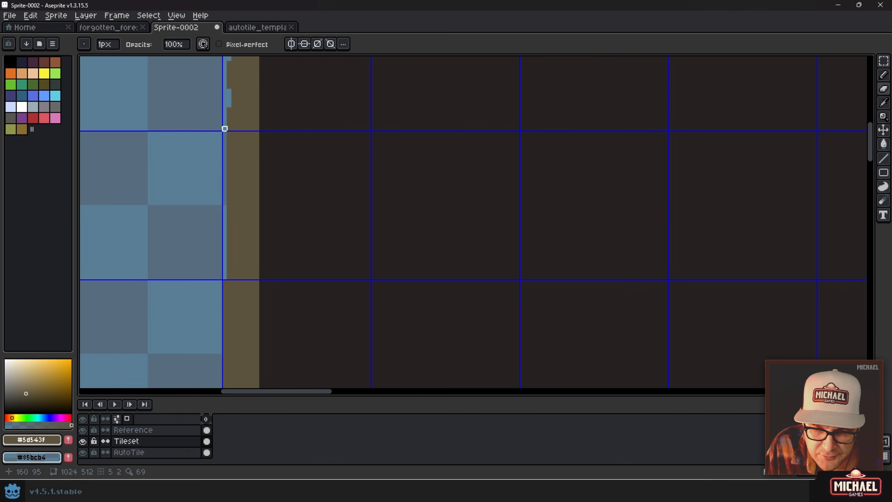
click(228, 298)
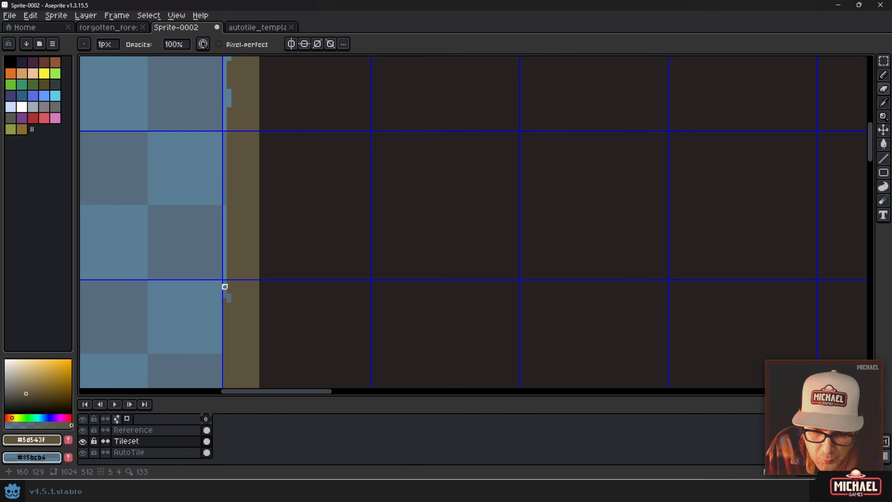
drag(258, 133, 273, 233)
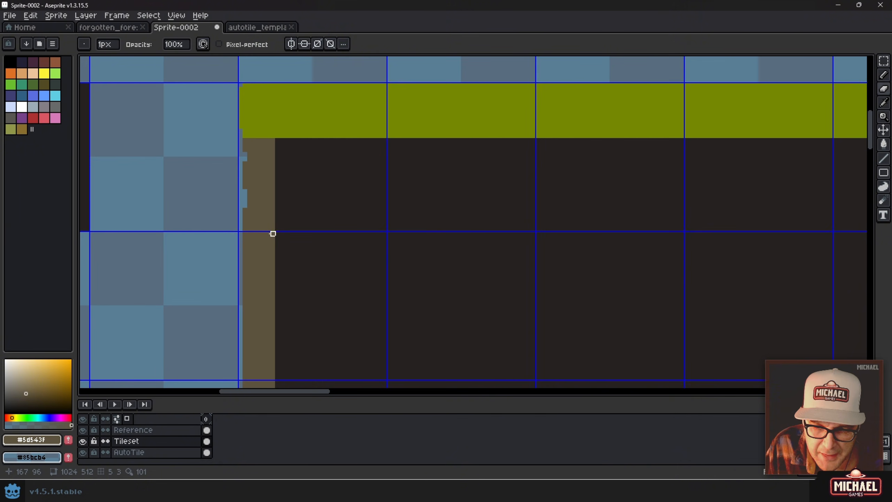
scroll(253, 163, up, 2)
drag(254, 155, 246, 176)
key(i)
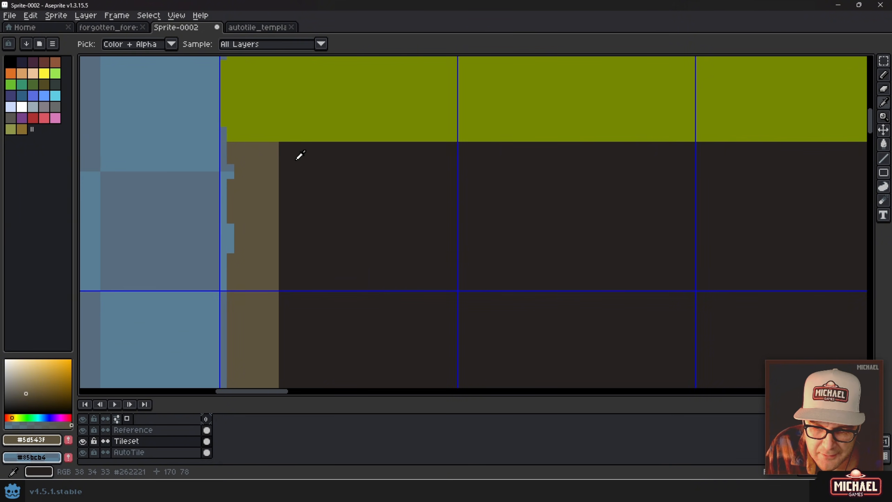
key(b)
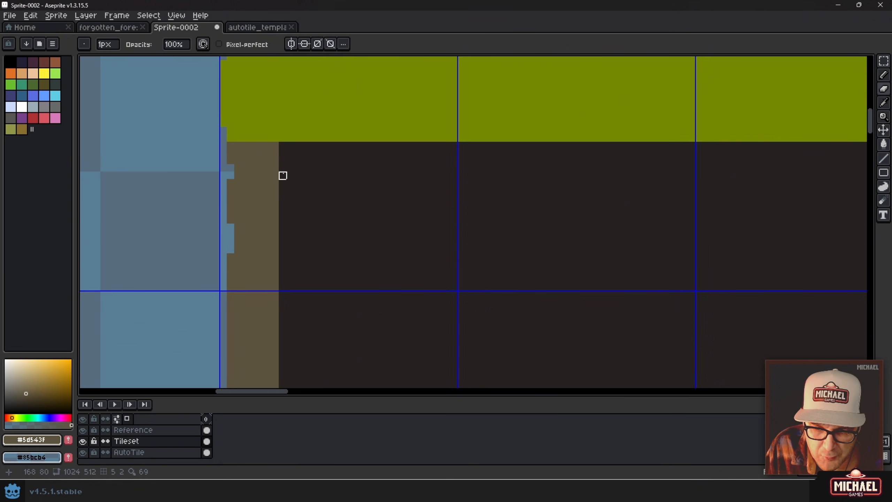
key(alt)
drag(283, 190, 297, 205)
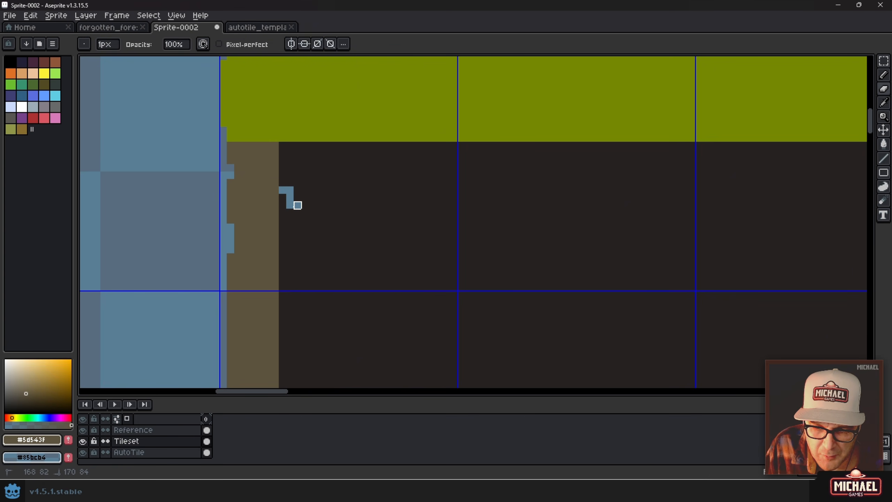
key(ctrl)
key(ctrl+z)
- Draw a small bump on the left strip's inner edge with the brown 1 px Pencil, plus two loose test loops beside it
key(alt)
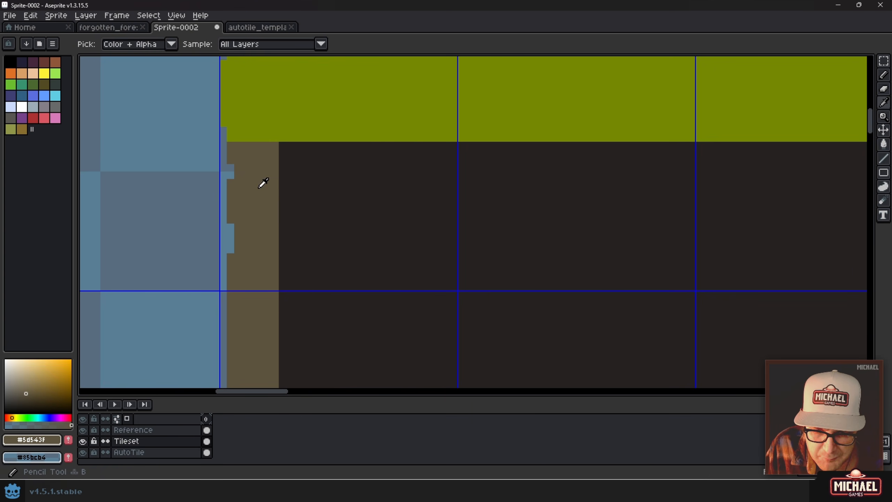
mouse_move(281, 191)
mouse_down()
mouse_move(284, 216)
mouse_move(290, 205)
mouse_move(337, 195)
mouse_move(340, 234)
mouse_move(318, 199)
mouse_up()
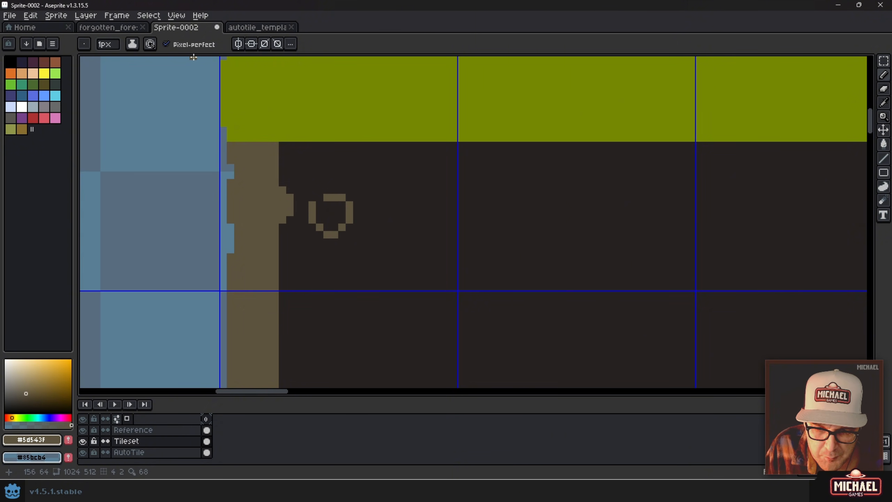
mouse_move(378, 190)
mouse_down()
mouse_move(424, 233)
mouse_move(374, 253)
mouse_move(365, 238)
mouse_move(373, 220)
mouse_up()
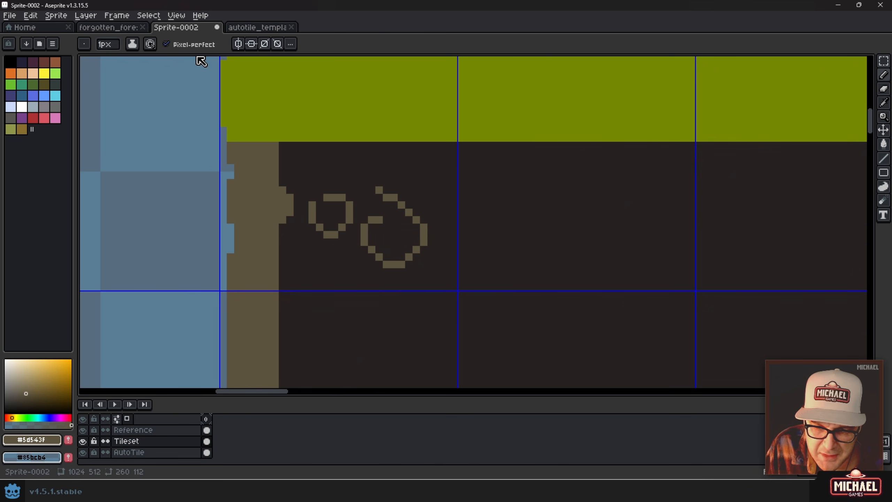
- Turn off Pixel-perfect for the Pencil and draw a small test square beside the loops
click(182, 45)
mouse_move(409, 175)
mouse_down()
mouse_move(431, 192)
mouse_move(409, 188)
mouse_move(411, 175)
mouse_up()
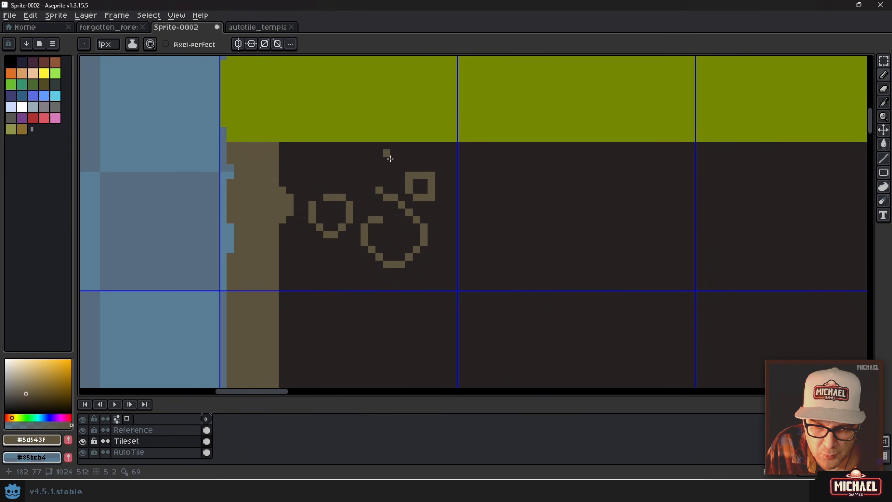
- Paint over the test loops and square with the sampled dark colour 262221 using a 7 px brush
alt+click(396, 171)
scroll(420, 187, up, 6)
click(419, 188)
mouse_move(420, 189)
mouse_down()
mouse_move(387, 226)
mouse_move(398, 246)
mouse_move(368, 222)
mouse_move(330, 216)
mouse_up()
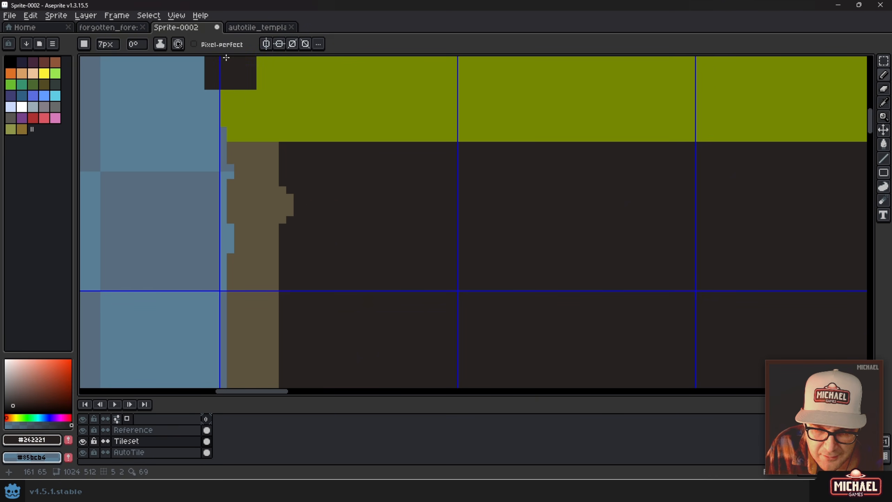
- Paint jagged bumps along the left strip's inner edge in the top tile row with a 1 px brush in sampled brown 5d543f
alt+click(261, 178)
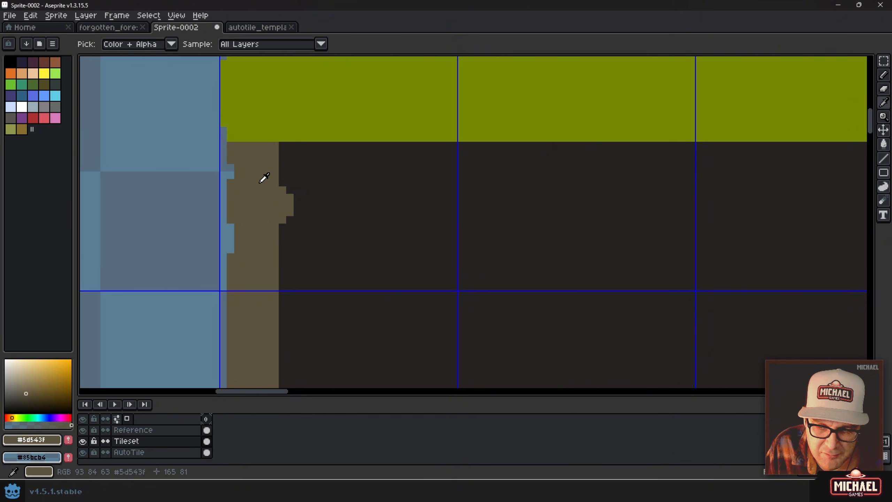
scroll(310, 191, down, 6)
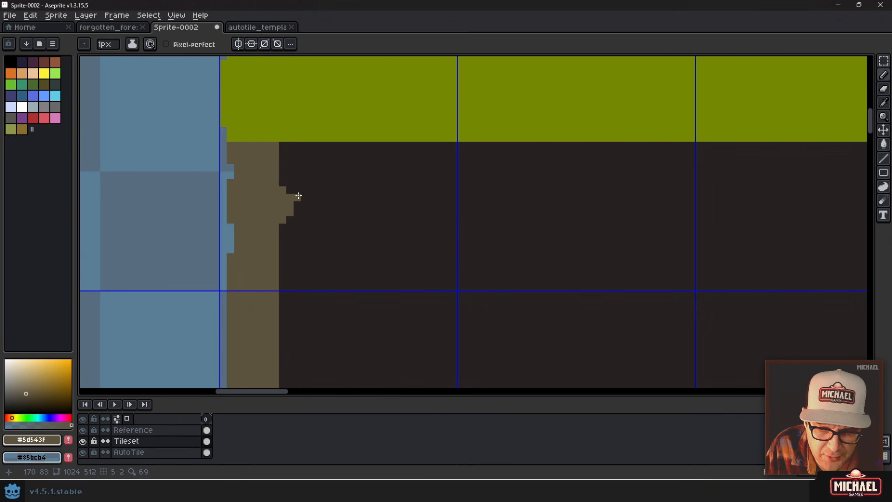
mouse_move(275, 163)
mouse_down()
mouse_move(307, 175)
mouse_move(309, 188)
mouse_move(291, 185)
mouse_move(281, 196)
mouse_move(271, 182)
mouse_move(305, 191)
mouse_move(282, 216)
mouse_move(288, 247)
mouse_move(275, 262)
mouse_move(294, 229)
mouse_move(277, 270)
mouse_move(291, 281)
mouse_move(305, 263)
mouse_up()
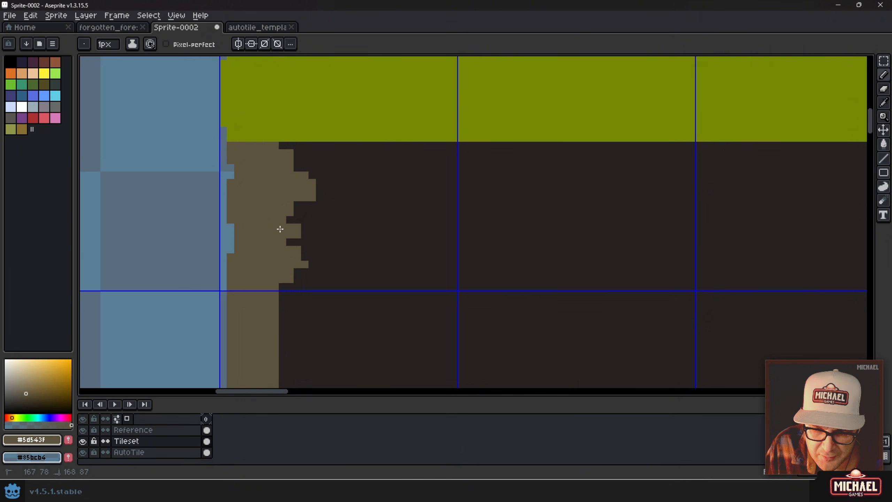
- Trim stray pixels off the bumps on the left strip's inner edge with the sampled dark colour 262221
alt+click(329, 193)
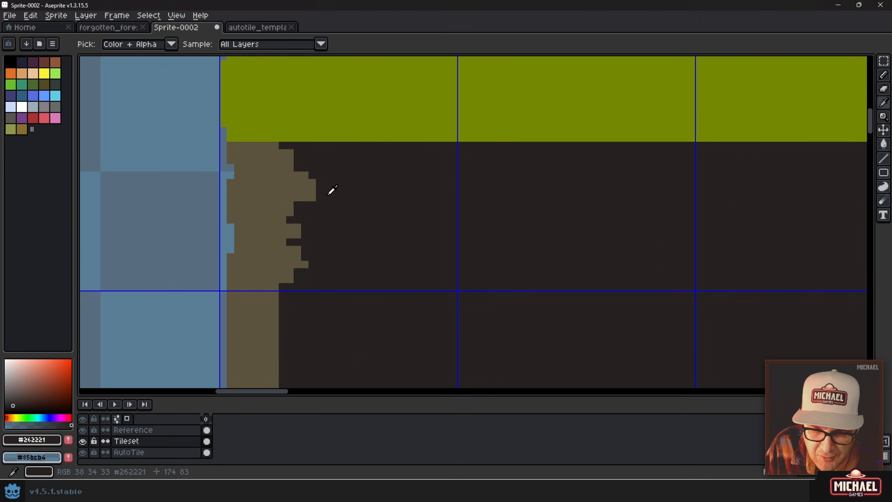
key(ctrl+z)
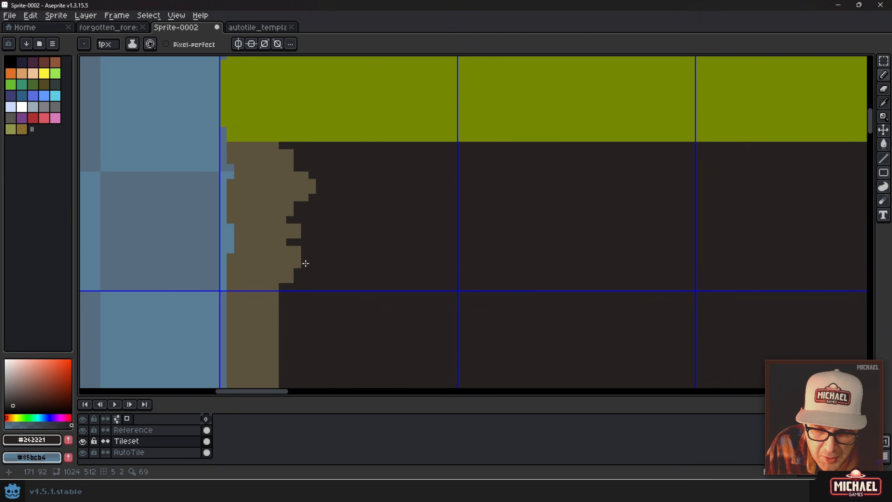
click(297, 250)
click(298, 235)
click(298, 227)
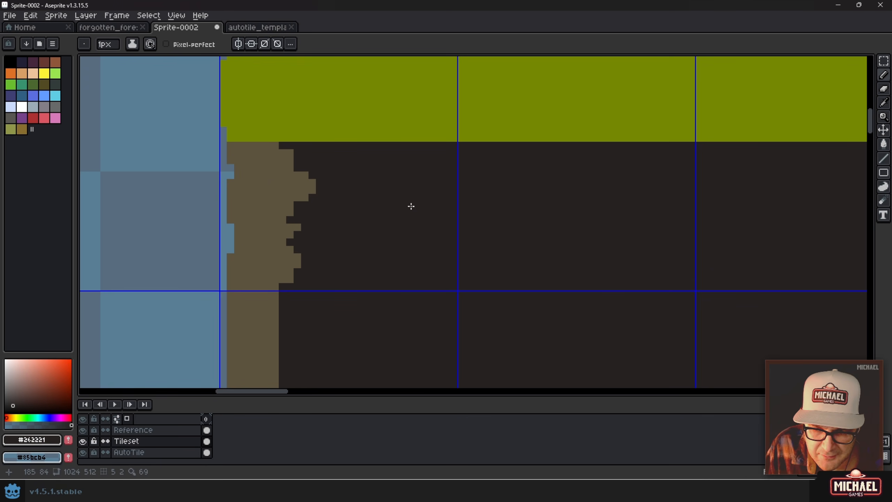
- Draw a thin, slightly stepped dark crack across the lower part of the left strip in the top tile row
scroll(412, 206, down, 4)
scroll(307, 210, up, 3)
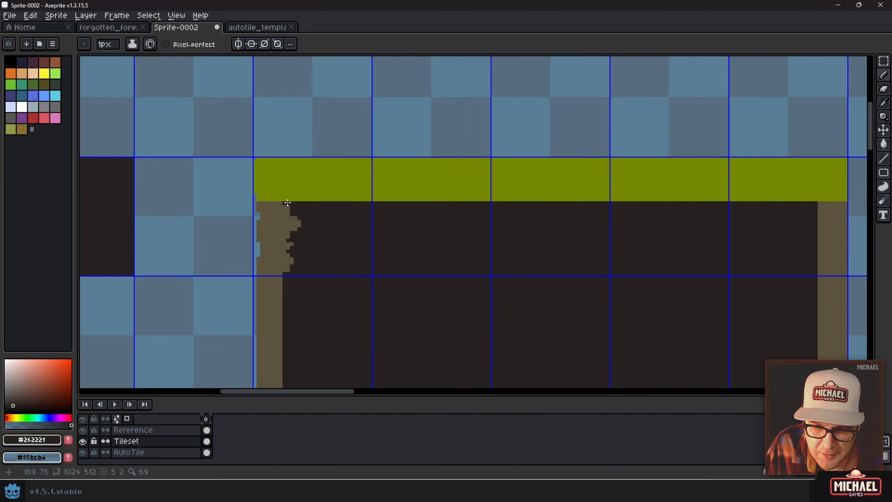
scroll(270, 194, up, 1)
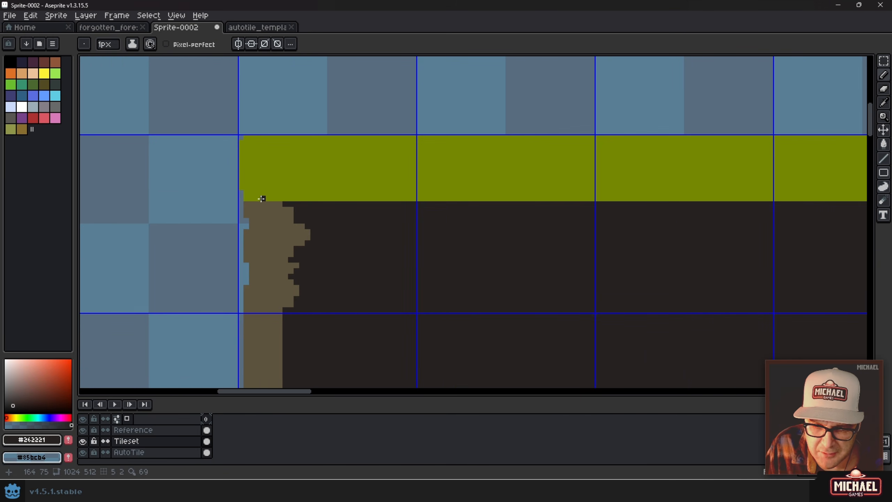
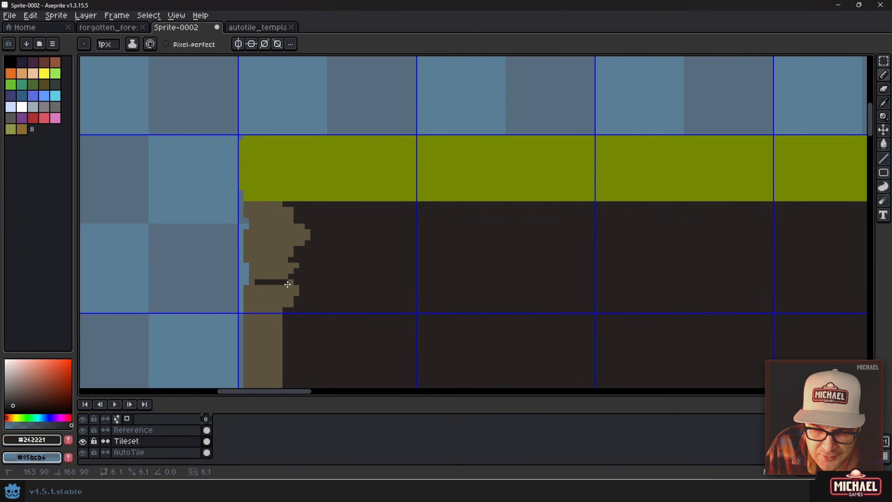
shift+click(275, 287)
shift+click(292, 279)
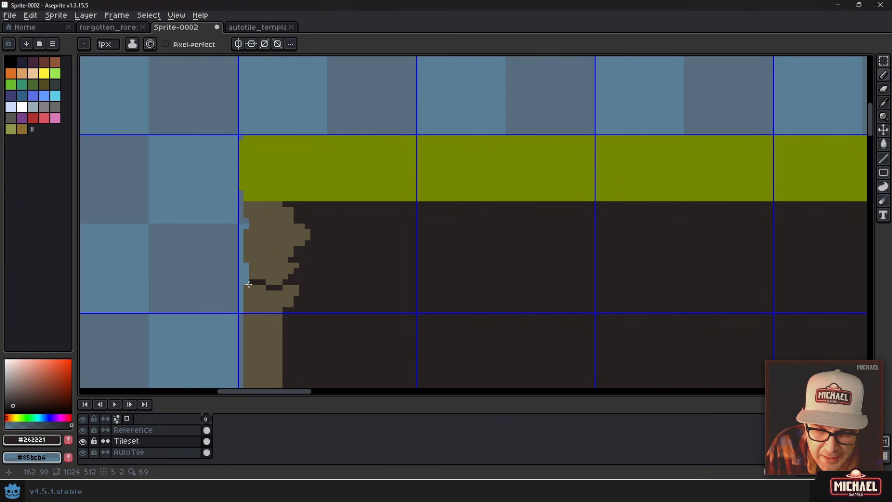
- Draw diagonal and curved dark cracks in the strip's upper part to outline a small rock, touching up its lower edge in sampled brown
click(253, 227)
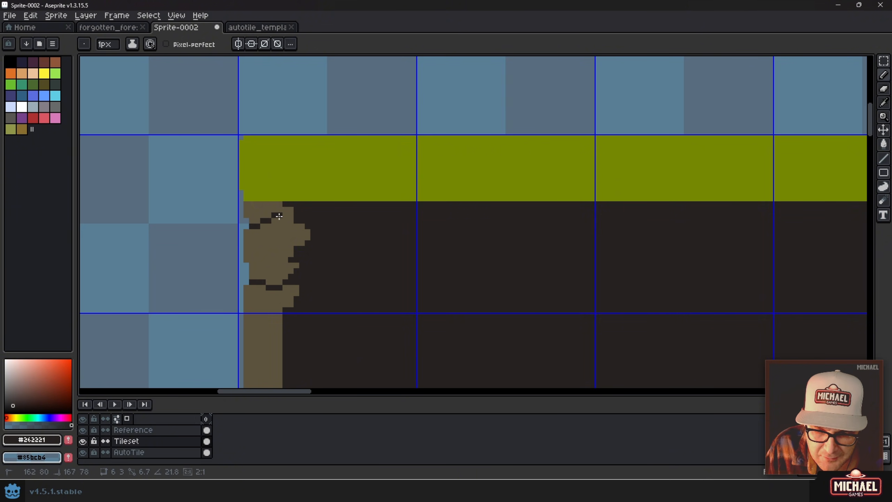
shift+click(289, 208)
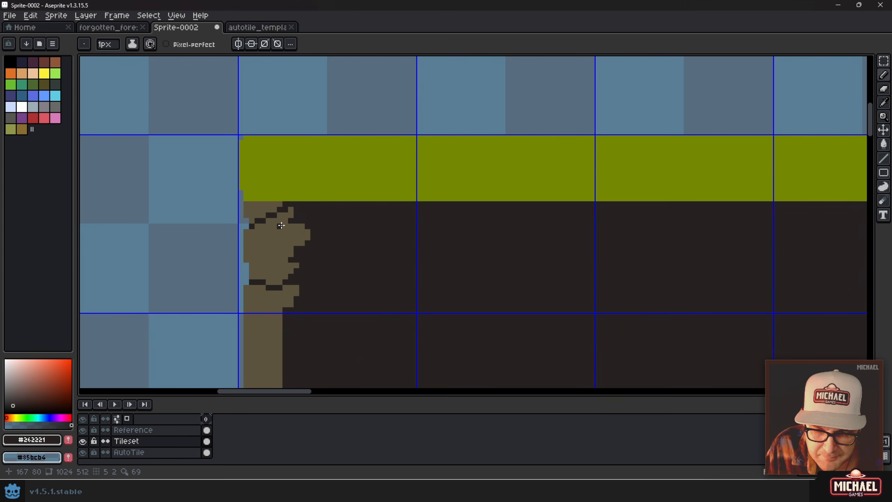
mouse_move(282, 226)
mouse_down()
mouse_move(273, 246)
mouse_move(288, 251)
mouse_up()
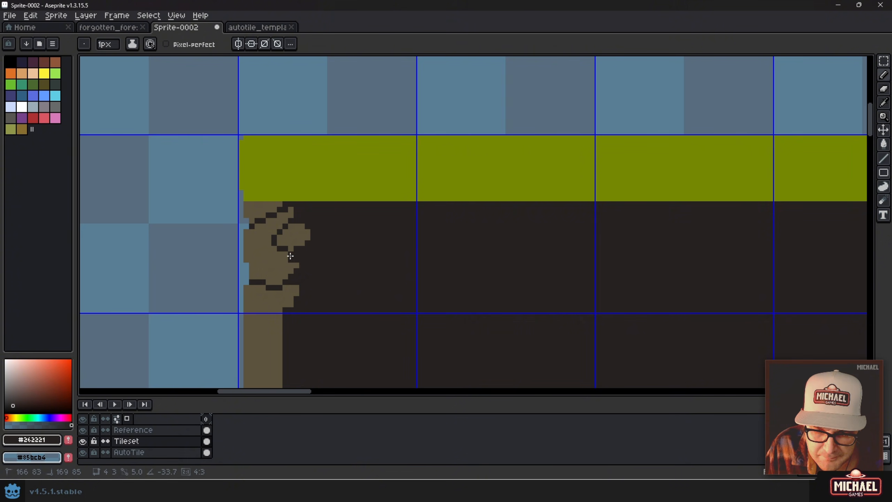
alt+click(298, 248)
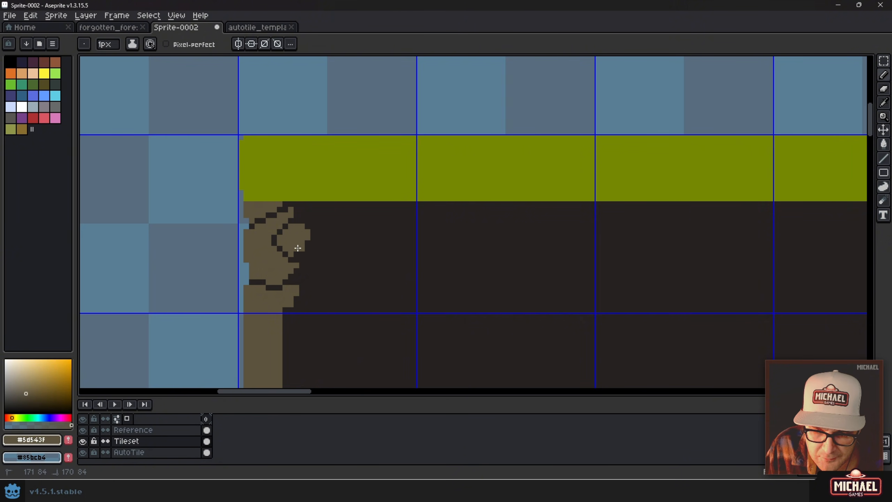
- Draw a dark 262221 crack across the left strip along the top tile row's lower boundary and erase its outer end
scroll(327, 253, up, 2)
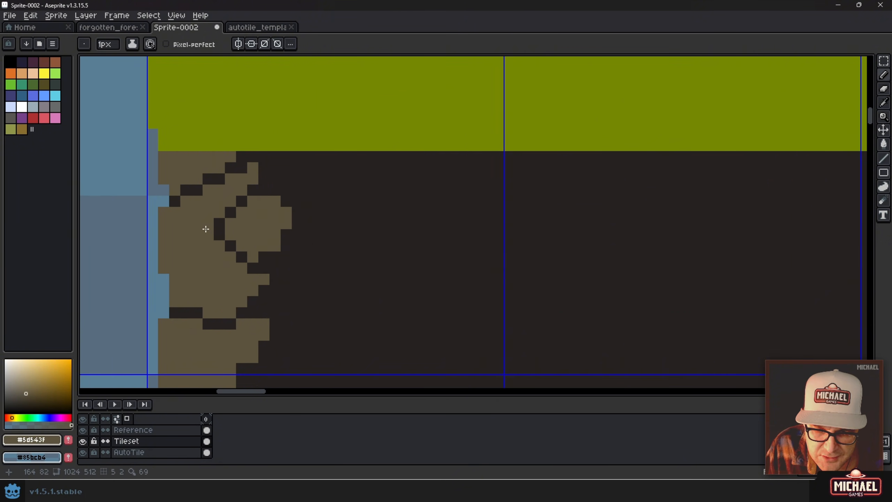
scroll(255, 232, down, 3)
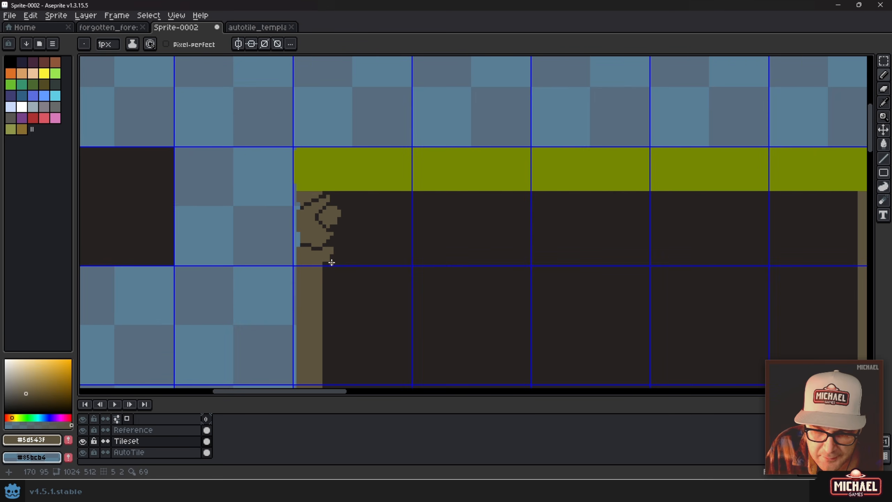
scroll(315, 254, up, 2)
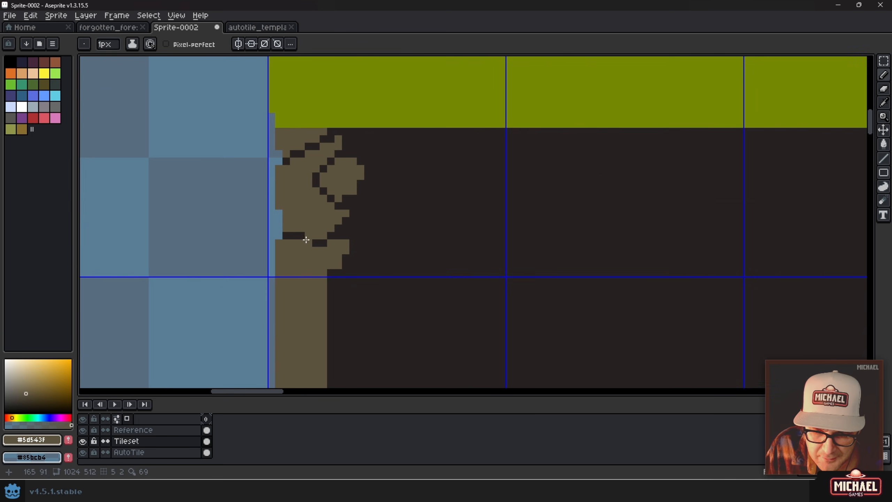
mouse_move(316, 254)
mouse_down()
mouse_move(328, 215)
mouse_move(334, 226)
mouse_move(295, 226)
mouse_up()
alt+click(349, 224)
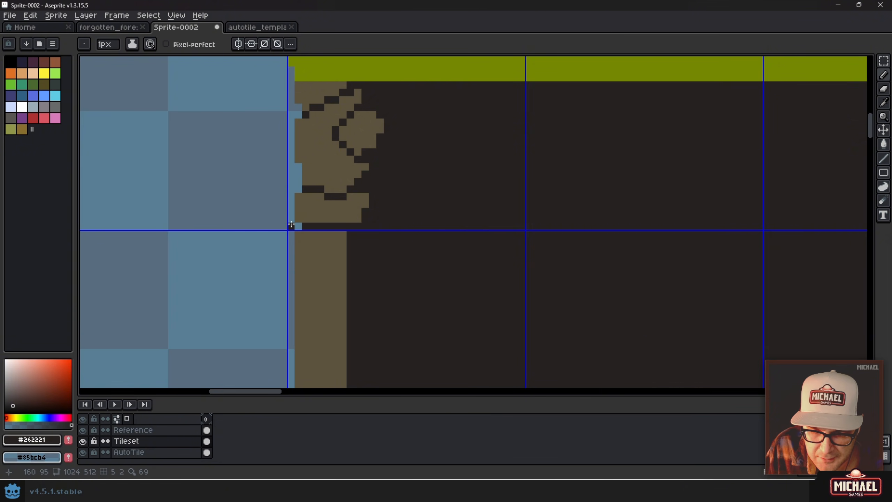
right_click(301, 224)
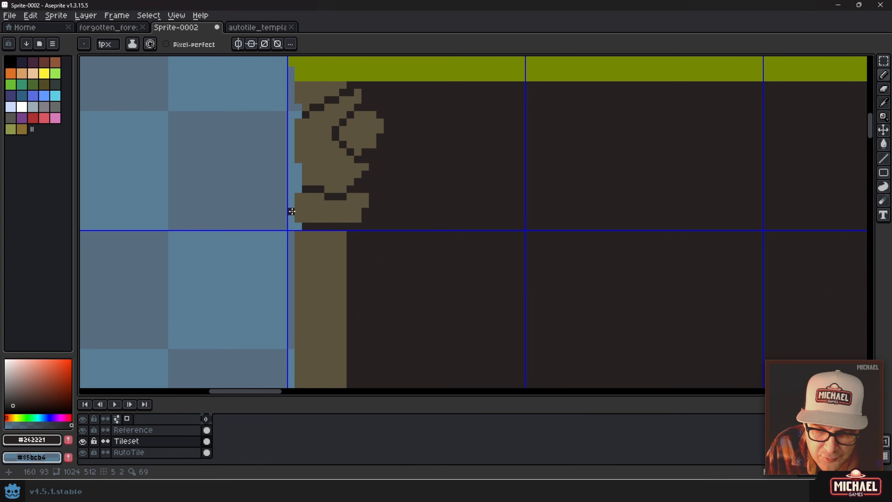
- Paint brown 5d543f pixels on the outer edge of the lowest and middle rocks so they bulge to the tile boundary
alt+click(295, 210)
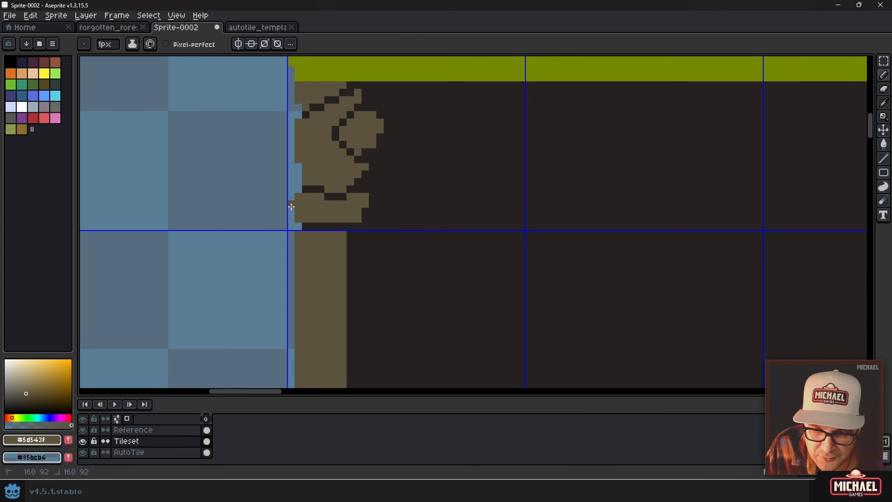
drag(291, 207, 293, 212)
scroll(372, 207, down, 3)
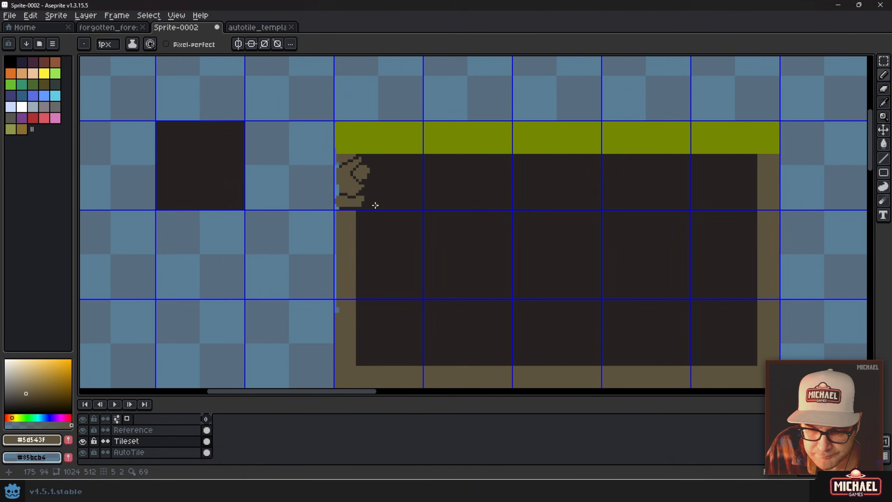
scroll(318, 194, up, 3)
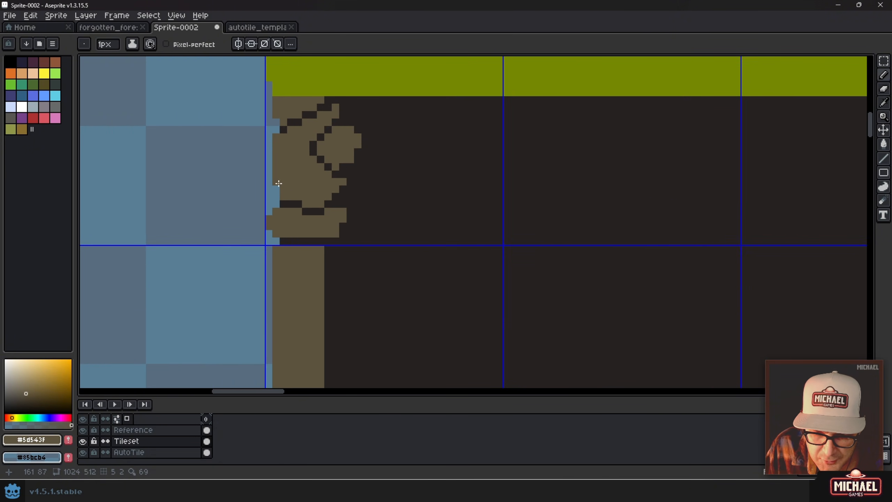
drag(271, 160, 272, 177)
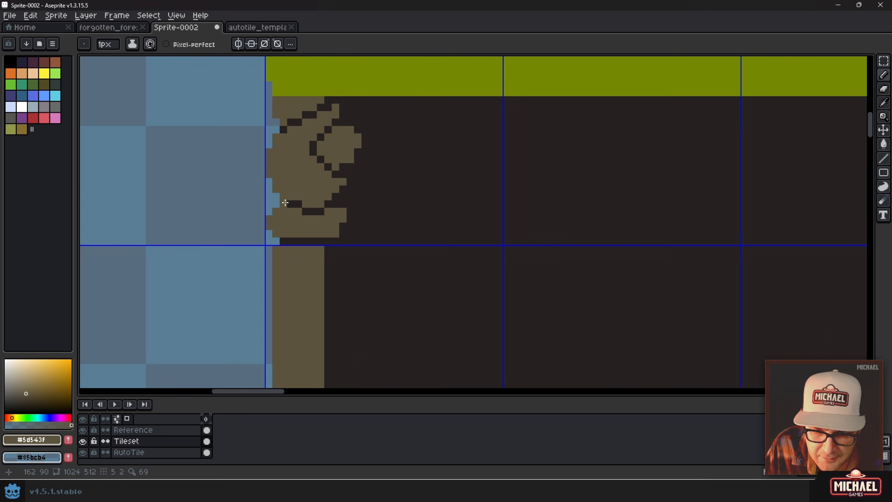
- Erase the outer end of the middle crack and extend the second tile row's upper outer edge in brown
right_click(283, 204)
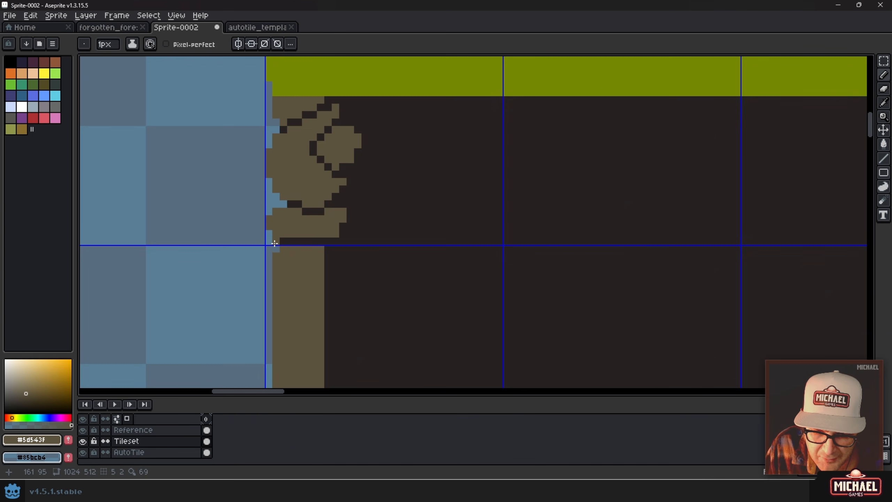
click(270, 257)
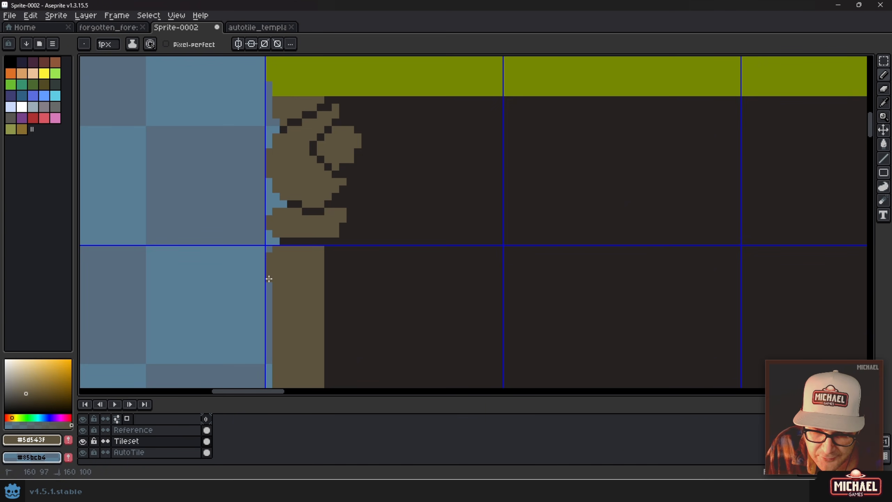
drag(269, 278, 269, 286)
- Paint irregular brown 5d543f rocks under the grass across the top-left tile, including a small rounded one separated by dark gaps
scroll(343, 209, down, 2)
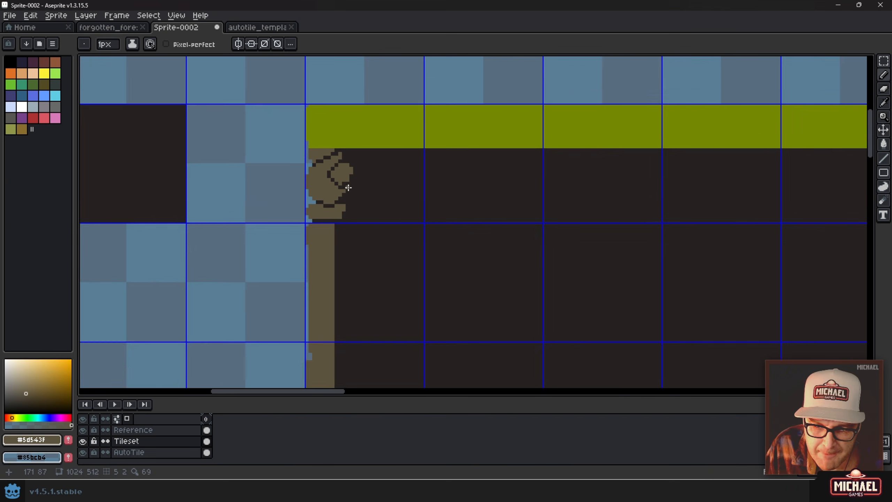
scroll(313, 203, up, 2)
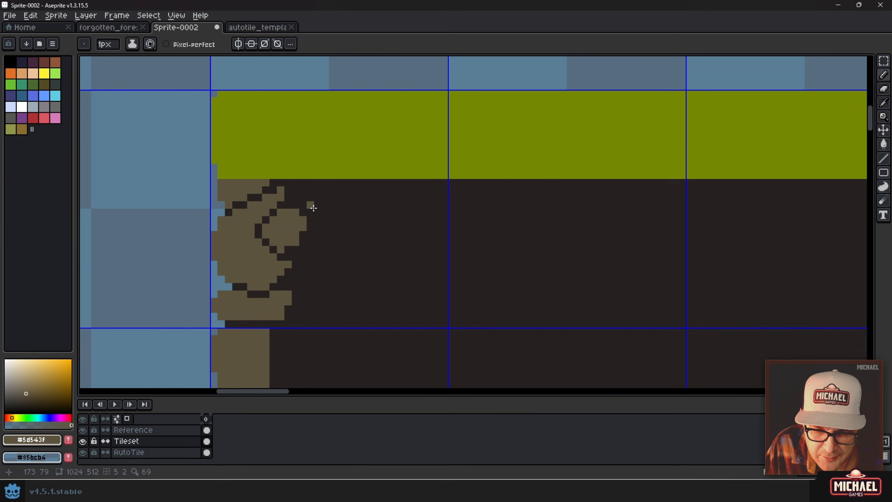
mouse_move(295, 177)
mouse_down()
mouse_move(330, 200)
mouse_move(356, 179)
mouse_move(326, 173)
mouse_move(296, 185)
mouse_move(327, 188)
mouse_move(304, 177)
mouse_move(347, 181)
mouse_move(299, 164)
mouse_move(387, 174)
mouse_move(434, 196)
mouse_move(437, 181)
mouse_move(418, 192)
mouse_move(390, 176)
mouse_move(417, 172)
mouse_move(429, 186)
mouse_move(440, 178)
mouse_move(389, 181)
mouse_move(412, 198)
mouse_move(393, 187)
mouse_move(434, 183)
mouse_move(374, 206)
mouse_up()
alt+click(355, 197)
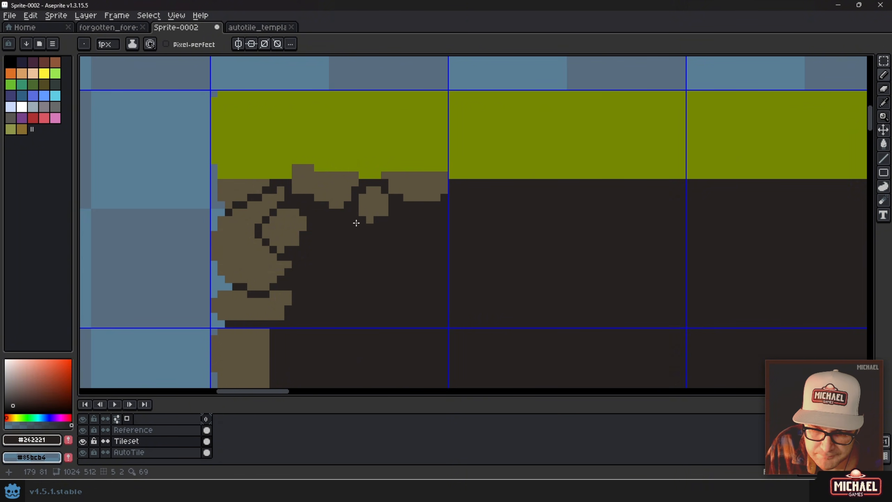
alt+click(369, 215)
click(377, 219)
click(325, 205)
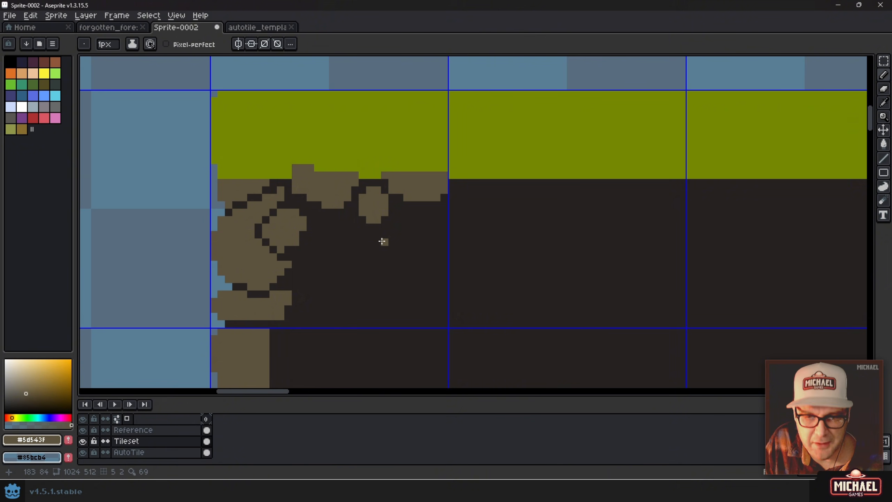
- Mix a darker, warmer brown as the foreground colour with hue 35°, saturation 43 and value 31
scroll(334, 221, down, 3)
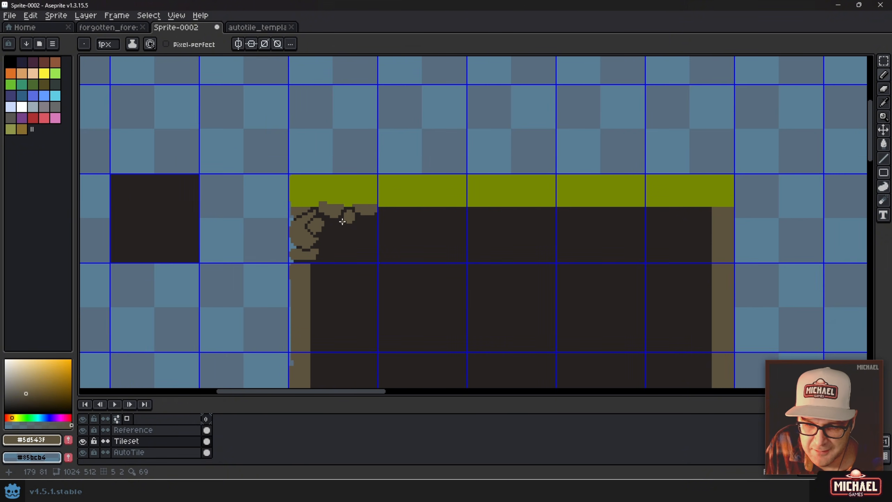
scroll(353, 222, up, 2)
scroll(347, 201, up, 3)
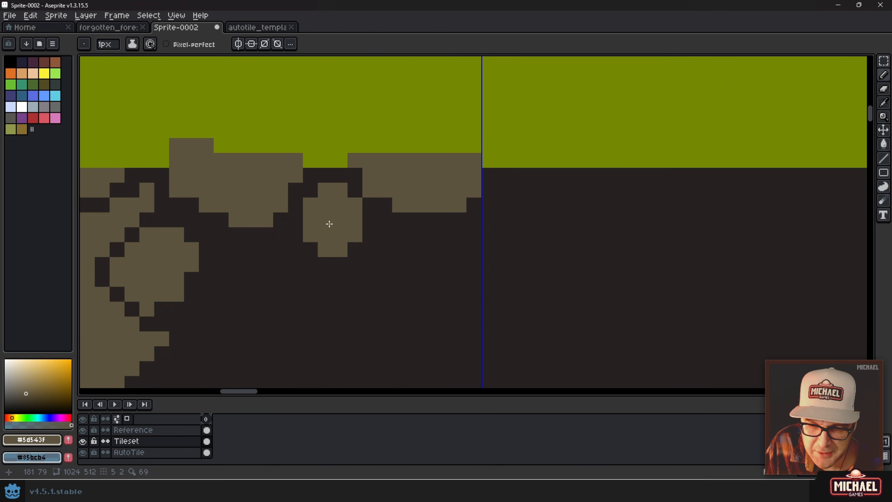
scroll(326, 222, down, 3)
scroll(301, 220, up, 1)
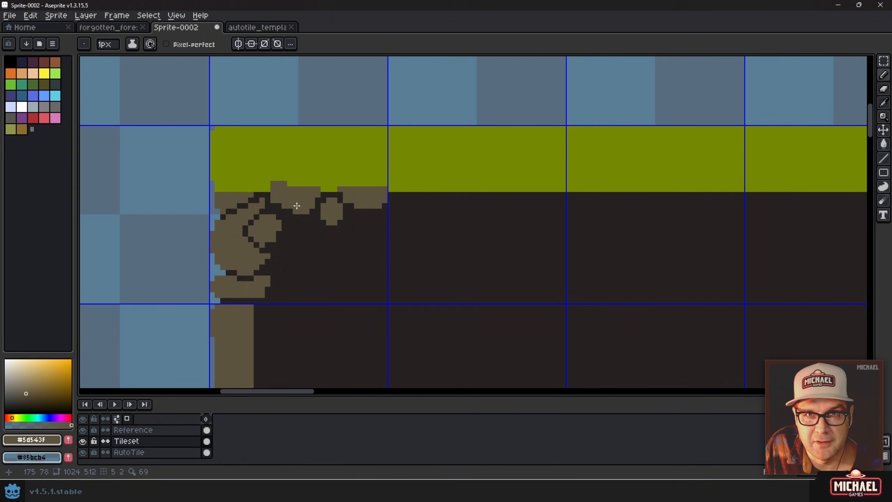
scroll(293, 224, up, 2)
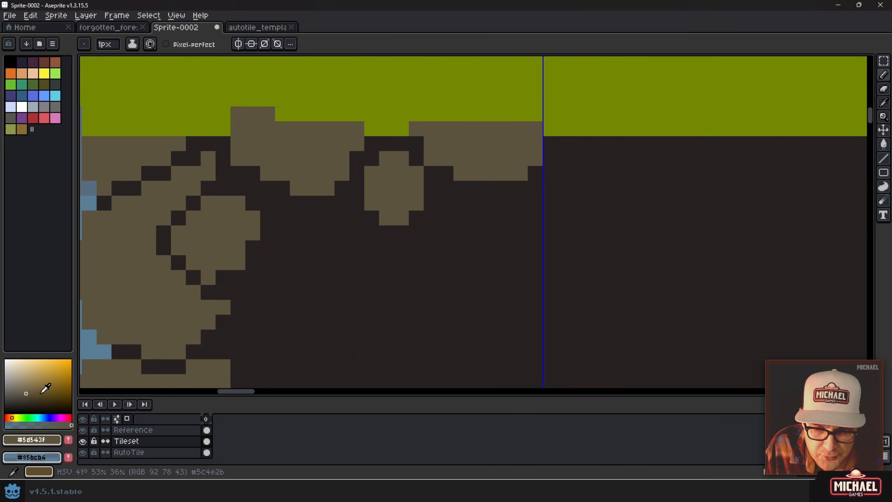
click(12, 418)
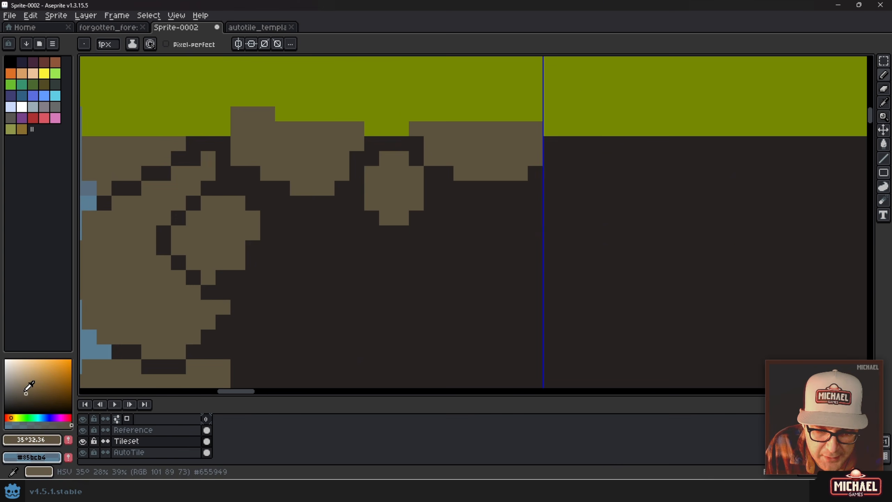
drag(25, 394, 38, 394)
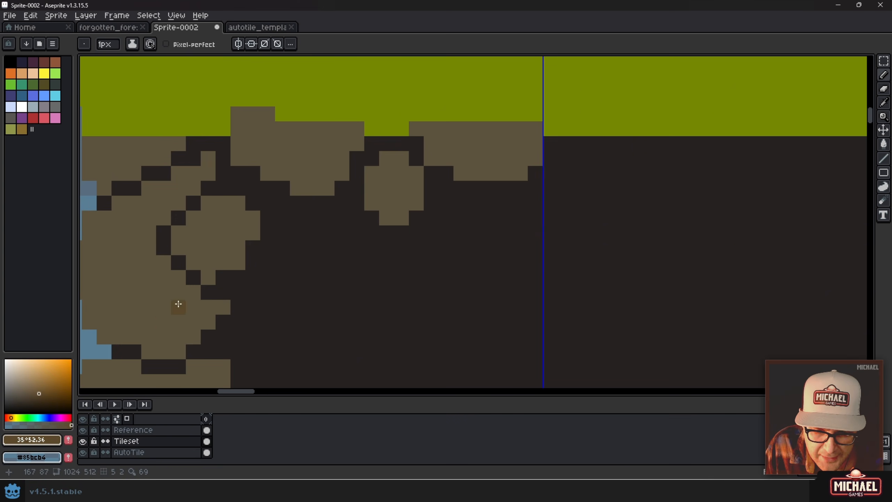
click(35, 400)
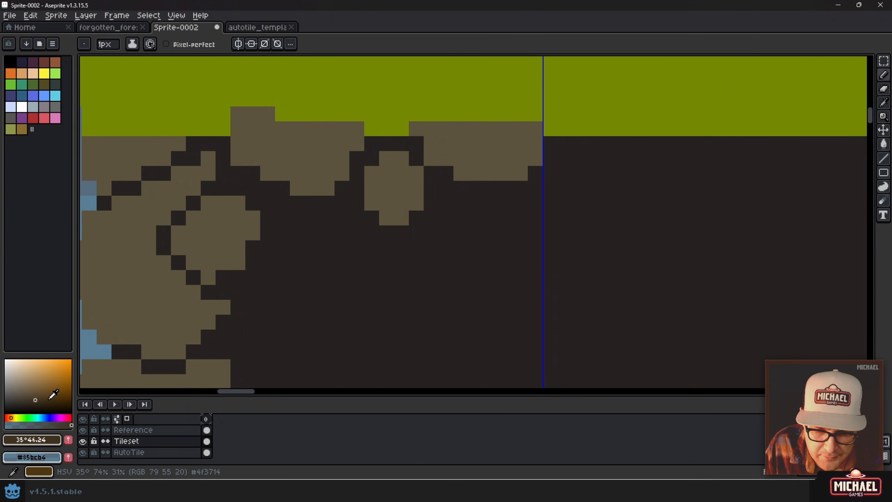
click(35, 398)
click(33, 396)
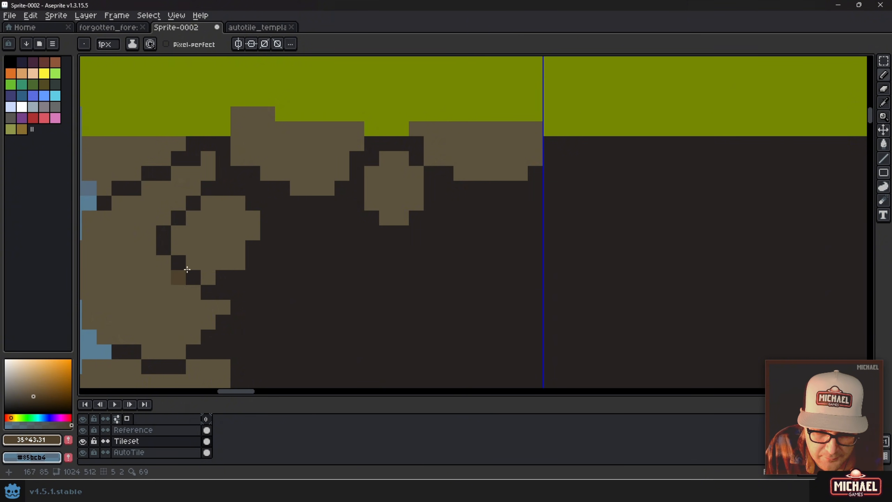
- Shade the lower edges of the inner rock, the middle rock under the grass and the small rounded rock with the dark brown
mouse_move(237, 249)
mouse_down()
mouse_move(238, 273)
mouse_move(215, 276)
mouse_move(192, 264)
mouse_up()
click(247, 233)
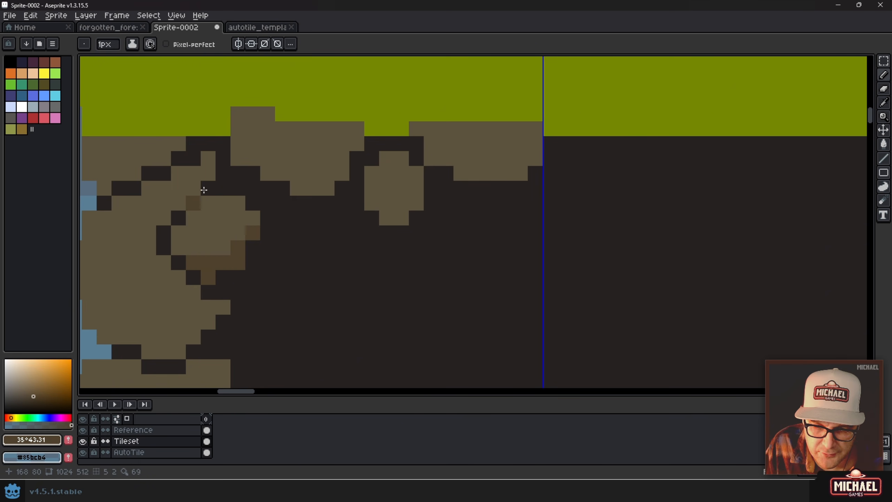
mouse_move(245, 157)
mouse_down()
mouse_move(314, 182)
mouse_move(338, 172)
mouse_move(310, 177)
mouse_move(335, 161)
mouse_up()
click(356, 144)
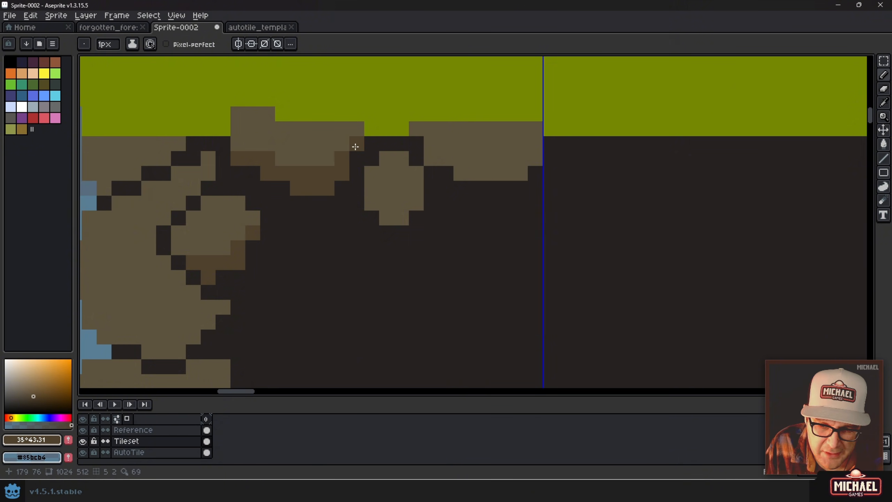
mouse_move(368, 187)
mouse_down()
mouse_move(405, 200)
mouse_move(415, 188)
mouse_move(373, 202)
mouse_move(404, 215)
mouse_up()
scroll(411, 218, down, 4)
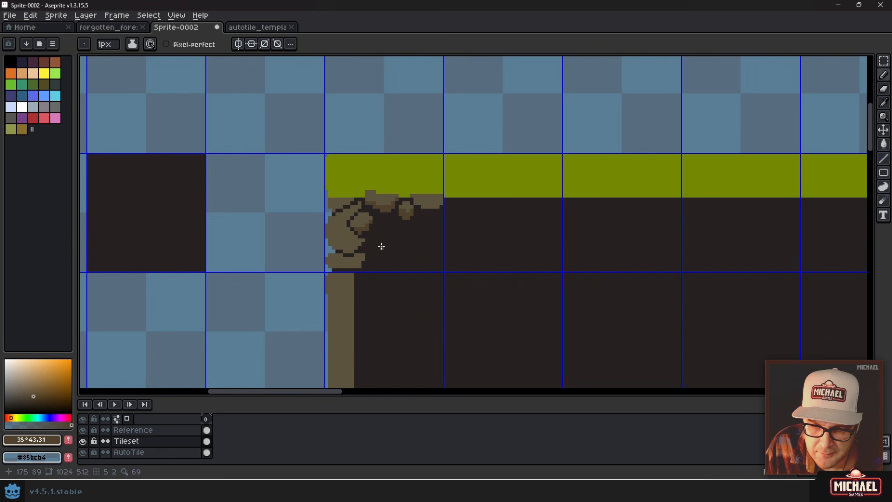
- Paint a diagonal dark brown shadow along the lower inner edge of the corner rock just beneath the grass
scroll(382, 247, up, 3)
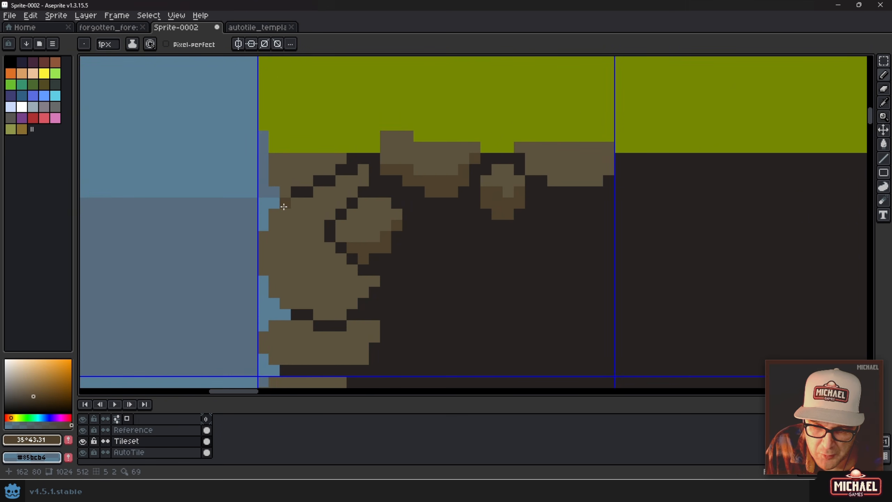
click(284, 207)
click(298, 193)
click(307, 182)
drag(323, 169, 330, 169)
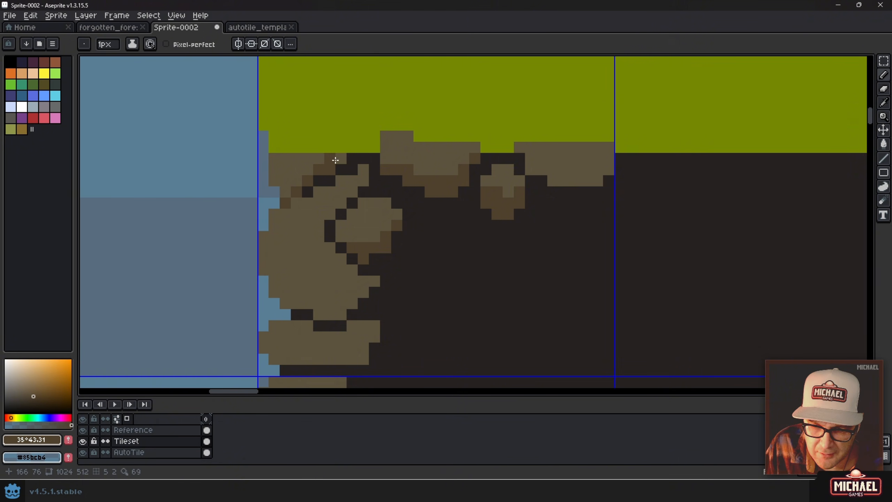
click(337, 159)
- Fill the upper part of the crack beside the inner rock with dark brown and shade the large outer rock's upper tip
click(330, 226)
click(342, 215)
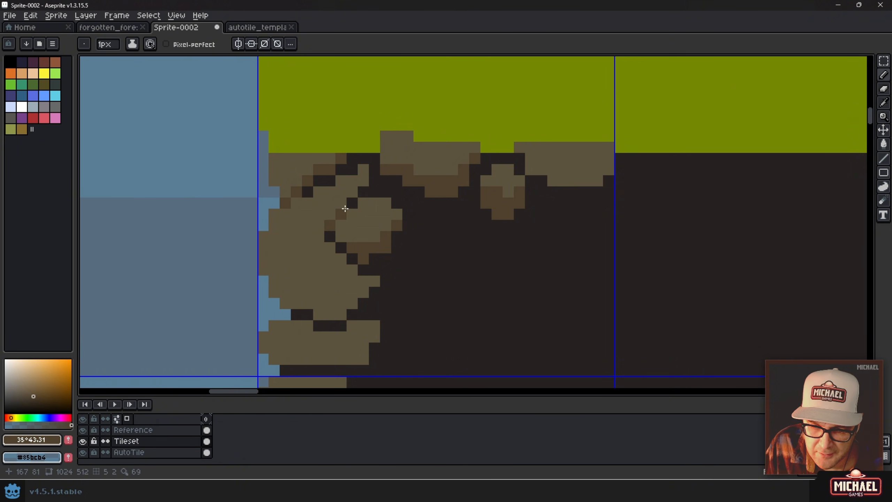
click(351, 202)
click(360, 183)
click(353, 192)
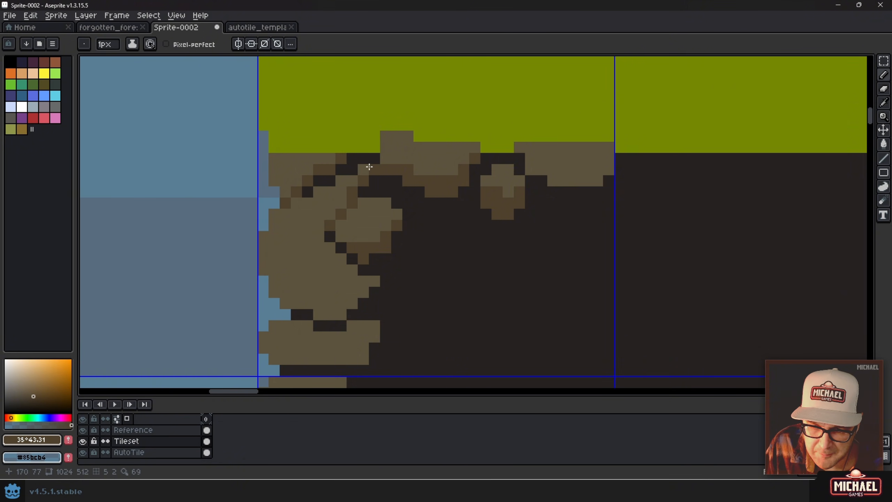
click(363, 169)
click(351, 171)
click(338, 197)
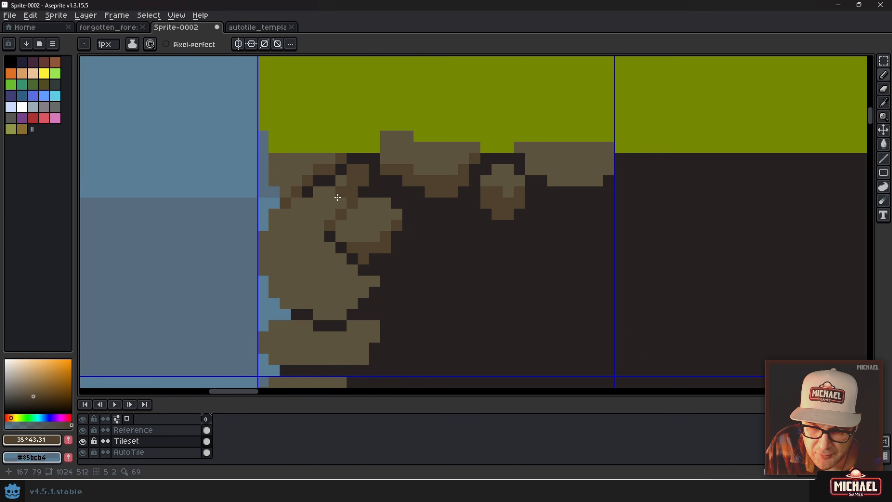
- Paint dark brown shadows over the lower part of the large outer rock and along the underside of the lowest rock
mouse_move(343, 270)
mouse_down()
mouse_move(353, 273)
mouse_move(295, 281)
mouse_move(271, 270)
mouse_move(285, 291)
mouse_move(264, 270)
mouse_move(299, 302)
mouse_move(369, 283)
mouse_move(323, 310)
mouse_move(343, 302)
mouse_move(341, 332)
mouse_up()
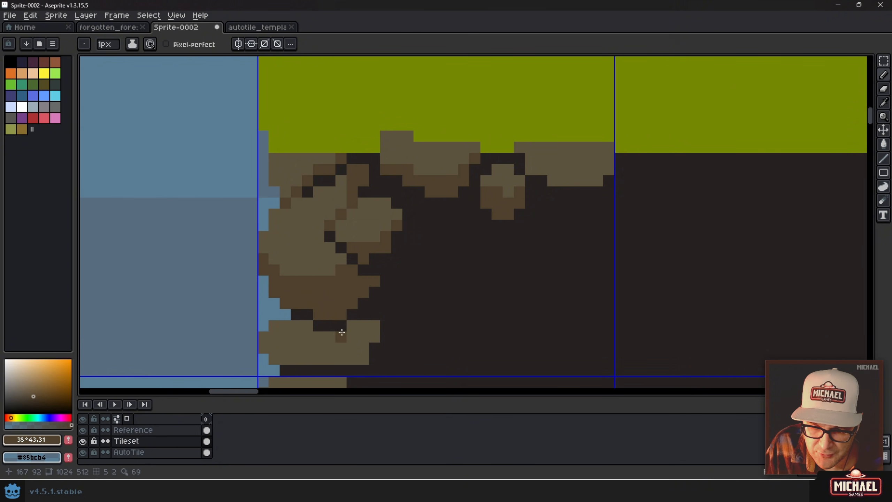
scroll(319, 285, down, 1)
scroll(309, 286, up, 1)
mouse_move(303, 286)
mouse_down()
mouse_move(335, 288)
mouse_move(412, 284)
mouse_move(439, 255)
mouse_up()
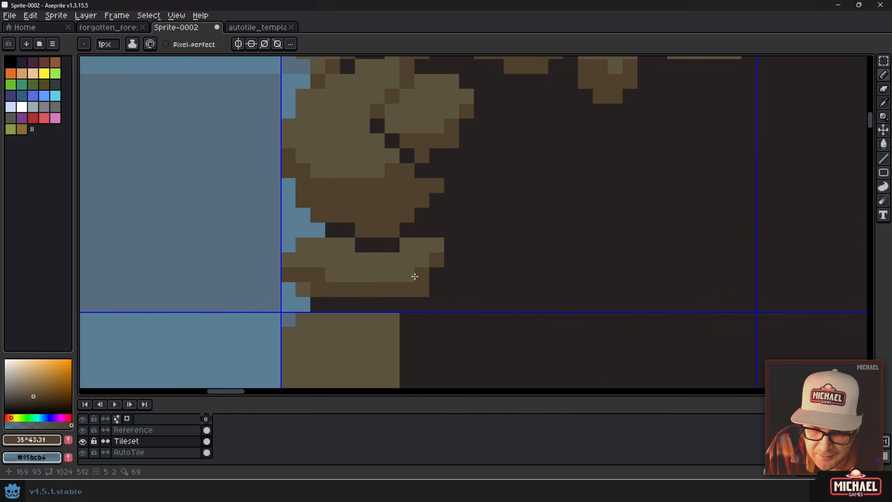
- Shade the underside of the grass-edge rock that meets the next tile with the dark brown
scroll(374, 267, down, 2)
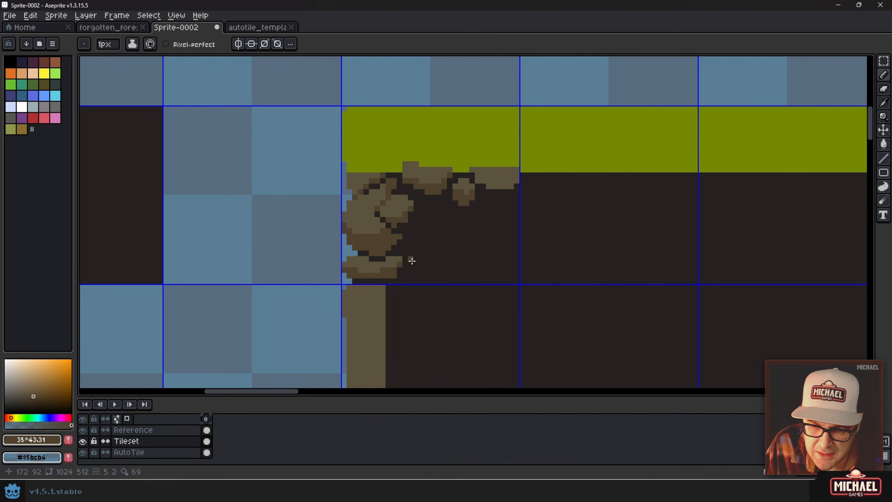
scroll(457, 188, up, 1)
scroll(487, 184, up, 1)
mouse_move(455, 165)
mouse_down()
mouse_move(518, 177)
mouse_move(561, 174)
mouse_move(462, 178)
mouse_move(543, 191)
mouse_move(490, 193)
mouse_move(445, 164)
mouse_move(378, 179)
mouse_up()
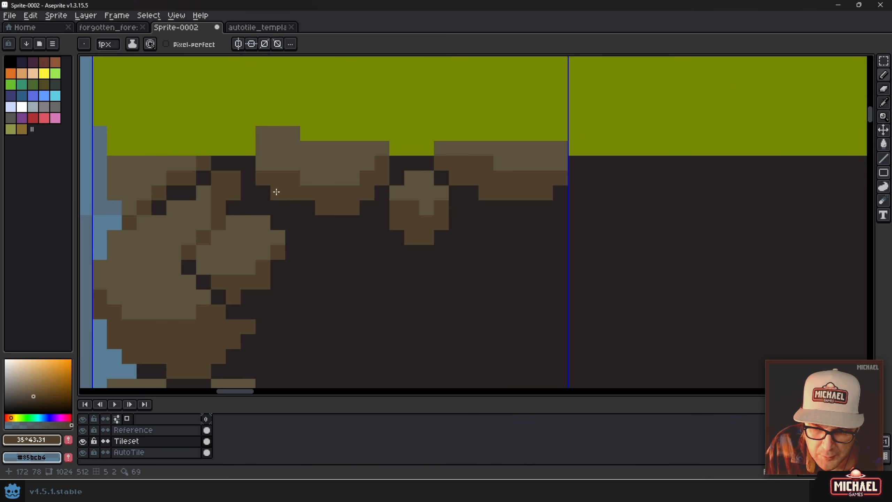
- Paint two small dark brown stones in the dark interior, trim the lower one's corner, and pick dark brown 4f412d again
drag(321, 251, 320, 259)
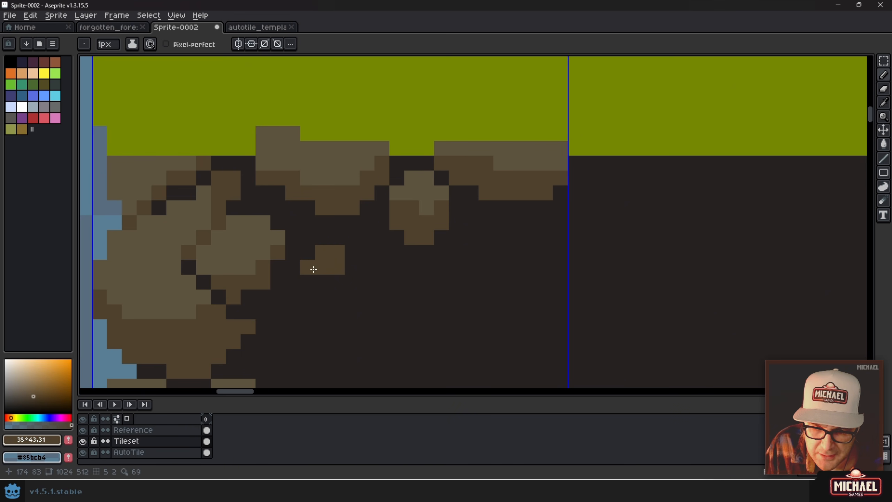
drag(335, 290, 347, 196)
mouse_move(289, 263)
mouse_down()
mouse_move(316, 265)
mouse_move(306, 266)
mouse_up()
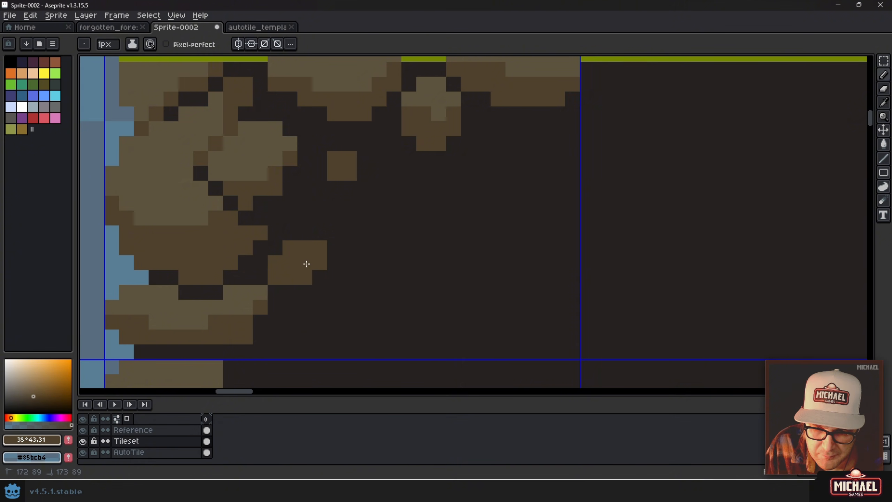
key(alt)
alt+click(292, 299)
click(273, 281)
alt+click(310, 256)
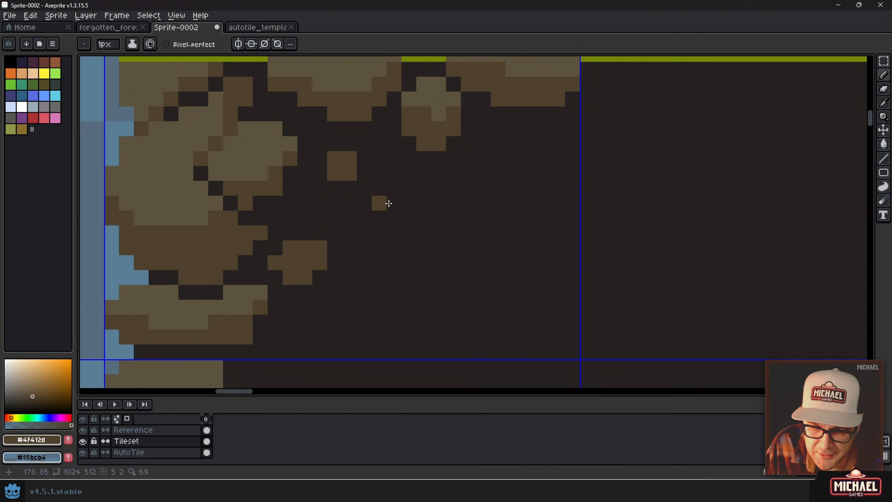
- Sample the rock brown 5d543f and lighten it to a highlight colour with hue 41°, saturation 29 and value 48
scroll(391, 212, down, 4)
scroll(405, 223, down, 2)
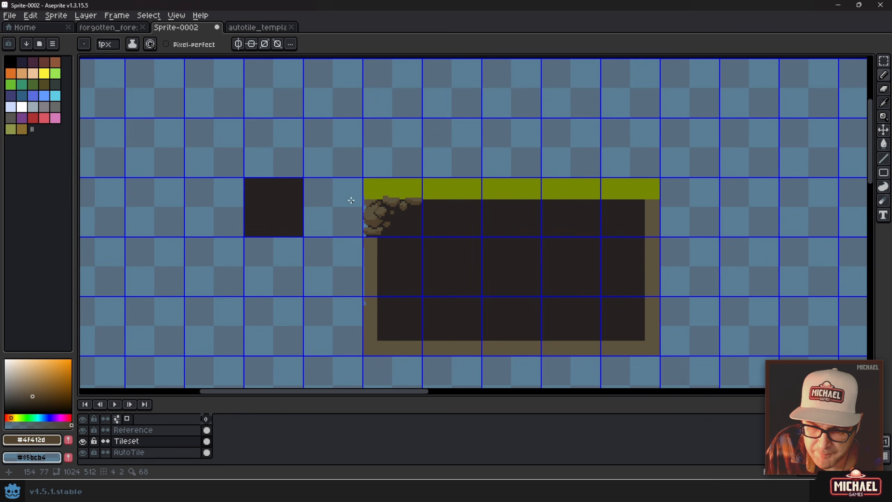
scroll(401, 215, up, 2)
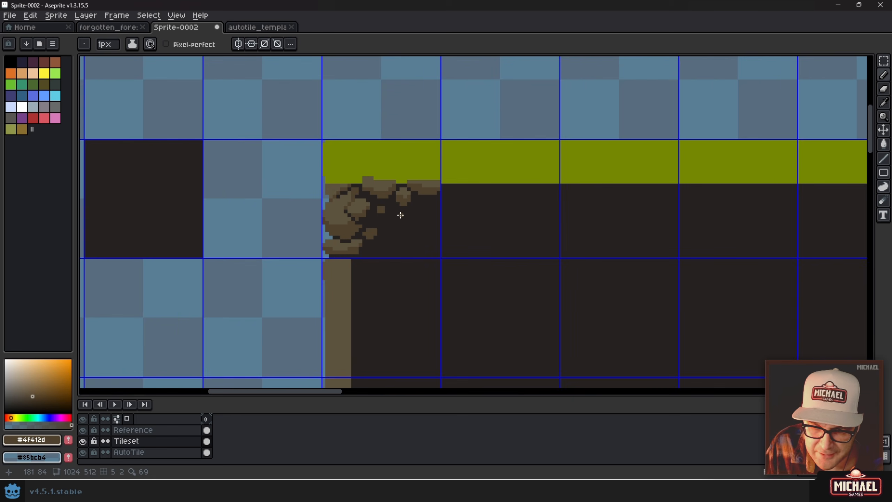
scroll(380, 215, up, 3)
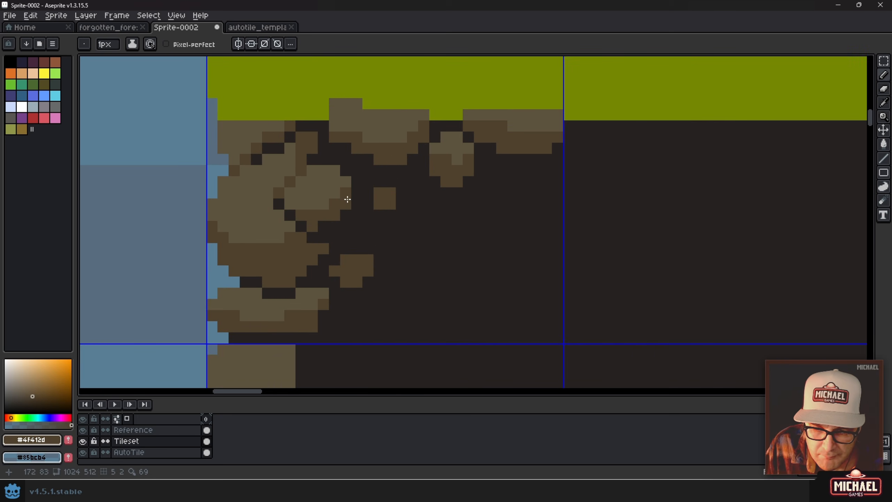
alt+click(263, 194)
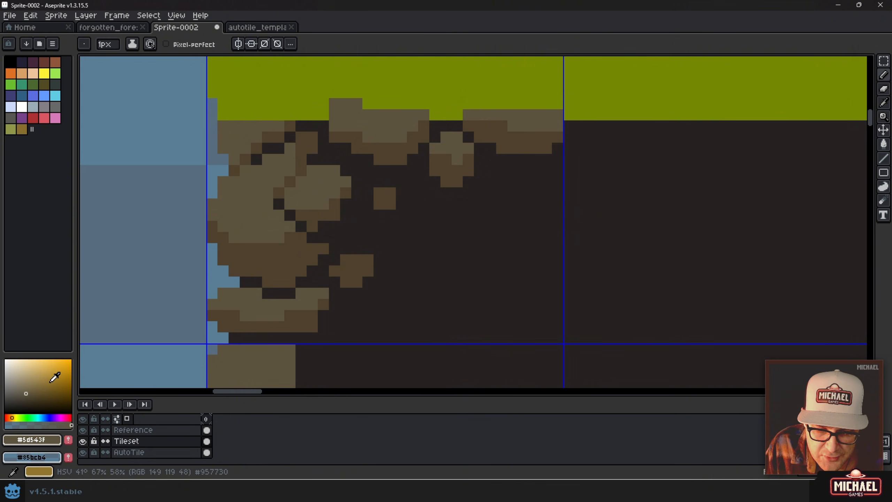
click(24, 387)
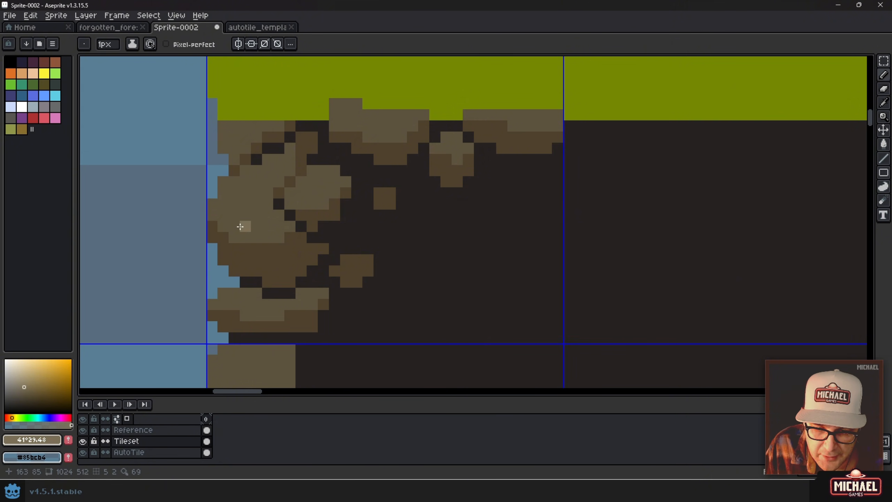
- Paint light brown highlights on the upper outer faces of the large outer rock and the corner rock
mouse_move(229, 193)
mouse_down()
mouse_move(257, 173)
mouse_move(247, 172)
mouse_up()
click(226, 195)
click(232, 138)
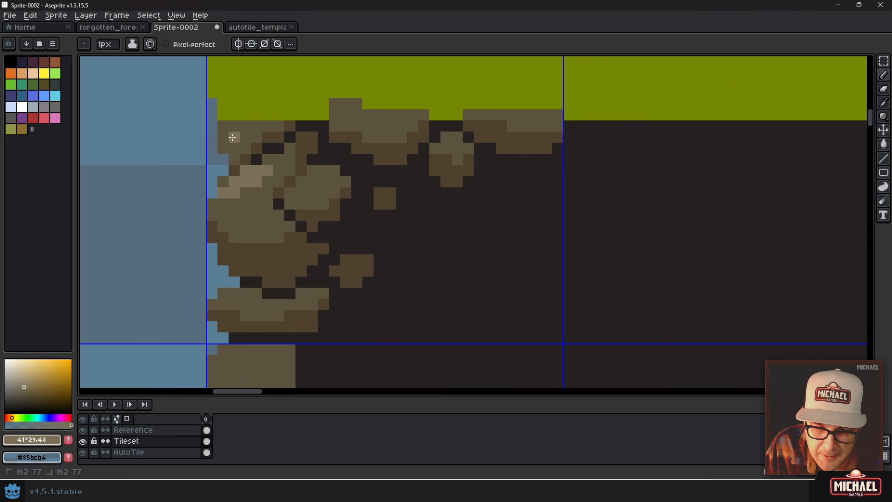
drag(226, 140, 232, 127)
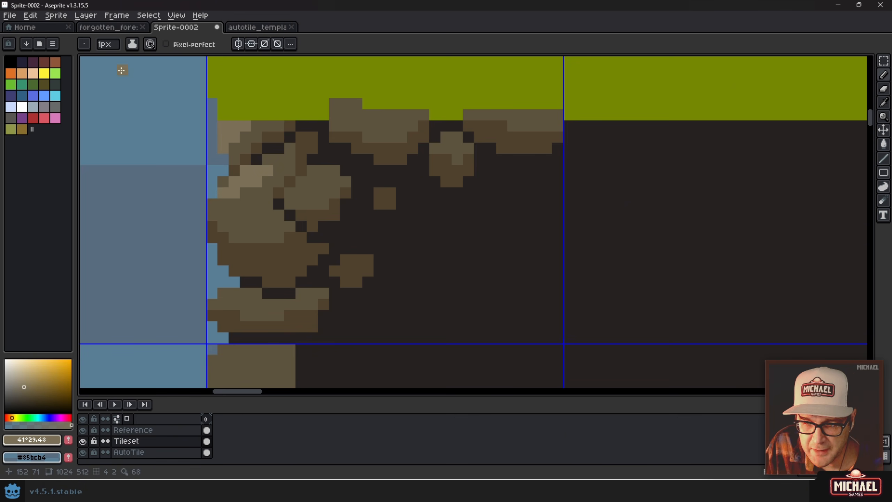
- Examine the rock shading and highlights beneath the grass in the forgotten_forest_example_tileset file
click(110, 28)
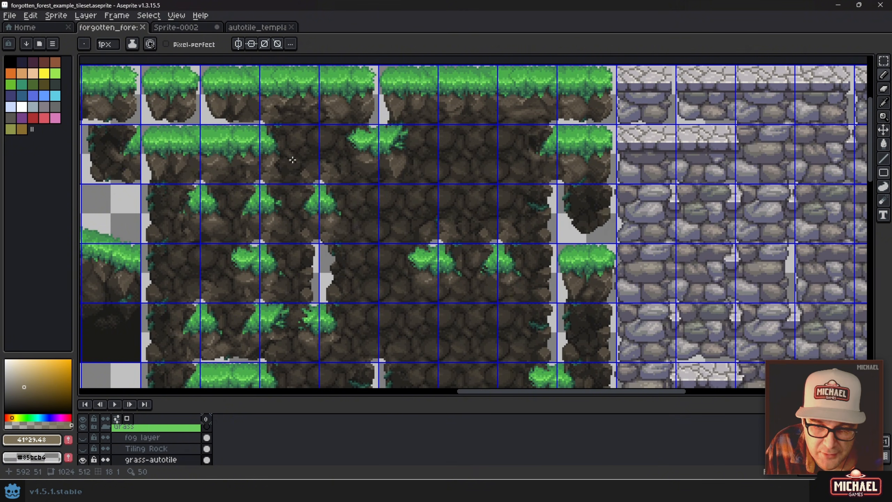
scroll(285, 154, left, 5)
scroll(202, 208, left, 3)
scroll(363, 189, up, 3)
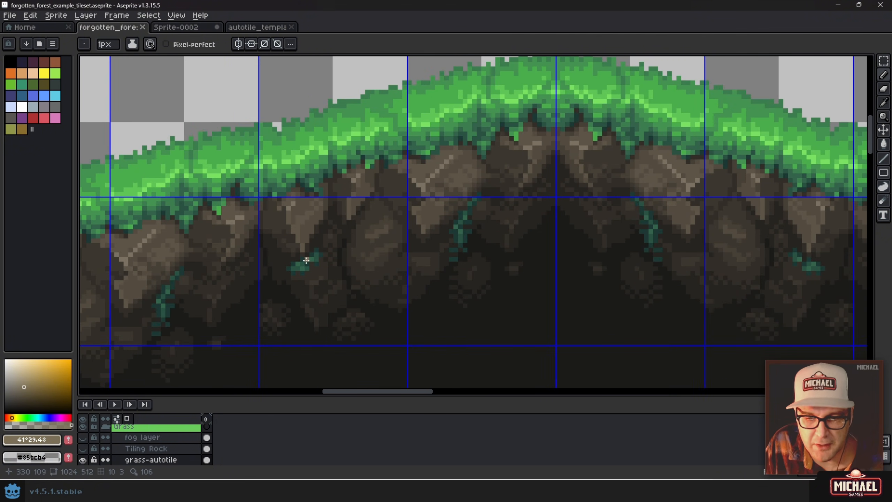
scroll(277, 254, down, 3)
drag(229, 259, 541, 289)
drag(297, 203, 512, 265)
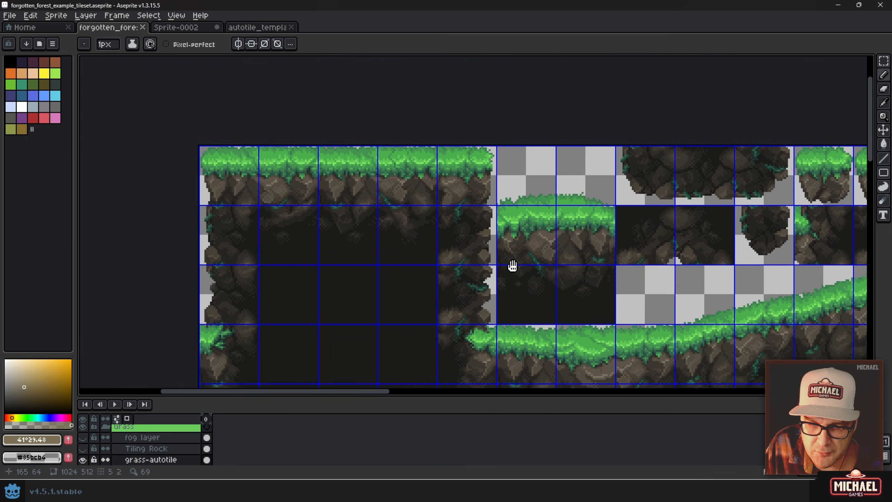
scroll(358, 193, up, 3)
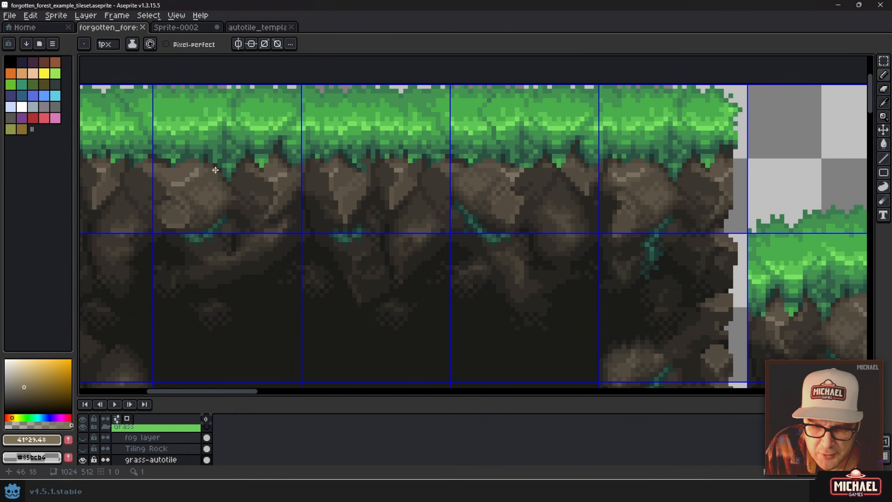
- Return to Sprite-0002 and add light brown highlights to the three rocks under the grass, including the small rounded one
click(174, 28)
scroll(285, 183, down, 4)
scroll(345, 173, up, 1)
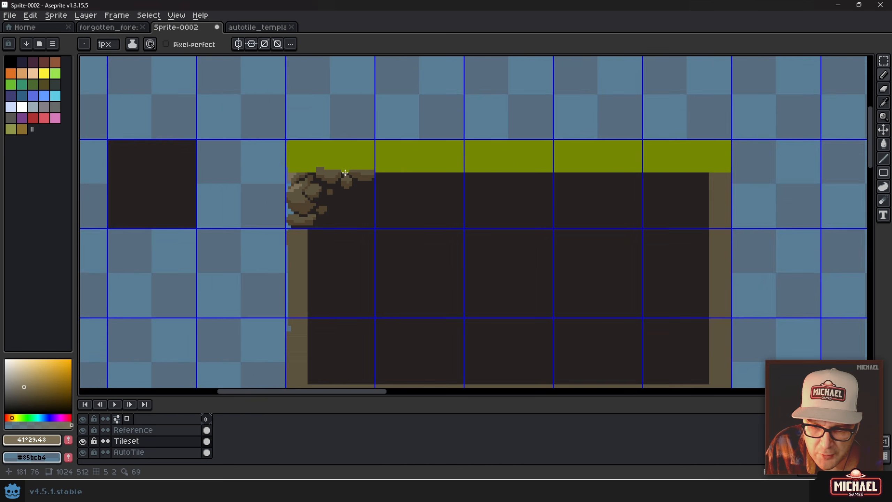
scroll(346, 173, up, 3)
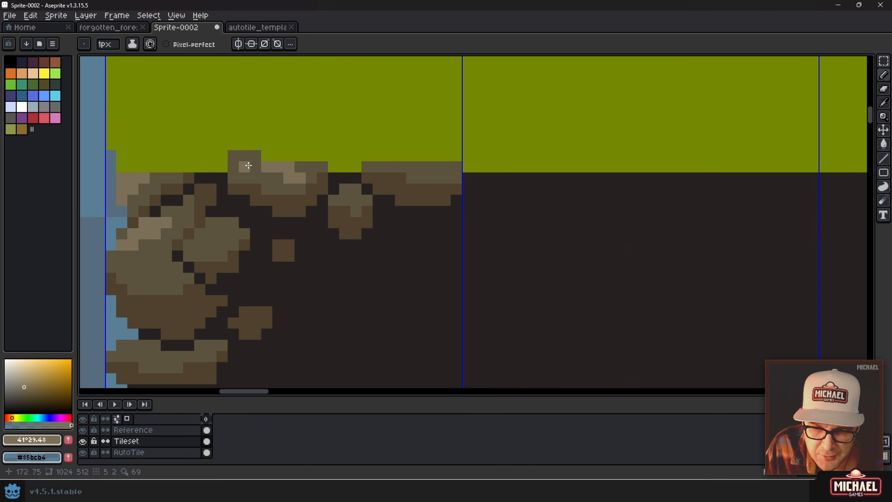
drag(401, 167, 436, 167)
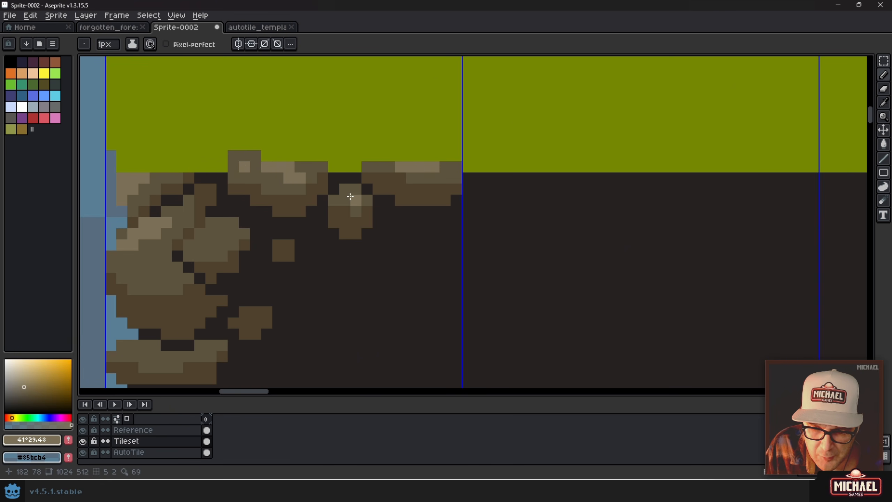
drag(351, 197, 344, 200)
- Paint light brown highlights on the inner rock and along the upper outer part of the lowest rock
drag(222, 244, 201, 253)
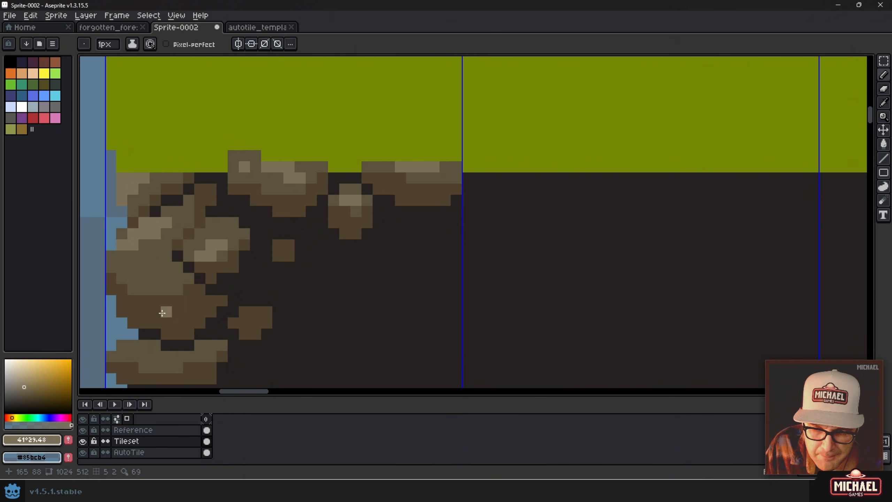
drag(133, 356, 124, 355)
click(143, 351)
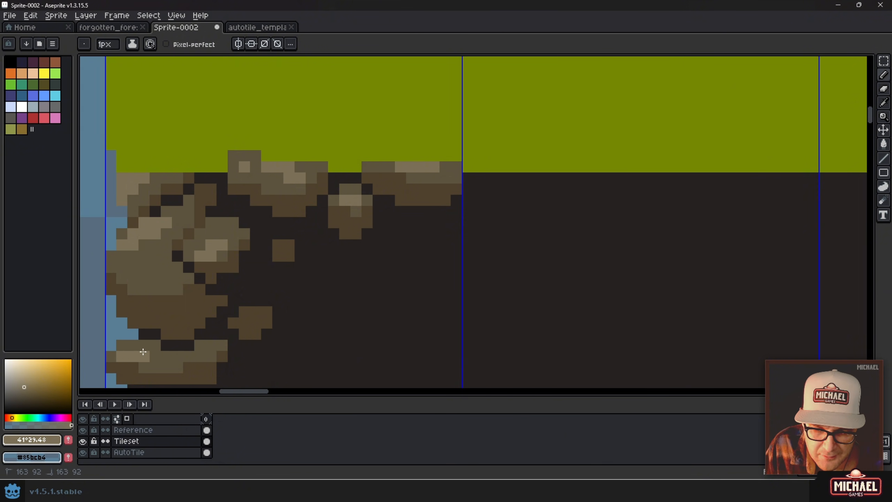
- Sample the green of the grass band as the foreground colour
scroll(238, 289, down, 3)
drag(270, 307, 345, 196)
scroll(347, 201, down, 4)
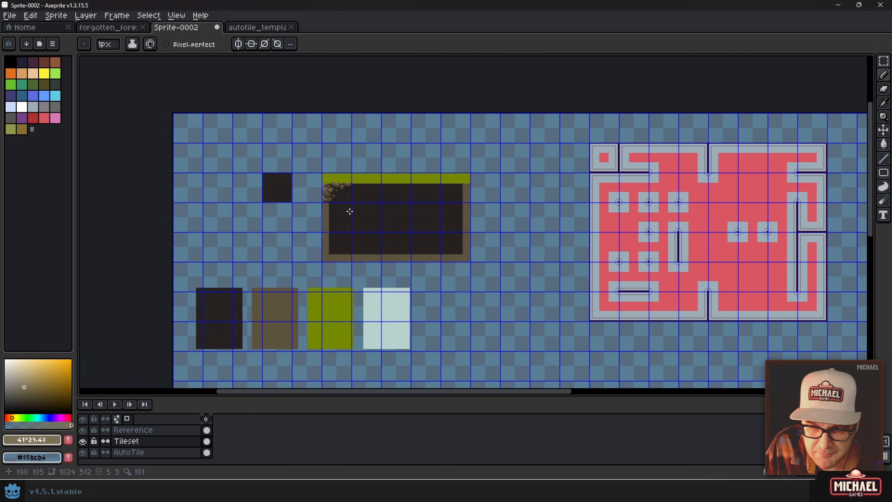
scroll(346, 201, up, 4)
scroll(299, 145, up, 1)
scroll(299, 145, up, 1)
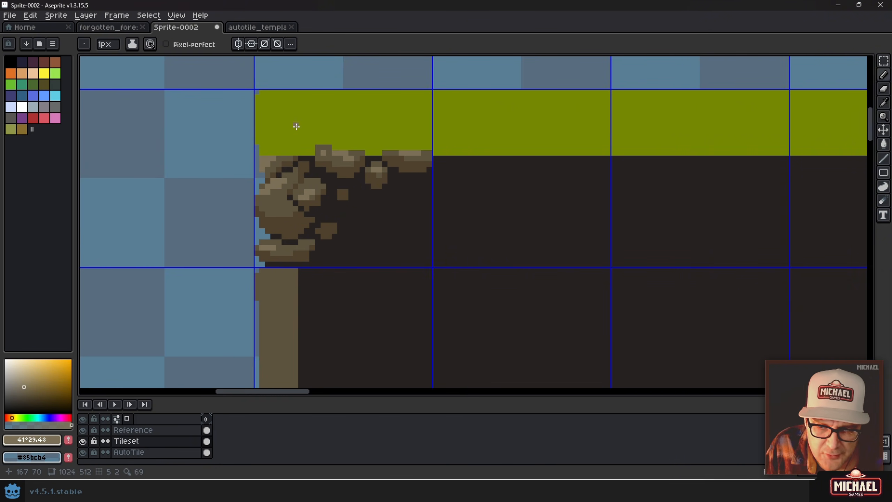
alt+click(296, 127)
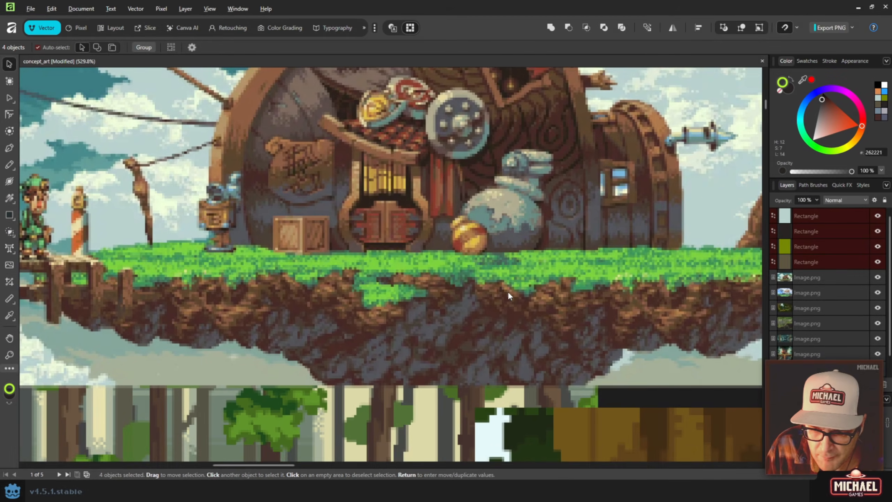
- Switch to the concept_art document in Affinity and examine how the grass edge overlaps the rocky ground
scroll(424, 305, up, 3)
scroll(343, 300, up, 2)
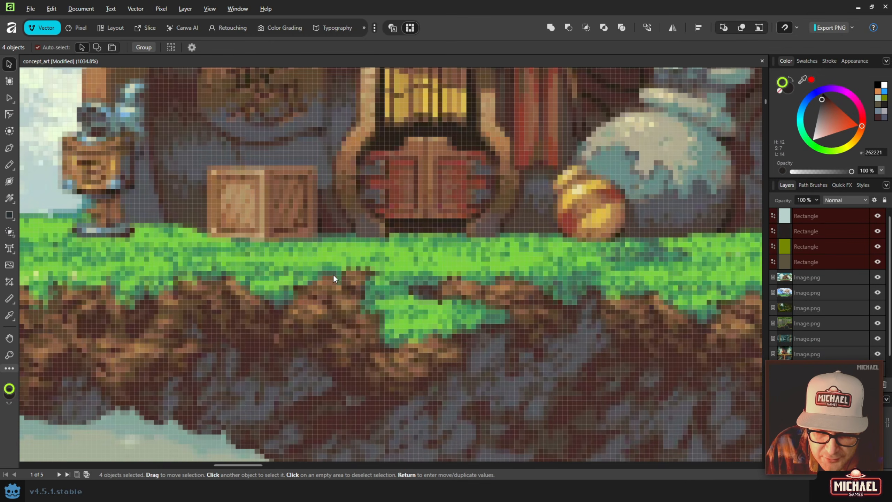
- Examine how the grass band overlaps and hangs over the rocks in the forest reference with the cat character
scroll(335, 270, down, 3)
scroll(327, 271, up, 3)
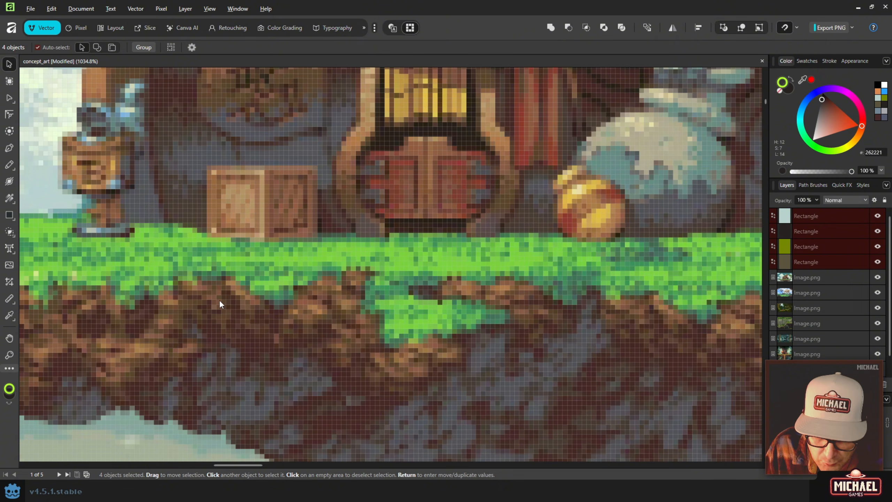
scroll(216, 297, down, 3)
scroll(223, 358, down, 3)
drag(222, 358, 397, 69)
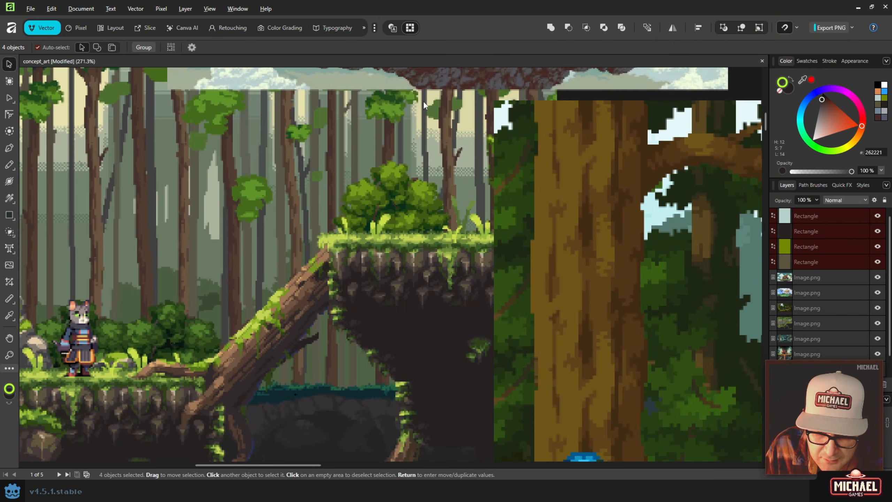
drag(223, 305, 525, 211)
scroll(286, 306, up, 5)
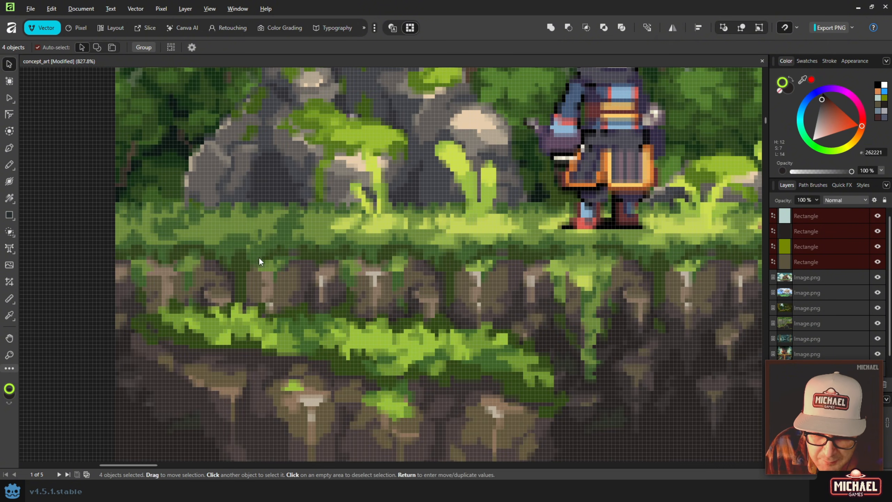
drag(608, 245, 328, 244)
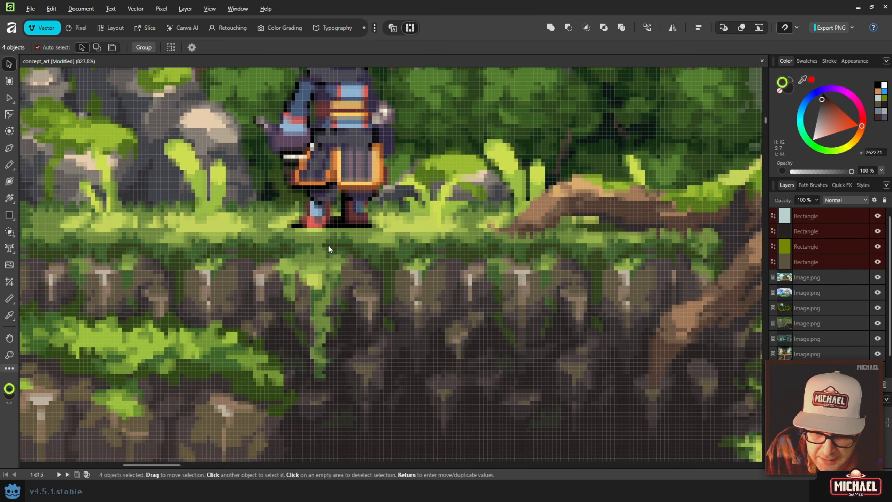
scroll(346, 249, down, 1)
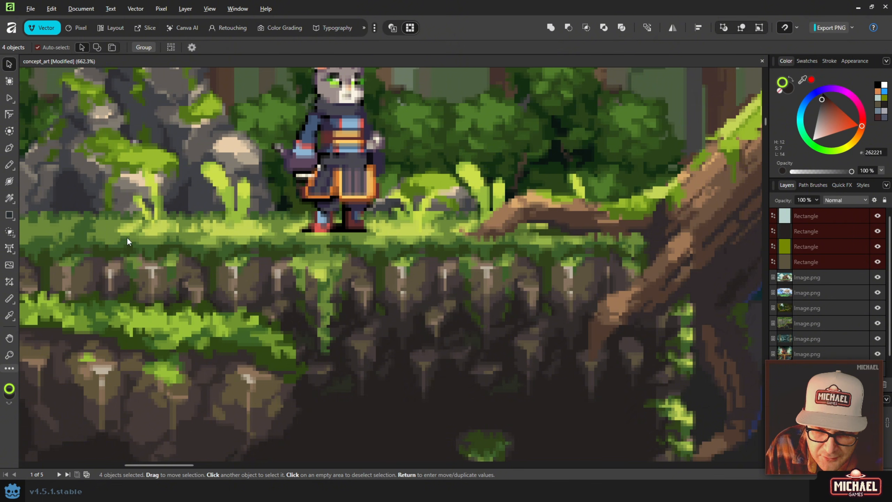
drag(132, 262, 246, 251)
scroll(440, 266, down, 3)
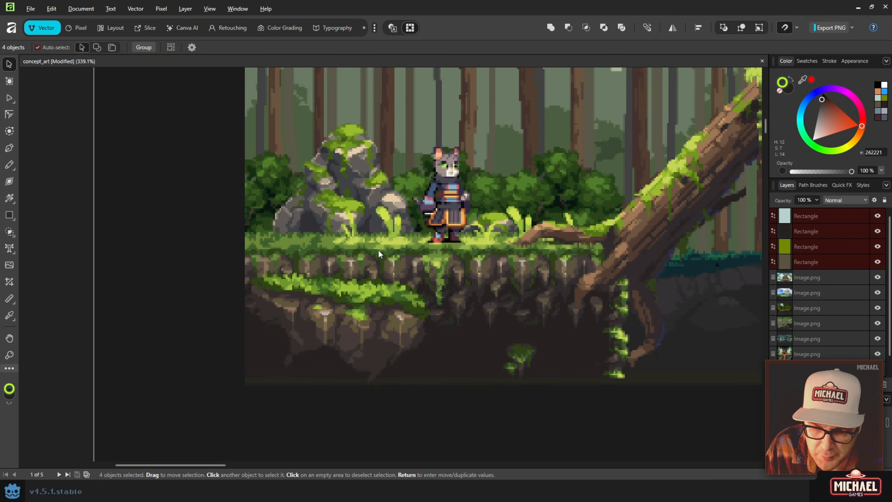
- Examine the foliage and plant greens in the neighbouring forest reference with the large tree trunk and blue flower
drag(541, 226, 180, 214)
drag(510, 259, 212, 222)
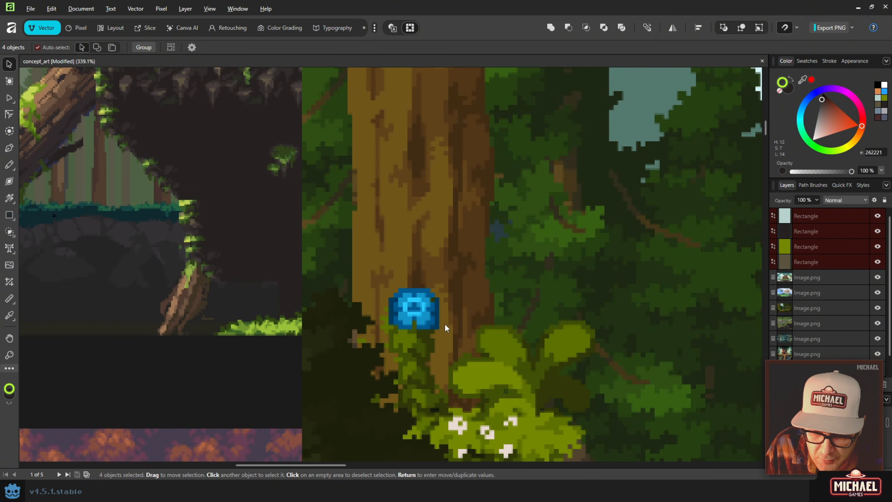
drag(445, 324, 248, 173)
drag(487, 312, 332, 301)
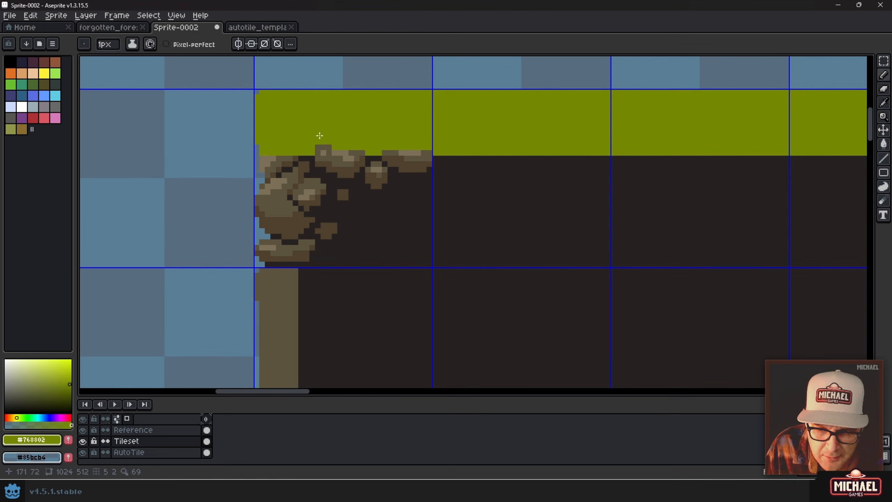
- Return to Sprite-0002 in Aseprite and choose a brighter green based on the grass band's colour for the pencil
key(i)
key(b)
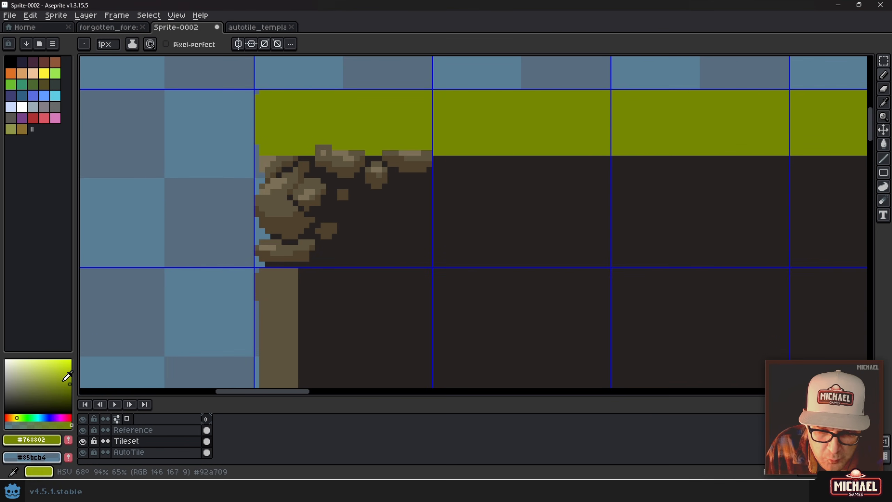
- Mix a dark green (#42611b) and paint a shadow band along the lower edge of the corner tile's grass
click(20, 417)
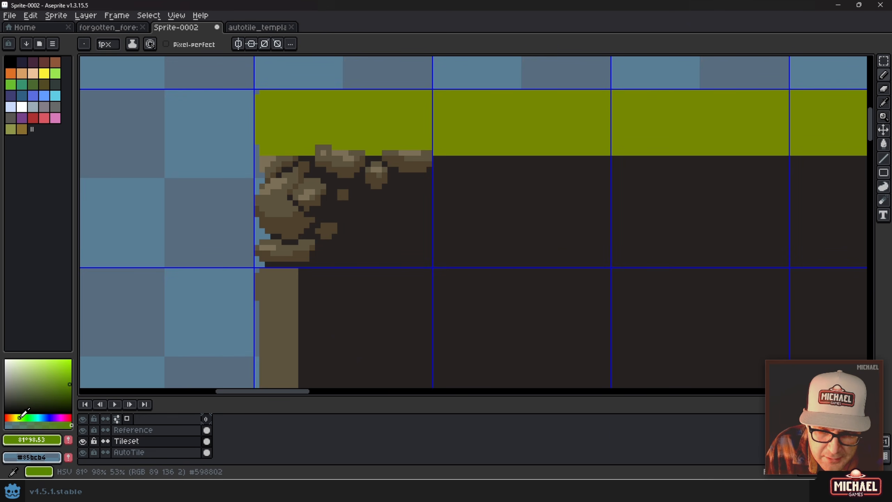
drag(63, 381, 52, 393)
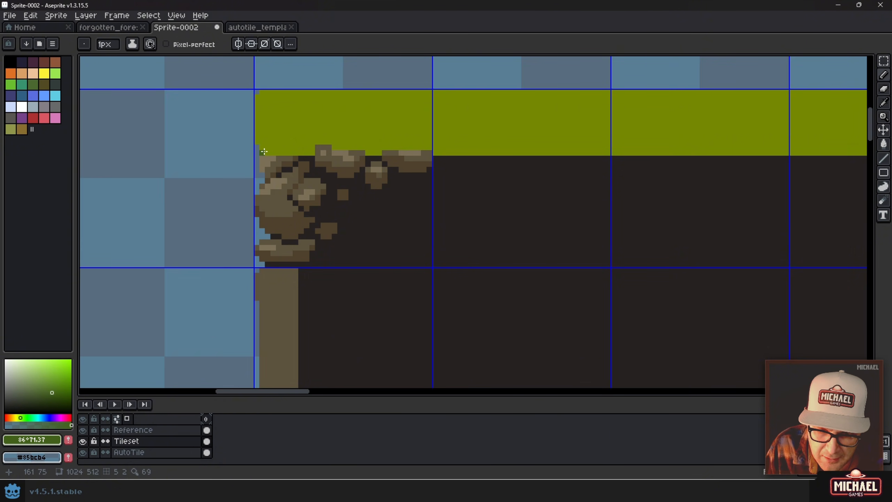
mouse_move(264, 152)
mouse_down()
mouse_move(428, 152)
mouse_move(261, 146)
mouse_up()
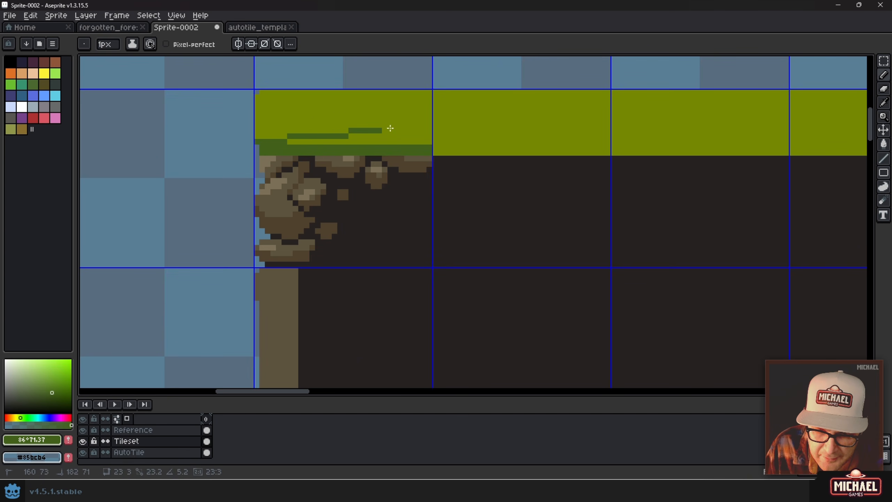
- Extend the dark green shadow band across the rest of the platform's top tiles and fill the strip beneath the outline
scroll(454, 146, down, 2)
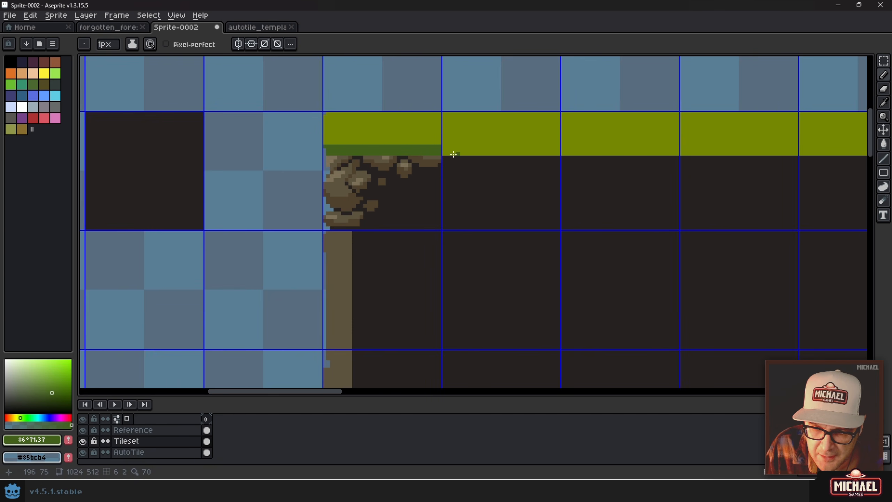
drag(453, 154, 314, 157)
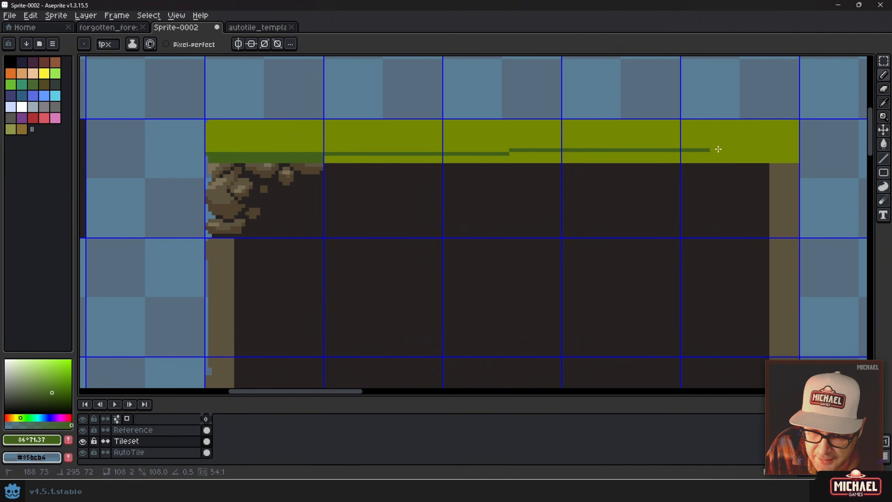
click(796, 155)
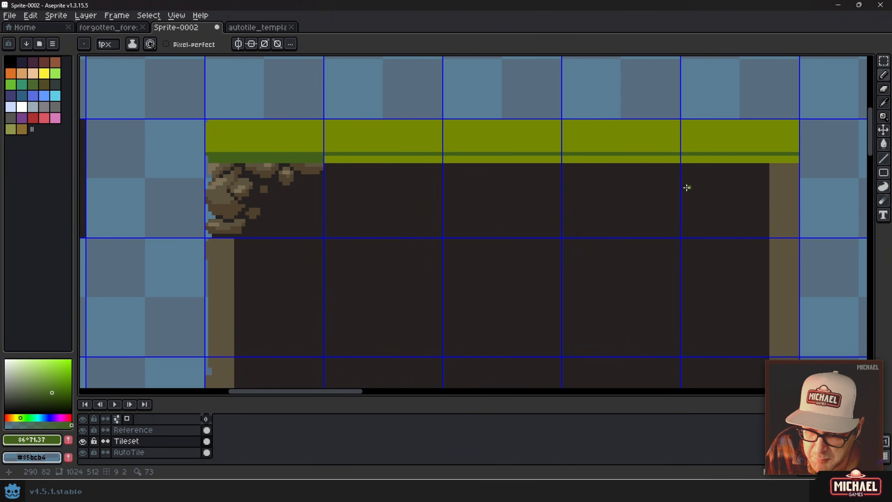
key(g)
click(325, 161)
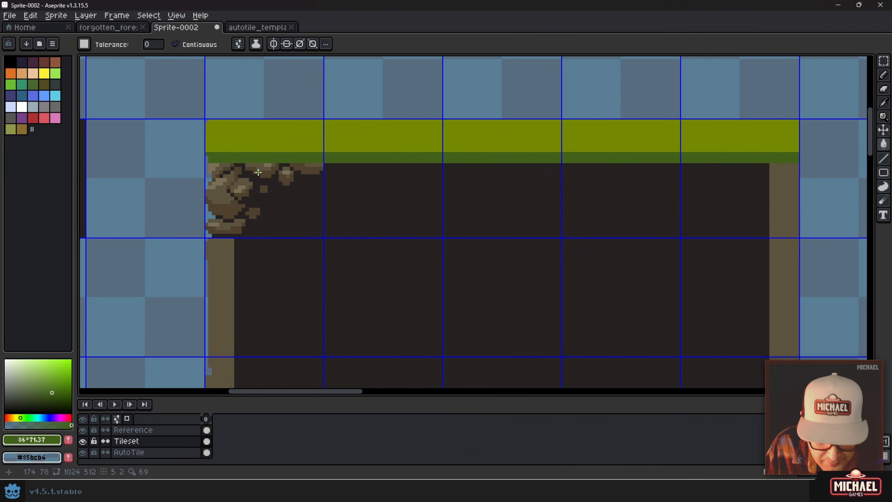
- Pencil jagged dark green grass tips hanging over the rocks and gaps below the corner tile's grass
key(b)
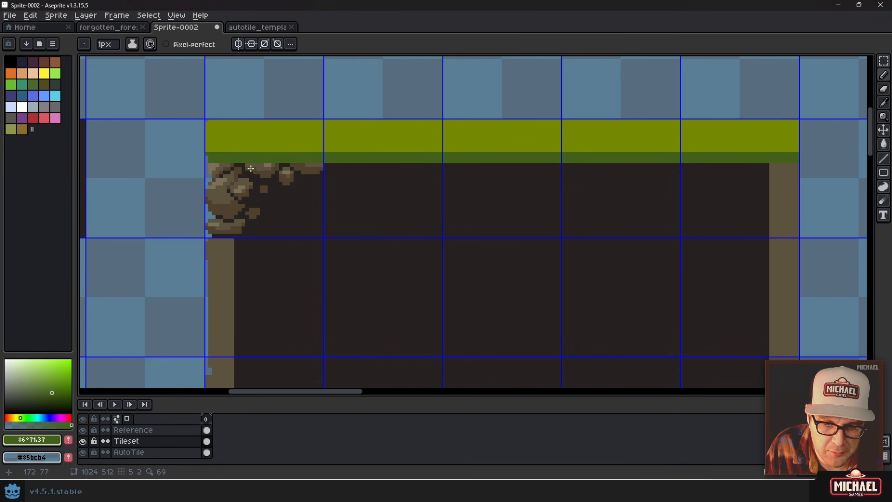
scroll(250, 172, up, 3)
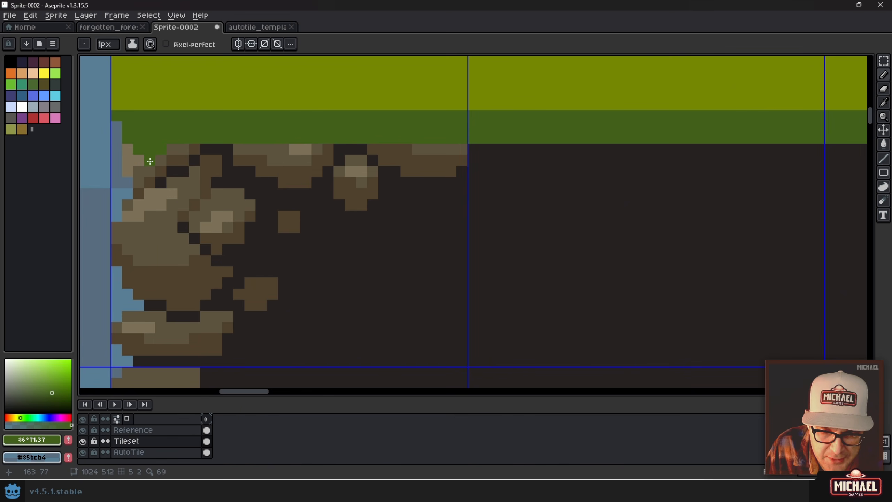
mouse_move(211, 140)
mouse_down()
mouse_move(223, 154)
mouse_move(233, 146)
mouse_move(233, 164)
mouse_move(253, 142)
mouse_move(238, 170)
mouse_up()
mouse_move(319, 137)
mouse_down()
mouse_move(336, 162)
mouse_move(362, 137)
mouse_move(339, 152)
mouse_move(389, 146)
mouse_move(407, 158)
mouse_move(428, 160)
mouse_up()
click(295, 150)
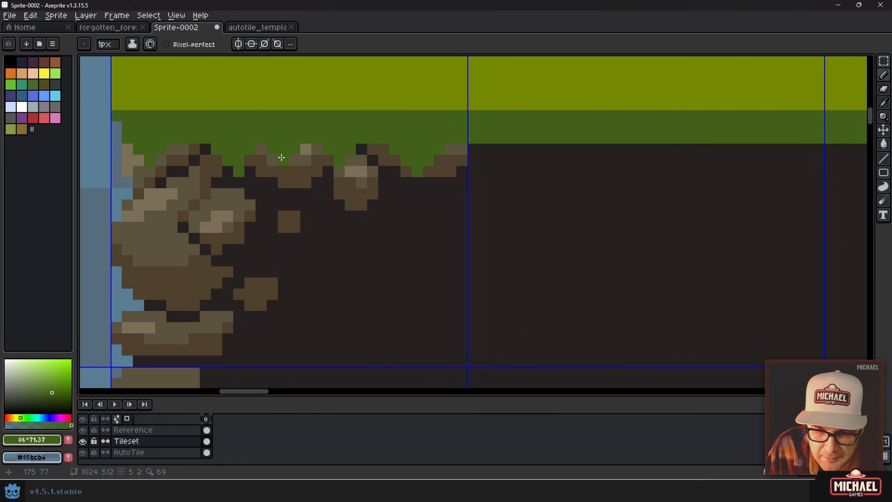
scroll(164, 165, down, 3)
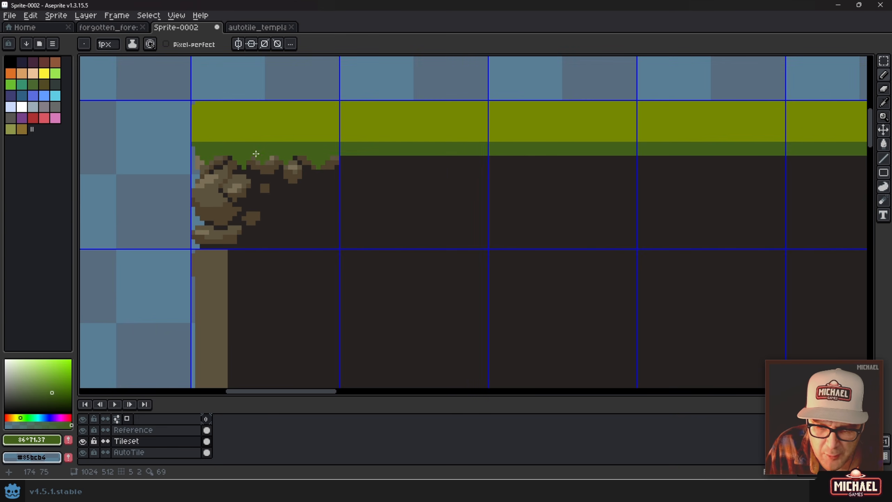
- Darken the light rock pixels directly under the corner tile's grass edge with the rock's dark brown (#4f412d)
scroll(232, 160, up, 4)
drag(232, 160, 376, 263)
alt+click(354, 217)
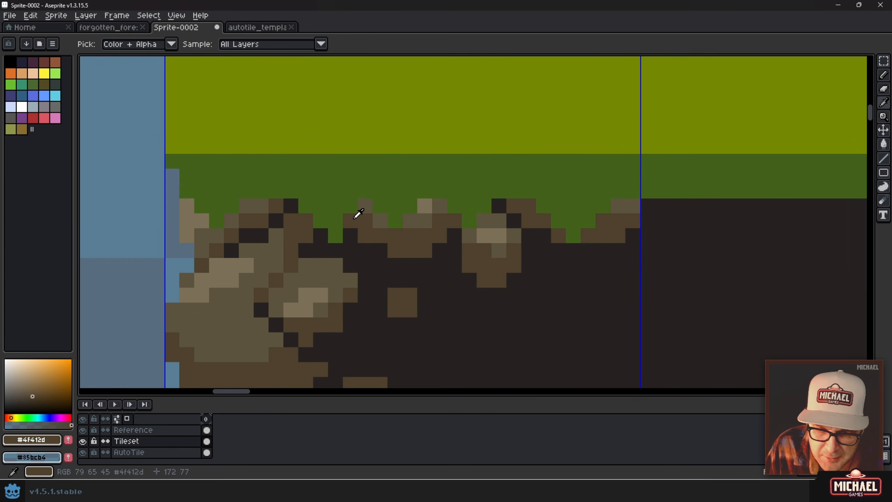
click(365, 208)
drag(407, 221, 423, 207)
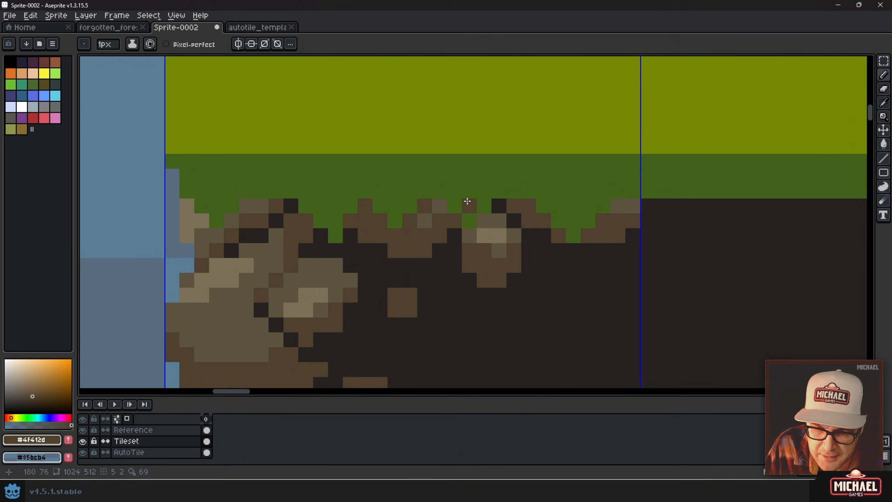
click(440, 206)
drag(482, 222, 474, 235)
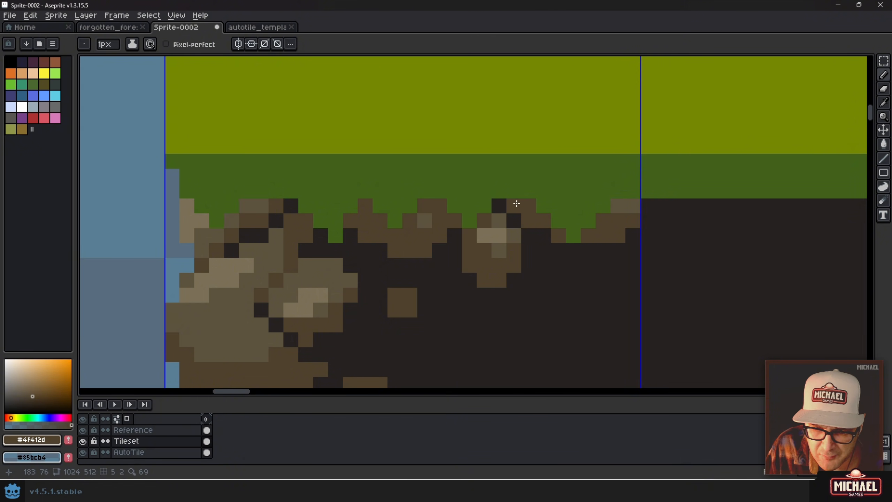
click(615, 206)
mouse_move(262, 206)
mouse_down()
mouse_move(217, 231)
mouse_move(186, 206)
mouse_up()
scroll(311, 215, down, 3)
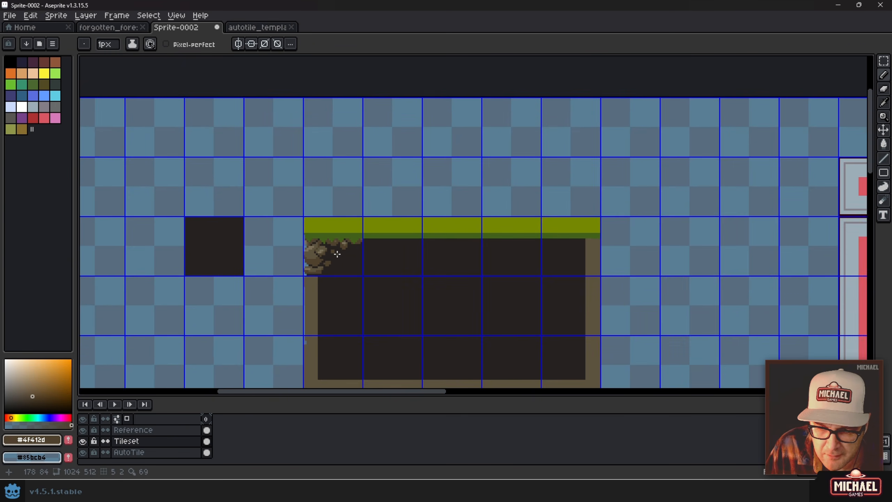
- Blend the grass green at reduced opacity over the dark green and sample the resulting midtone (#5a7310)
scroll(311, 215, up, 1)
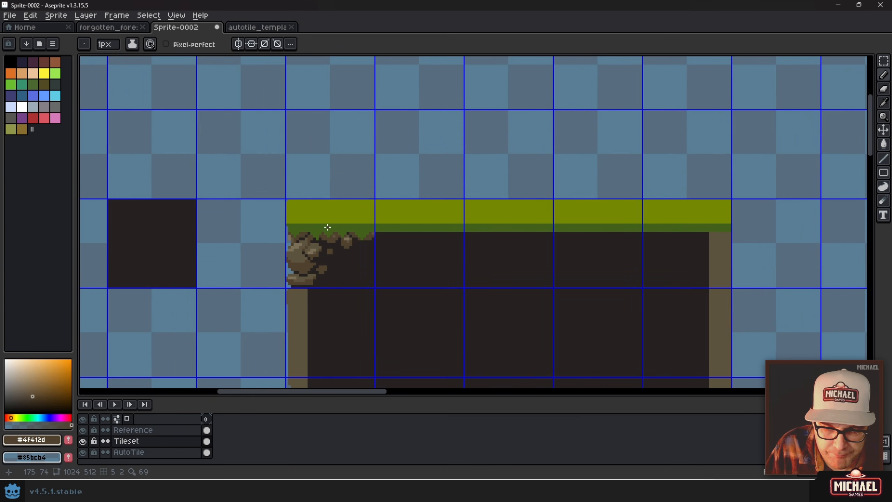
scroll(328, 236, up, 2)
key(i)
click(278, 218)
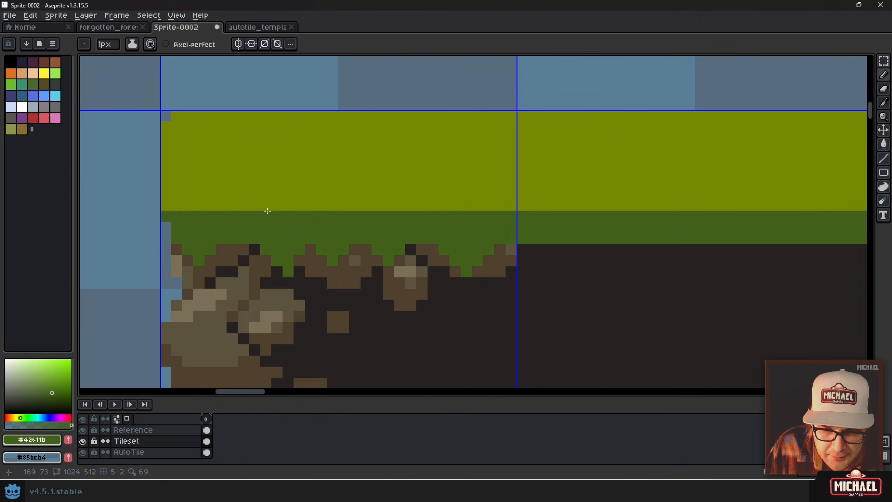
click(290, 184)
key(b)
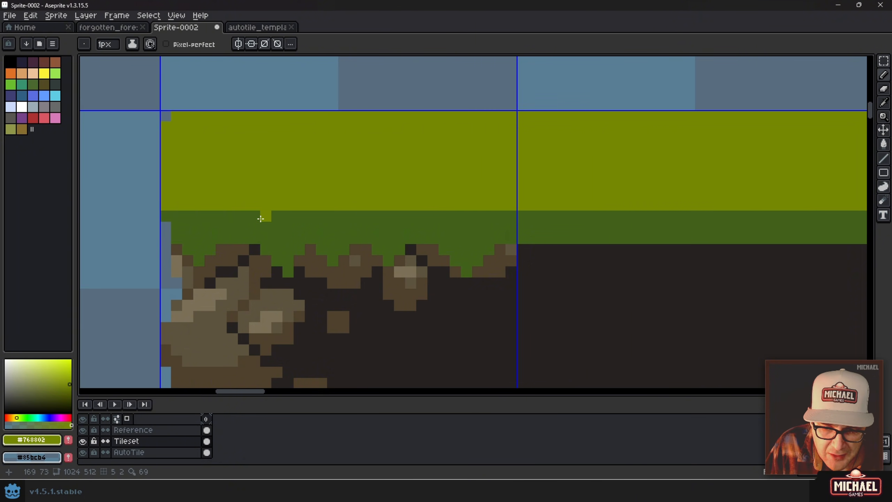
click(37, 425)
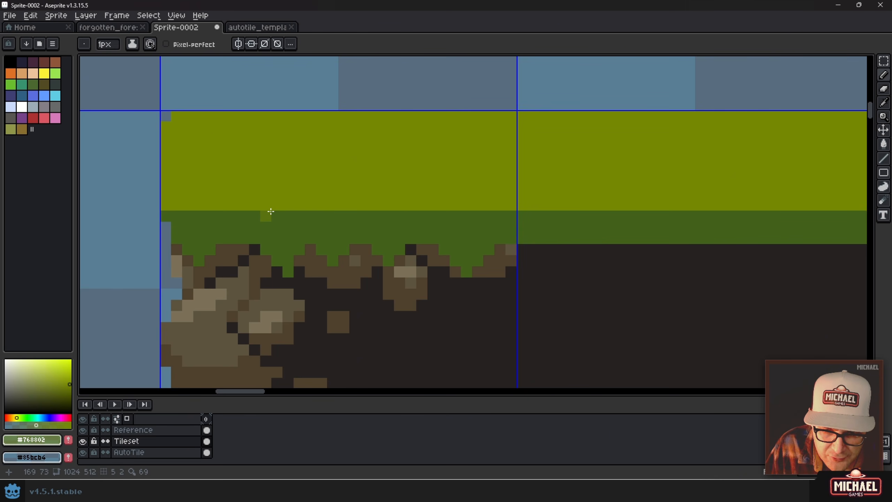
alt+click(199, 237)
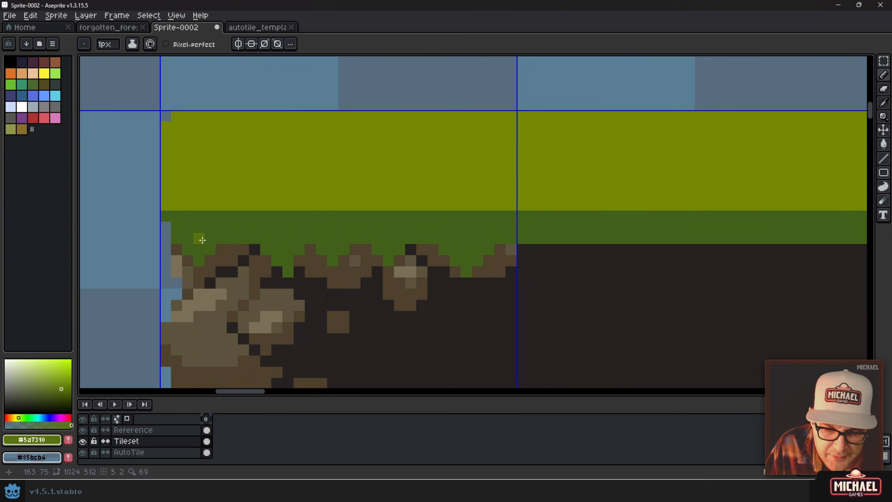
- Paint midtone green tufts along the boundary between the light and dark grass on the corner tile
drag(214, 219, 196, 217)
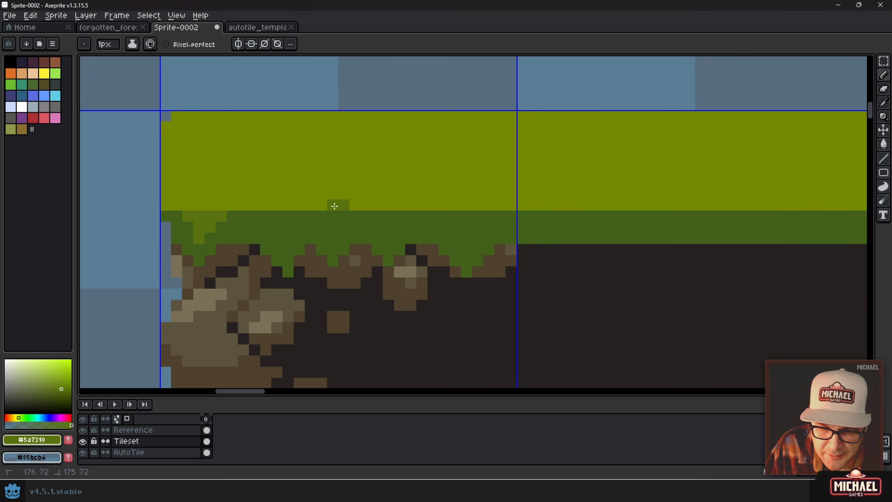
drag(322, 207, 314, 211)
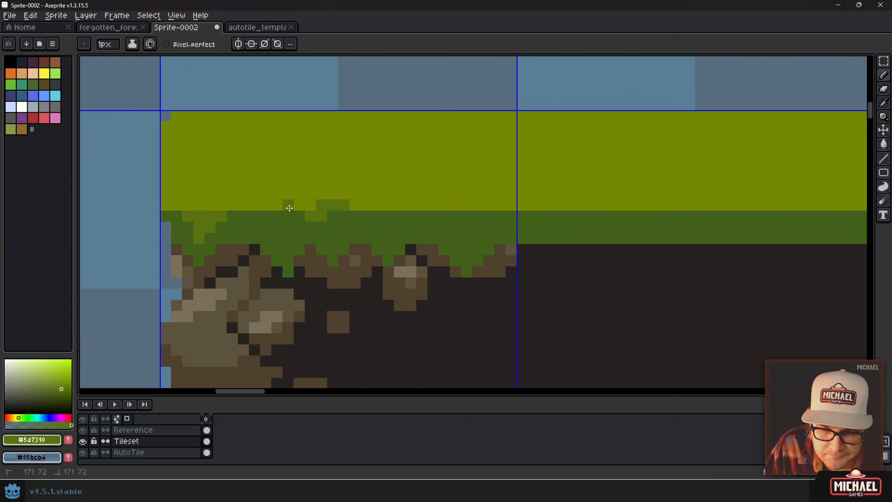
drag(289, 207, 267, 205)
mouse_move(422, 205)
mouse_down()
mouse_move(513, 204)
mouse_move(347, 221)
mouse_up()
- Draw a straight midtone green line above the dark band across the remaining top tiles
scroll(521, 199, down, 4)
scroll(347, 221, up, 1)
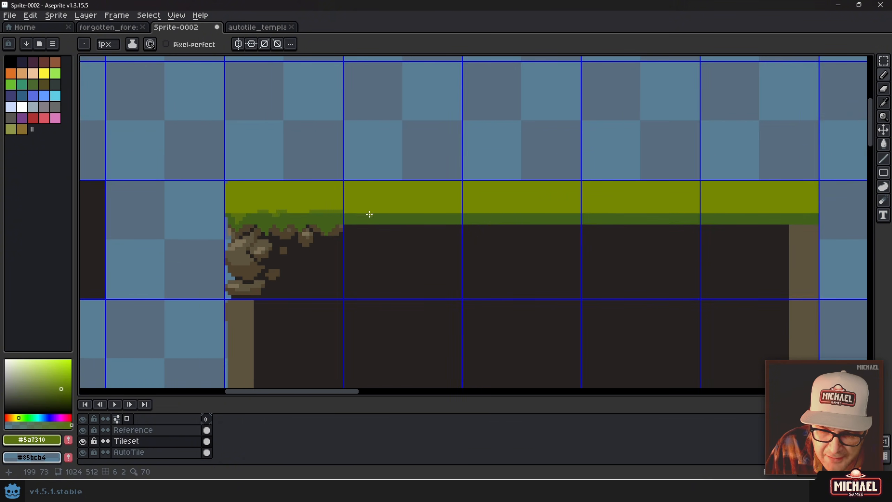
shift+click(817, 210)
- Add pointed midtone green tips reaching into the dark grass on the far half of the corner tile
scroll(351, 213, up, 4)
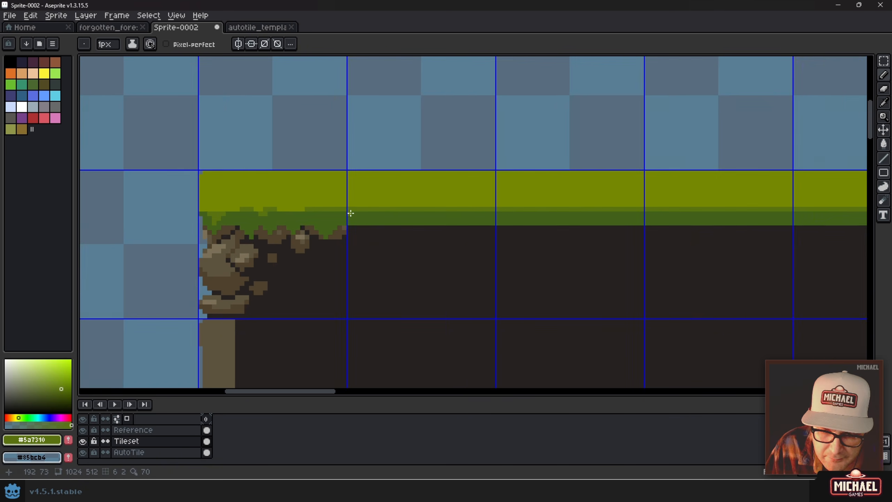
drag(342, 188, 427, 183)
click(386, 202)
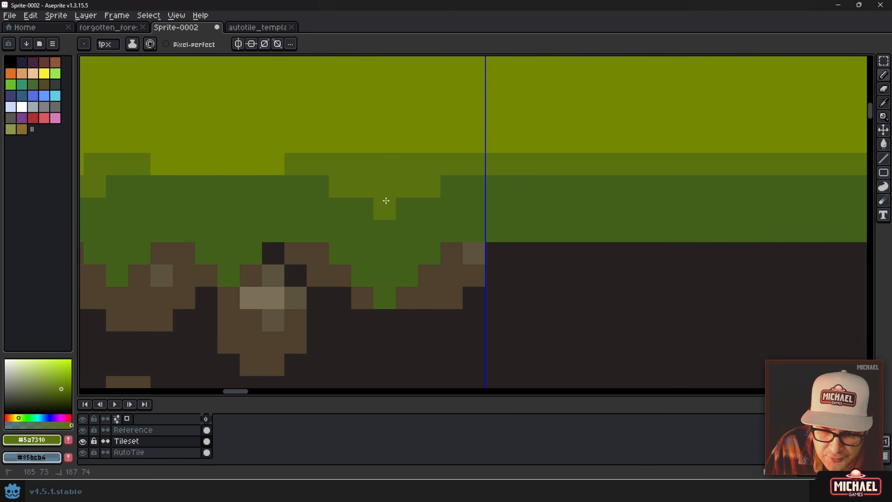
mouse_move(232, 201)
mouse_down()
mouse_move(399, 168)
mouse_move(374, 163)
mouse_move(373, 176)
mouse_up()
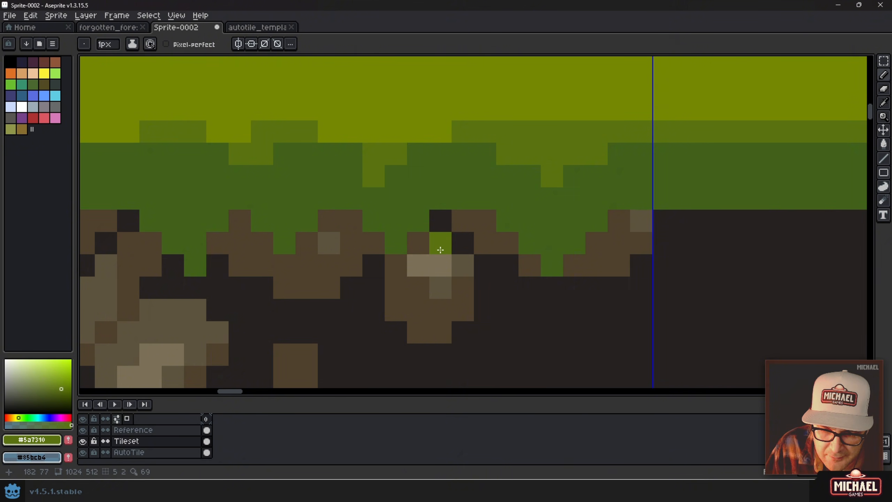
- Paint a small moss patch on the hanging rock in midtone green, shaded underneath with dark green
mouse_move(458, 247)
mouse_down()
mouse_move(454, 265)
mouse_move(479, 252)
mouse_move(477, 305)
mouse_move(488, 271)
mouse_move(494, 265)
mouse_move(500, 276)
mouse_move(519, 237)
mouse_move(504, 293)
mouse_move(487, 310)
mouse_move(456, 281)
mouse_up()
alt+click(530, 223)
scroll(455, 281, down, 3)
scroll(433, 268, up, 2)
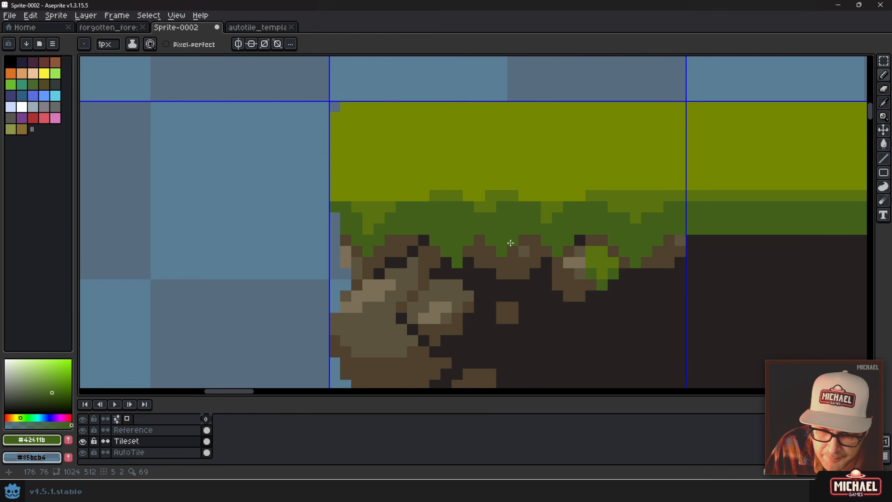
- Scatter midtone green (#5a7310) speckles over the corner tile's light grass and add a pixel along its lower boundary
alt+click(489, 204)
drag(424, 206, 405, 198)
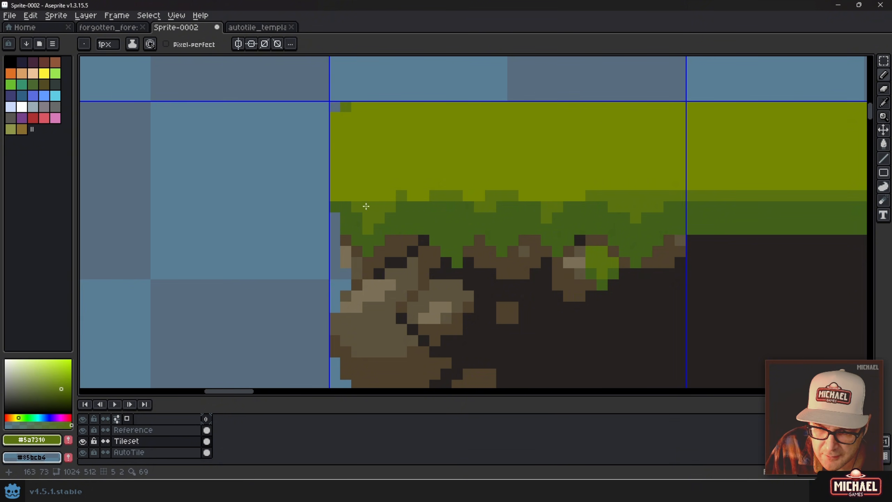
mouse_move(416, 120)
mouse_down()
mouse_move(434, 119)
mouse_move(435, 128)
mouse_up()
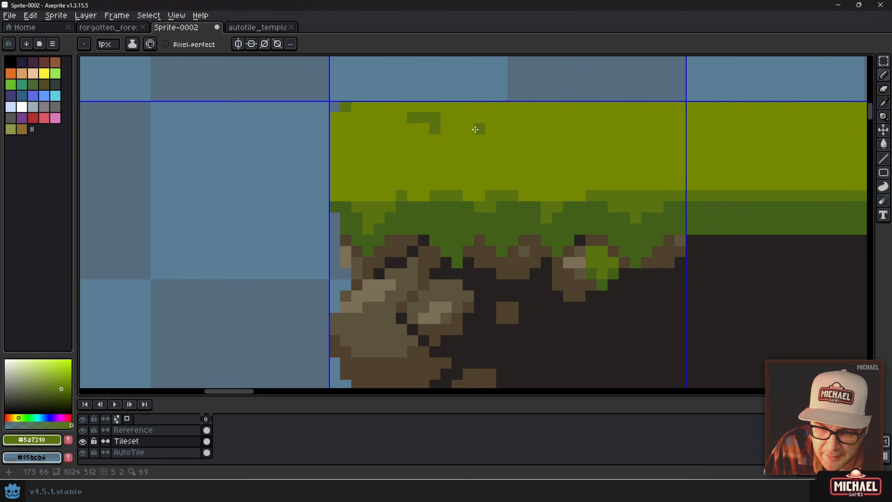
click(680, 117)
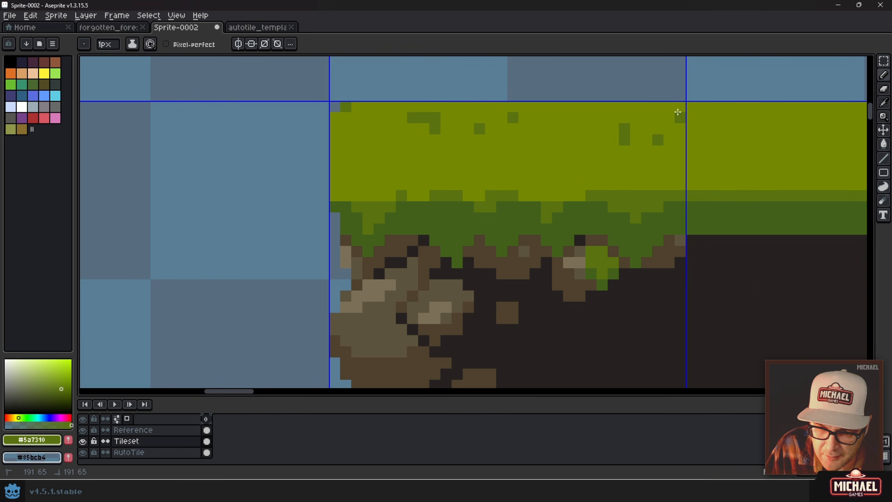
click(357, 150)
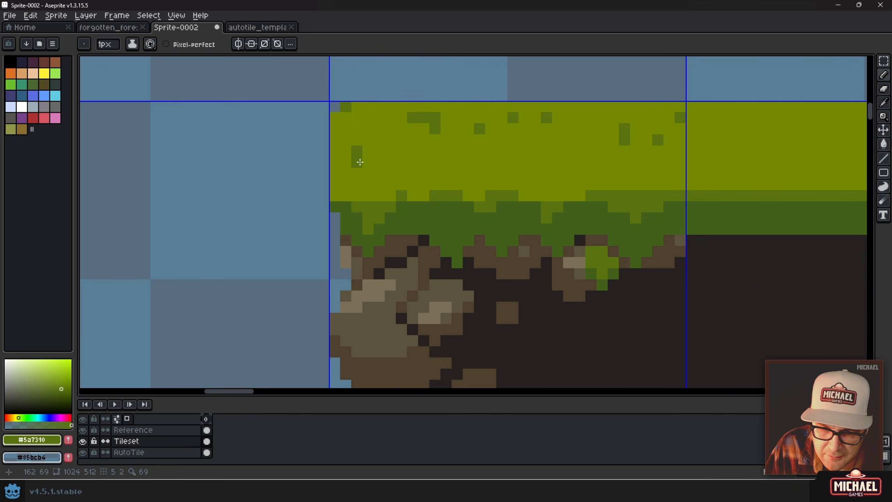
- Remove one pixel from the upper grass speckle with the light green and lengthen the speckle below it in midtone green
scroll(468, 118, down, 4)
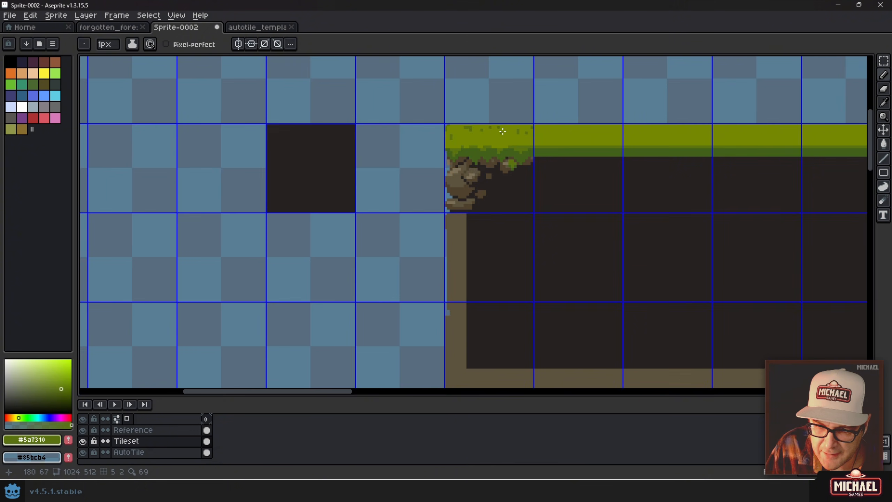
scroll(432, 136, up, 5)
alt+click(418, 135)
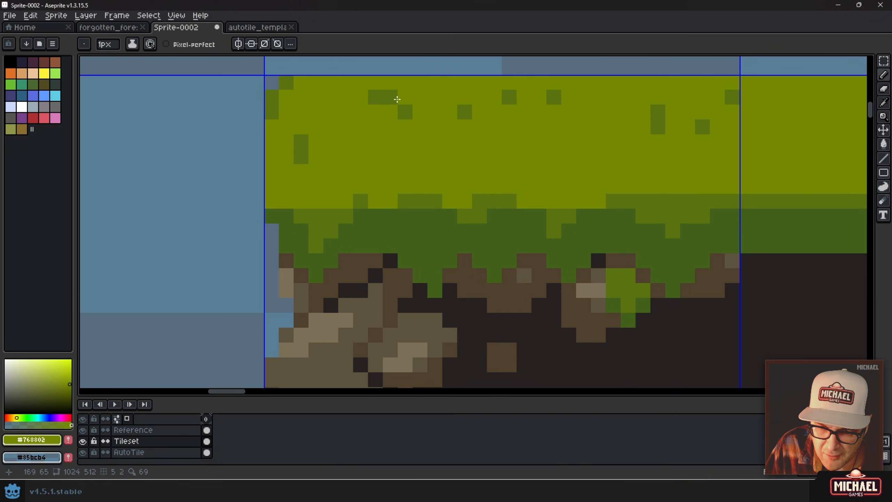
click(391, 96)
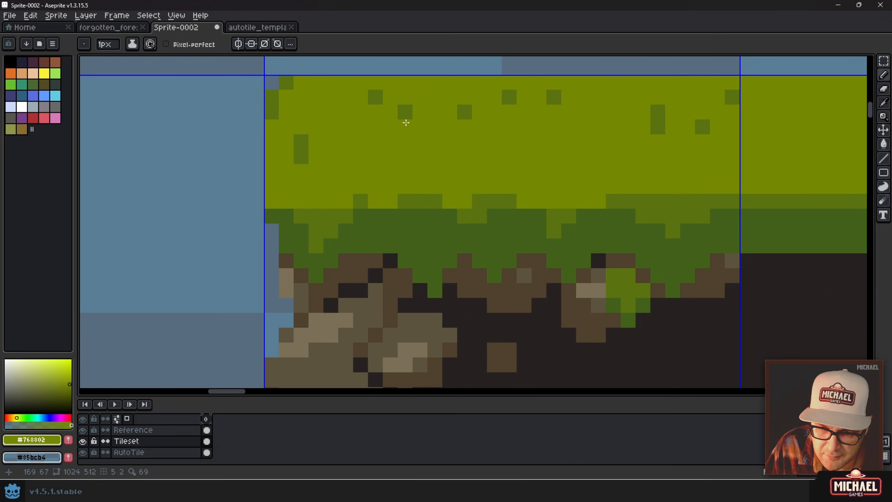
alt+click(405, 112)
click(405, 127)
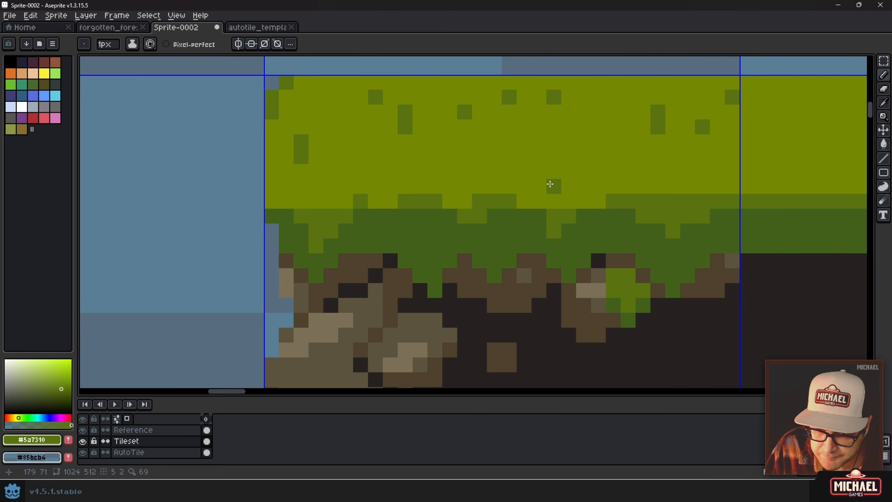
- Work the light green (#768802) down into the midtone tips of the corner tile's grass and add a midtone pixel along the boundary
key(alt)
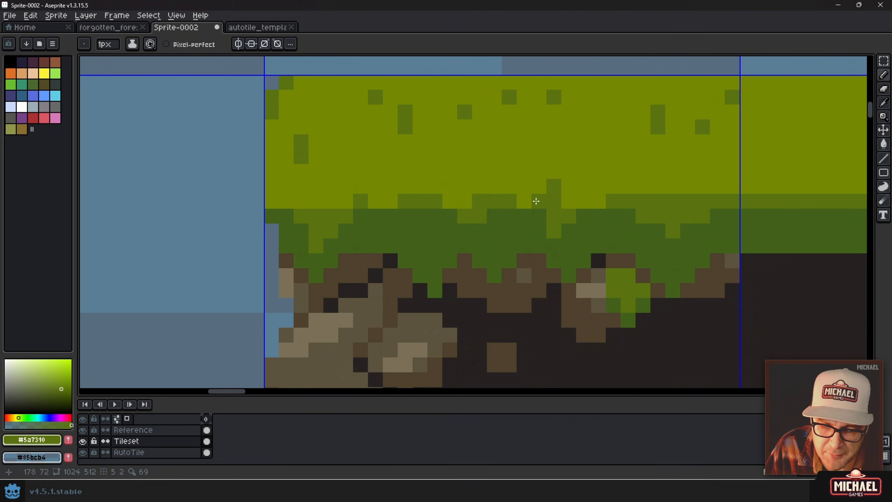
click(536, 201)
alt+click(537, 225)
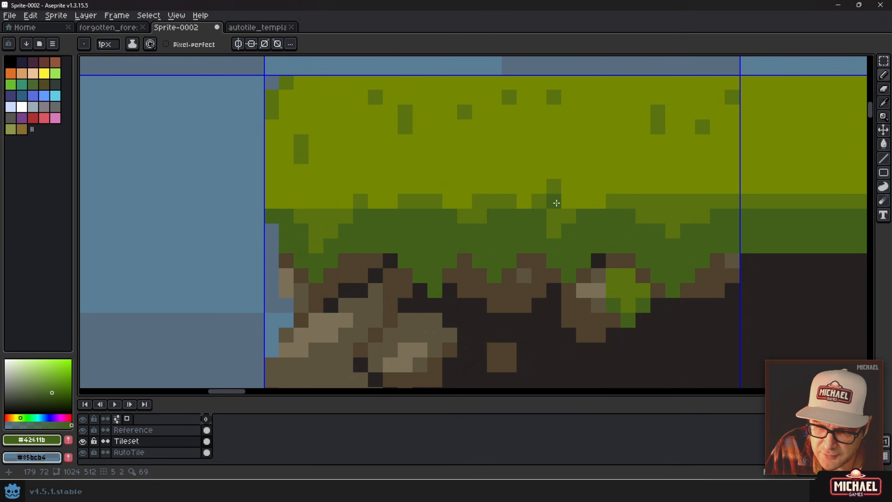
alt+click(563, 199)
click(582, 213)
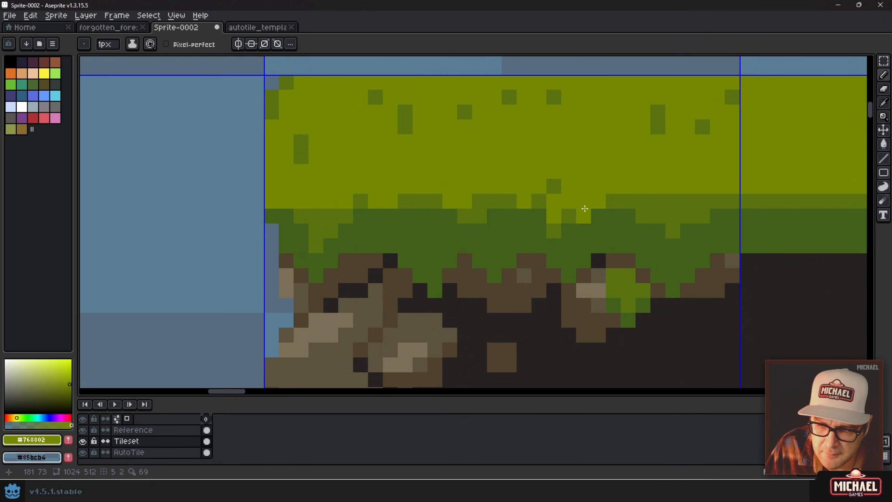
scroll(614, 225, down, 4)
scroll(438, 240, up, 3)
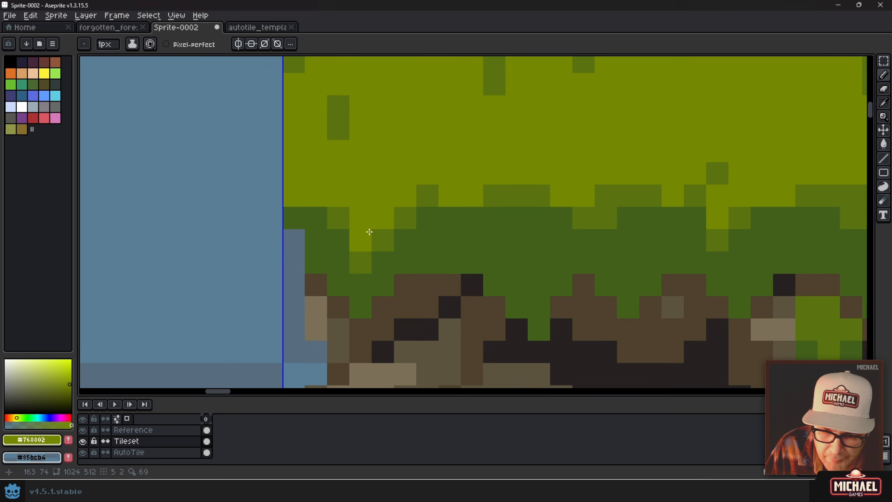
scroll(379, 220, down, 3)
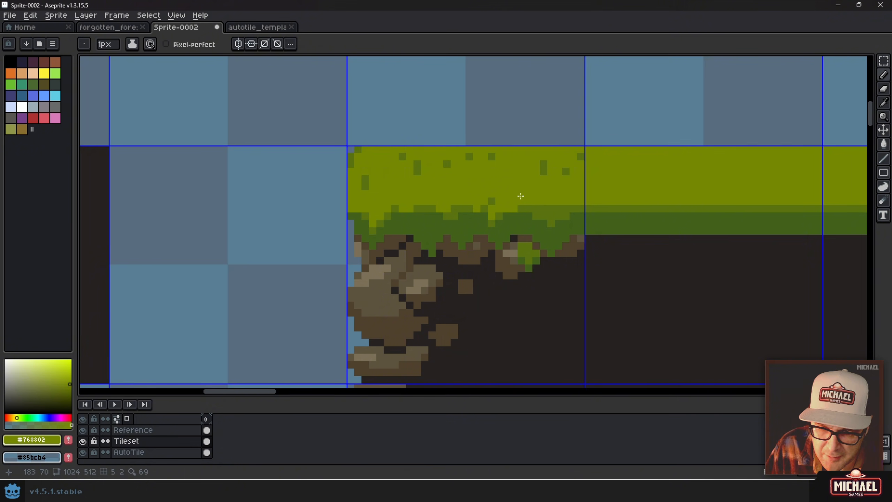
drag(549, 207, 538, 209)
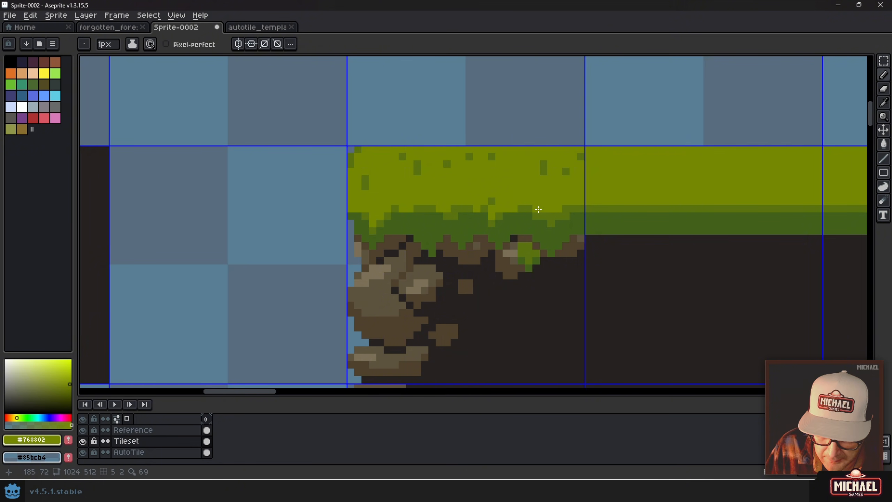
scroll(562, 208, down, 3)
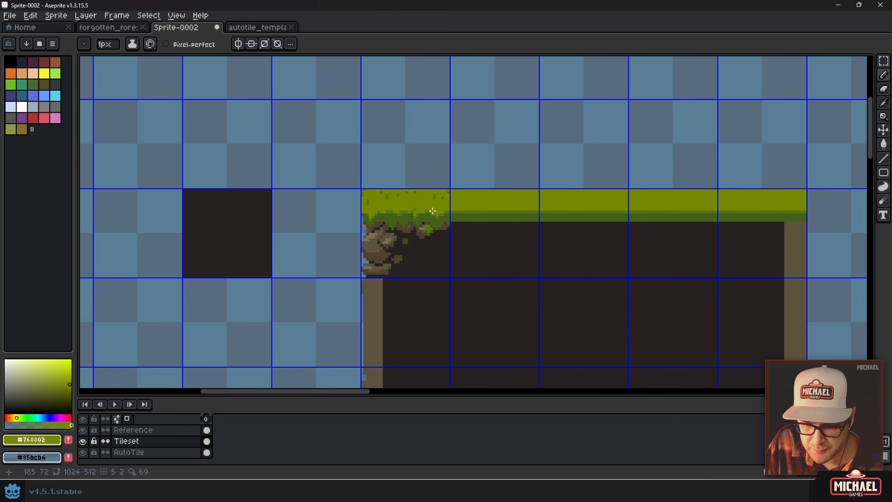
scroll(419, 199, up, 1)
scroll(425, 219, up, 3)
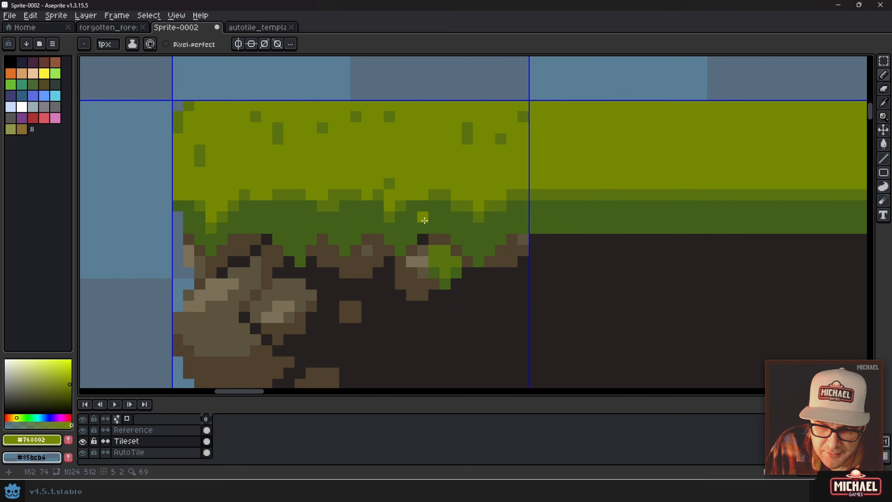
scroll(425, 218, down, 2)
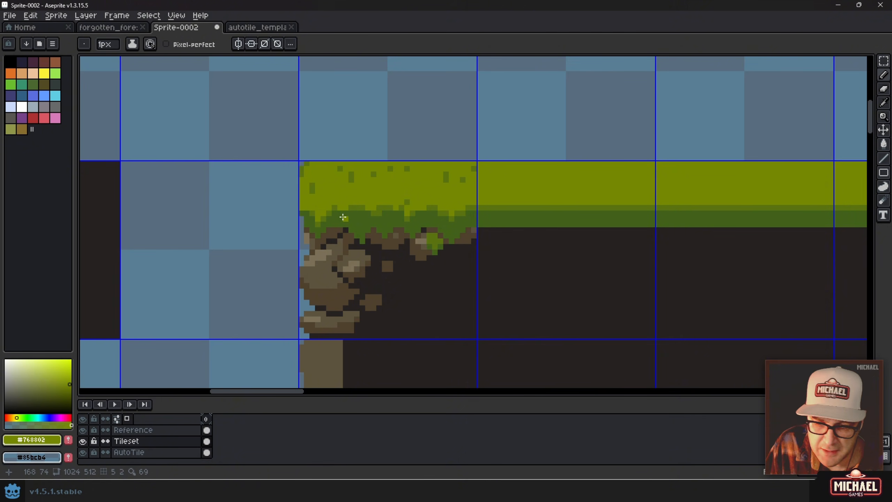
- Paint a small midtone green (#5a7310) tip reaching into the dark grass between the outer tip and the tile's middle
scroll(343, 217, up, 3)
alt+click(373, 208)
click(329, 248)
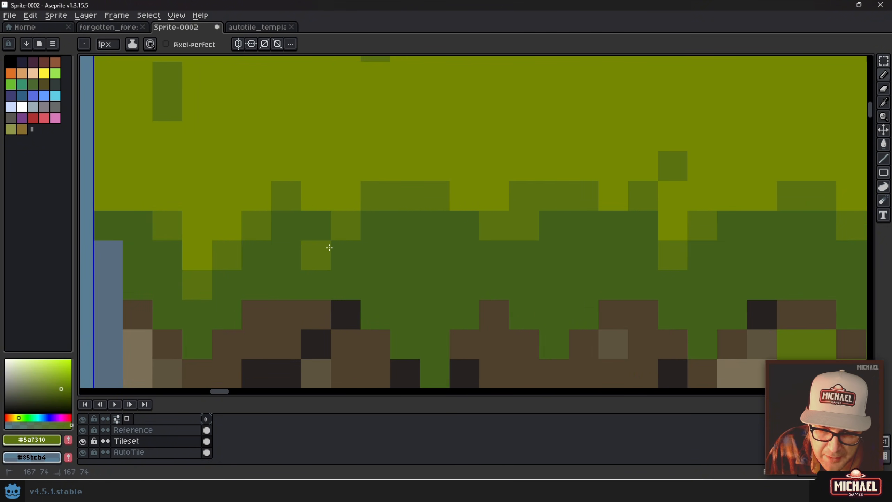
click(315, 233)
click(291, 225)
scroll(404, 253, down, 4)
scroll(416, 262, up, 2)
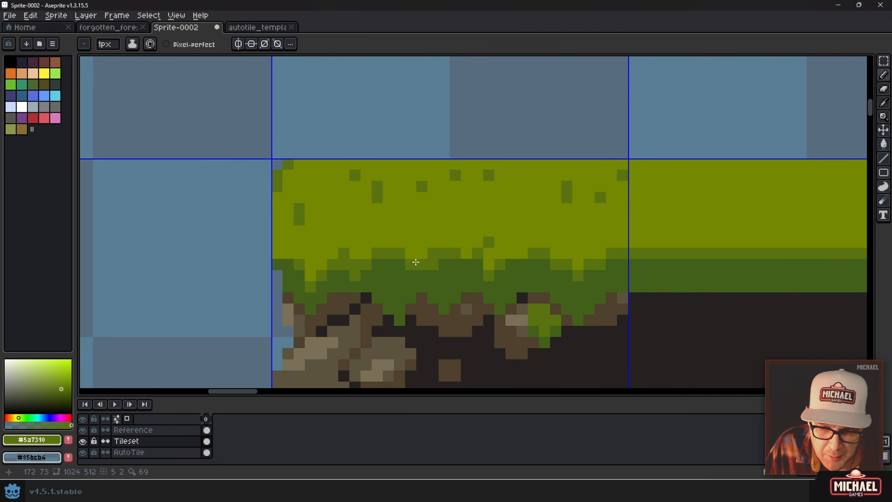
- Mix a brighter highlight green (#92a70f) by painting semi-transparent yellow-green over the light grass and sampling the blended pixel
drag(416, 262, 313, 196)
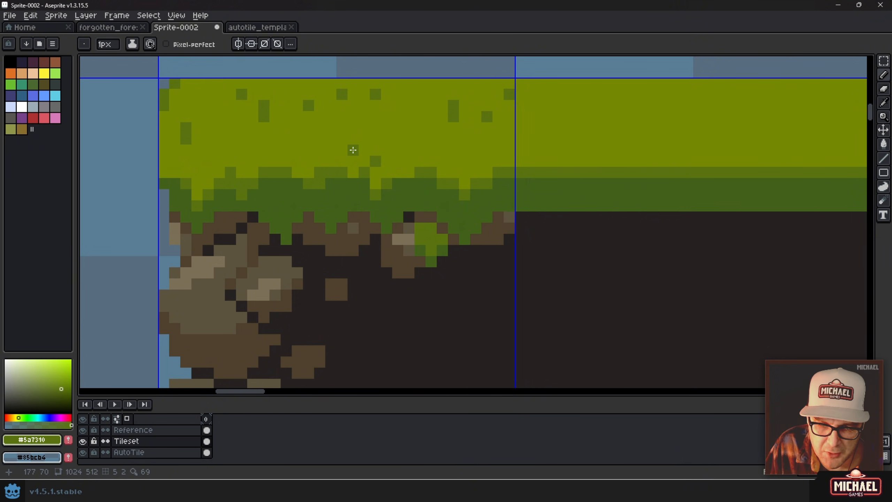
alt+click(286, 151)
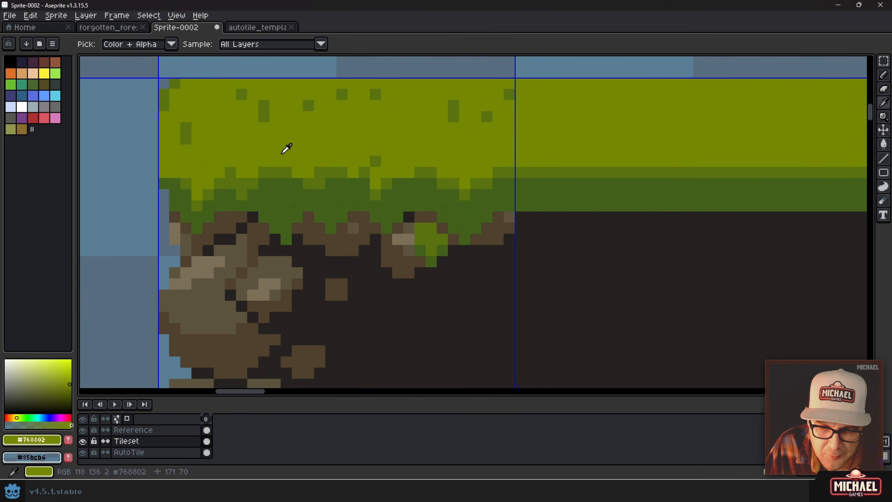
click(60, 370)
drag(63, 366, 56, 364)
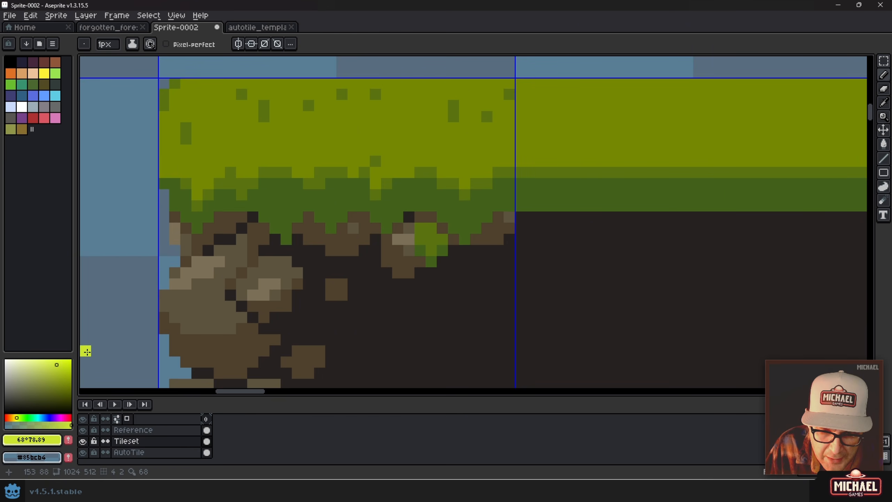
drag(60, 366, 58, 362)
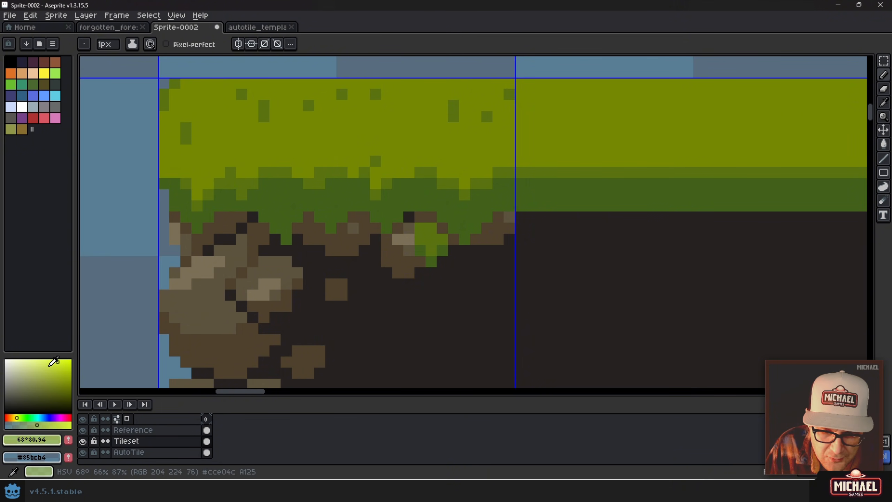
click(25, 425)
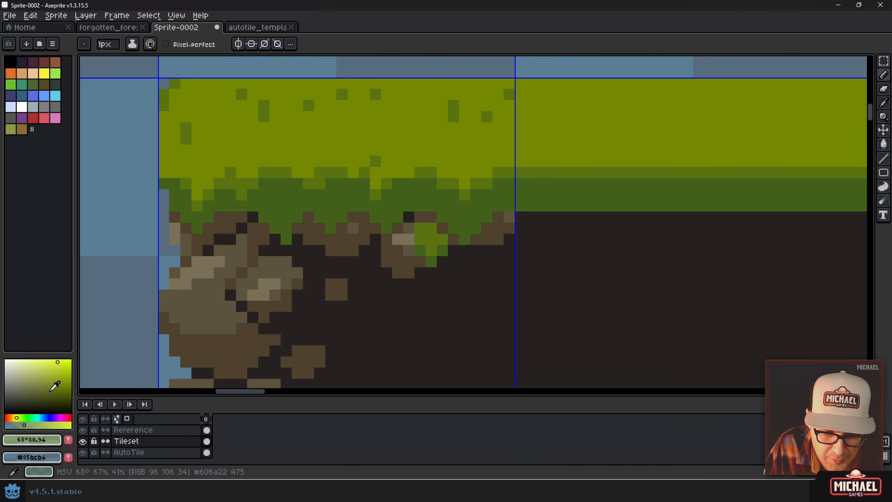
click(241, 173)
key(alt)
- Paint short #92a70f highlight segments just above the lower boundary of the corner tile's light grass
click(245, 168)
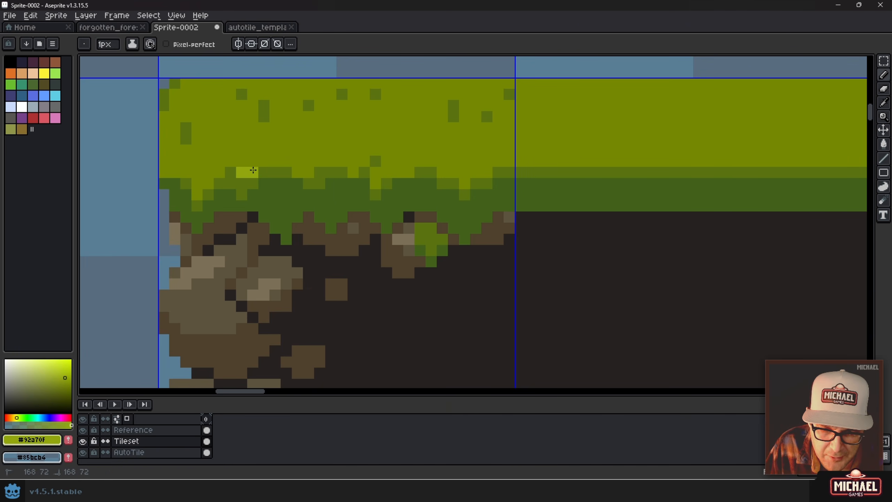
click(253, 172)
drag(263, 161, 303, 161)
click(319, 161)
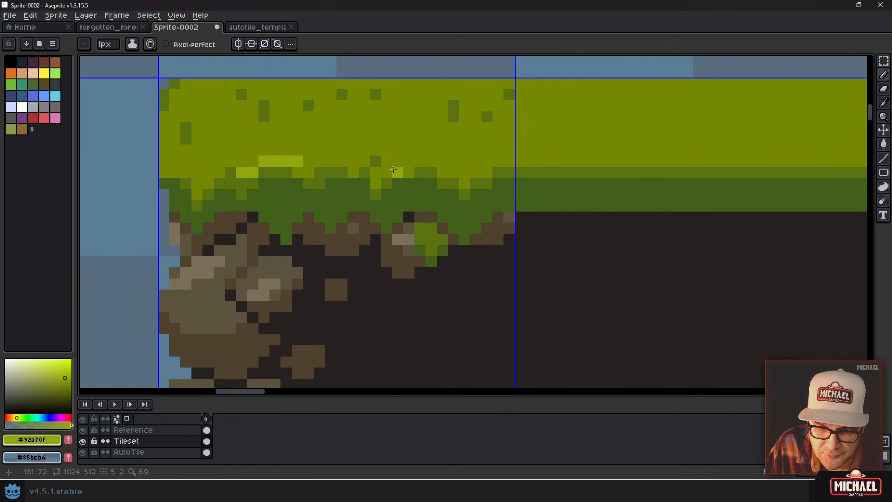
click(409, 172)
drag(446, 168, 453, 168)
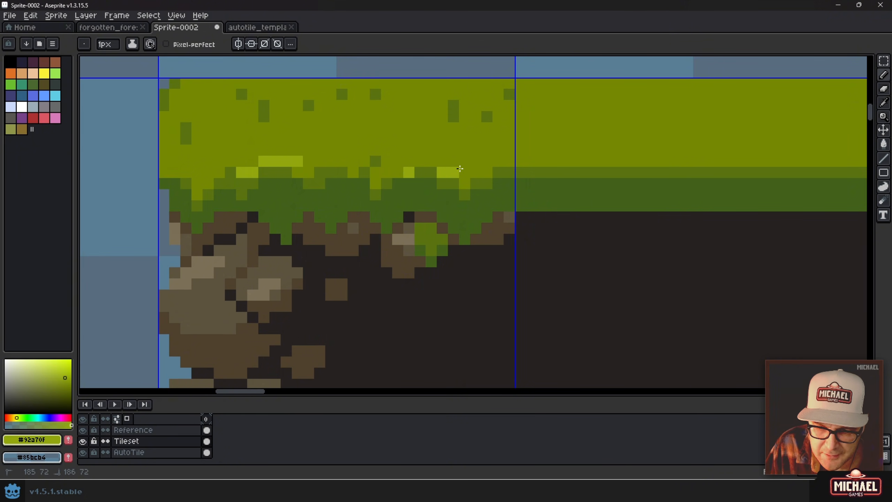
click(475, 170)
- Draw a straight one-pixel highlight line above the midtone band across all the plain top grass tiles to their far end
scroll(619, 170, down, 3)
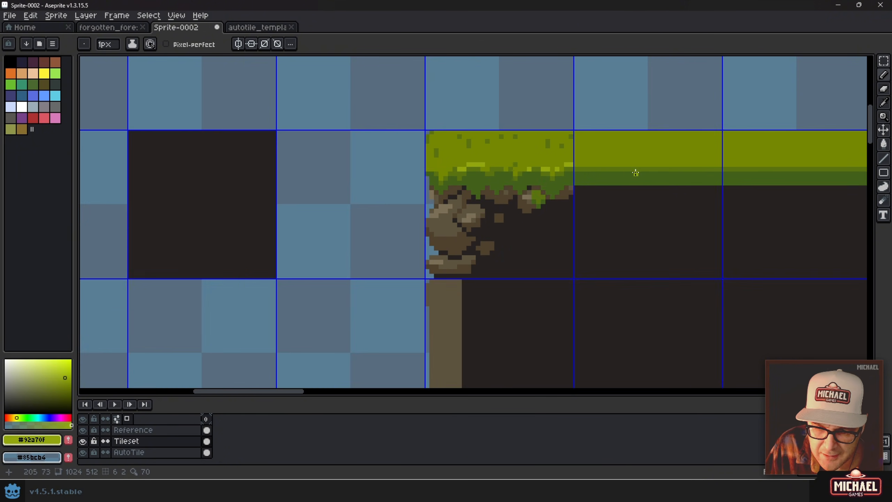
drag(639, 176, 309, 213)
key(shift)
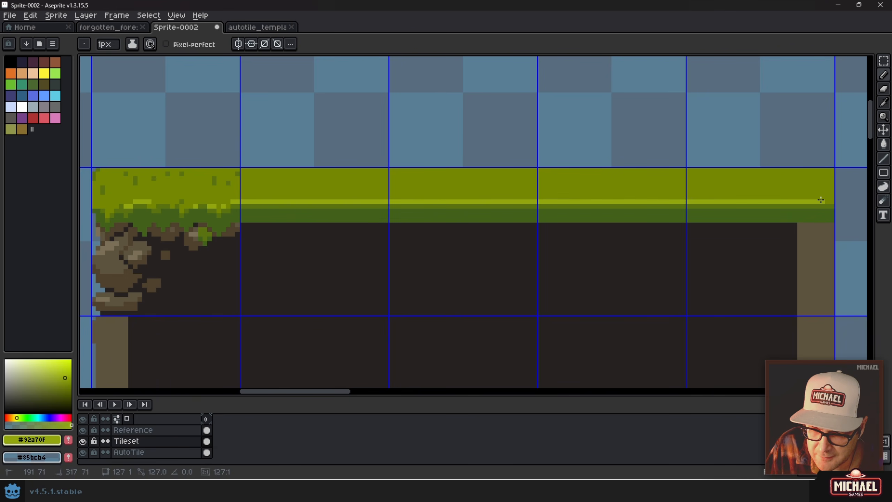
shift+click(831, 200)
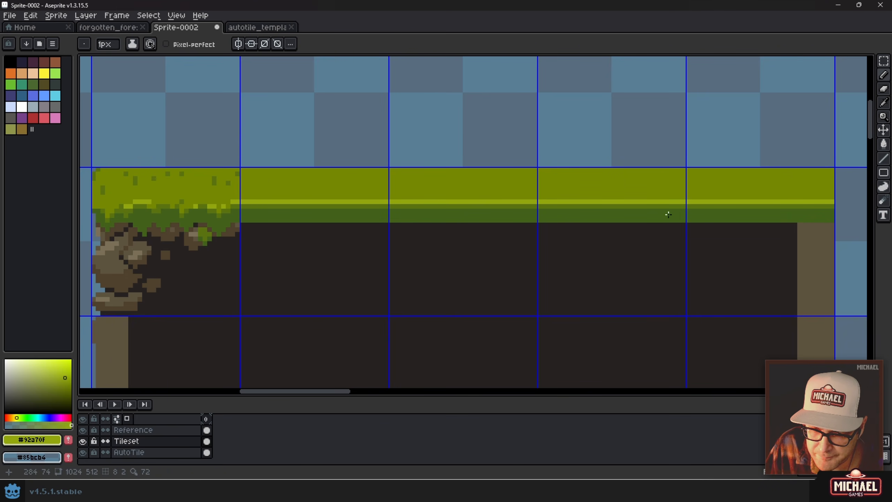
- Extend the highlight into an uneven band across the corner tile's grass, arching upward past the middle, and trim stray pixels with light green
scroll(444, 240, down, 6)
scroll(393, 243, up, 2)
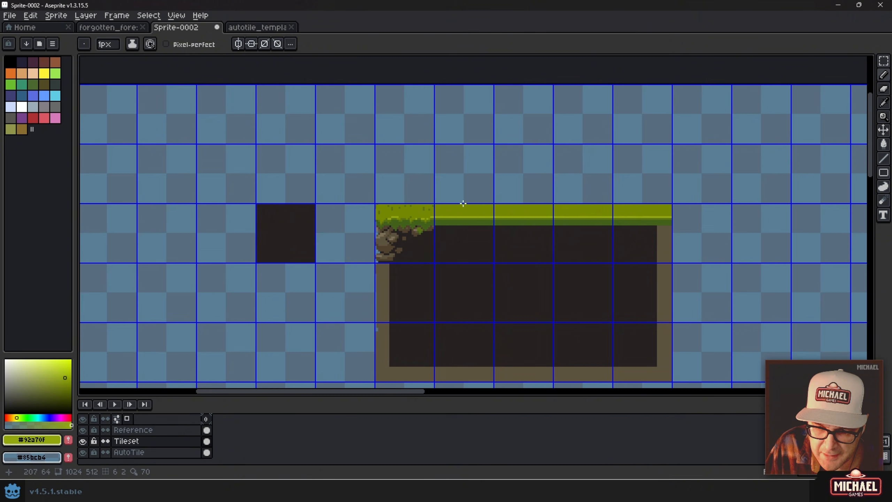
scroll(435, 225, up, 3)
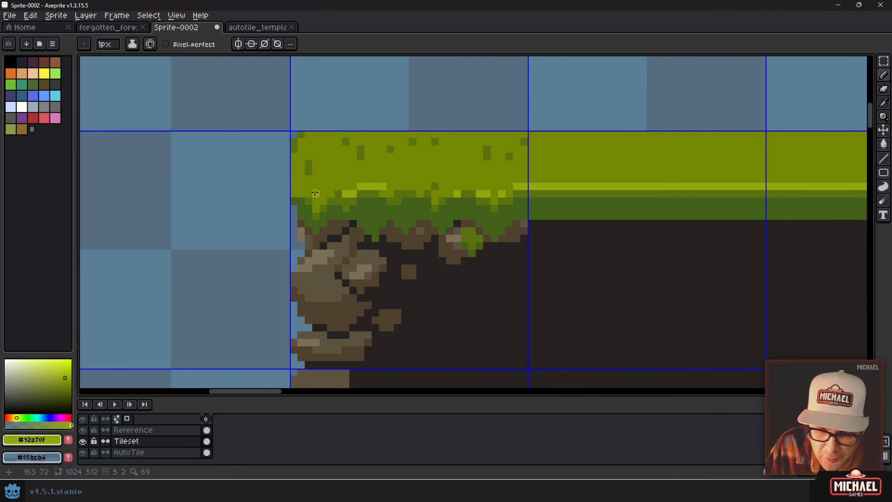
scroll(307, 189, up, 2)
mouse_move(279, 175)
mouse_down()
mouse_move(265, 180)
mouse_move(309, 198)
mouse_move(340, 194)
mouse_up()
mouse_move(382, 174)
mouse_down()
mouse_move(440, 175)
mouse_move(366, 168)
mouse_move(301, 207)
mouse_move(399, 186)
mouse_move(433, 199)
mouse_move(395, 165)
mouse_move(420, 190)
mouse_move(428, 177)
mouse_move(482, 175)
mouse_move(537, 157)
mouse_move(550, 172)
mouse_move(586, 177)
mouse_move(601, 196)
mouse_move(586, 194)
mouse_move(676, 164)
mouse_move(535, 216)
mouse_up()
alt+click(294, 204)
alt+click(432, 179)
click(397, 159)
scroll(495, 170, down, 3)
scroll(562, 163, up, 3)
click(586, 194)
click(622, 178)
scroll(662, 160, down, 3)
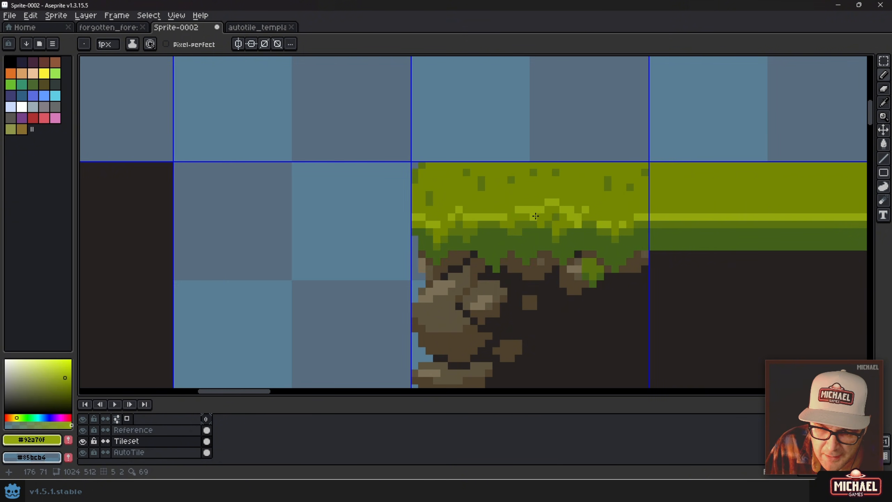
- Add short vertical highlight blades in #92a70f, two pixels tall, scattered over the upper part of the corner tile's light grass
scroll(535, 217, up, 2)
click(349, 113)
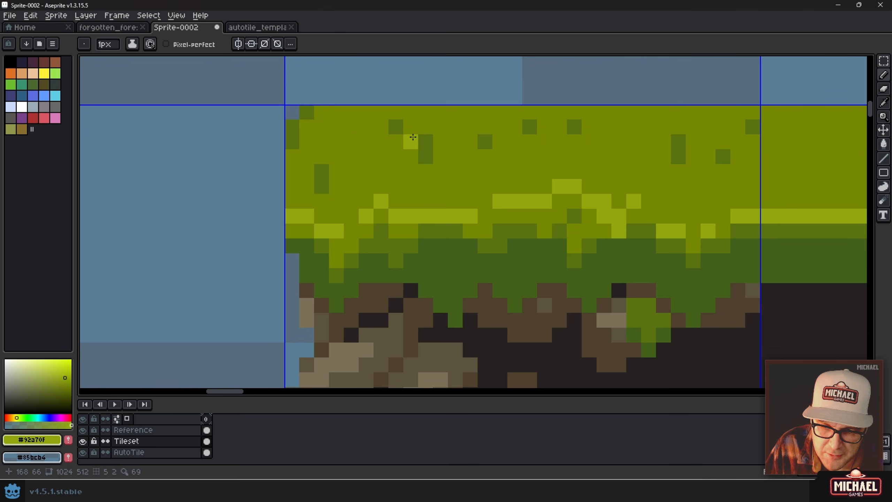
click(470, 142)
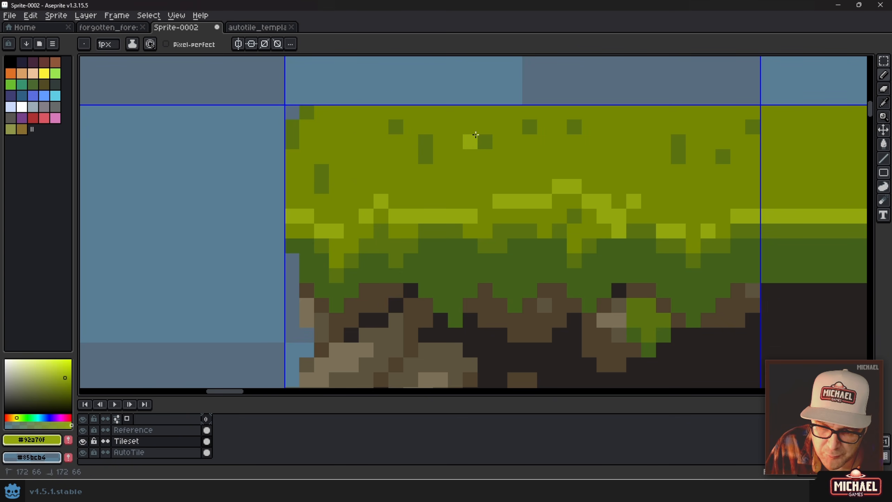
click(649, 142)
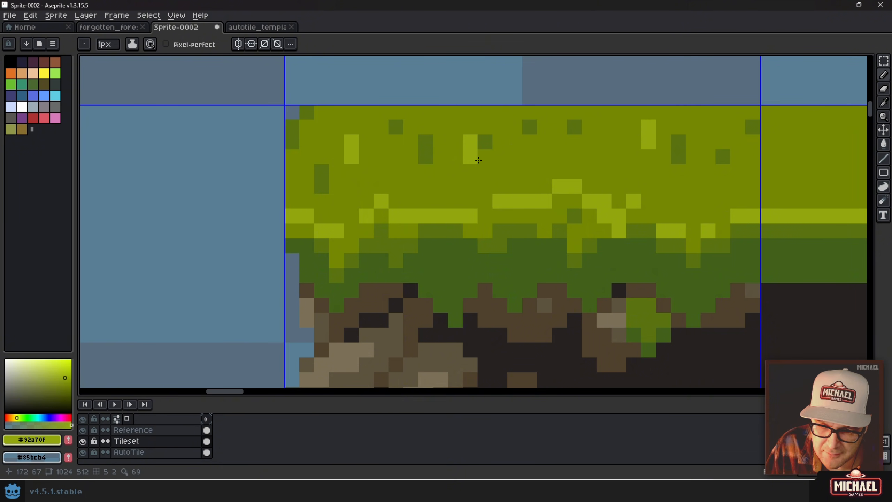
scroll(520, 170, down, 2)
drag(622, 168, 623, 161)
scroll(562, 178, down, 2)
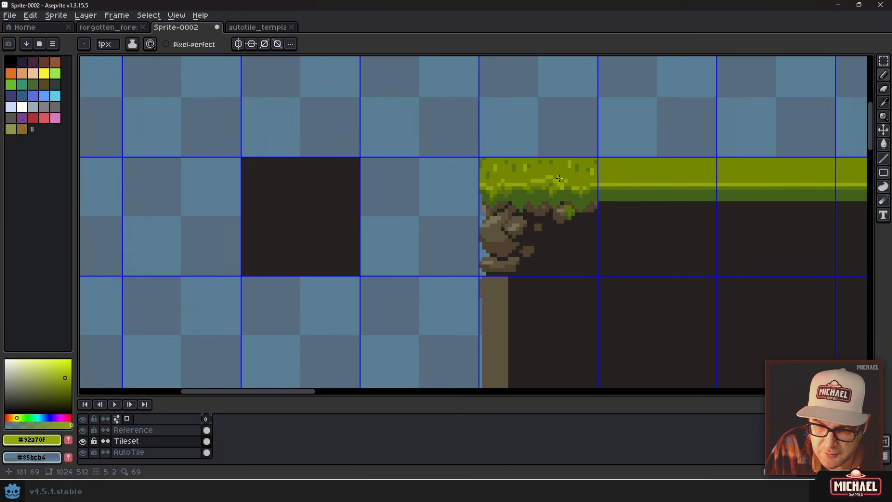
- Hide the grid to check the shaded corner tile against the plain grass strip, and switch to the Rectangular Marquee tool
mouse_move(562, 195)
mouse_down()
mouse_move(422, 215)
mouse_move(448, 213)
mouse_up()
drag(418, 244, 305, 208)
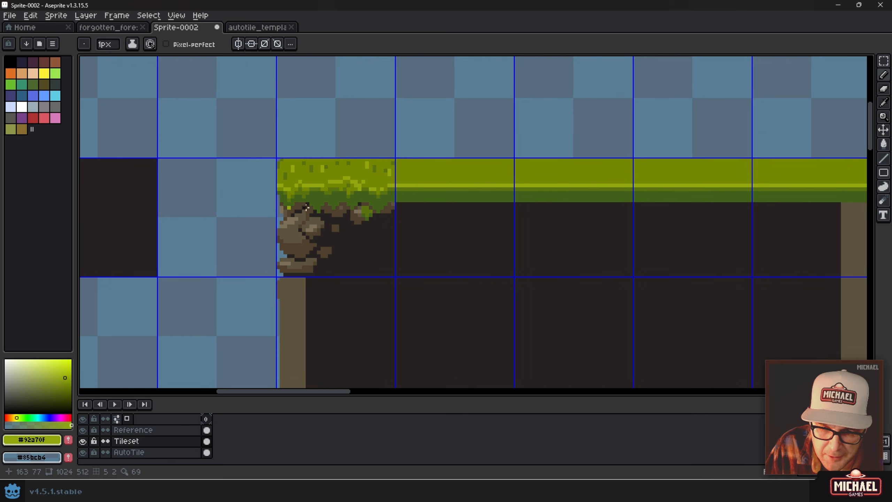
key(ctrl+apostrophe)
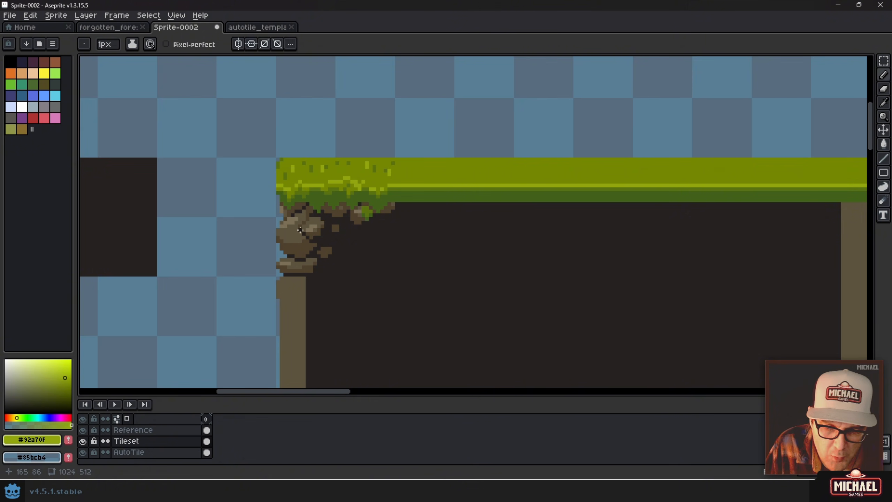
scroll(395, 210, down, 1)
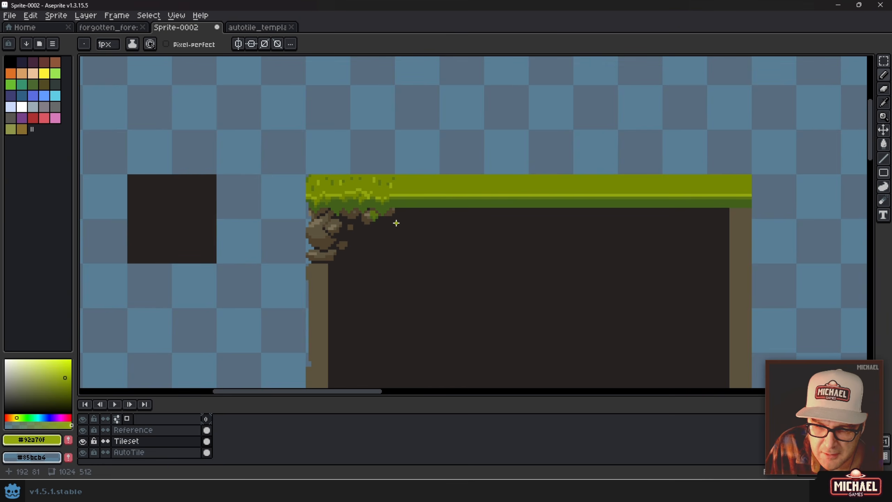
drag(292, 150, 282, 145)
drag(334, 202, 240, 169)
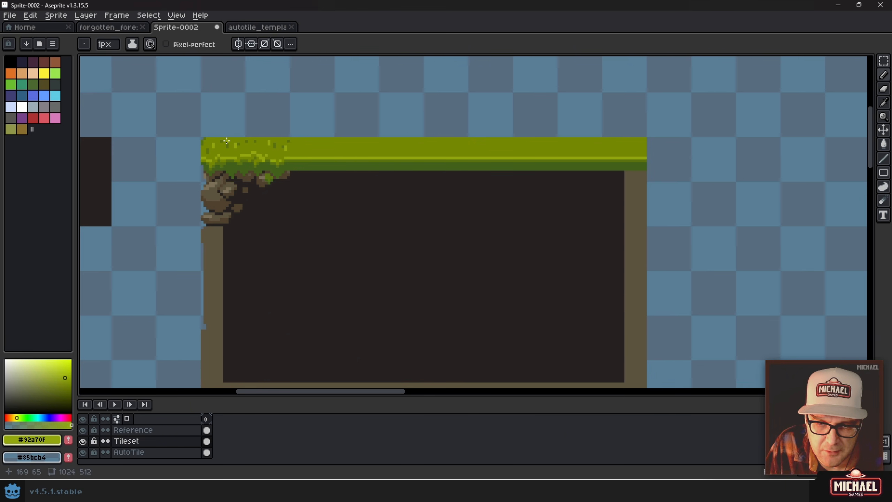
scroll(235, 141, up, 3)
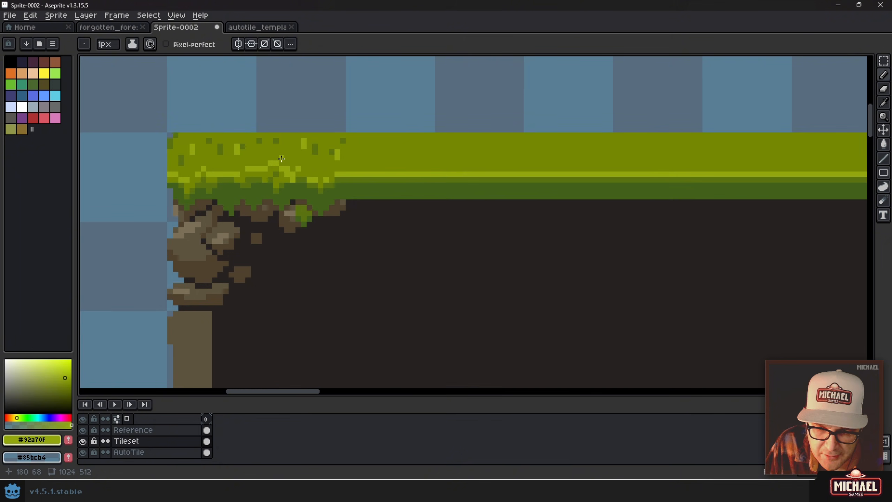
key(m)
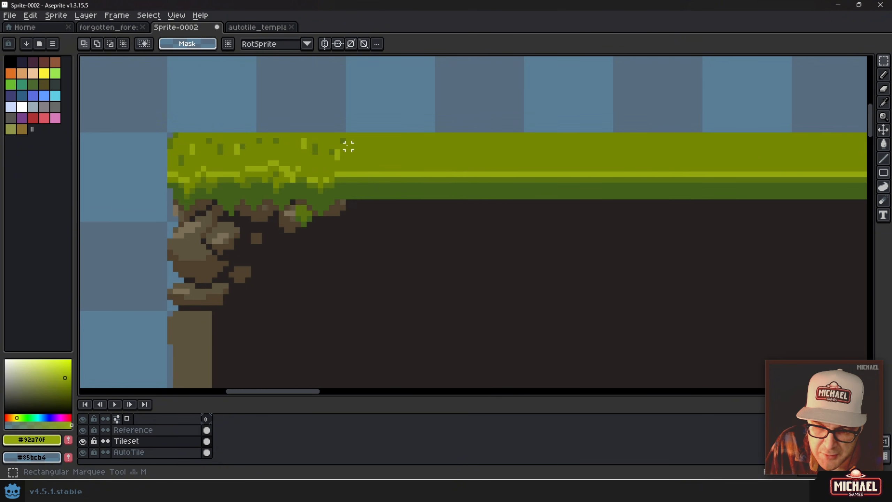
- Show the grid and copy the corner tile's inner 19 by 21 pixel grass-and-rock section into the matching spot of the next three top tiles
key(ctrl+apostrophe)
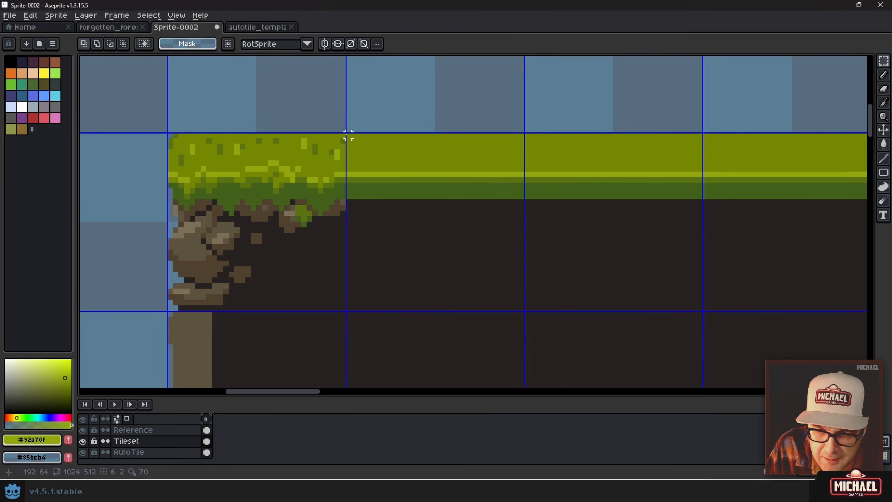
drag(343, 135, 246, 249)
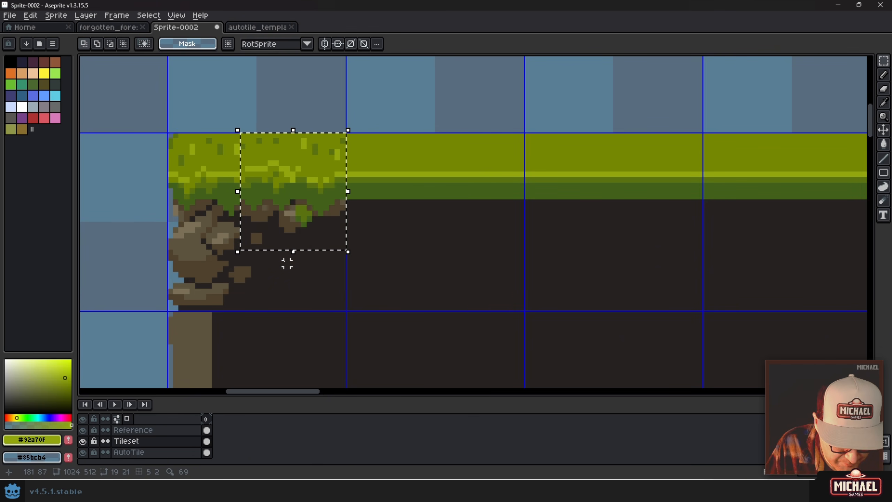
drag(316, 197, 489, 196)
drag(572, 230, 333, 220)
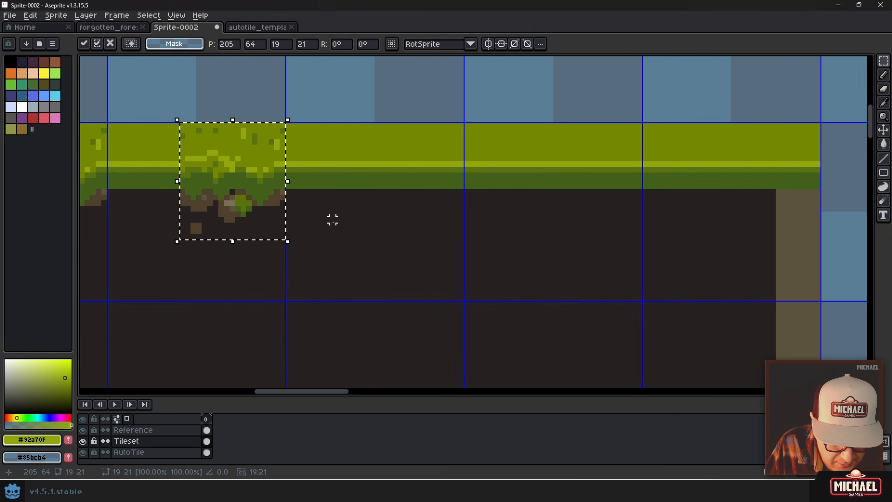
key(ctrl+v)
drag(492, 192, 575, 179)
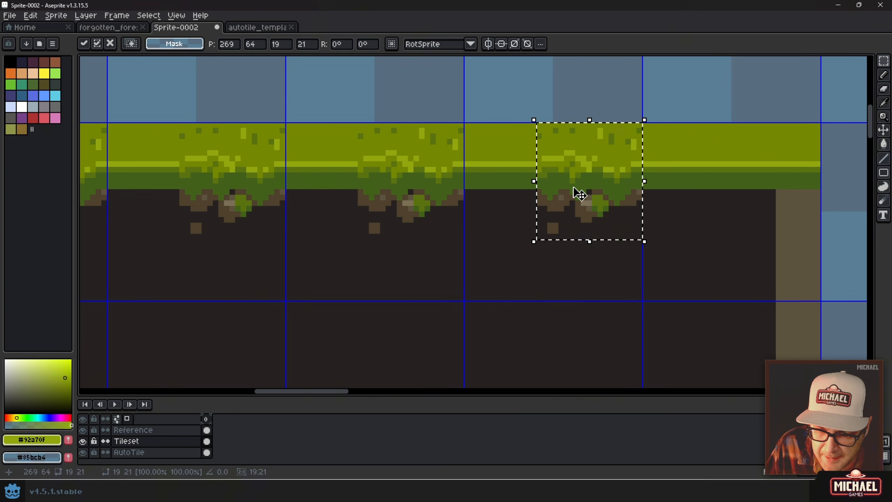
click(520, 208)
scroll(443, 202, down, 1)
scroll(519, 202, left, 2)
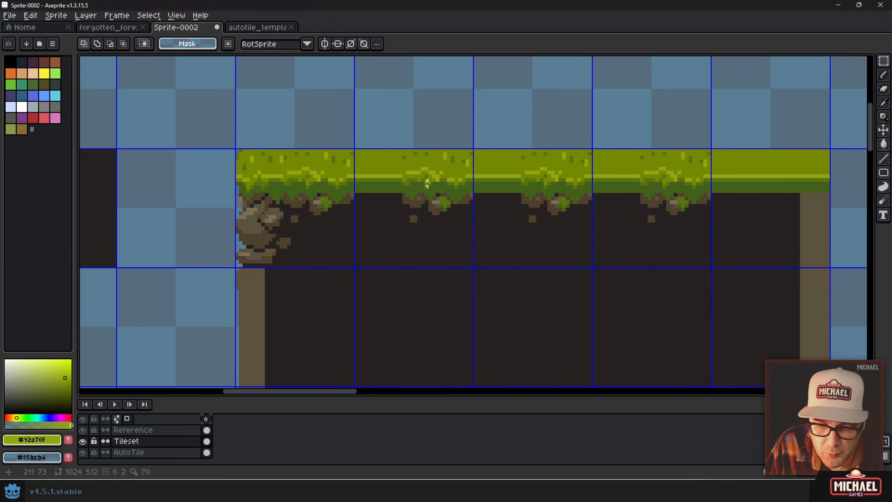
- Paint a wide #4f412d rock with a #5d543f face under the plain grass of the edge tile beside the corner
scroll(428, 183, up, 1)
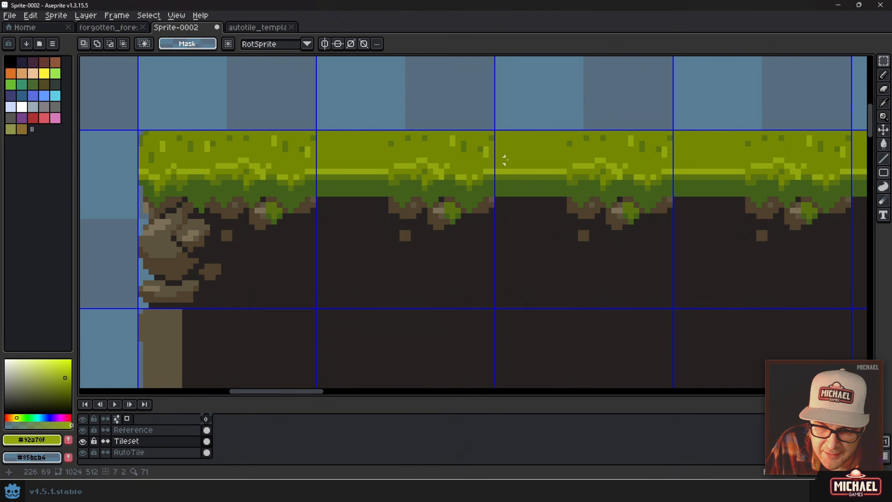
scroll(312, 165, up, 2)
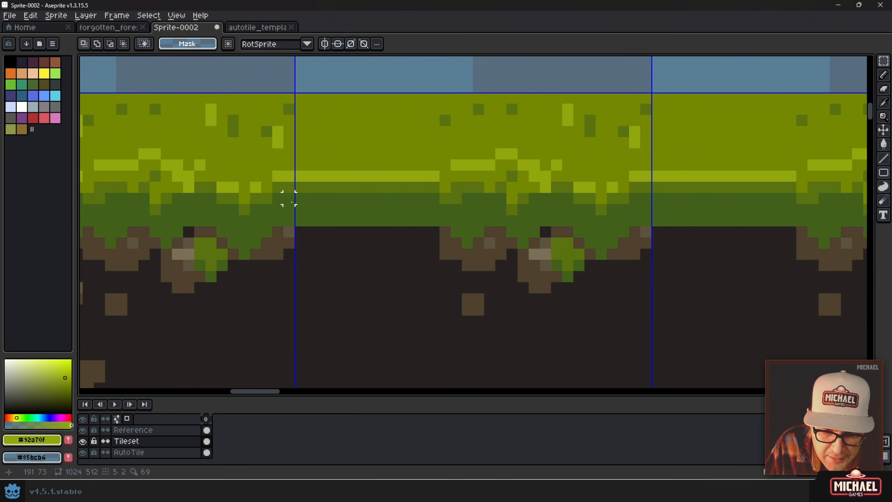
key(b)
alt+click(291, 247)
mouse_move(323, 255)
mouse_down()
mouse_move(353, 269)
mouse_move(356, 249)
mouse_move(327, 251)
mouse_up()
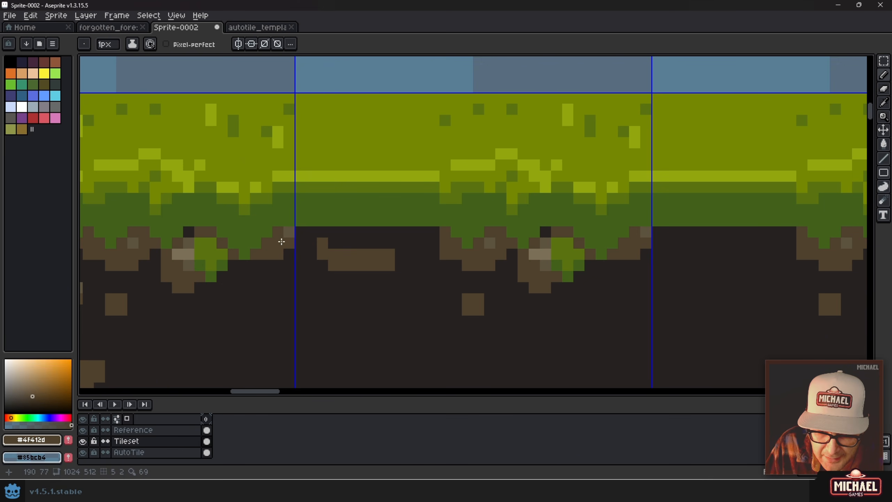
mouse_move(309, 232)
mouse_down()
mouse_move(300, 254)
mouse_move(329, 237)
mouse_move(322, 233)
mouse_move(346, 244)
mouse_move(338, 246)
mouse_move(405, 237)
mouse_move(391, 245)
mouse_move(376, 238)
mouse_move(408, 254)
mouse_move(356, 248)
mouse_up()
alt+click(488, 243)
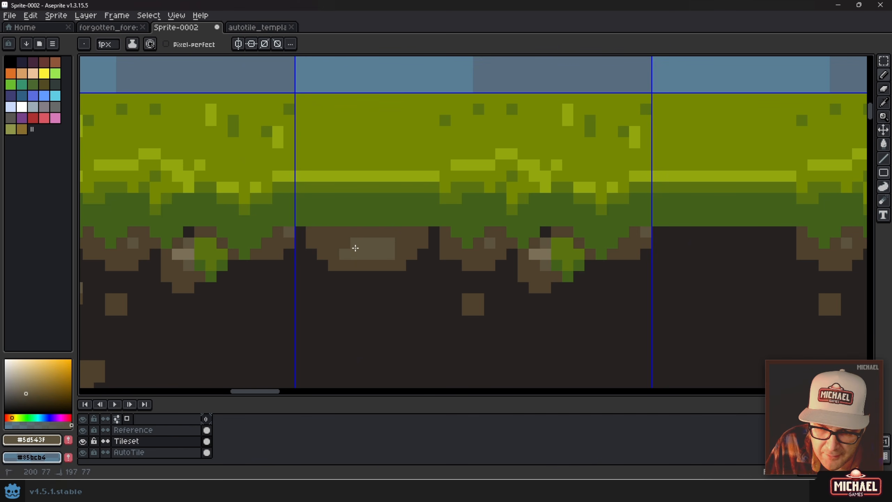
click(500, 245)
scroll(499, 246, up, 4)
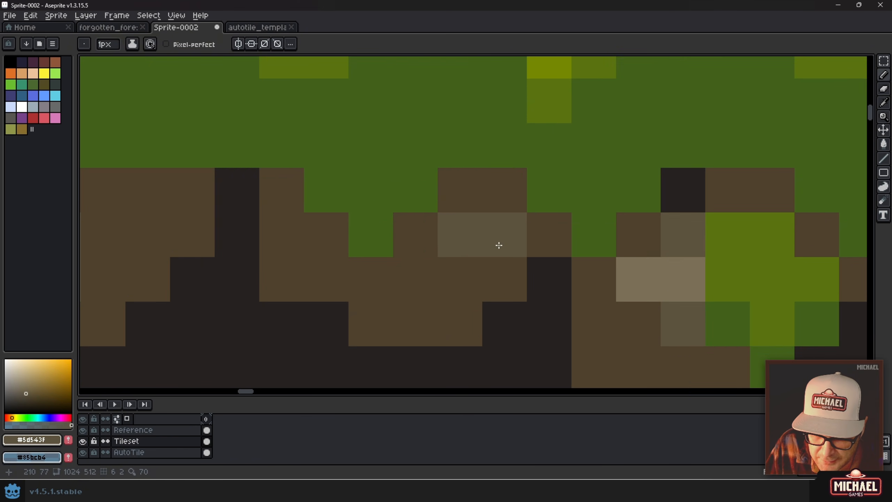
key(ctrl+z)
scroll(500, 303, down, 3)
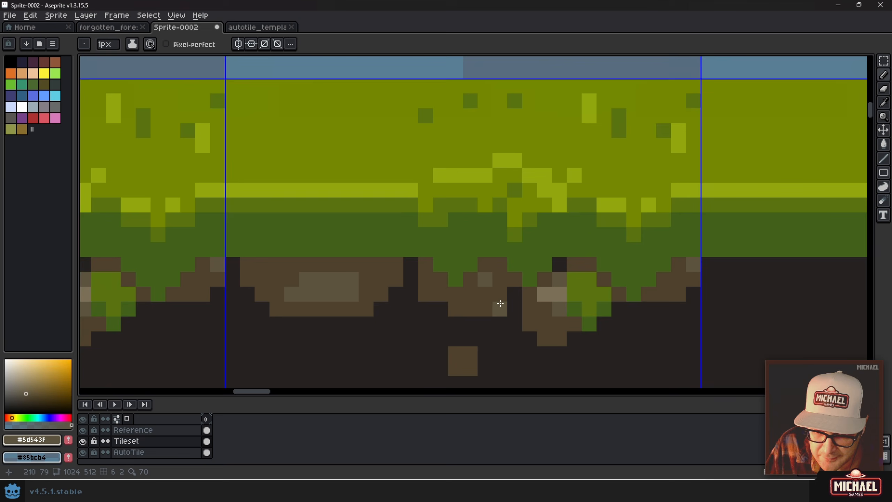
scroll(500, 303, down, 1)
alt+click(480, 339)
scroll(573, 297, up, 2)
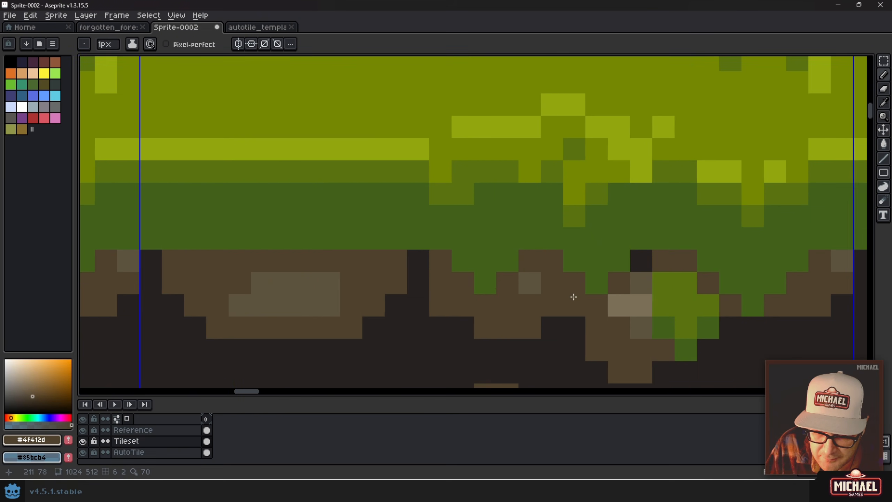
scroll(382, 291, down, 3)
drag(186, 320, 299, 293)
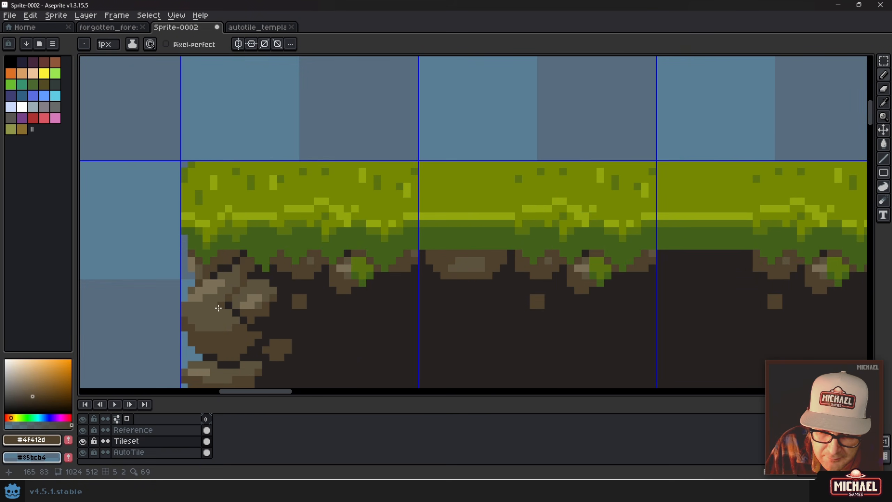
- Widen the #5d543f face of the edge tile's wide rock and add matching lighter pixels to the small rock beside it
alt+click(295, 299)
scroll(474, 271, up, 3)
click(369, 235)
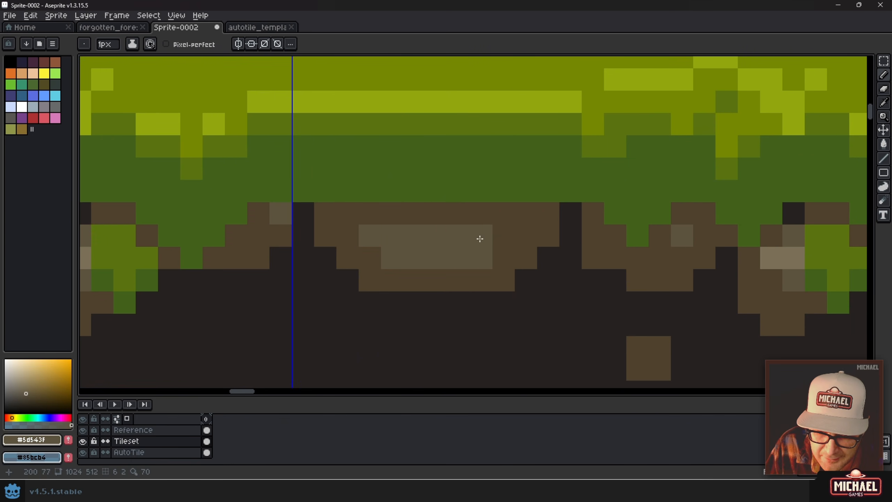
click(504, 239)
click(502, 251)
click(529, 243)
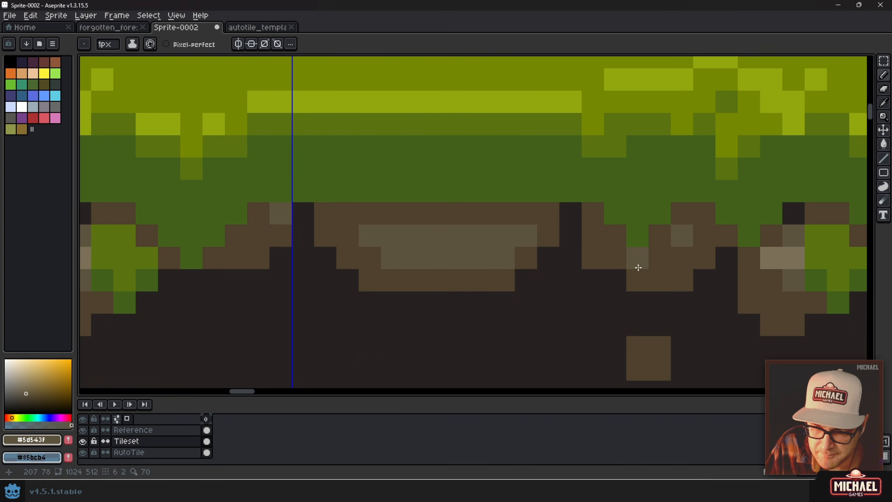
click(661, 258)
click(686, 258)
scroll(405, 277, down, 1)
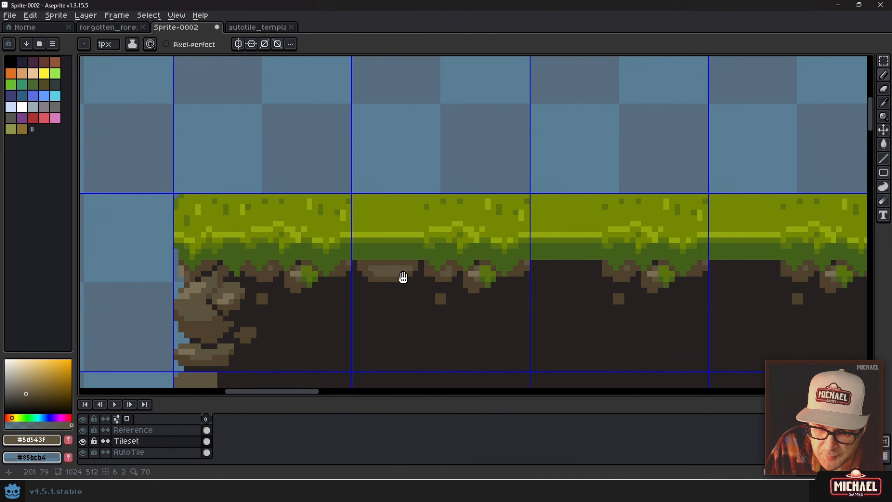
- Paint a rounded pebble and two small plus-shaped pebbles in #4f412d in the dark area below the edge tile's rocks
scroll(394, 279, up, 3)
alt+click(337, 235)
mouse_move(348, 301)
mouse_down()
mouse_move(317, 314)
mouse_move(334, 318)
mouse_move(335, 333)
mouse_move(356, 319)
mouse_up()
scroll(356, 318, down, 1)
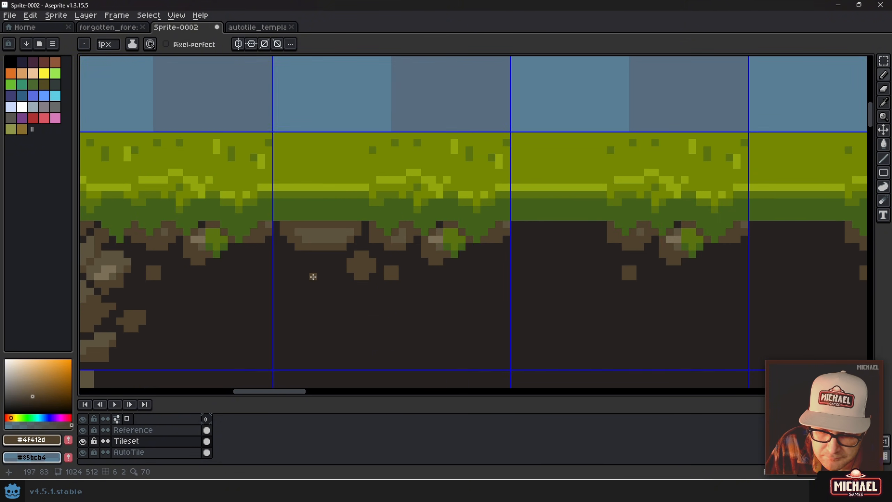
drag(319, 276, 315, 281)
drag(477, 269, 490, 269)
- Hang dark green #42611b grass over one end of the wide rock and raise a #4f412d peak from it into the grass
alt+click(474, 273)
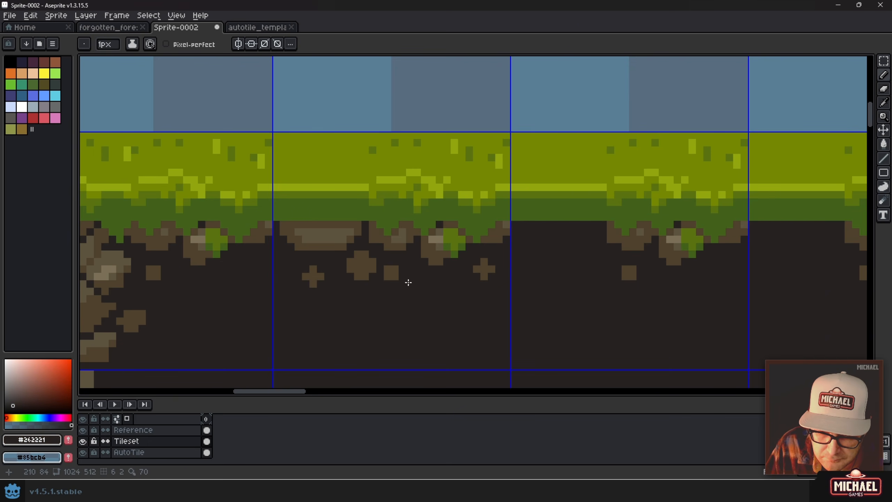
scroll(337, 195, up, 1)
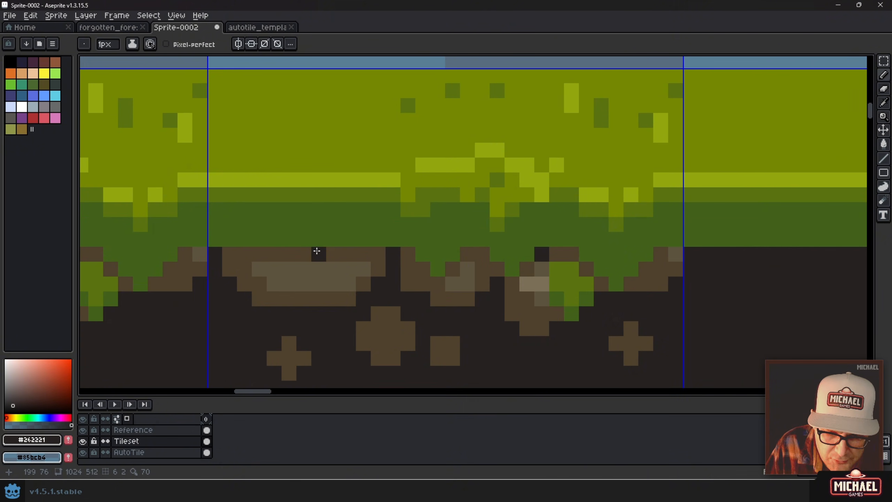
alt+click(407, 239)
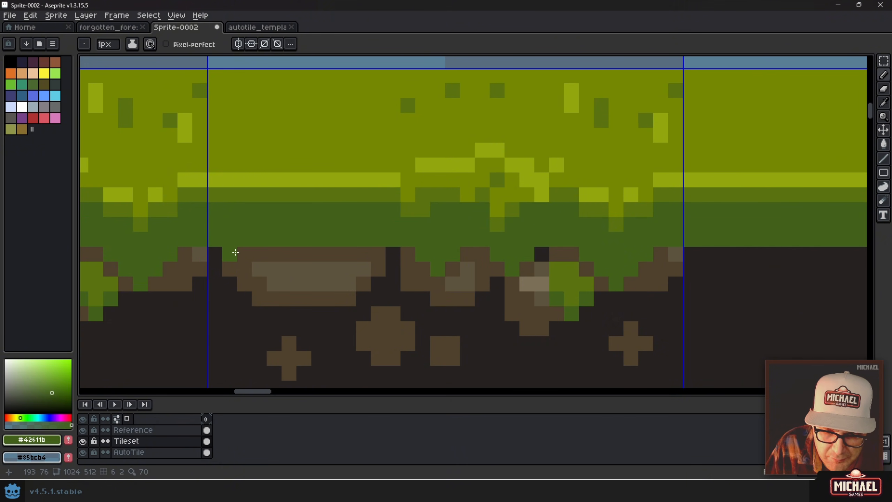
mouse_move(251, 256)
mouse_down()
mouse_move(297, 252)
mouse_move(334, 229)
mouse_move(361, 247)
mouse_up()
alt+click(299, 253)
alt+click(382, 238)
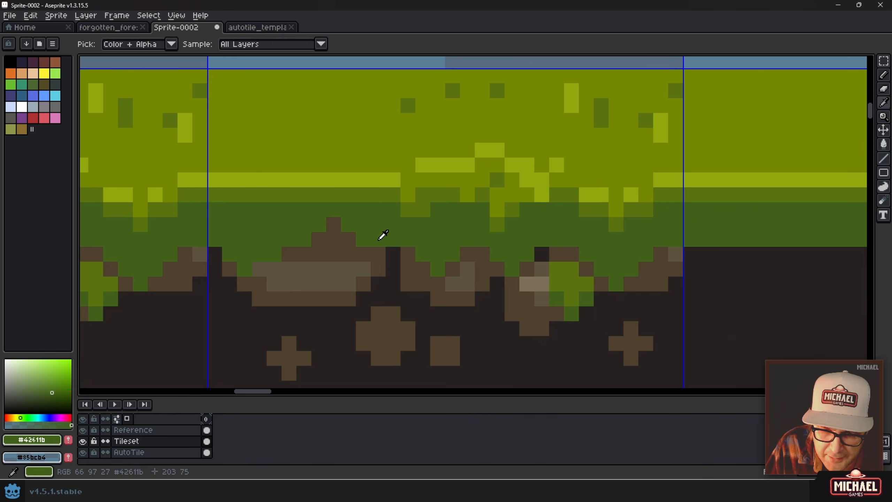
alt+click(353, 250)
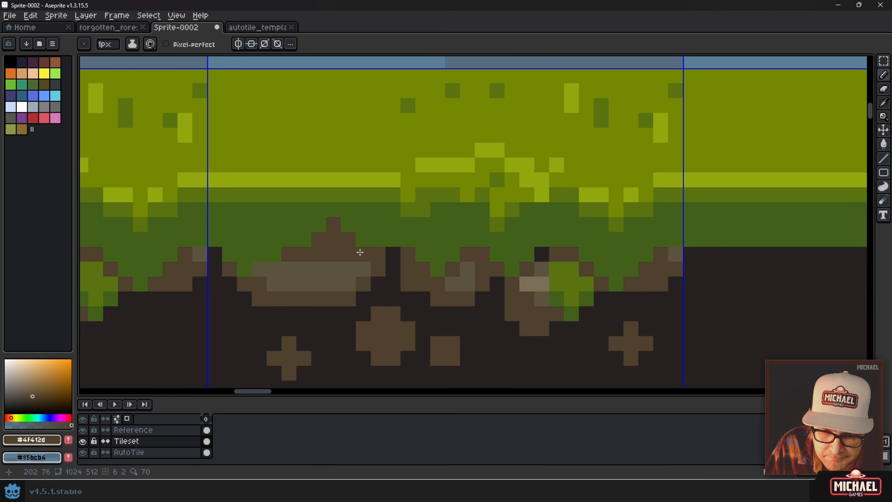
- Paint a pointed #5a7310 midtone grass drip beside the rock's peak and fill its inside with light green #768802
alt+click(363, 194)
mouse_move(289, 209)
mouse_down()
mouse_move(265, 226)
mouse_move(233, 209)
mouse_up()
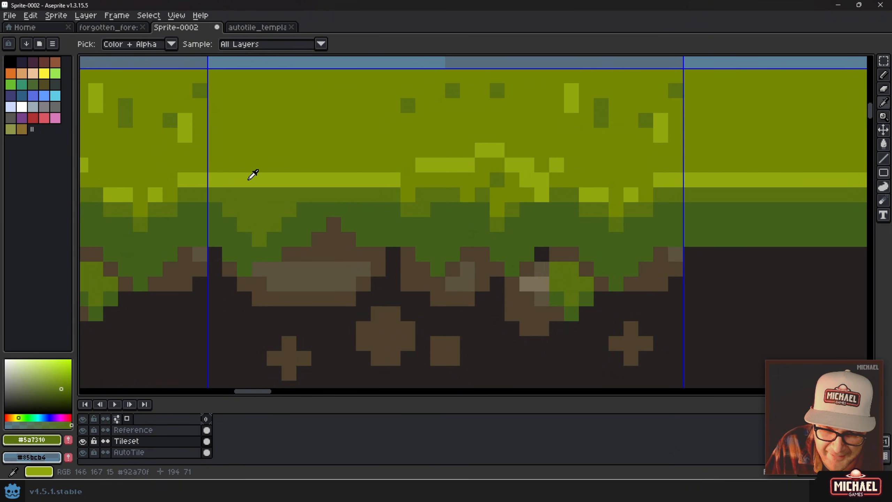
alt+click(252, 159)
mouse_move(253, 194)
mouse_down()
mouse_move(271, 194)
mouse_move(260, 210)
mouse_up()
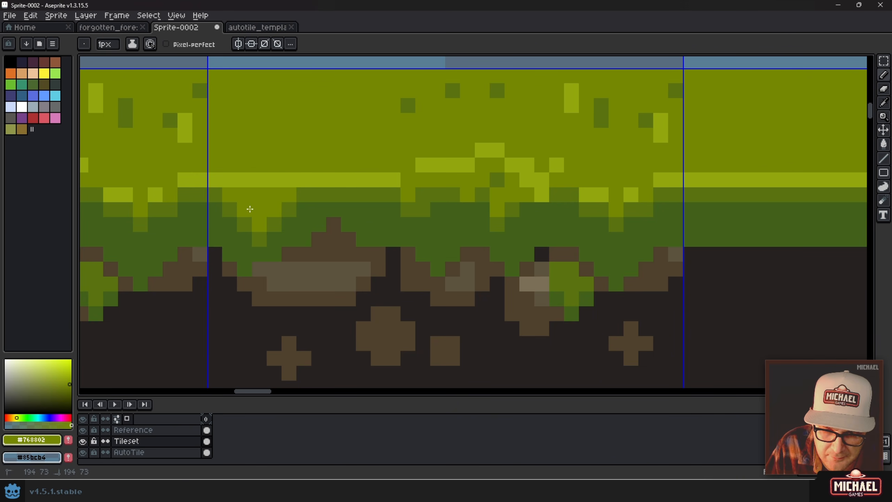
scroll(451, 209, down, 3)
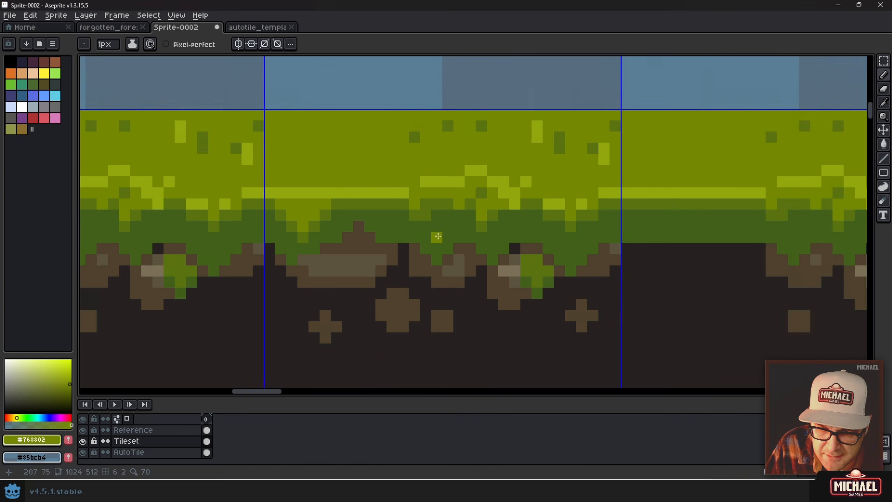
scroll(369, 261, up, 1)
scroll(320, 227, up, 1)
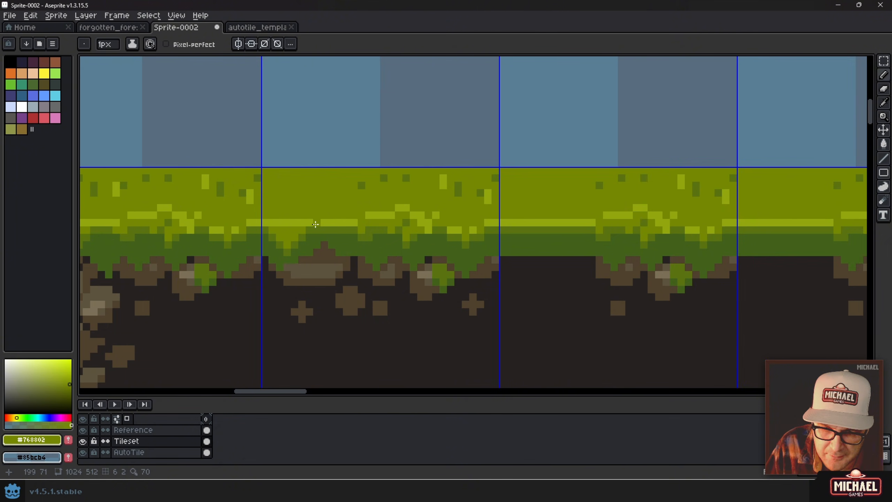
- Dip the highlight line over the new grass drip and scatter dark specks and a #92a70f blade on the plain upper grass
alt+click(285, 220)
mouse_move(278, 227)
mouse_down()
mouse_move(319, 187)
mouse_move(312, 207)
mouse_move(280, 193)
mouse_up()
alt+click(293, 209)
alt+click(307, 229)
alt+click(303, 222)
drag(331, 185, 331, 178)
scroll(334, 199, down, 2)
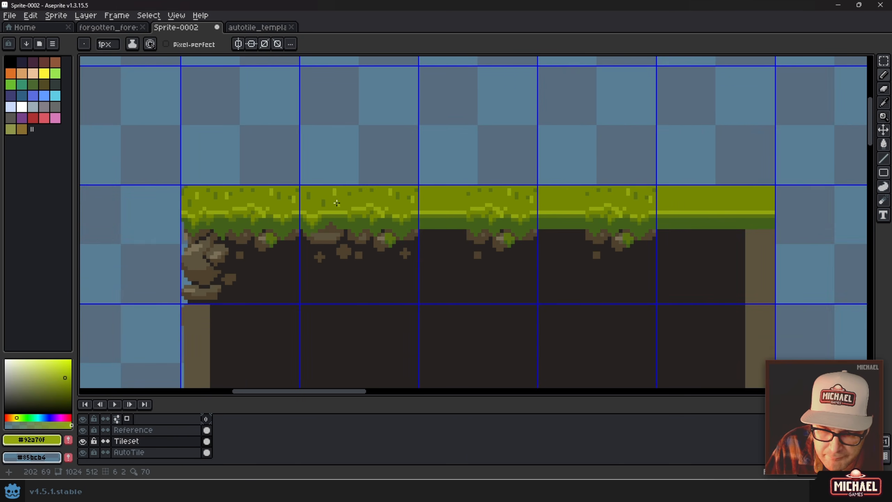
- Erase scattered single pixels along the upper edge of the edge tile's grass to roughen its outline
scroll(323, 192, up, 1)
scroll(311, 187, up, 1)
right_click(291, 176)
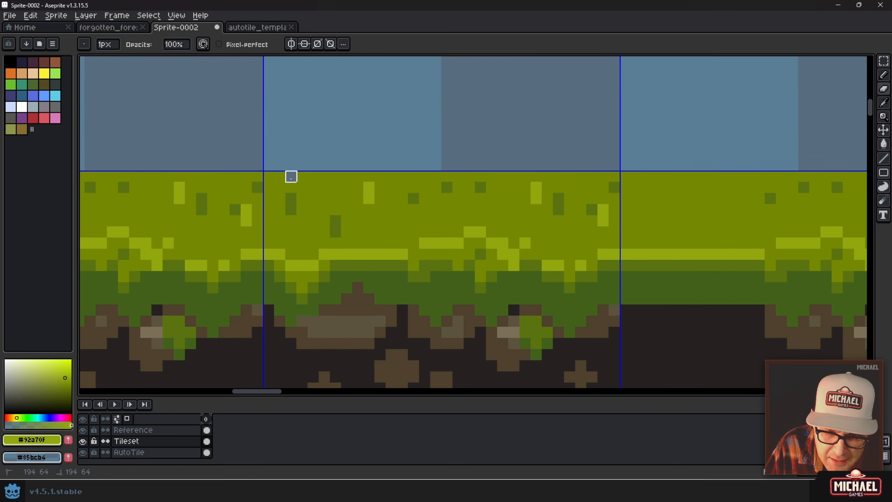
key(ctrl+z)
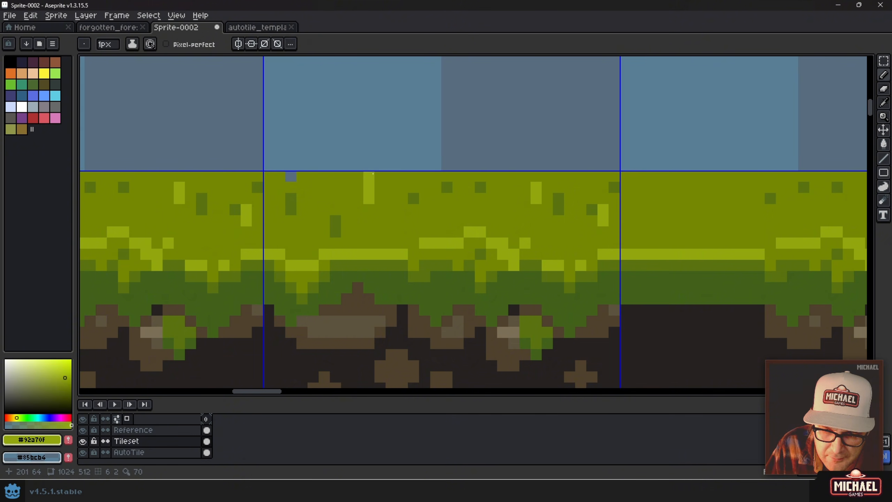
right_click(503, 176)
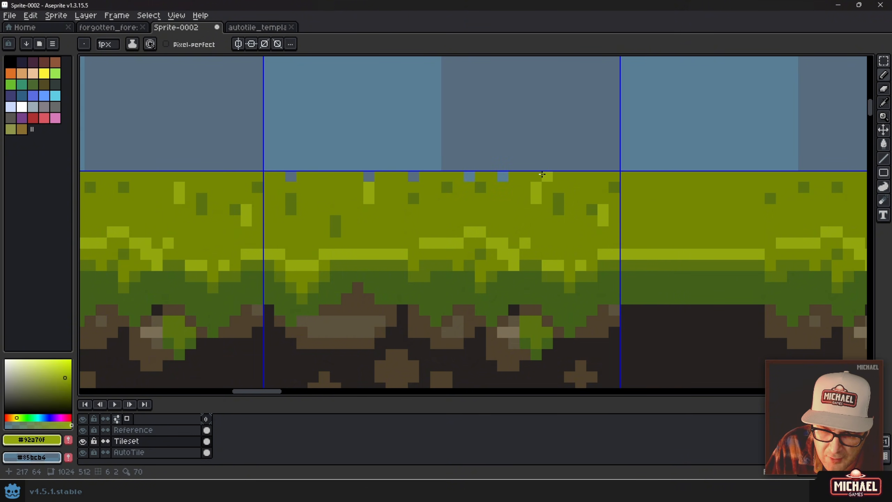
right_click(603, 176)
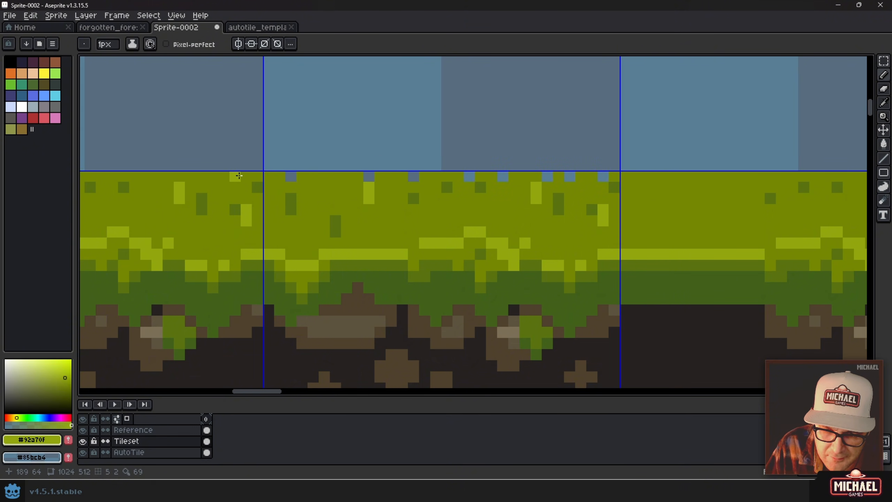
scroll(165, 177, down, 2)
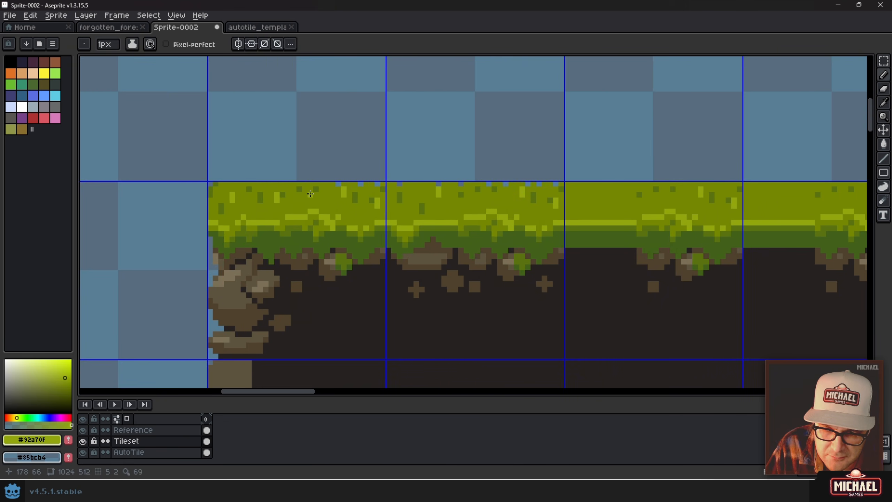
- Erase scattered single pixels along the corner tile's upper grass edge to match the roughened neighbouring tile
scroll(260, 181, up, 2)
right_click(256, 175)
right_click(210, 175)
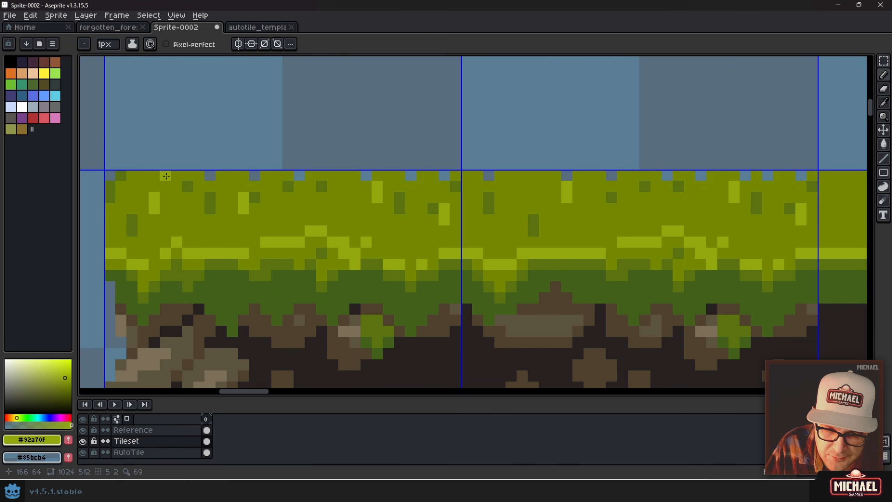
right_click(165, 175)
scroll(557, 208, down, 3)
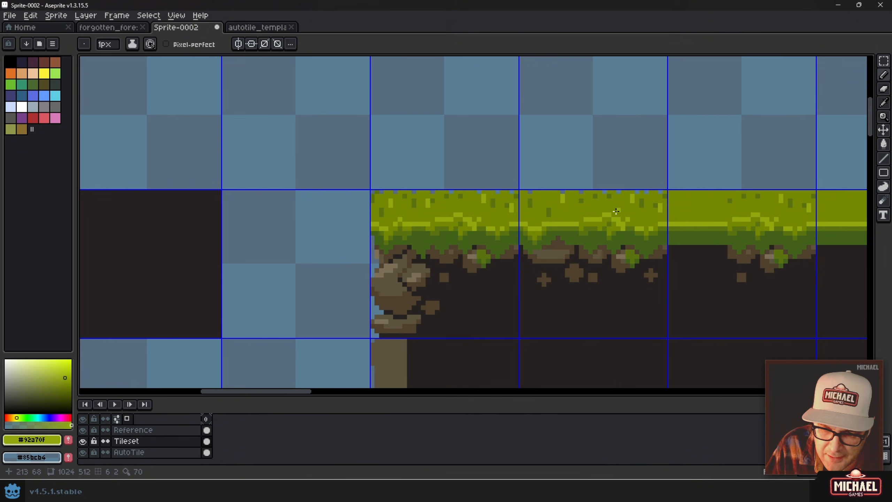
drag(668, 213, 403, 210)
scroll(402, 210, up, 1)
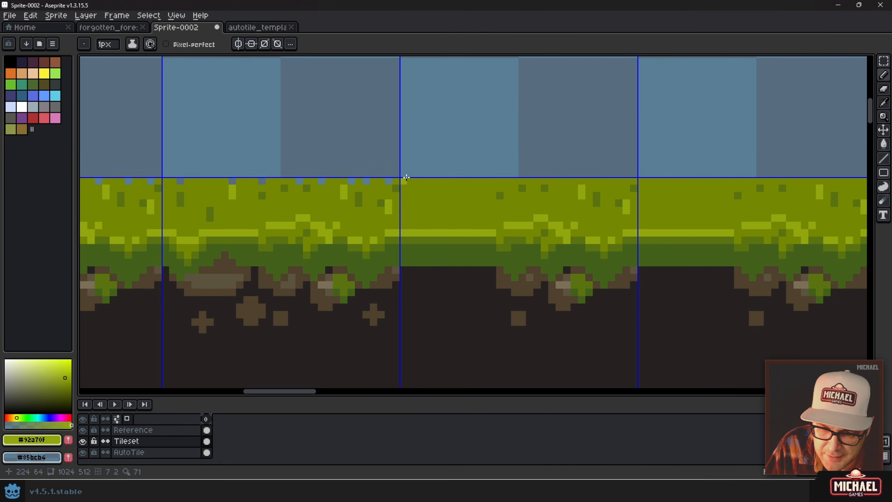
- Erase the top pixel row of grass across the three edge tiles that still have a straight upper edge
key(e)
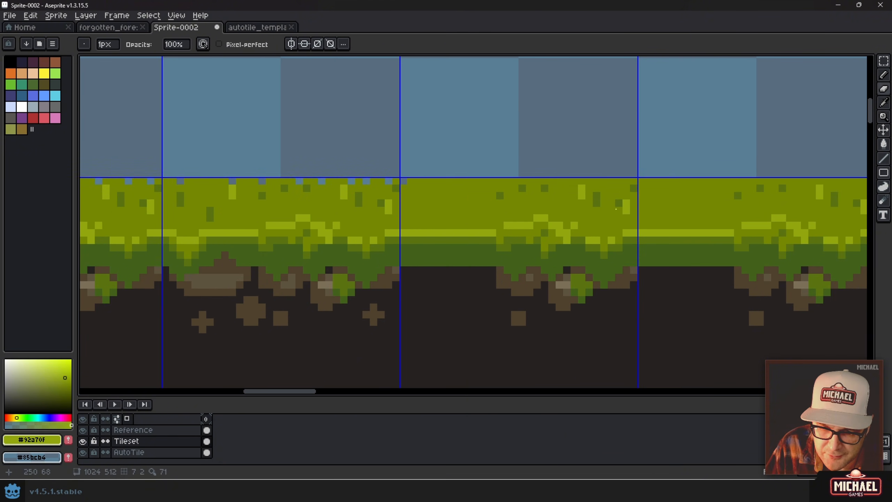
scroll(616, 209, right, 5)
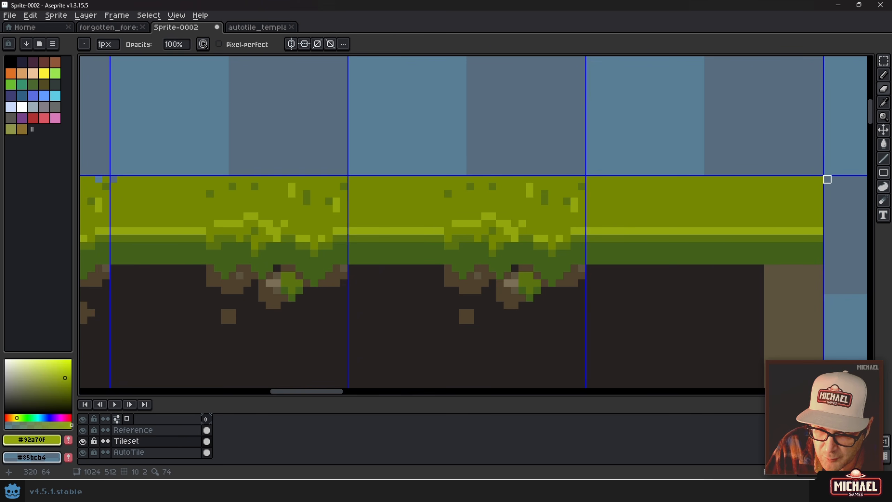
scroll(429, 185, down, 1)
scroll(344, 206, left, 4)
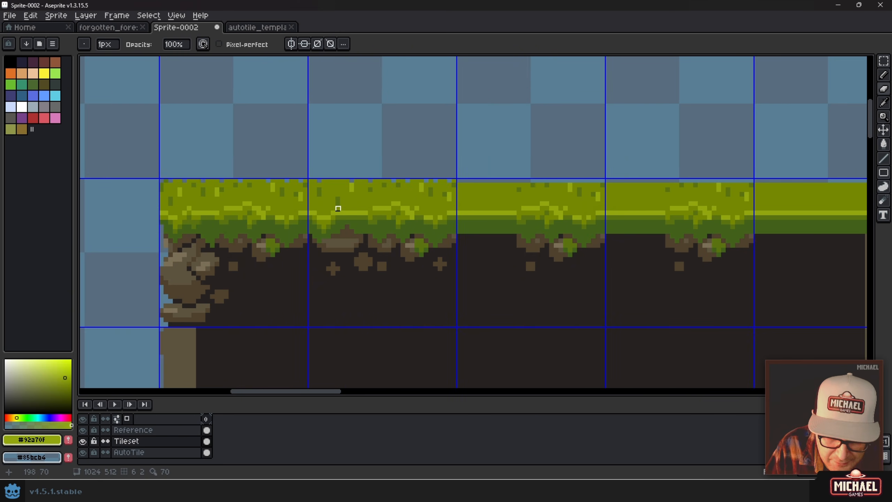
- Capture the corner tile's 30 × 3 px rough grass edge as a custom brush and stamp it along the tops of the three trimmed tiles
scroll(261, 201, up, 1)
key(m)
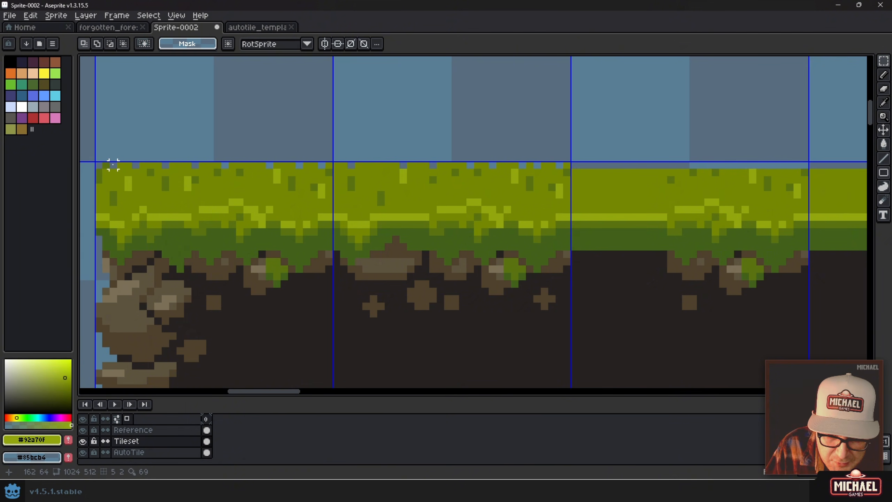
drag(109, 163, 334, 186)
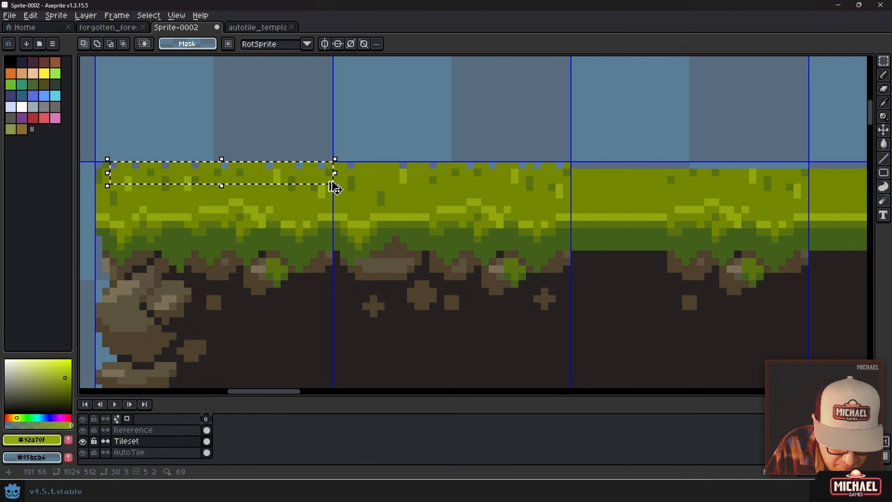
key(ctrl+c)
key(ctrl+v)
drag(589, 180, 356, 190)
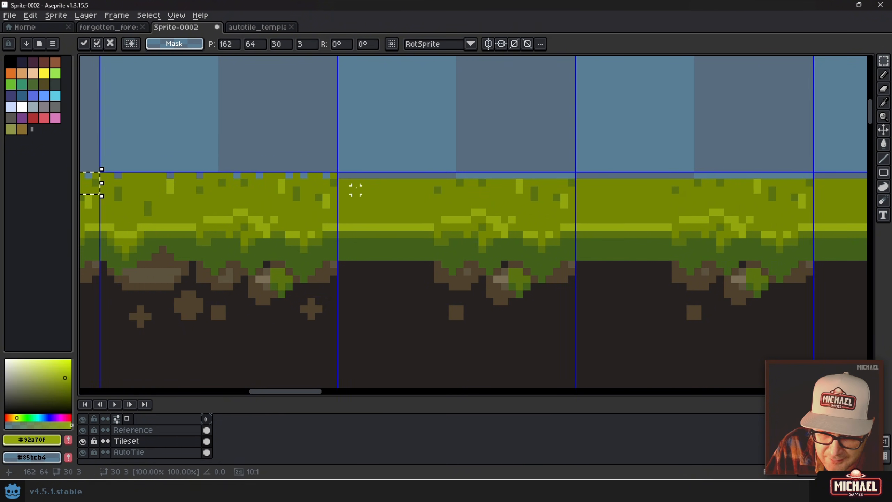
key(ctrl+b)
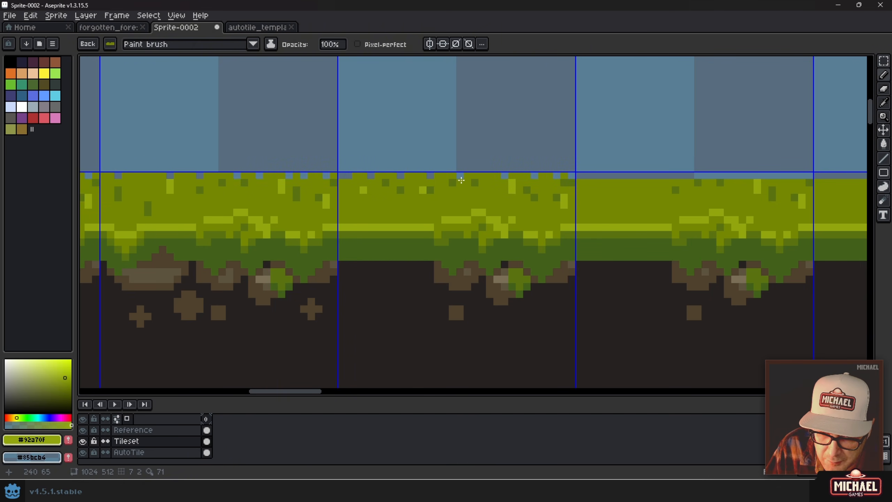
click(704, 183)
drag(704, 182, 335, 186)
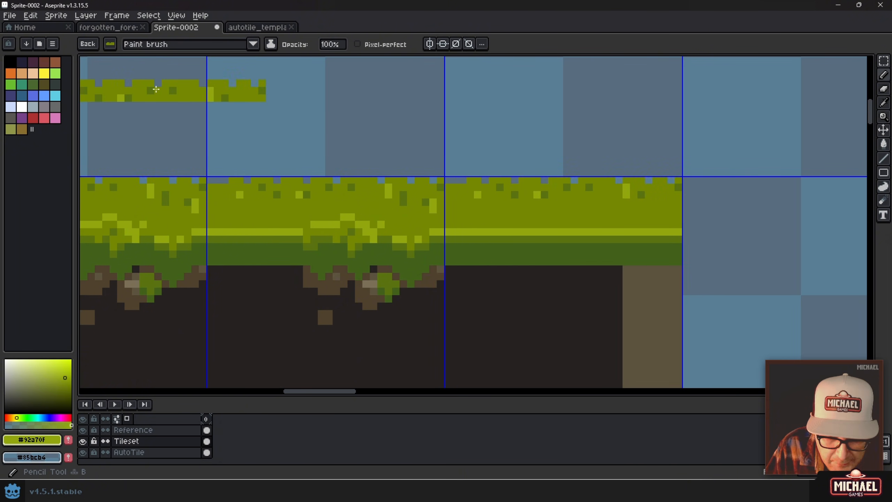
- Restore the one-pixel brush, fill the overly wide grass gaps at the tile seams with #768802, and check the edge without the grid
click(114, 45)
click(127, 60)
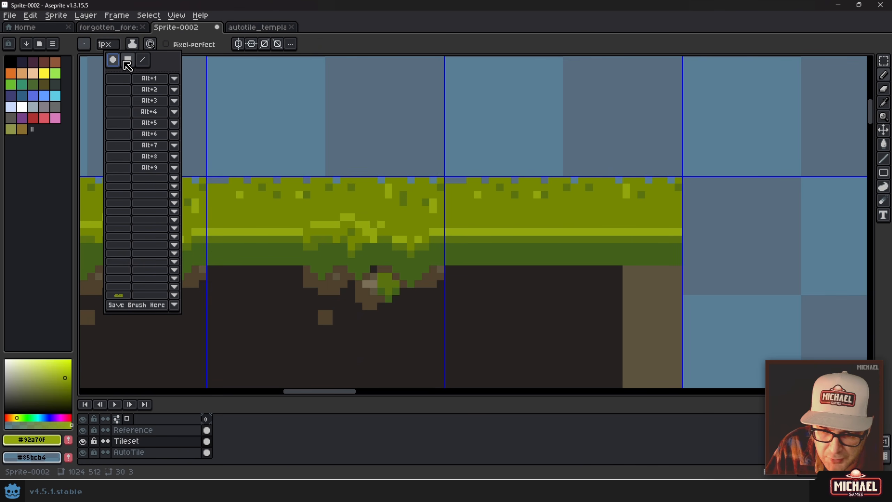
alt+click(466, 189)
scroll(454, 181, up, 1)
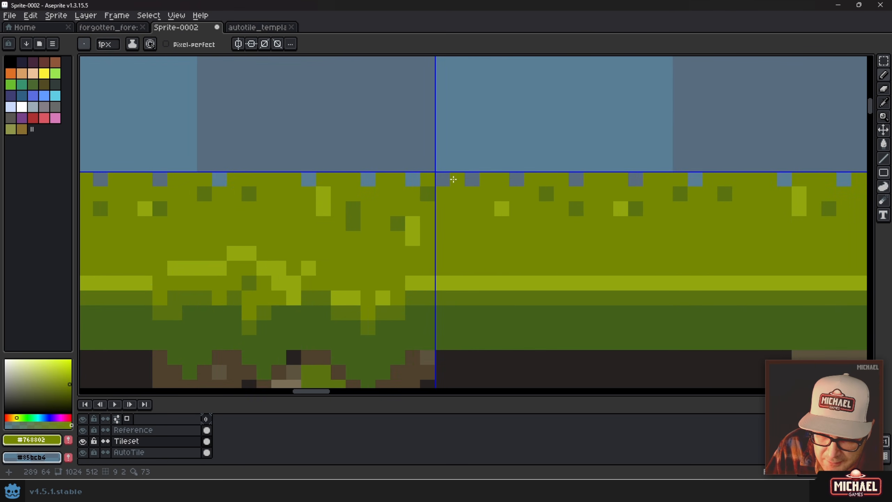
scroll(458, 182, down, 3)
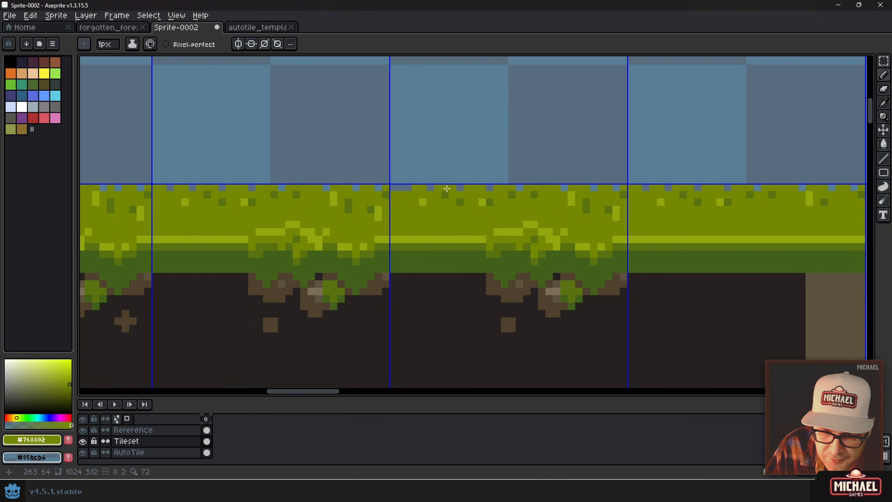
drag(402, 188, 394, 188)
scroll(413, 205, down, 2)
drag(374, 230, 532, 221)
key(ctrl+apostrophe)
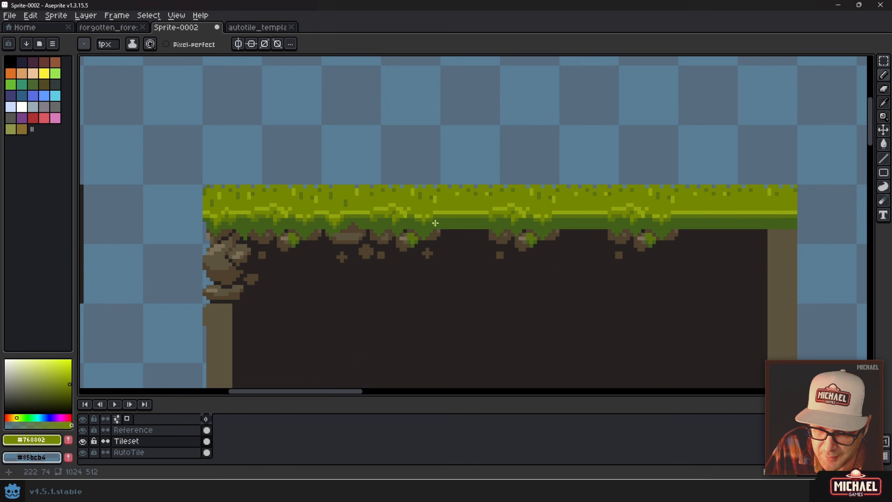
key(ctrl+apostrophe)
scroll(438, 240, up, 3)
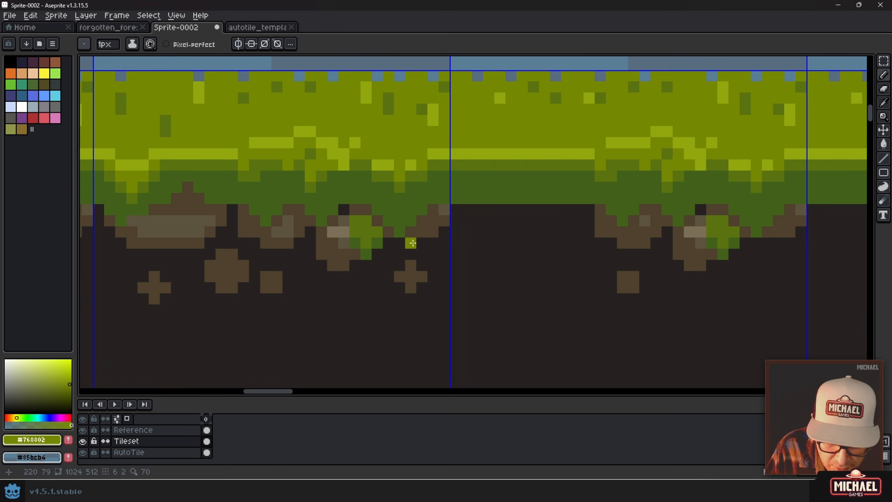
scroll(379, 236, down, 1)
key(m)
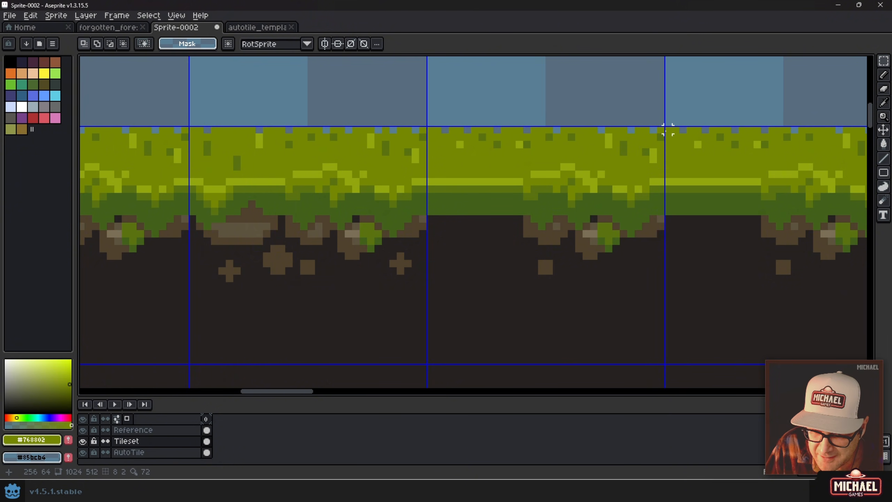
drag(665, 126, 530, 335)
scroll(632, 253, right, 3)
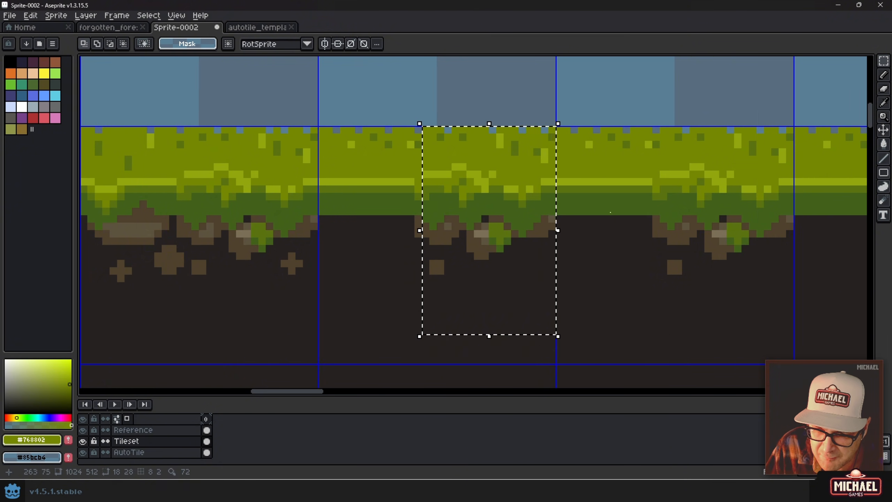
drag(610, 212, 867, 159)
- Capture the second tile's opening 7 × 17 px grass drip and rock as a brush and stamp it at the start of the next three tiles
drag(402, 76, 450, 200)
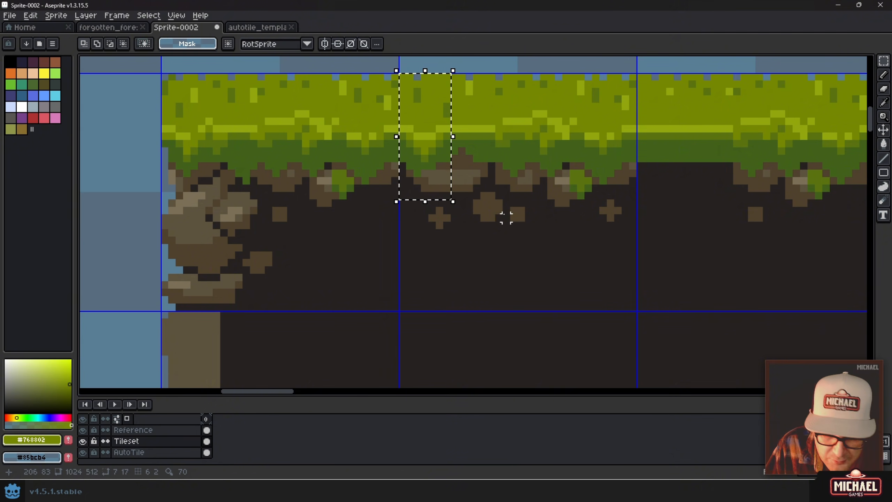
drag(527, 203, 396, 285)
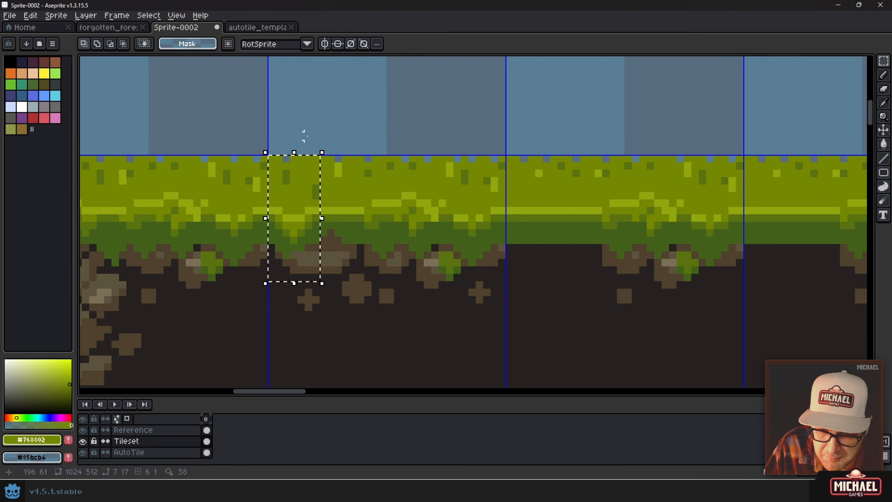
key(ctrl+b)
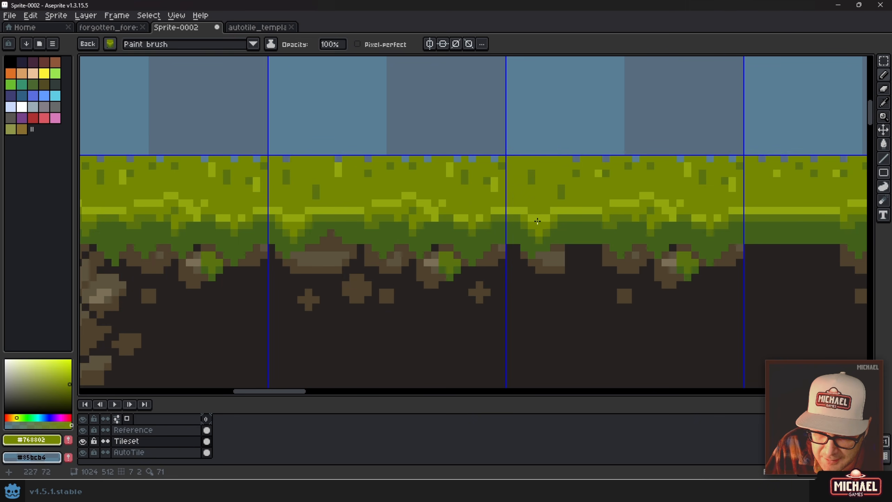
scroll(509, 217, right, 2)
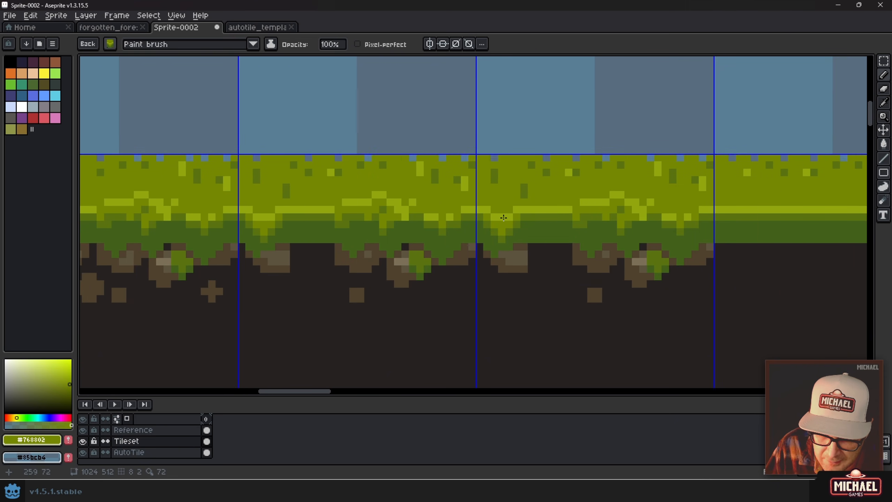
scroll(497, 217, right, 2)
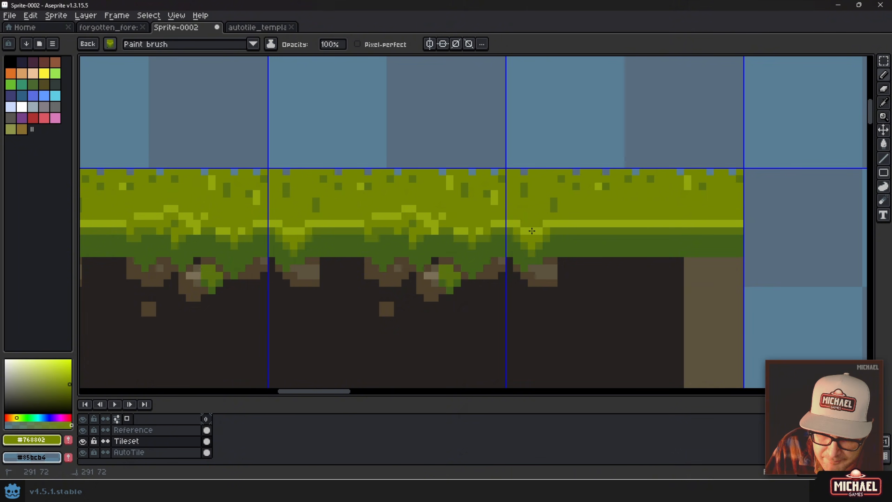
scroll(386, 253, down, 2)
- Restore the one-pixel brush and extend the cut-off rock on the third tile with #4f412d into a sloping shape
click(110, 43)
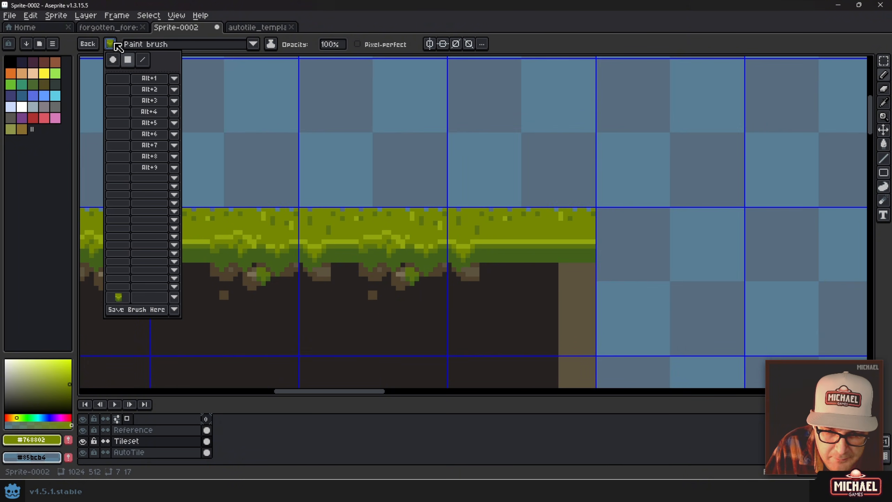
click(128, 60)
click(368, 33)
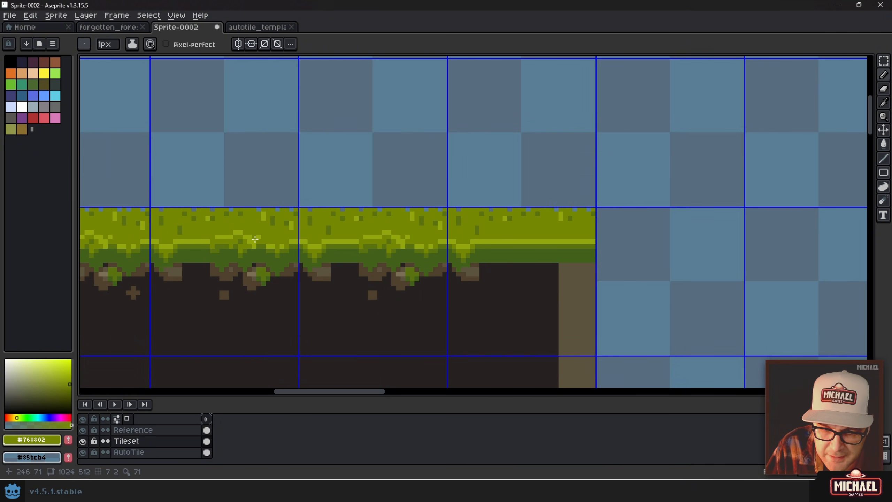
mouse_move(114, 271)
mouse_down()
mouse_move(448, 186)
mouse_move(437, 206)
mouse_up()
scroll(473, 212, up, 2)
alt+click(425, 205)
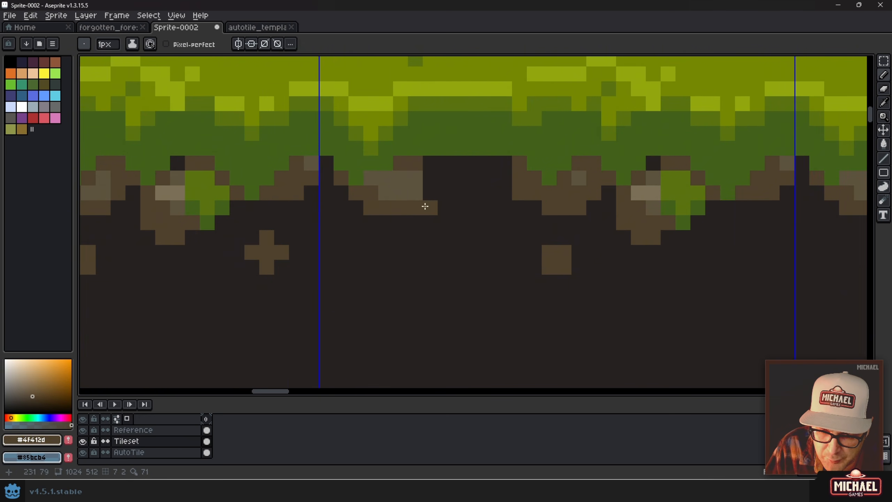
click(436, 174)
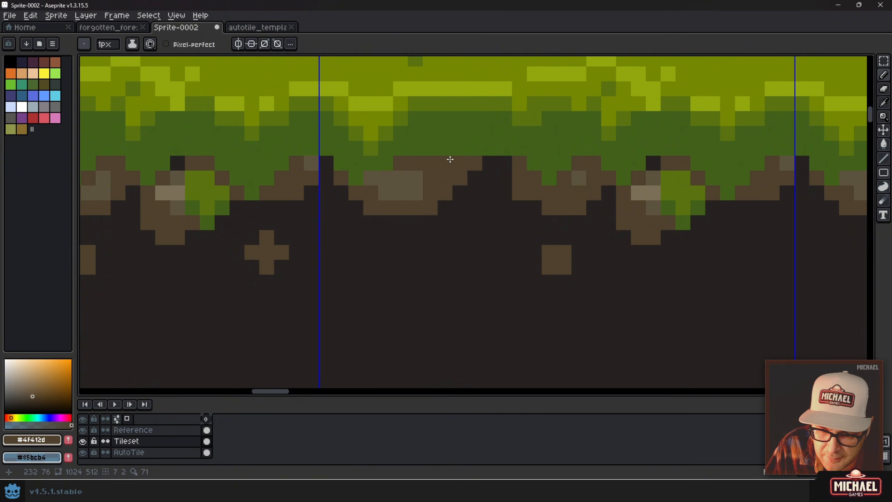
- Paint a pointed #42611b grass drip over the third tile's extended rock and trim the rock's lower corner with #262221
scroll(450, 160, down, 2)
mouse_move(450, 166)
mouse_down()
mouse_move(443, 195)
mouse_move(463, 179)
mouse_up()
alt+click(442, 186)
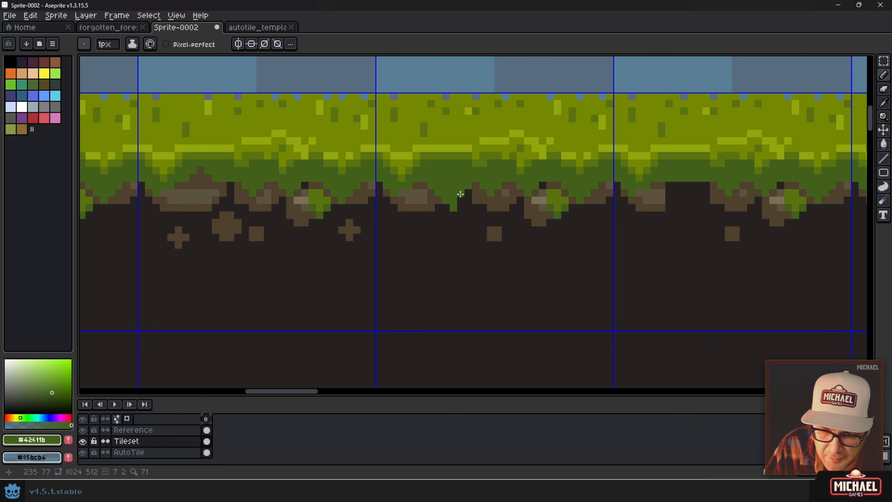
alt+click(442, 211)
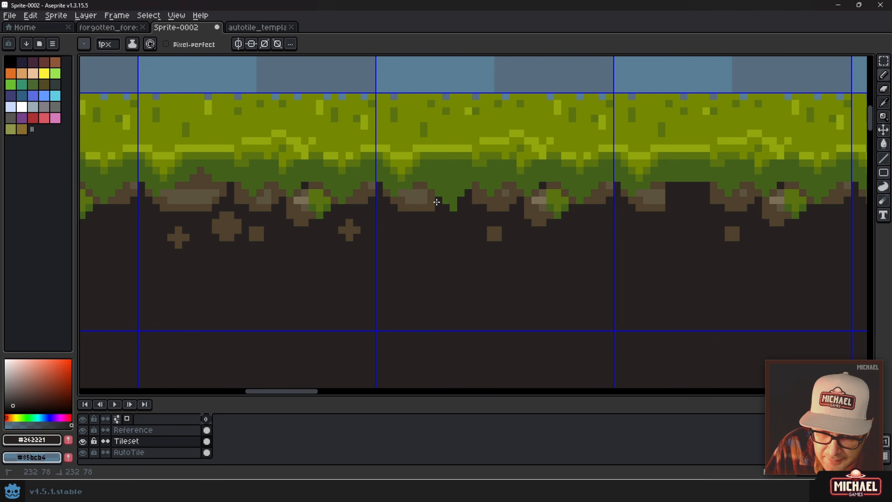
- Paint an irregular #4f412d stone, about 5 × 3 px, in the dark area below the third tile's reshaped rock
alt+click(474, 211)
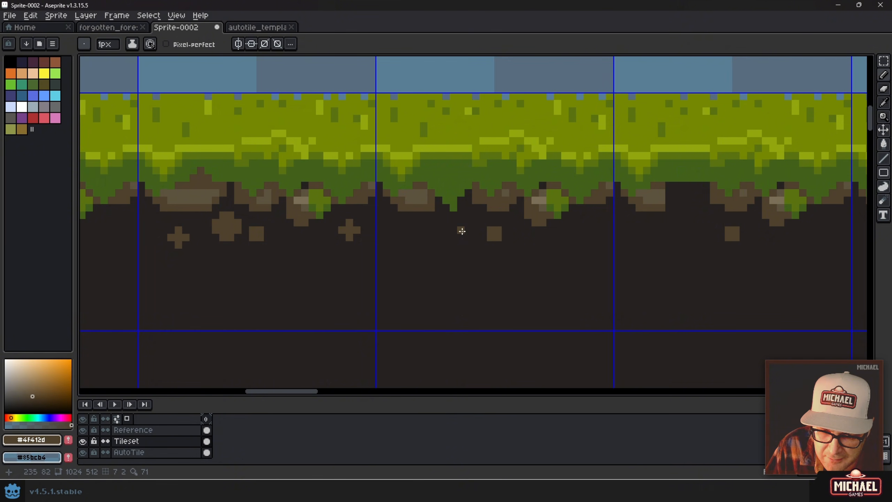
click(414, 228)
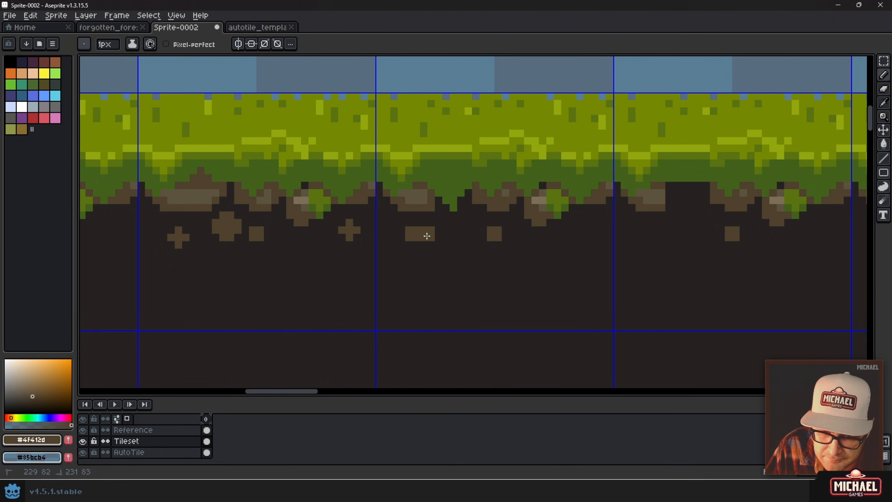
drag(436, 237, 417, 244)
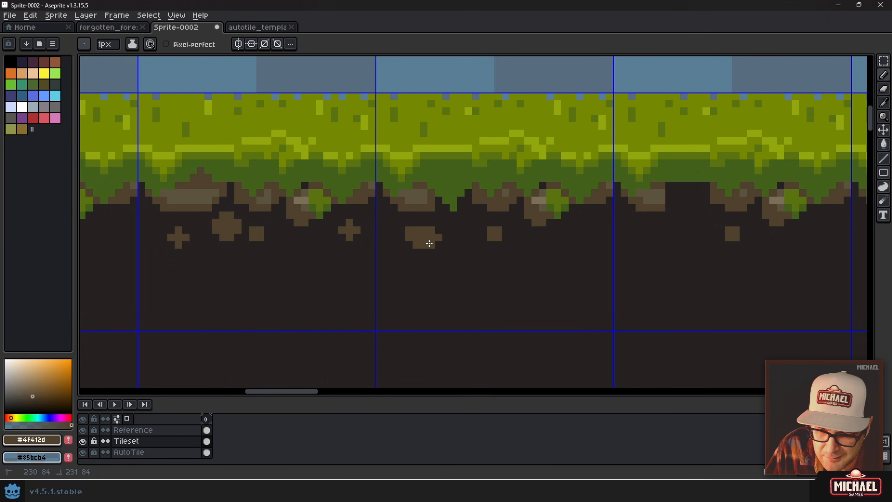
scroll(438, 225, up, 1)
click(513, 220)
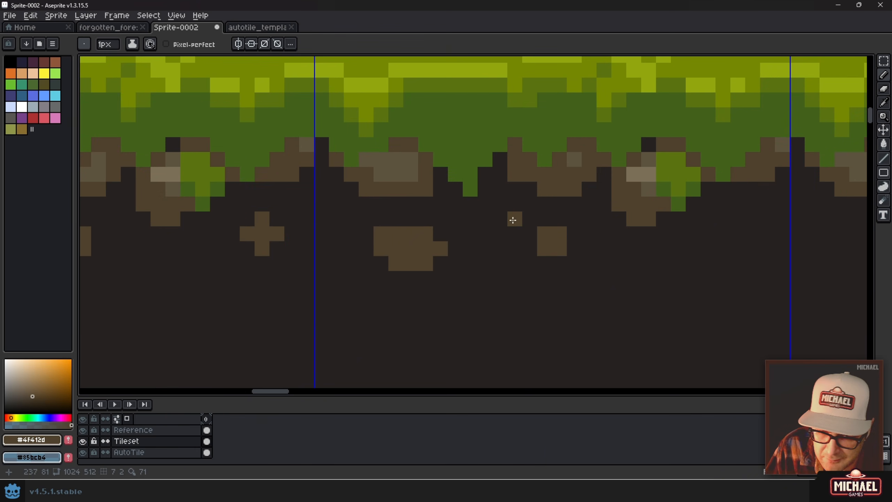
- Remove the green moss clump from the third tile's lighter rock, repainting the area with #262221 and #4f412d
scroll(513, 219, down, 1)
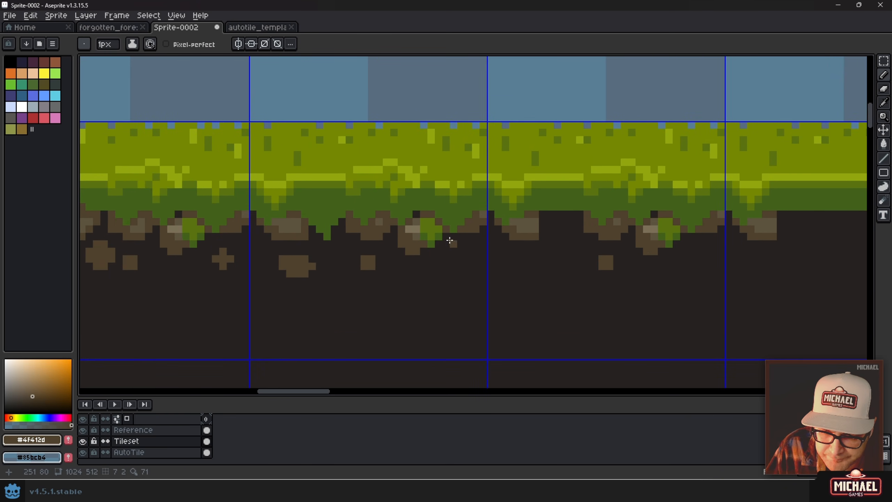
alt+click(434, 251)
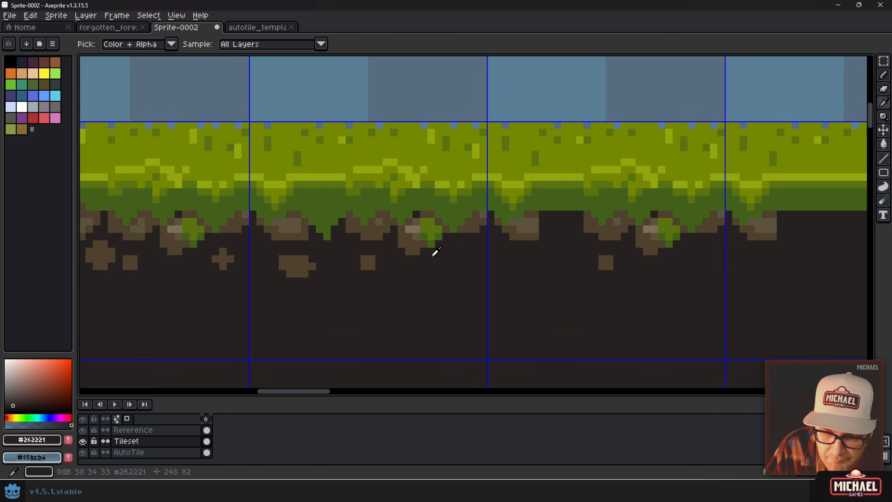
alt+click(426, 235)
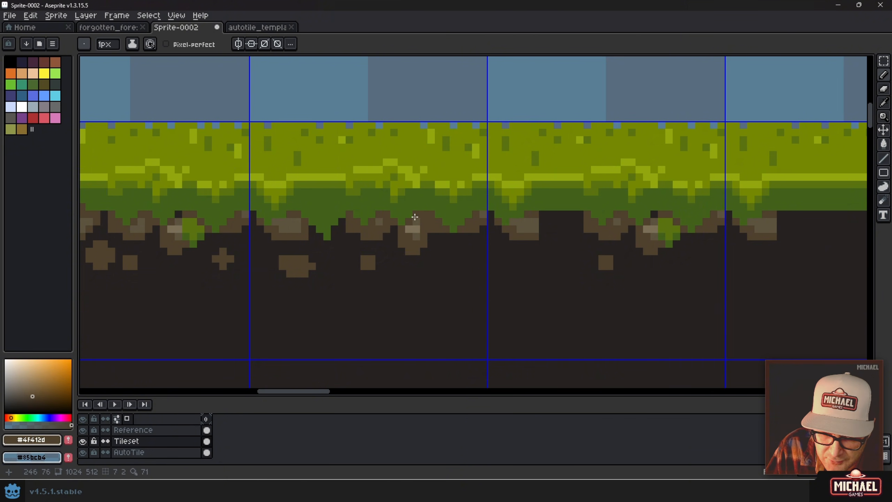
alt+click(439, 235)
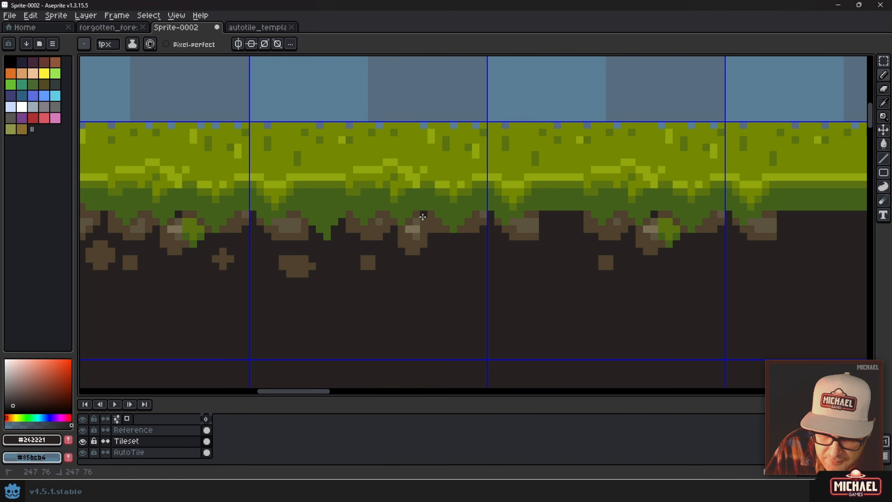
mouse_move(422, 216)
mouse_down()
mouse_move(446, 241)
mouse_move(432, 216)
mouse_up()
alt+click(446, 232)
alt+click(441, 235)
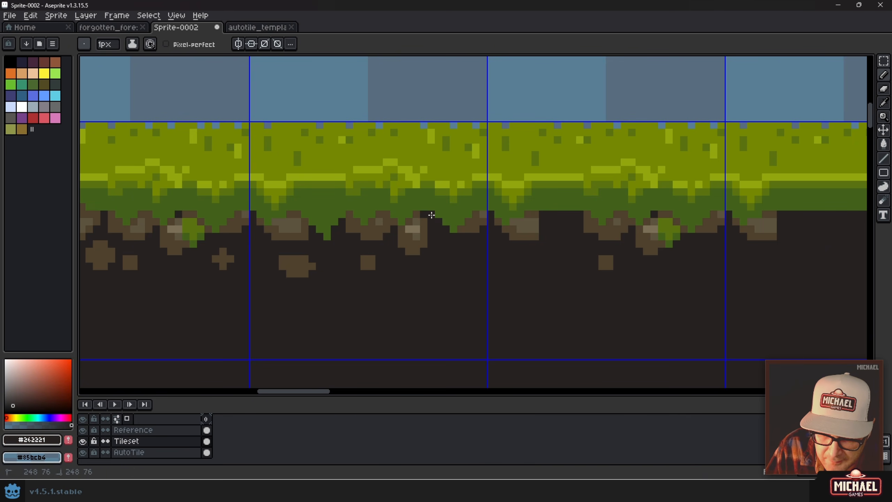
- Paint a small #4f412d stone, about 3 × 2 px, in the dark area near the third tile's end
alt+click(463, 229)
drag(461, 251, 447, 249)
alt+click(433, 221)
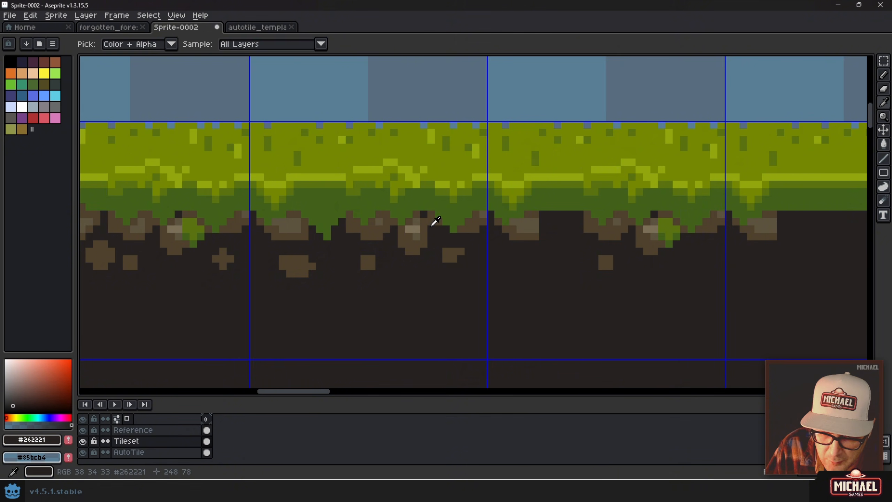
- Extend the fourth tile's cut-off rock into a peak with #4f412d and #5d543f, and widen the neighbouring rock towards it
scroll(427, 252, down, 1)
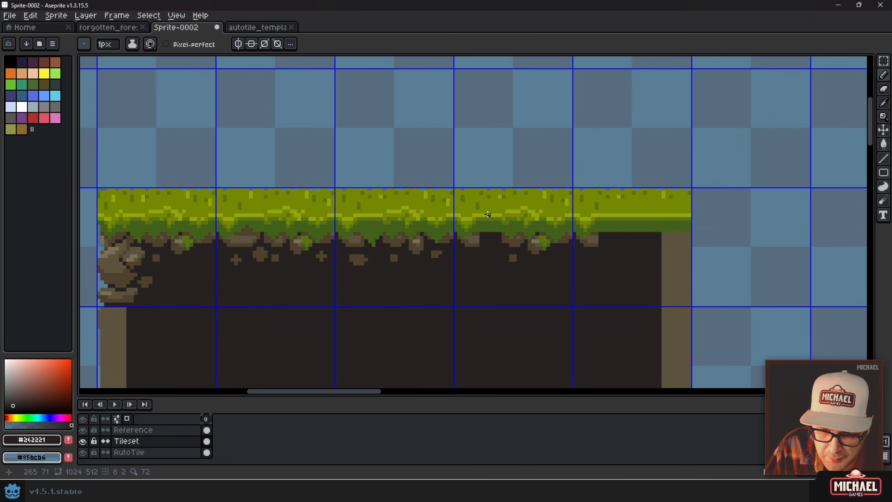
scroll(407, 261, up, 4)
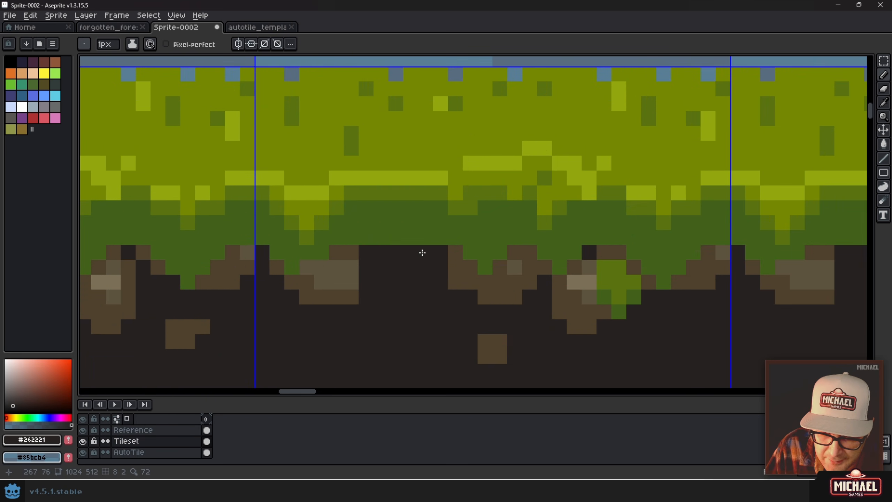
key(alt)
alt+click(351, 249)
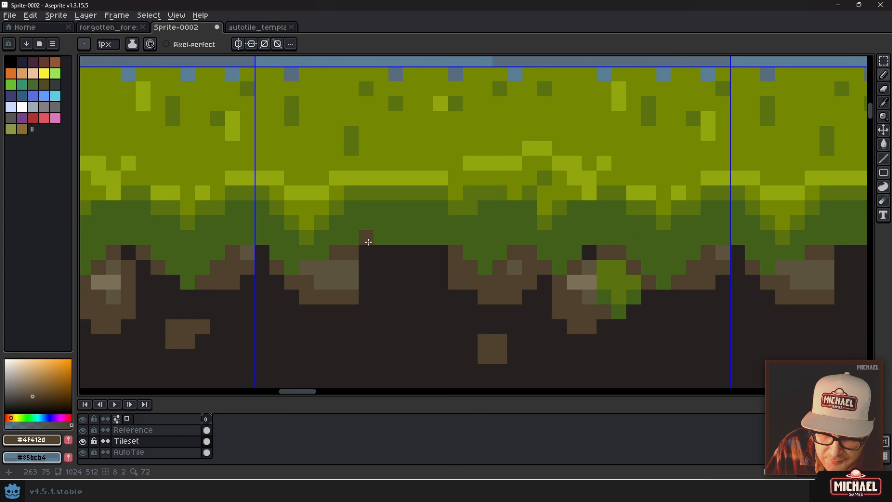
key(alt)
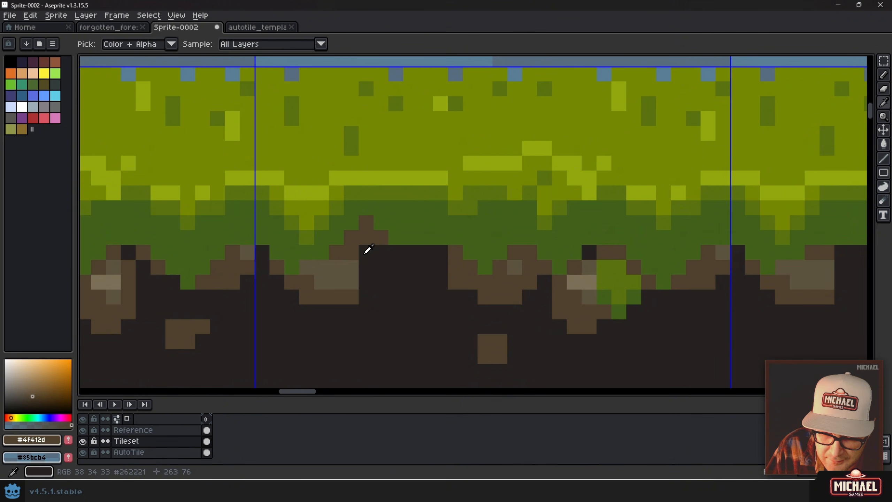
mouse_move(383, 256)
mouse_down()
mouse_move(376, 279)
mouse_move(373, 253)
mouse_move(363, 292)
mouse_move(375, 284)
mouse_move(364, 253)
mouse_move(379, 267)
mouse_move(373, 276)
mouse_move(408, 254)
mouse_move(446, 256)
mouse_move(454, 296)
mouse_up()
alt+click(355, 275)
alt+click(381, 281)
alt+click(417, 286)
alt+click(454, 290)
- Paint #4f412d stones about 8 × 3 px and 4 × 3 px below the fourth tile's rocks and deepen the middle rock's underside
mouse_move(413, 329)
mouse_down()
mouse_move(479, 238)
mouse_move(466, 219)
mouse_move(507, 252)
mouse_move(510, 239)
mouse_move(548, 251)
mouse_move(497, 259)
mouse_move(574, 265)
mouse_move(581, 252)
mouse_move(568, 267)
mouse_move(428, 264)
mouse_up()
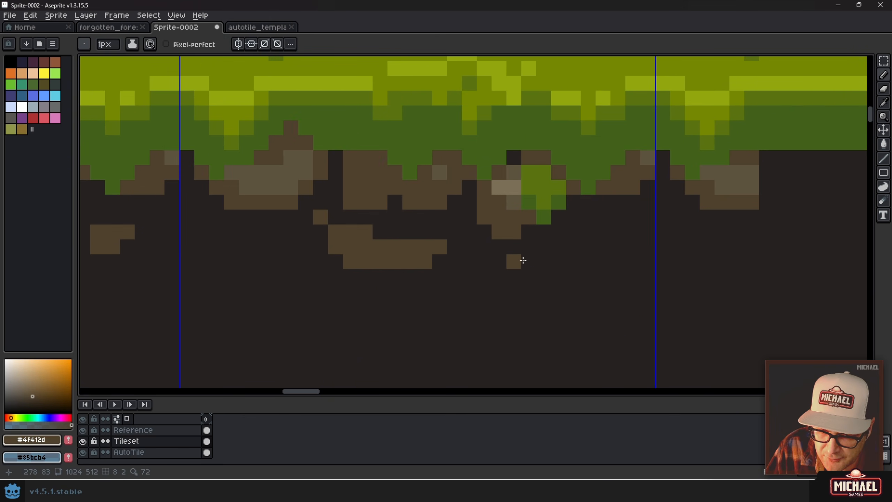
mouse_move(543, 262)
mouse_down()
mouse_move(563, 269)
mouse_move(553, 253)
mouse_move(553, 267)
mouse_move(528, 268)
mouse_move(546, 249)
mouse_up()
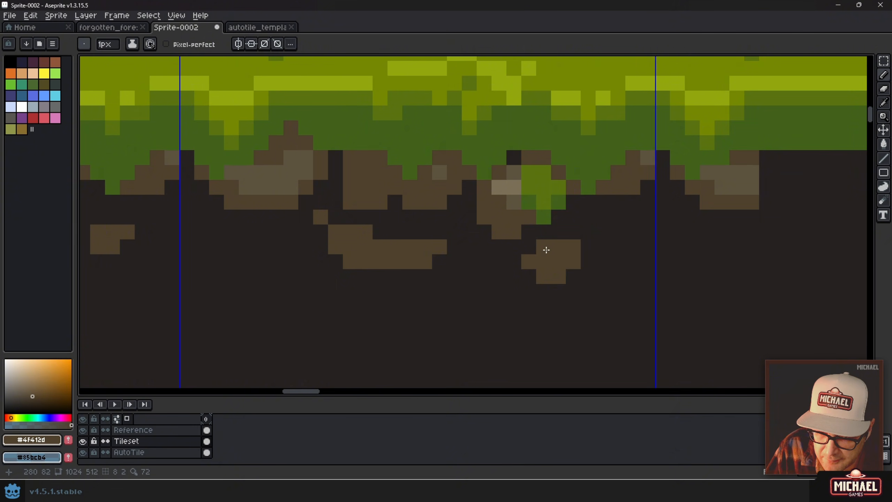
scroll(470, 271, down, 4)
scroll(467, 259, up, 4)
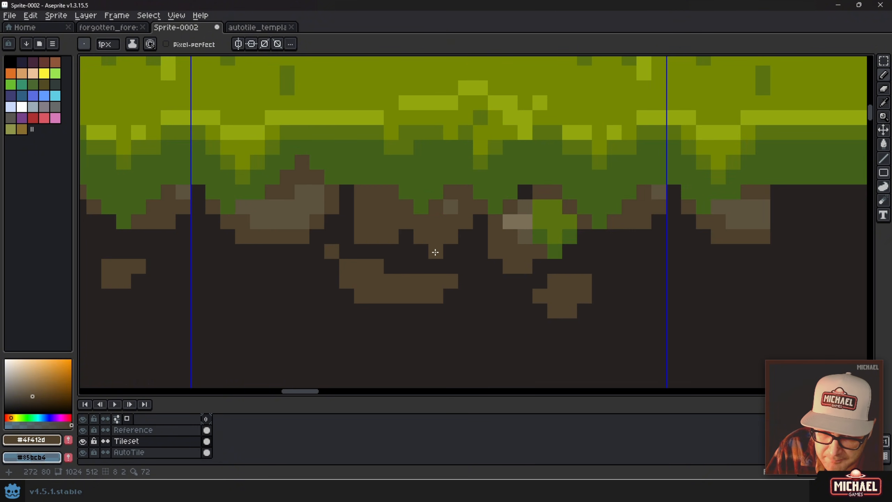
drag(434, 252, 465, 237)
- Shade the fourth tile's long loose stone and the smaller one beside it with #5d543f highlights
alt+click(456, 212)
click(383, 280)
drag(384, 280, 420, 281)
click(362, 281)
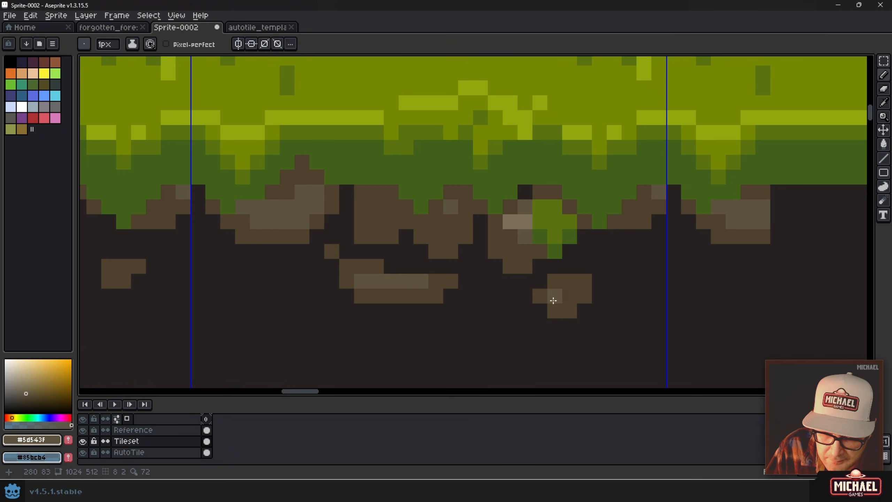
drag(556, 296, 571, 286)
- Hide and reshow the grid to inspect how the rocks and grass flow across the whole top edge
scroll(567, 288, down, 4)
mouse_move(535, 309)
mouse_down()
mouse_move(494, 301)
mouse_move(559, 267)
mouse_up()
scroll(494, 301, down, 1)
key(v)
key(ctrl+')
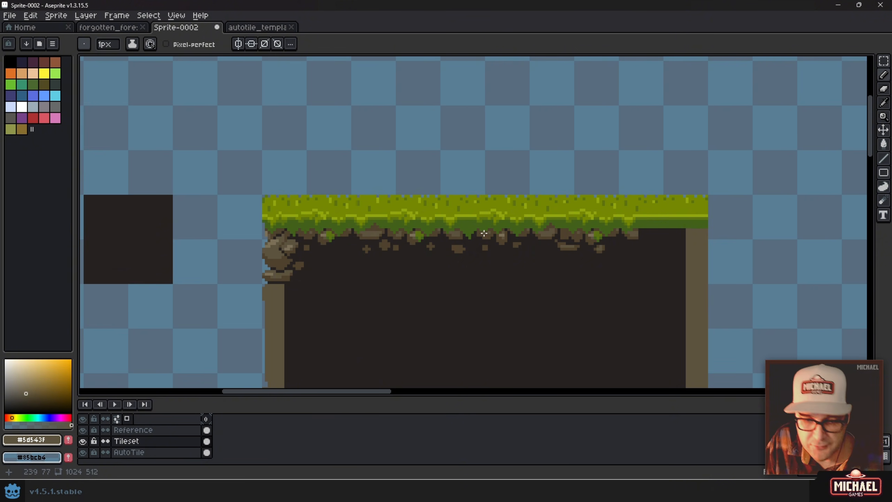
key(ctrl+')
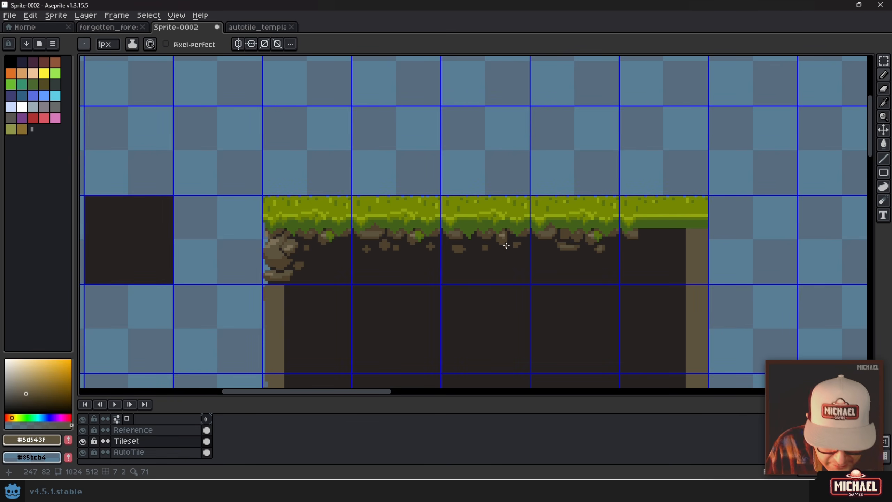
key(m)
drag(707, 196, 623, 283)
drag(620, 282, 620, 282)
key(Delete)
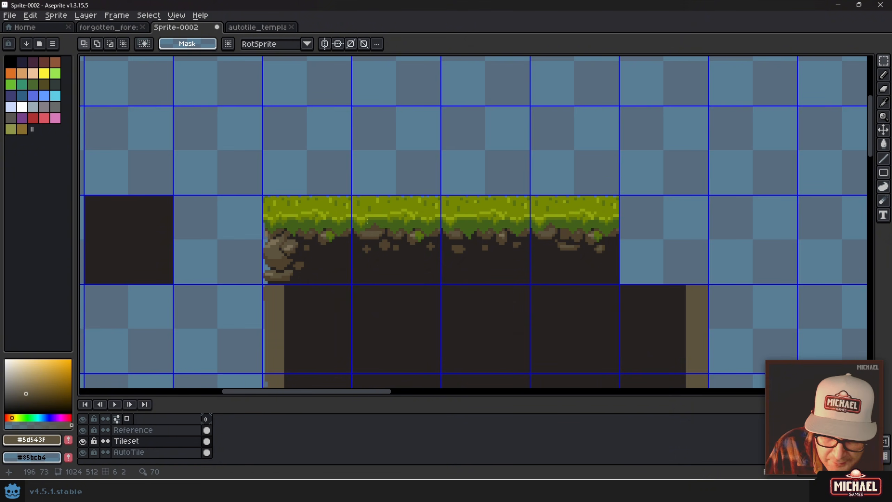
drag(264, 196, 339, 279)
key(ctrl+z)
key(ctrl+z)
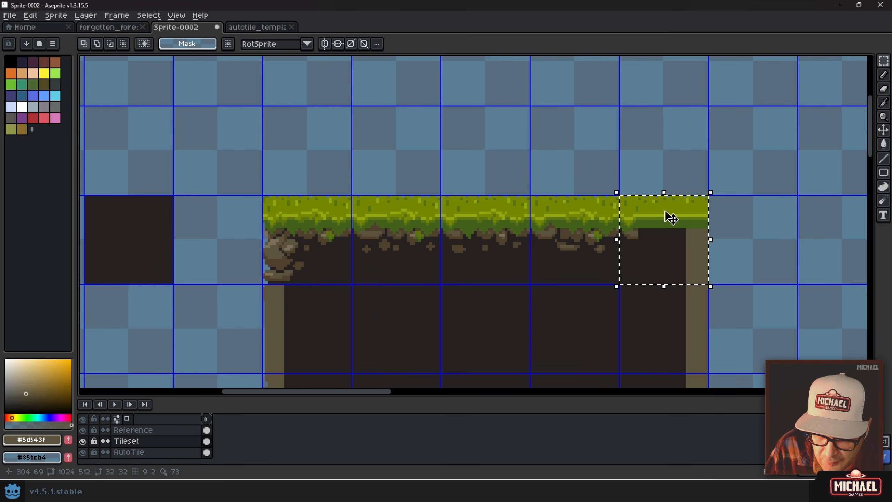
key(ctrl+d)
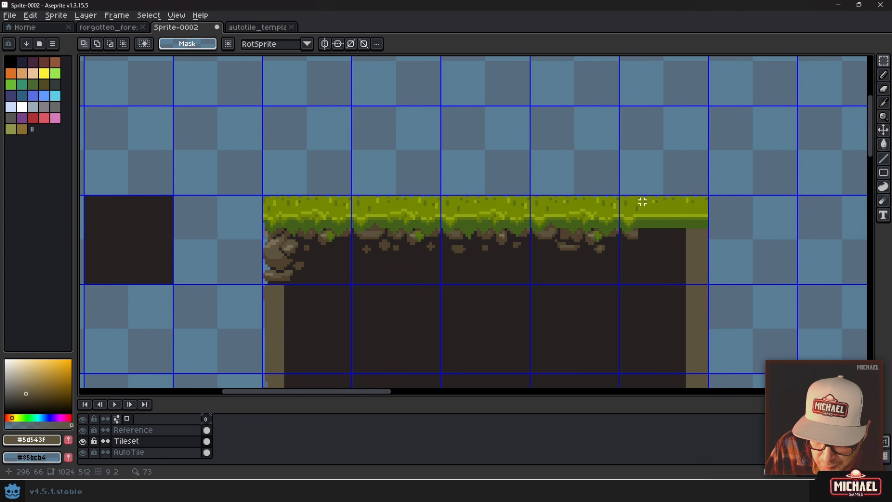
- Delete the rest of the fifth top tile beyond its opening grass drip and rock
drag(643, 196, 708, 285)
key(Delete)
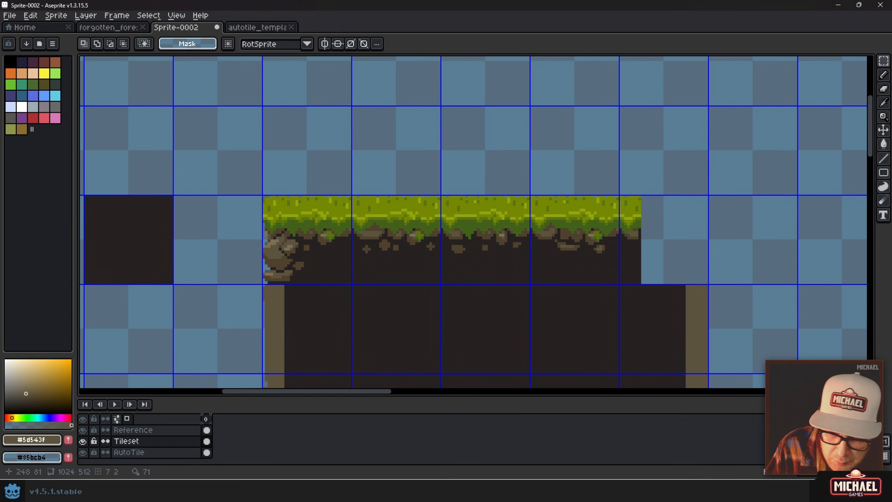
drag(263, 196, 337, 285)
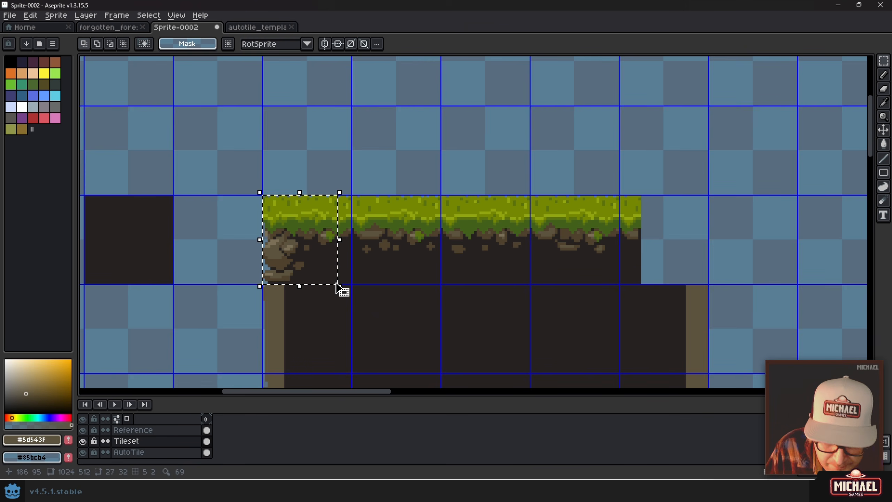
click(336, 283)
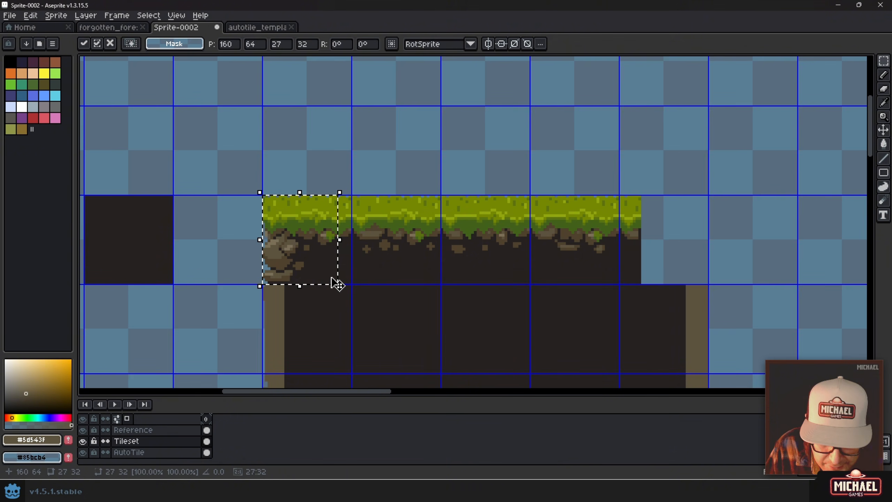
key(shift+h)
key(Return)
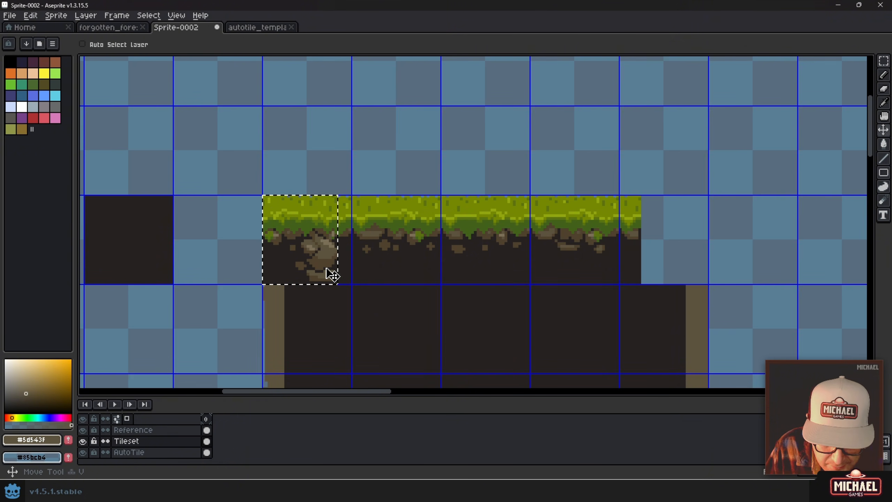
drag(327, 269, 547, 259)
key(ctrl+z)
key(ctrl+z)
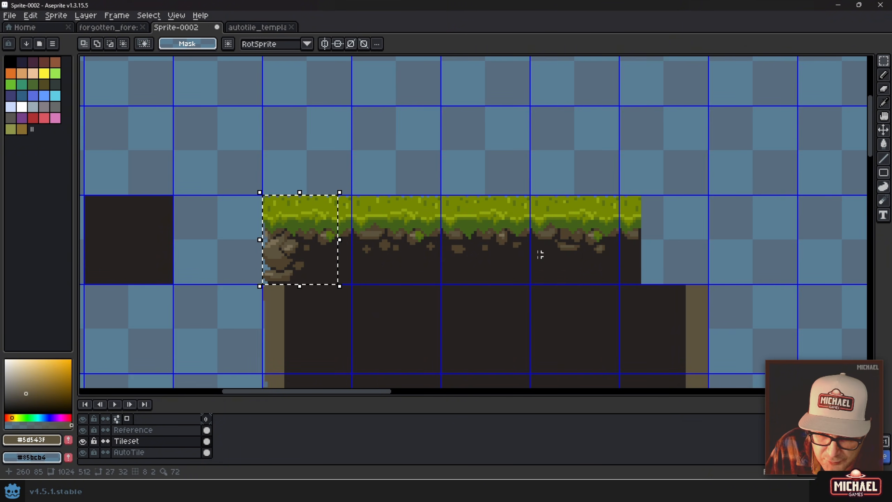
key(ctrl+d)
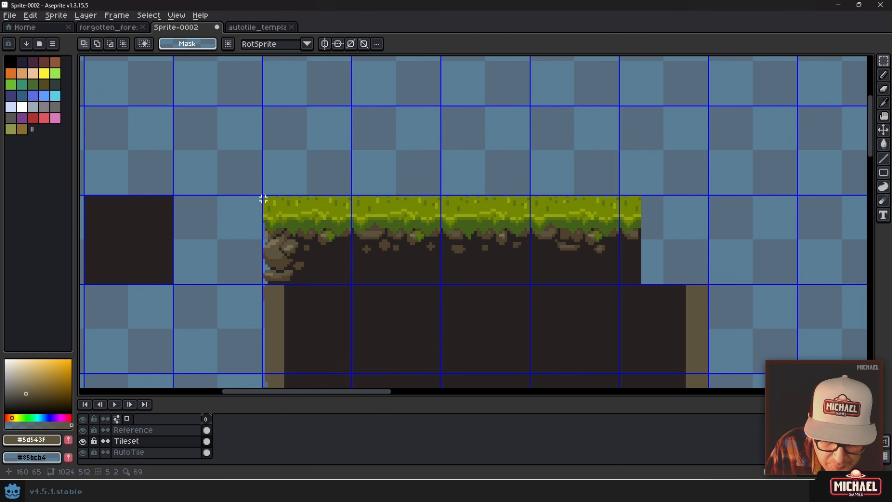
- Place a horizontally flipped copy of the first tile's rocky corner at the open end of the grass row and hide the grid
drag(263, 196, 675, 248)
key(ctrl+d)
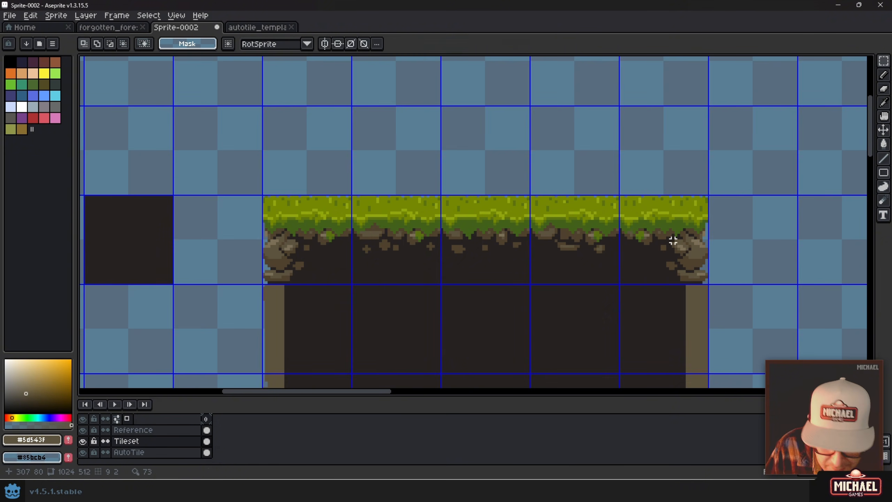
key(ctrl+apostrophe)
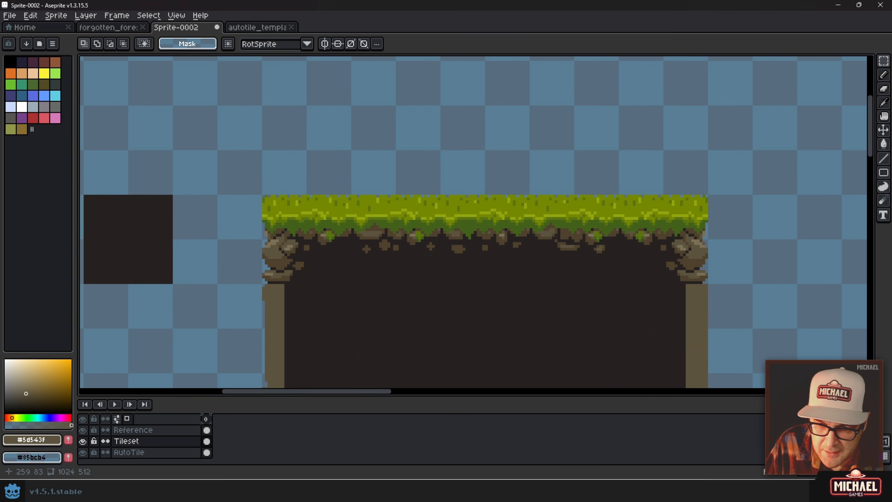
drag(475, 250, 374, 249)
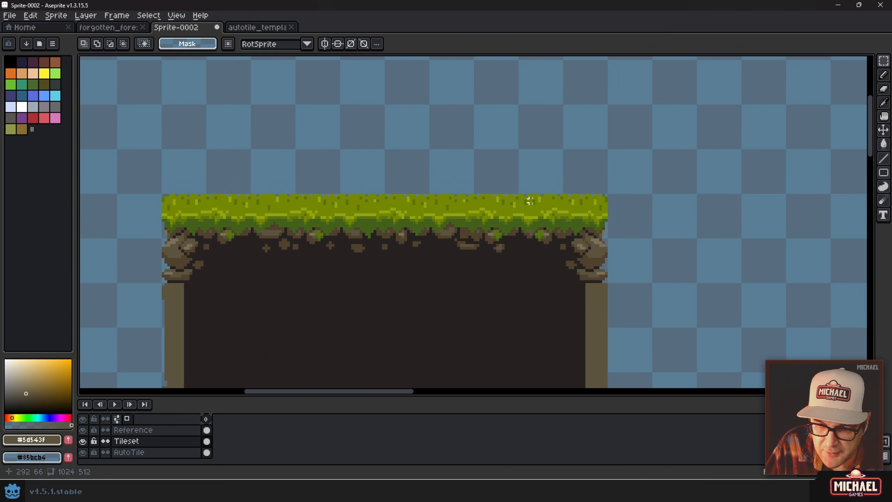
scroll(247, 291, down, 2)
drag(247, 291, 272, 210)
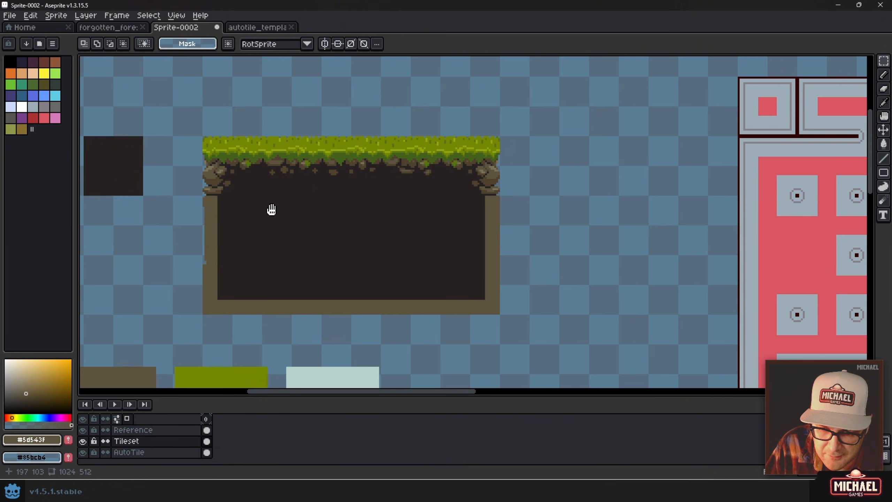
scroll(236, 190, up, 1)
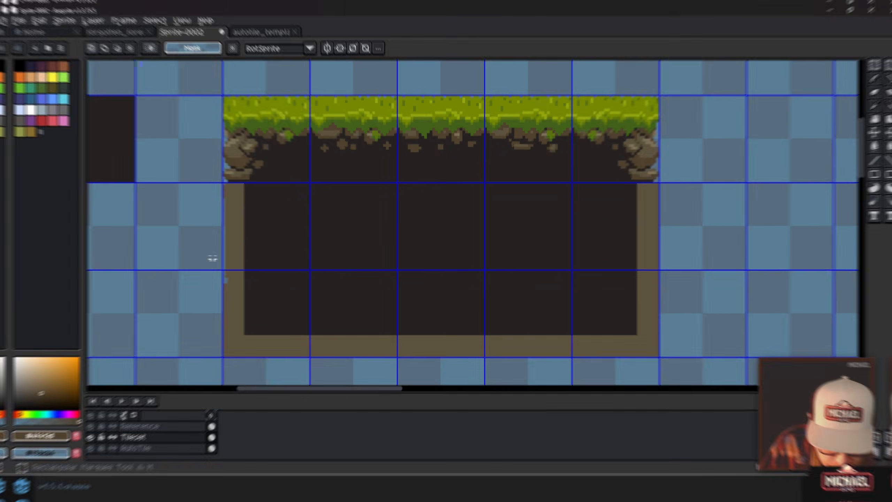
- Delete the 10 × 64 px left wall strip and stamp a 15 × 12 px brush of the corner's lower rocks at both wall tiles' bases
drag(219, 182, 250, 364)
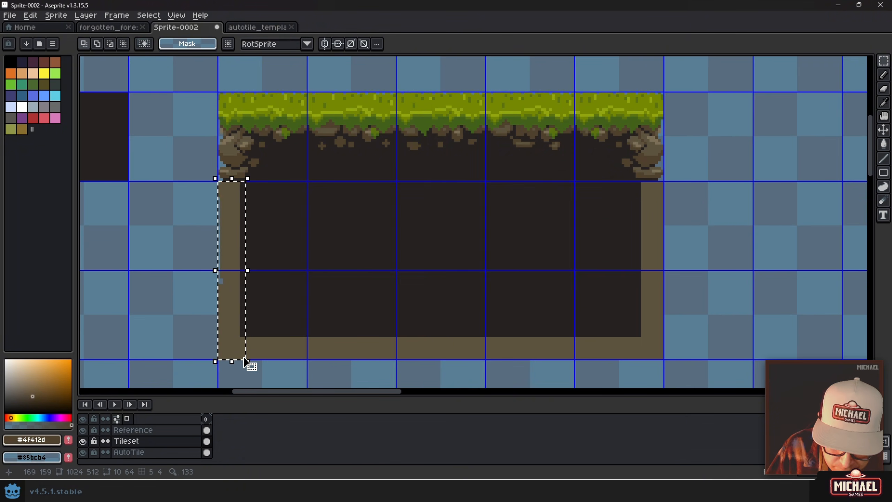
key(Delete)
scroll(259, 206, up, 2)
drag(210, 225, 279, 169)
key(ctrl+b)
drag(247, 340, 246, 239)
click(241, 249)
drag(258, 361, 247, 243)
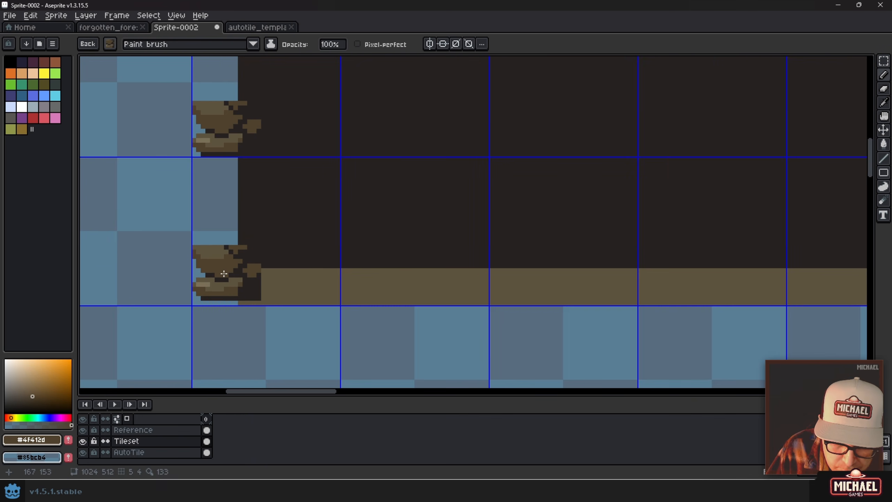
click(227, 279)
drag(237, 133, 265, 321)
- Restore the one-pixel brush and fill the left wall's upper gap with two large #4f412d rocks plus small loose stones beside them
scroll(268, 253, up, 2)
click(111, 43)
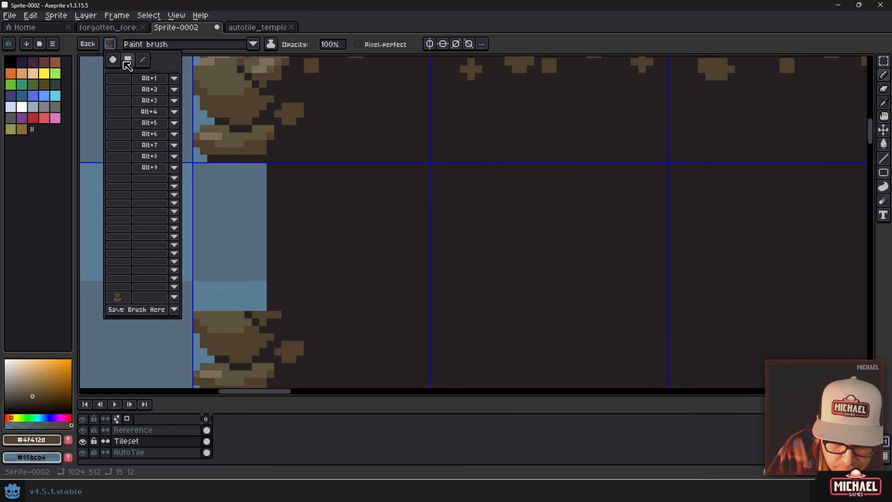
click(126, 61)
key(alt)
mouse_move(266, 168)
mouse_down()
mouse_move(208, 173)
mouse_move(199, 198)
mouse_move(211, 253)
mouse_move(266, 231)
mouse_move(250, 189)
mouse_move(262, 173)
mouse_move(265, 190)
mouse_move(243, 184)
mouse_move(241, 206)
mouse_move(266, 208)
mouse_move(293, 229)
mouse_up()
drag(307, 306, 322, 299)
mouse_move(248, 293)
mouse_down()
mouse_move(195, 304)
mouse_move(256, 302)
mouse_move(226, 305)
mouse_move(278, 322)
mouse_move(258, 316)
mouse_move(220, 276)
mouse_move(248, 276)
mouse_move(253, 268)
mouse_move(253, 283)
mouse_move(281, 287)
mouse_up()
- Separate the left wall's two new rocks with a thin #262221 gap and clean up their facing edges
alt+click(279, 321)
alt+click(245, 285)
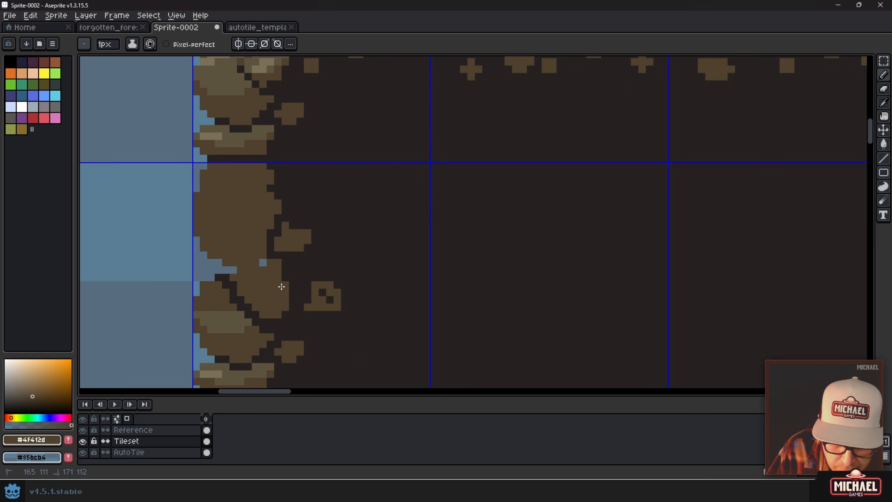
alt+click(272, 262)
alt+click(240, 272)
click(233, 271)
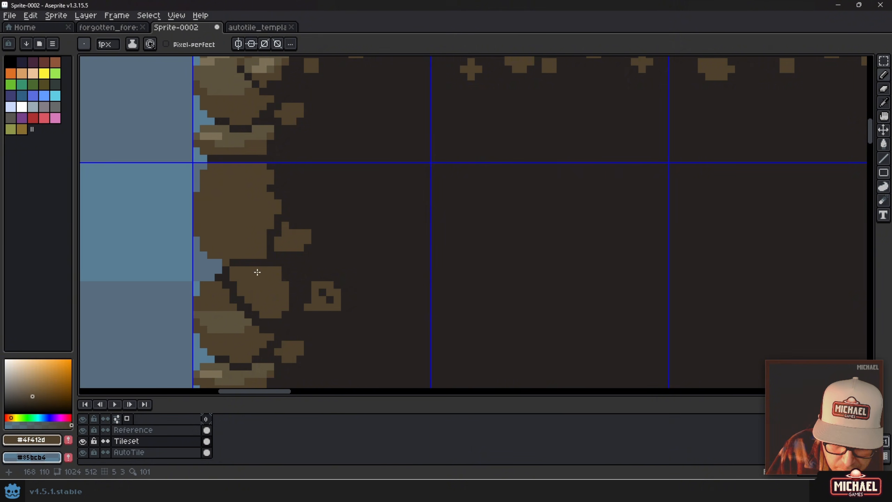
- Extend the underside of the left wall's upper rock in #4f412d and keep a #262221 gap to the rocks below it
alt+click(247, 263)
click(225, 263)
alt+click(238, 269)
drag(218, 270, 209, 267)
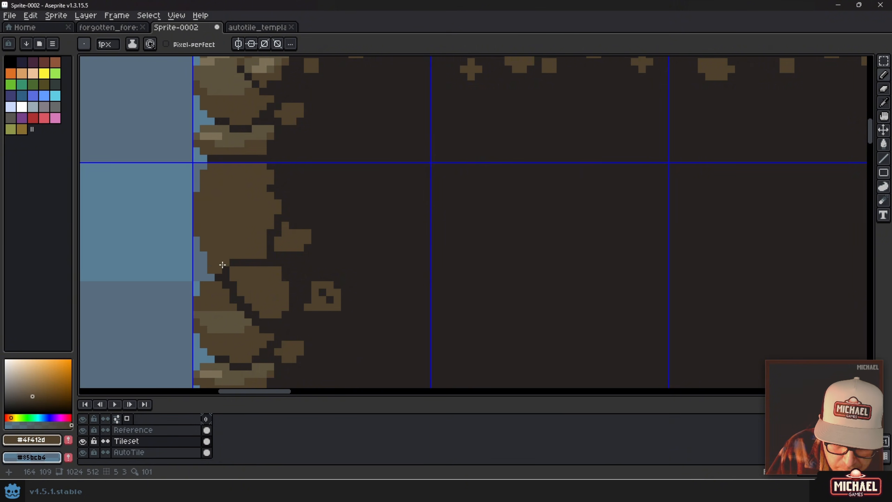
- Shade the upper faces of the upper left wall tile's large rocks with #5d543f, leaving #4f412d along their lower edges
alt+click(219, 309)
drag(223, 309, 210, 307)
mouse_move(224, 172)
mouse_down()
mouse_move(205, 217)
mouse_move(271, 210)
mouse_up()
key(g)
click(249, 207)
key(b)
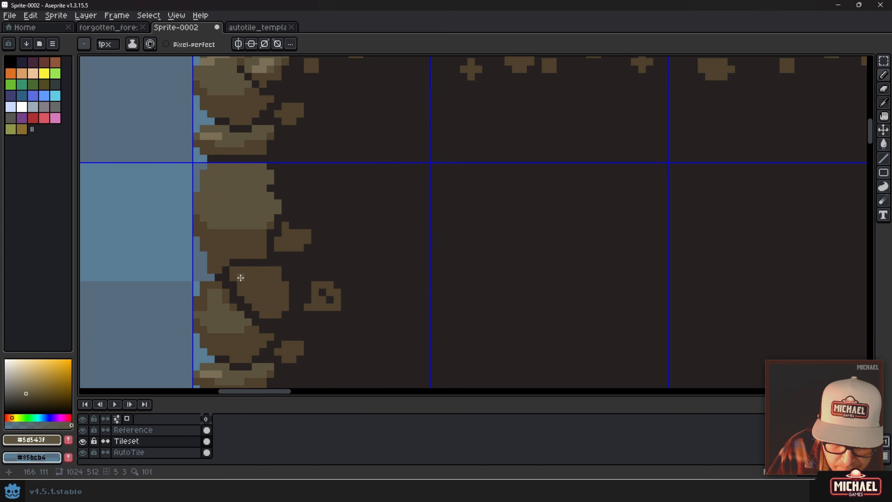
drag(240, 278, 240, 268)
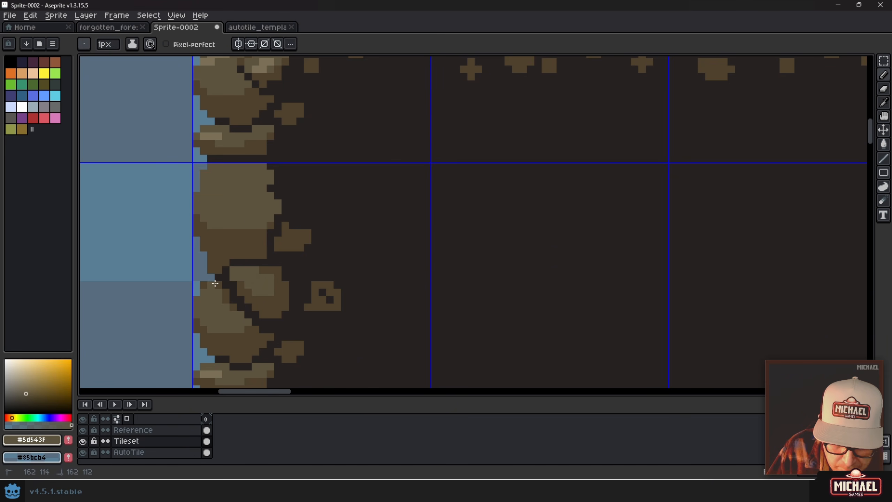
click(234, 307)
mouse_move(247, 332)
mouse_down()
mouse_move(239, 281)
mouse_move(221, 292)
mouse_move(249, 286)
mouse_up()
- Complete the round loose stone and scatter more small #4f412d stones beside the upper left wall tile's rocks
alt+click(316, 248)
drag(317, 249, 302, 245)
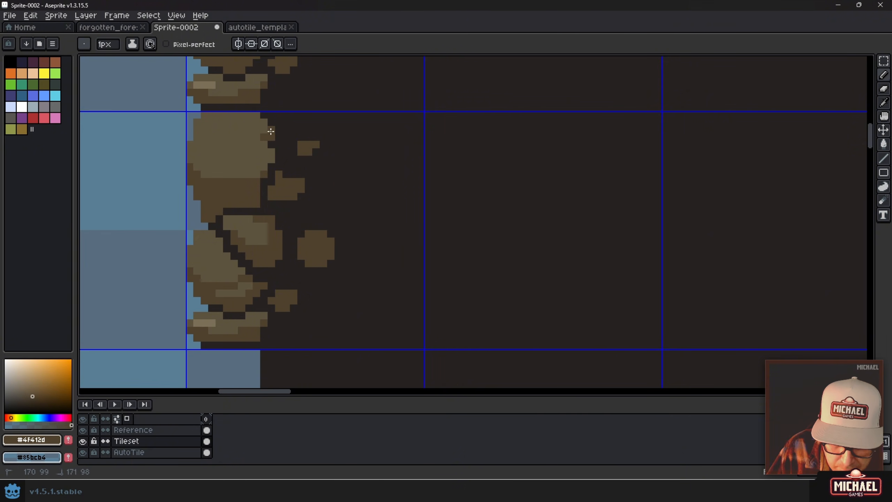
scroll(272, 168, down, 4)
scroll(314, 206, up, 6)
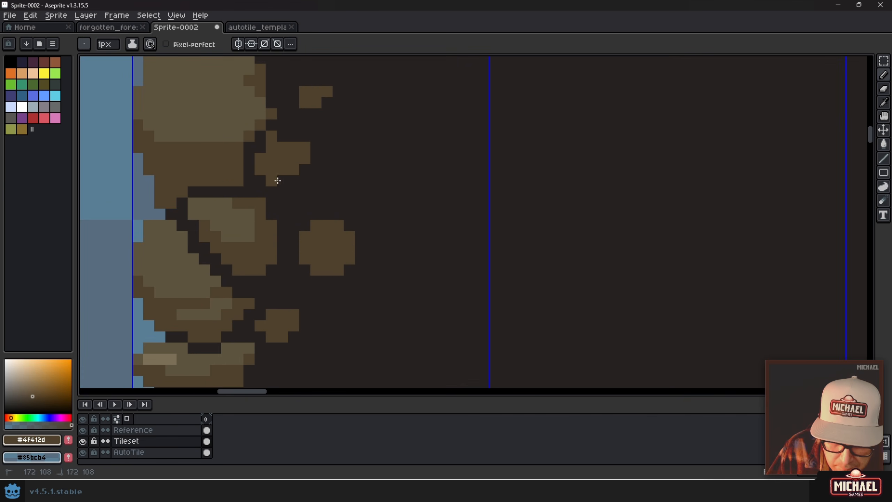
scroll(357, 159, down, 2)
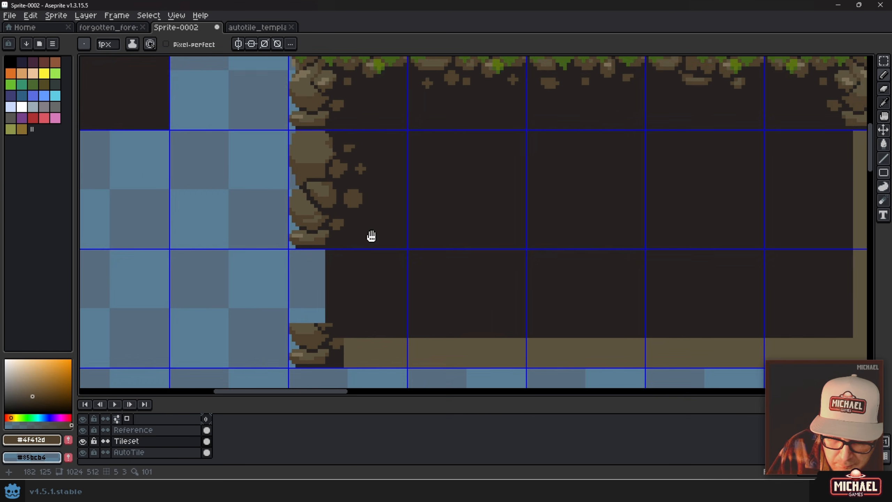
- Outline a large rock in #4f412d at the top of the lower left wall tile and fill its upper face with #5d543f
scroll(345, 261, up, 1)
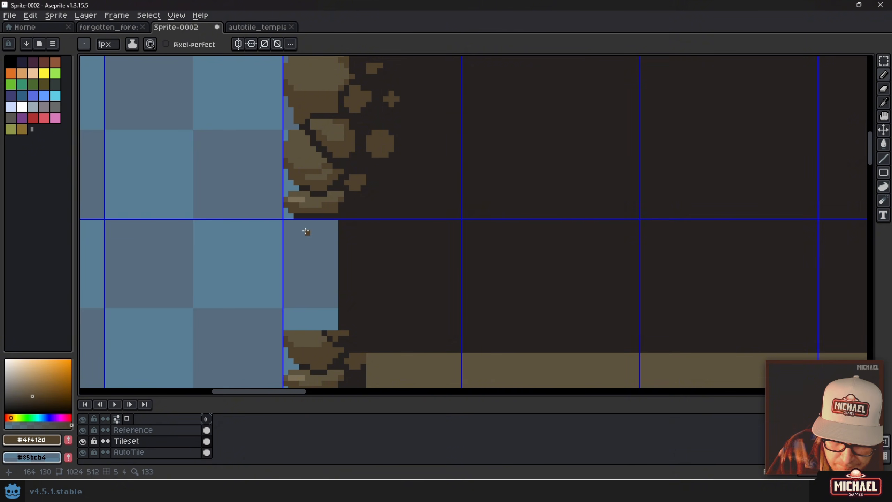
scroll(306, 231, up, 1)
mouse_move(285, 231)
mouse_down()
mouse_move(294, 287)
mouse_move(329, 297)
mouse_move(371, 269)
mouse_move(348, 226)
mouse_move(300, 218)
mouse_up()
alt+click(309, 195)
drag(286, 263, 356, 240)
key(g)
click(335, 229)
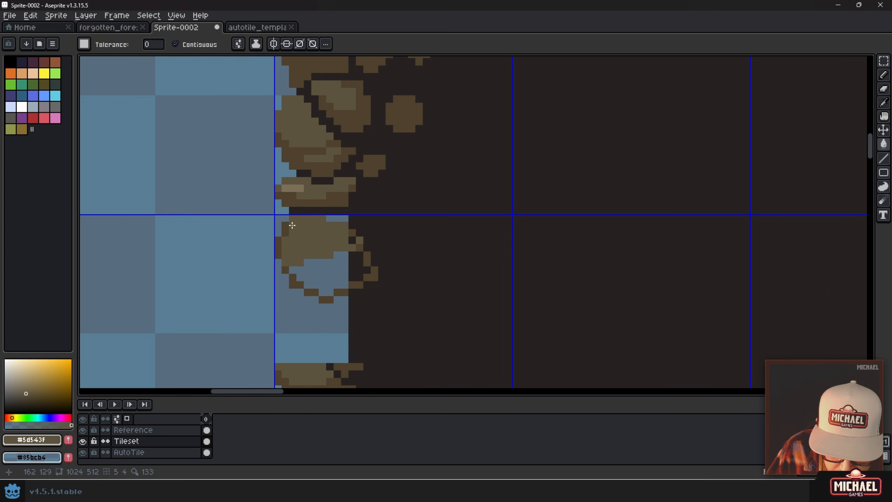
- Round off the new rock's upper inner edge with #262221 and fill its remaining lower half with #4f412d
key(b)
alt+click(396, 235)
mouse_move(330, 218)
mouse_down()
mouse_move(344, 218)
mouse_move(352, 232)
mouse_up()
alt+click(343, 230)
alt+click(366, 251)
key(g)
click(355, 261)
click(338, 277)
key(b)
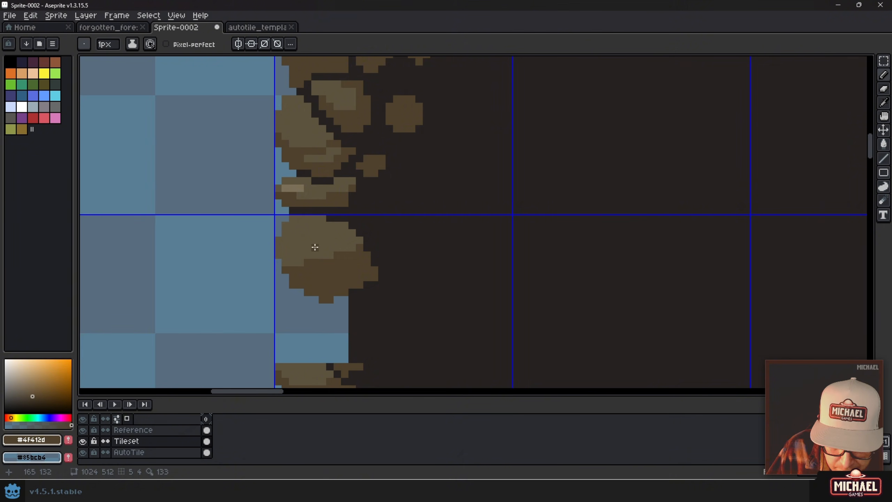
- Break up the new rock's shading with small #5d543f highlight strokes across its #4f412d lower half
alt+click(315, 247)
mouse_move(315, 256)
mouse_down()
mouse_move(351, 259)
mouse_move(309, 278)
mouse_move(307, 270)
mouse_move(350, 256)
mouse_up()
alt+click(319, 270)
alt+click(350, 262)
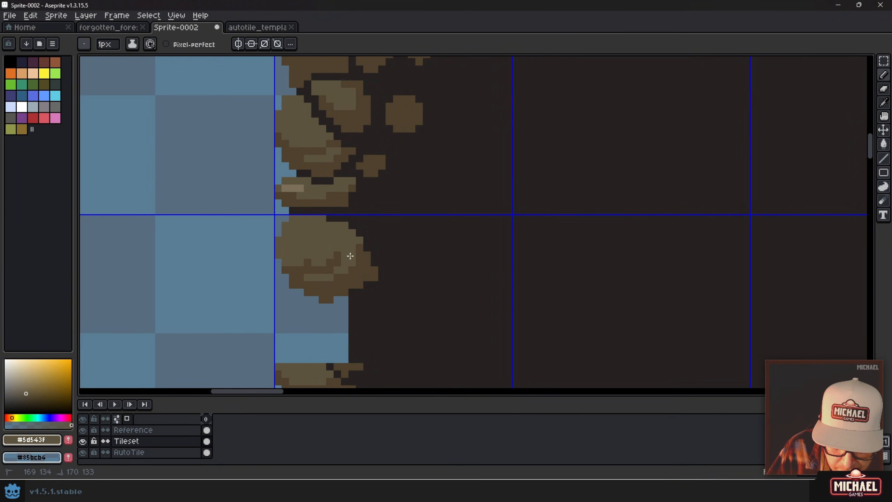
scroll(328, 265, down, 5)
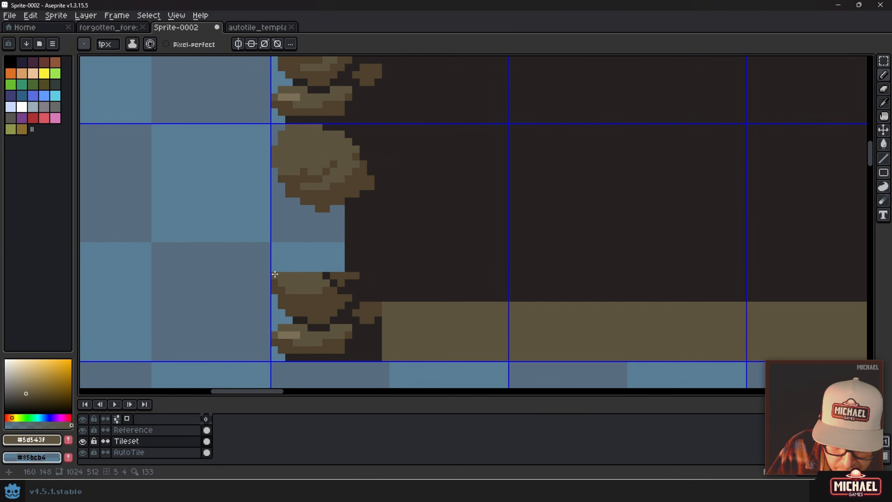
- Build the lower stamped rock upward into a rounded #4f412d boulder with a #5d543f face and start a small rock above it
alt+click(336, 291)
mouse_move(356, 291)
mouse_down()
mouse_move(320, 258)
mouse_move(349, 291)
mouse_move(310, 281)
mouse_move(340, 263)
mouse_move(310, 261)
mouse_move(311, 248)
mouse_move(327, 251)
mouse_move(291, 255)
mouse_move(304, 223)
mouse_move(293, 213)
mouse_move(303, 227)
mouse_up()
alt+click(312, 275)
alt+click(325, 207)
- Separate the small flat rock from its neighbours with #262221 gaps and shade its upper face with #5d543f
alt+click(343, 210)
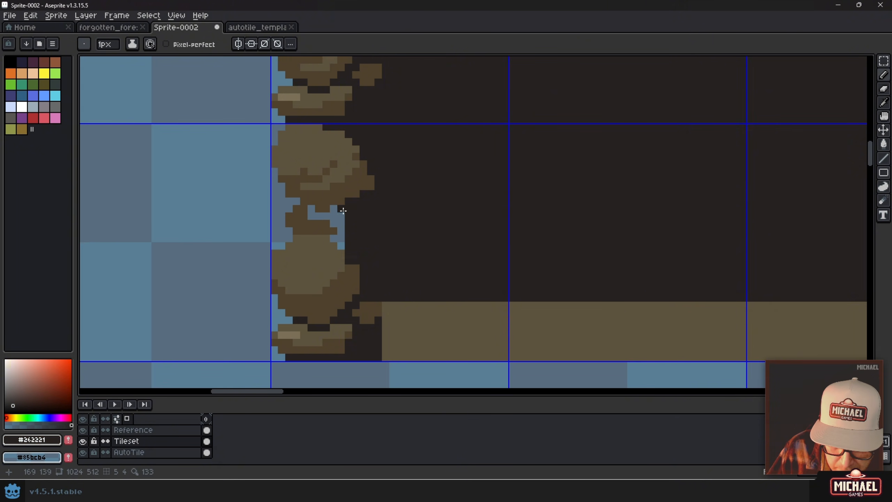
mouse_move(296, 238)
mouse_down()
mouse_move(342, 244)
mouse_move(327, 230)
mouse_move(334, 219)
mouse_move(314, 218)
mouse_move(343, 229)
mouse_move(347, 218)
mouse_move(343, 236)
mouse_move(294, 221)
mouse_move(331, 215)
mouse_up()
alt+click(329, 228)
alt+click(343, 229)
alt+click(297, 227)
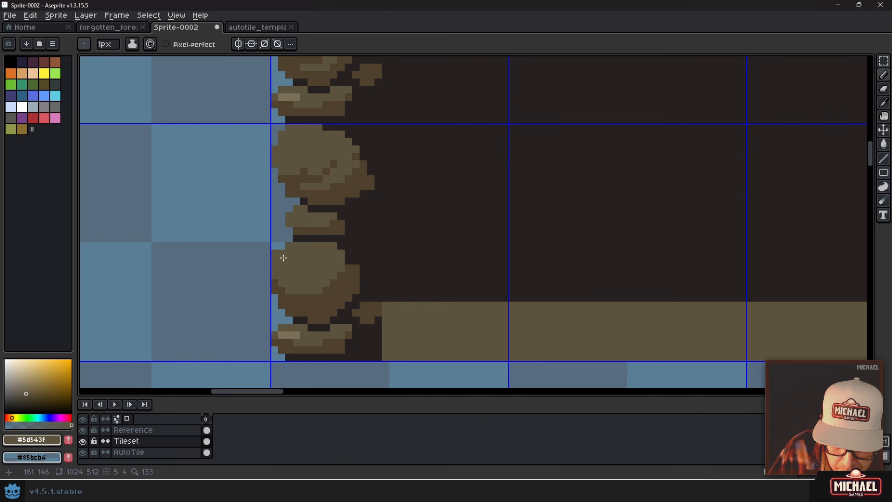
- Paint #4f412d rocks along the base of the bottom-left corner tile and erase their undersides into two rounded shapes
alt+click(275, 295)
mouse_move(286, 327)
mouse_down()
mouse_move(367, 275)
mouse_move(352, 278)
mouse_move(476, 283)
mouse_move(511, 270)
mouse_move(418, 261)
mouse_move(399, 276)
mouse_move(494, 270)
mouse_move(394, 272)
mouse_move(412, 274)
mouse_move(375, 285)
mouse_up()
right_click(360, 283)
right_click(508, 269)
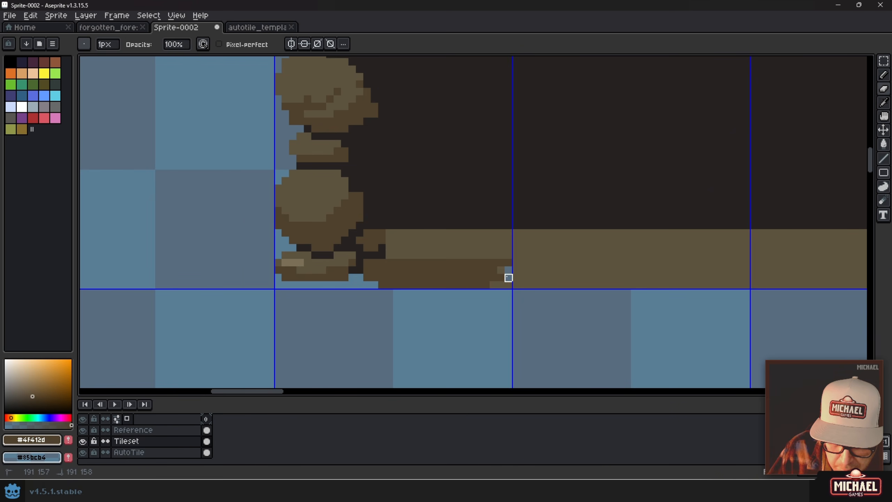
right_click(493, 285)
right_click(427, 270)
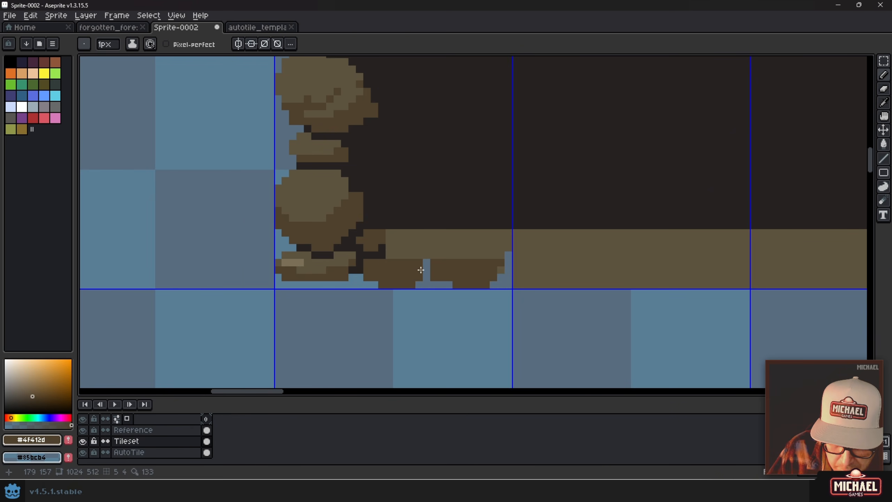
- Extend the two base rocks upward in #4f412d and fill the leftover strip around them with #262221
drag(455, 257, 467, 254)
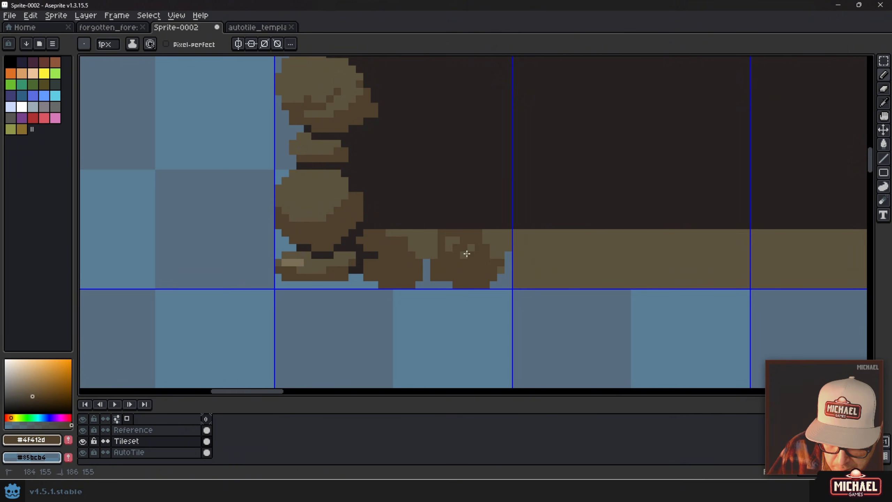
alt+click(450, 211)
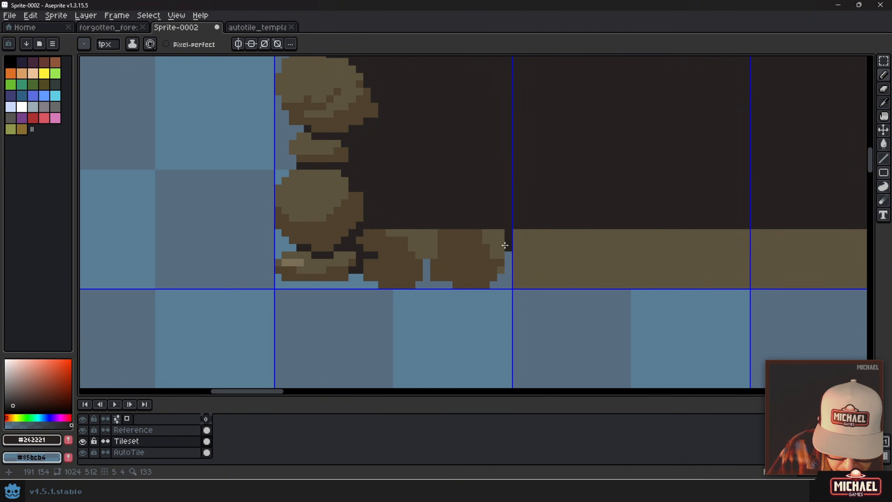
key(g)
click(498, 245)
click(420, 241)
- Add #5d543f highlights to the upper faces of the base rocks in the bottom-left corner tile
key(b)
alt+click(344, 256)
click(380, 243)
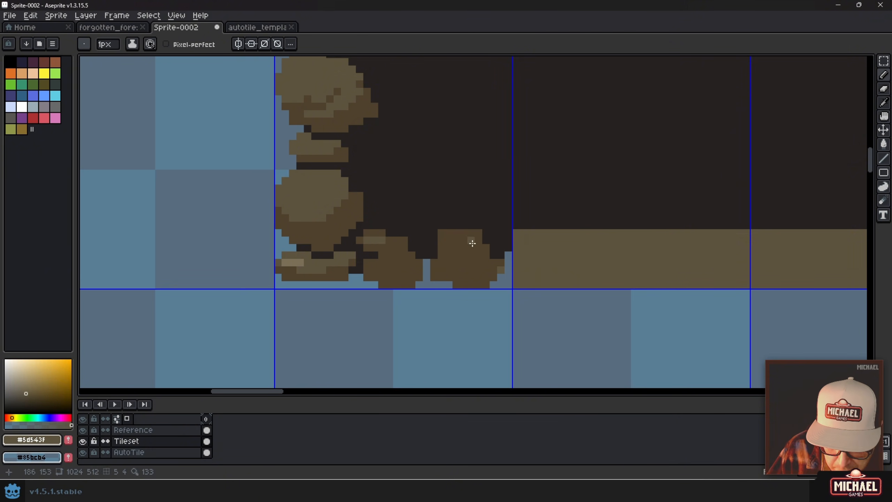
drag(473, 243, 452, 250)
scroll(443, 255, down, 3)
mouse_move(378, 267)
mouse_down()
mouse_move(444, 255)
mouse_move(442, 246)
mouse_move(448, 255)
mouse_move(430, 274)
mouse_up()
scroll(444, 245, up, 4)
- Finish the larger base rock with a rounded top and wider #5d543f highlight, and scatter three #4f412d stones around the corner
alt+click(448, 253)
drag(464, 241, 482, 240)
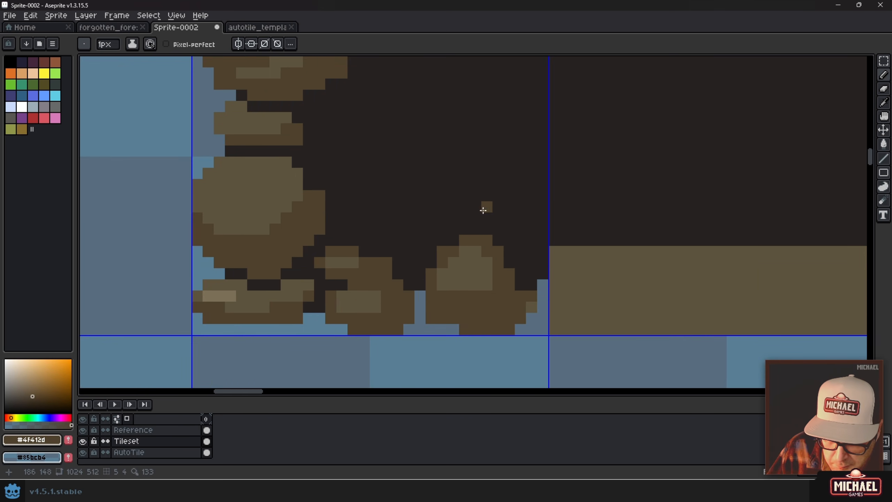
mouse_move(420, 218)
mouse_down()
mouse_move(404, 239)
mouse_move(390, 230)
mouse_up()
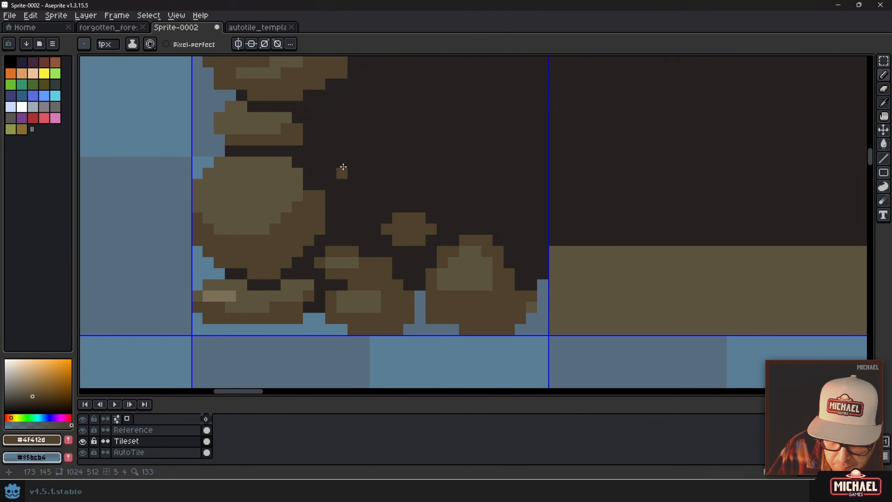
drag(343, 165, 351, 149)
drag(520, 228, 515, 209)
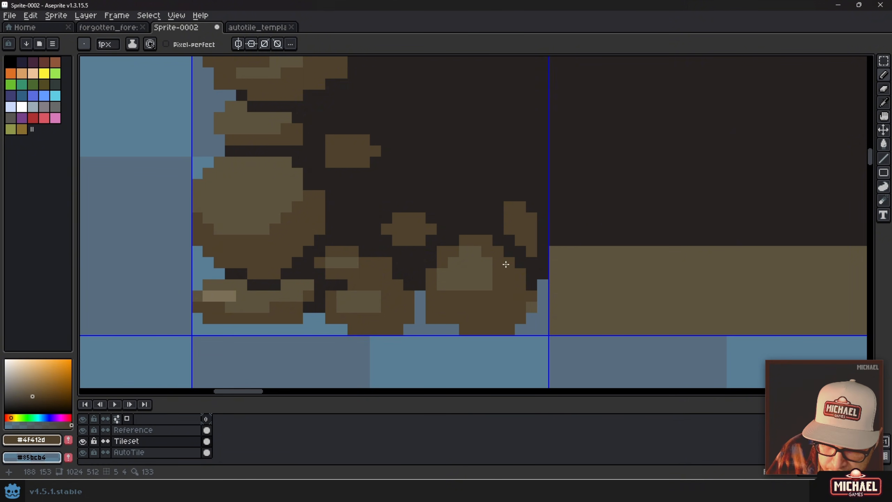
alt+click(487, 270)
mouse_move(509, 274)
mouse_down()
mouse_move(468, 263)
mouse_move(280, 364)
mouse_up()
- Delete the 32 × 64 px column of two placeholder tiles below the top-right grass corner
scroll(462, 272, down, 3)
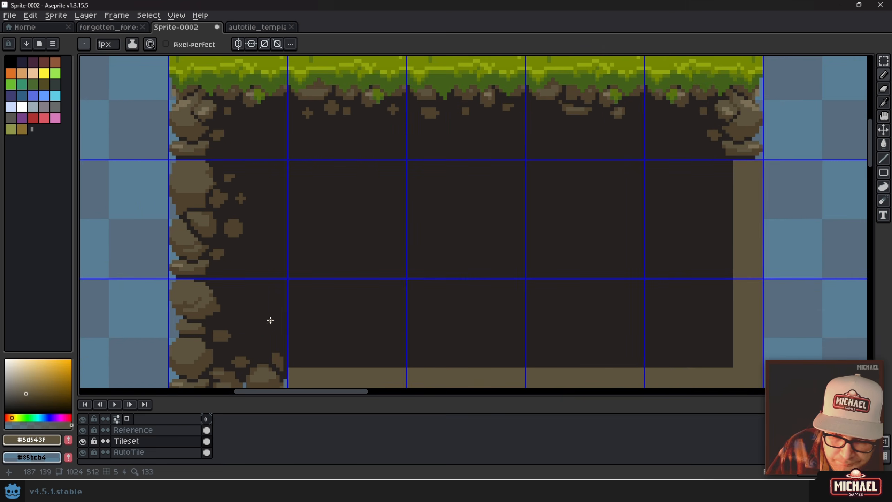
scroll(271, 320, down, 1)
key(m)
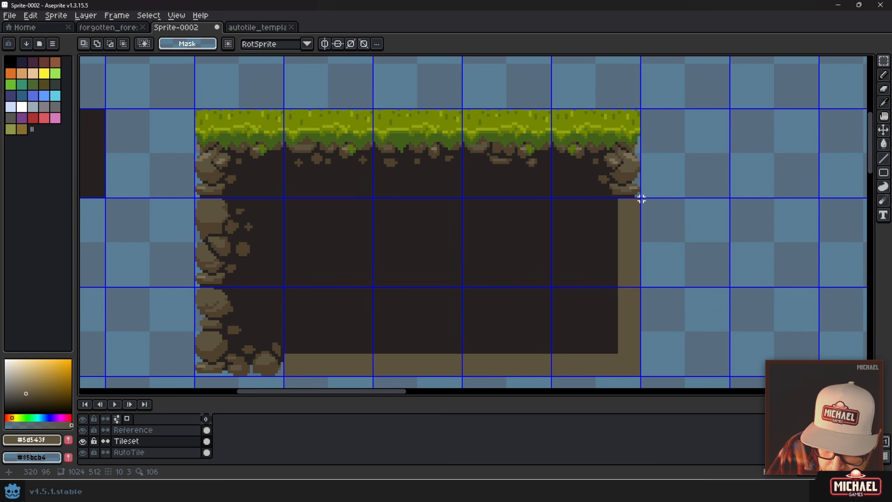
drag(638, 199, 552, 376)
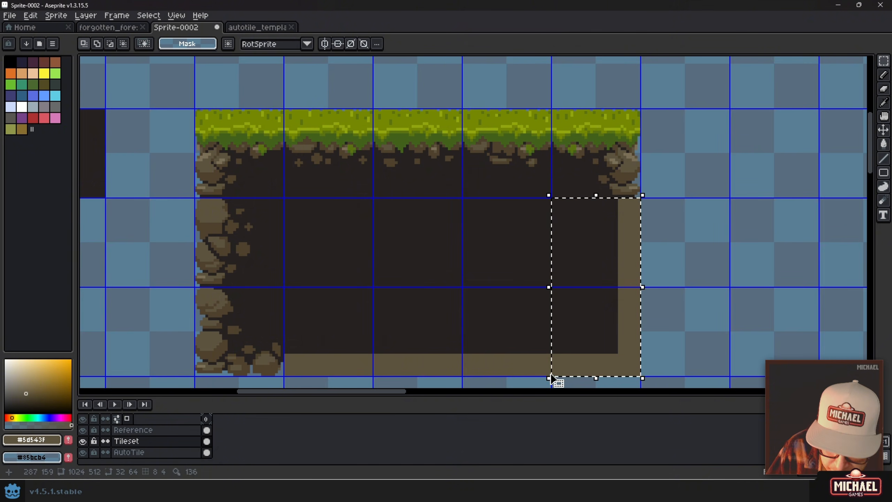
key(Delete)
- Make a brush from the two left wall tiles and stamp it into the emptied right column
mouse_move(195, 199)
mouse_down()
mouse_move(288, 378)
mouse_move(594, 289)
mouse_up()
key(v)
key(ctrl+b)
key(ctrl+z)
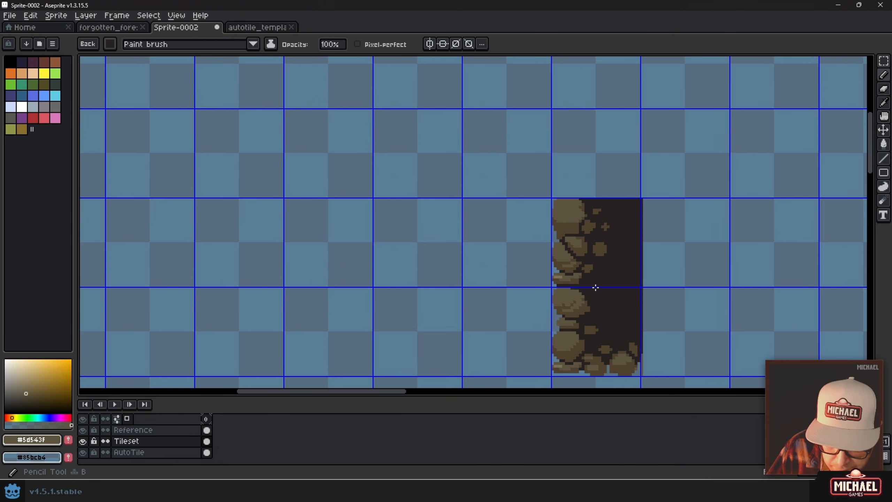
drag(269, 351, 595, 288)
key(ctrl+z)
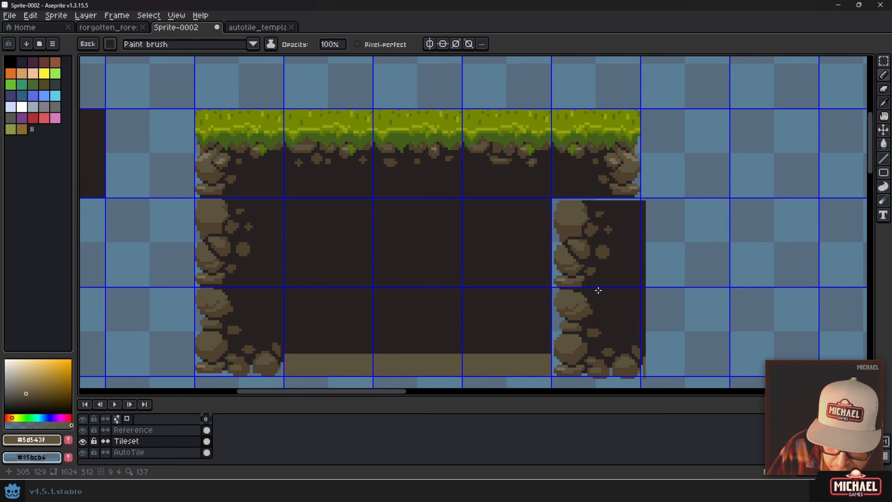
click(594, 288)
- Flip the stamped right wall column horizontally and align it with the grass corner above
key(m)
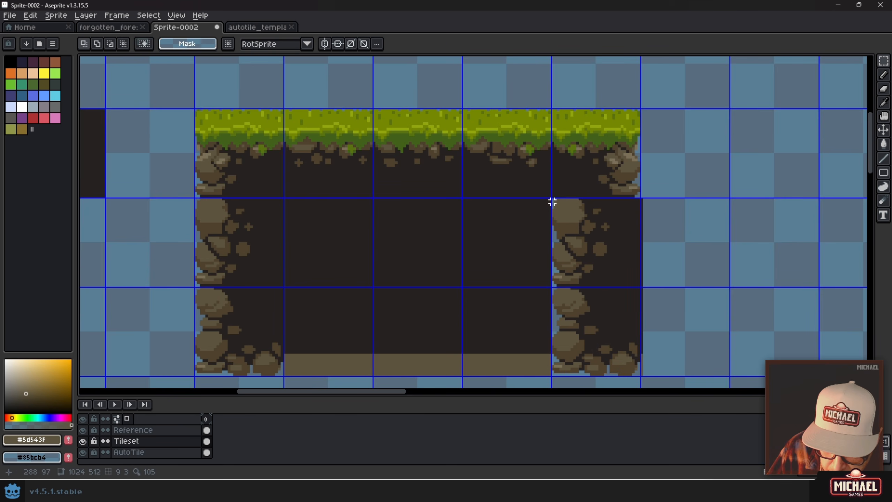
drag(552, 202, 667, 377)
mouse_move(611, 291)
mouse_down()
mouse_move(634, 291)
mouse_move(605, 283)
mouse_up()
key(ctrl+d)
- Delete the plain brown strip along the base of the three middle bottom tiles
drag(334, 344, 369, 299)
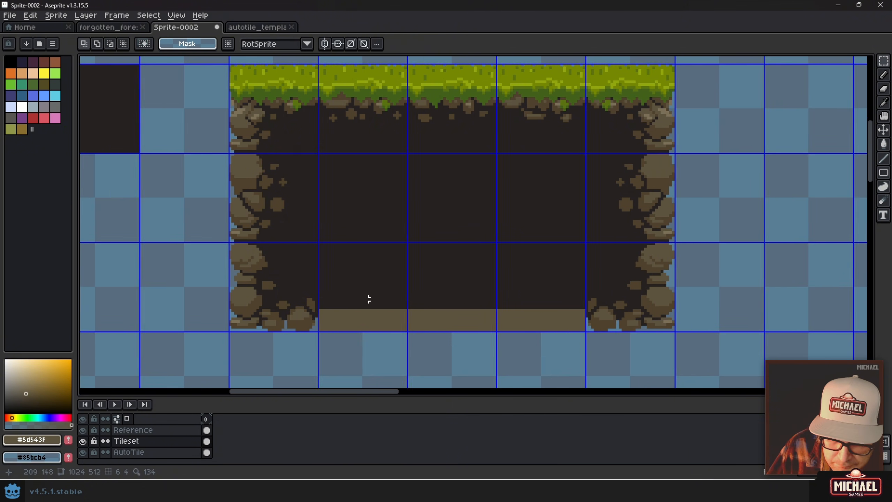
scroll(369, 299, up, 1)
drag(315, 331, 664, 285)
key(Delete)
key(ctrl+d)
- Make a brush from the bottom-left corner's base rocks and stamp it once in each of the three middle bottom tiles
drag(304, 279, 251, 339)
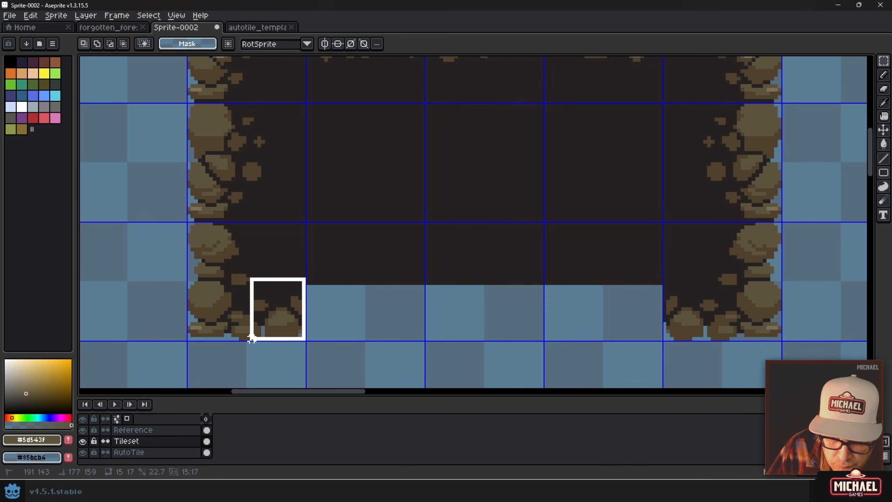
key(ctrl+b)
click(363, 310)
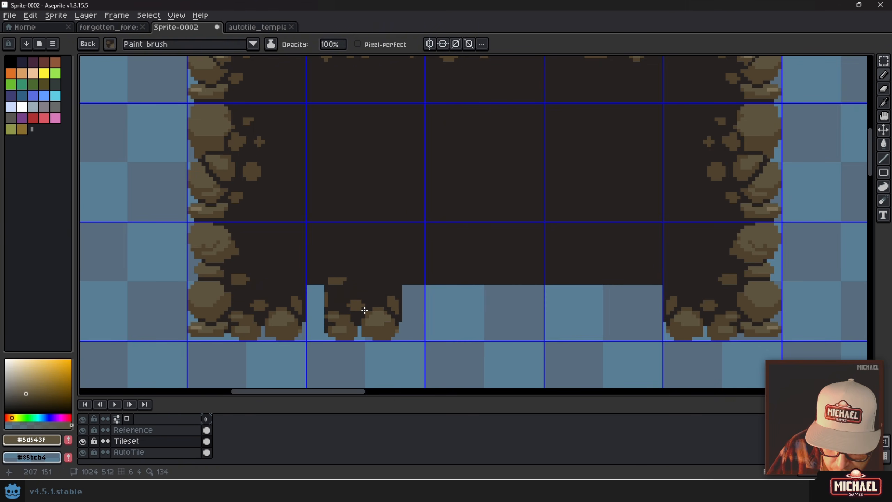
click(624, 308)
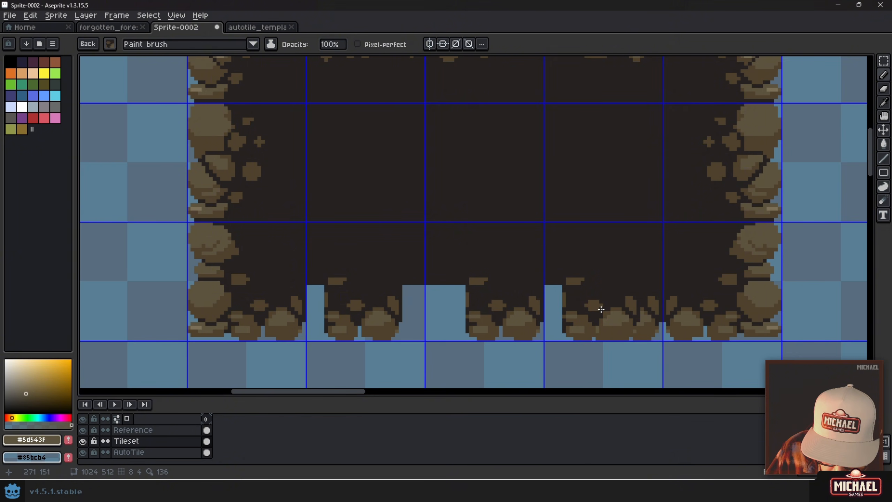
click(513, 294)
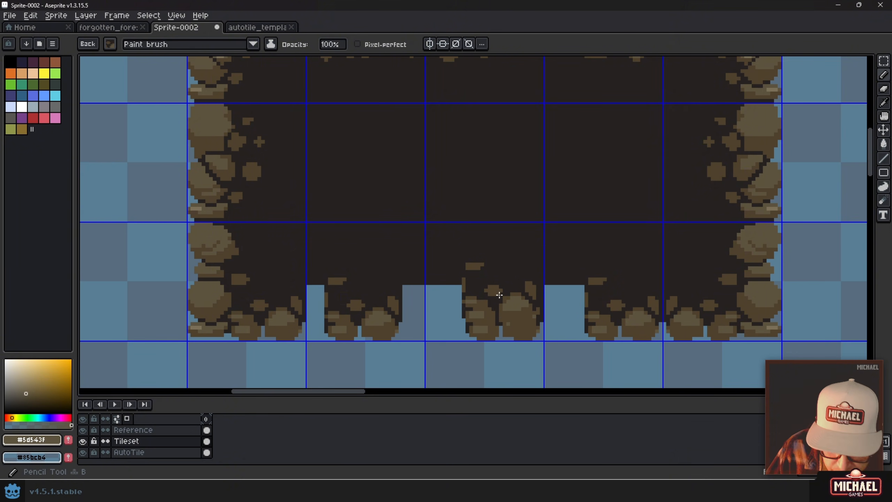
- Restore the one-pixel brush and fill the gap between the left corner and the first rock stamp with #262221
click(110, 43)
click(126, 61)
scroll(281, 325, up, 2)
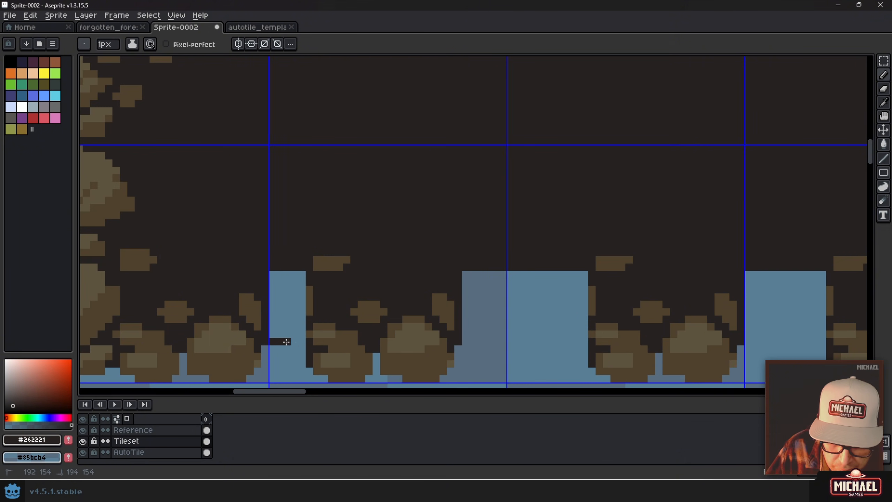
key(g)
click(289, 321)
- Close off the two remaining gaps between the bottom rock stamps with #262221 lines and fill the areas above them
key(b)
click(465, 342)
shift+click(584, 349)
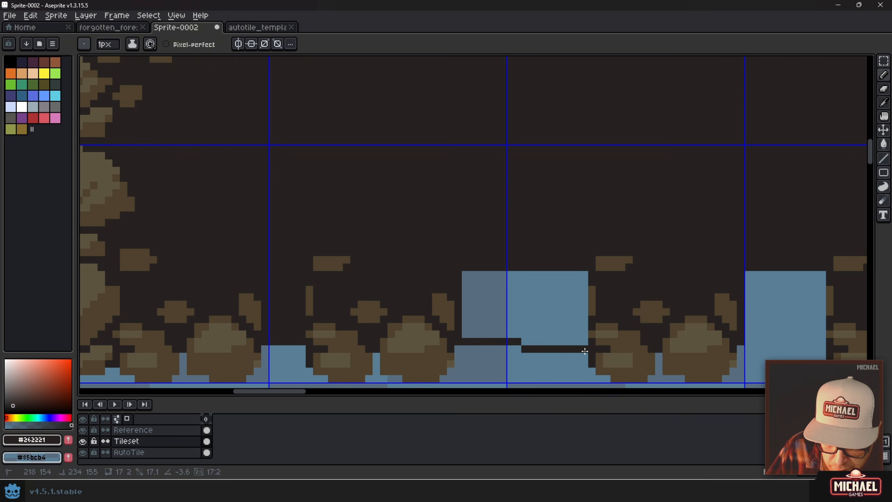
key(g)
click(562, 328)
drag(727, 336, 481, 326)
key(b)
click(504, 332)
shift+click(578, 338)
key(g)
click(545, 309)
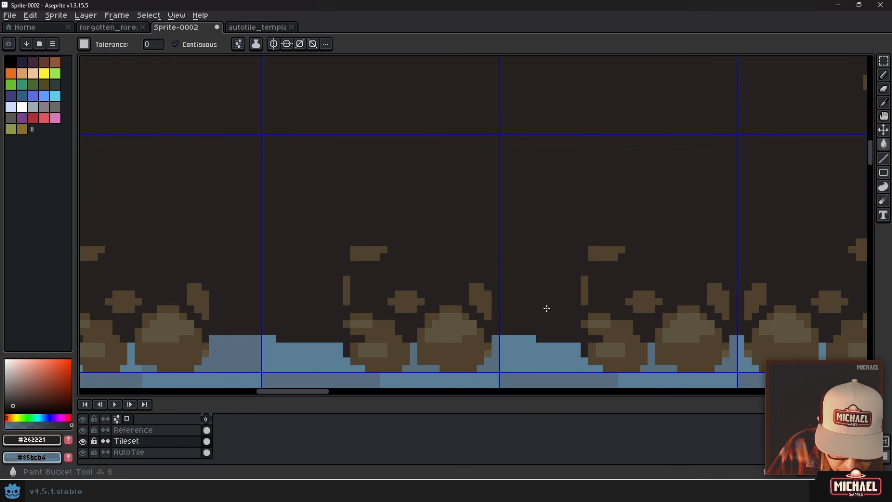
- Outline a large rock in #4f412d at the left end of the central bottom tile and fill it solid
key(b)
scroll(577, 326, up, 1)
alt+click(634, 334)
drag(634, 335, 515, 255)
mouse_move(516, 259)
mouse_down()
mouse_move(432, 273)
mouse_move(462, 255)
mouse_move(450, 238)
mouse_move(478, 253)
mouse_move(456, 248)
mouse_move(450, 226)
mouse_move(495, 238)
mouse_up()
alt+click(476, 237)
drag(484, 270, 473, 268)
drag(250, 259, 441, 255)
alt+click(340, 289)
drag(340, 289, 420, 283)
mouse_move(398, 251)
mouse_down()
mouse_move(277, 280)
mouse_move(251, 259)
mouse_move(265, 196)
mouse_move(355, 238)
mouse_move(289, 260)
mouse_up()
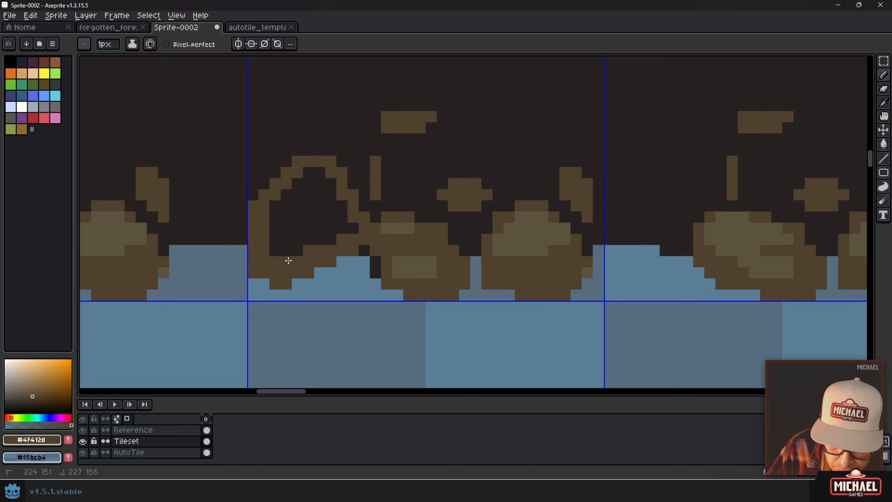
key(g)
click(309, 227)
- Shade the large rock's upper face with #5d543f and separate it from its right neighbour with #262221
key(b)
alt+click(390, 228)
mouse_move(353, 246)
mouse_down()
mouse_move(307, 225)
mouse_move(330, 179)
mouse_move(330, 200)
mouse_up()
alt+click(346, 253)
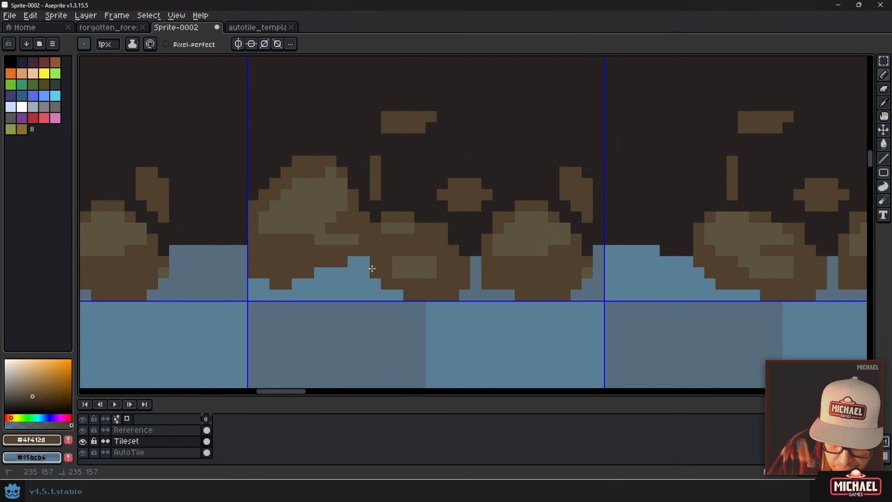
alt+click(374, 210)
drag(364, 239, 353, 261)
- Paint a small #4f412d rock with a #5d543f highlight at the left end of the bottom tile beside the left corner
alt+click(429, 253)
scroll(467, 255, down, 3)
drag(491, 286, 371, 293)
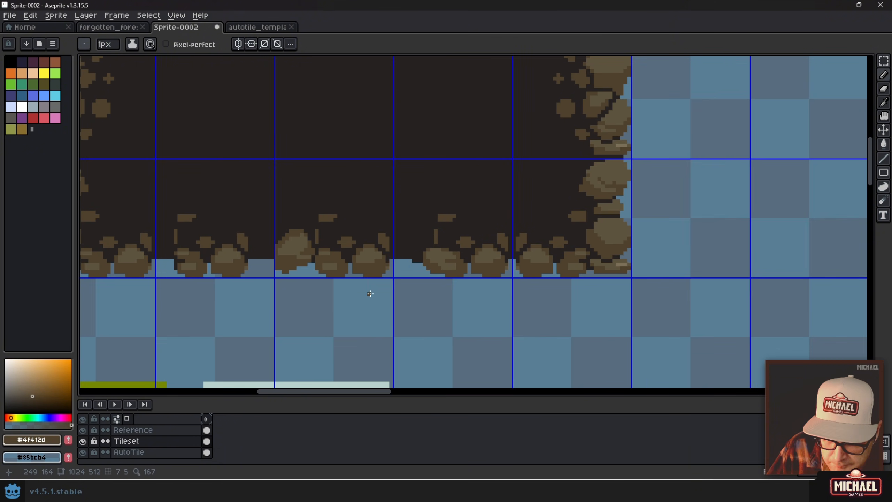
drag(289, 289, 409, 286)
scroll(332, 253, up, 3)
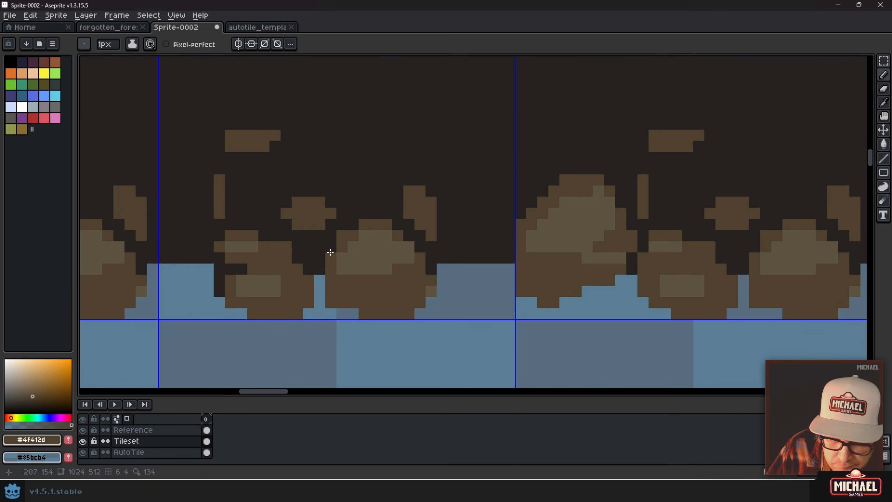
mouse_move(186, 225)
mouse_down()
mouse_move(178, 289)
mouse_move(177, 263)
mouse_move(197, 258)
mouse_move(184, 237)
mouse_move(192, 256)
mouse_up()
alt+click(217, 263)
click(219, 247)
alt+click(234, 246)
scroll(465, 266, up, 2)
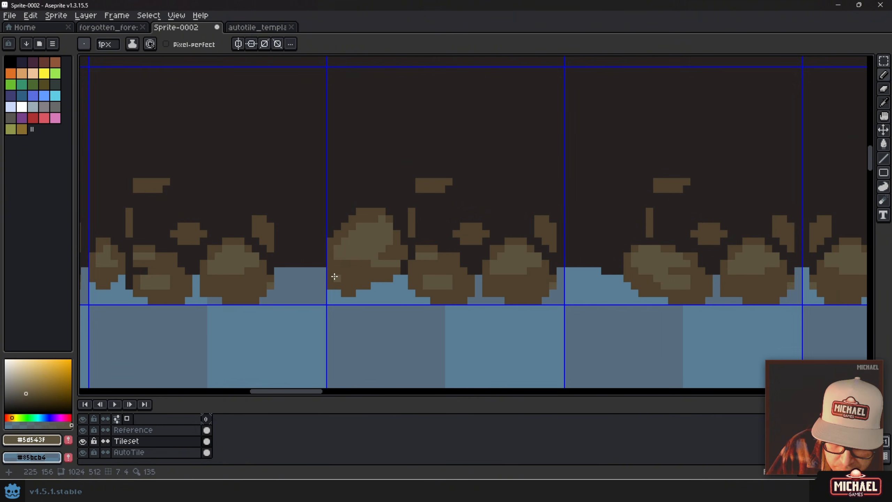
- Add a #4f412d rock at the right end of that tile and paint over the pebble above its rocks with #262221
alt+click(341, 284)
mouse_move(315, 262)
mouse_down()
mouse_move(286, 281)
mouse_move(279, 268)
mouse_move(302, 249)
mouse_up()
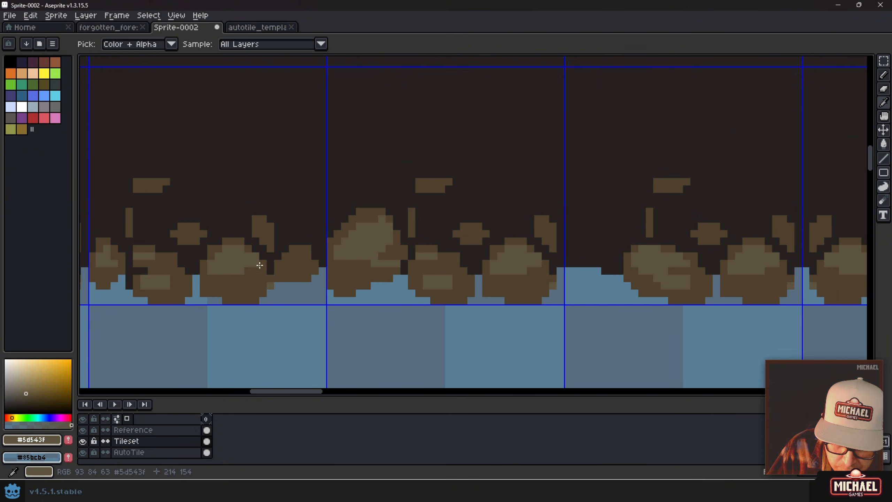
scroll(292, 261, down, 2)
alt+click(246, 221)
drag(231, 216, 210, 211)
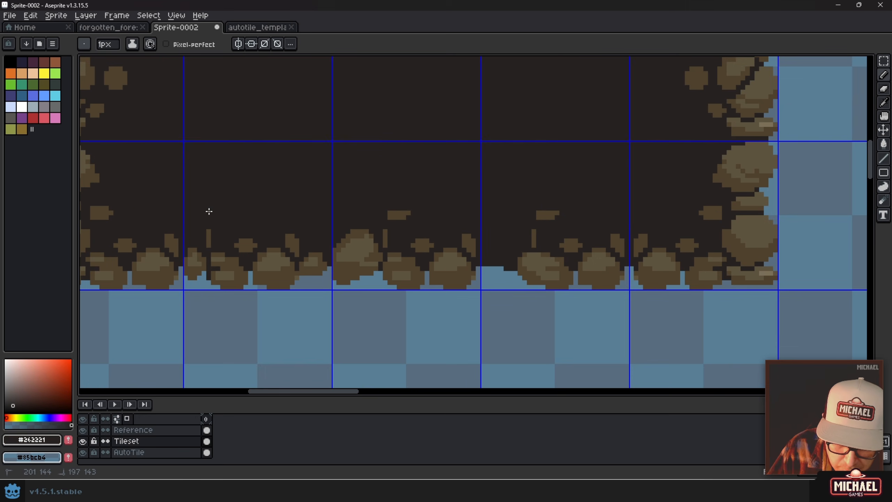
- Extend the flat pebble above the central bottom tile's rocks with #4f412d
alt+click(355, 233)
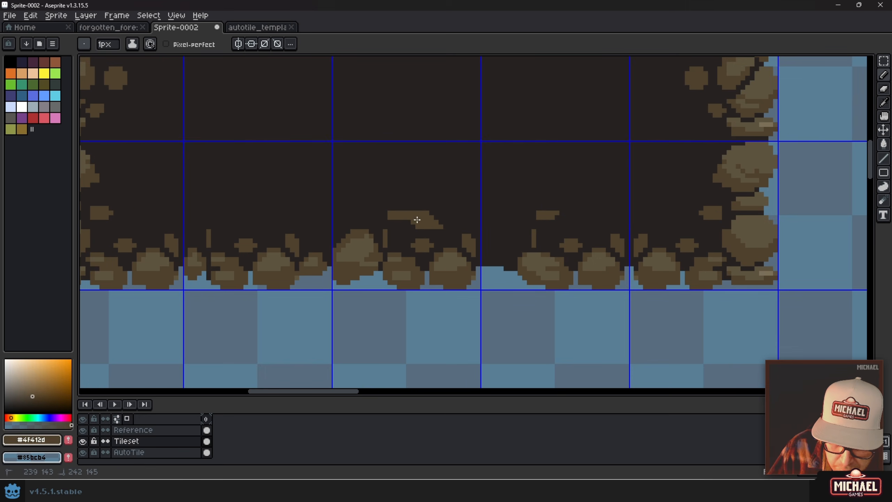
drag(536, 232, 496, 231)
scroll(420, 259, up, 1)
- Stamp a brush copy of the large rock into the left end of the next bottom tile, then restore the one-pixel brush
drag(420, 259, 491, 257)
key(m)
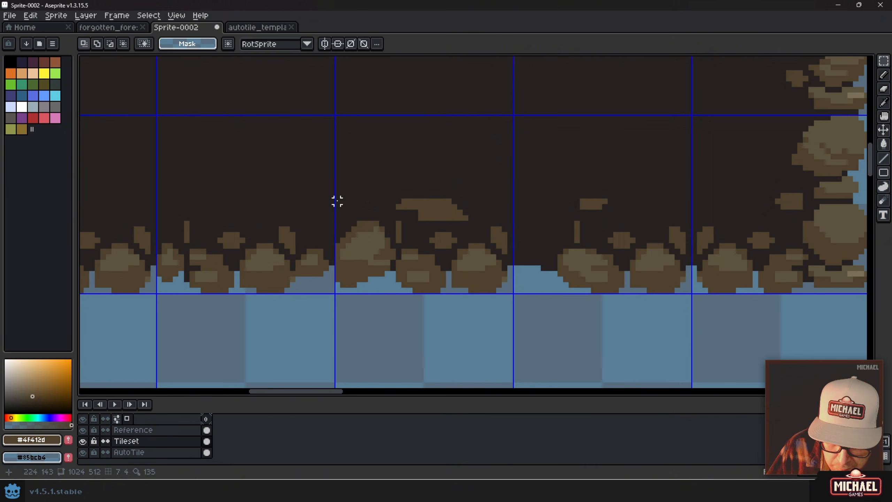
drag(338, 201, 387, 290)
key(ctrl+b)
click(539, 246)
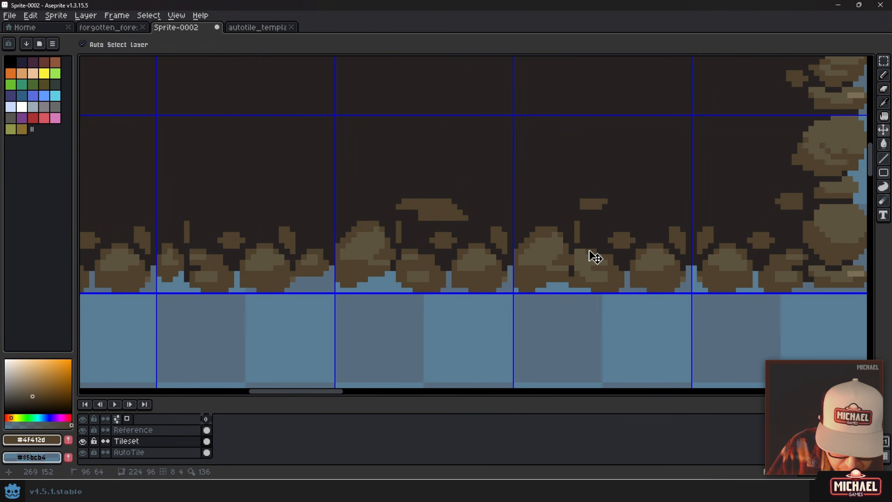
click(110, 44)
click(125, 61)
- Separate the stamped rock from its right neighbour with #262221 and paint out the loose pebbles above that tile's rocks
alt+click(572, 240)
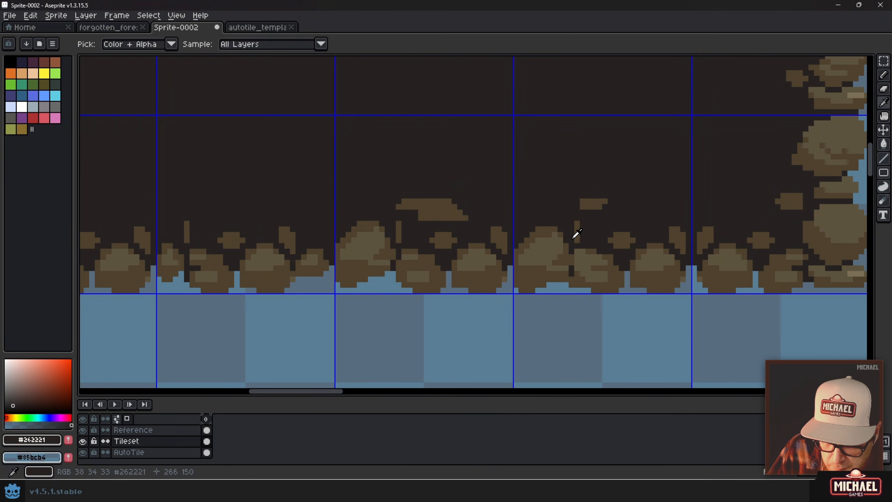
scroll(576, 246, up, 3)
mouse_move(576, 246)
mouse_down()
mouse_move(378, 168)
mouse_move(369, 176)
mouse_move(363, 242)
mouse_move(370, 260)
mouse_up()
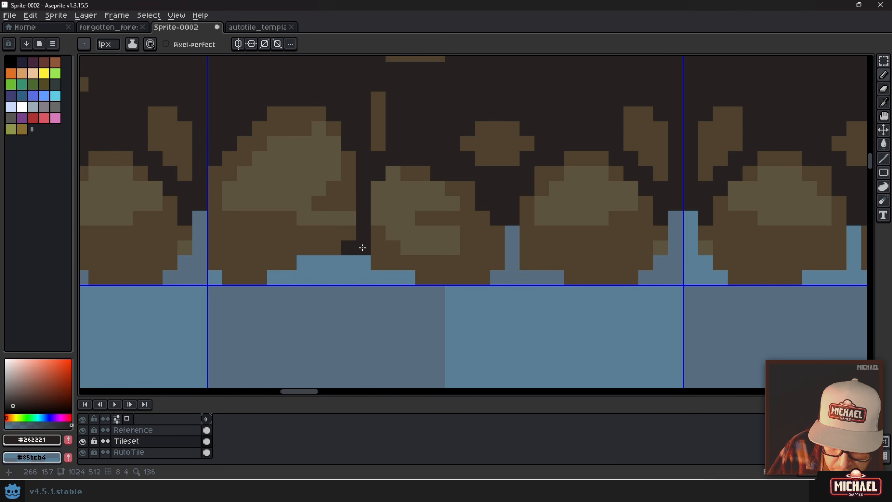
scroll(481, 218, down, 3)
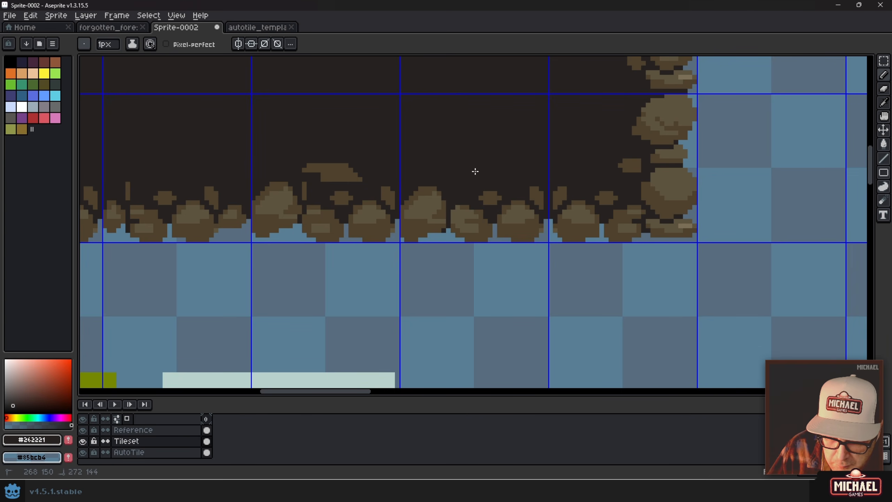
drag(486, 202, 484, 201)
scroll(512, 196, up, 3)
drag(560, 179, 560, 199)
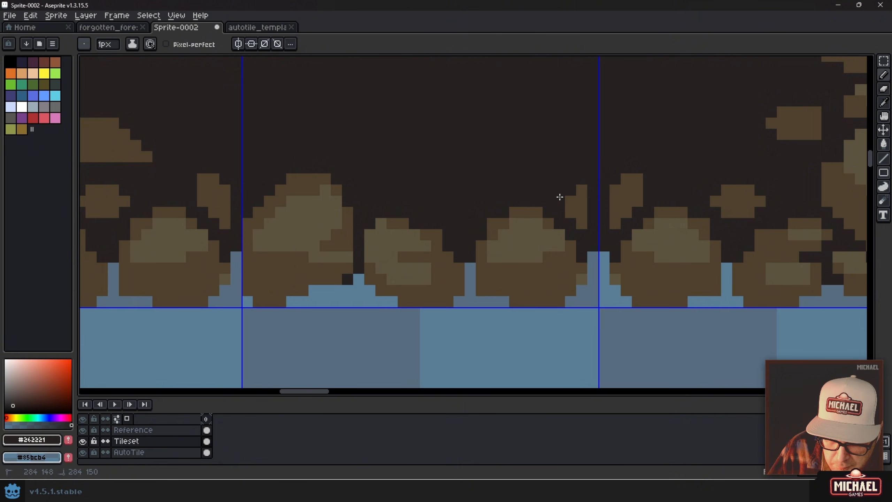
- Paint two new #4f412d pebbles, one small and one large, above the rocks of the bottom tile beside the right corner
alt+click(571, 201)
mouse_move(506, 170)
mouse_down()
mouse_move(469, 199)
mouse_move(404, 159)
mouse_move(447, 134)
mouse_move(495, 185)
mouse_move(430, 154)
mouse_move(474, 179)
mouse_up()
mouse_move(325, 135)
mouse_down()
mouse_move(337, 143)
mouse_move(348, 137)
mouse_up()
scroll(570, 233, down, 3)
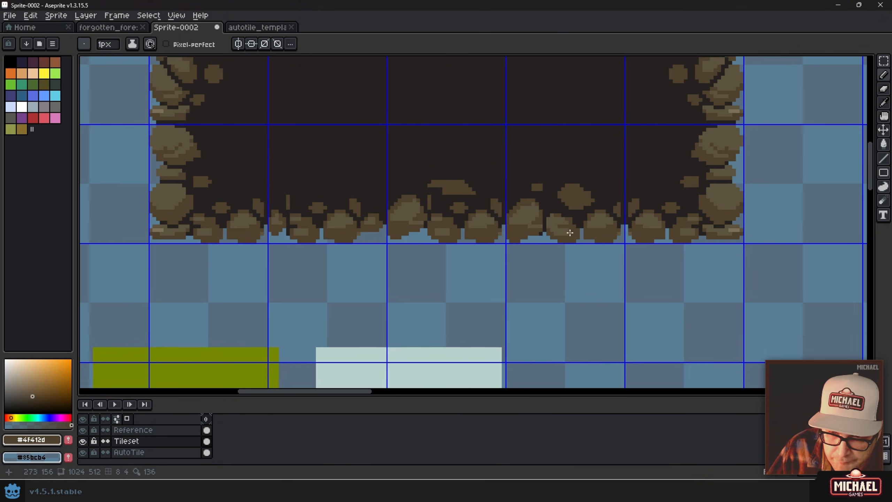
- Add light brown highlight streaks to the top rock of the middle tile in both the left and right walls
drag(491, 58, 473, 188)
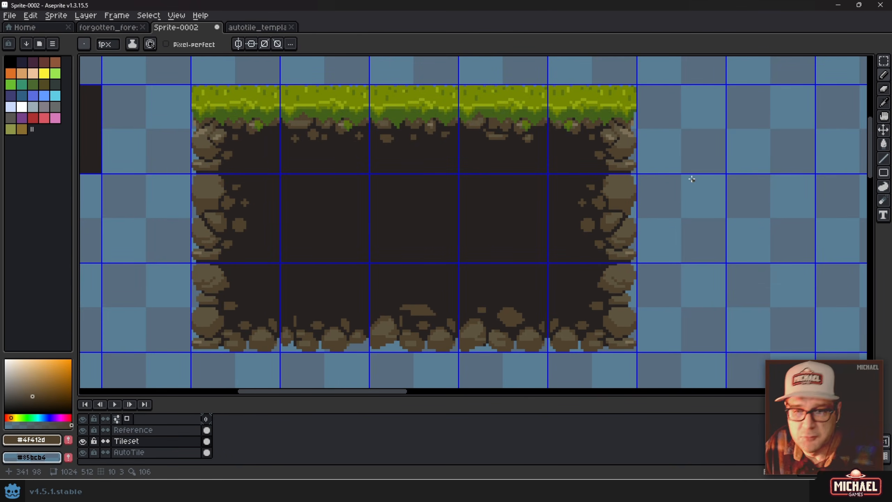
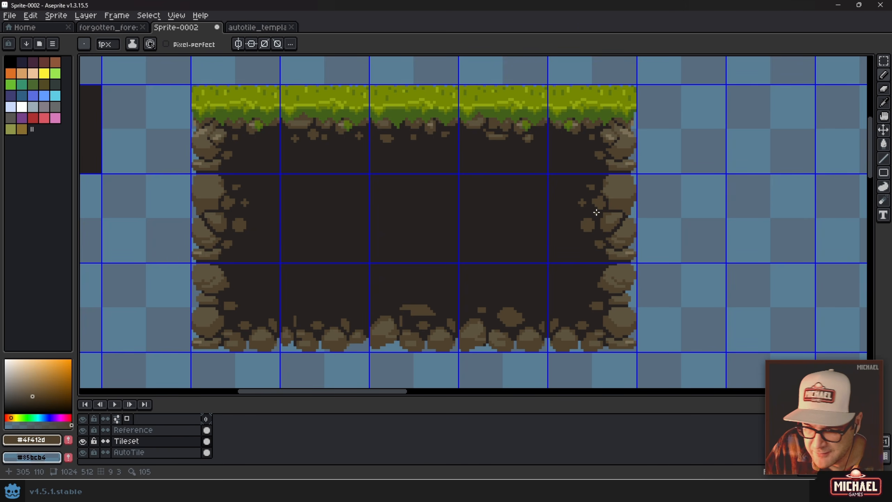
scroll(225, 189, up, 5)
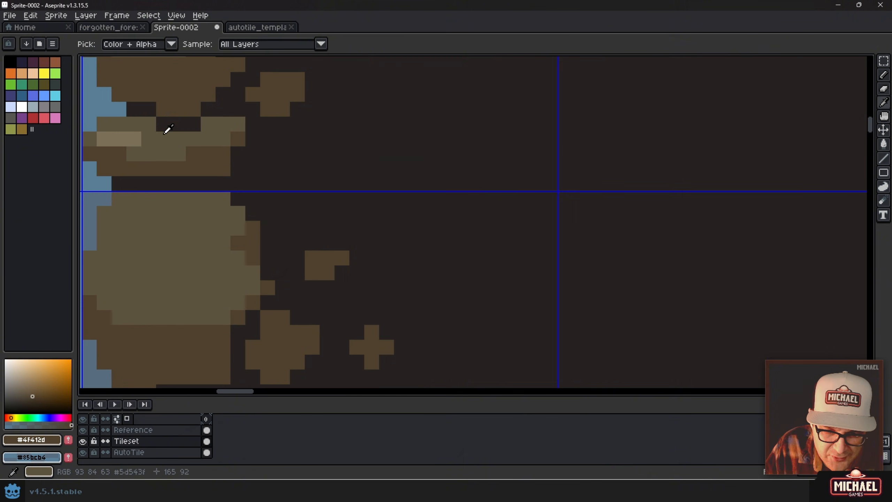
alt+click(139, 142)
mouse_move(148, 284)
mouse_down()
mouse_move(276, 209)
mouse_move(233, 213)
mouse_move(342, 239)
mouse_move(259, 223)
mouse_move(352, 223)
mouse_up()
scroll(338, 183, down, 3)
drag(488, 226, 246, 228)
drag(706, 214, 267, 217)
scroll(464, 203, up, 2)
mouse_move(450, 184)
mouse_down()
mouse_move(511, 174)
mouse_move(452, 187)
mouse_move(458, 148)
mouse_move(480, 145)
mouse_up()
- Widen the base of the right wall's highlighted rock with #4f412d and reshape the pebble beside it
key(alt)
alt+click(382, 193)
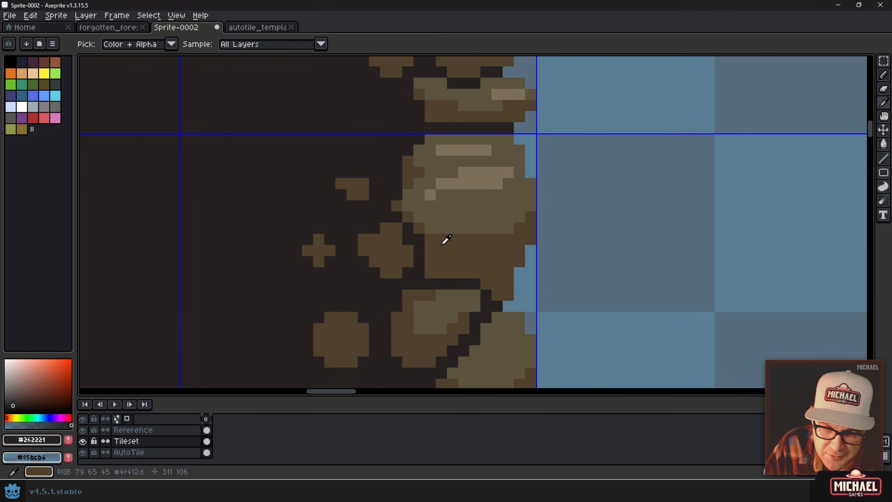
alt+click(443, 243)
mouse_move(418, 250)
mouse_down()
mouse_move(376, 227)
mouse_move(413, 272)
mouse_move(381, 222)
mouse_move(400, 255)
mouse_move(354, 237)
mouse_move(391, 280)
mouse_up()
alt+click(377, 228)
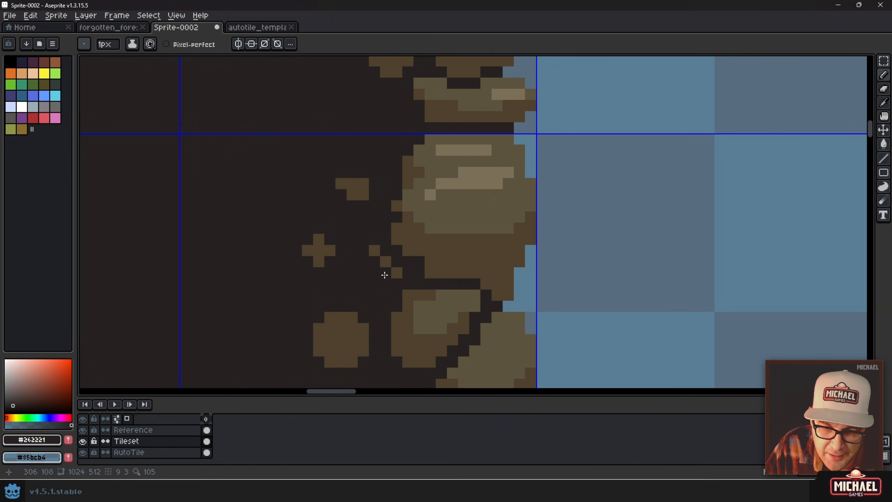
key(alt)
alt+click(378, 244)
drag(378, 244, 386, 277)
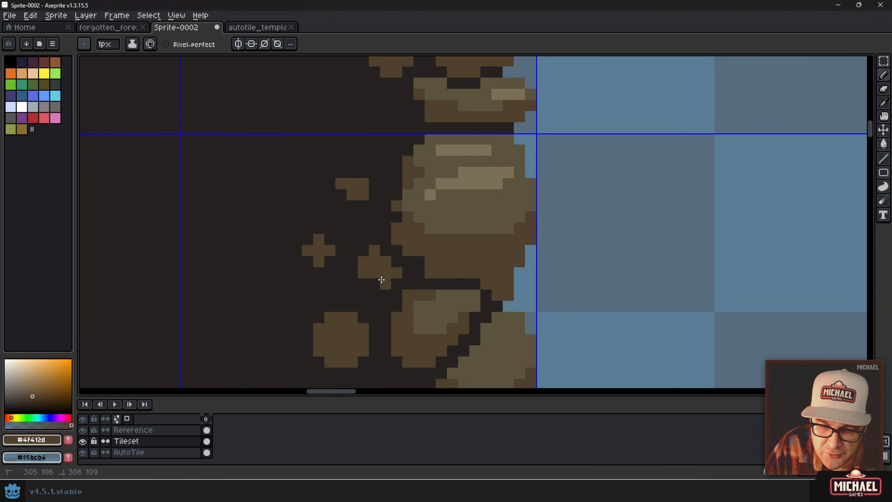
- Copy the 32 × 32 middle tile of the right wall
scroll(382, 280, down, 4)
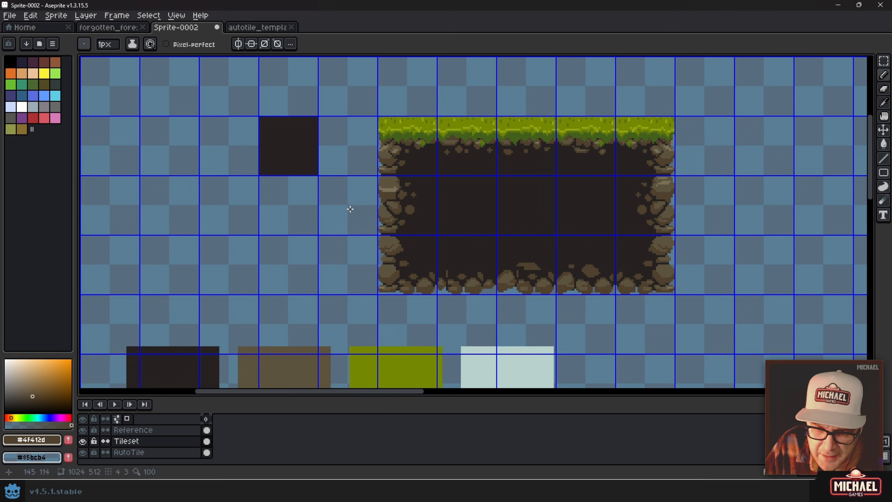
drag(444, 211, 309, 144)
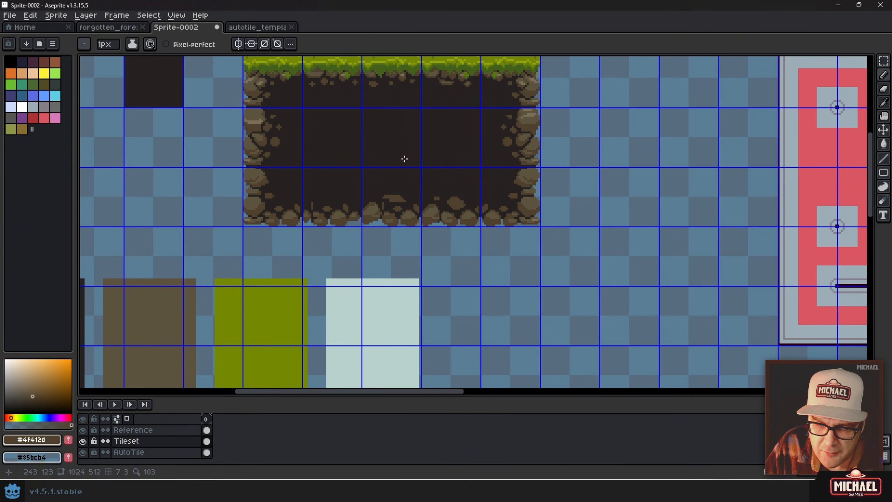
drag(491, 163, 527, 198)
drag(253, 165, 400, 205)
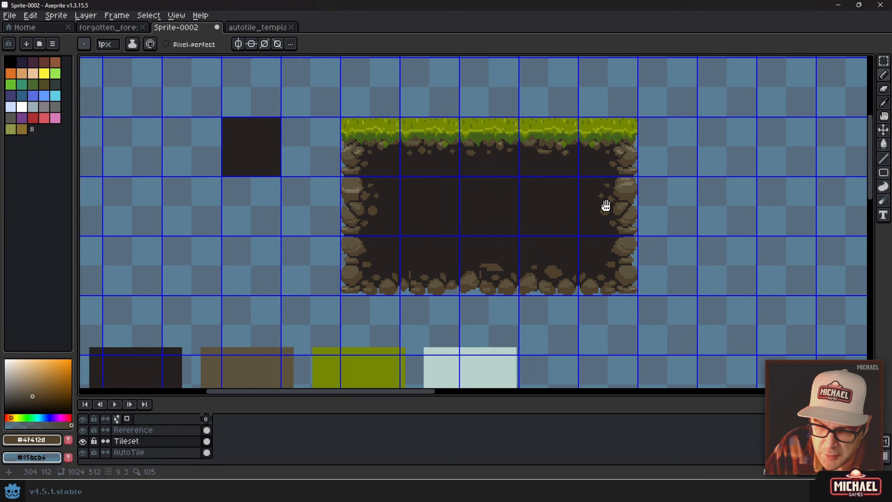
drag(605, 206, 414, 165)
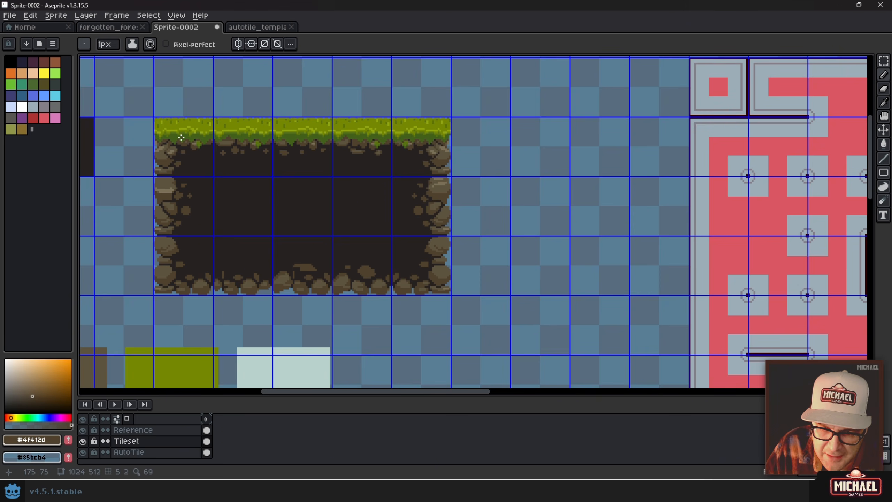
key(m)
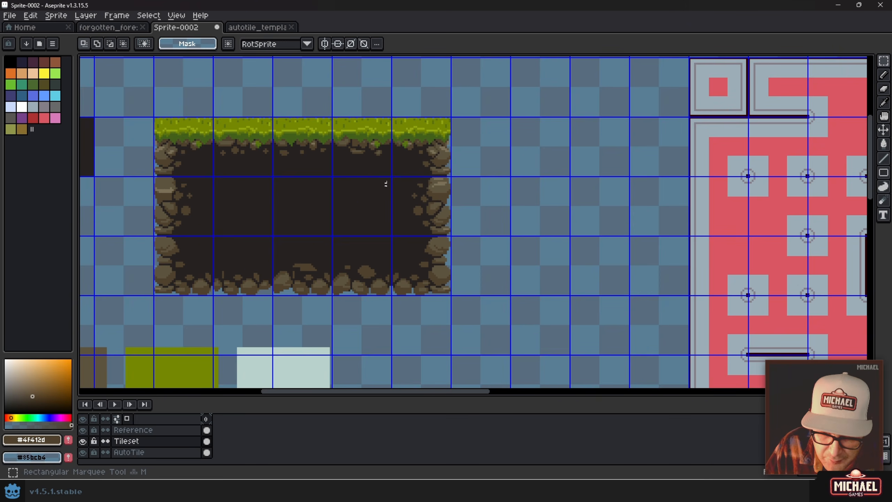
scroll(423, 193, up, 1)
drag(466, 171, 378, 256)
drag(329, 285, 467, 88)
drag(591, 83, 428, 173)
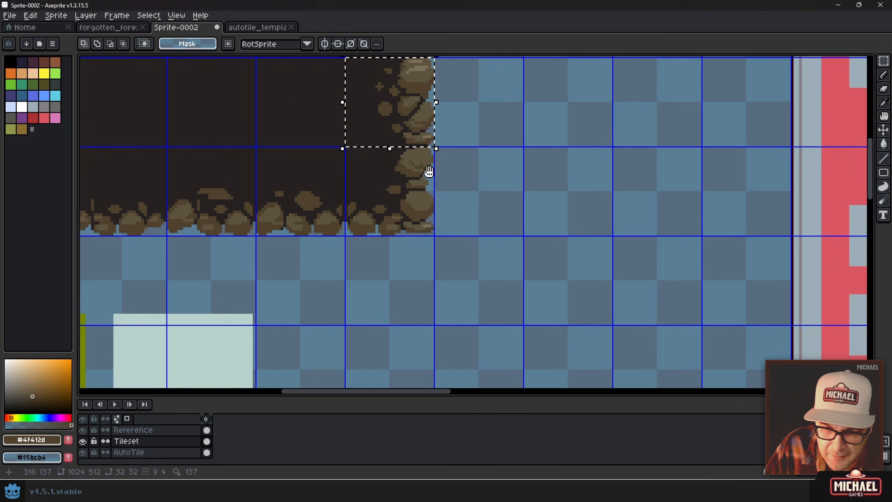
drag(345, 96, 539, 199)
scroll(582, 189, down, 8)
scroll(539, 199, up, 5)
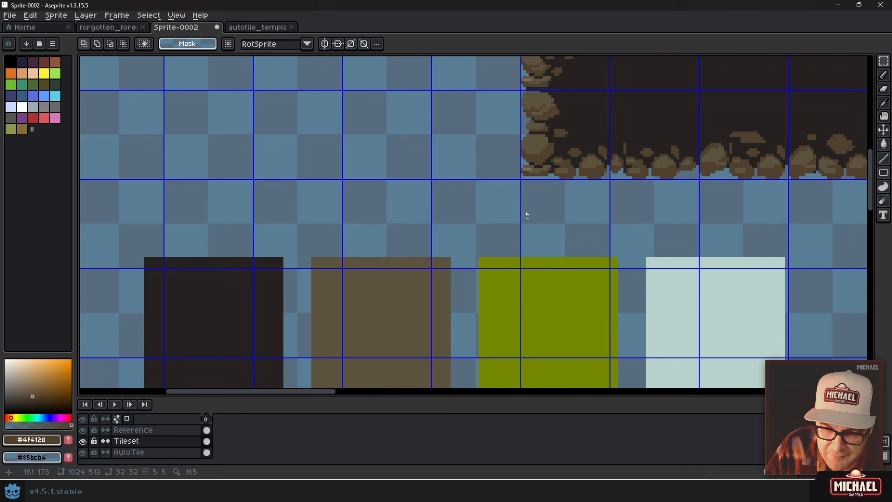
- Hide the Reference layer and paste the copied wall tile into the empty grid area below the terrain at 256, 192
click(84, 432)
scroll(439, 239, down, 4)
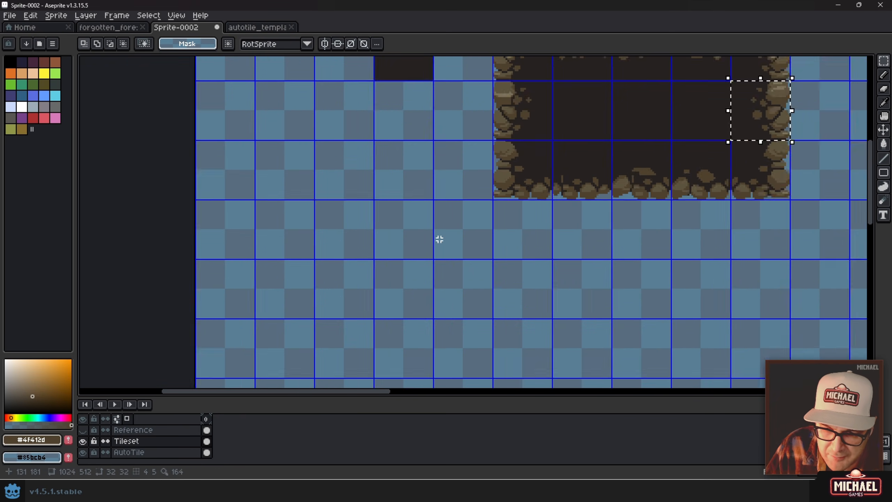
drag(480, 251, 411, 197)
scroll(499, 201, up, 4)
drag(559, 206, 444, 249)
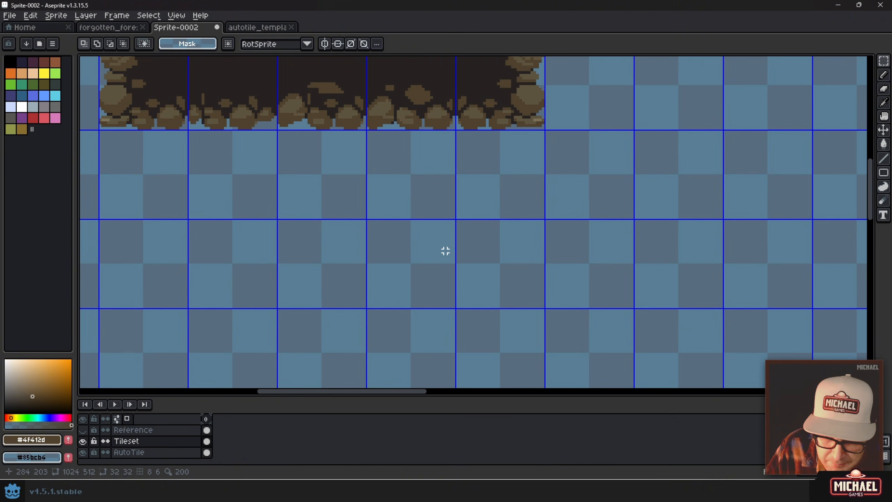
key(ctrl+v)
drag(492, 229, 400, 260)
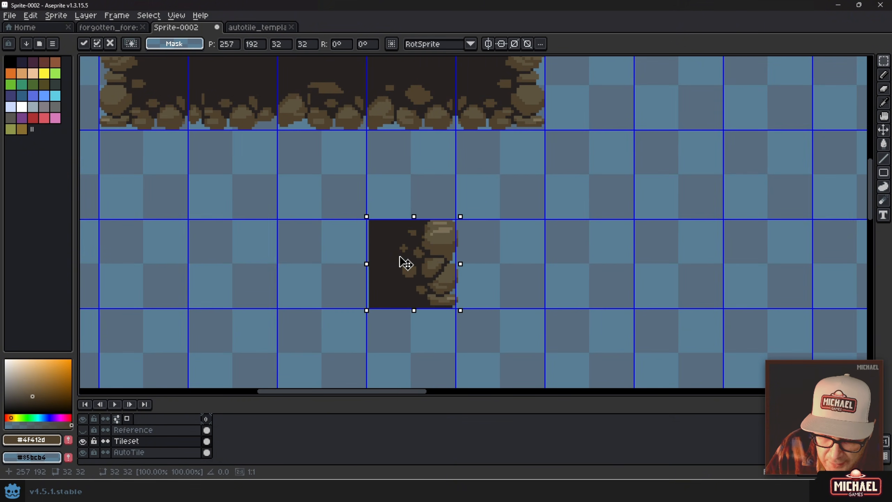
- Copy the second grass-top tile, paste it directly right of the pasted wall tile, and deselect
drag(374, 168, 413, 326)
drag(343, 128, 366, 280)
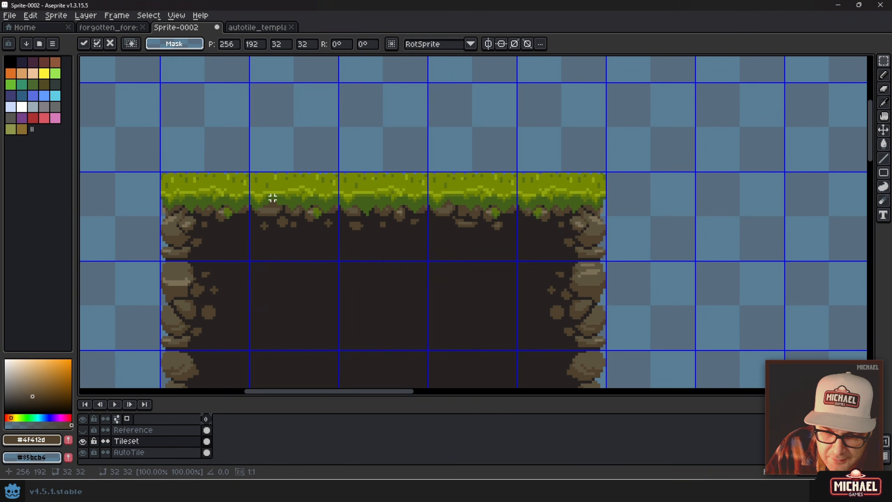
drag(250, 172, 338, 260)
scroll(407, 281, down, 3)
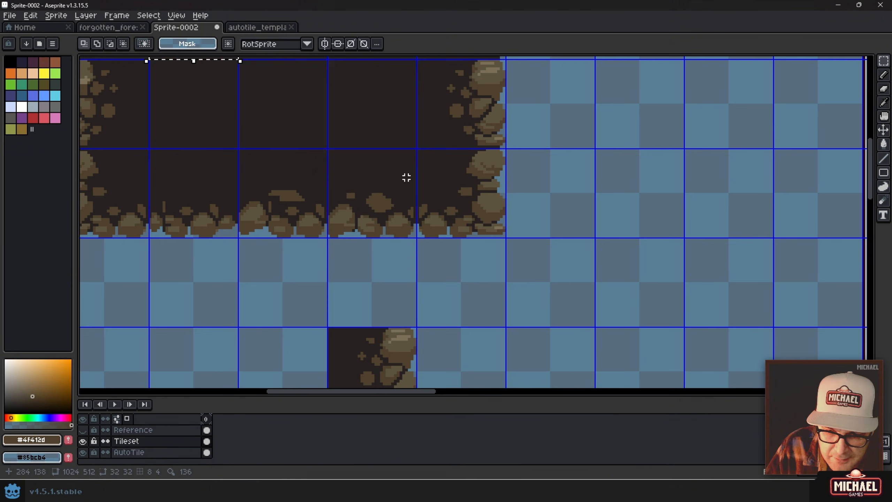
scroll(407, 177, down, 4)
scroll(392, 211, up, 2)
key(ctrl+v)
drag(438, 196, 370, 178)
key(ctrl+d)
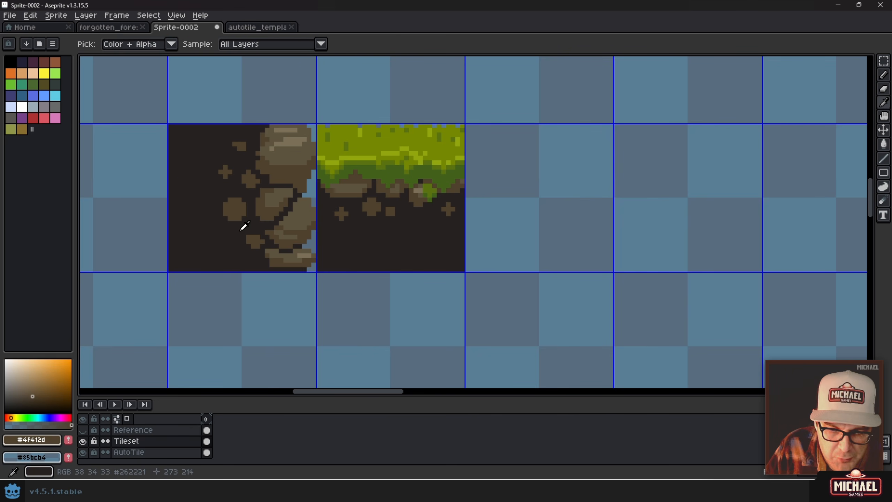
- Cover the lower rocks and pebbles of the pasted wall tile with #262221, enlarging the pencil to 6 px
alt+click(216, 242)
key(b)
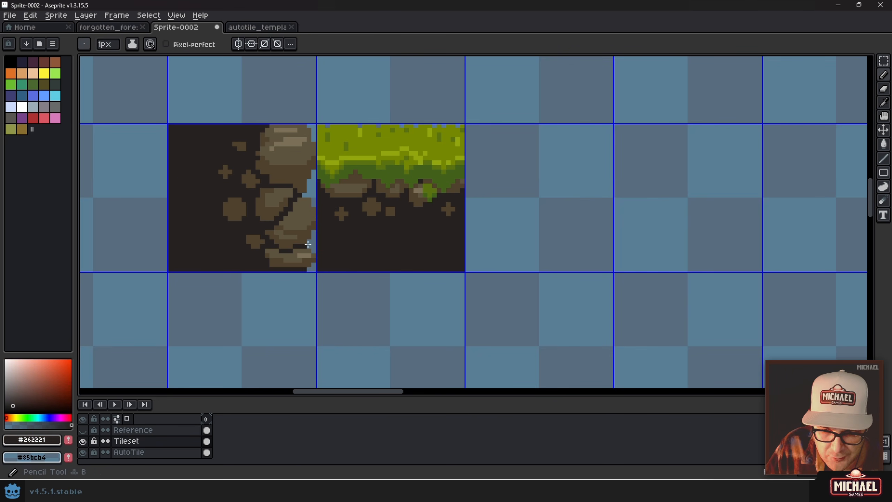
drag(321, 204, 307, 203)
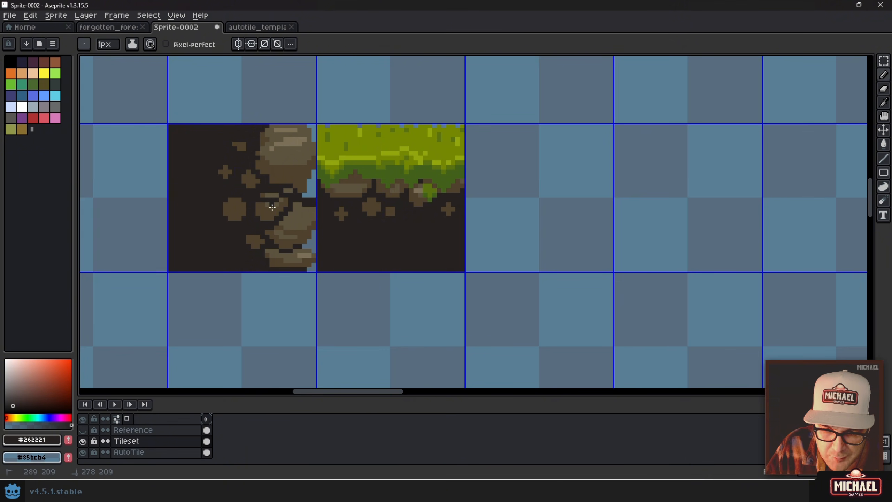
key(plus)
key(plus)
key(plus)
key(plus)
key(plus)
mouse_move(241, 216)
mouse_down()
mouse_move(284, 201)
mouse_move(264, 228)
mouse_move(311, 224)
mouse_move(265, 244)
mouse_move(325, 261)
mouse_up()
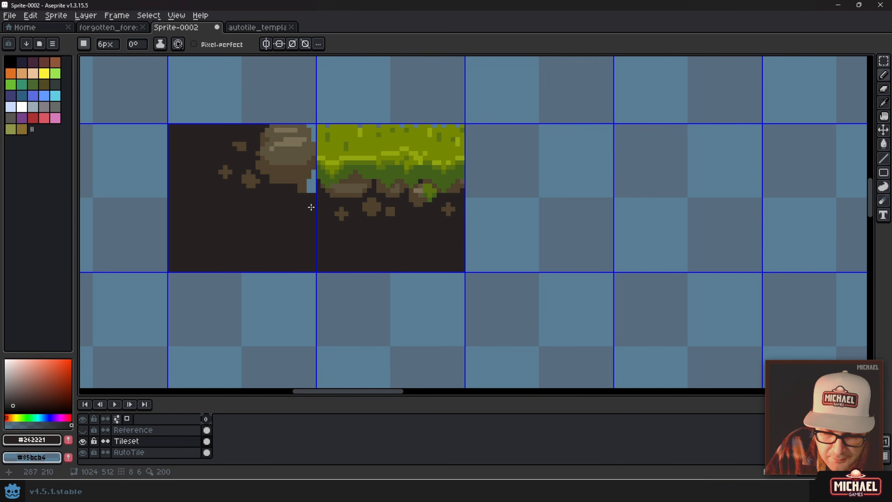
- Round off the base of the pasted tile's remaining rock using #4f412d and #262221 with a 1 px pencil
scroll(309, 197, up, 3)
alt+click(272, 157)
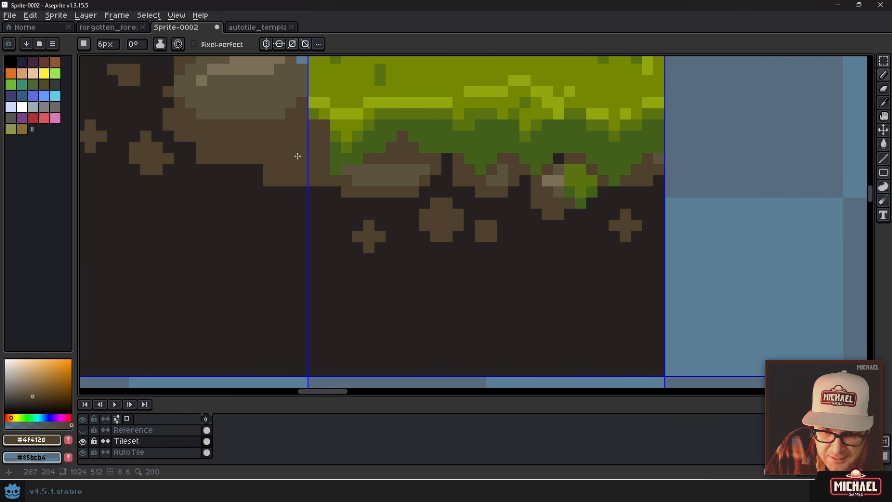
key(minus)
key(minus)
key(minus)
key(minus)
key(minus)
mouse_move(257, 170)
mouse_down()
mouse_move(227, 166)
mouse_move(247, 175)
mouse_move(231, 179)
mouse_move(282, 187)
mouse_move(302, 141)
mouse_move(303, 184)
mouse_move(301, 175)
mouse_move(338, 300)
mouse_up()
alt+click(232, 183)
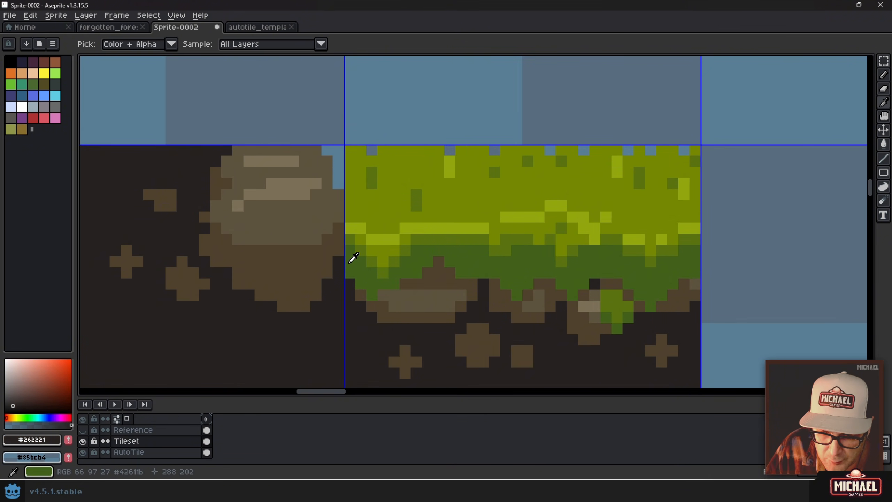
- Extend the grass onto the rock's edge with #42611b, #5a7310 and #768802, shading the rock beside it with #4f412d
alt+click(353, 258)
mouse_move(350, 259)
mouse_down()
mouse_move(330, 257)
mouse_move(320, 239)
mouse_move(315, 220)
mouse_move(339, 250)
mouse_move(342, 241)
mouse_move(325, 214)
mouse_up()
alt+click(354, 231)
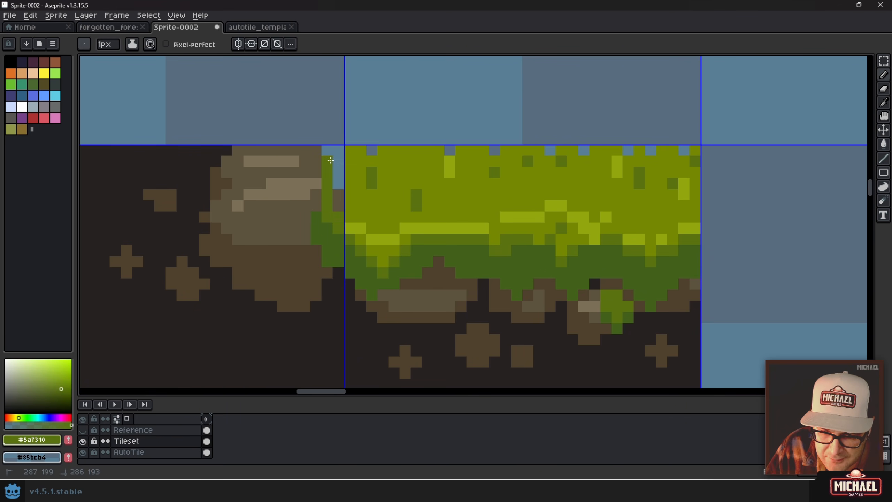
mouse_move(330, 160)
mouse_down()
mouse_move(342, 156)
mouse_move(341, 203)
mouse_up()
alt+click(348, 153)
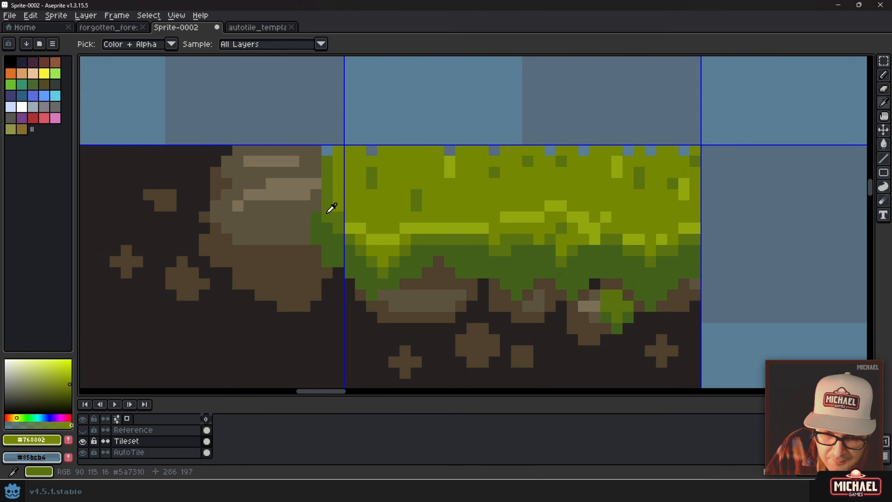
alt+click(326, 225)
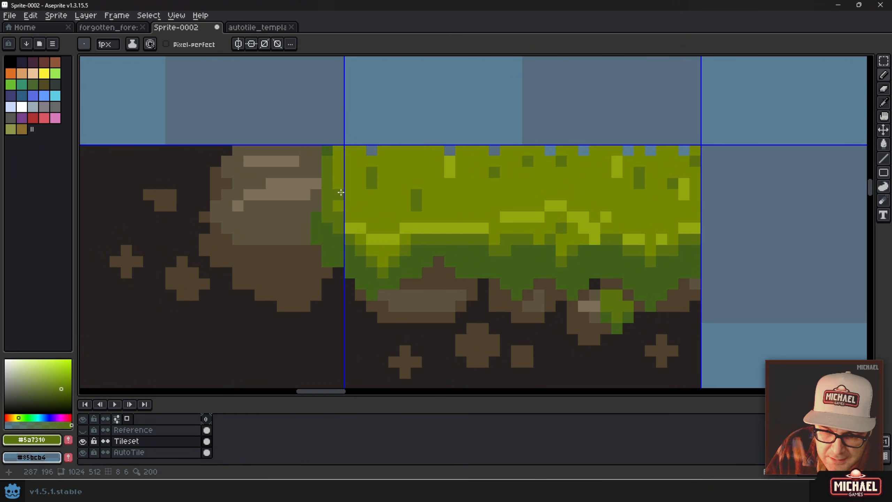
alt+click(336, 180)
drag(328, 185, 330, 169)
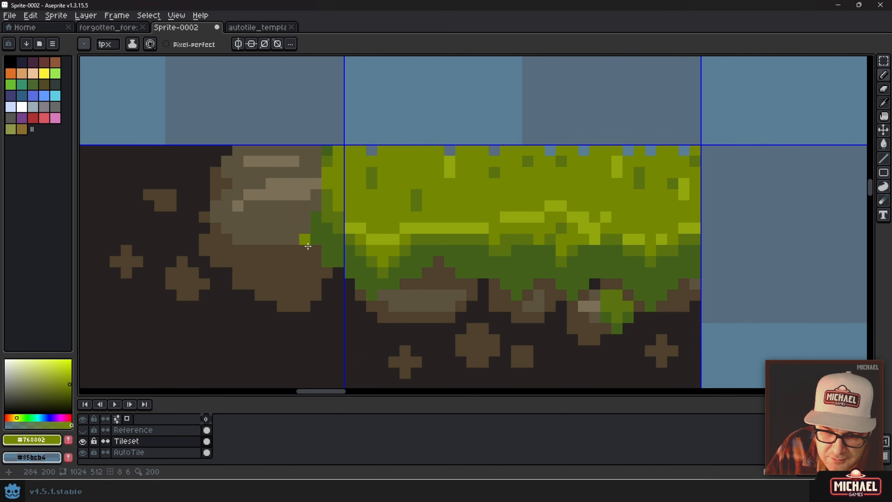
alt+click(307, 235)
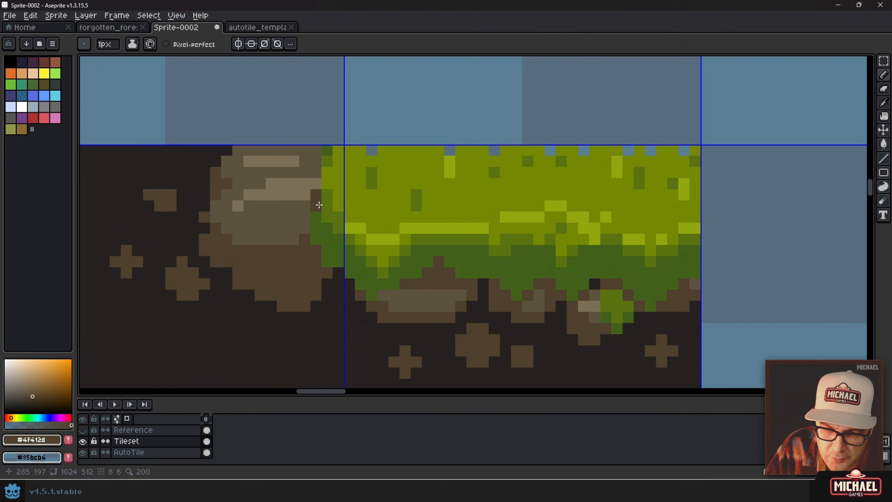
- Duplicate the 64 × 32 wall-and-grass tile pair directly beside its rock end, flip the copy horizontally, and deselect
scroll(336, 219, down, 5)
key(m)
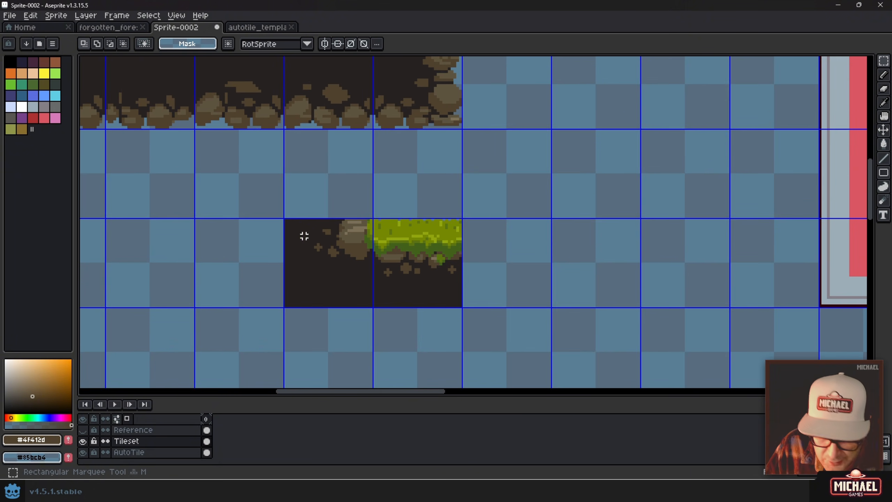
drag(284, 219, 463, 307)
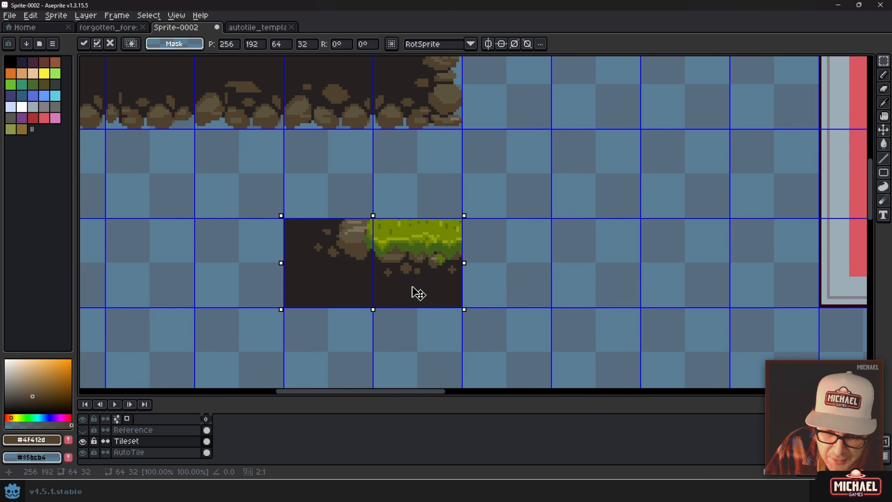
drag(413, 293, 288, 279)
key(shift+h)
key(ctrl+d)
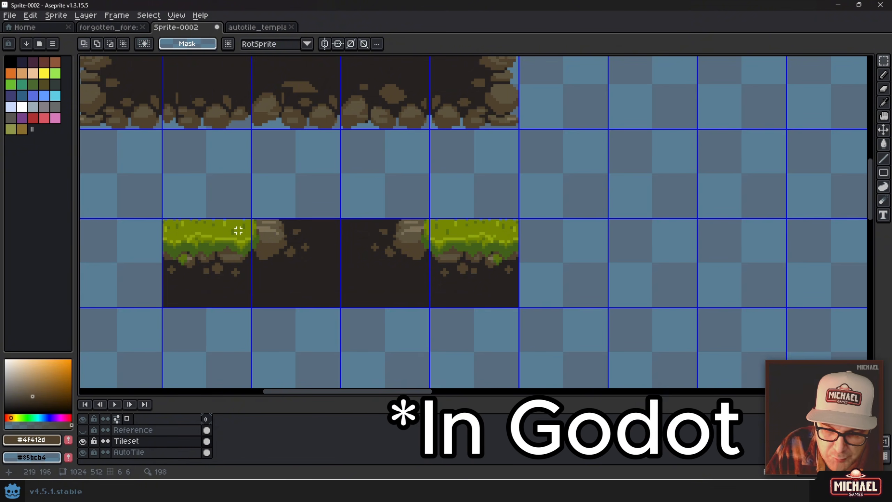
drag(396, 226, 438, 304)
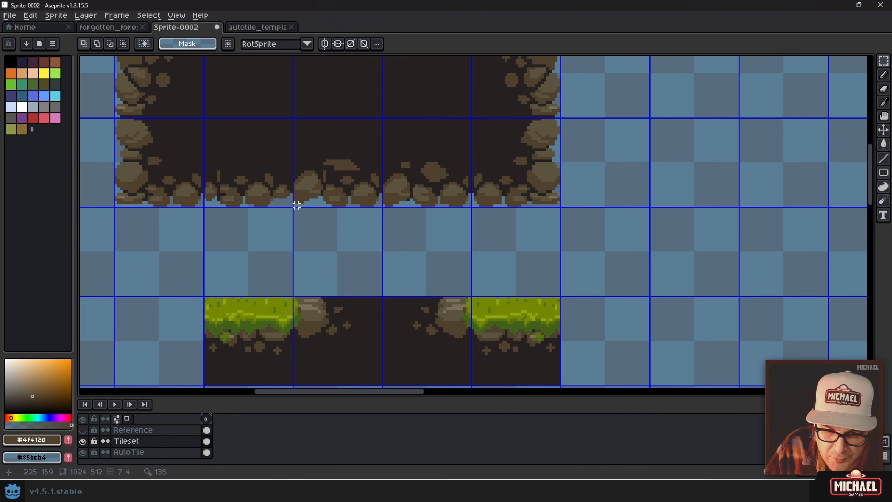
drag(297, 206, 370, 133)
drag(370, 133, 345, 273)
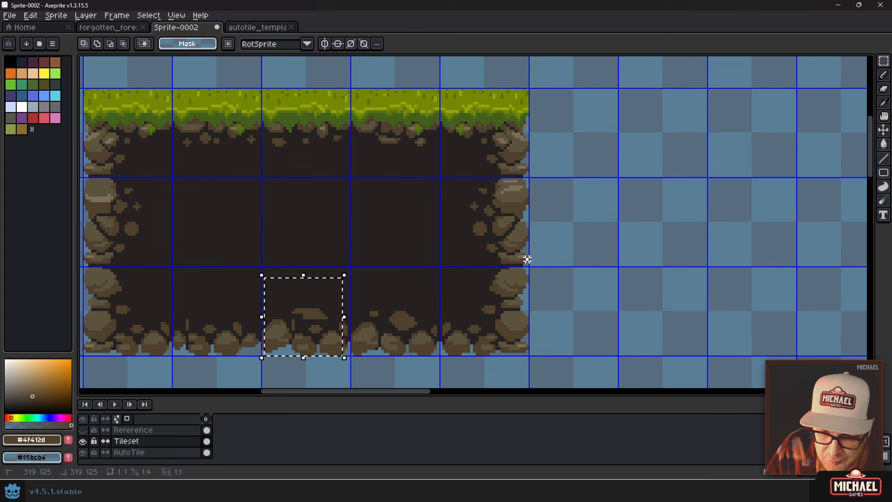
drag(527, 259, 430, 186)
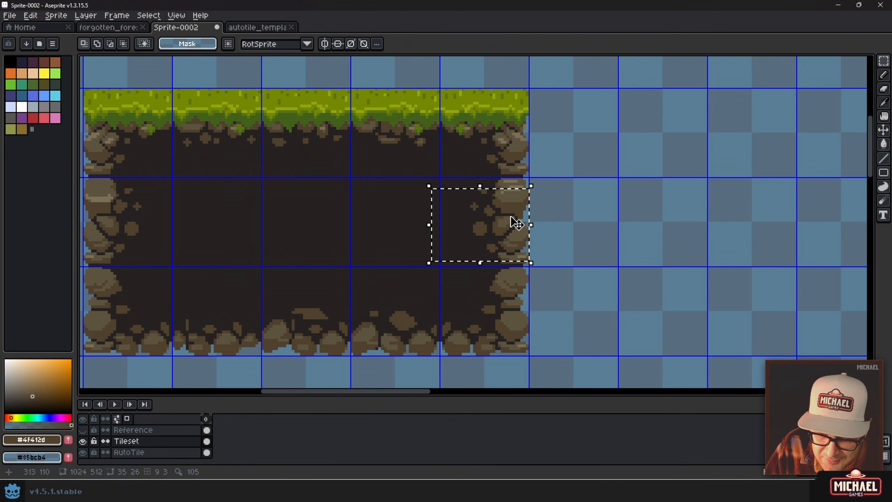
drag(448, 289, 536, 145)
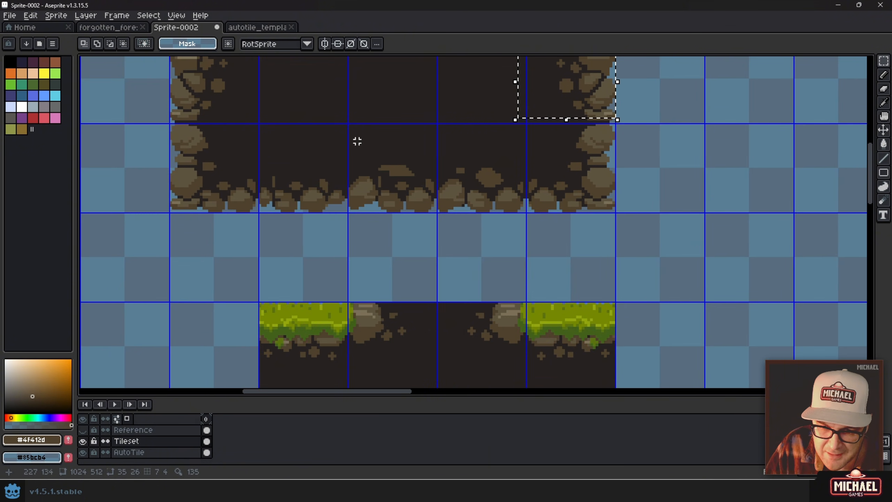
- Copy the 32 × 32 middle tile of the bottom edge and paste it into the empty grid area at 128, 192
drag(348, 124, 437, 214)
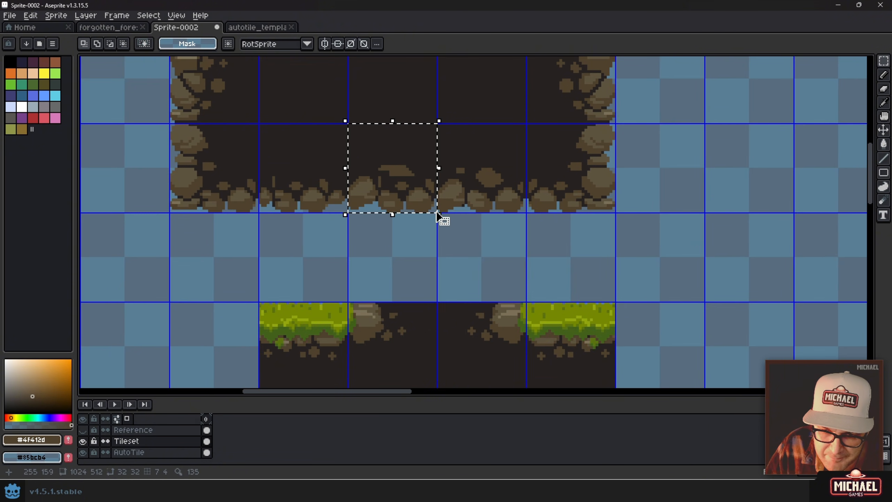
key(ctrl+c)
drag(371, 243, 546, 120)
scroll(506, 165, up, 2)
key(ctrl+v)
drag(385, 213, 362, 147)
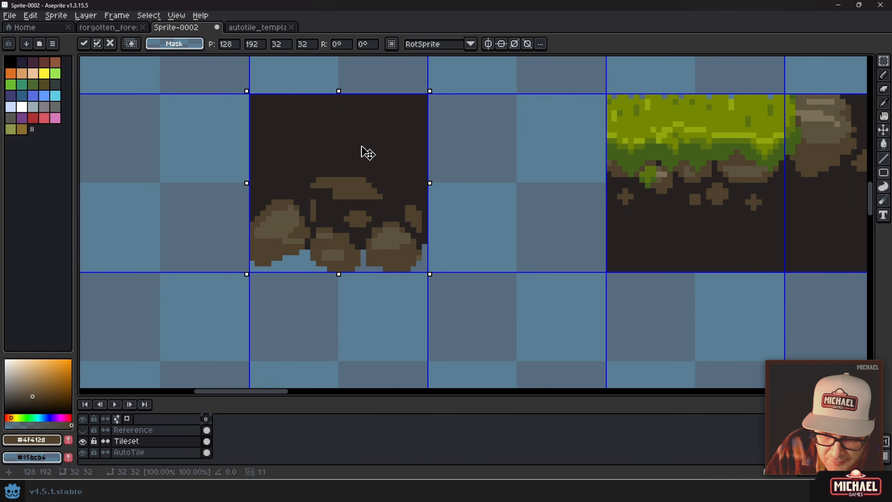
- Copy the 32 × 32 middle tile of the right wall, paste it directly left of the pasted bottom-edge tile, and deselect
scroll(552, 101, down, 4)
drag(669, 72, 464, 249)
scroll(581, 160, up, 4)
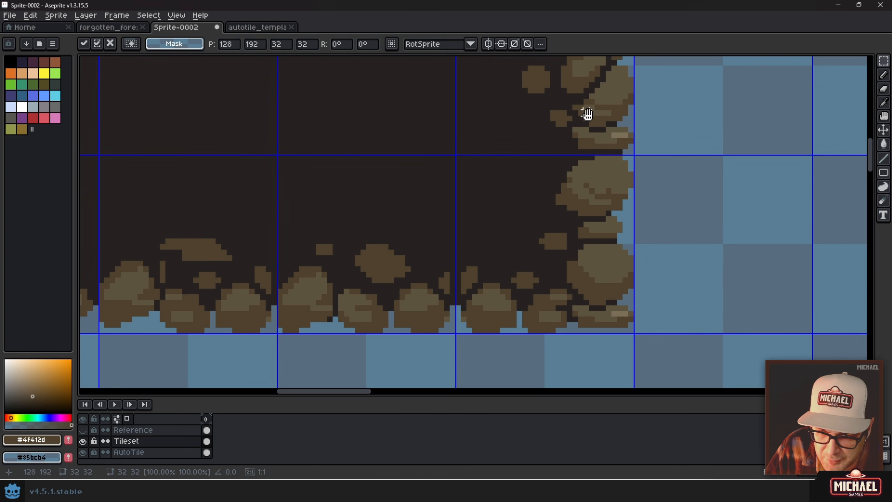
drag(586, 114, 528, 234)
drag(564, 121, 404, 303)
click(588, 136)
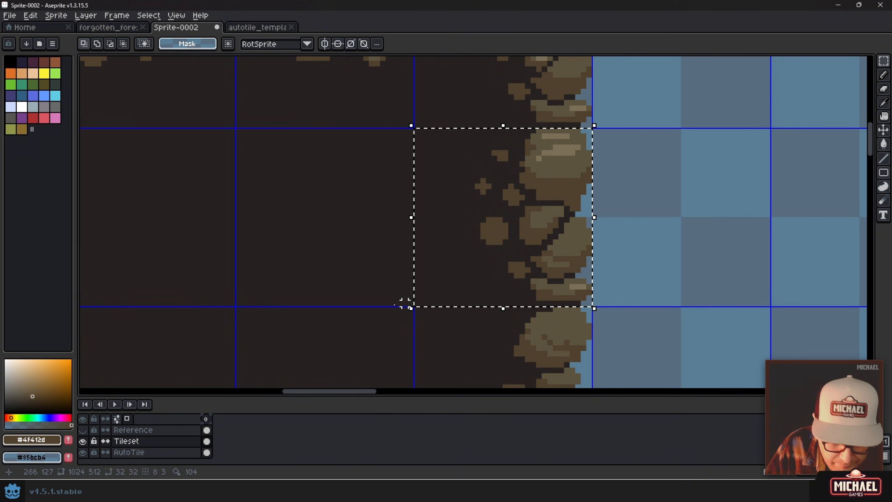
scroll(404, 303, down, 4)
scroll(422, 219, up, 4)
key(ctrl+v)
mouse_move(371, 155)
mouse_down()
mouse_move(312, 219)
mouse_move(301, 203)
mouse_move(348, 165)
mouse_move(293, 165)
mouse_move(338, 201)
mouse_move(305, 242)
mouse_up()
key(ctrl+d)
- Cover the pasted wall tile's upper rocks with #262221 and erase the overflow above the two tiles
alt+click(259, 188)
key(e)
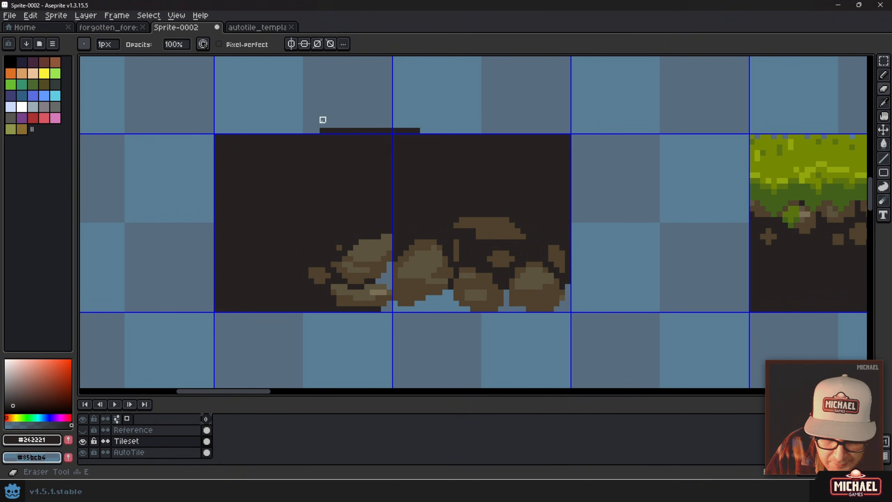
mouse_move(322, 119)
mouse_down()
mouse_move(383, 120)
mouse_move(422, 132)
mouse_up()
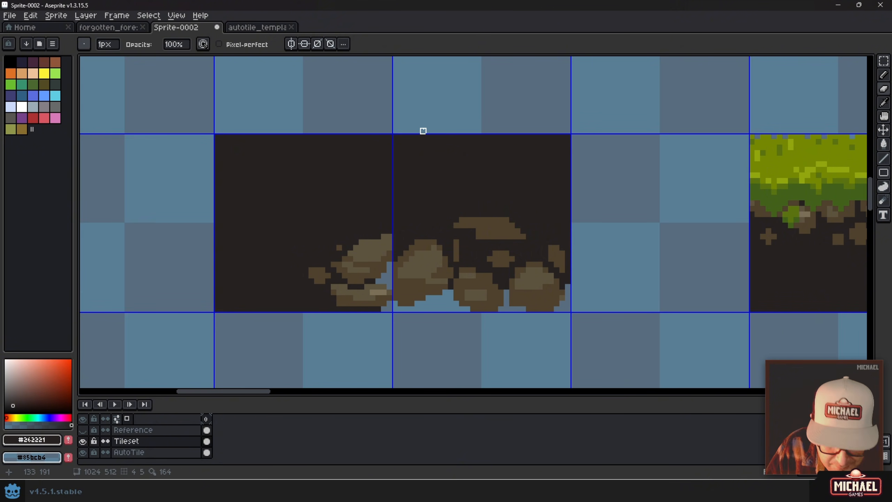
- Fill the transparent gap between the rocks at the seam of the two tiles with #4f412d
key(b)
key(i)
click(410, 276)
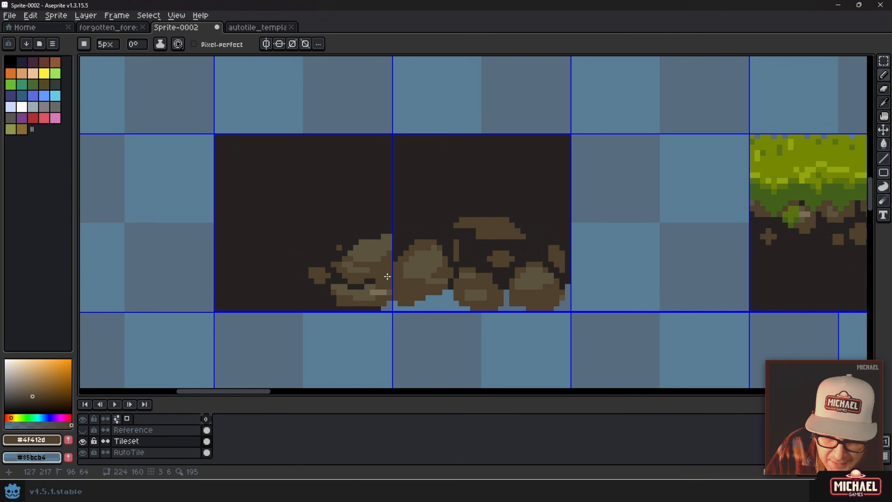
key(b)
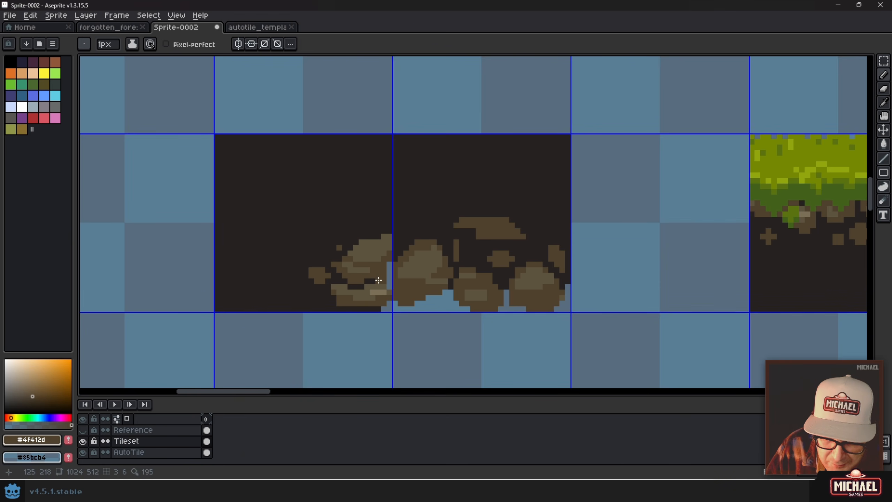
scroll(385, 272, up, 4)
- Separate the rocks along the seam of the two tiles with 1 px shadow pixels in #262221
alt+click(382, 249)
scroll(426, 177, up, 1)
mouse_move(426, 177)
mouse_down()
mouse_move(382, 231)
mouse_move(421, 263)
mouse_move(430, 190)
mouse_up()
alt+click(403, 237)
alt+click(404, 219)
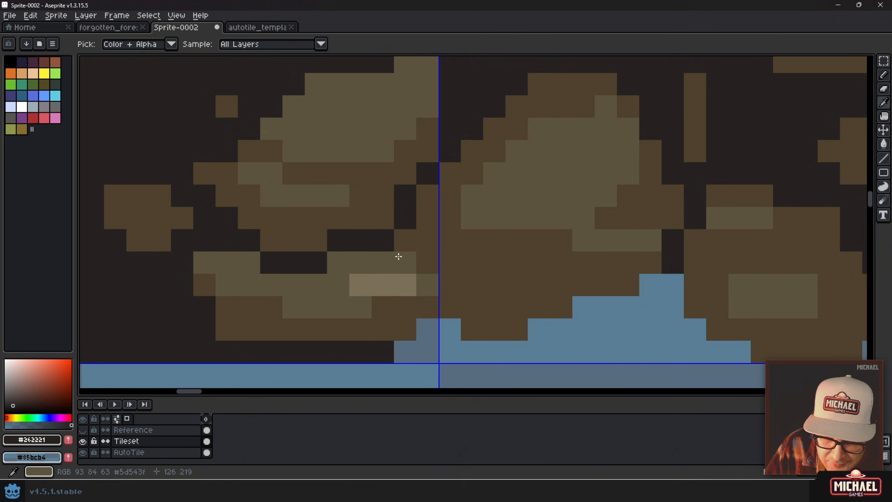
drag(404, 260, 424, 300)
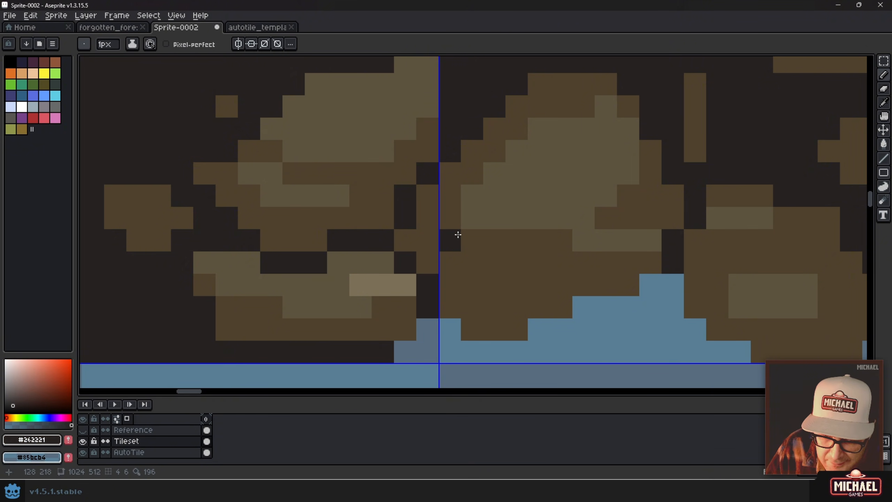
scroll(456, 235, down, 4)
scroll(398, 241, up, 3)
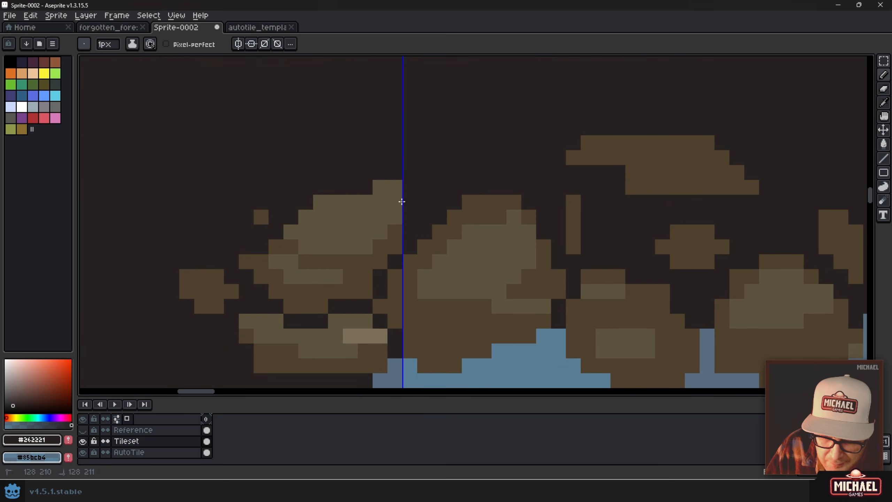
- Compare the finished terrain block and the new corner tiles with the red autotile template
scroll(408, 221, down, 3)
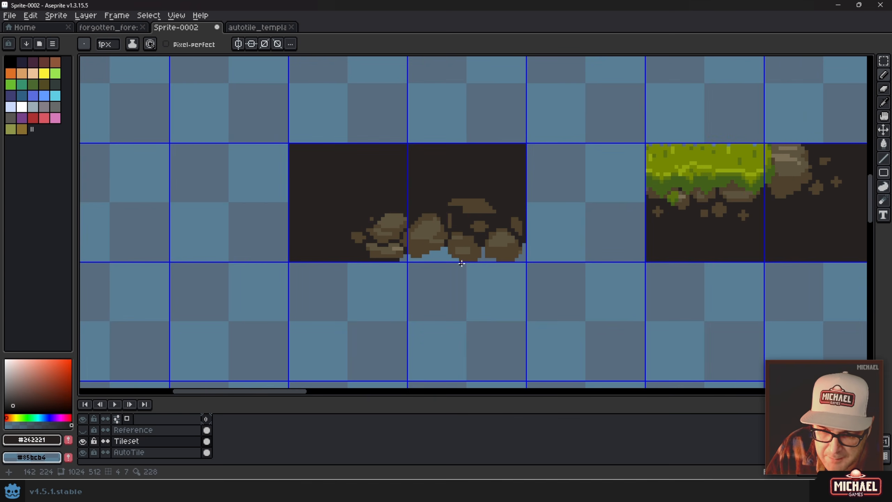
drag(383, 256, 360, 265)
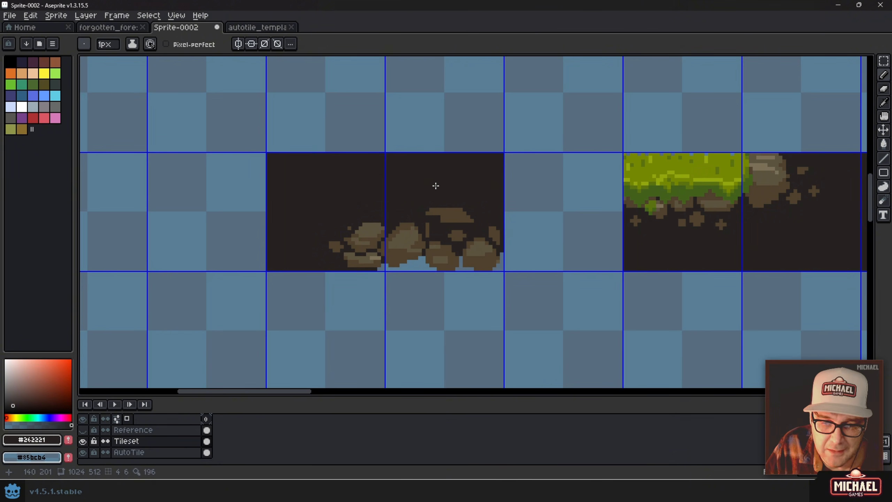
scroll(458, 198, down, 3)
drag(528, 213, 289, 300)
scroll(368, 198, down, 3)
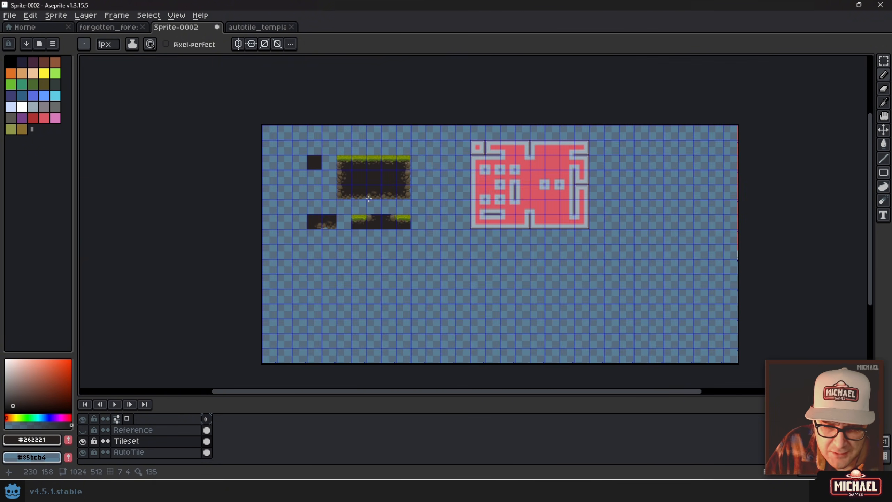
scroll(382, 201, up, 2)
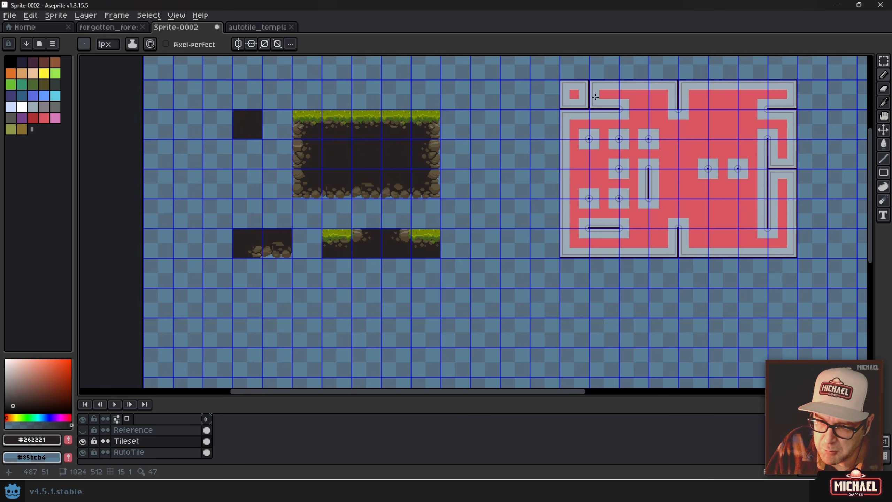
drag(595, 97, 442, 159)
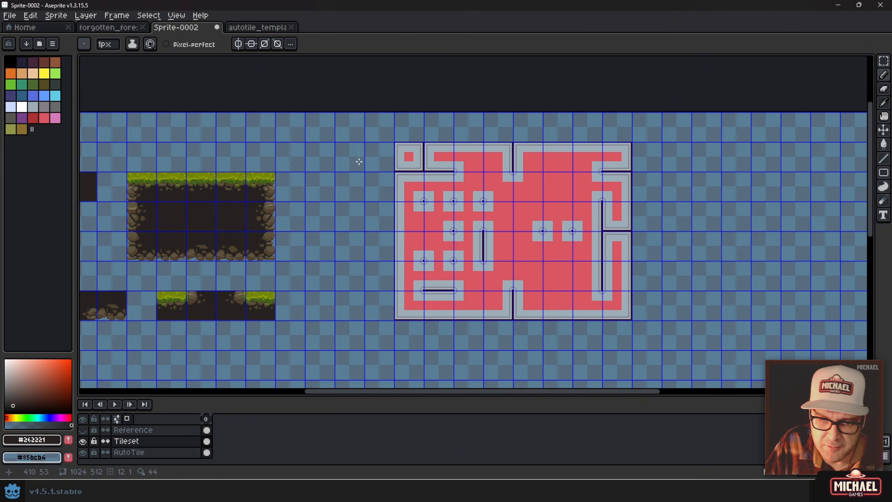
scroll(194, 208, up, 2)
drag(235, 202, 351, 239)
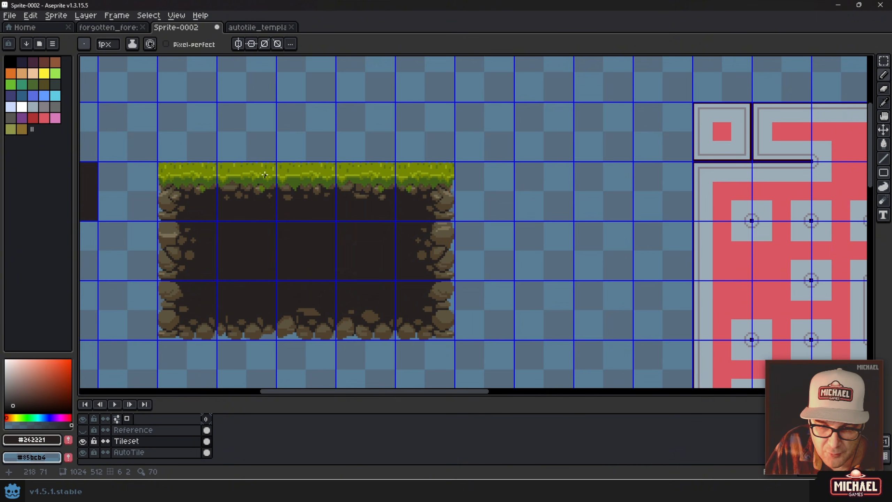
scroll(239, 189, right, 10)
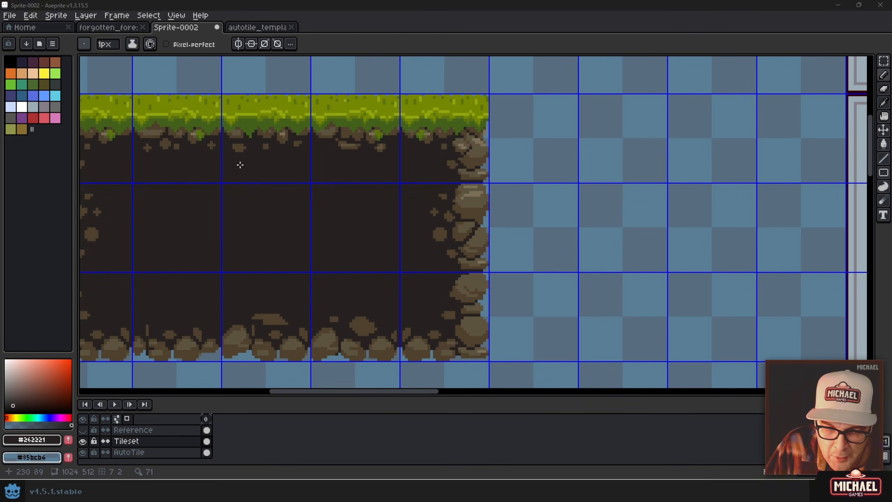
- Turn the terrain block's second grass-top tile, 32 × 32 px, into a custom brush
scroll(357, 201, left, 3)
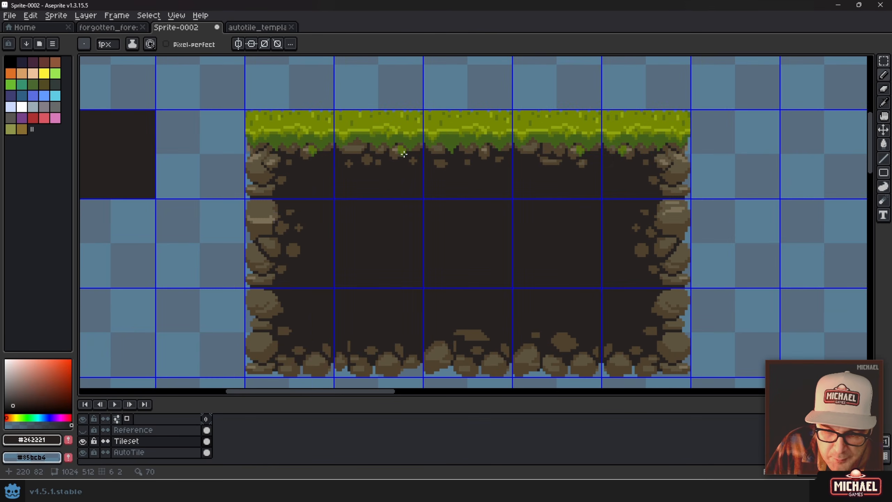
scroll(358, 200, up, 2)
key(m)
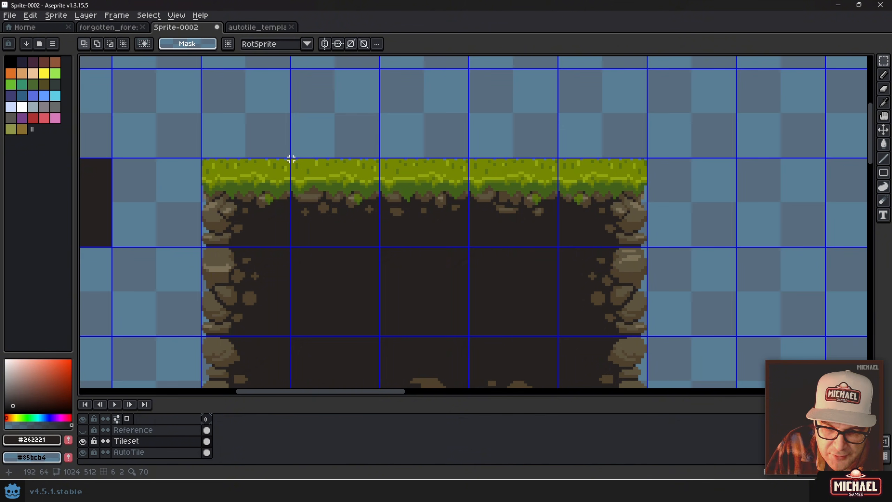
drag(291, 159, 379, 247)
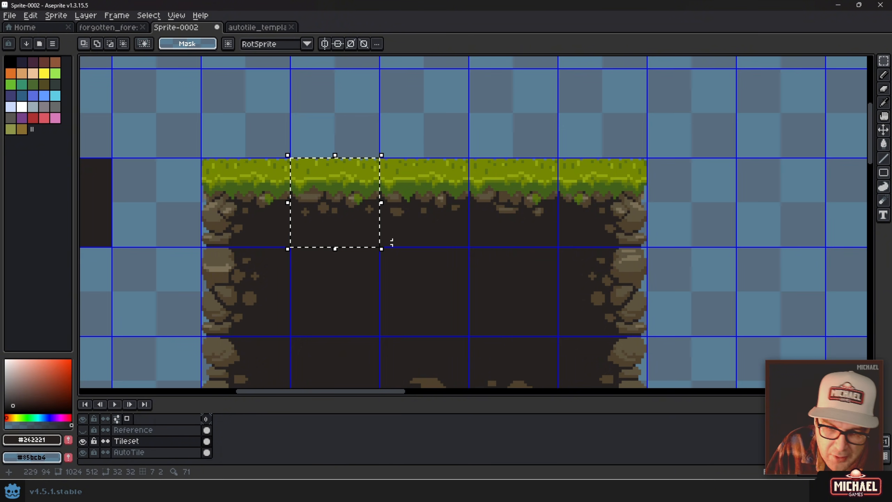
key(ctrl+b)
- Stamp the grass tile onto the first, third, sixth and seventh tiles of the red template's top row
mouse_move(673, 185)
mouse_down()
mouse_move(562, 219)
mouse_move(82, 288)
mouse_up()
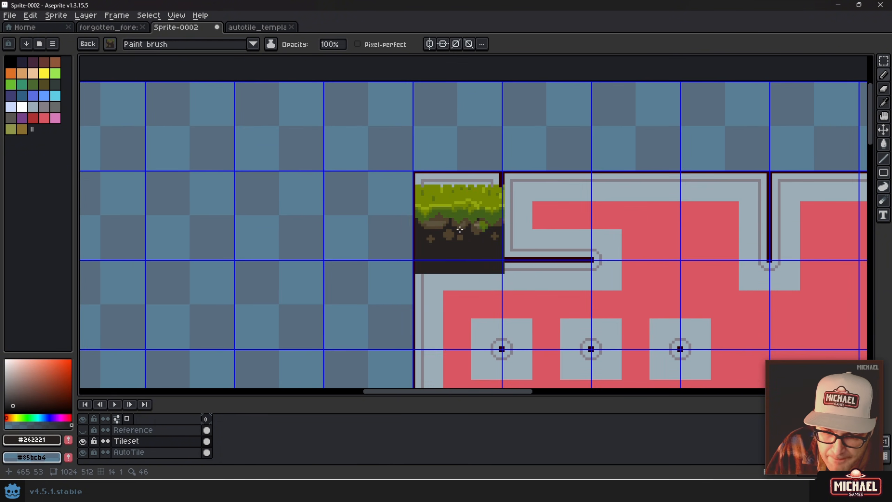
click(458, 215)
drag(458, 215, 258, 217)
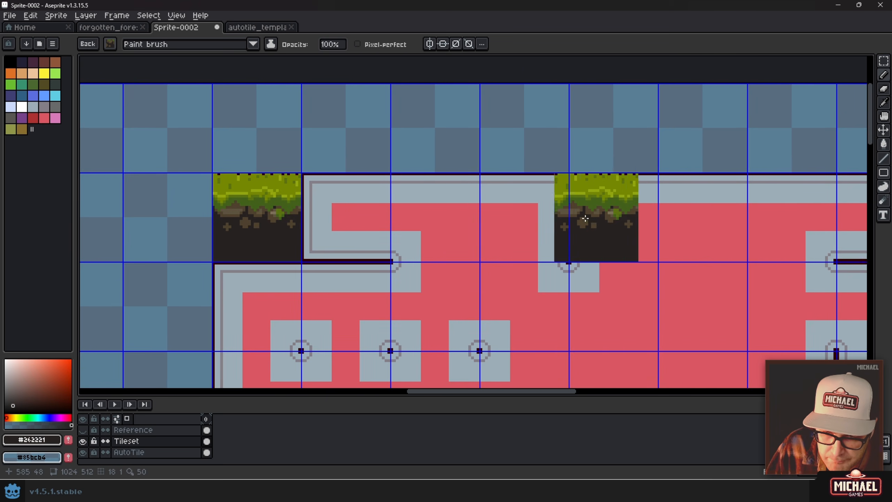
click(435, 217)
drag(690, 221, 500, 217)
click(512, 214)
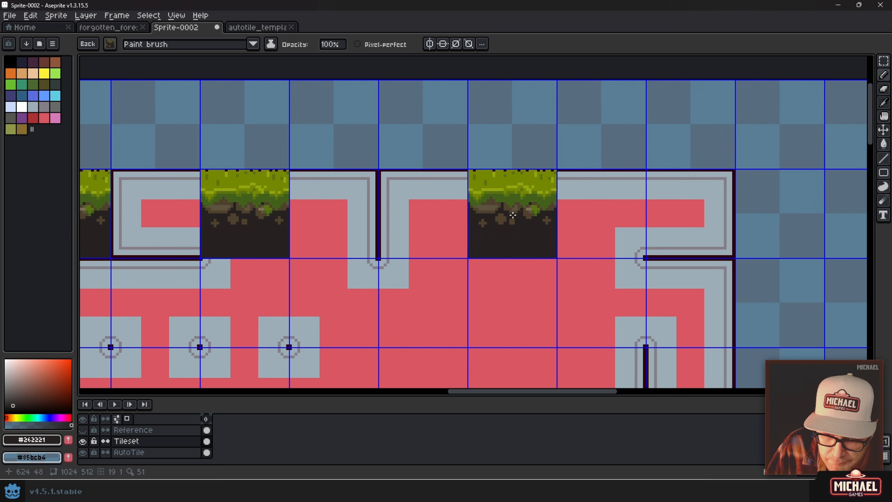
click(602, 214)
- Drop the grass brush and copy the 17 × 20 px rock cluster from the terrain block's lower-right corner
drag(320, 247, 596, 216)
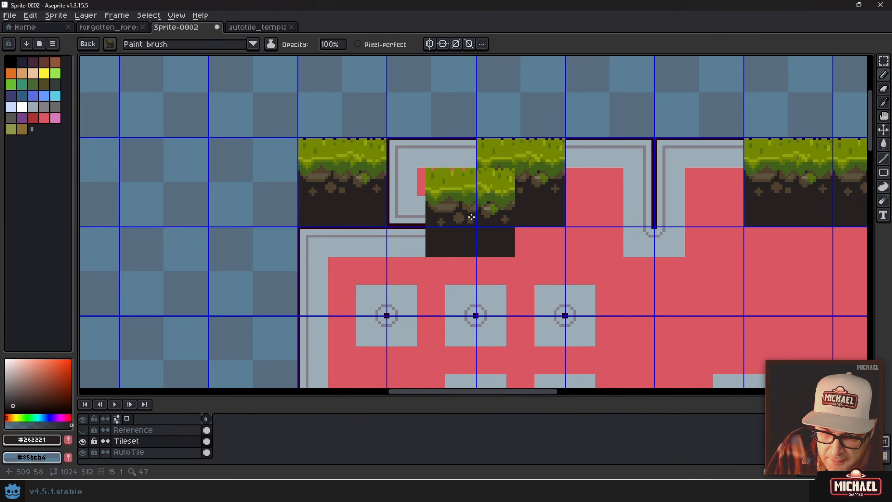
scroll(488, 254, up, 1)
scroll(490, 252, up, 1)
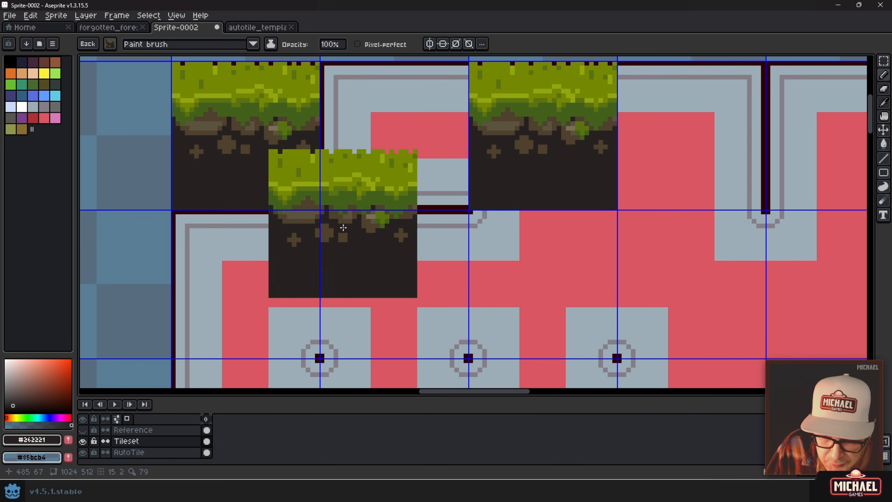
scroll(345, 232, down, 3)
drag(215, 266, 506, 246)
drag(270, 278, 430, 190)
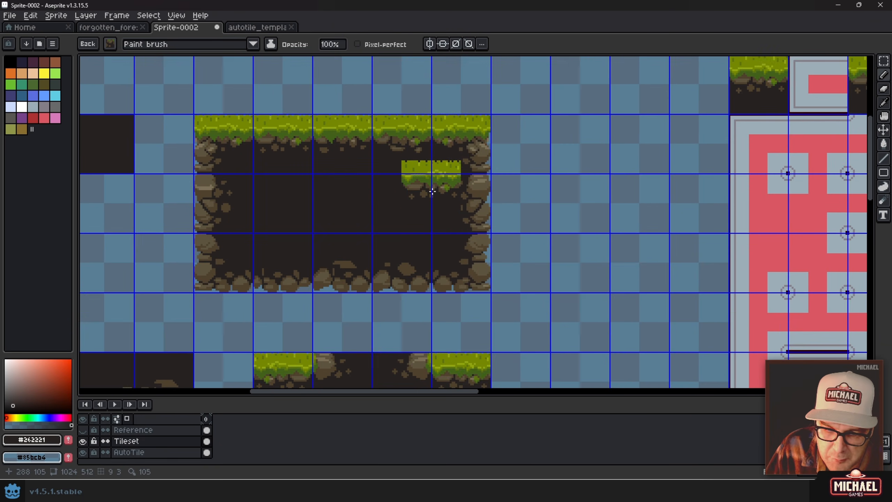
scroll(449, 213, up, 3)
key(Escape)
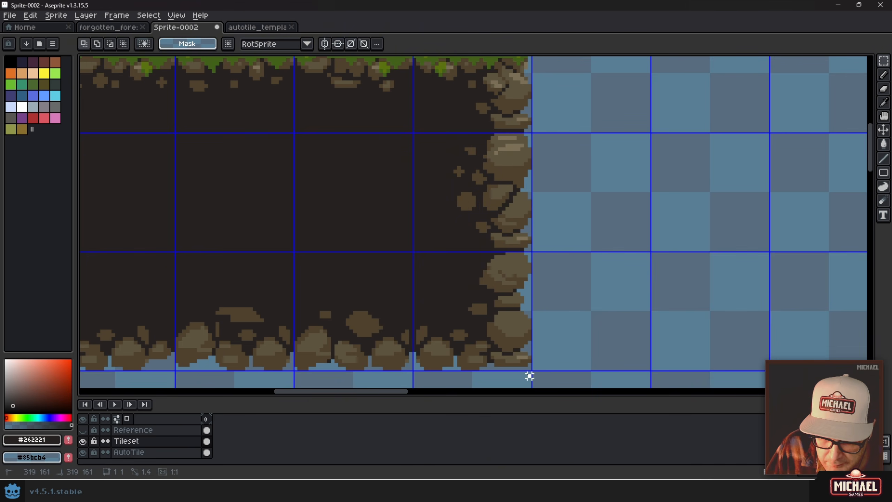
drag(530, 368, 469, 296)
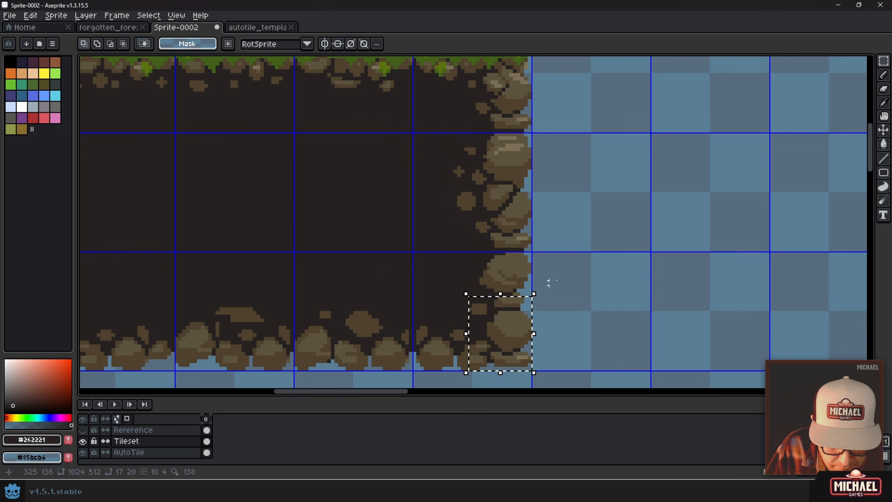
drag(548, 283, 405, 314)
drag(541, 261, 441, 259)
key(ctrl+b)
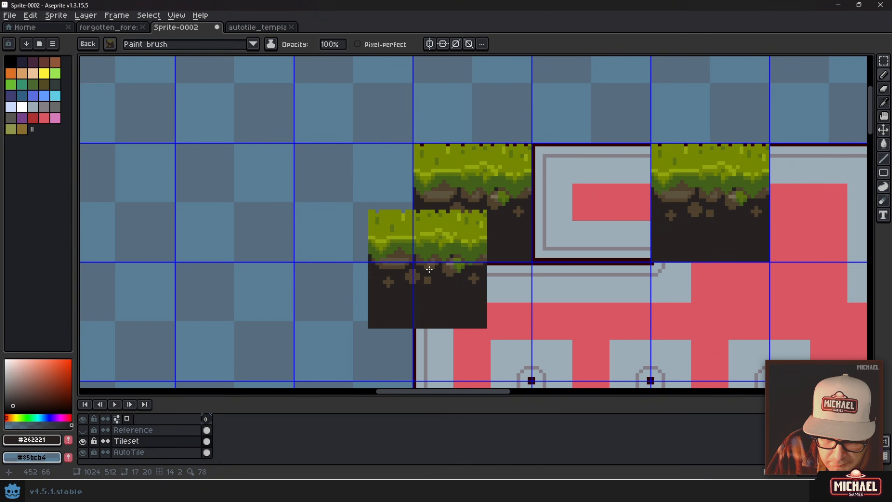
- Erase both lower corners of the template's first grass tile with a 6 px square eraser
click(109, 45)
click(125, 63)
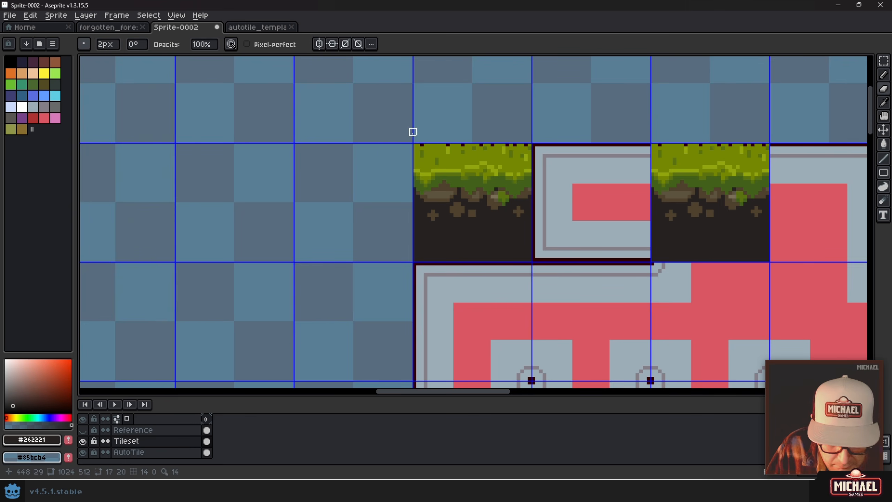
ctrl+scroll(179, 84, down, 4)
drag(402, 200, 405, 201)
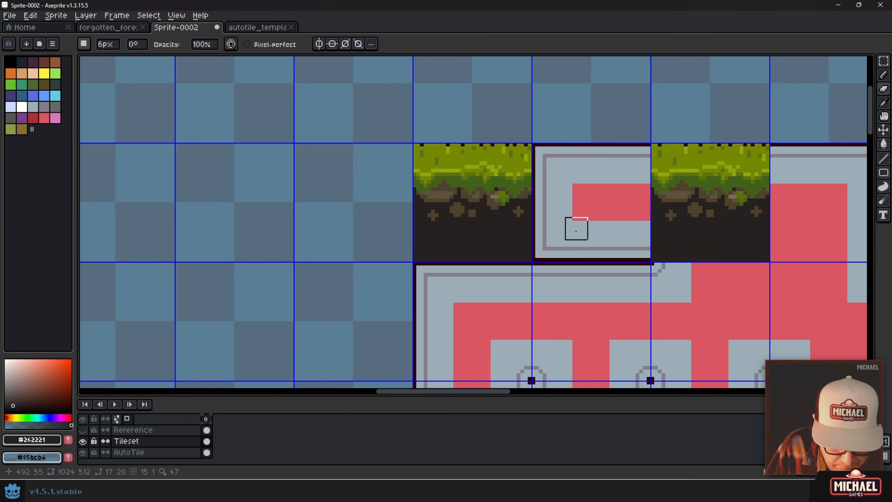
key(b)
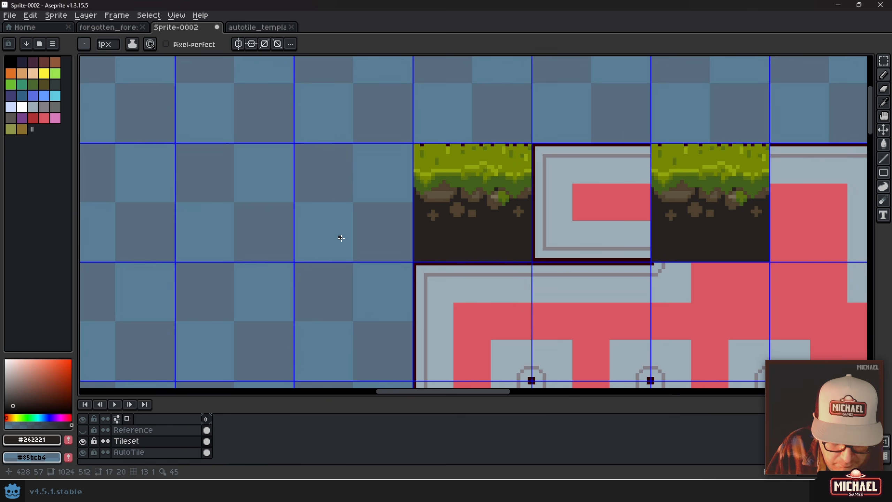
key(Caps_Lock)
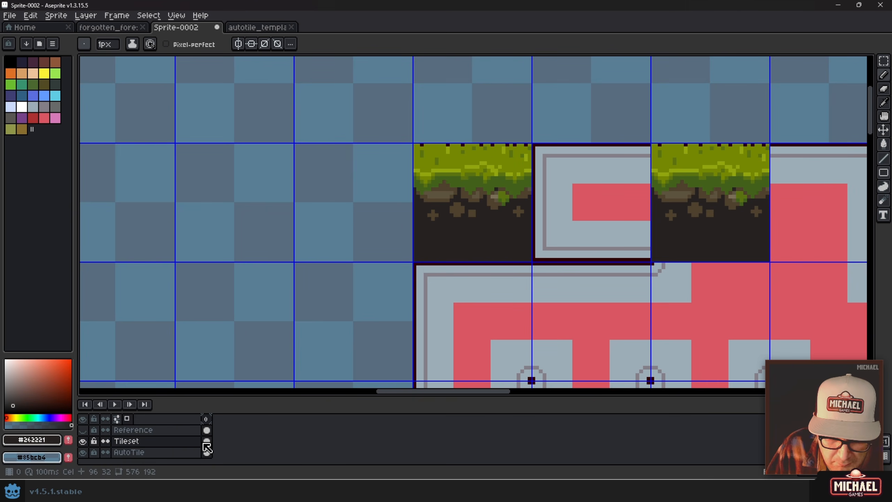
key(e)
mouse_move(418, 211)
mouse_down()
mouse_move(421, 245)
mouse_move(517, 254)
mouse_move(534, 236)
mouse_move(416, 258)
mouse_up()
- Paste the rock cluster and place it in both lower corners of the first grass tile, with one copy mirrored horizontally
key(ctrl+v)
mouse_move(478, 226)
mouse_down()
mouse_move(507, 235)
mouse_move(507, 316)
mouse_up()
key(ctrl+d)
key(e)
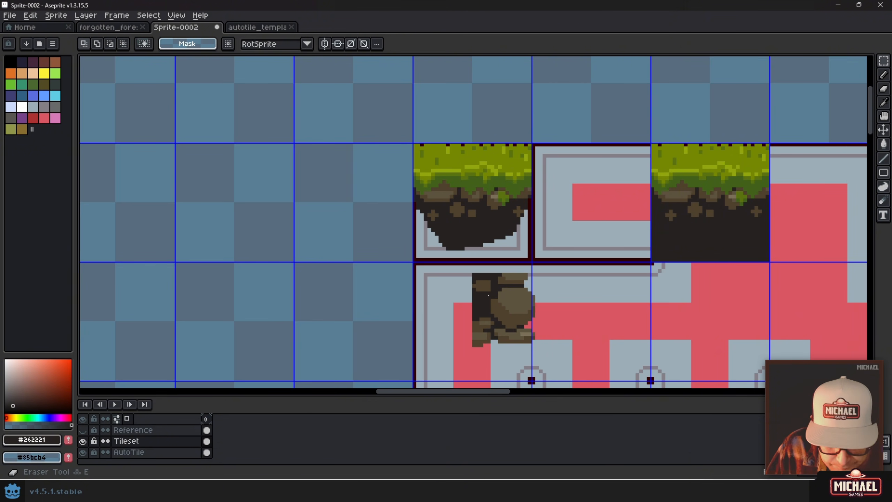
mouse_move(474, 279)
mouse_down()
mouse_move(467, 294)
mouse_move(538, 362)
mouse_up()
key(m)
mouse_move(500, 318)
mouse_down()
mouse_move(499, 233)
mouse_move(464, 236)
mouse_up()
key(shift+h)
scroll(464, 235, up, 1)
key(ctrl+d)
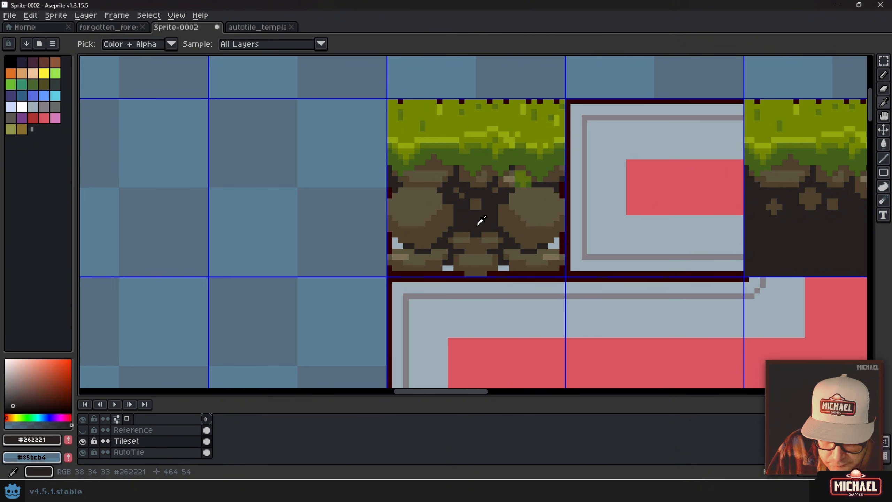
- Reshape the rock between the two boulders using #4f412d, and check the tile with the AutoTile layer temporarily hidden
key(b)
alt+click(486, 243)
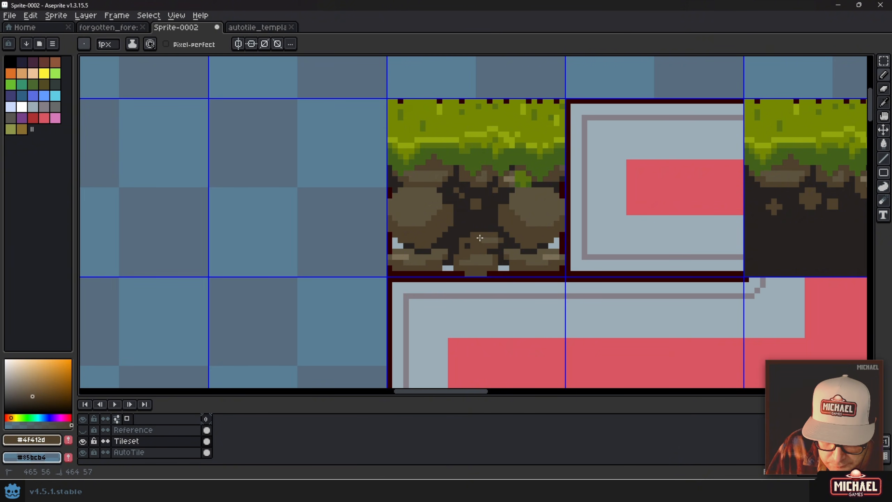
scroll(481, 249, down, 1)
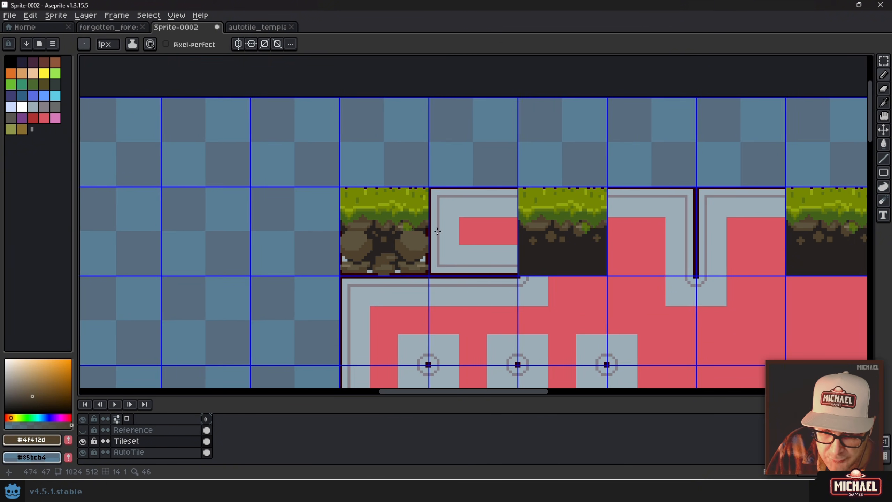
click(85, 452)
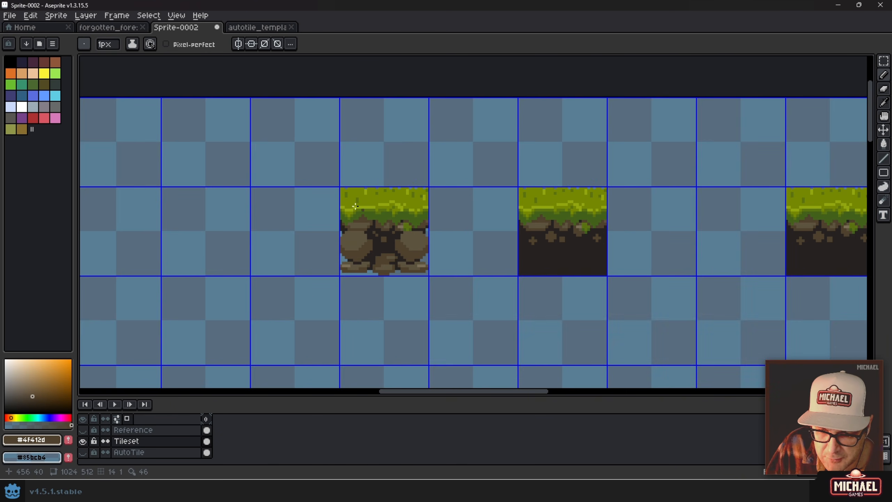
click(84, 453)
- Copy a 21 × 32 px strip of the rocky grass tile onto the left of the template's second top-row tile
drag(531, 288, 425, 231)
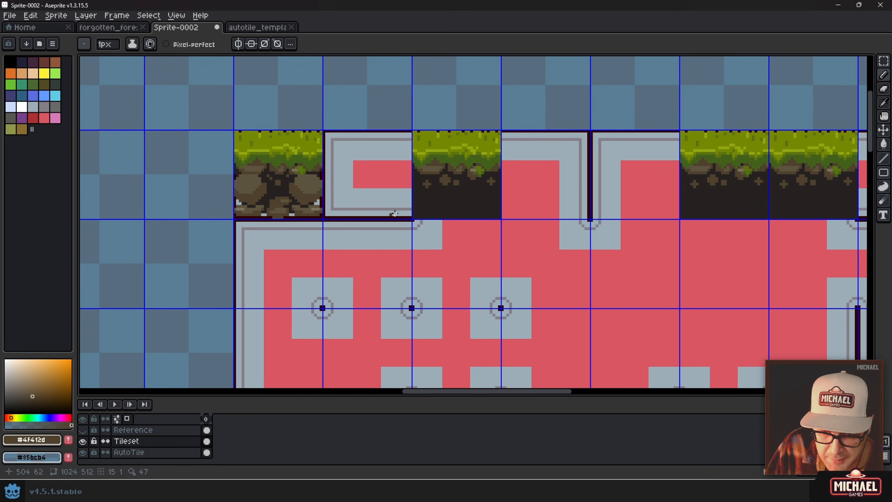
drag(287, 147, 421, 196)
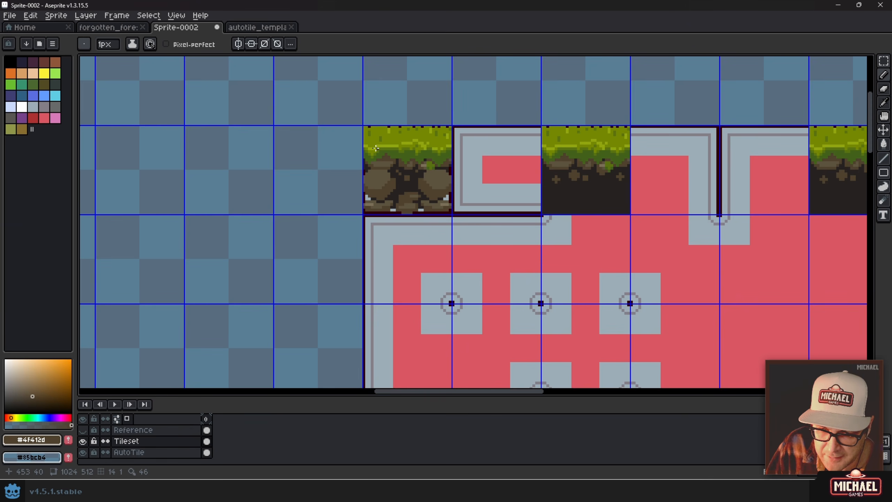
key(m)
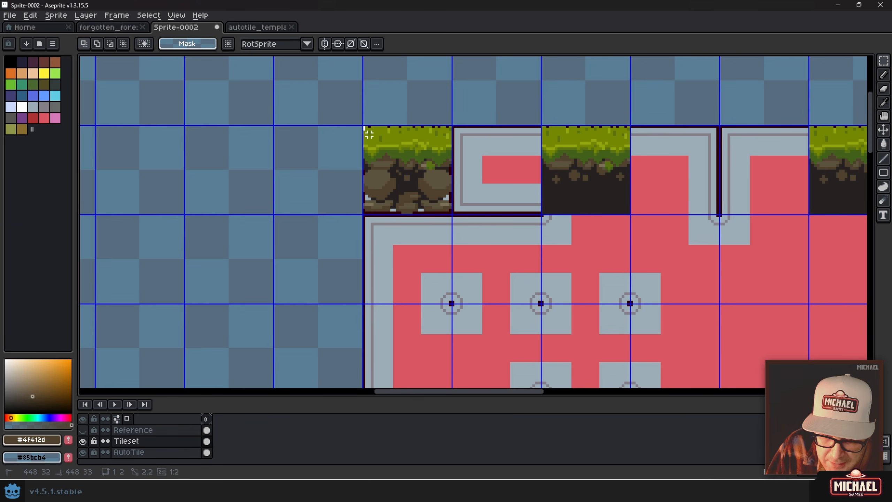
drag(410, 216, 506, 194)
drag(578, 174, 354, 178)
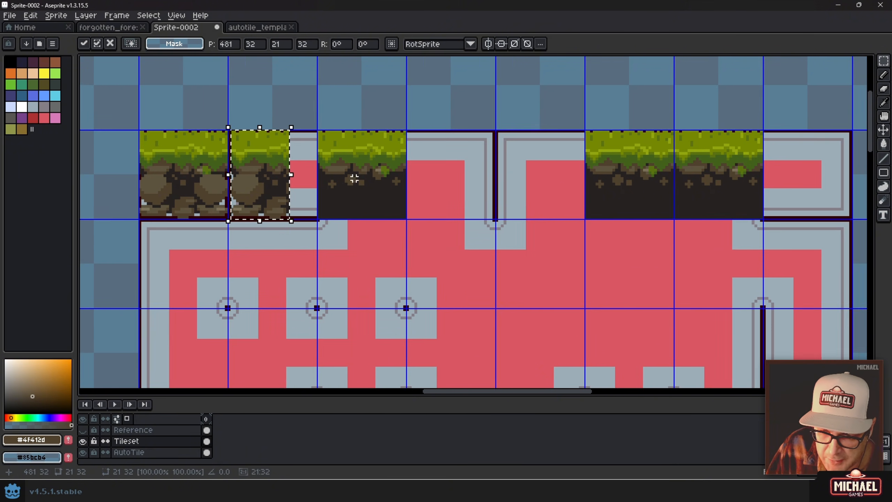
- Place another copy of the 21 × 32 px strip at the right end of the template's top row, flipped horizontally
drag(499, 184, 316, 190)
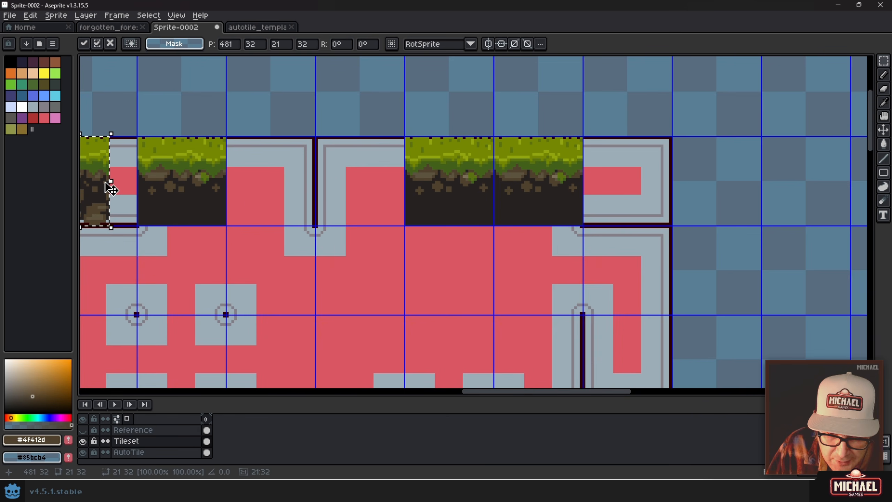
drag(107, 185, 666, 186)
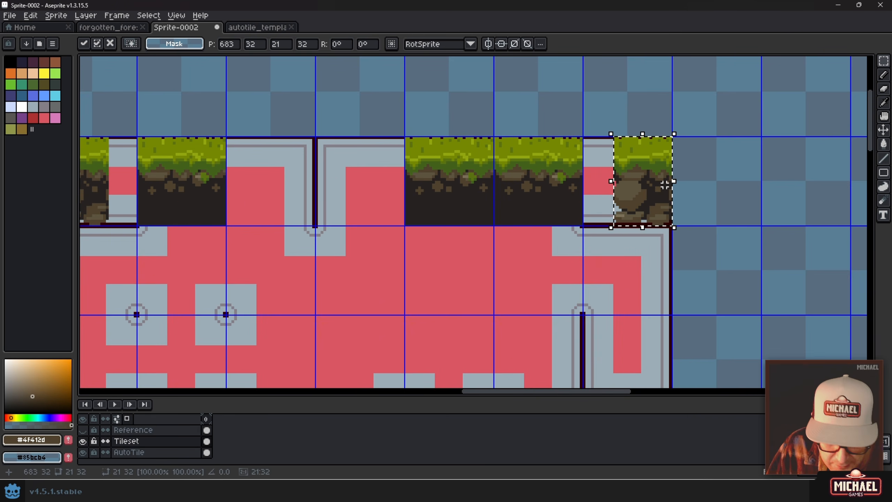
key(shift+h)
drag(603, 264, 647, 205)
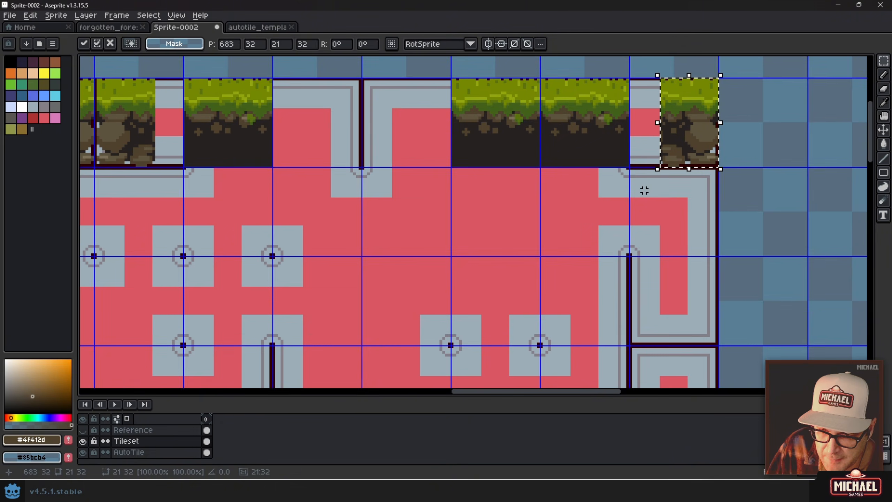
- Make a custom brush from the rocky part of the terrain block's middle right wall tile
scroll(641, 190, down, 3)
scroll(618, 193, up, 2)
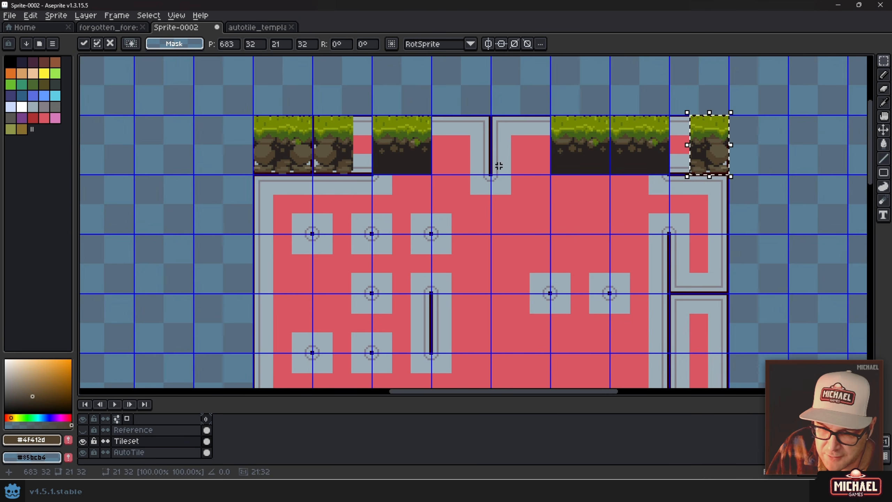
drag(164, 256, 618, 189)
scroll(442, 194, up, 3)
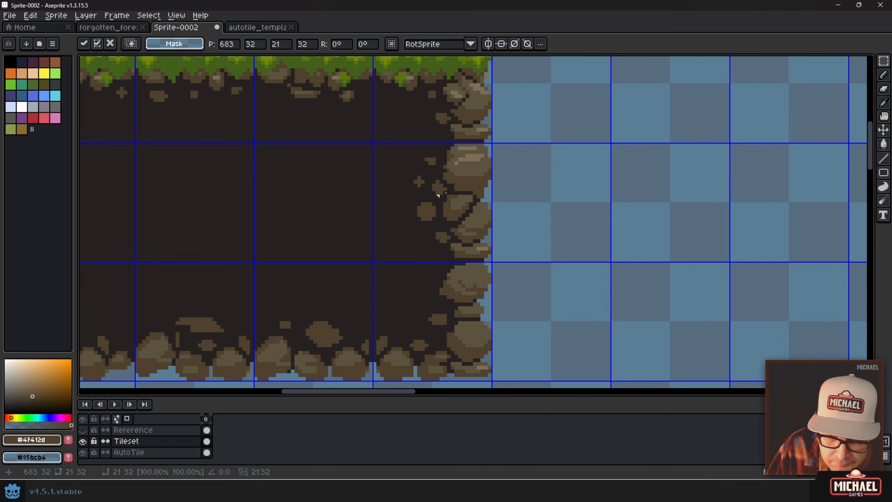
mouse_move(490, 148)
mouse_down()
mouse_move(448, 239)
mouse_move(408, 260)
mouse_up()
key(ctrl+b)
scroll(409, 261, down, 3)
scroll(508, 217, up, 3)
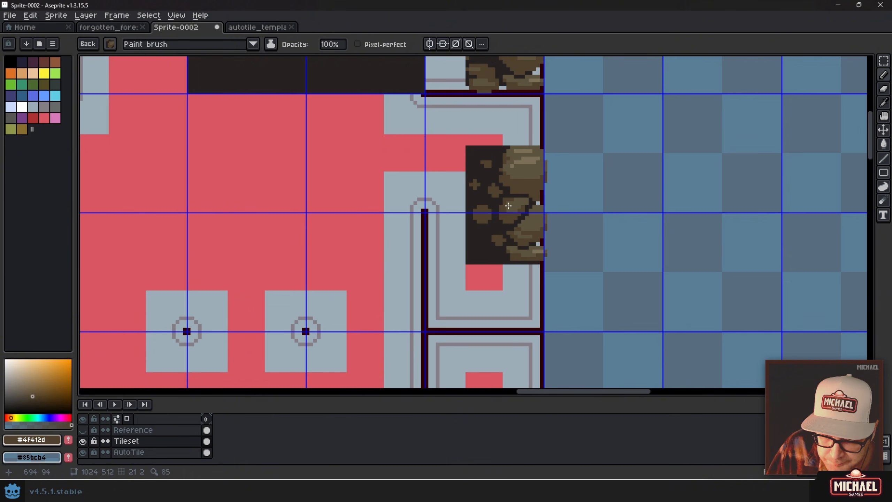
click(506, 159)
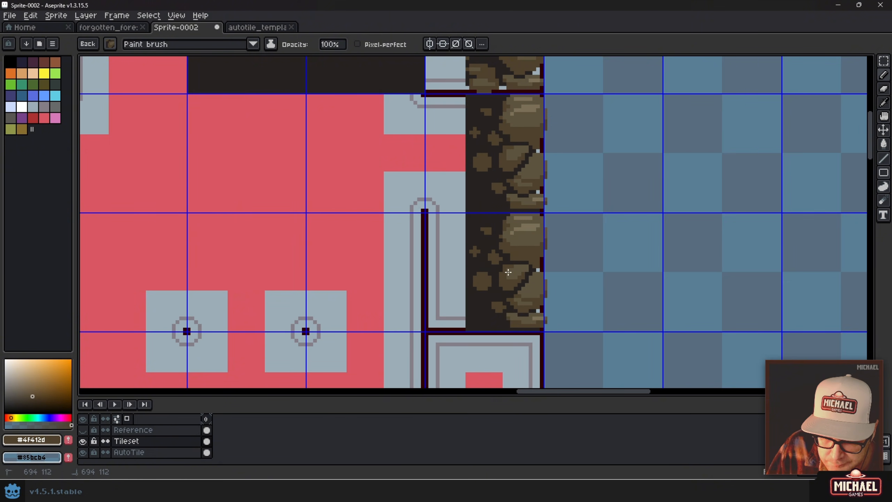
click(508, 272)
scroll(509, 246, down, 3)
click(510, 214)
key(ctrl+z)
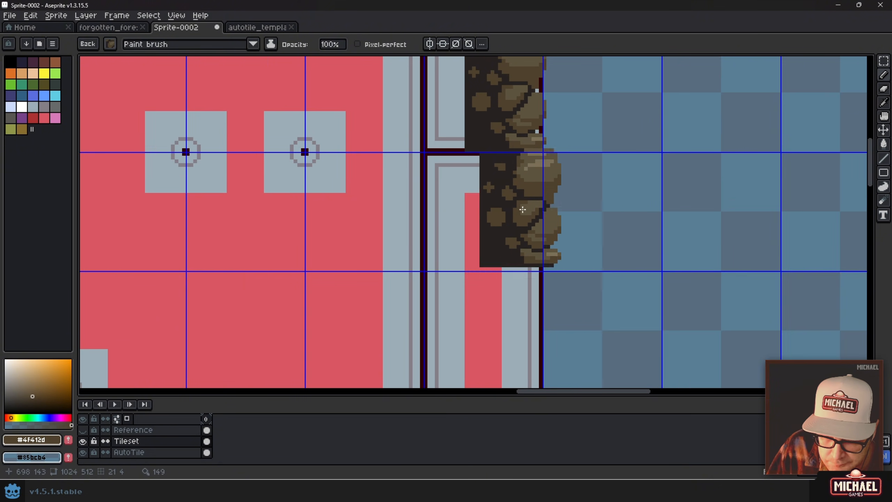
drag(472, 221, 426, 332)
key(ctrl+z)
key(ctrl+z)
- Stamp the right wall rocks down the template's right edge to its bottom, just inside the outer border
mouse_move(420, 188)
mouse_down()
mouse_move(428, 261)
mouse_move(445, 131)
mouse_up()
click(464, 163)
click(464, 280)
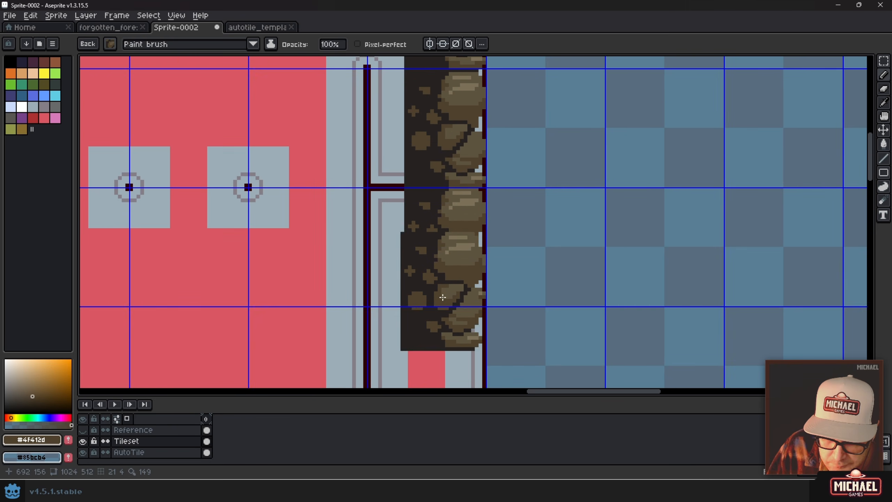
scroll(446, 247, down, 5)
drag(439, 223, 680, 289)
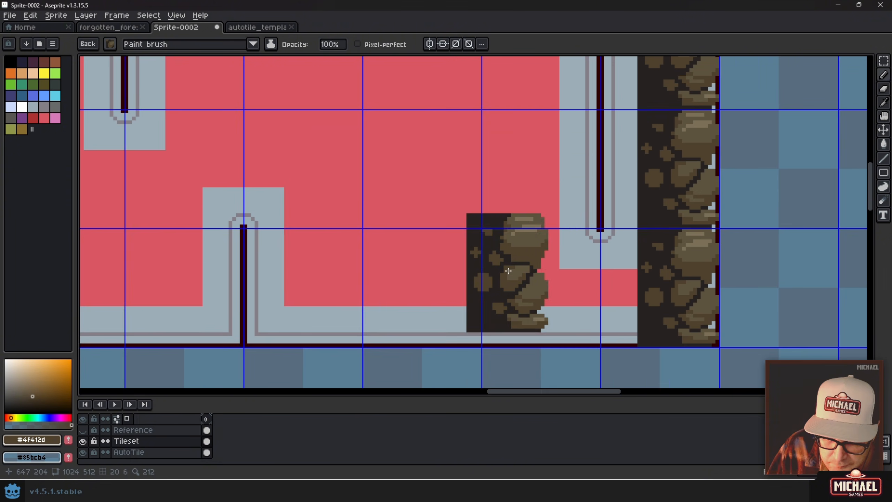
- Stamp the wall rocks along the left side of the long vertical divider near the template's right edge
click(559, 171)
drag(560, 170, 502, 359)
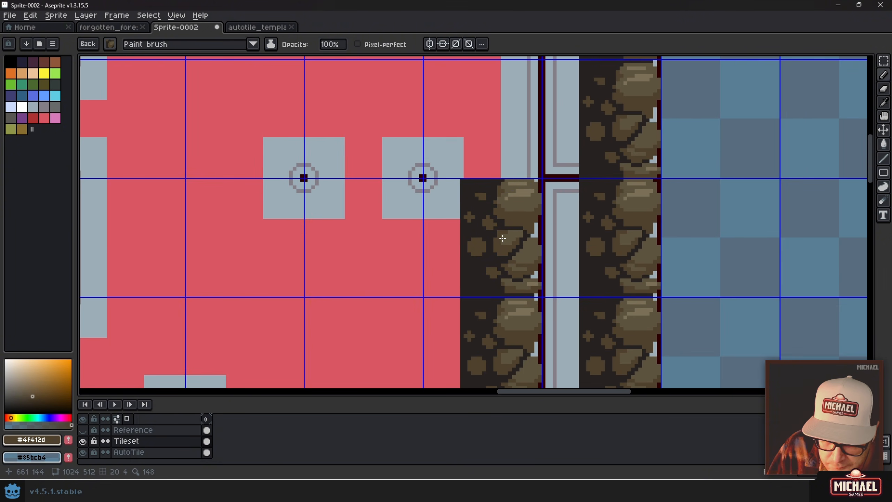
drag(500, 151, 468, 312)
click(468, 280)
- Stamp the wall rocks against the left side of the short one-tile vertical divider inside the template's left half
mouse_move(452, 179)
mouse_down()
mouse_move(508, 295)
mouse_move(808, 371)
mouse_up()
mouse_move(437, 329)
mouse_down()
mouse_move(656, 175)
mouse_move(741, 55)
mouse_up()
drag(598, 262, 452, 110)
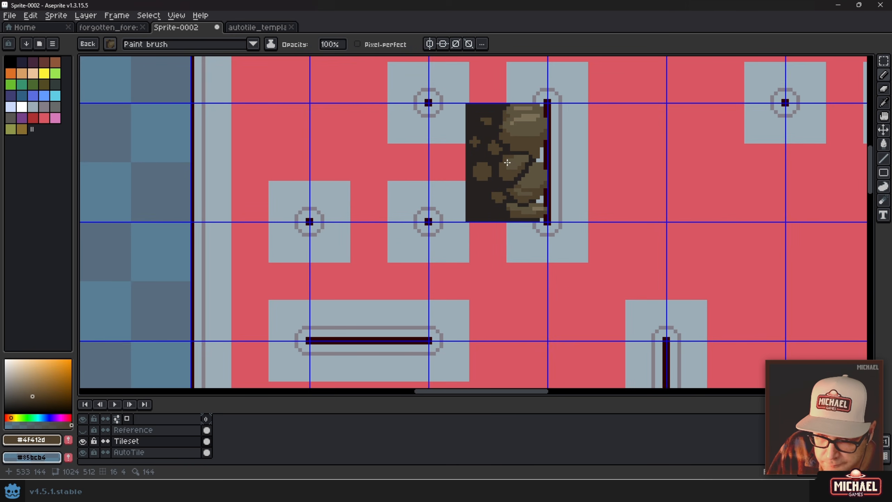
click(509, 163)
drag(641, 259, 541, 205)
scroll(509, 288, down, 1)
drag(510, 288, 447, 211)
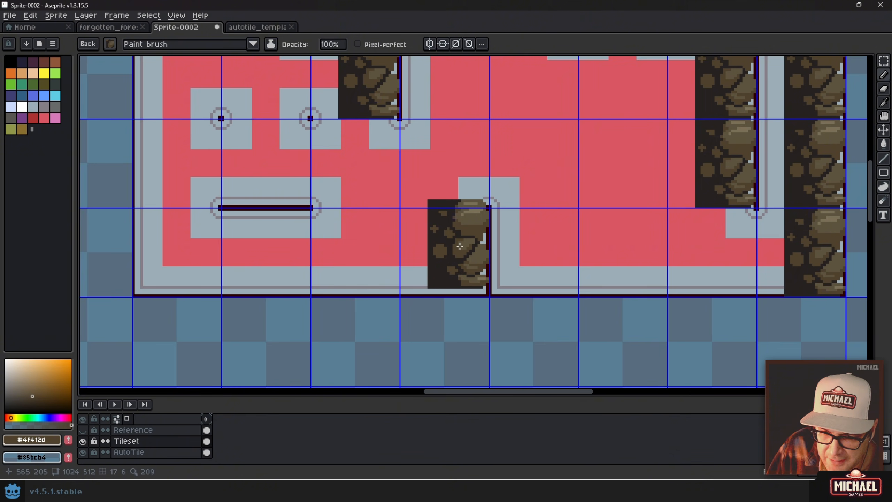
drag(320, 230, 634, 235)
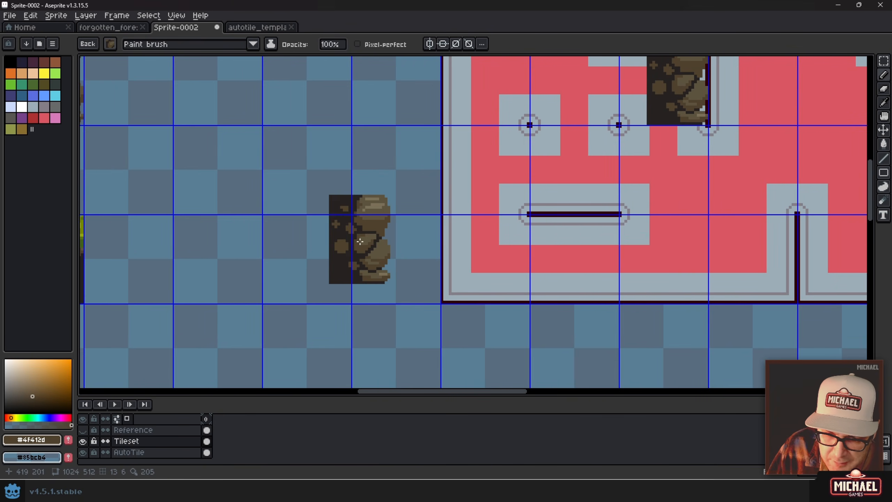
- Capture the platform's bottom-right rock corner tile, one full grid cell, as a custom brush
mouse_move(242, 225)
mouse_down()
mouse_move(613, 223)
mouse_move(438, 243)
mouse_move(462, 251)
mouse_up()
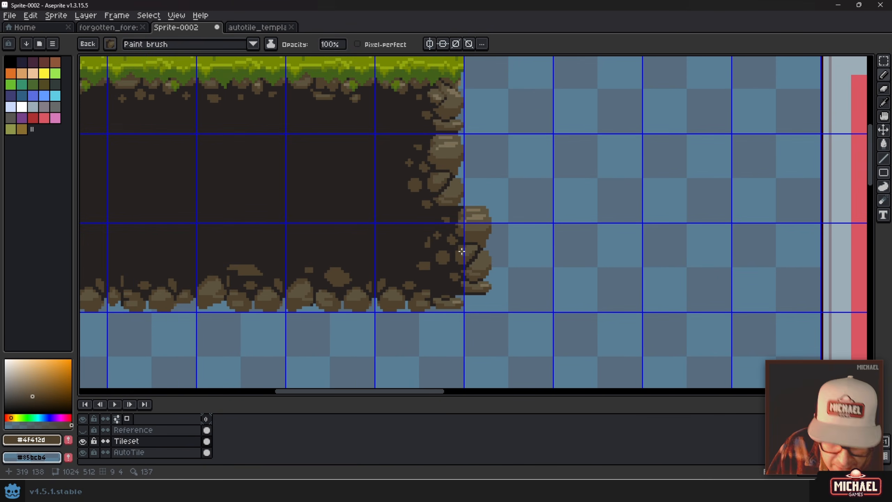
key(m)
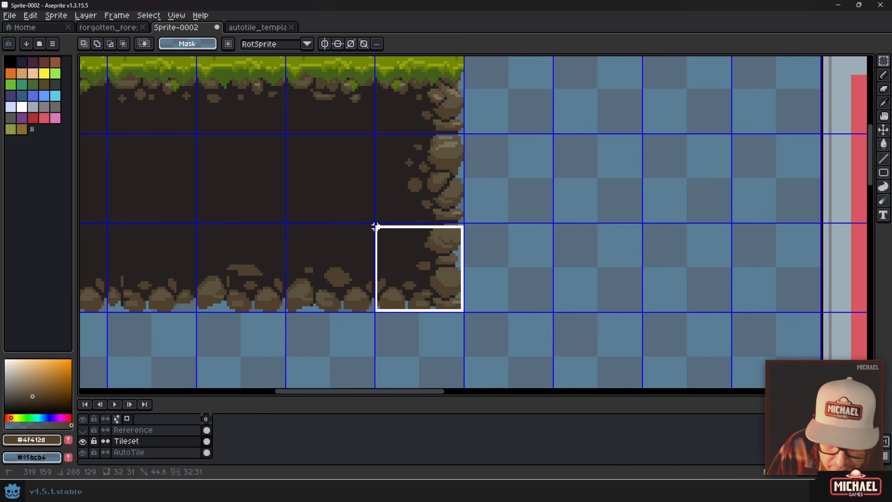
drag(375, 223, 375, 224)
key(ctrl+b)
- Stamp the rock corner brush into the template's bottom-row right corners, beside the middle divider and at the far right end
mouse_move(691, 294)
mouse_down()
mouse_move(415, 105)
mouse_move(383, 94)
mouse_up()
mouse_move(613, 264)
mouse_down()
mouse_move(442, 262)
mouse_move(485, 241)
mouse_up()
scroll(530, 244, up, 1)
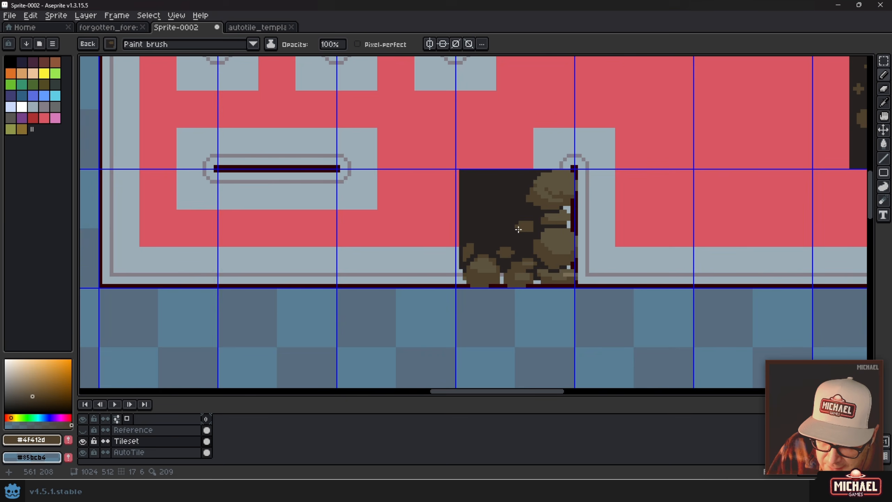
click(517, 229)
scroll(683, 223, right, 5)
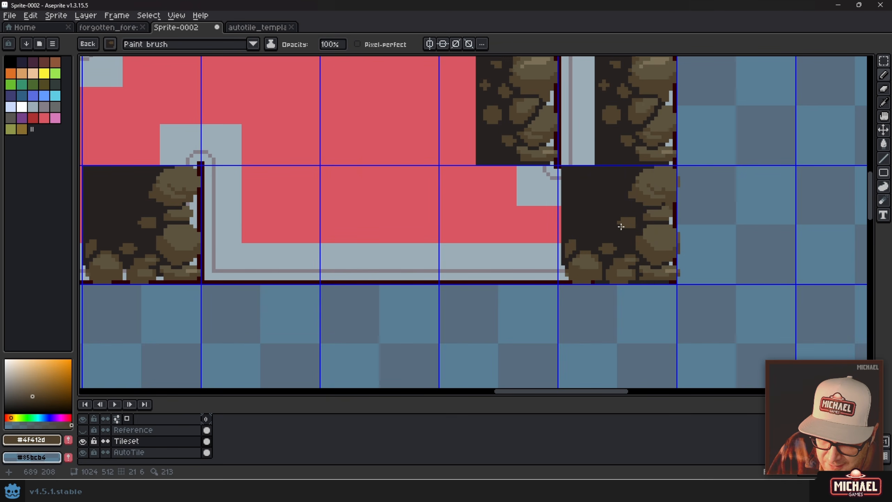
scroll(598, 309, up, 7)
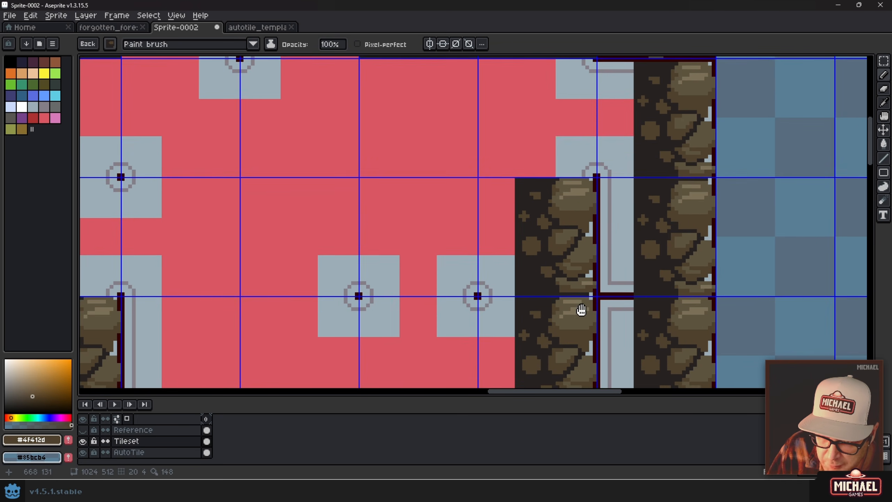
scroll(542, 247, down, 2)
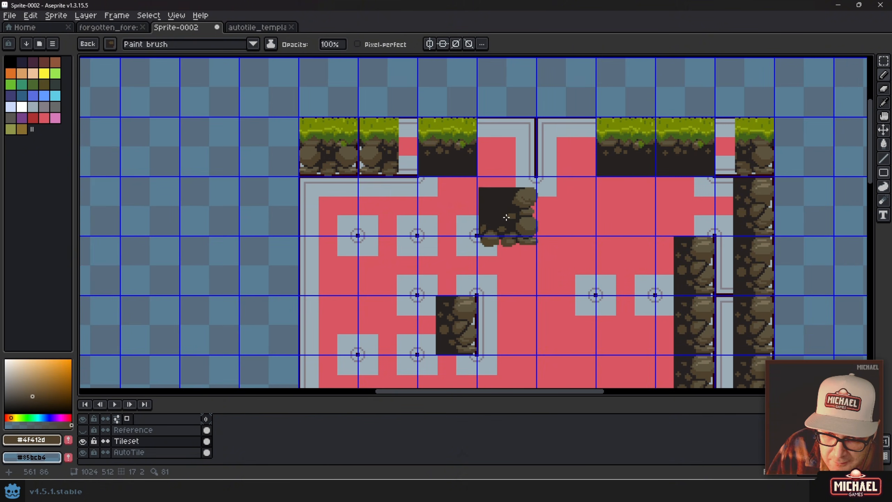
drag(454, 257, 611, 202)
- Capture the platform's bottom-left rock corner tile as a custom brush
drag(173, 264, 508, 209)
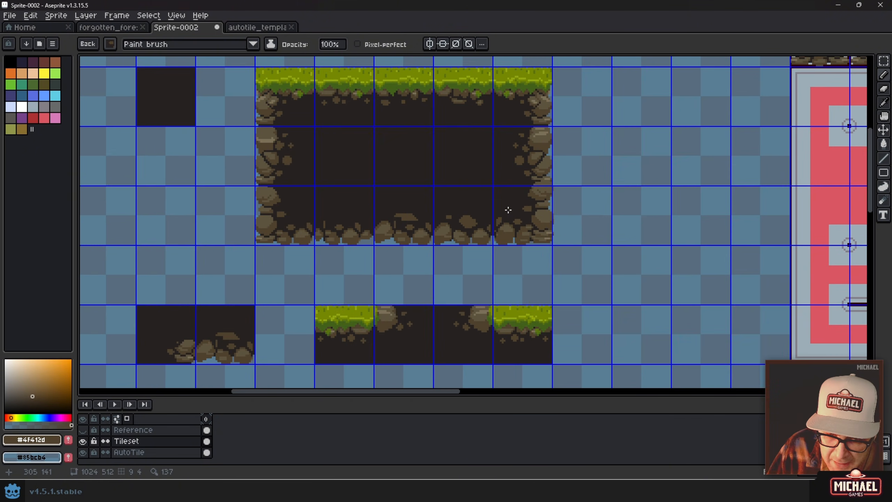
key(ctrl)
key(m)
scroll(309, 200, up, 2)
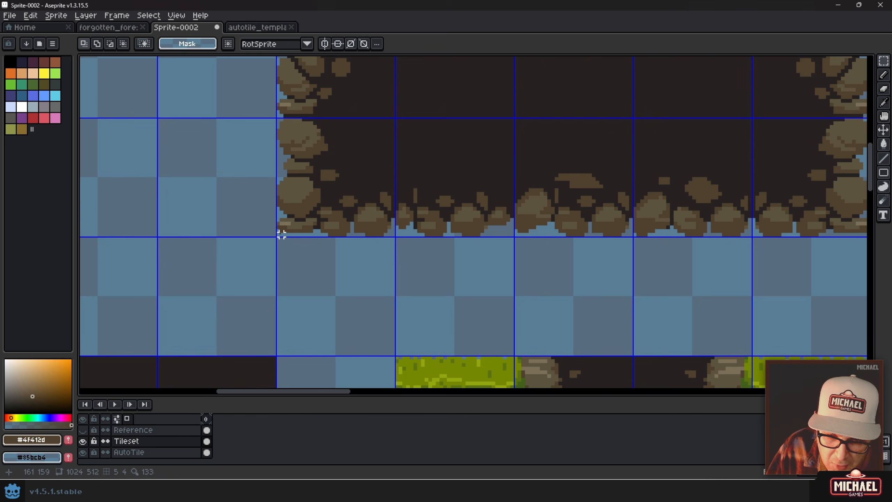
mouse_move(277, 235)
mouse_down()
mouse_move(374, 125)
mouse_move(394, 119)
mouse_up()
key(ctrl+b)
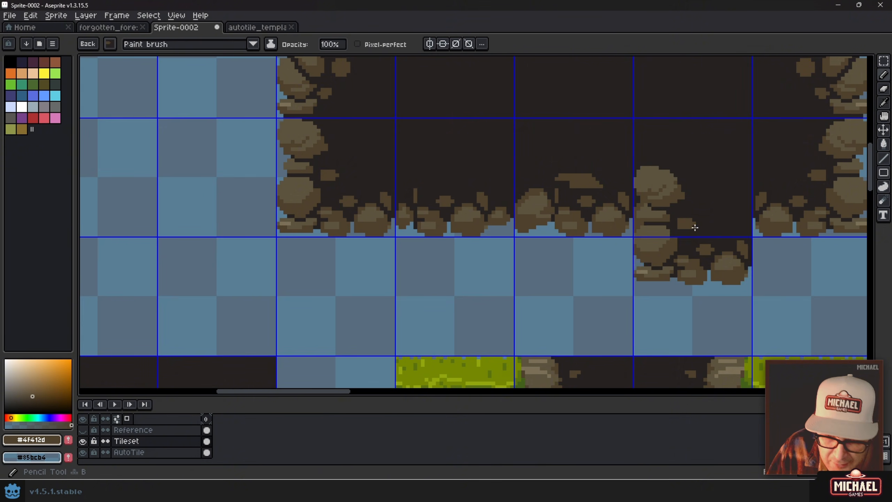
- Stamp the bottom-left corner brush into the template's bottom-left cell and the bottom cell just right of the middle divider
drag(693, 226, 297, 130)
drag(699, 351, 315, 230)
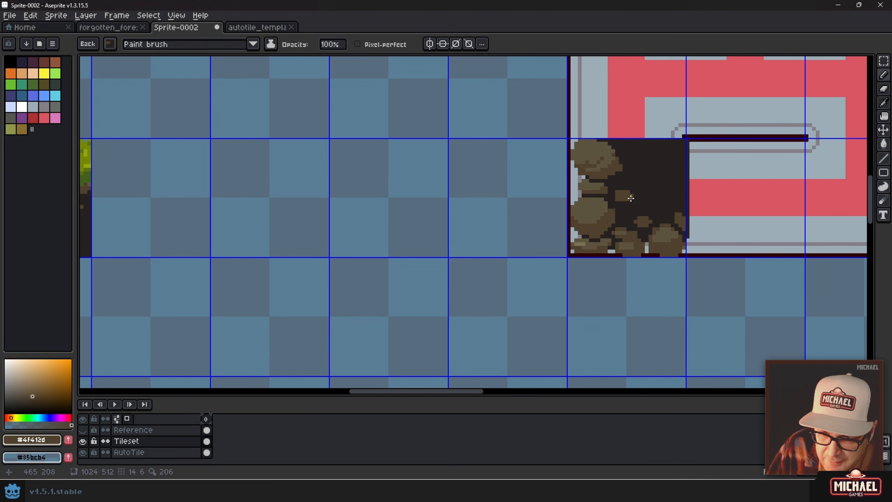
click(629, 198)
drag(760, 214, 220, 248)
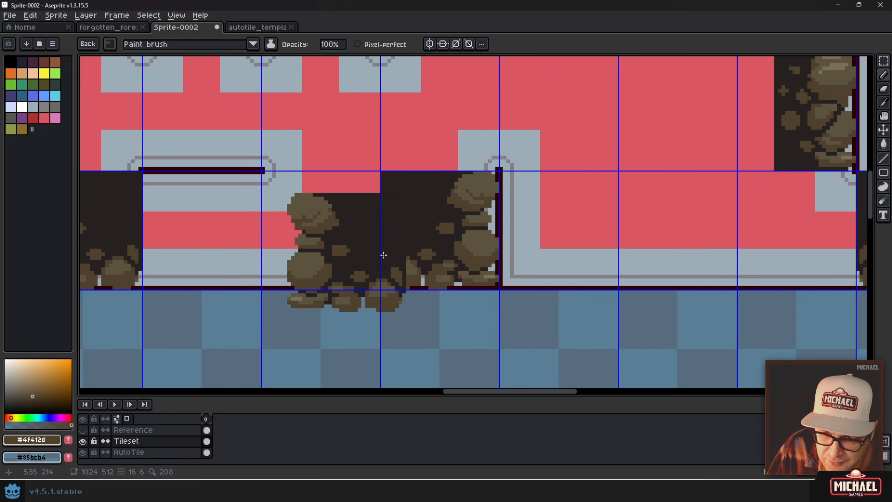
scroll(562, 229, down, 3)
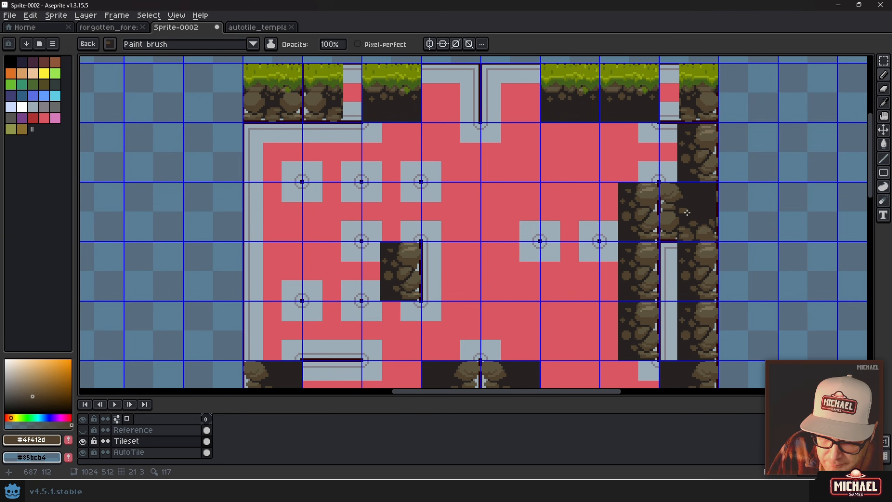
- Capture the rocky lower part of the template's top-left grass tile as a custom brush
drag(354, 205, 412, 208)
key(m)
scroll(323, 115, up, 3)
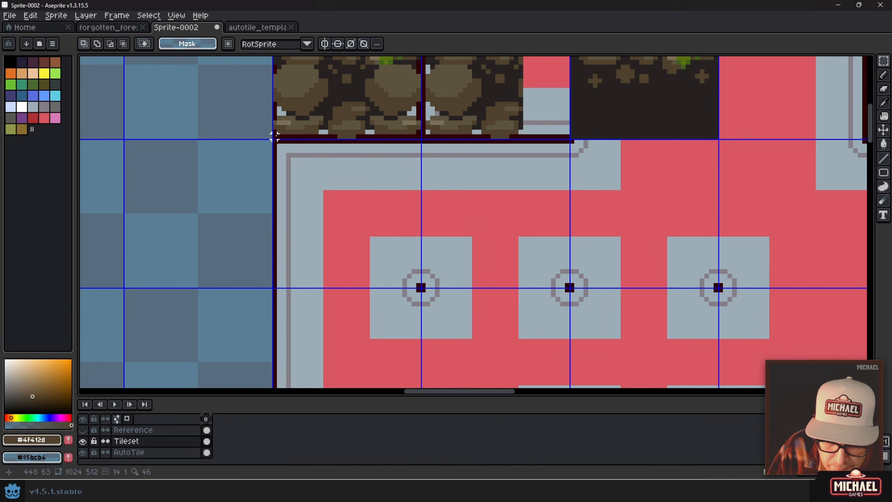
drag(274, 139, 423, 70)
key(ctrl+b)
- Stamp the rock underside brush at the break in the template's right column and above the short horizontal line at the lower left
scroll(615, 264, down, 4)
mouse_move(653, 270)
mouse_down()
mouse_move(401, 160)
mouse_move(224, 106)
mouse_up()
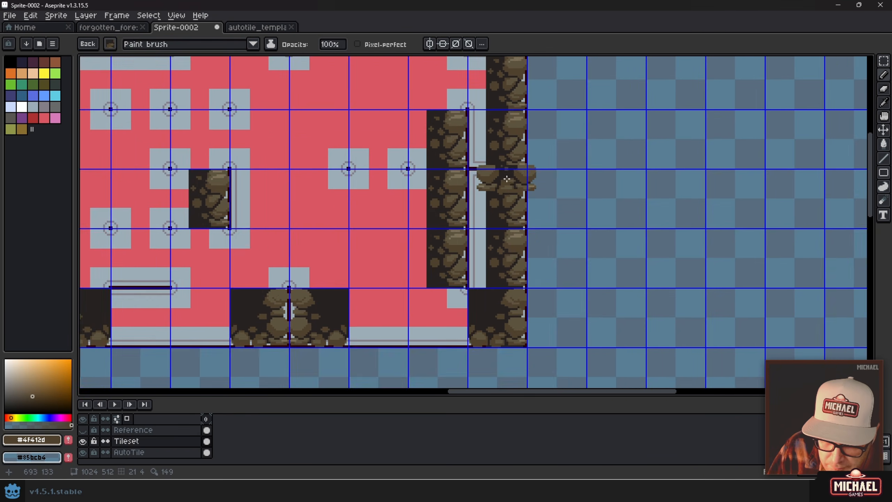
scroll(509, 178, up, 4)
scroll(438, 268, down, 1)
drag(325, 349, 474, 241)
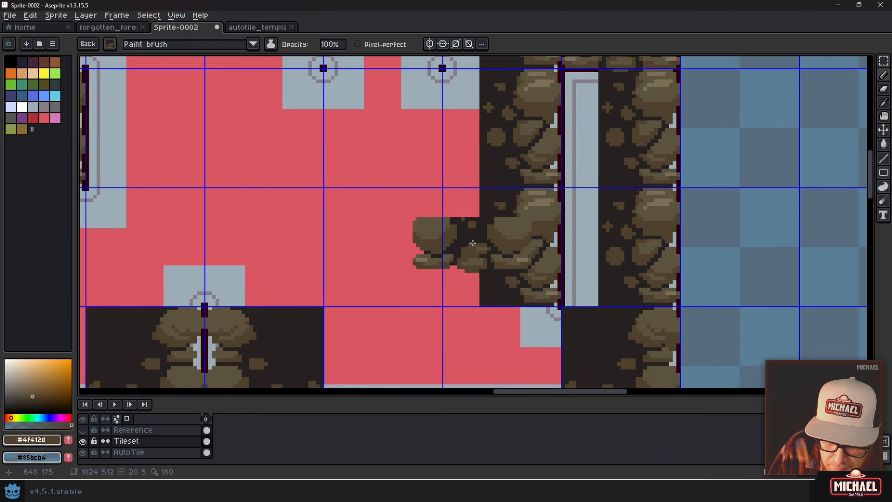
scroll(474, 241, down, 1)
drag(215, 242, 489, 236)
drag(468, 326, 487, 304)
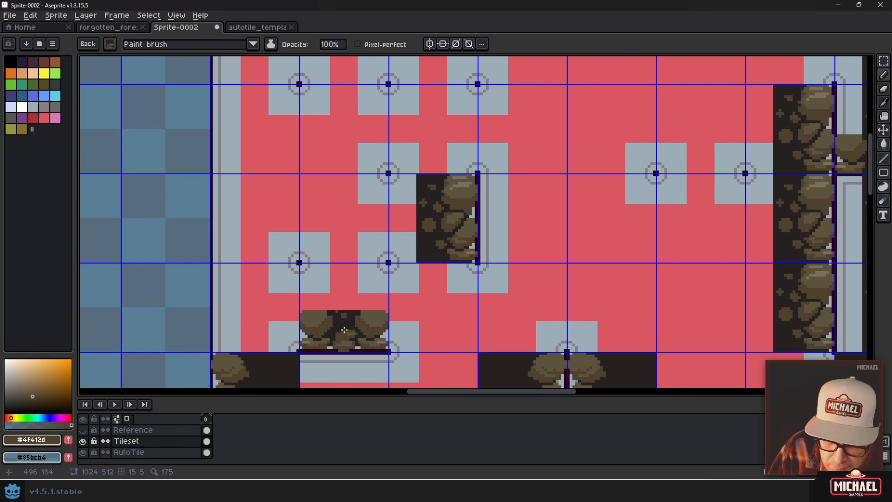
click(344, 331)
scroll(310, 317, down, 5)
scroll(319, 268, up, 1)
scroll(143, 317, up, 2)
mouse_move(143, 316)
mouse_down()
mouse_move(361, 262)
mouse_move(376, 227)
mouse_up()
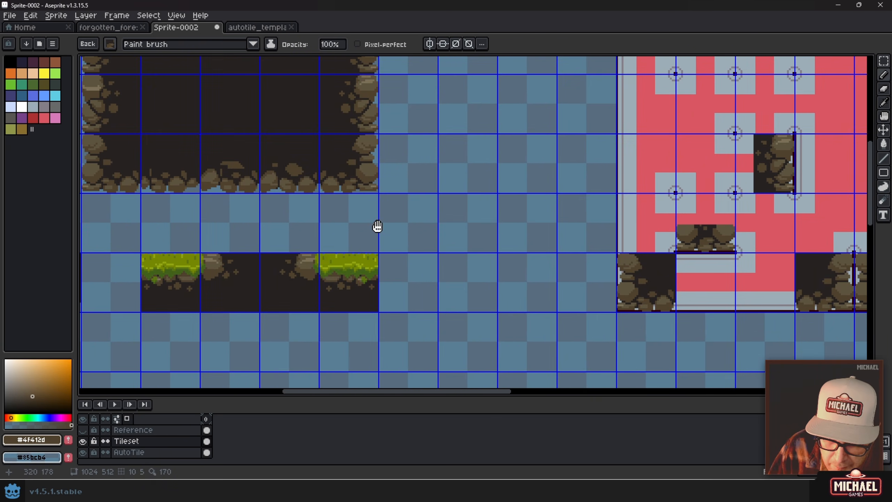
key(m)
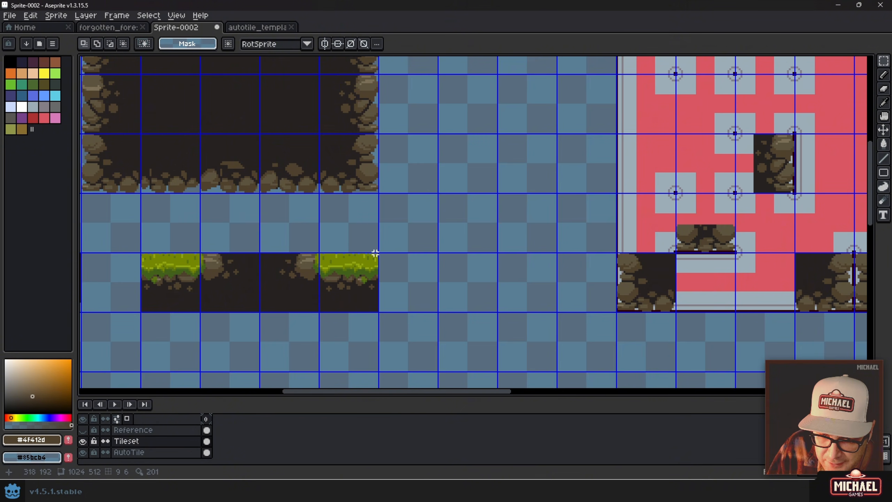
drag(336, 286, 262, 311)
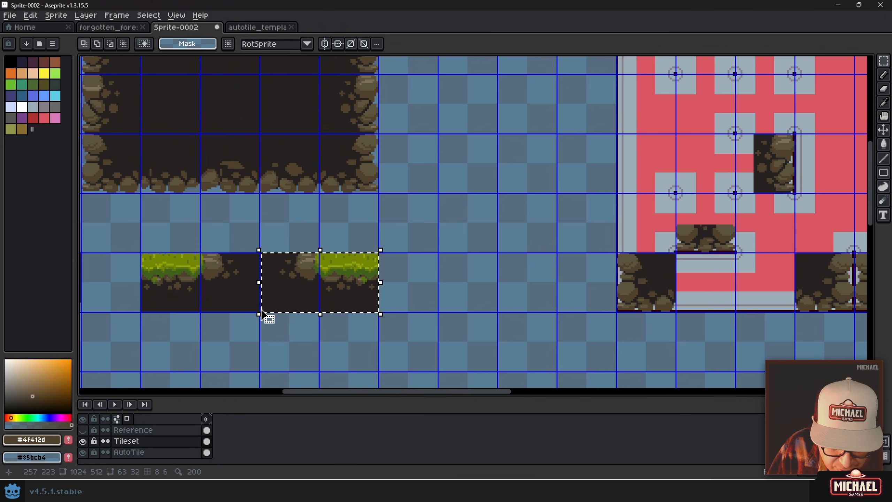
key(ctrl+b)
drag(783, 227, 501, 300)
mouse_move(629, 168)
mouse_down()
mouse_move(527, 312)
mouse_move(521, 228)
mouse_up()
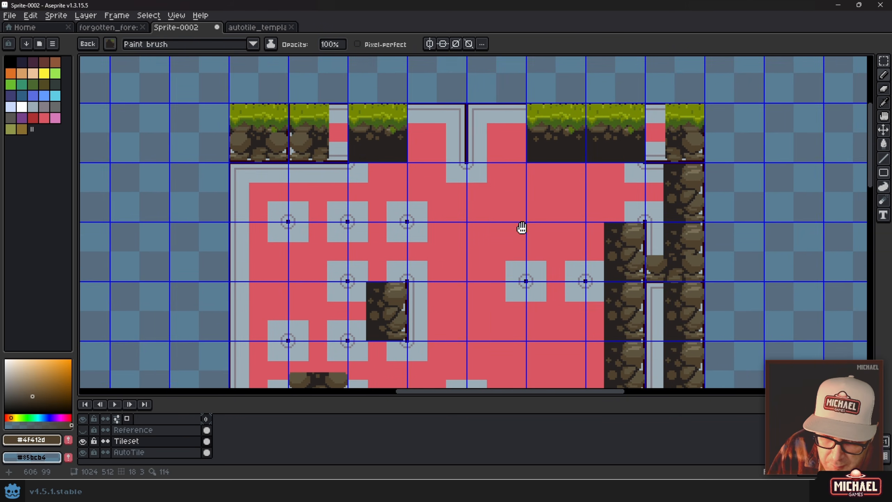
mouse_move(534, 259)
mouse_down()
mouse_move(570, 185)
mouse_move(572, 203)
mouse_up()
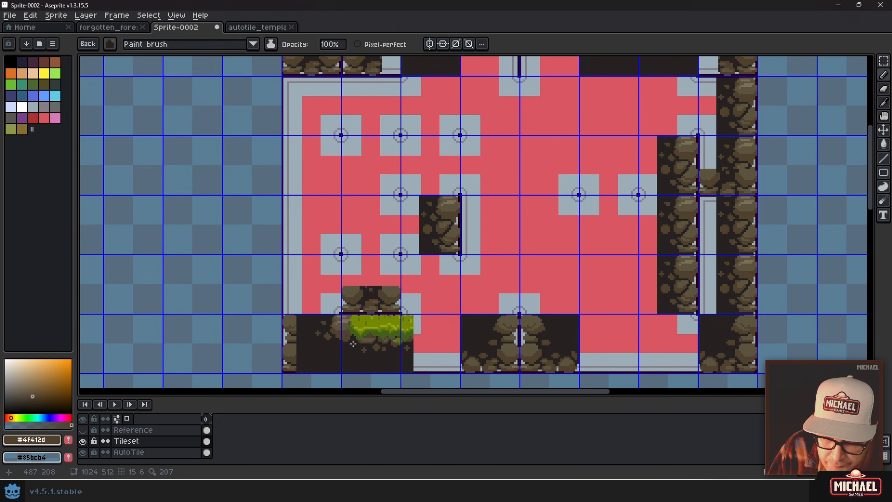
drag(428, 166, 420, 236)
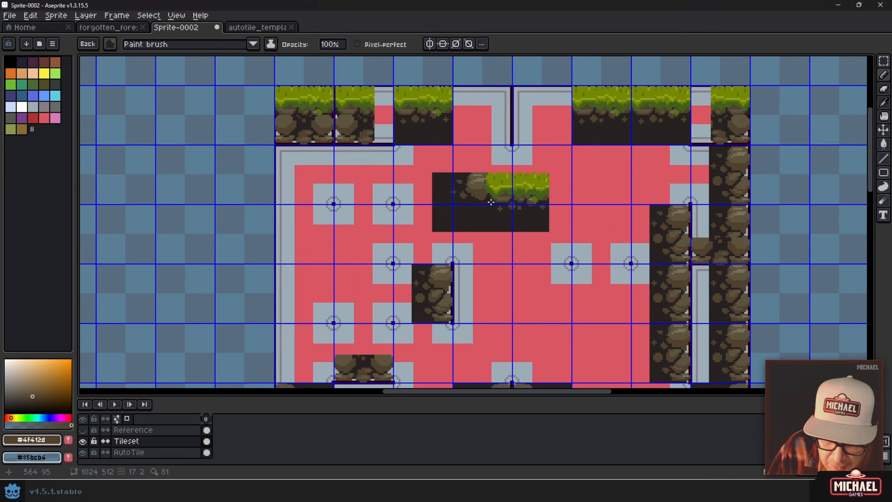
scroll(492, 200, left, 10)
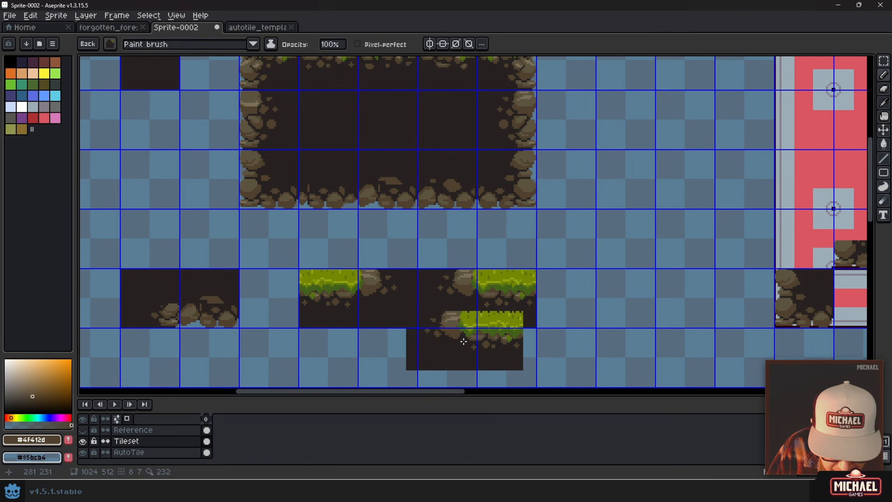
- Capture the grass-edged rock left of the right-hand grass tile as a brush and stamp it below-left of the four upper inner-corner markers
scroll(451, 272, up, 2)
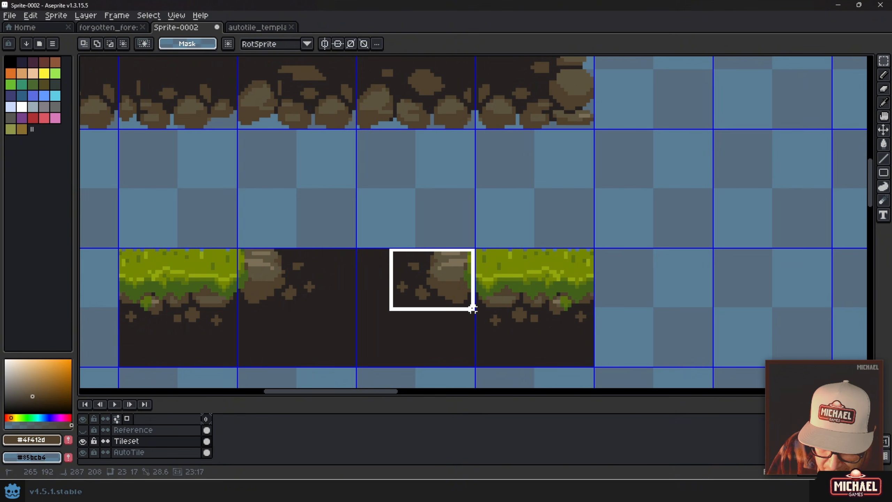
key(ctrl+b)
scroll(488, 261, right, 5)
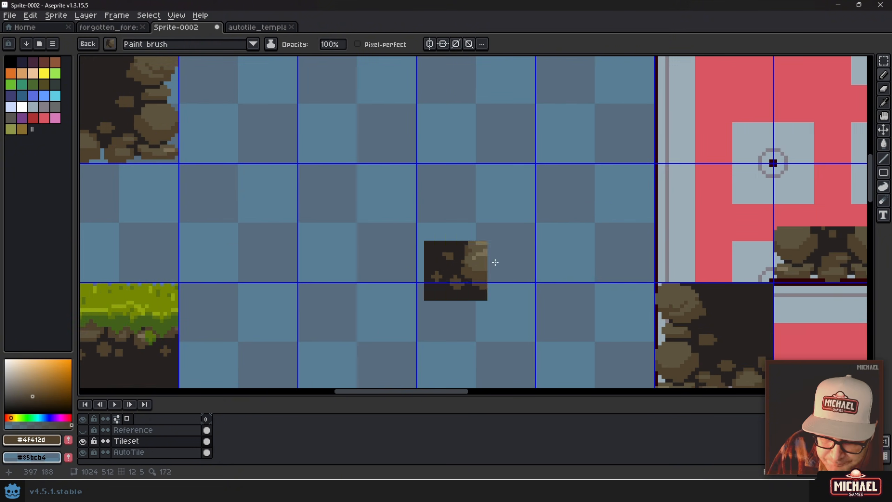
scroll(488, 261, down, 3)
scroll(506, 259, up, 3)
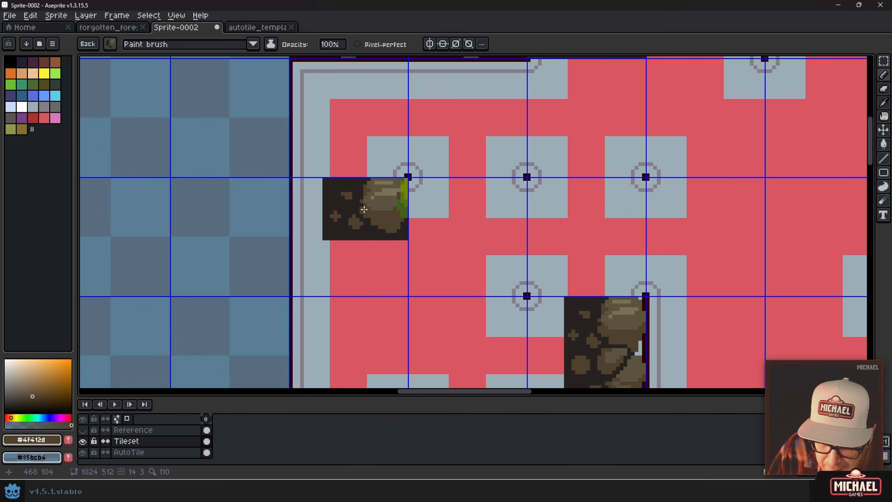
click(364, 210)
click(484, 210)
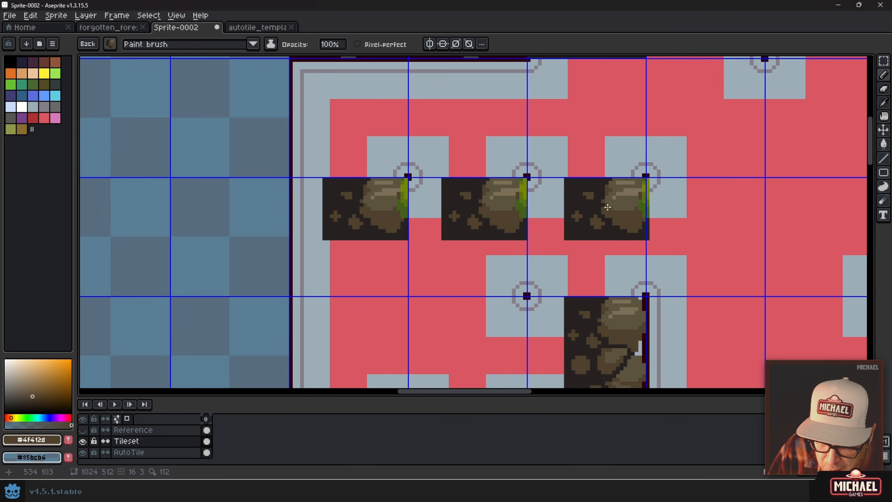
click(601, 210)
click(484, 329)
- Stamp the same rock brush below-left of the three lower inner-corner markers and the marker in the template's right half
scroll(492, 310, down, 4)
scroll(492, 309, right, 2)
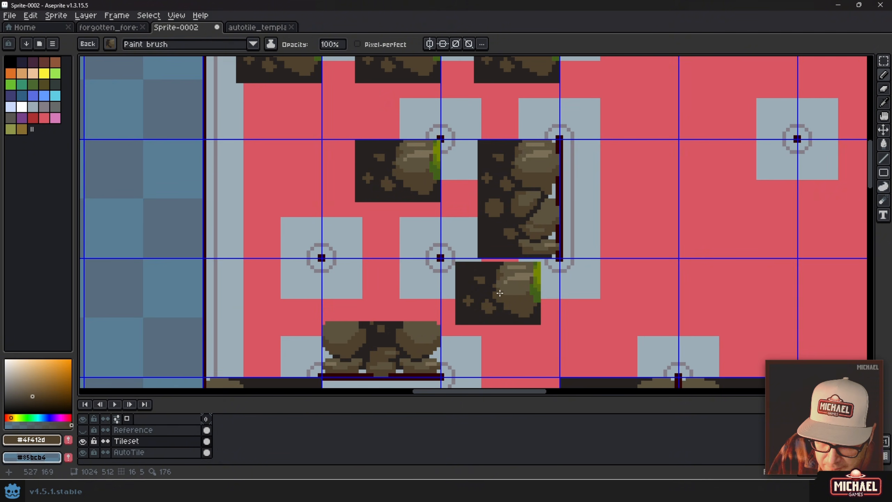
click(507, 289)
click(398, 290)
click(278, 289)
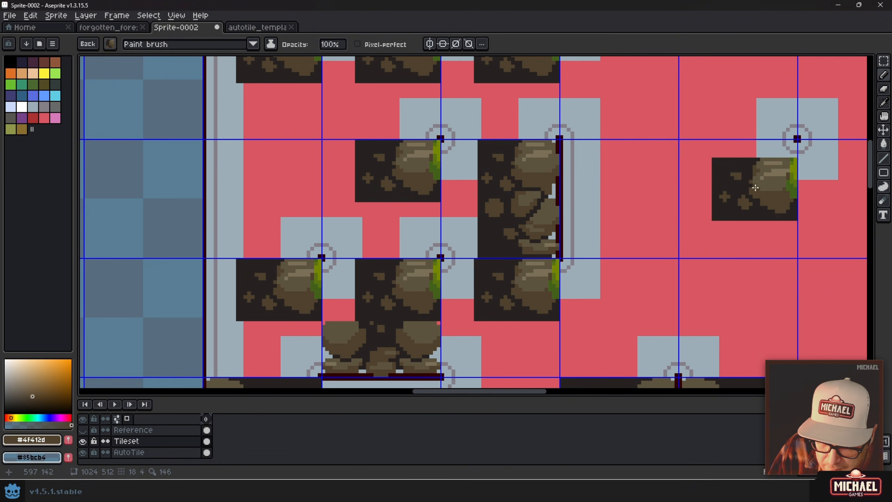
click(754, 169)
- Stamp the rock brush at the remaining matching inner corners, including the bottom-left cell and the corner below the top divider
drag(650, 280, 645, 187)
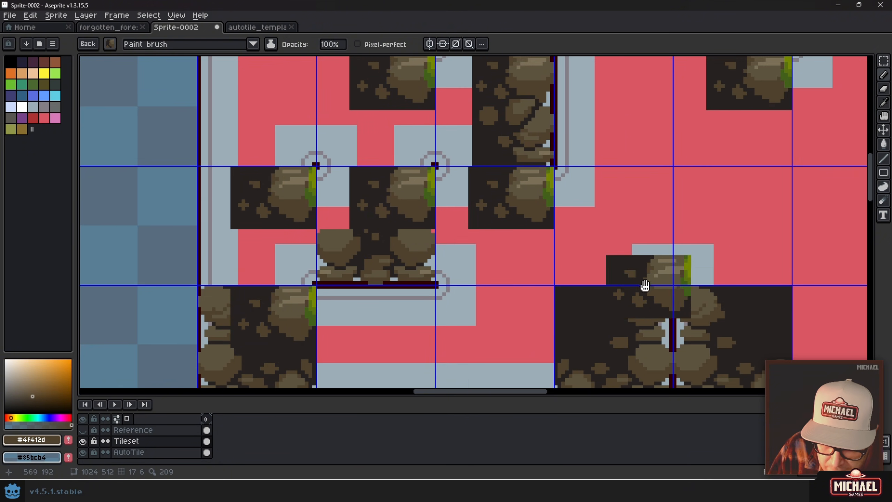
drag(849, 271, 322, 244)
click(458, 289)
drag(459, 180, 450, 339)
mouse_move(402, 82)
mouse_down()
mouse_move(470, 209)
mouse_move(492, 163)
mouse_up()
click(422, 287)
drag(498, 88, 474, 262)
click(517, 225)
- Capture the mirrored grass-edged rock just right of the left-hand grass tile as a custom brush
drag(159, 228, 551, 219)
scroll(444, 215, down, 3)
scroll(435, 229, up, 1)
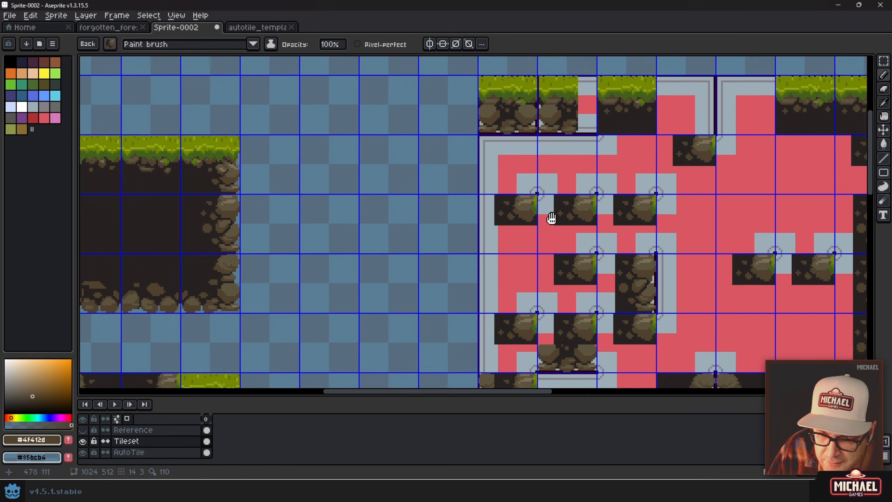
drag(268, 301, 592, 198)
scroll(417, 283, up, 2)
key(m)
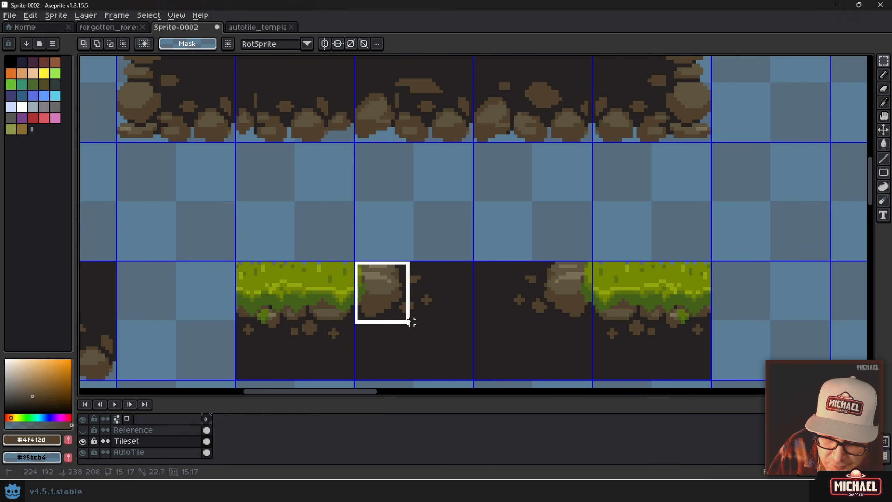
key(ctrl+b)
- Stamp the mirrored grass-edged rock below-right of the three upper inner-corner markers and the left marker in the second marker row
scroll(657, 243, down, 3)
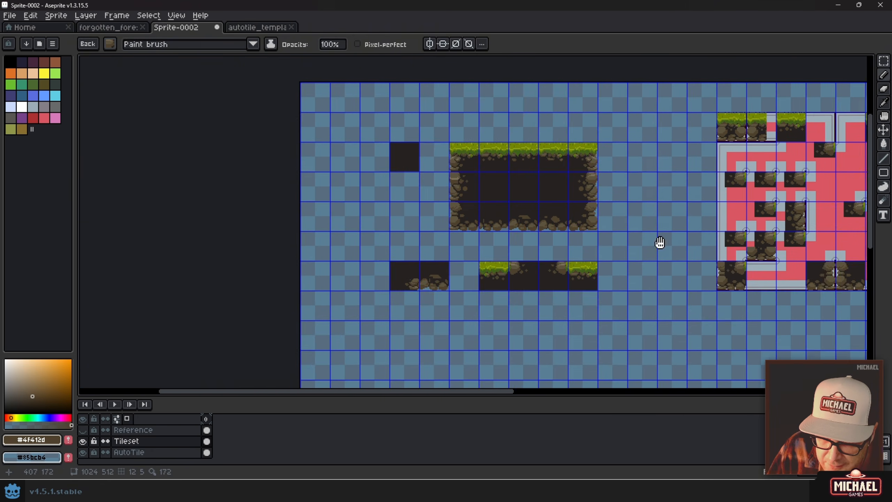
scroll(343, 229, up, 4)
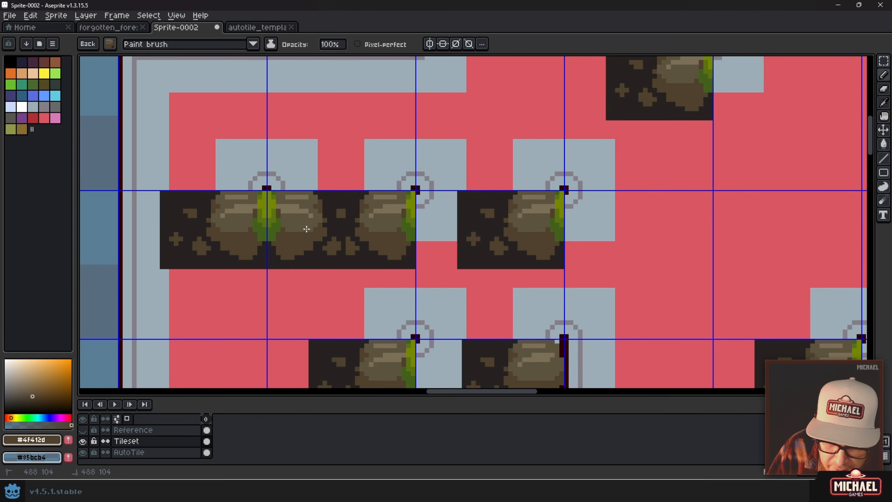
click(451, 229)
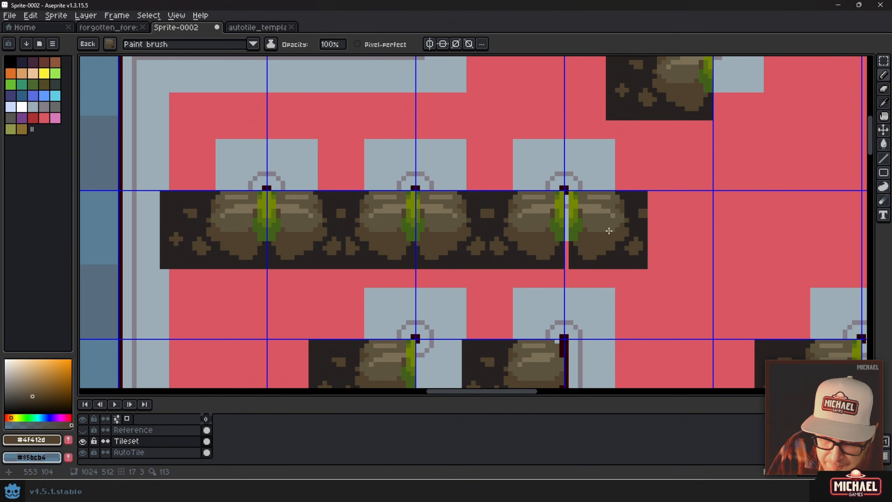
click(605, 231)
drag(506, 273, 564, 162)
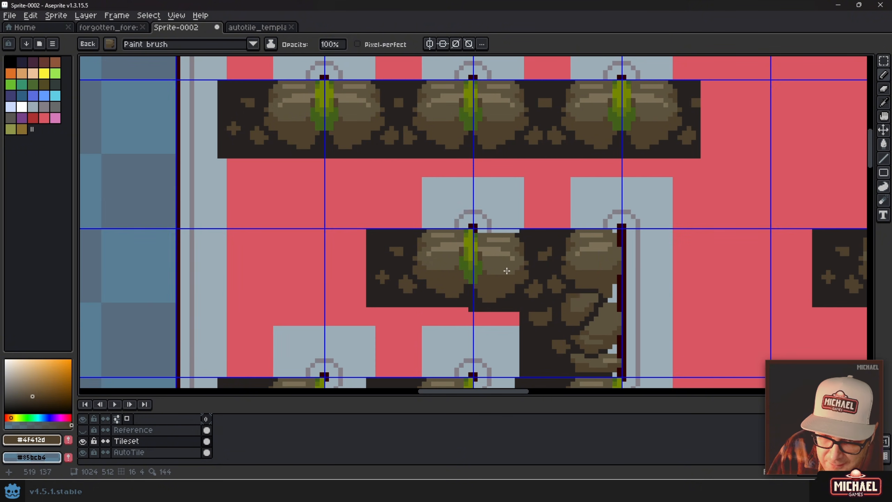
click(507, 267)
- Stamp the mirrored grass-edged rock below-right of the third marker row and the inner corner beside the bottom divider
scroll(546, 292, down, 1)
drag(548, 297, 458, 155)
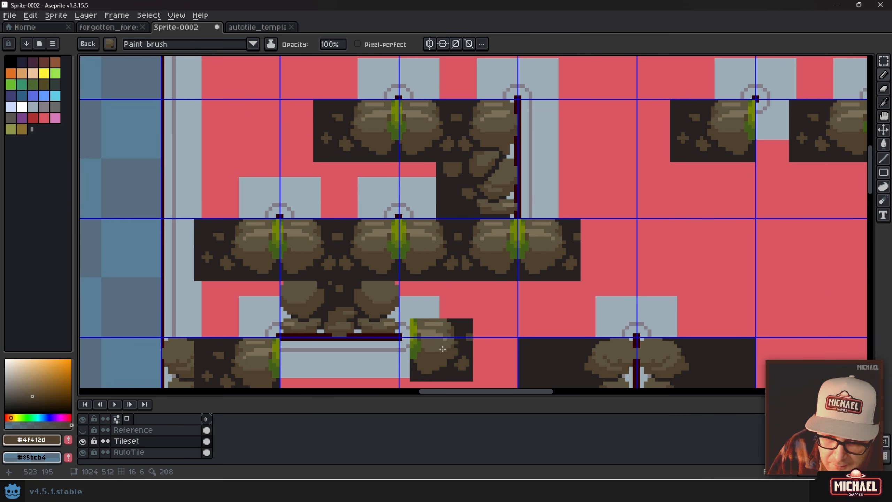
drag(442, 369, 442, 299)
click(431, 299)
- Stamp the mirrored grass-edged rock below-right of the two neighbouring inner-corner markers in the template's right half
drag(698, 212, 480, 325)
drag(626, 206, 523, 249)
click(470, 216)
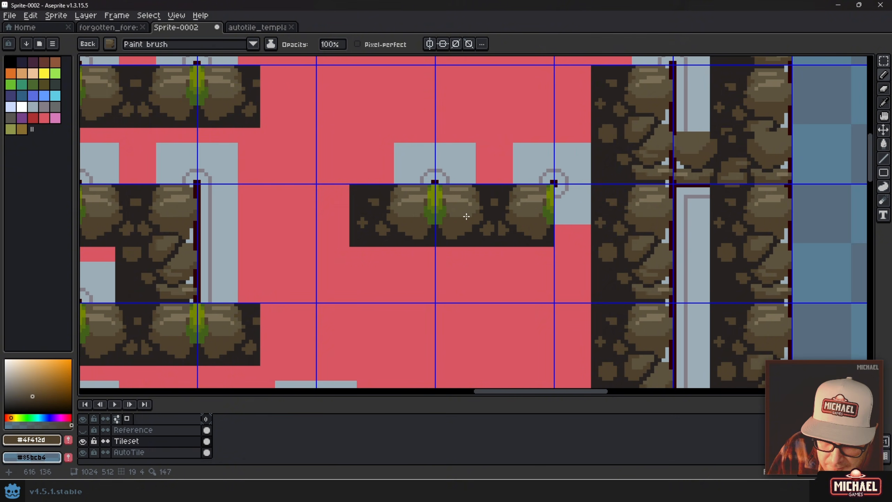
click(583, 215)
- Stamp the mirrored grass-edged rock at the corners below the template's central top divider and beside the upper-left edge strip
drag(637, 136, 554, 236)
drag(570, 147, 554, 239)
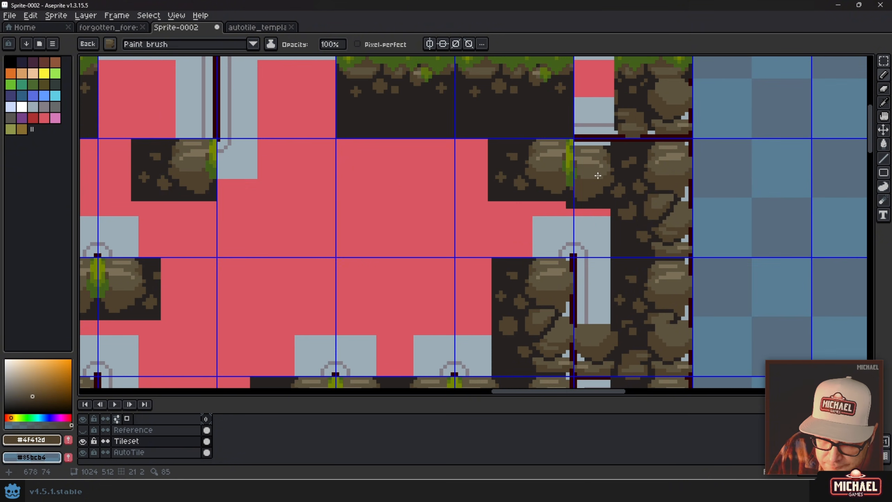
drag(356, 168, 478, 248)
click(370, 247)
mouse_move(218, 247)
mouse_down()
mouse_move(403, 225)
mouse_move(542, 188)
mouse_up()
click(316, 224)
- Capture the small rock corner at the bottom of the dark reference tile, 15 by 14 pixels, as a custom brush
scroll(541, 187, down, 3)
drag(588, 265, 392, 131)
drag(384, 202, 459, 265)
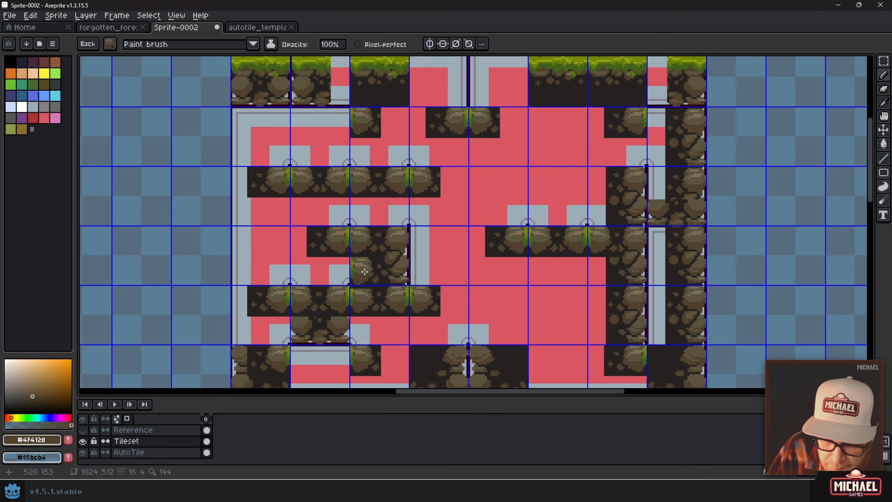
drag(366, 257, 445, 257)
drag(91, 266, 620, 215)
scroll(344, 334, up, 3)
drag(235, 311, 458, 253)
key(m)
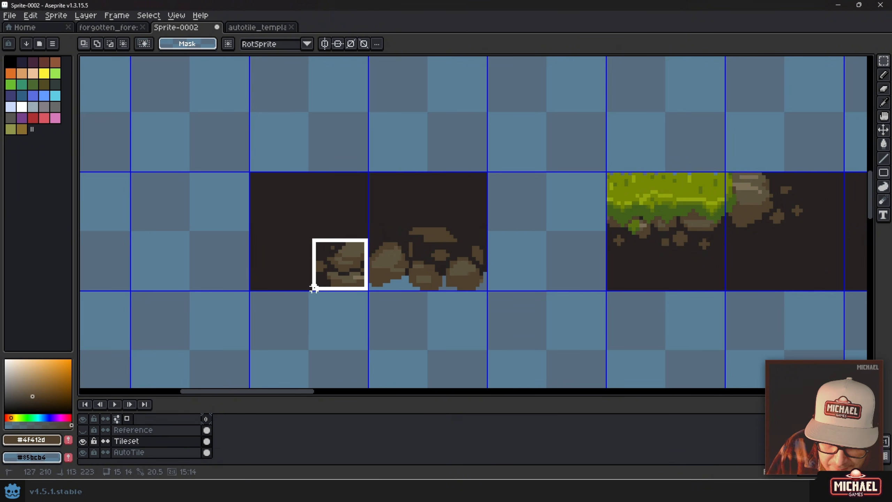
drag(314, 288, 314, 288)
key(ctrl+b)
- Stamp the rock corner brush above-left of the three upper inner-corner markers and the two markers in the second row
scroll(713, 243, down, 3)
drag(707, 243, 470, 227)
scroll(446, 91, up, 4)
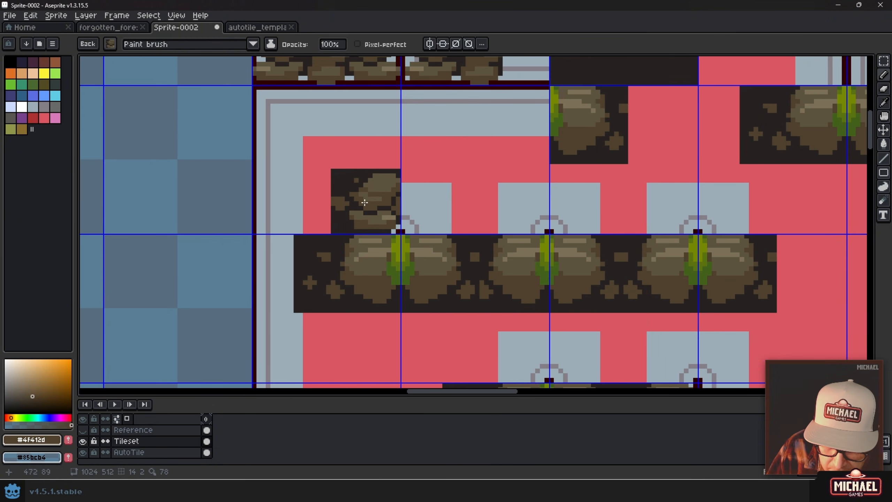
click(364, 203)
click(513, 202)
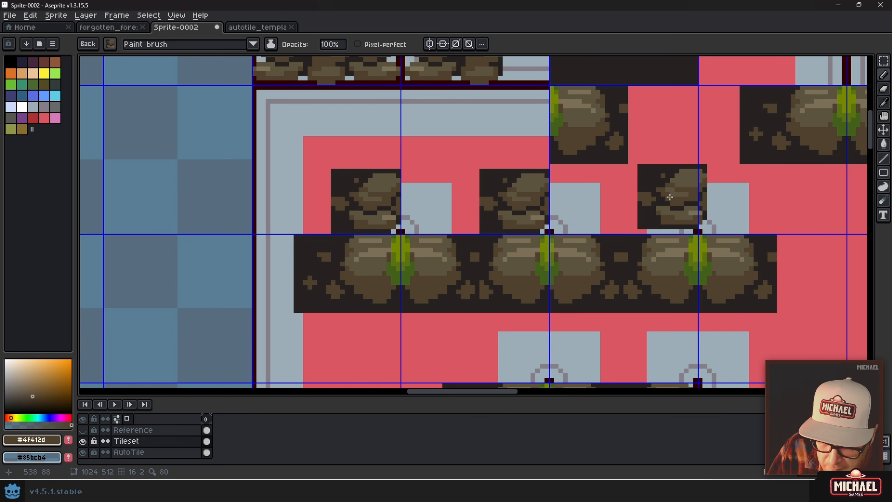
click(663, 203)
drag(663, 210, 652, 65)
click(648, 203)
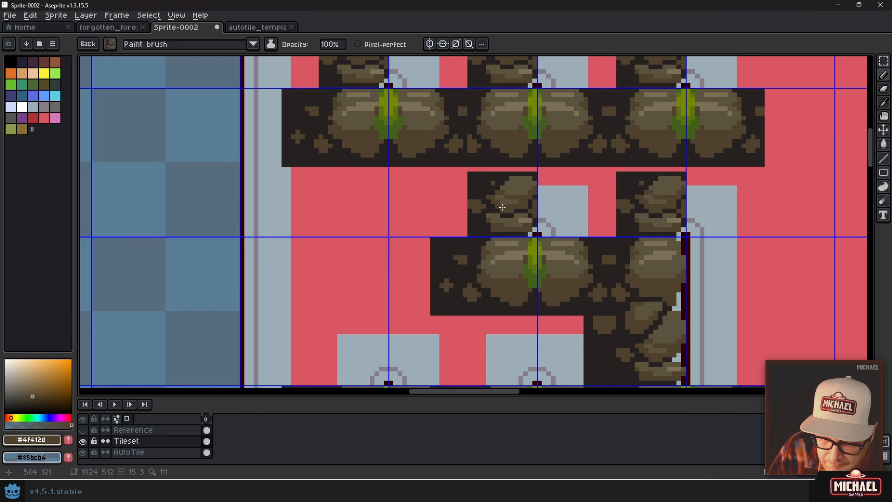
click(502, 207)
- Stamp the rock corner brush above-left of the two third-row markers and the matching markers along the bottom row
drag(494, 361, 495, 255)
click(504, 251)
click(358, 250)
drag(553, 347, 555, 200)
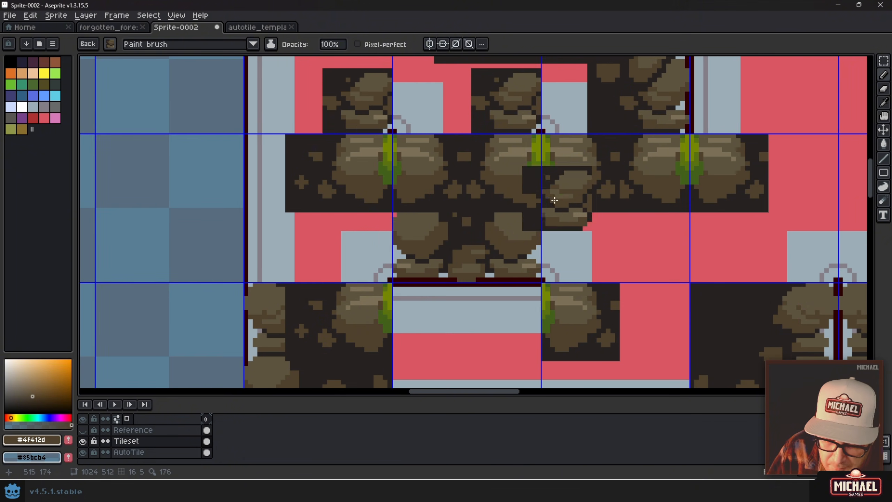
click(356, 250)
click(801, 249)
drag(801, 250, 288, 209)
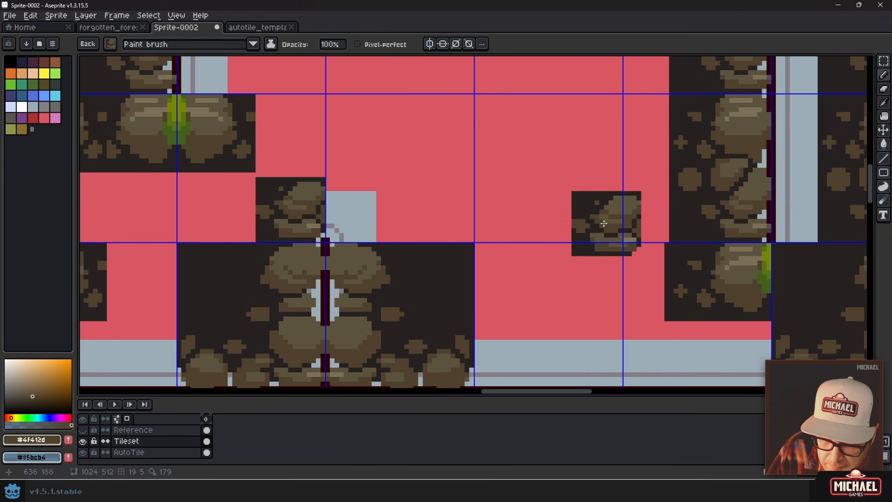
- Stamp the rock corner brush above-left of the two neighbouring markers in the right half and the marker at the upper-right divider
scroll(604, 223, down, 3)
drag(604, 223, 533, 342)
scroll(494, 208, up, 3)
click(424, 228)
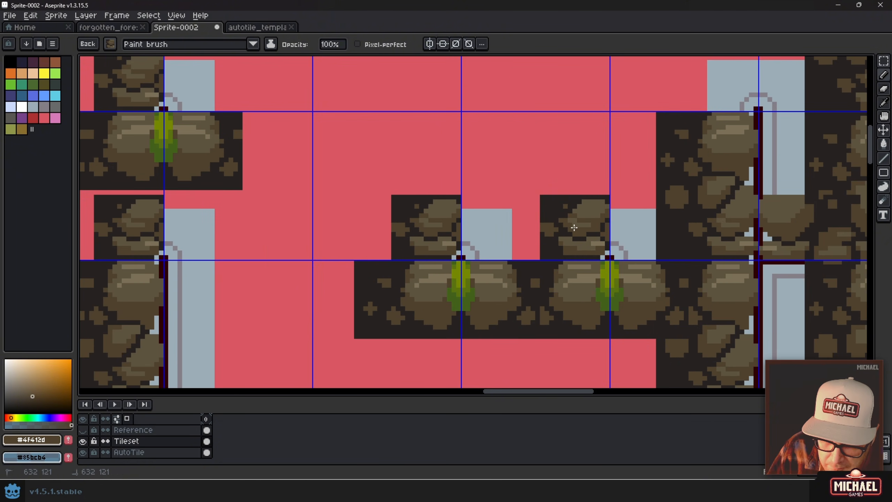
click(575, 228)
drag(712, 83, 597, 181)
click(607, 178)
- Place a copy of the rock corner on the empty canvas left of the template and flip it horizontally
drag(517, 60, 631, 267)
drag(173, 317, 491, 235)
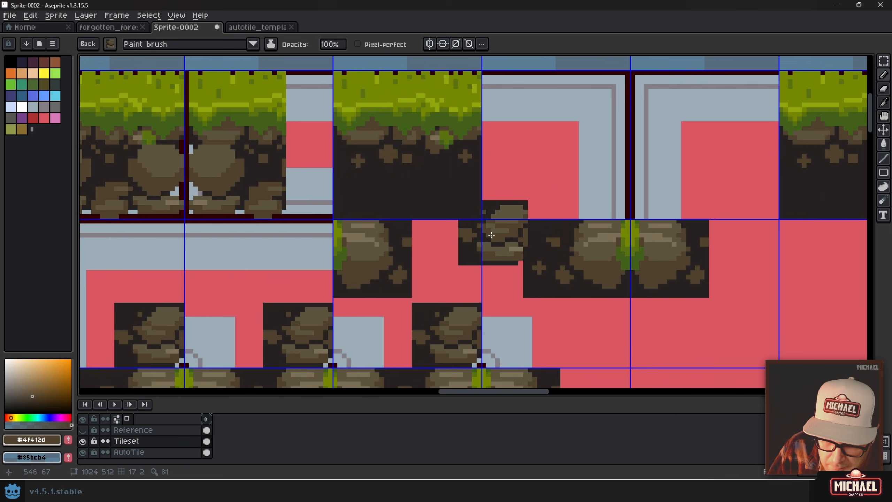
scroll(492, 235, down, 2)
mouse_move(466, 293)
mouse_down()
mouse_move(516, 211)
mouse_move(658, 106)
mouse_up()
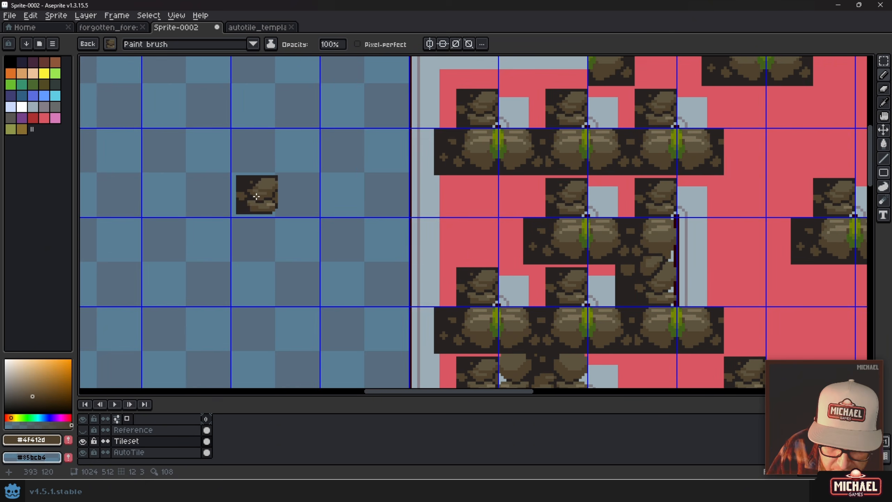
key(m)
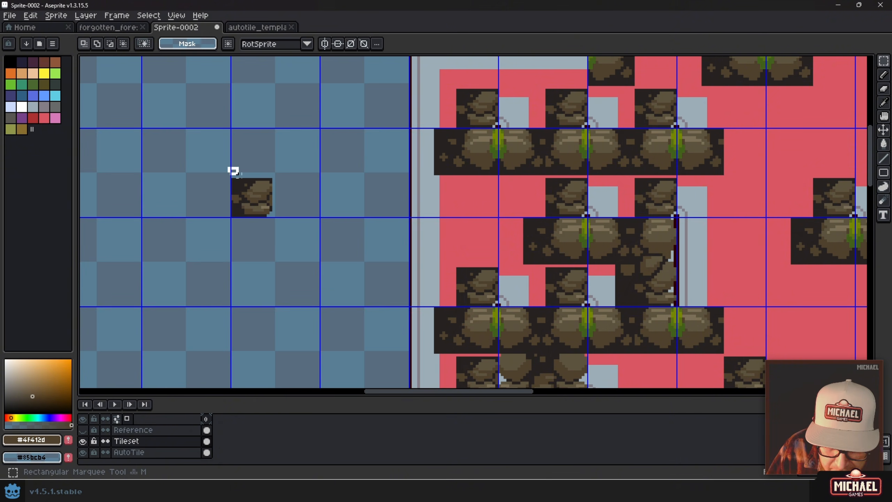
key(shift+h)
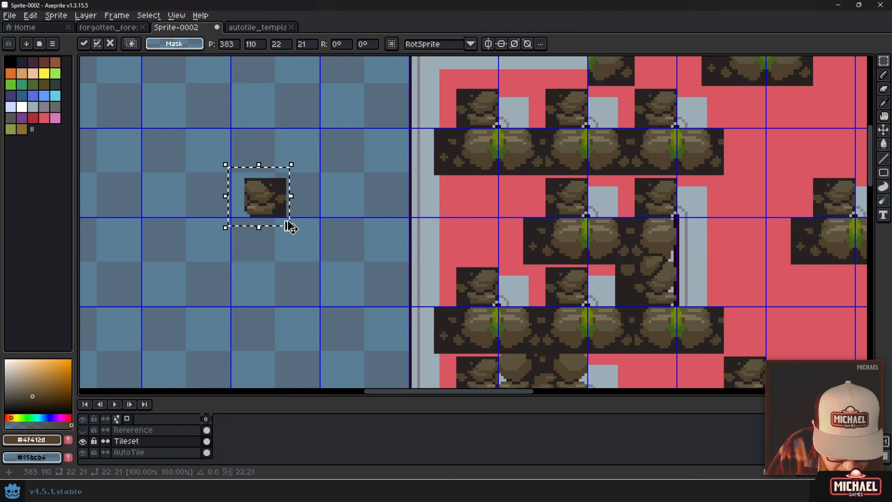
key(Return)
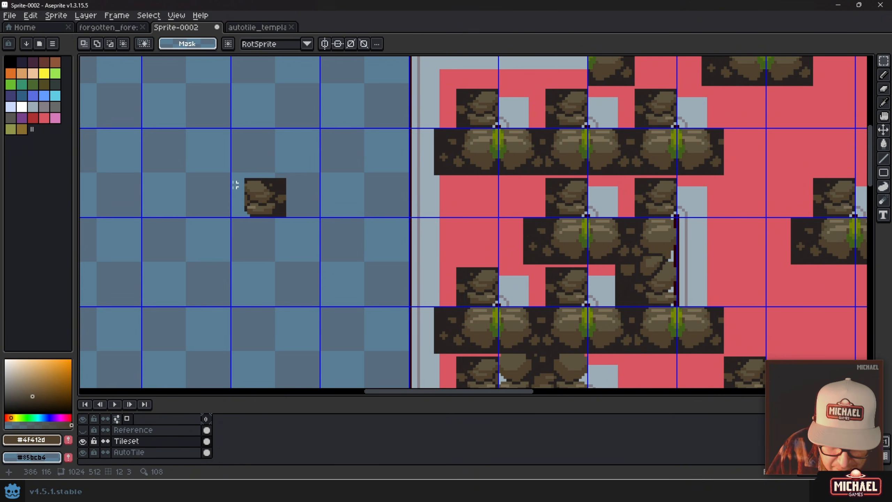
- Capture the flipped rock corner as a brush and stamp it above-right of the second-row and third-row inner-corner markers
scroll(246, 184, up, 2)
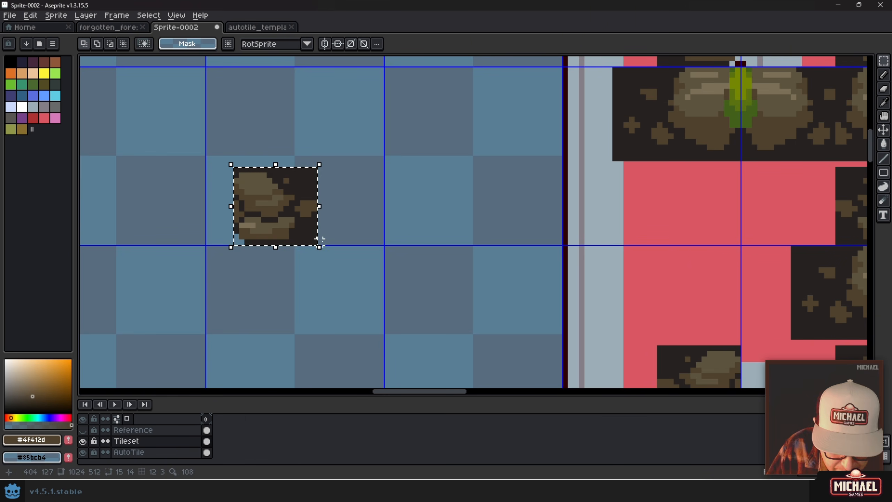
key(ctrl+b)
drag(738, 229, 329, 134)
click(554, 112)
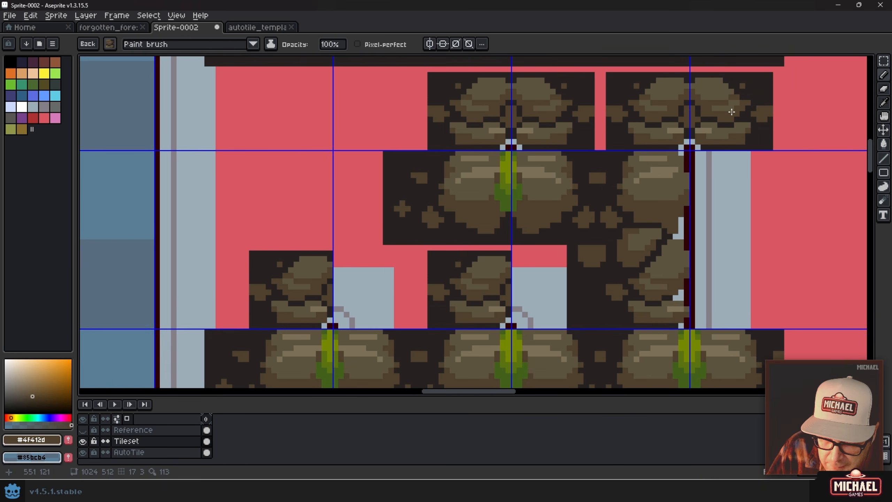
click(731, 112)
click(375, 294)
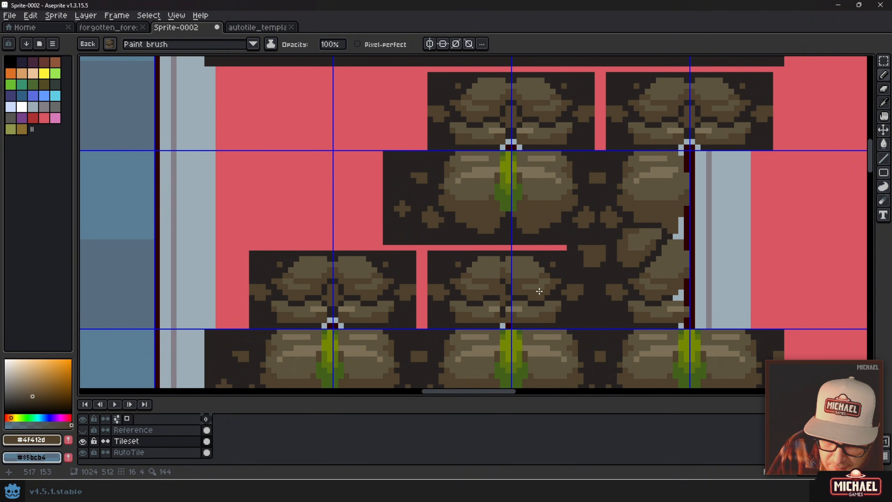
click(554, 292)
- Stamp the flipped rock corner above-right of the two open bottom-row corners and the remaining markers in the right half
drag(615, 323, 523, 161)
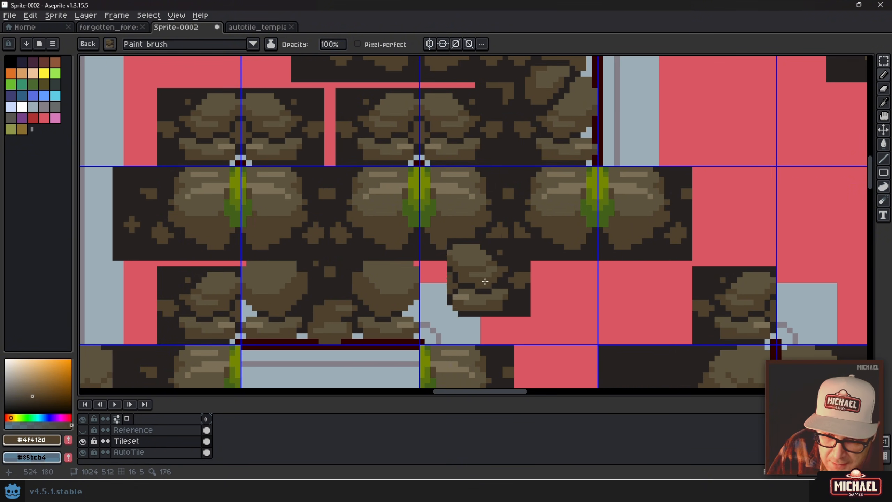
click(463, 307)
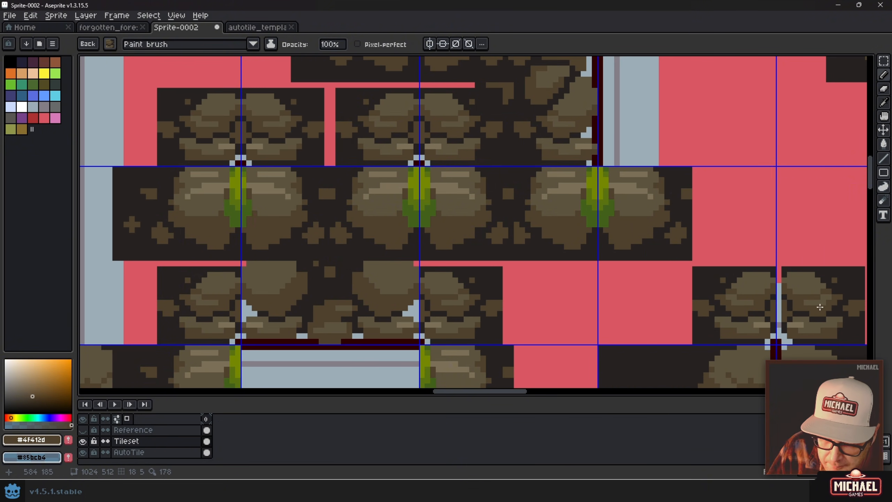
click(818, 306)
scroll(709, 299, down, 2)
mouse_move(703, 303)
mouse_down()
mouse_move(661, 221)
mouse_move(513, 230)
mouse_up()
scroll(420, 176, up, 2)
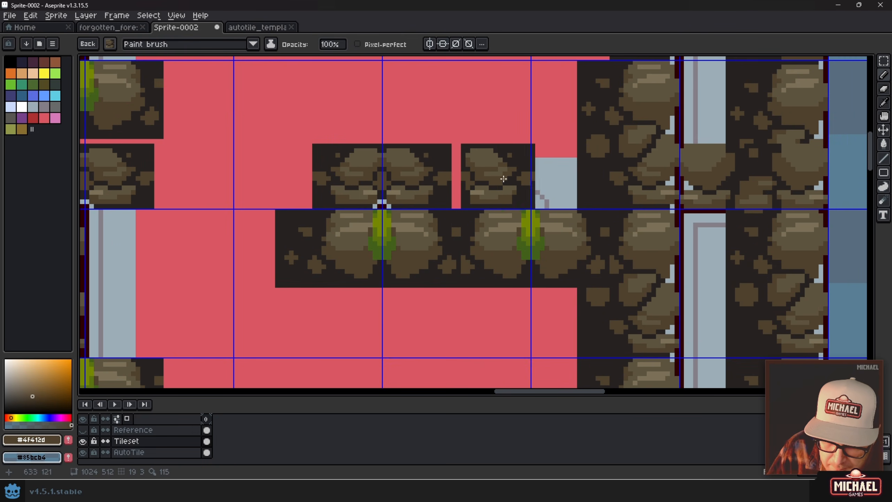
scroll(558, 205, down, 2)
click(646, 137)
- Stamp the flipped rock corner above-right of the upper row of inner-corner markers in the template's left half
mouse_move(309, 141)
mouse_down()
mouse_move(441, 214)
mouse_move(461, 177)
mouse_up()
scroll(439, 213, up, 1)
click(297, 208)
click(178, 208)
- Capture the grass top strip of the third top-row tile as a brush and stamp it over the two cells beside the central divider
scroll(395, 185, down, 3)
drag(370, 115, 350, 182)
scroll(404, 166, up, 2)
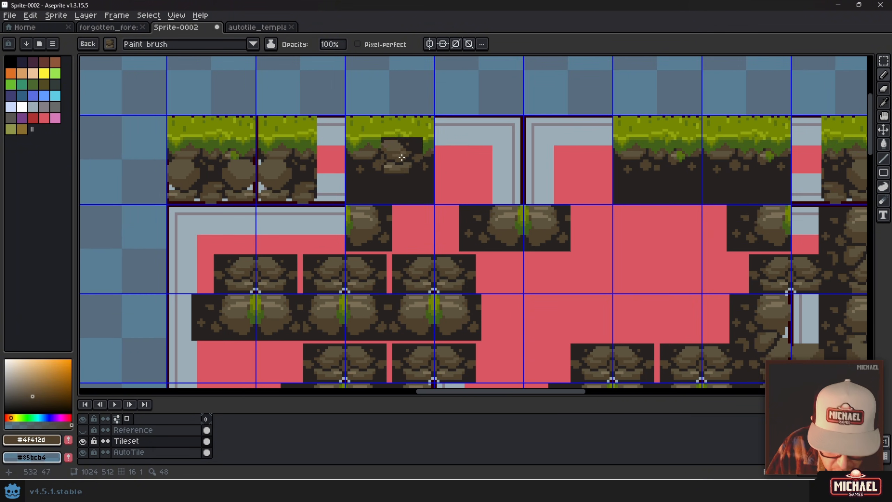
key(m)
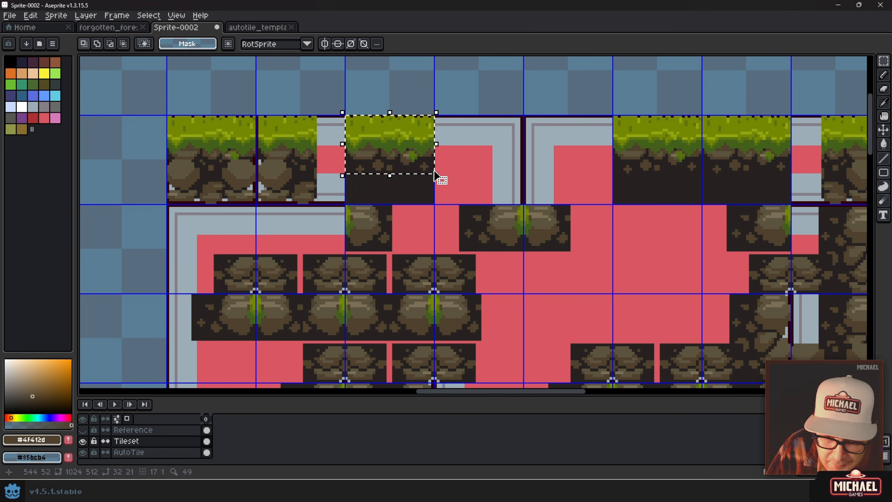
key(ctrl+b)
click(479, 144)
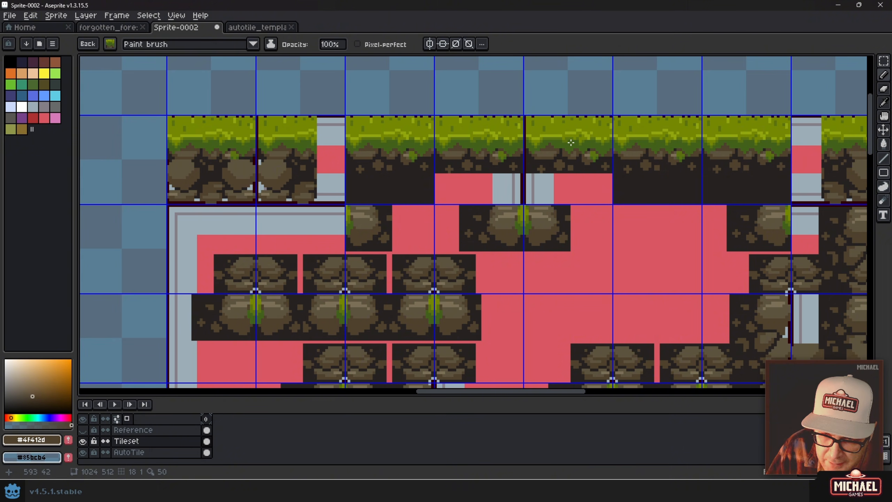
drag(570, 143, 435, 143)
- Stamp the grass strip brush along the top of the second cell in the template's second row
drag(407, 227, 463, 261)
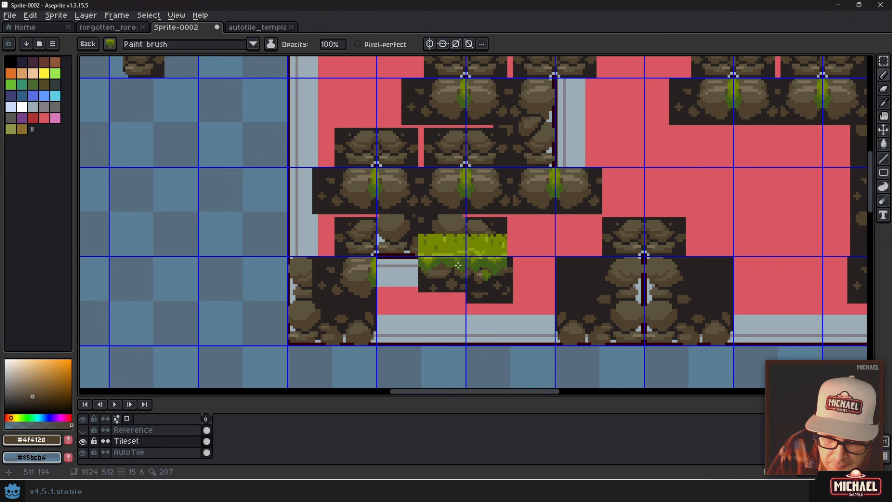
click(423, 286)
drag(456, 80, 455, 267)
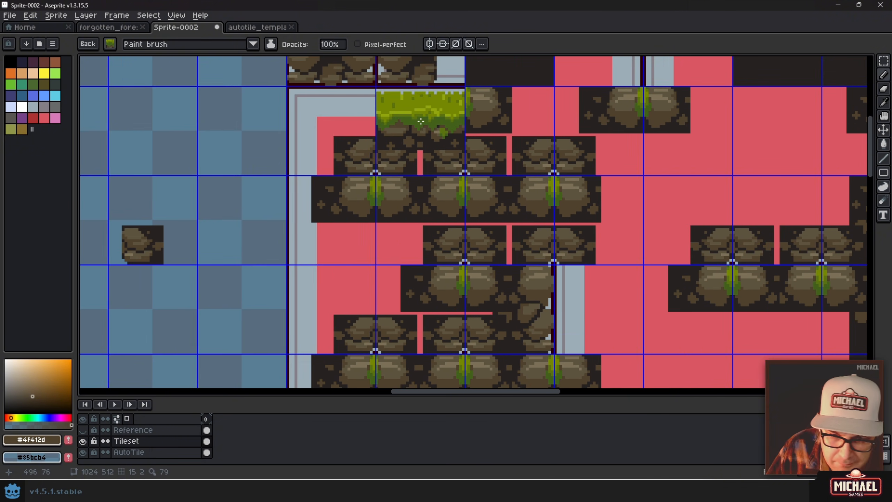
drag(422, 115, 463, 242)
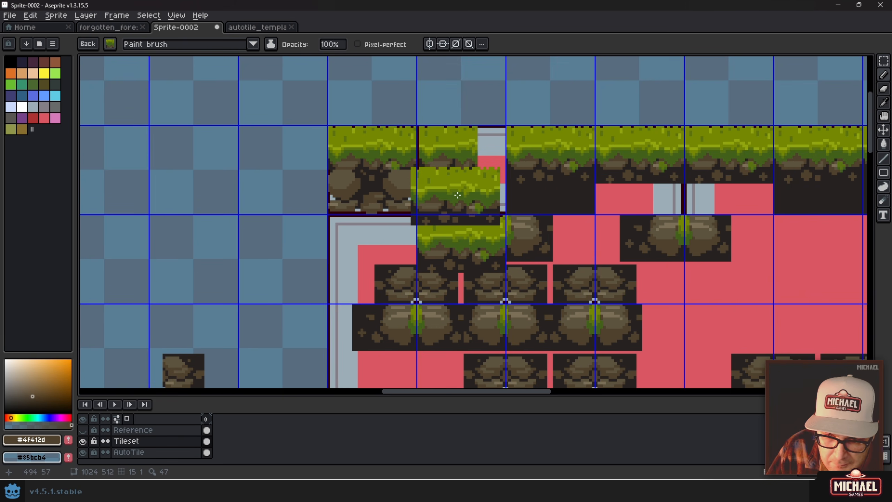
- Place a copy of the grass strip on the empty canvas left of the template and capture its right half as a brush
mouse_move(258, 193)
mouse_down()
mouse_move(345, 164)
mouse_move(469, 147)
mouse_move(214, 209)
mouse_up()
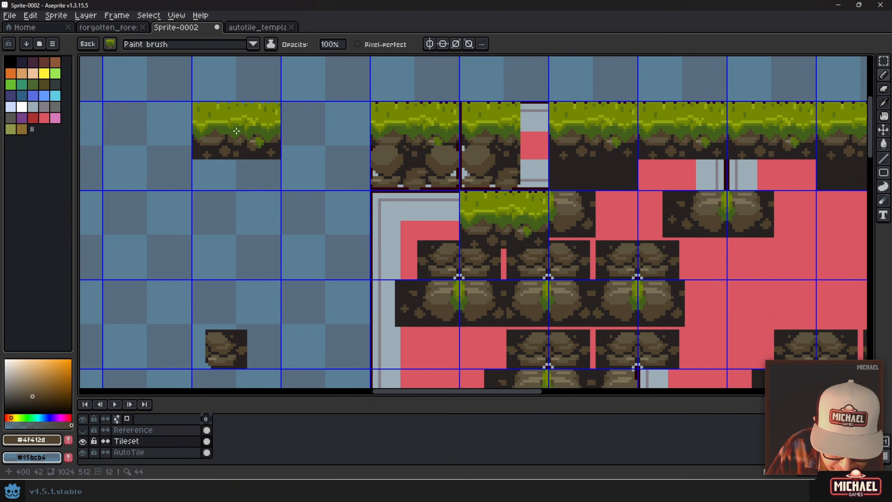
click(236, 131)
key(m)
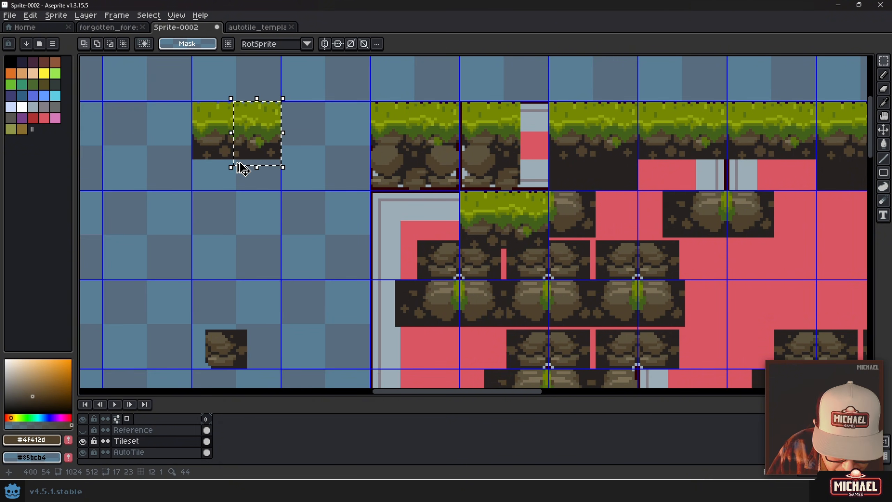
key(ctrl+b)
- Stamp the half-width grass strip brush directly beside the grass strip in the template's second row, extending it into the first cell
drag(525, 133, 158, 112)
drag(449, 255, 484, 208)
drag(697, 95, 493, 208)
drag(295, 267, 464, 175)
mouse_move(153, 245)
mouse_down()
mouse_move(399, 258)
mouse_move(415, 285)
mouse_up()
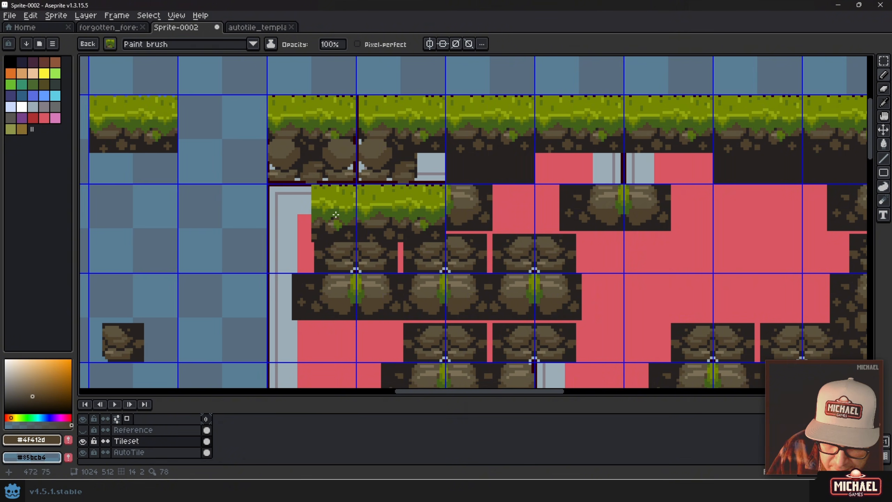
- Look over the template's middle and rightmost columns for cells that still lack a grass top
drag(532, 343, 417, 168)
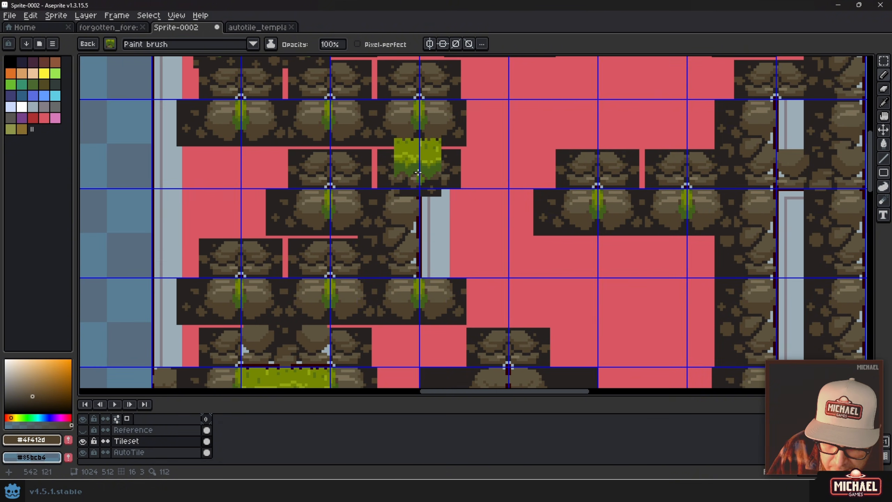
drag(437, 250, 428, 161)
drag(563, 202, 323, 264)
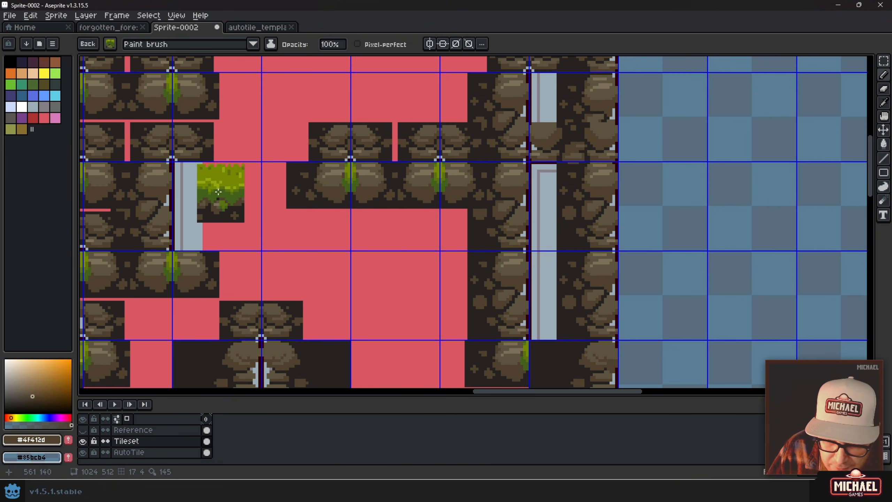
mouse_move(432, 302)
mouse_down()
mouse_move(392, 202)
mouse_move(338, 259)
mouse_up()
mouse_move(365, 207)
mouse_down()
mouse_move(346, 294)
mouse_move(359, 327)
mouse_up()
drag(440, 137, 461, 196)
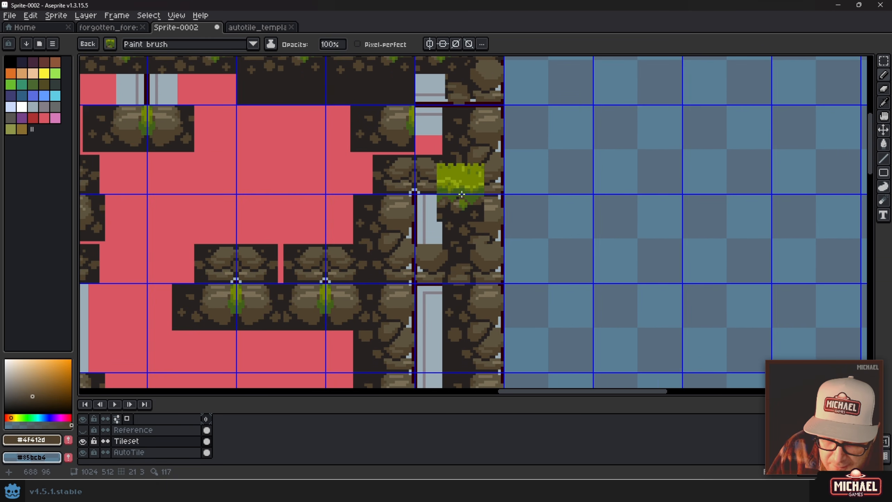
mouse_move(324, 161)
mouse_down()
mouse_move(671, 305)
mouse_move(699, 308)
mouse_up()
drag(242, 180, 448, 204)
- Capture the grass strip of the template's first top-row tile as a brush and stamp it on the rightmost column's fourth-row cell
key(m)
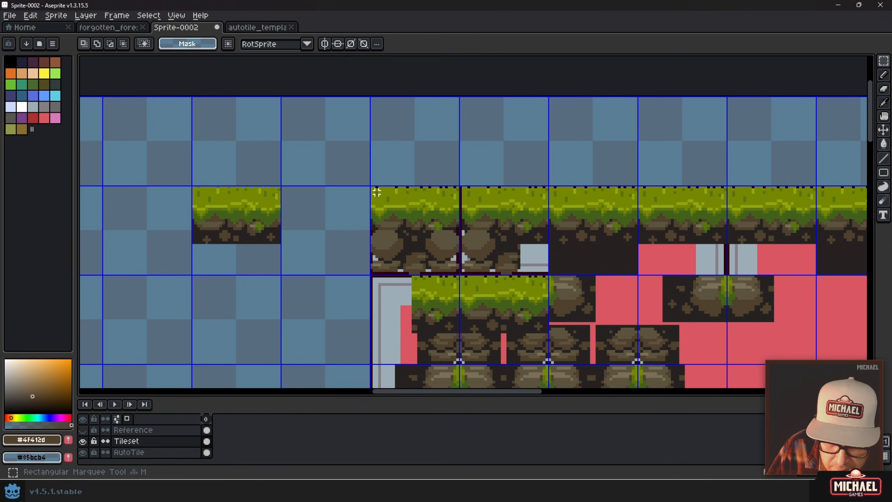
drag(458, 254, 458, 254)
drag(458, 254, 253, 134)
key(ctrl+b)
drag(562, 217, 205, 137)
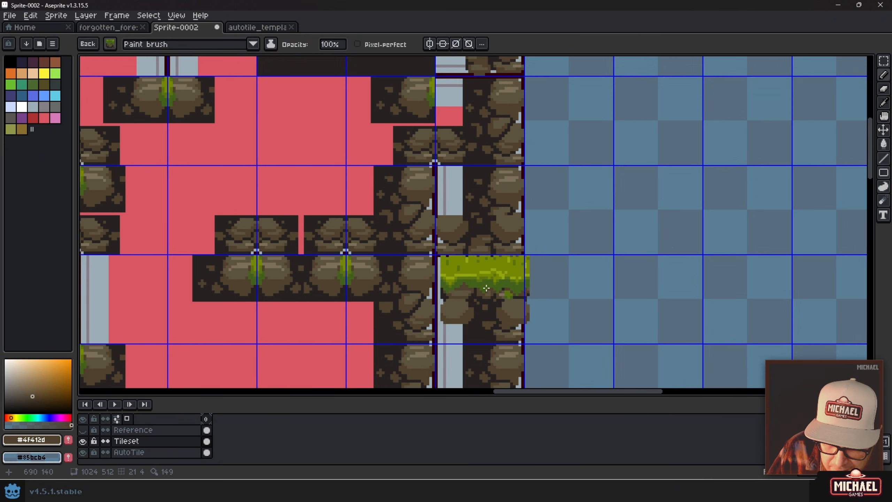
click(482, 288)
- Capture the grass strip of the top-right template tile as a brush and stamp it on the second-row cell directly below
drag(482, 160, 483, 231)
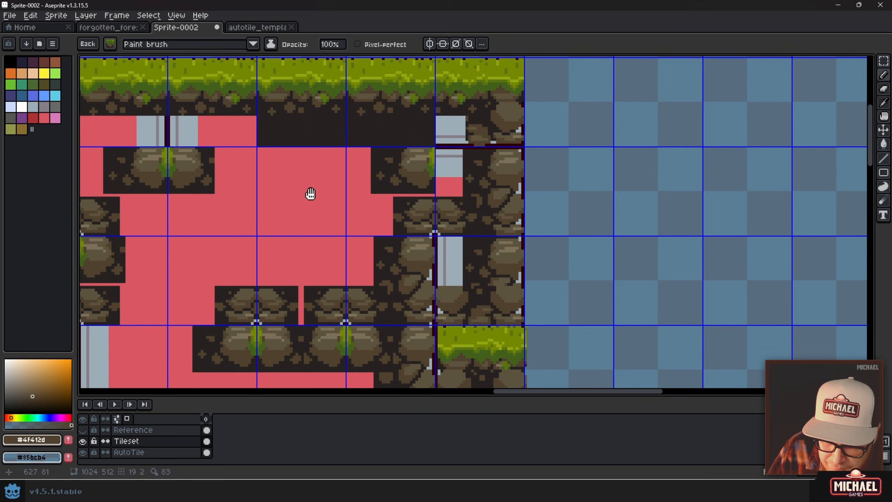
drag(310, 196, 421, 200)
drag(359, 176, 377, 182)
key(m)
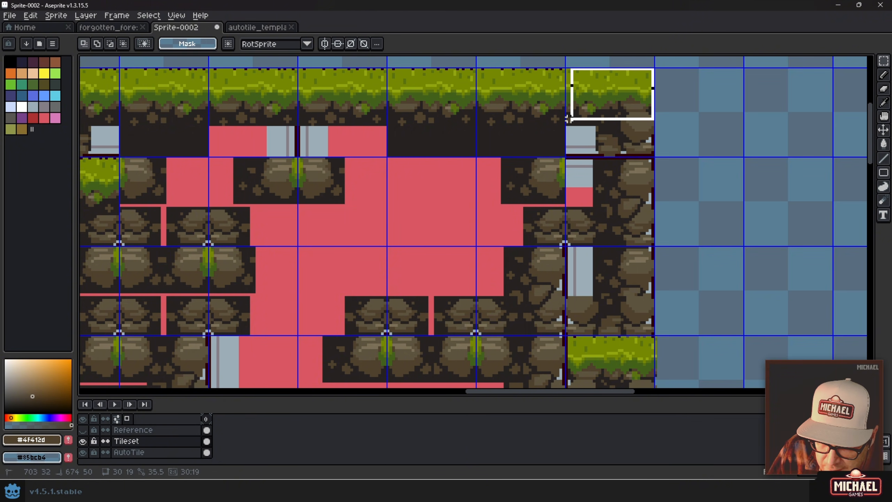
key(ctrl+b)
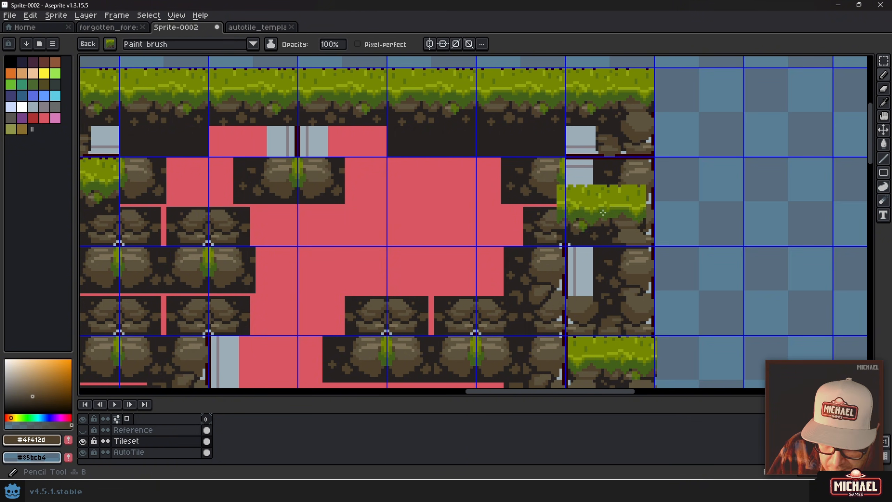
- Capture the grass strip of the second top-row tile as a brush and stamp it over the first cell of the template's second row
drag(235, 150, 492, 175)
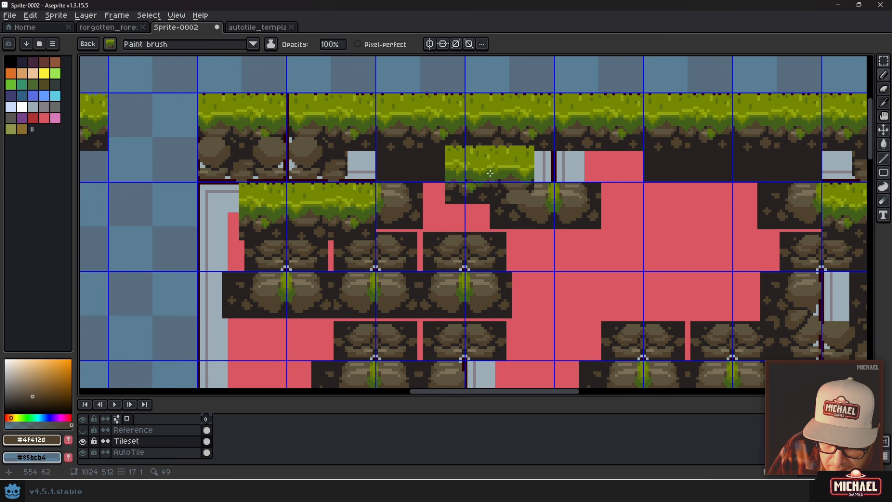
key(m)
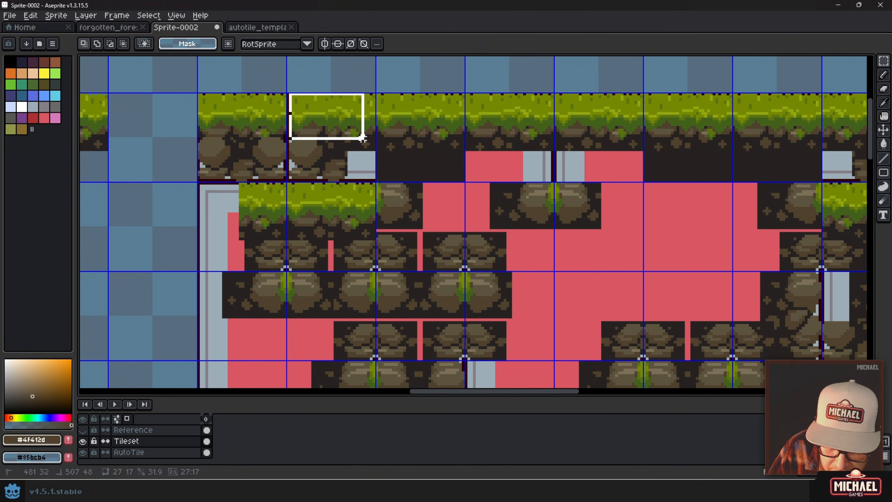
key(ctrl+b)
click(240, 211)
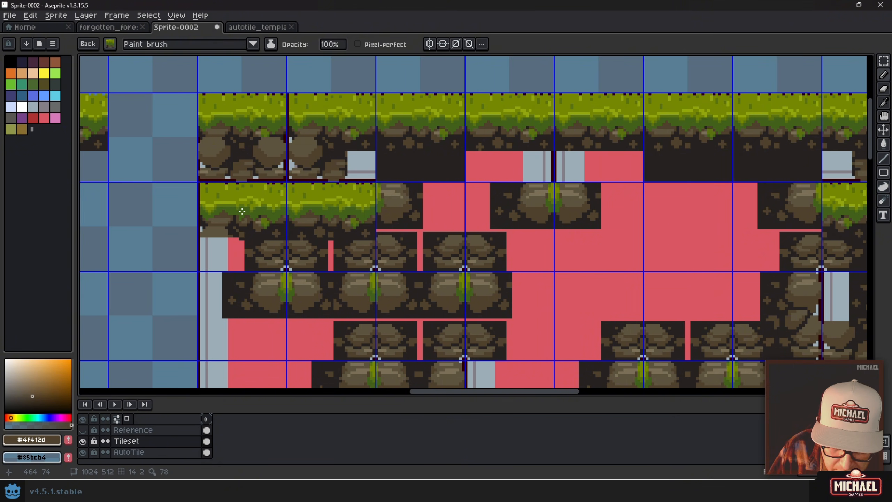
- Capture the rocky left edge of the platform's second row as a brush and stamp it in the third cell of the template's left column
scroll(195, 244, down, 4)
drag(155, 299, 420, 221)
scroll(358, 196, up, 3)
drag(252, 189, 398, 187)
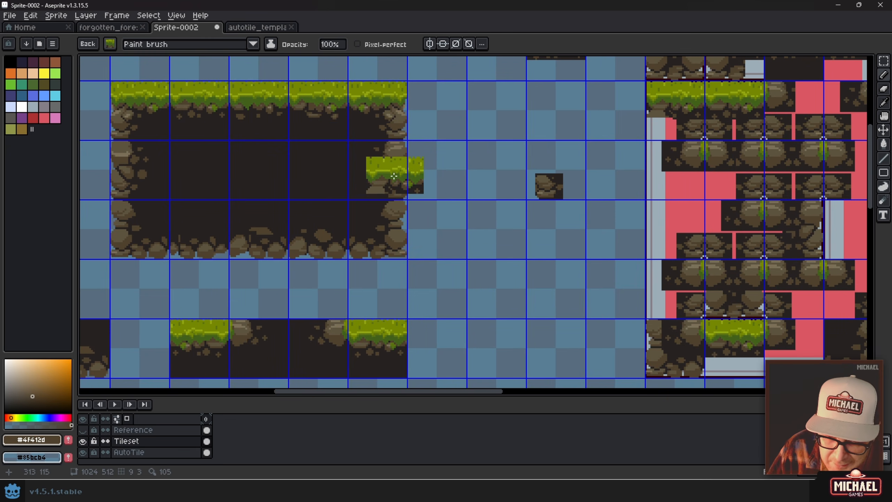
key(m)
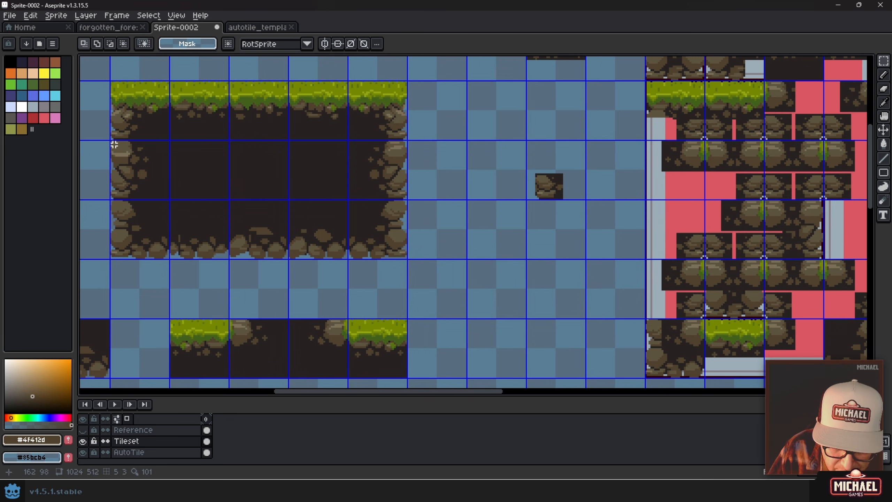
key(ctrl+b)
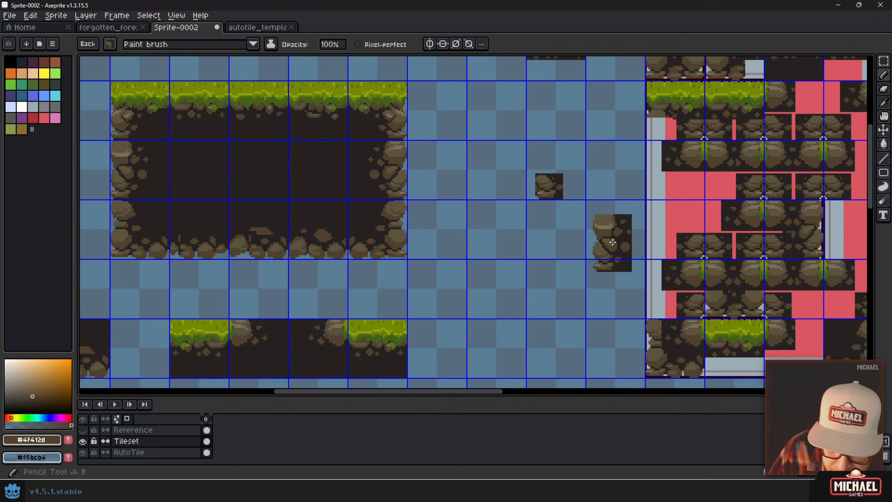
scroll(406, 164, up, 2)
mouse_move(675, 166)
mouse_down()
mouse_move(407, 164)
mouse_move(376, 182)
mouse_up()
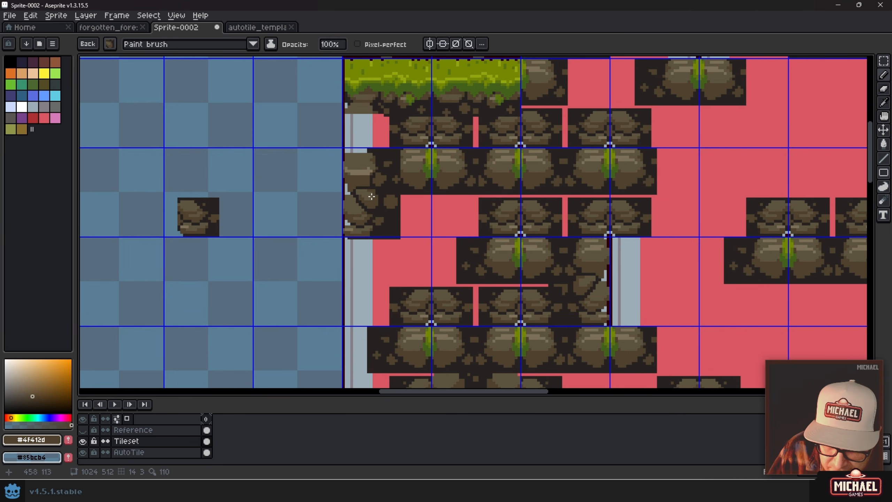
- Reset to the square brush, capture a narrower piece of the stamped rock edge, and stamp it down the template's left column from row four
scroll(323, 177, up, 3)
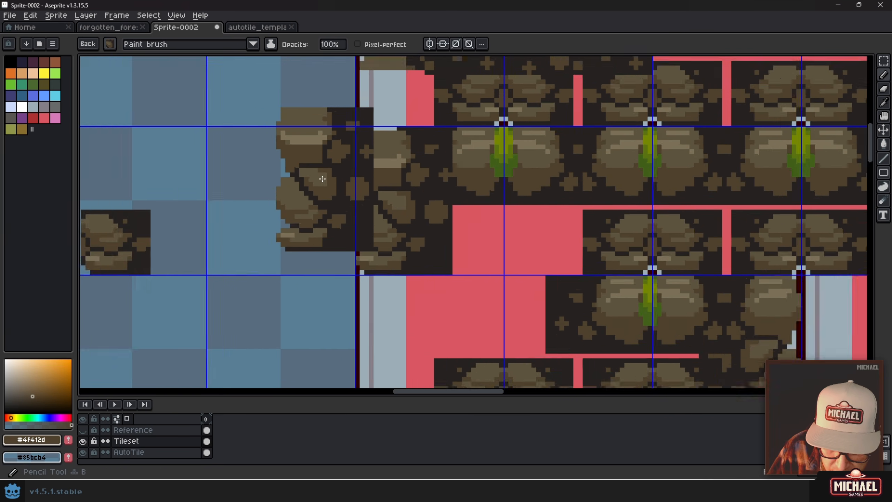
click(110, 44)
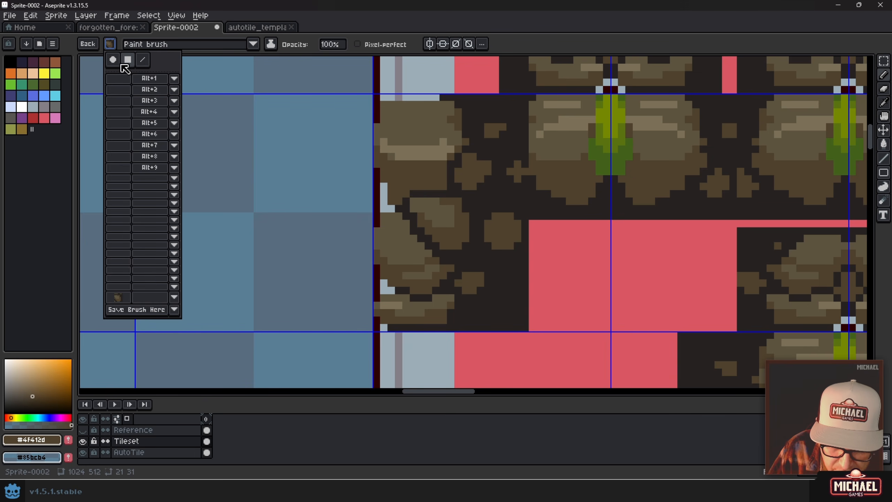
click(128, 60)
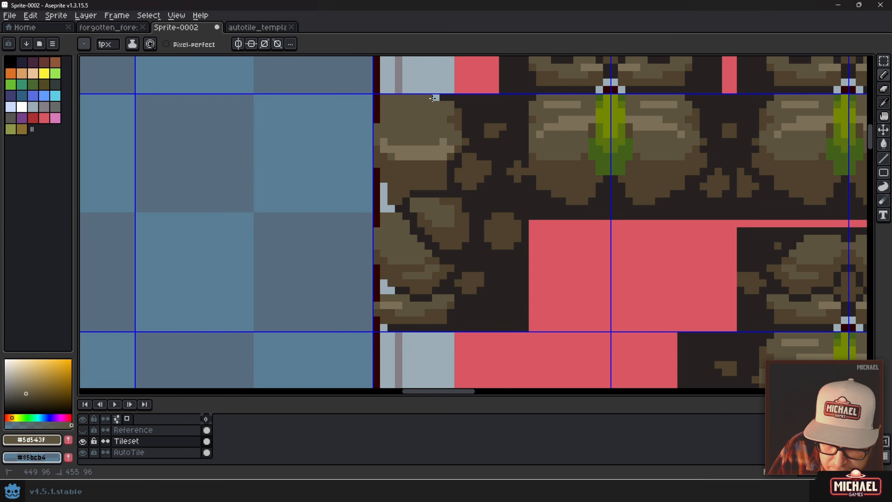
key(ctrl+b)
mouse_move(378, 95)
mouse_down()
mouse_move(408, 135)
mouse_move(486, 329)
mouse_move(340, 58)
mouse_up()
scroll(465, 306, down, 1)
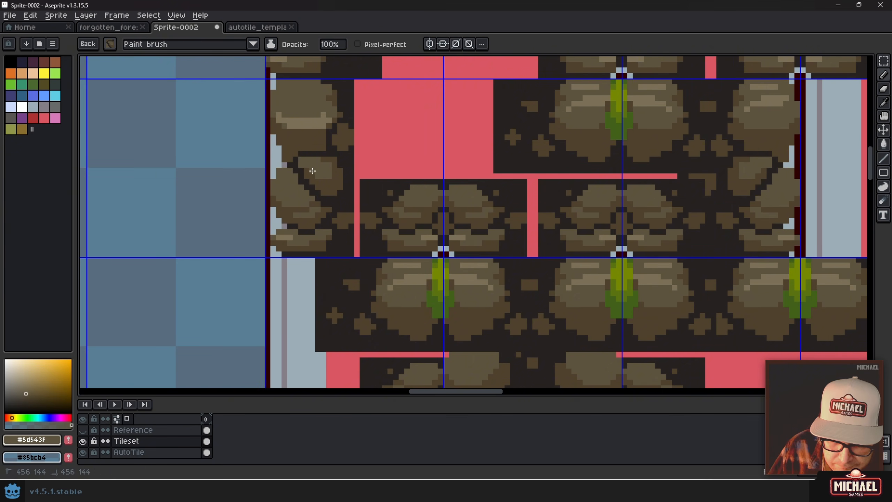
drag(305, 343, 306, 180)
drag(359, 263, 343, 148)
- Stamp the narrow rock edge brush along the left side of the fourth column's cell in the template's fourth row
drag(811, 236, 406, 235)
drag(509, 88, 306, 246)
drag(274, 160, 404, 317)
click(353, 200)
- Stamp the narrow rock edge brush along the left side of the rightmost column's fifth-row and third-row cells
drag(632, 237, 262, 235)
drag(669, 337, 555, 234)
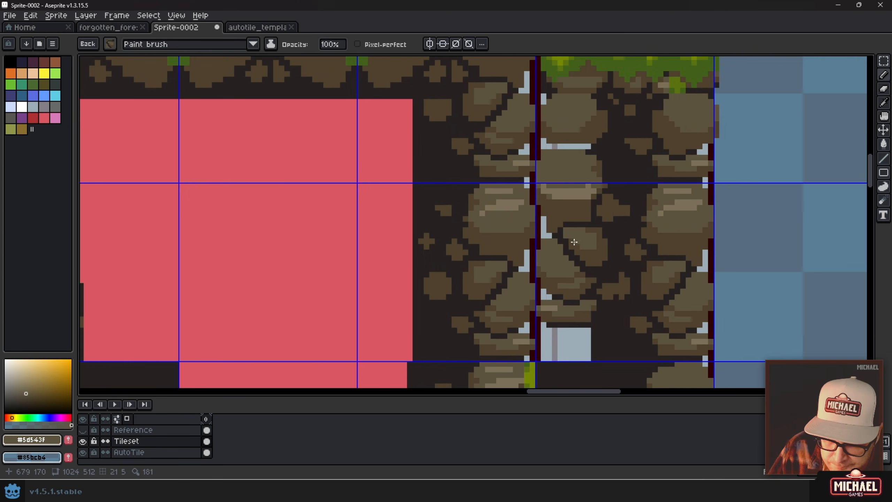
click(581, 274)
scroll(572, 239, down, 2)
drag(517, 207, 495, 297)
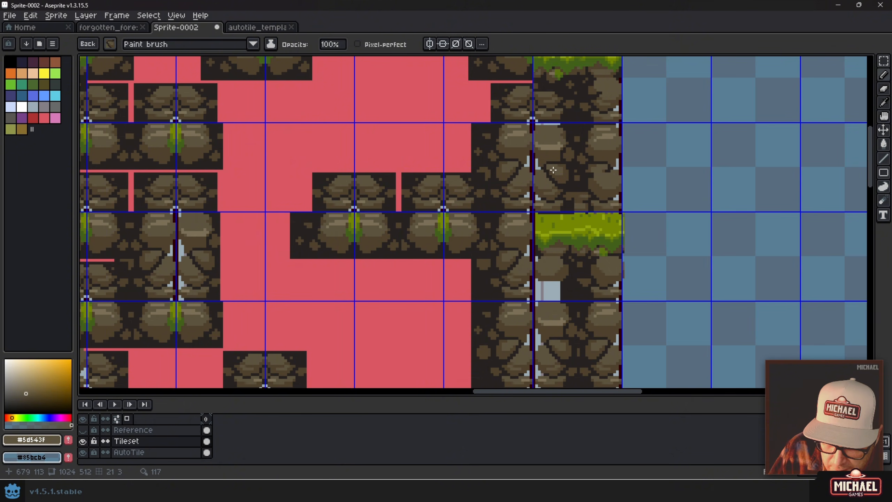
click(555, 169)
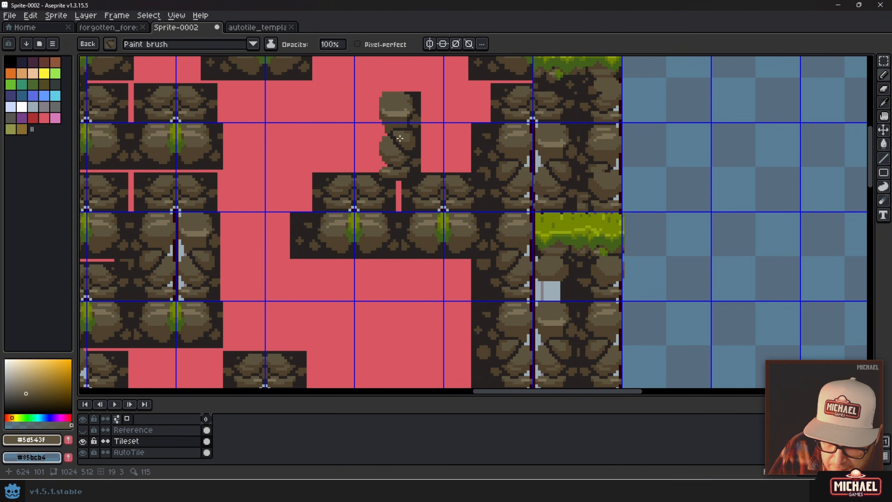
- Capture the rocky bottom edge of the platform's middle bottom tile as a brush
drag(398, 132, 467, 286)
drag(363, 196, 559, 262)
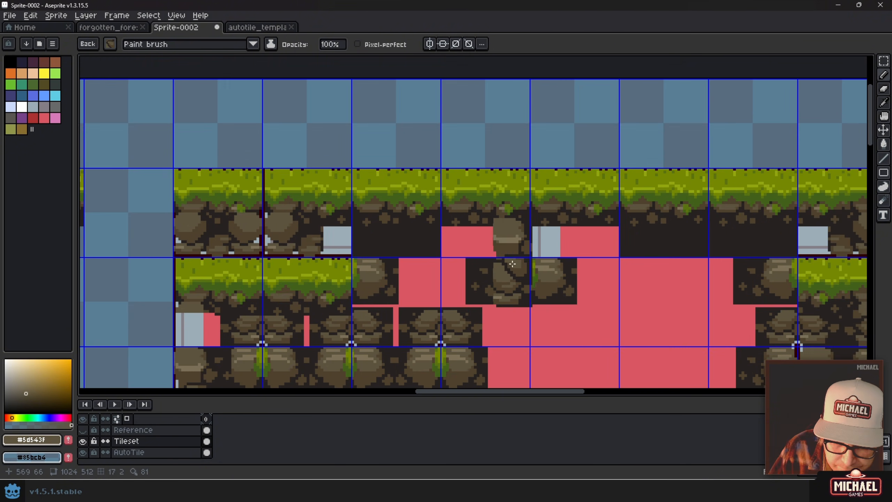
drag(358, 266, 481, 253)
drag(264, 267, 511, 138)
drag(313, 288, 549, 192)
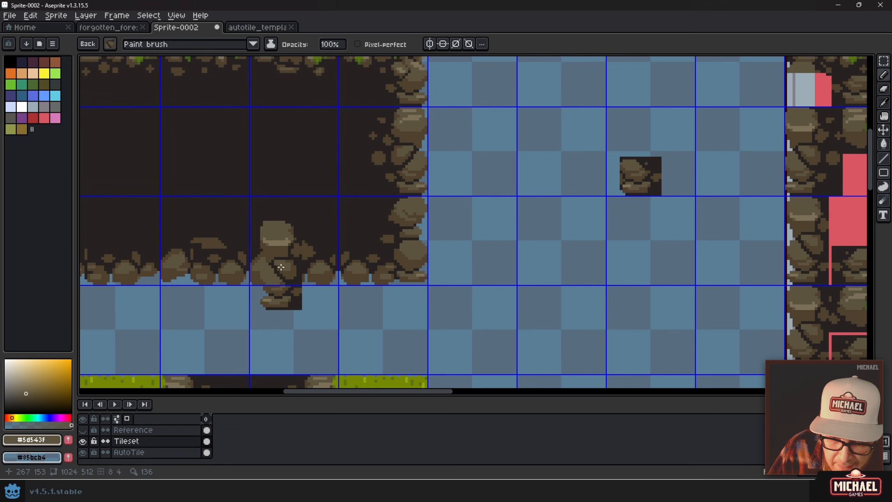
drag(298, 256, 410, 231)
key(m)
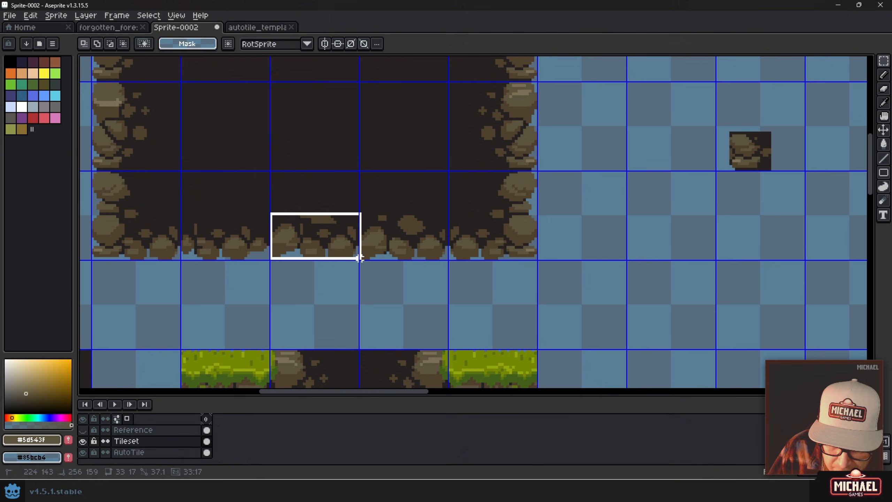
drag(357, 259, 357, 259)
drag(669, 253, 520, 257)
key(ctrl+b)
- Stamp the rocky bottom edge brush along the second and third cells of the template's bottom row
drag(634, 215, 300, 235)
drag(505, 141, 365, 230)
drag(537, 190, 392, 279)
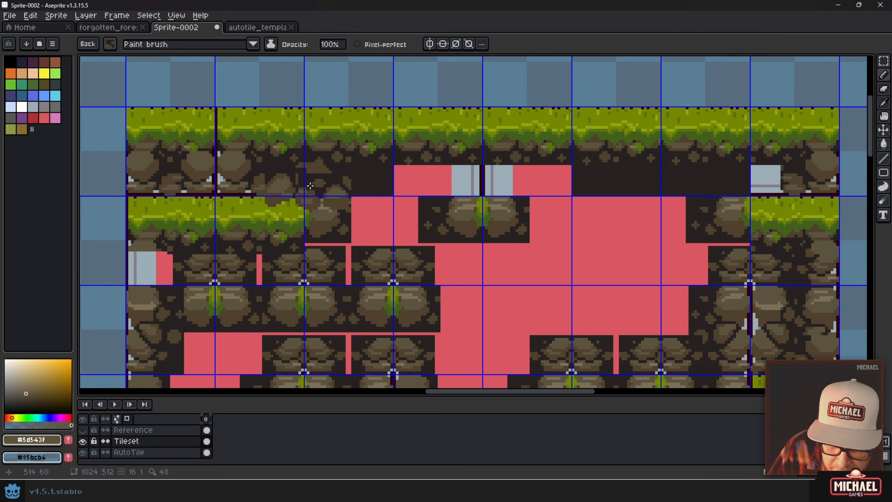
scroll(312, 184, up, 2)
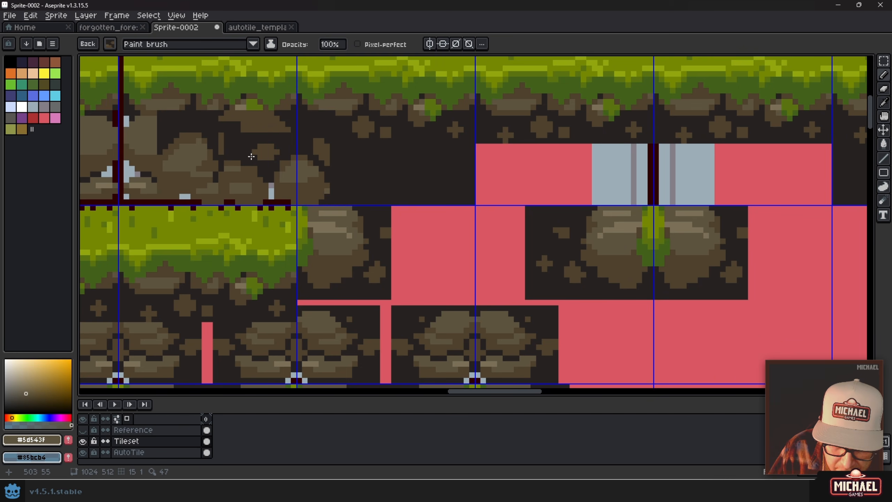
drag(459, 257, 479, 191)
scroll(479, 191, down, 2)
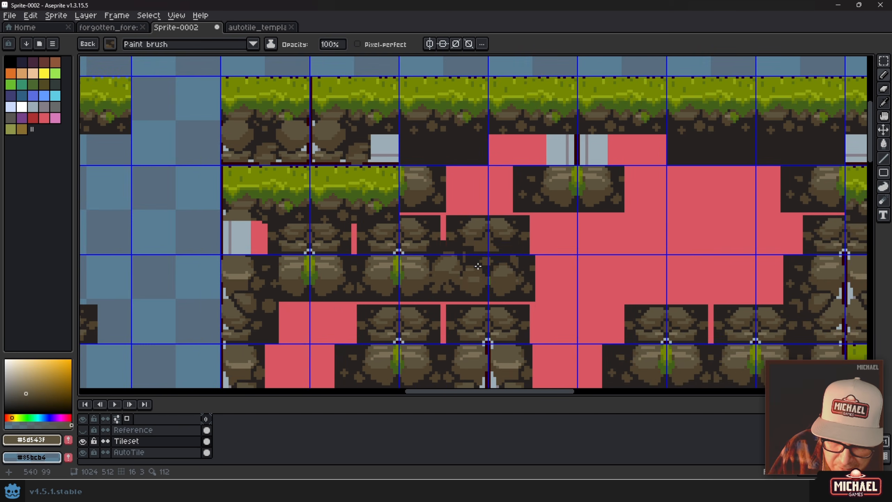
drag(456, 369, 478, 148)
drag(437, 283, 421, 70)
scroll(346, 156, up, 2)
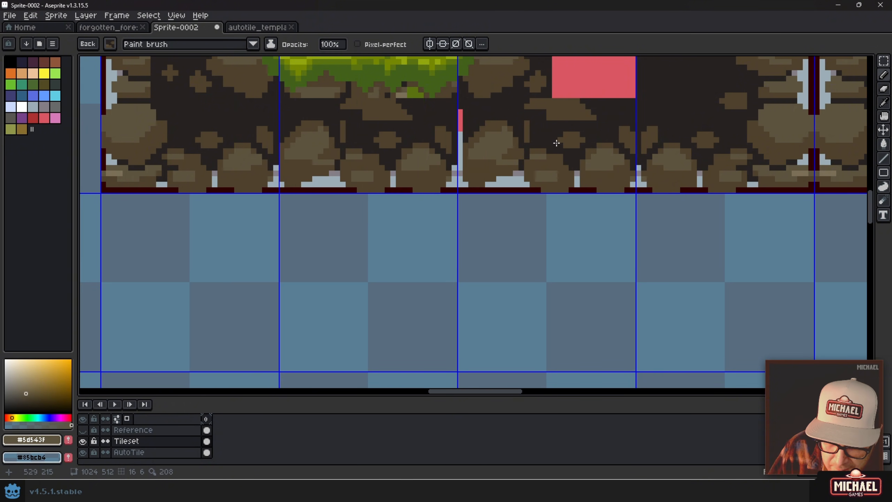
drag(632, 140, 145, 160)
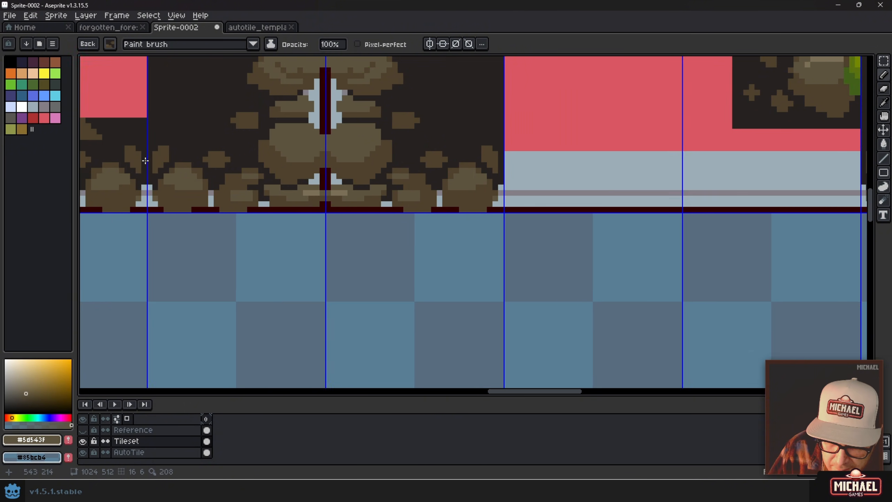
- Stamp the rocky bottom edge brush along the sixth and seventh cells of the template's bottom row
click(597, 160)
drag(599, 161, 260, 152)
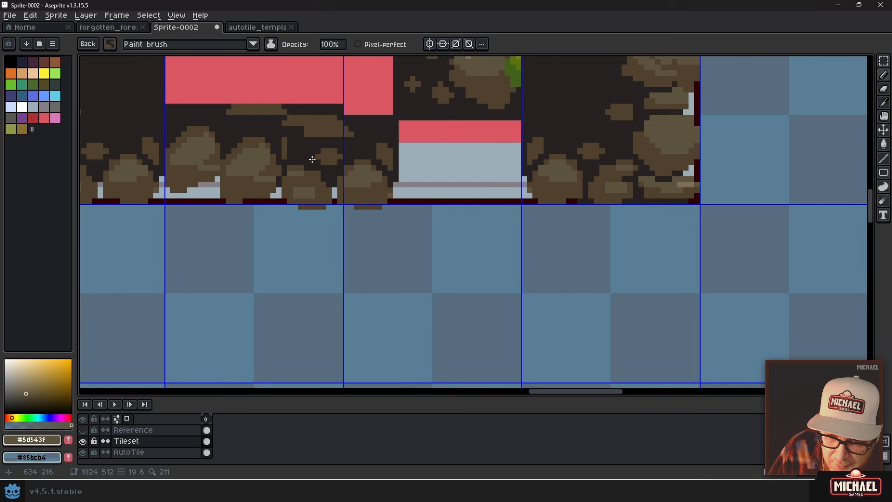
scroll(434, 152, down, 2)
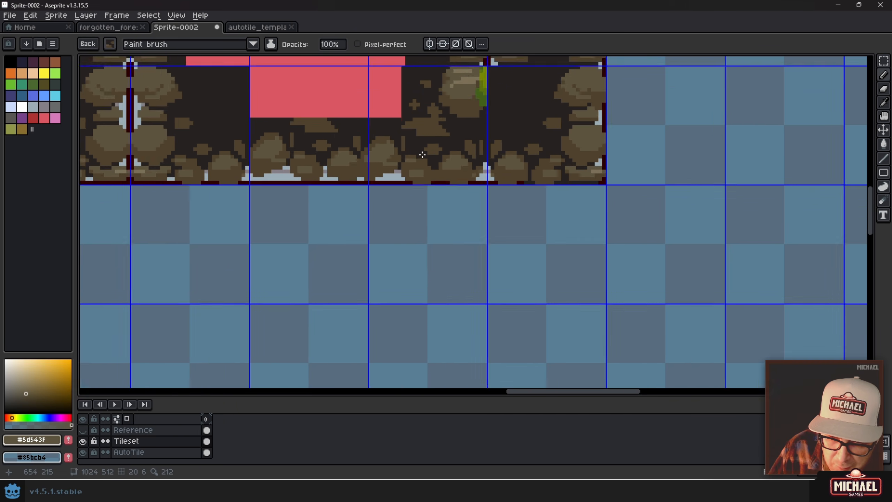
- Pick the dark soil color #262221 for the fill tool and try to fill the template's pink interior with it
drag(420, 144, 494, 275)
mouse_move(442, 168)
mouse_down()
mouse_move(510, 297)
mouse_move(478, 311)
mouse_up()
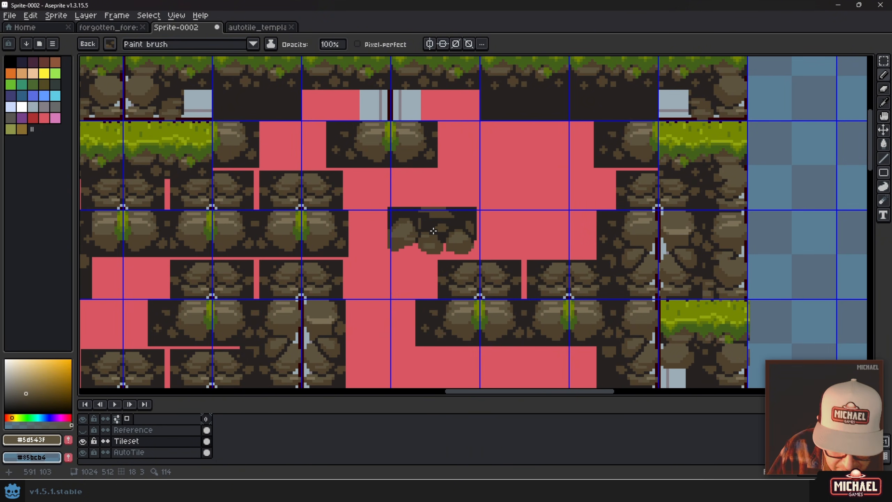
key(g)
alt+click(280, 100)
click(306, 129)
key(ctrl+z)
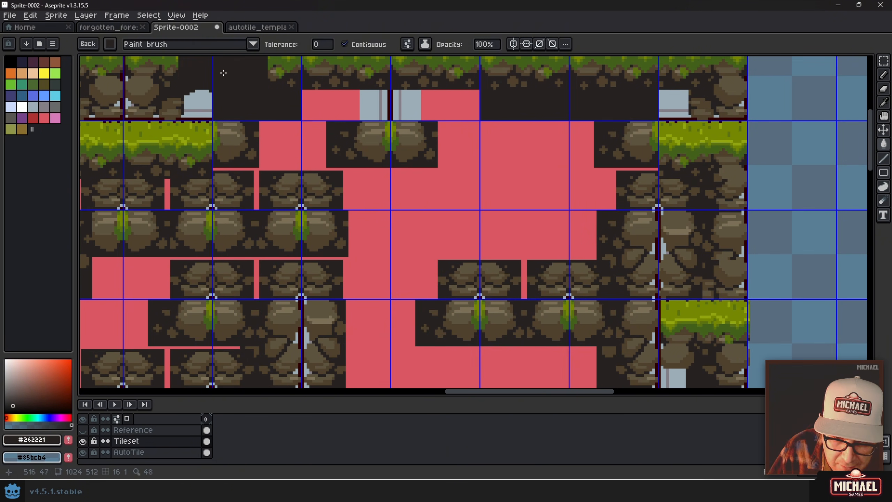
- Reset the fill tool to the plain square brush and fill the template's pink interior with dark soil #262221
click(111, 44)
click(128, 60)
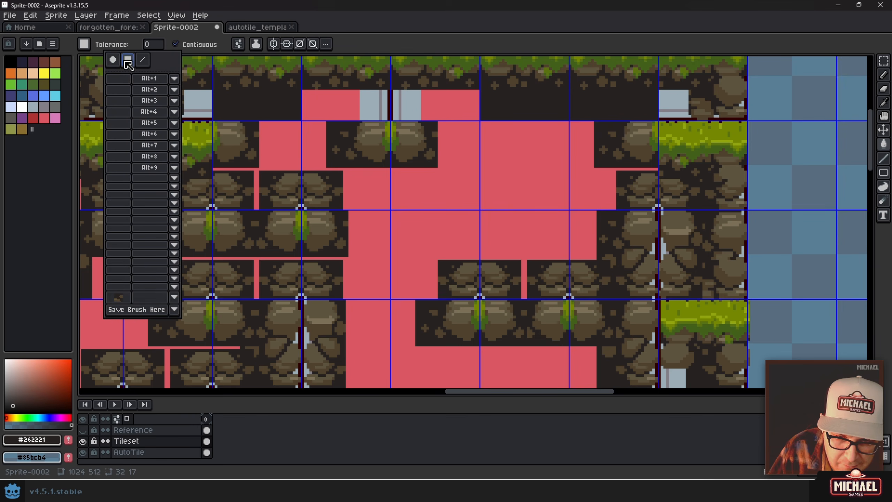
click(380, 53)
click(423, 213)
scroll(423, 214, down, 3)
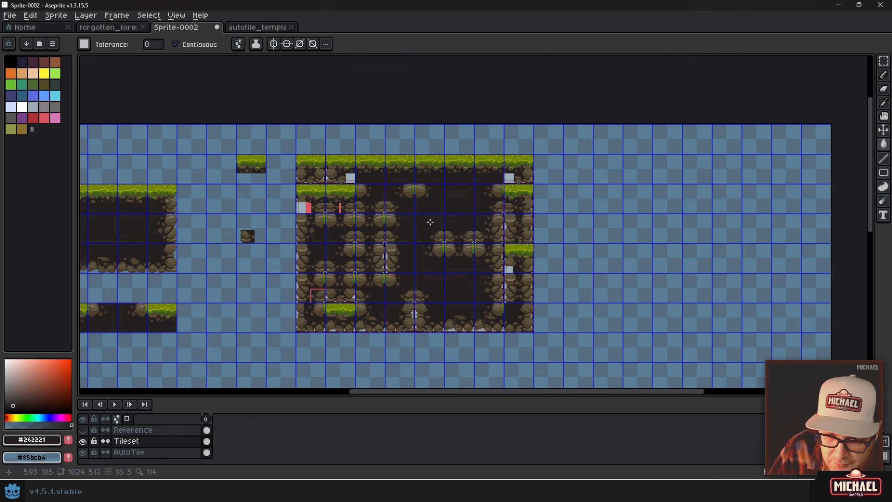
scroll(496, 280, up, 3)
scroll(498, 282, down, 2)
scroll(510, 291, up, 1)
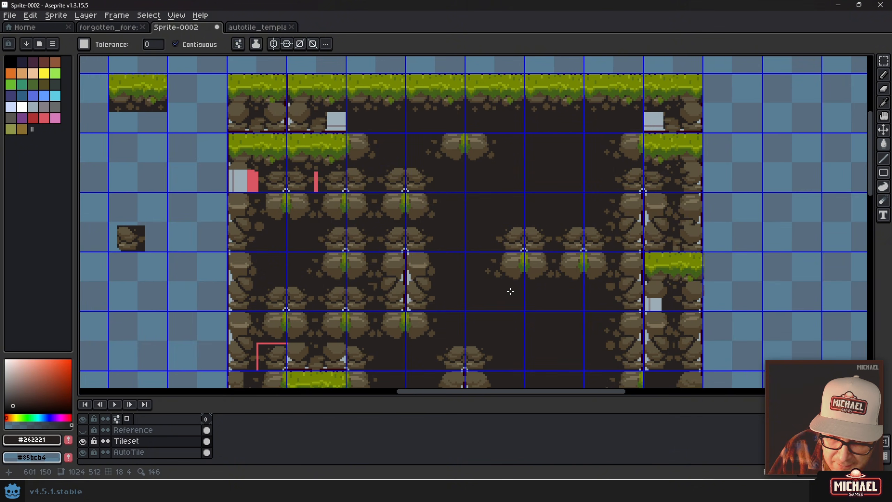
- Hide the AutoTile layer and the grid, and inspect the template for leftover gaps between the tiles
click(83, 452)
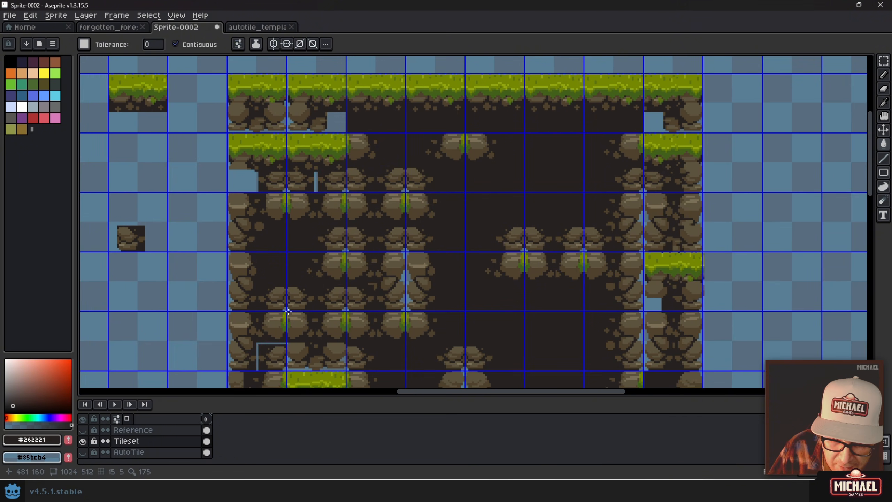
scroll(352, 274, down, 2)
scroll(360, 229, up, 2)
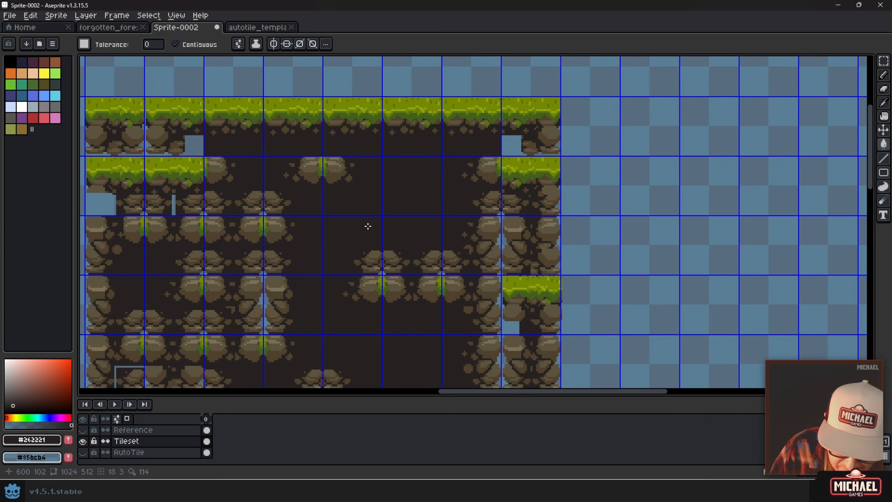
key(ctrl+apostrophe)
drag(372, 226, 497, 172)
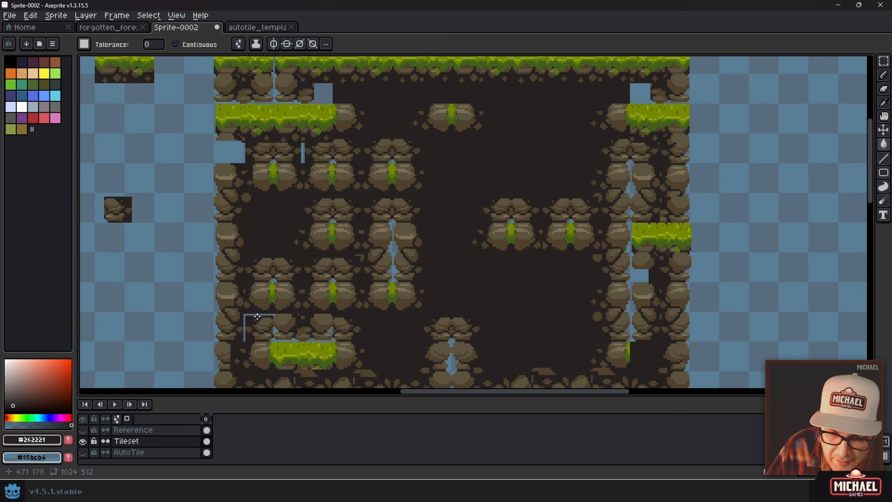
scroll(257, 316, up, 1)
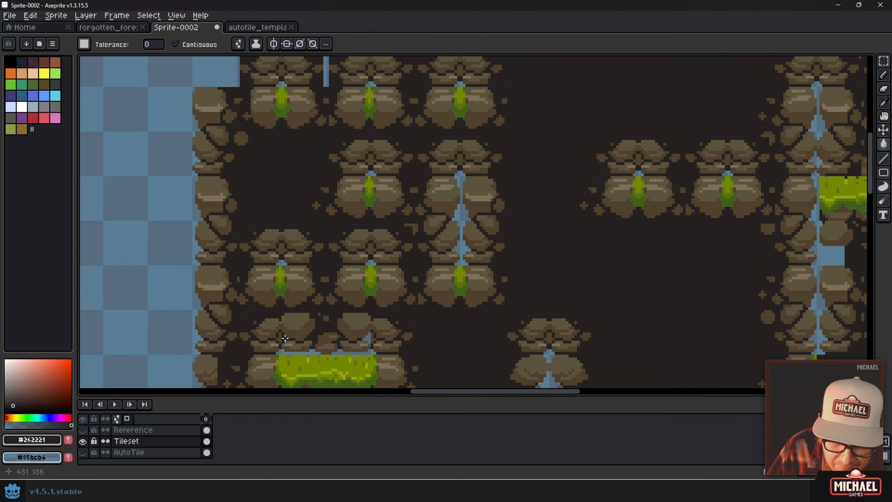
scroll(495, 321, down, 2)
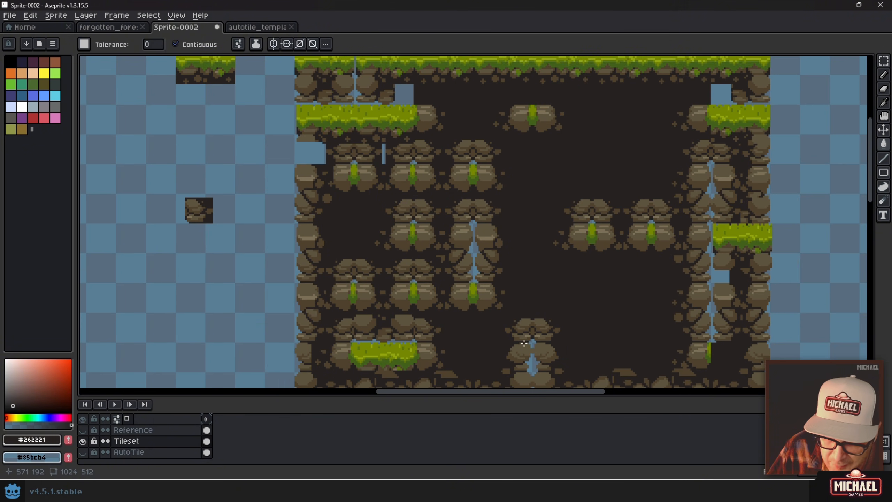
key(v)
key(ctrl+apostrophe)
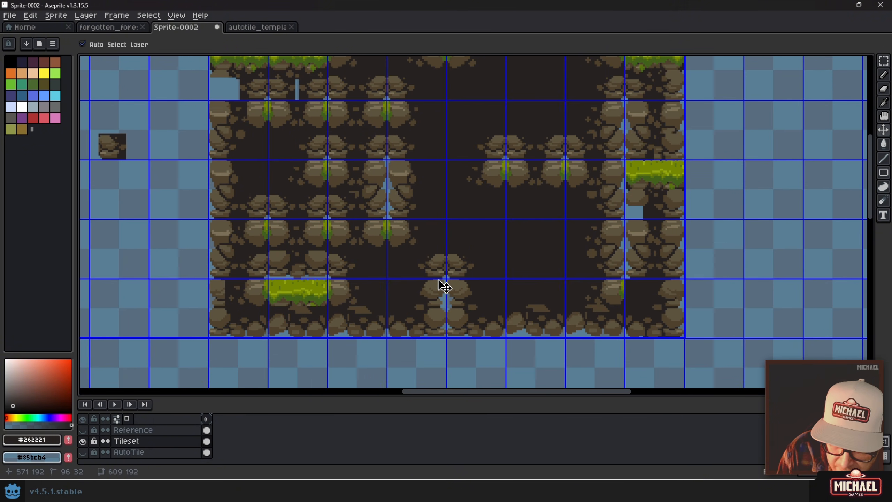
key(ctrl+apostrophe)
- Pencil brown #4f412d rock pixels into the gap in the fourth cell of the template's rightmost column
scroll(654, 224, up, 4)
key(b)
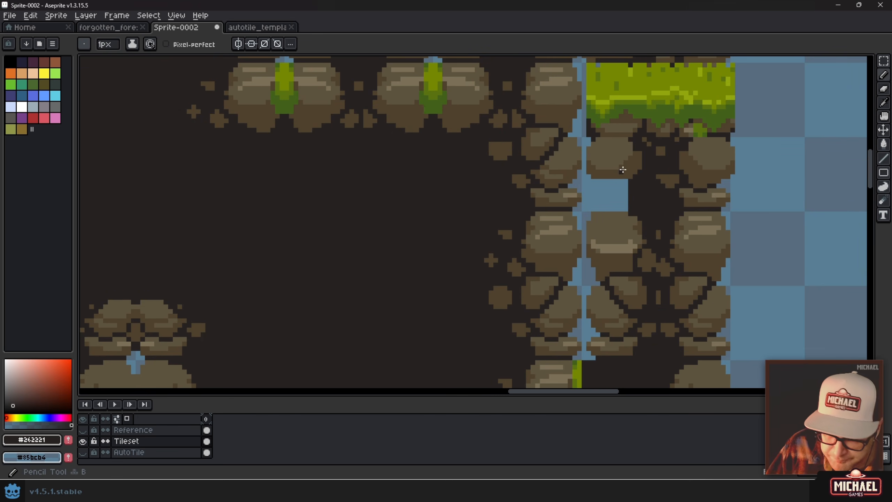
alt+click(607, 175)
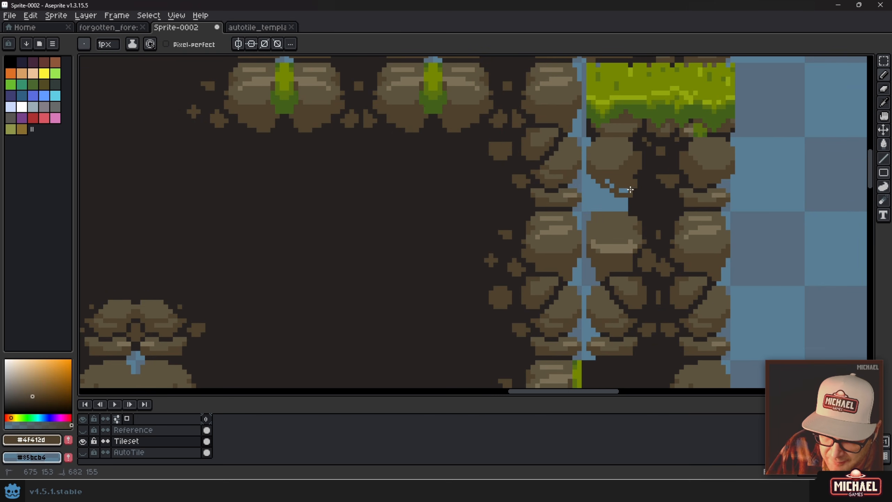
scroll(614, 184, up, 2)
mouse_move(619, 197)
mouse_down()
mouse_move(555, 208)
mouse_move(632, 205)
mouse_up()
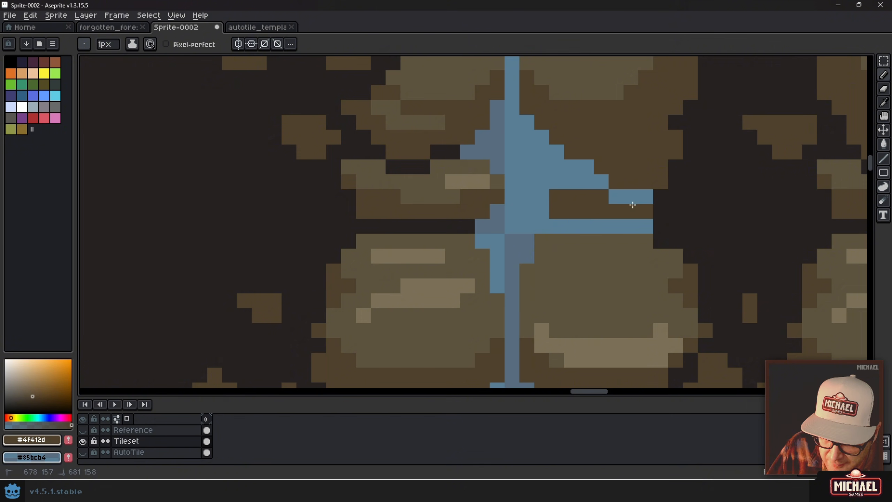
- Draw dark #262221 outlines around the new rock pixels and round off the lower rock's edge with the sampled brown
alt+click(661, 211)
mouse_move(584, 225)
mouse_down()
mouse_move(647, 226)
mouse_move(654, 196)
mouse_move(634, 199)
mouse_move(622, 185)
mouse_up()
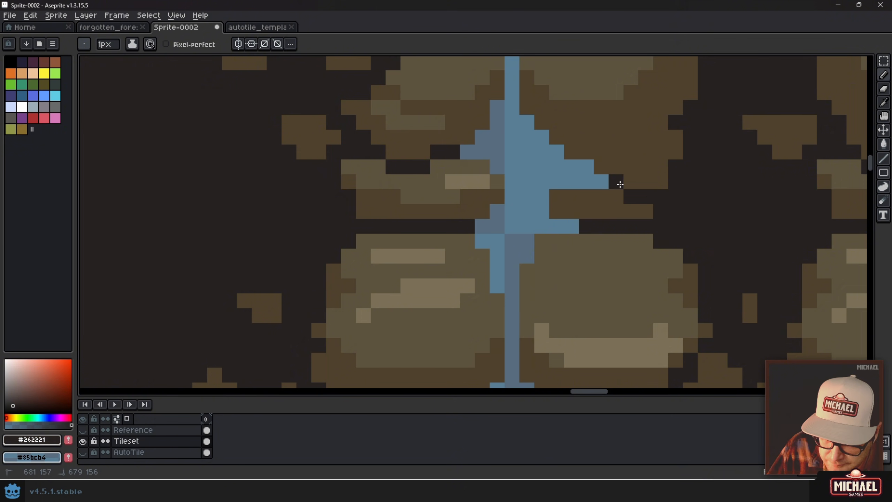
alt+click(580, 207)
mouse_move(572, 211)
mouse_down()
mouse_move(552, 179)
mouse_move(561, 203)
mouse_up()
alt+click(616, 177)
drag(616, 177, 566, 169)
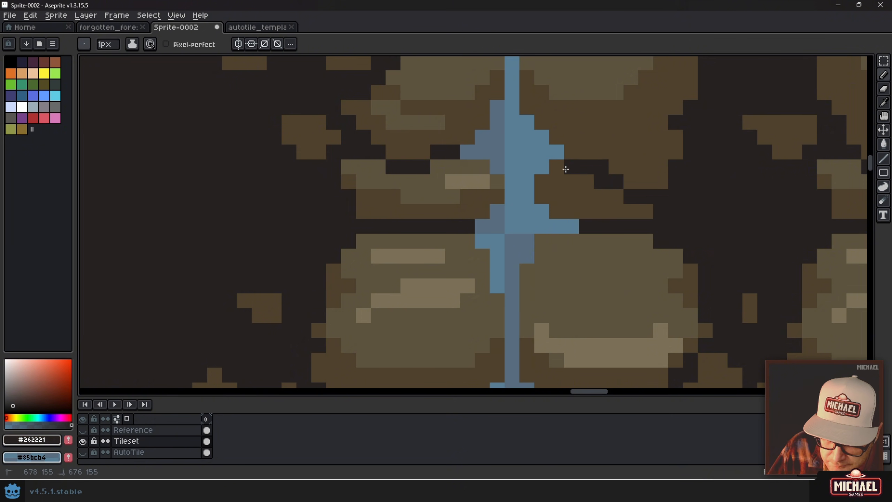
- Capture the right half of a mossy boulder from the template as a brush
scroll(575, 181, down, 3)
scroll(529, 275, up, 2)
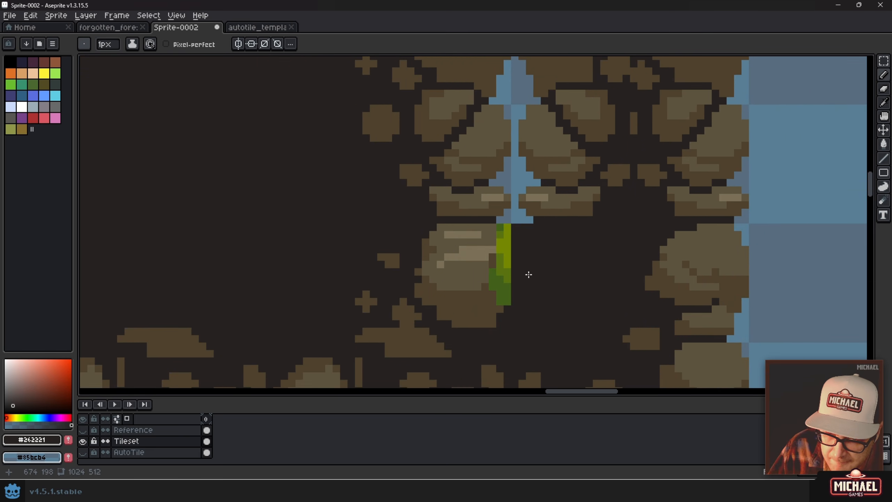
scroll(529, 242, down, 2)
drag(455, 250, 695, 253)
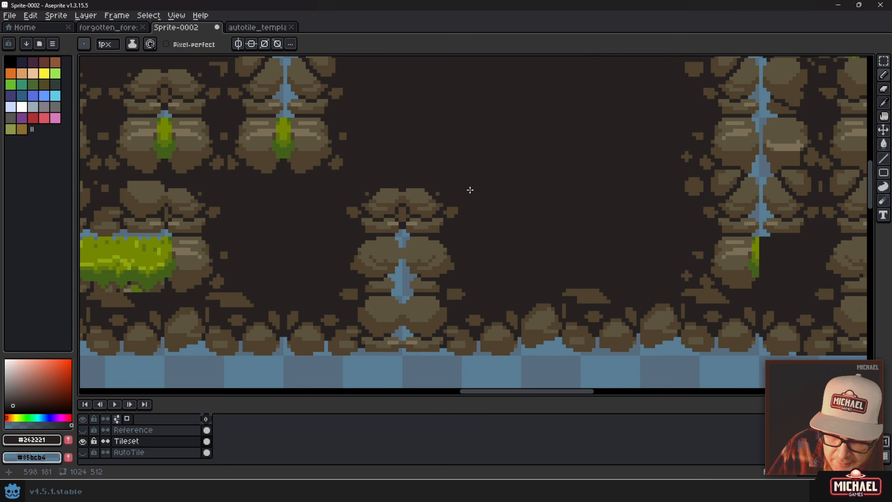
drag(397, 157, 517, 281)
key(m)
drag(408, 242, 464, 299)
key(ctrl+b)
- Stamp the mossy half boulder into the rightmost column's bottom cell, completing the cut-off boulder, and restore the square brush
mouse_move(692, 297)
mouse_down()
mouse_move(657, 273)
mouse_move(355, 167)
mouse_up()
drag(574, 258, 723, 300)
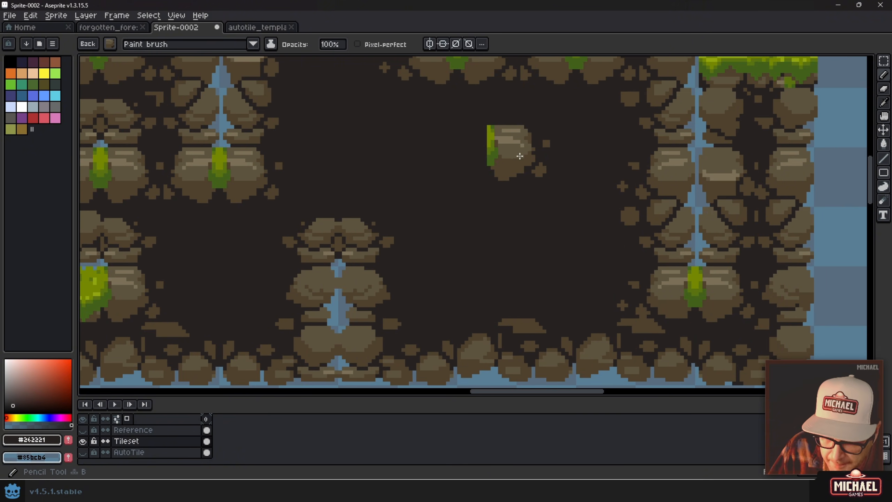
drag(518, 156, 613, 387)
scroll(635, 181, down, 3)
scroll(635, 181, down, 2)
drag(635, 181, 474, 310)
click(113, 45)
click(127, 59)
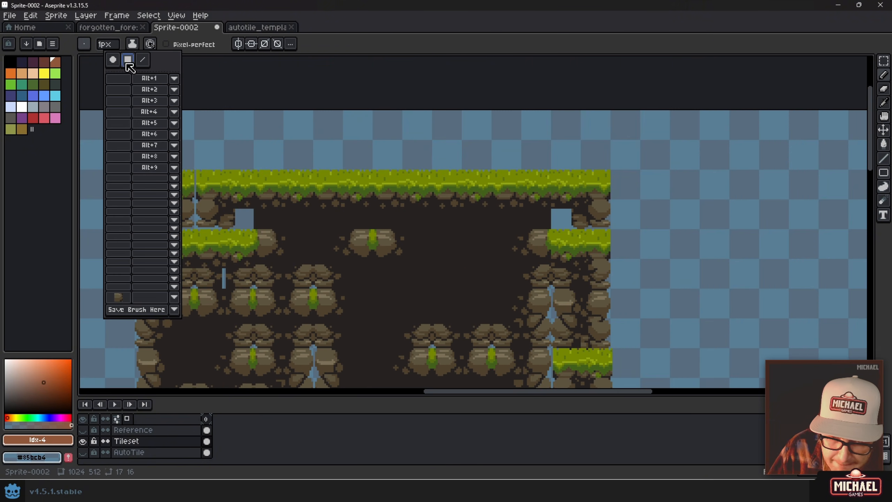
- Show the grid and capture the bottom rocks spanning the two-cell soil piece beside the platform as a brush
scroll(532, 234, up, 1)
scroll(496, 246, down, 3)
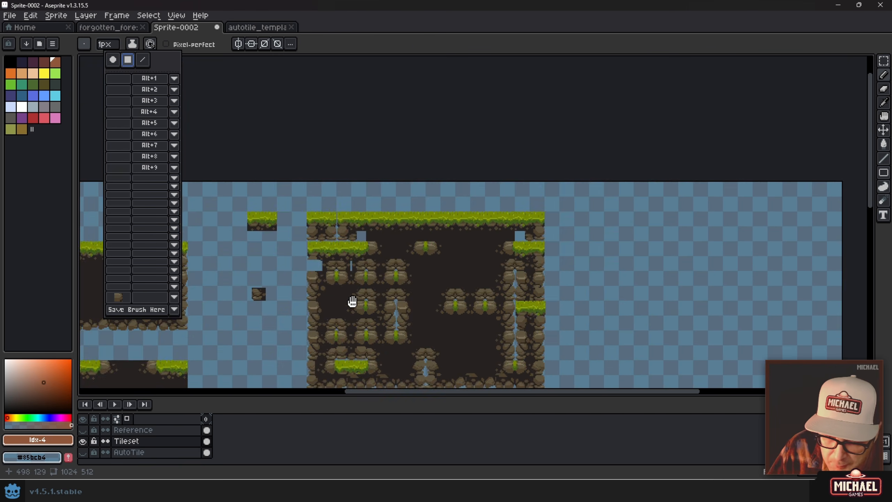
drag(352, 301, 767, 206)
scroll(471, 296, up, 3)
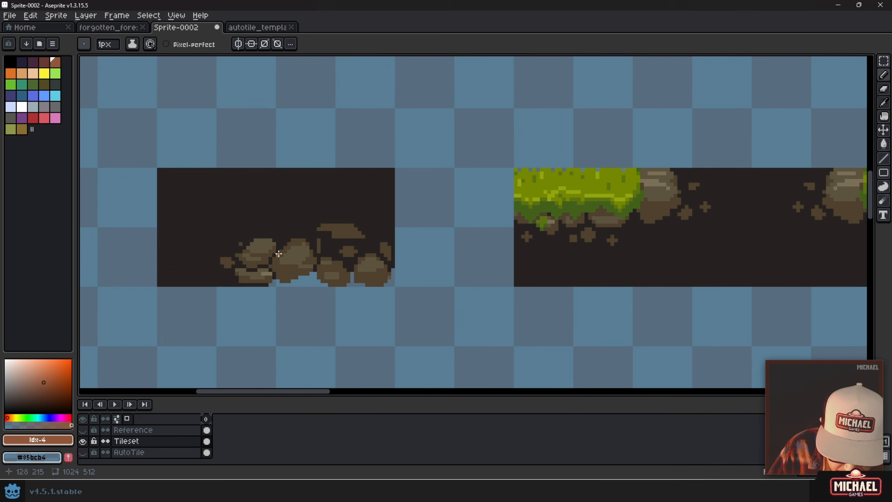
key(ctrl+apostrophe)
key(m)
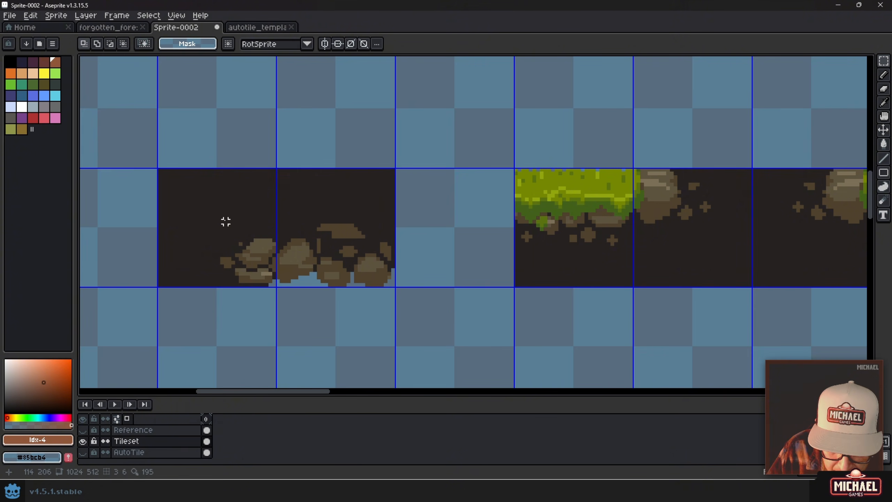
drag(226, 221, 317, 287)
key(ctrl+b)
- Stamp the bottom rocks brush over the gap in the template's top-right corner cell
drag(685, 212, 185, 260)
scroll(185, 261, down, 4)
scroll(402, 240, up, 5)
drag(402, 240, 618, 286)
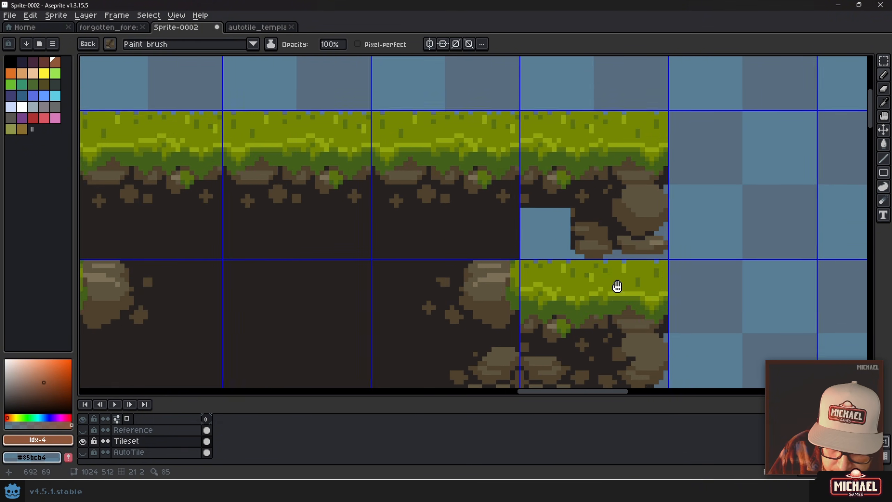
click(518, 229)
- Pick dark soil #262221 with the square pencil brush and paint over the narrow gap in the second row's second cell
scroll(554, 306, down, 2)
drag(331, 385, 678, 206)
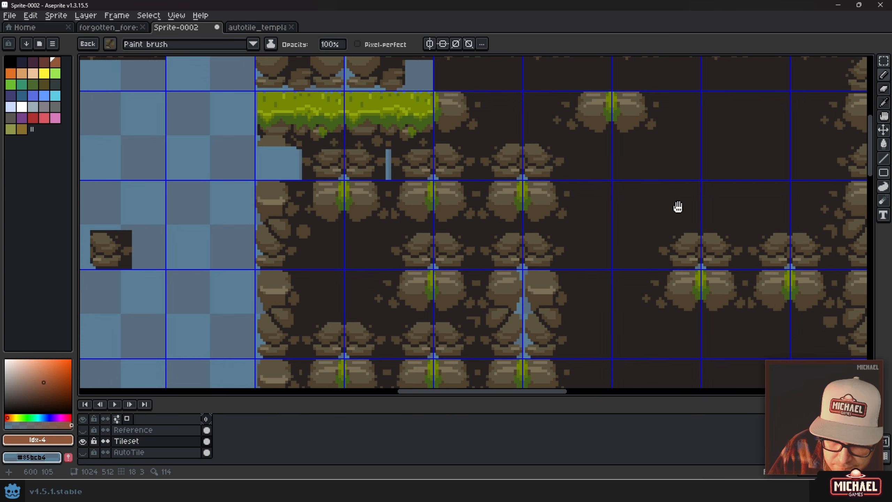
alt+click(392, 249)
click(110, 43)
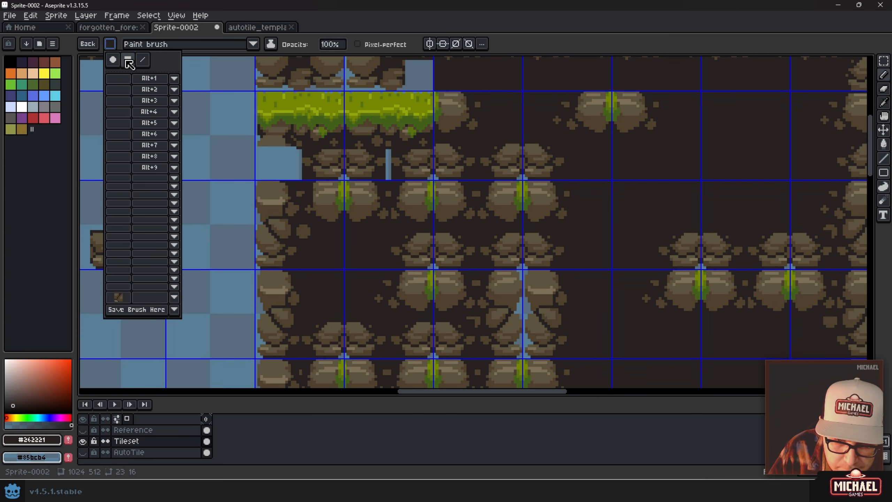
click(128, 64)
scroll(388, 151, up, 2)
click(383, 147)
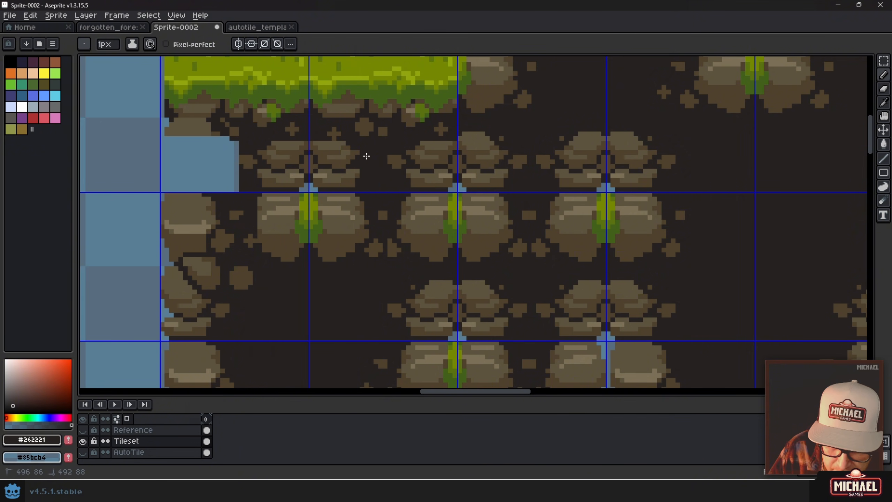
- Capture the platform's grassy left end as a brush and stamp it over the gap in the second row's first cell
drag(193, 147, 384, 214)
scroll(120, 216, down, 2)
drag(120, 217, 488, 267)
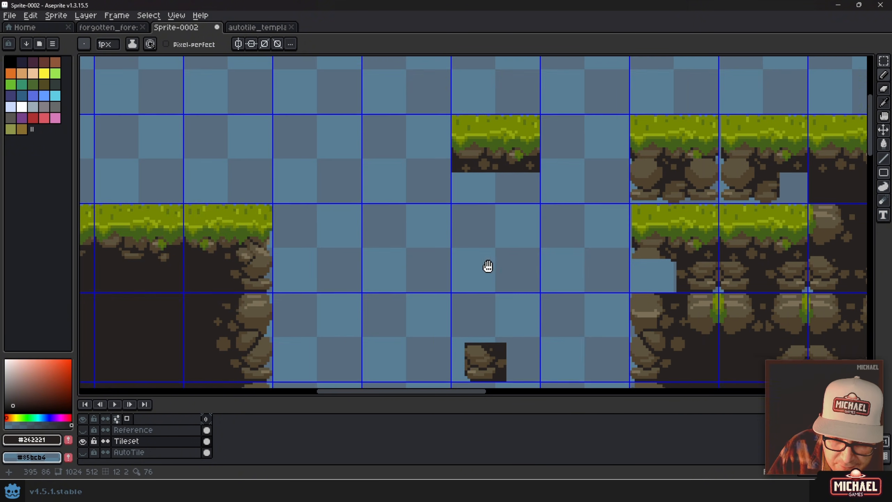
drag(239, 191, 605, 195)
drag(461, 226, 576, 195)
scroll(325, 212, up, 1)
key(m)
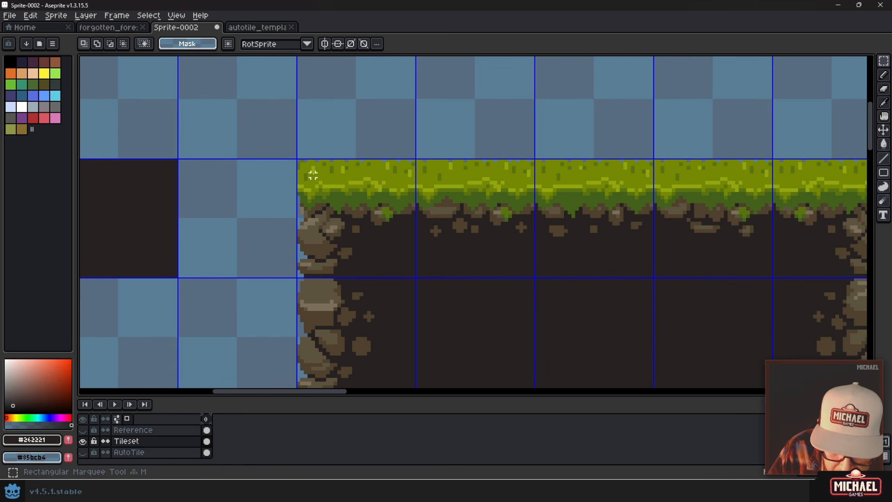
drag(298, 160, 355, 277)
key(ctrl+b)
drag(768, 265, 255, 248)
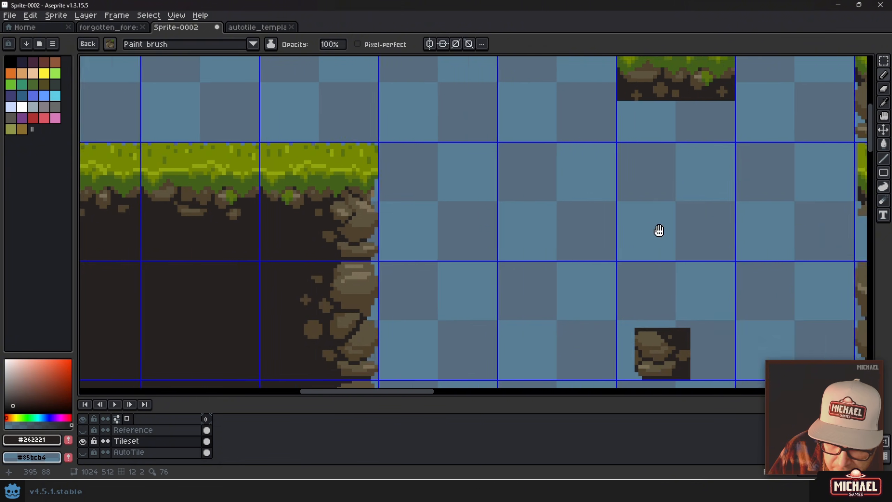
drag(659, 232, 338, 271)
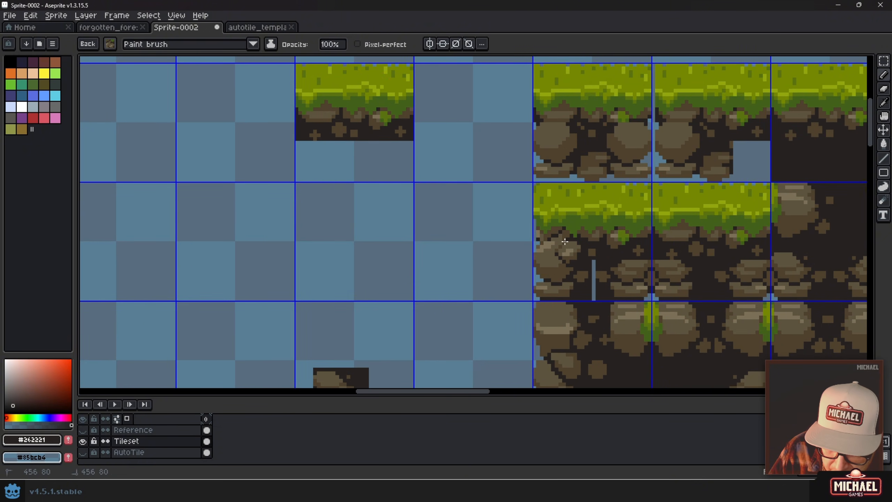
- Capture the platform's grassy right end as a brush and stamp it onto the second cell of the template's rightmost column
drag(168, 185, 653, 196)
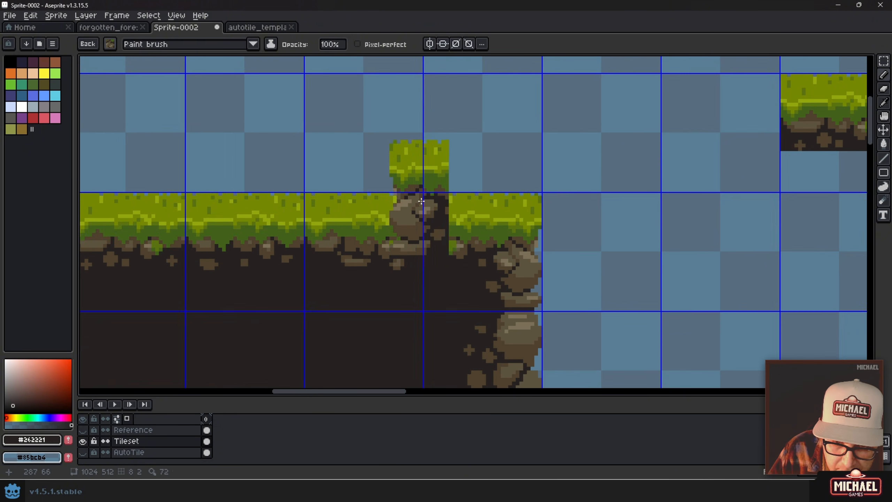
key(m)
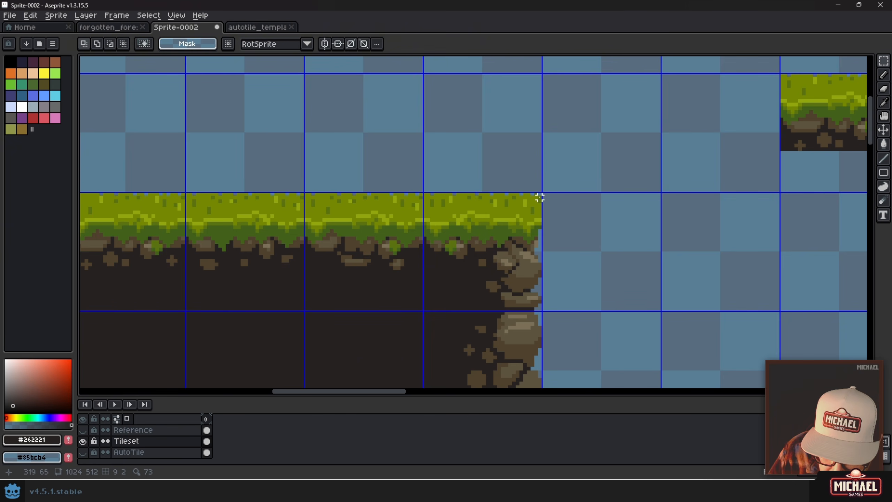
drag(540, 198, 482, 311)
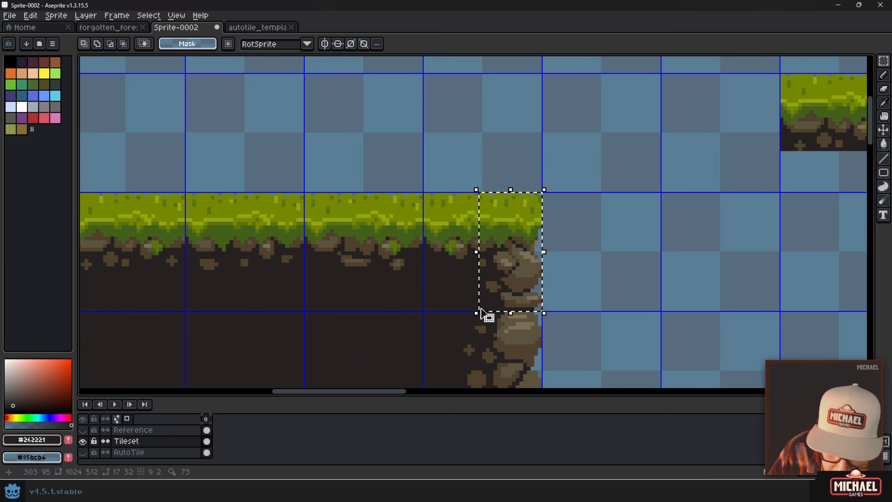
key(ctrl+b)
scroll(597, 291, down, 3)
scroll(339, 294, up, 3)
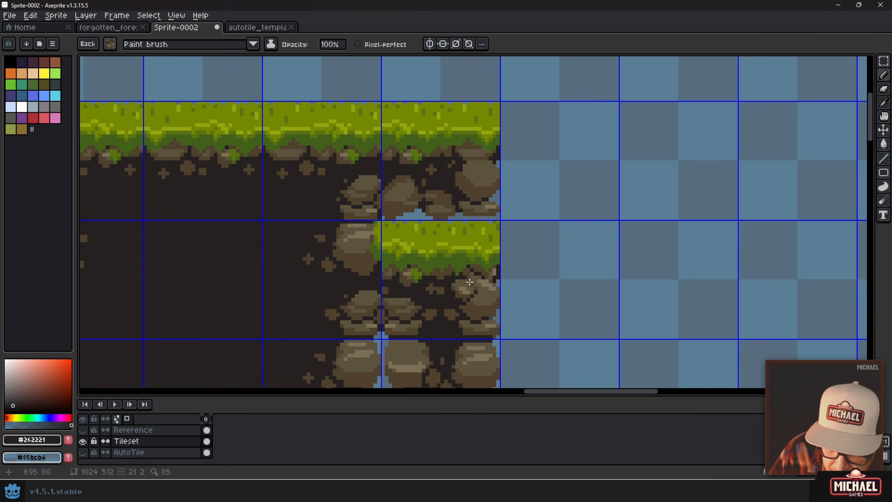
drag(410, 287, 808, 182)
scroll(600, 259, down, 3)
drag(600, 259, 534, 179)
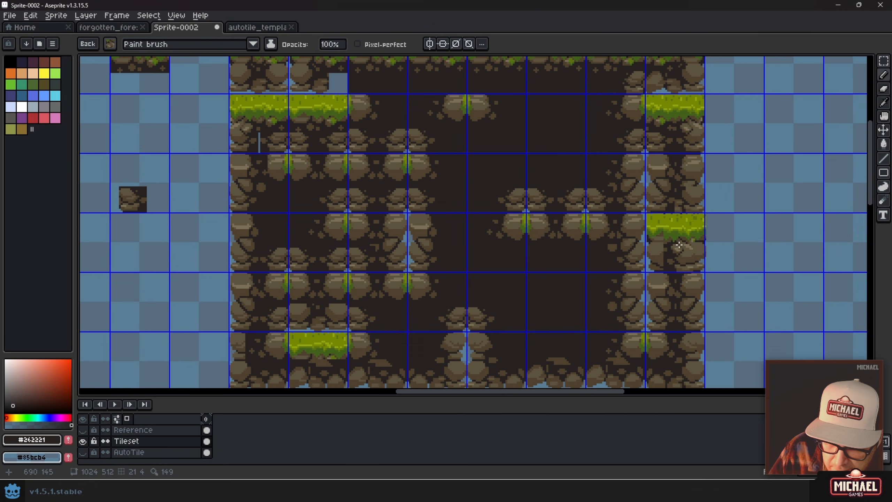
drag(429, 217, 463, 293)
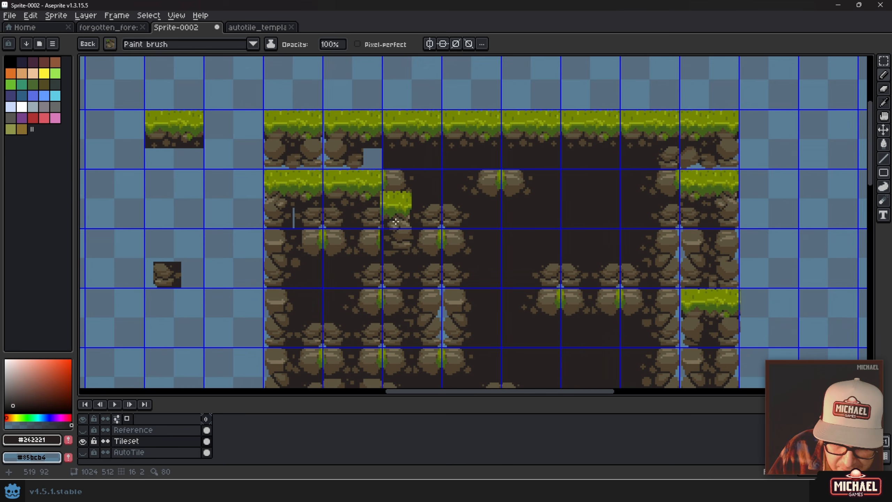
- Copy the 28 by 15 pixel patch of bottom rocks straddling the two adjoining dark soil tiles below the platform
scroll(396, 221, up, 1)
drag(372, 133, 601, 220)
scroll(352, 225, down, 2)
drag(351, 241, 593, 225)
drag(295, 291, 488, 157)
drag(496, 213, 439, 198)
scroll(444, 202, up, 4)
key(m)
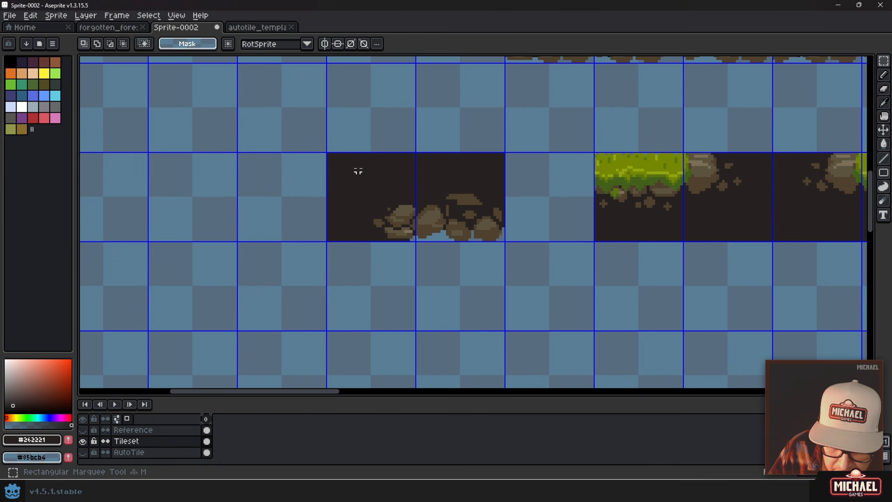
mouse_move(383, 195)
mouse_down()
mouse_move(462, 251)
mouse_move(450, 251)
mouse_move(451, 240)
mouse_up()
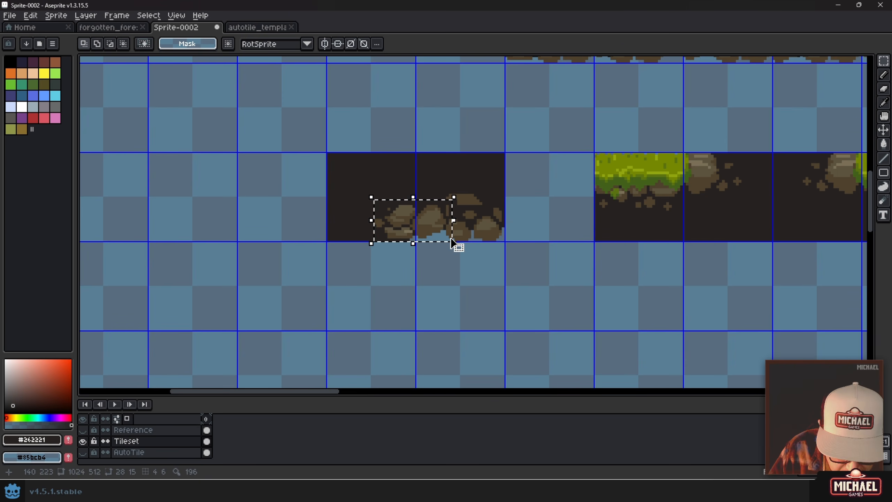
key(ctrl+v)
drag(553, 221, 506, 256)
key(ctrl+z)
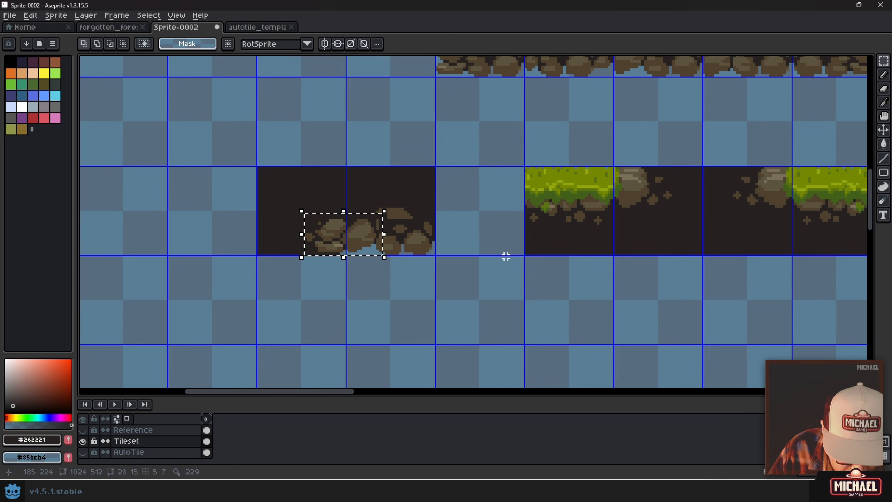
- Paste the rock patch over the gap in the first row's second cell, overlapping the third cell, and deselect it
drag(819, 178, 128, 441)
drag(744, 200, 429, 313)
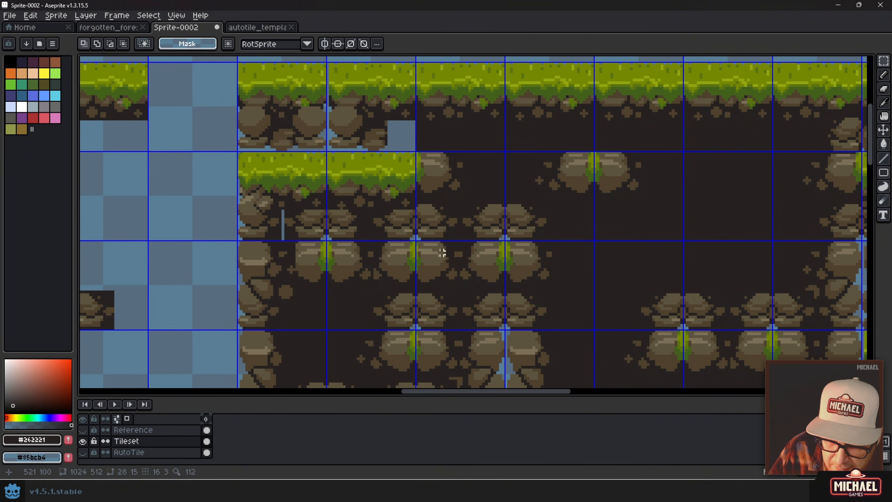
drag(423, 176, 392, 231)
scroll(413, 212, up, 2)
key(ctrl+v)
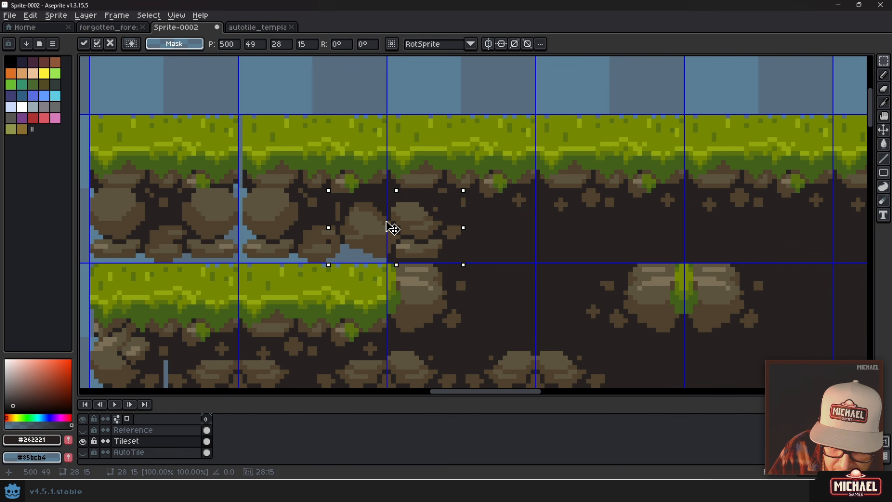
key(ctrl+d)
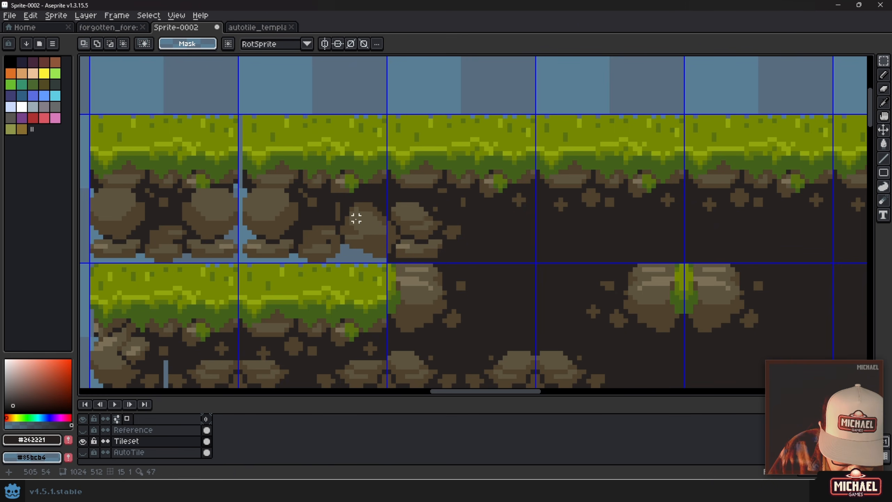
- Set the pencil to 1 px and fill the thin vertical gap in the second row's first cell with dark soil #262221
key(i)
key(b)
click(109, 44)
click(128, 59)
key(ctrl+b)
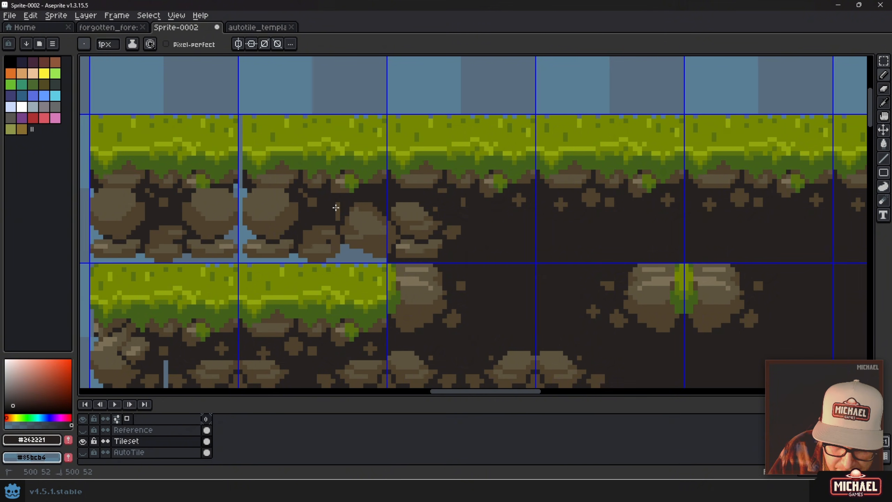
scroll(388, 279, down, 1)
drag(392, 275, 475, 207)
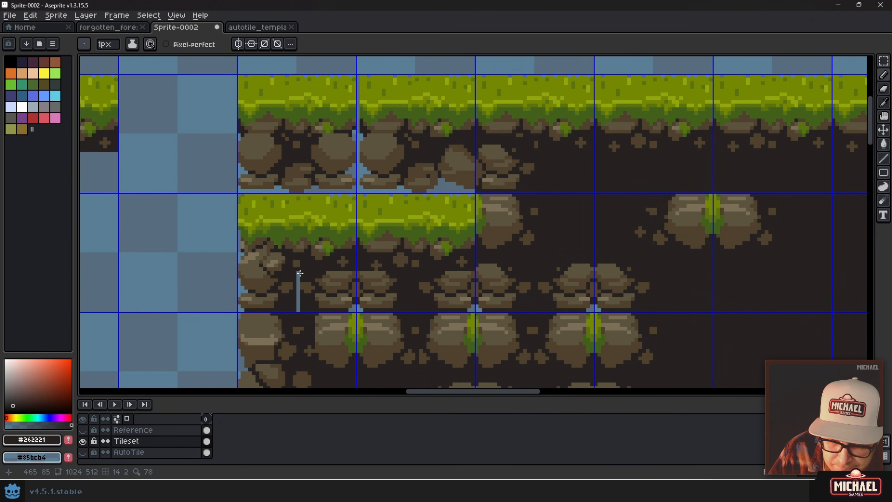
scroll(502, 225, down, 2)
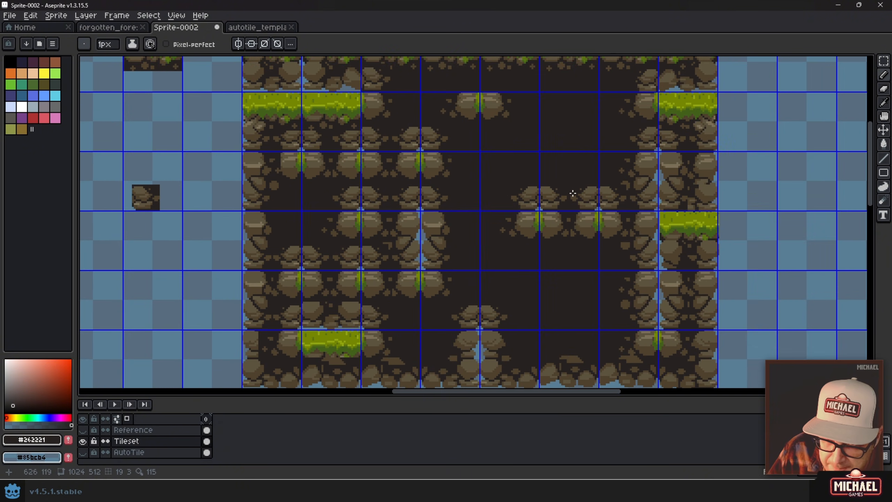
scroll(519, 189, down, 2)
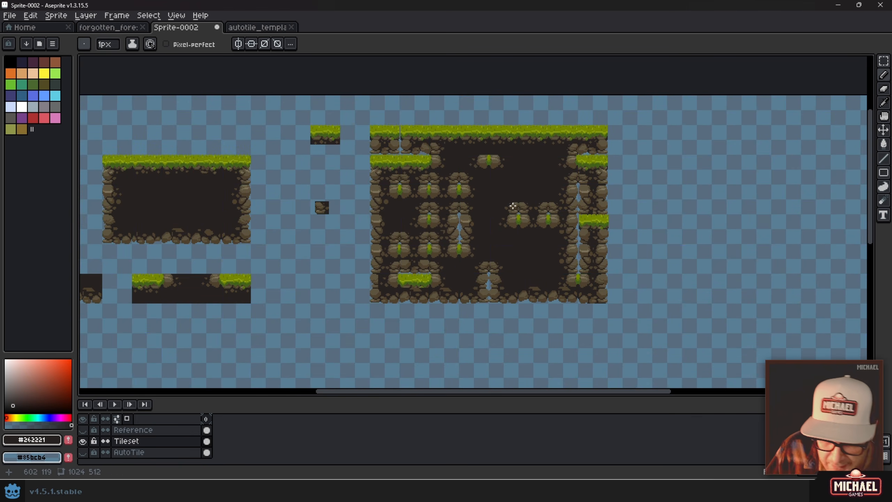
scroll(445, 147, up, 3)
scroll(414, 160, down, 2)
drag(475, 189, 459, 160)
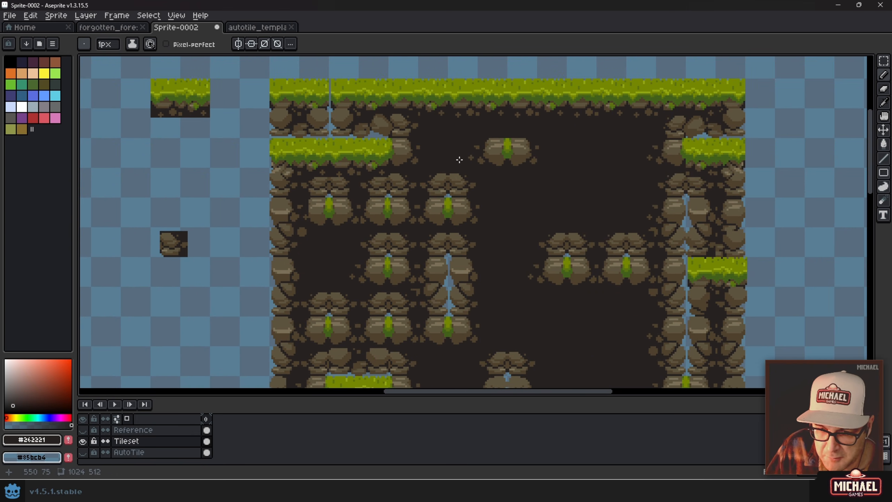
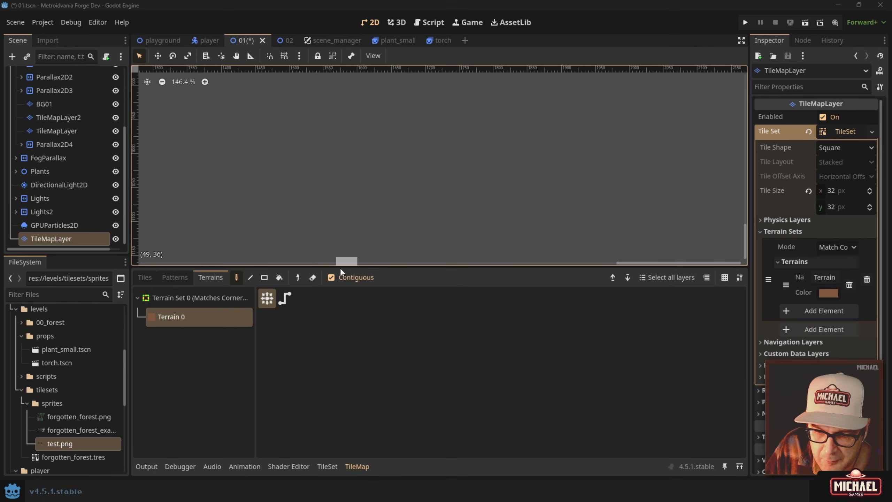
- Switch to Godot, enlarge the level view, and place the whole five-by-three-tile platform from test.png in an empty area
drag(340, 267, 341, 321)
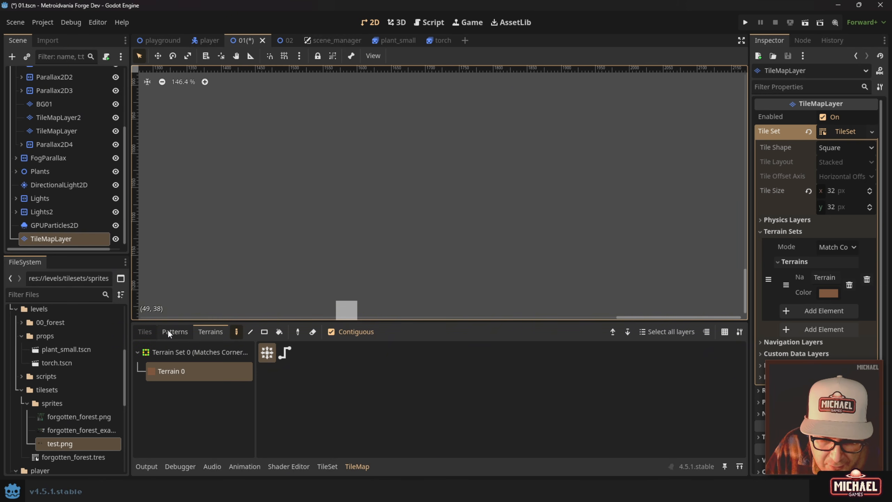
click(145, 333)
scroll(390, 392, down, 1)
drag(267, 396, 465, 366)
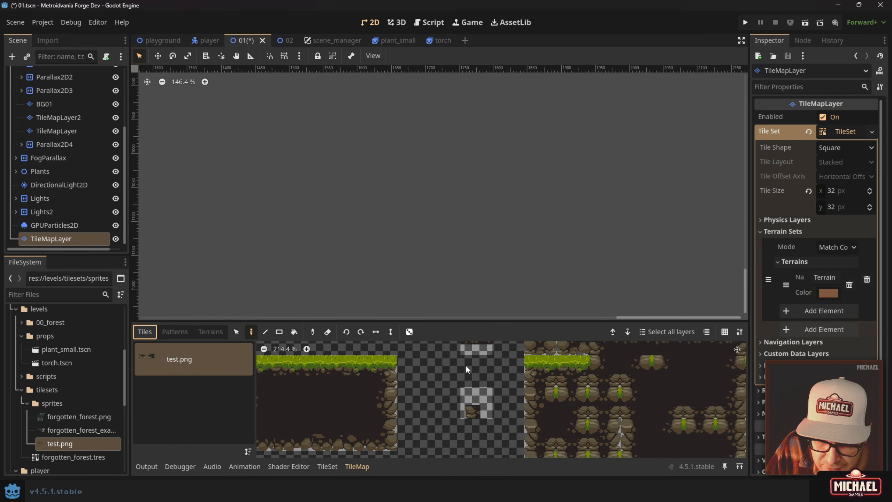
scroll(388, 390, down, 2)
mouse_move(304, 397)
mouse_down()
mouse_move(461, 372)
mouse_move(431, 388)
mouse_move(513, 418)
mouse_up()
click(302, 248)
- Paint a two-tile-high strip of grass-topped soil extending from the small platform's side
click(439, 373)
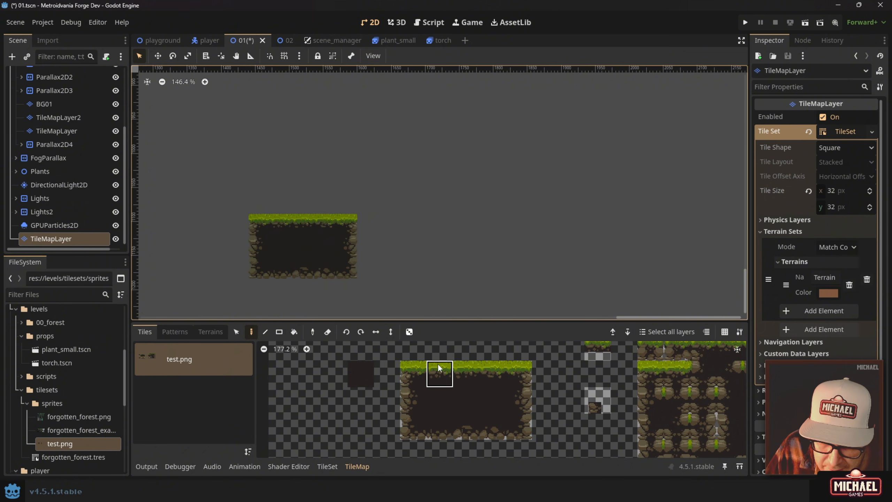
drag(463, 384, 467, 407)
scroll(400, 263, up, 4)
drag(380, 218, 593, 221)
- Cap both ends of the grassy strip with rock edge tiles and erase the column joining it to the small platform
drag(417, 372, 410, 400)
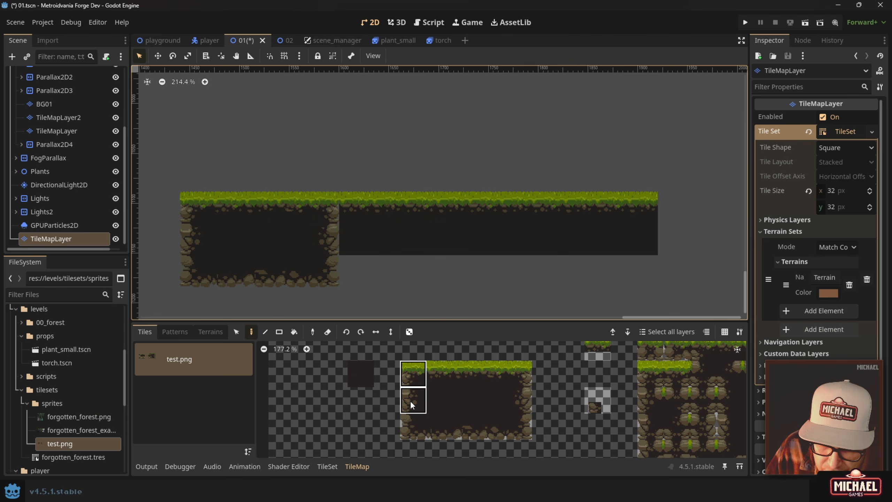
click(401, 224)
right_click(355, 205)
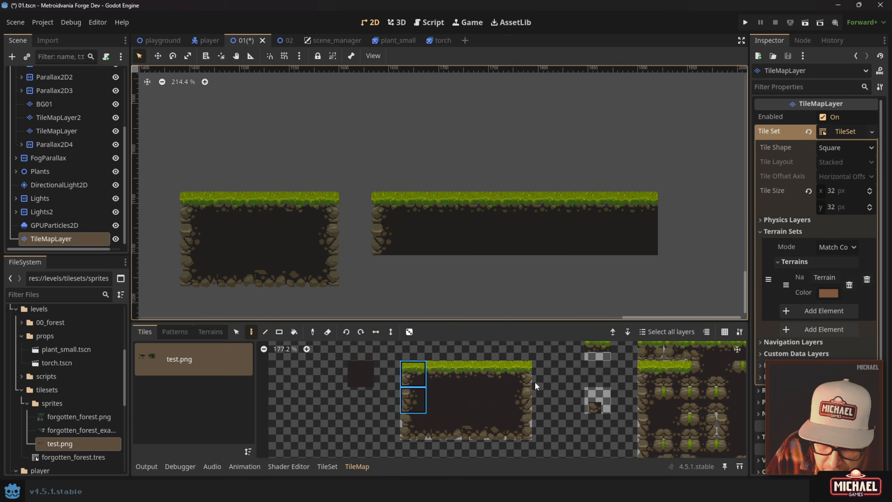
click(639, 222)
- Extend the strip's rock side walls downward and close the bottom with rock tiles, outlining a platform six tiles high
drag(624, 267, 568, 192)
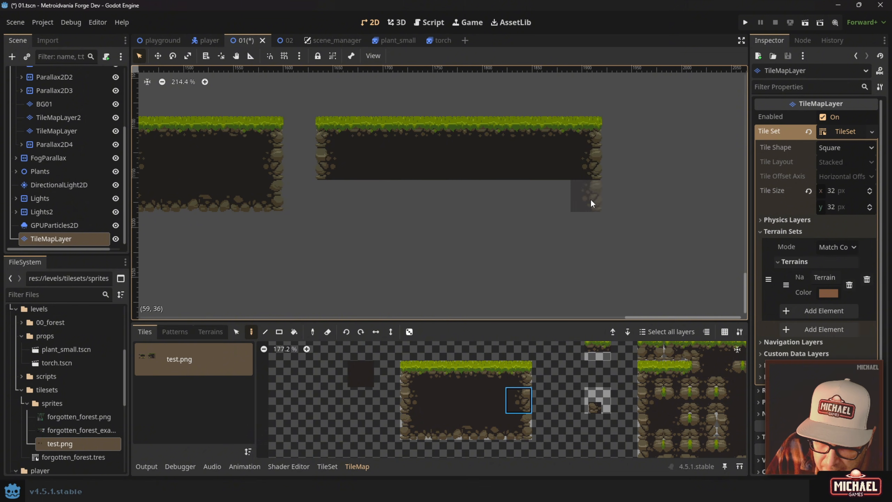
drag(530, 424, 504, 427)
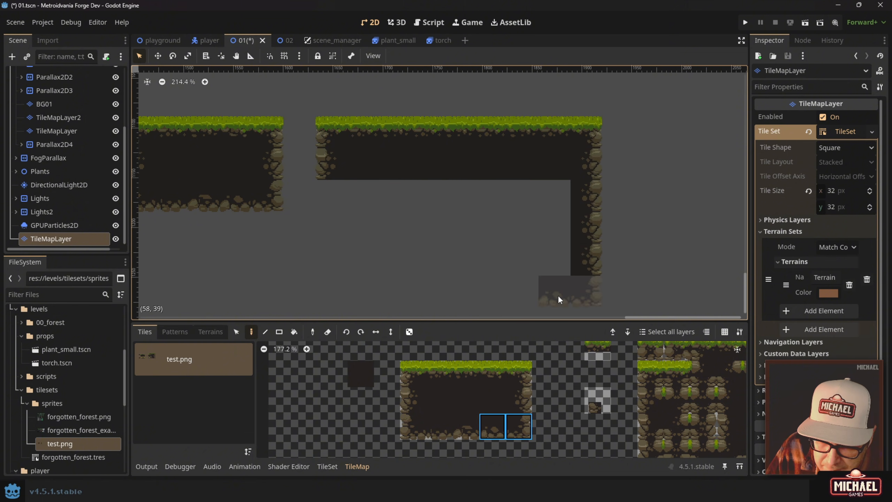
click(560, 281)
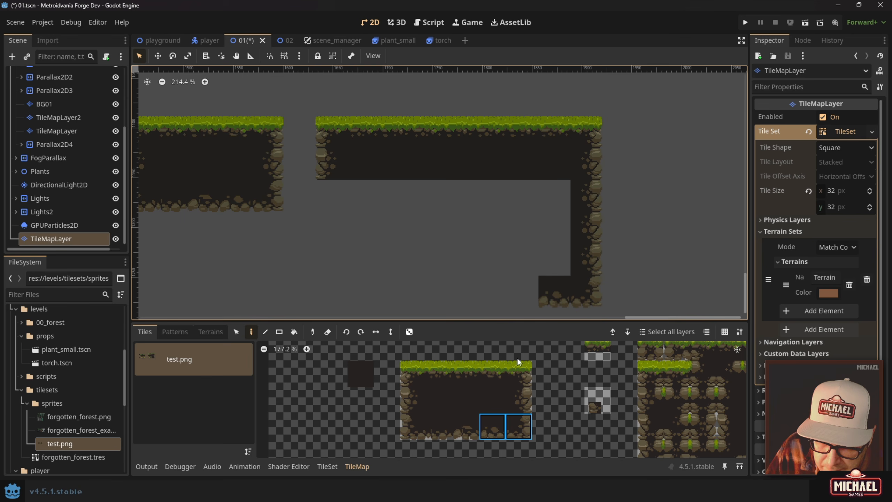
click(413, 407)
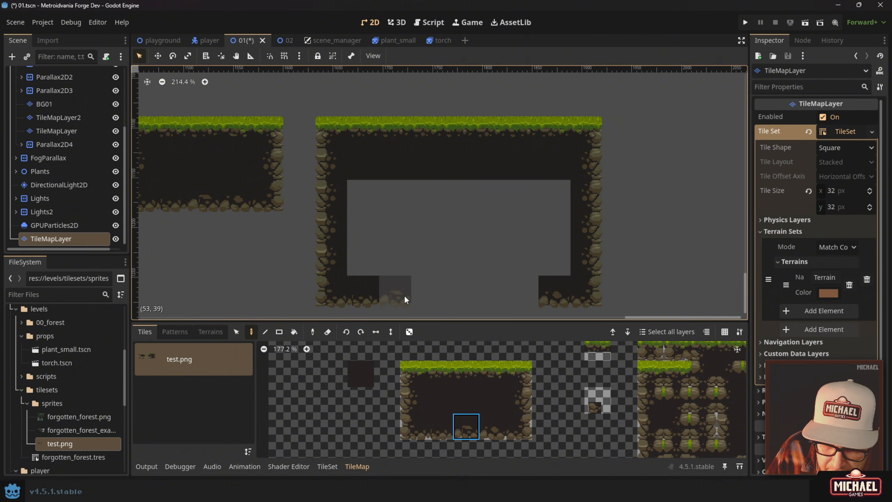
drag(404, 296, 519, 305)
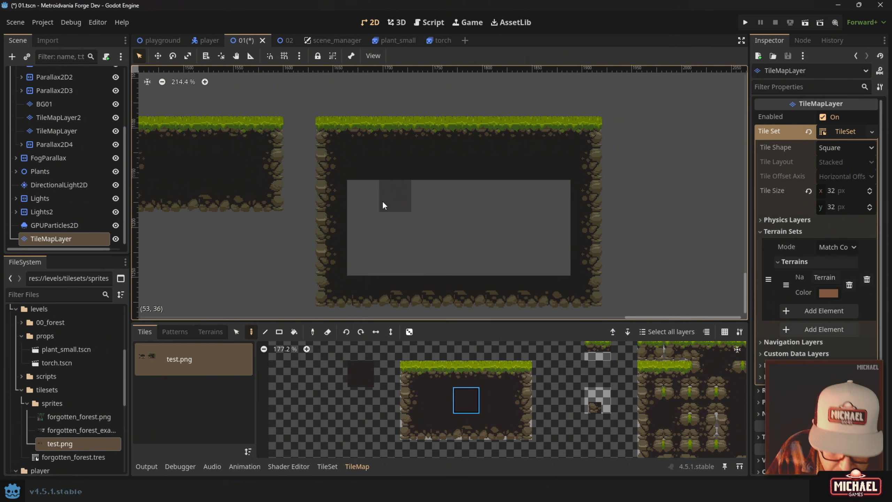
- Bucket-fill the large platform's empty interior with the plain dark soil tile
click(295, 332)
click(421, 225)
scroll(420, 224, down, 2)
drag(355, 225, 468, 227)
- Paint a stepped U-shaped ground section with Terrain 0 in the empty area beyond the large platform
drag(585, 407, 453, 398)
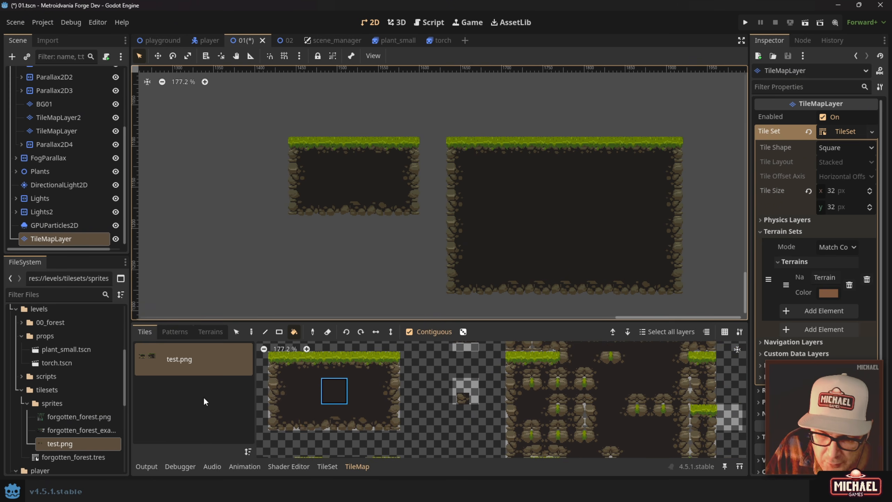
click(217, 333)
click(172, 371)
scroll(522, 229, right, 6)
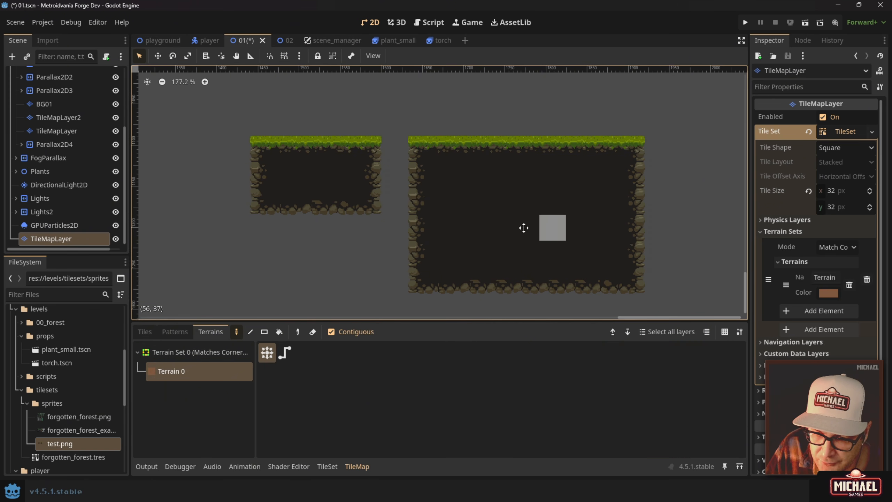
scroll(469, 206, up, 2)
mouse_move(437, 168)
mouse_down()
mouse_move(509, 205)
mouse_move(663, 165)
mouse_up()
drag(697, 213, 539, 237)
scroll(491, 198, up, 3)
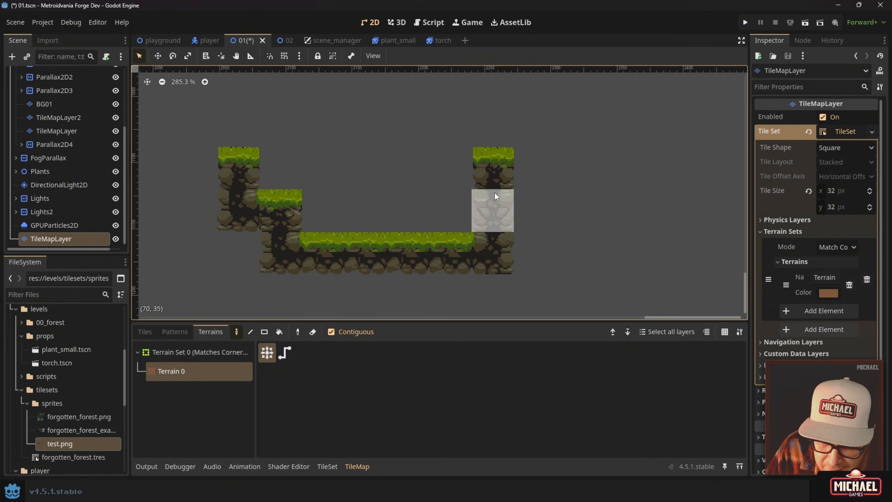
- Paint a three-tile-high pillar with a one-tile ledge and a separate four-tile-high column using Terrain 0
drag(605, 189, 458, 145)
drag(516, 165, 527, 269)
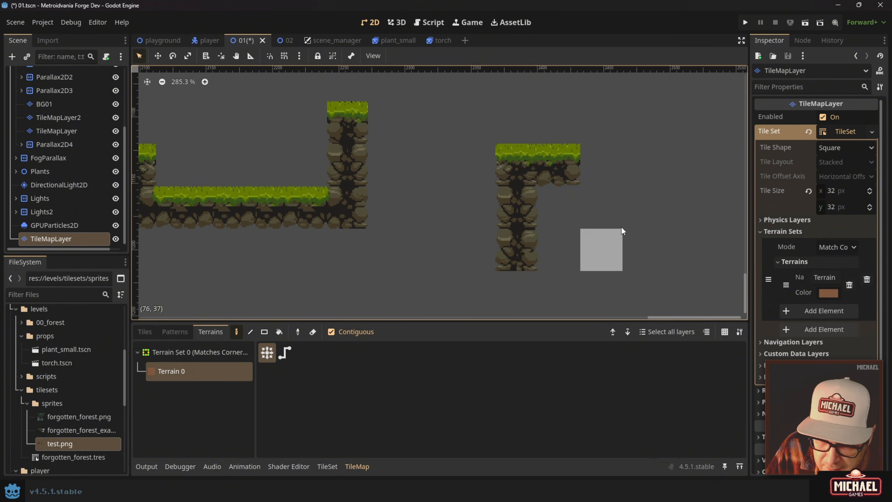
mouse_move(654, 169)
mouse_down()
mouse_move(662, 270)
mouse_move(653, 283)
mouse_up()
drag(642, 256, 509, 178)
scroll(508, 179, down, 2)
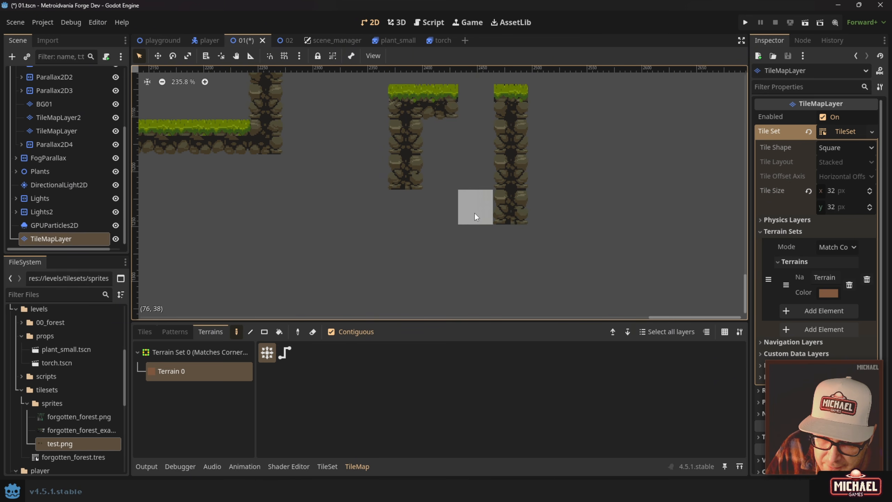
- Paint a three-by-three block with Terrain 0 below the U-shaped section and repaint its upper corner tiles
drag(310, 251, 492, 210)
mouse_move(490, 204)
mouse_down()
mouse_move(509, 250)
mouse_move(483, 252)
mouse_up()
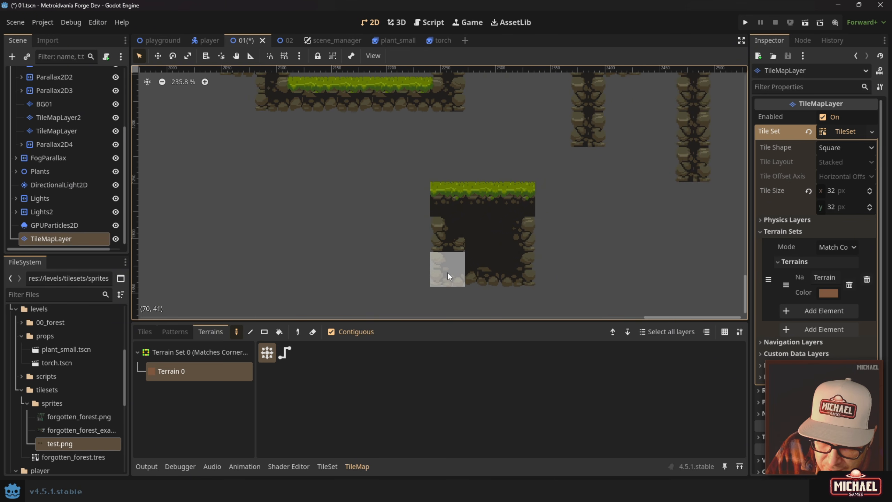
scroll(465, 243, up, 2)
click(439, 198)
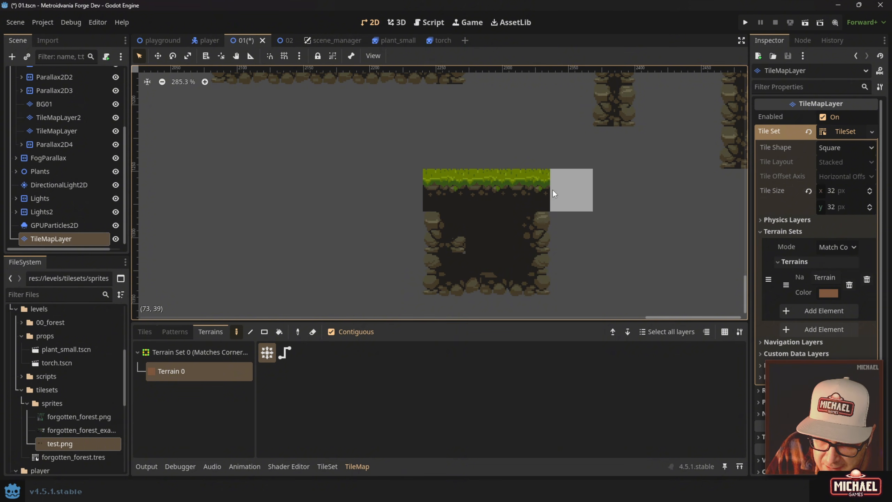
click(526, 208)
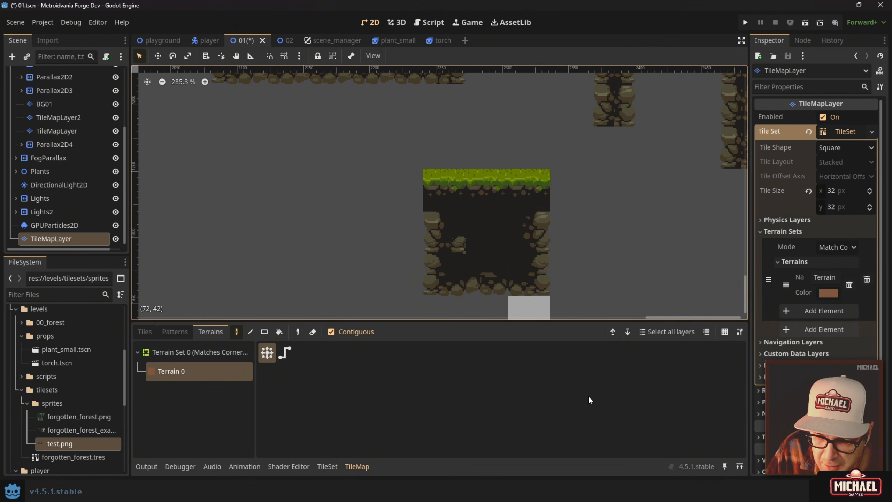
- Switch to Aseprite to examine the grassy rock cluster in the template's second row, and return to Godot
key(ctrl+super+Left)
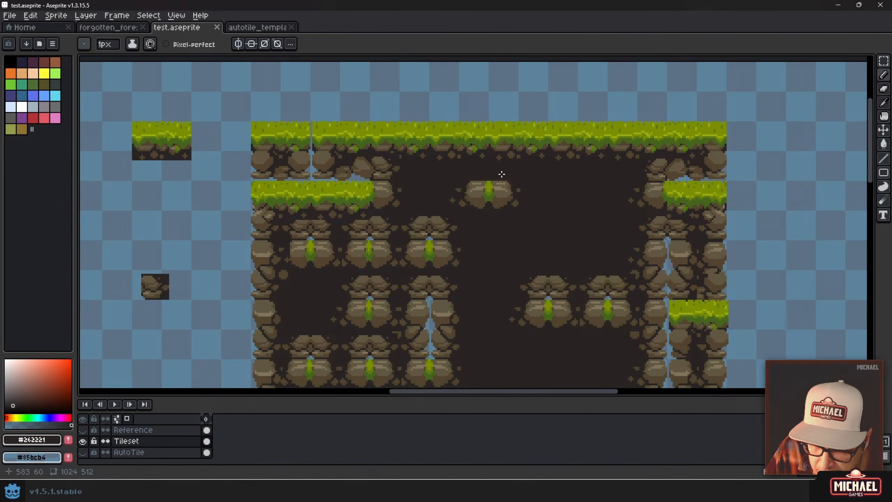
scroll(502, 175, up, 1)
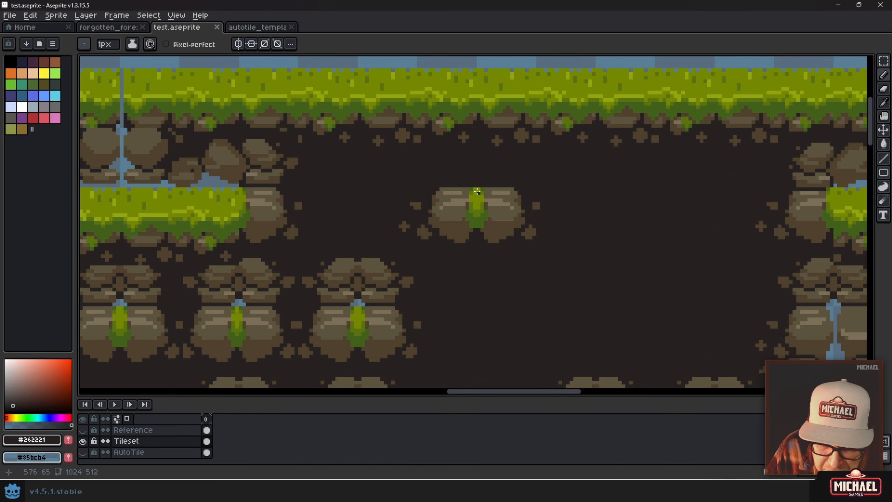
key(ctrl+super+Right)
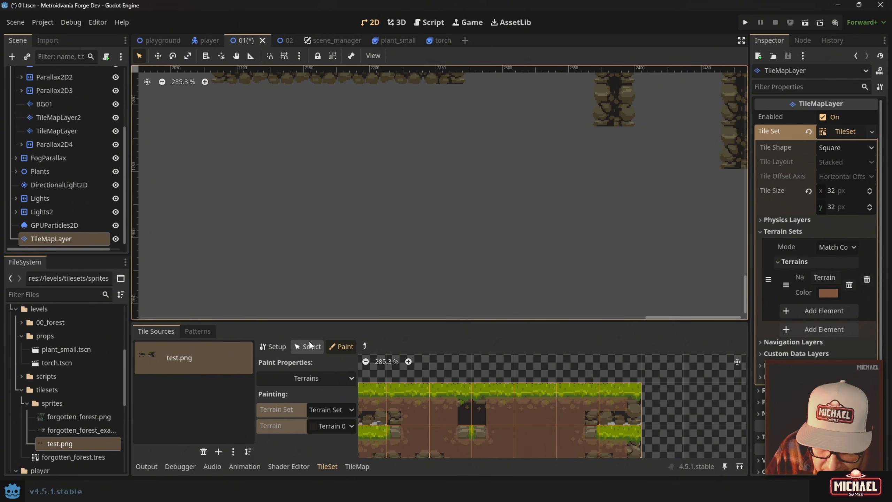
- Paint a new three-by-three block of Terrain 0 in the empty space below the U-shaped section
click(357, 466)
mouse_move(444, 190)
mouse_down()
mouse_move(418, 280)
mouse_move(460, 233)
mouse_up()
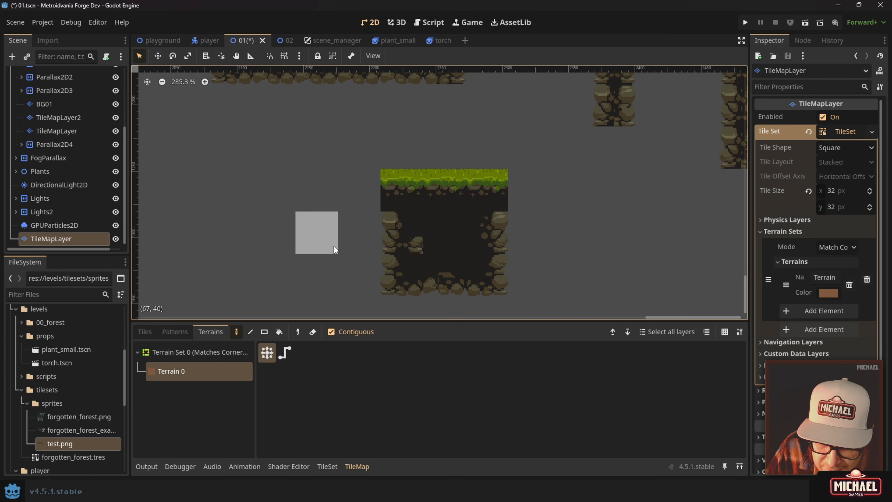
drag(350, 227, 421, 224)
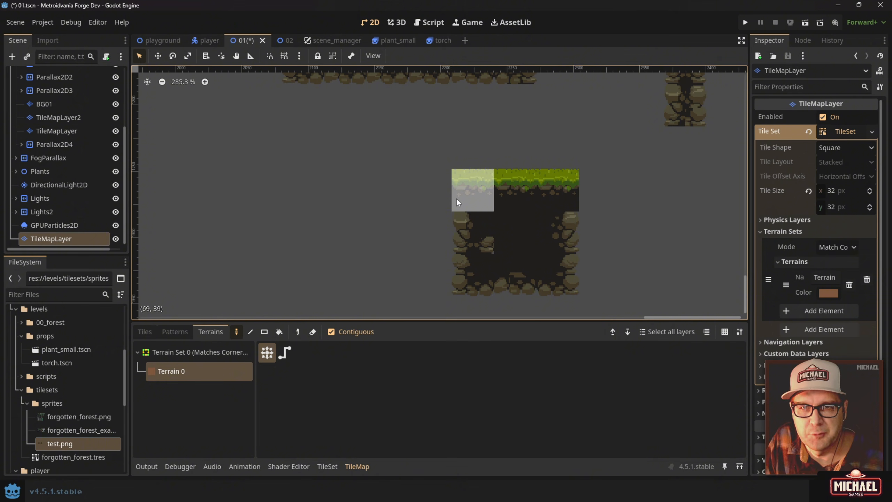
- Examine the rock edges of the painted three-by-three block and the terrain shapes around it
scroll(450, 195, down, 2)
drag(362, 182, 555, 221)
scroll(546, 204, down, 2)
drag(477, 123, 428, 125)
drag(561, 248, 490, 225)
scroll(490, 225, up, 1)
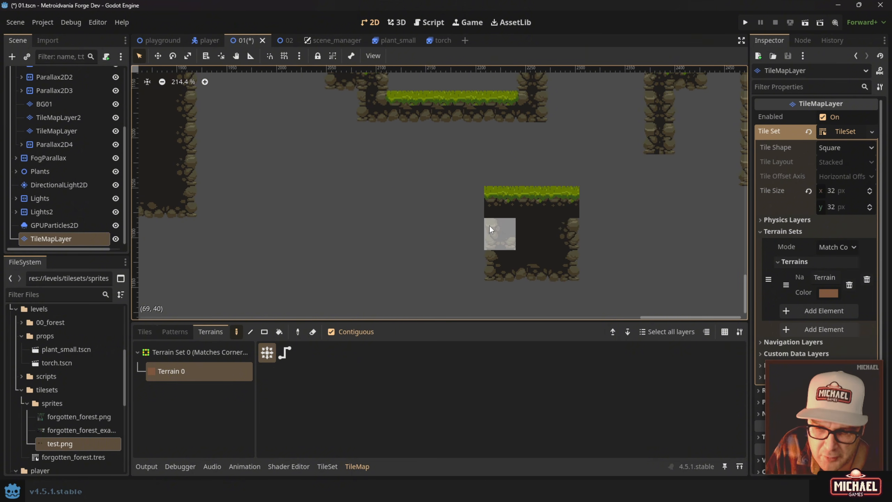
scroll(506, 216, up, 2)
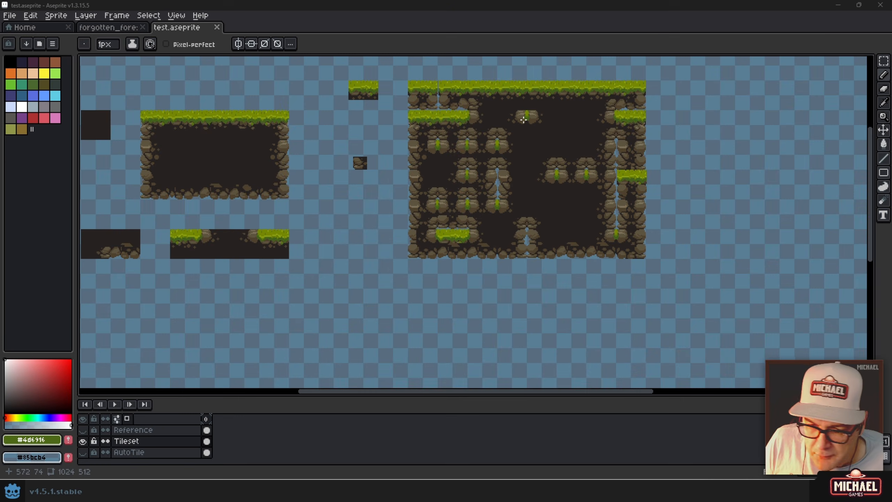
- Switch to Aseprite and delete the 16-pixel-wide strip of the template's top row above the grassy rock cluster on the Tileset layer
scroll(543, 109, up, 5)
drag(544, 110, 484, 200)
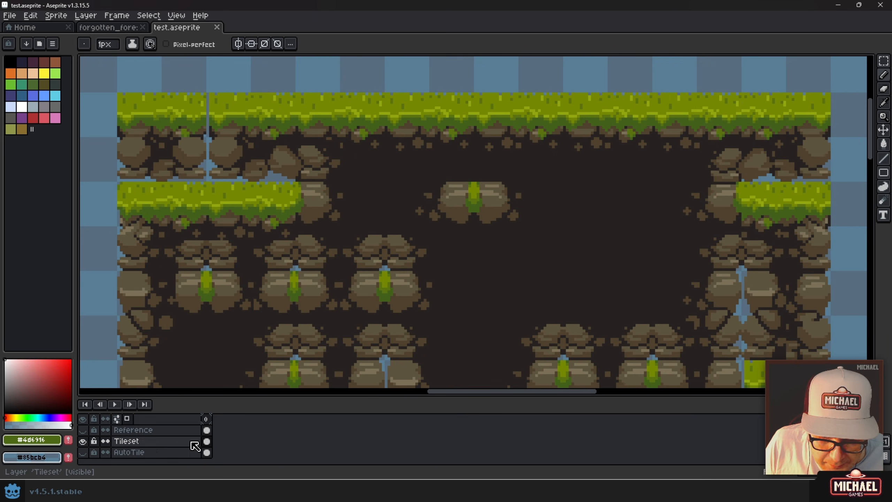
click(207, 441)
key(v)
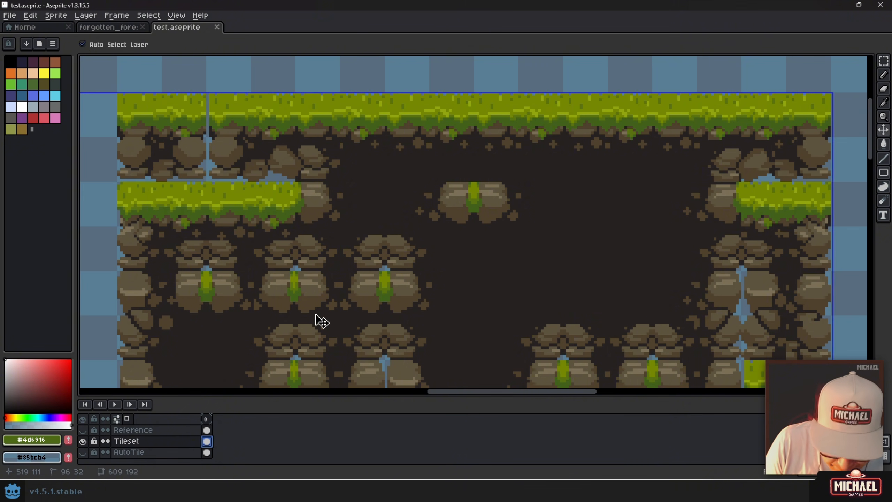
key(b)
key(m)
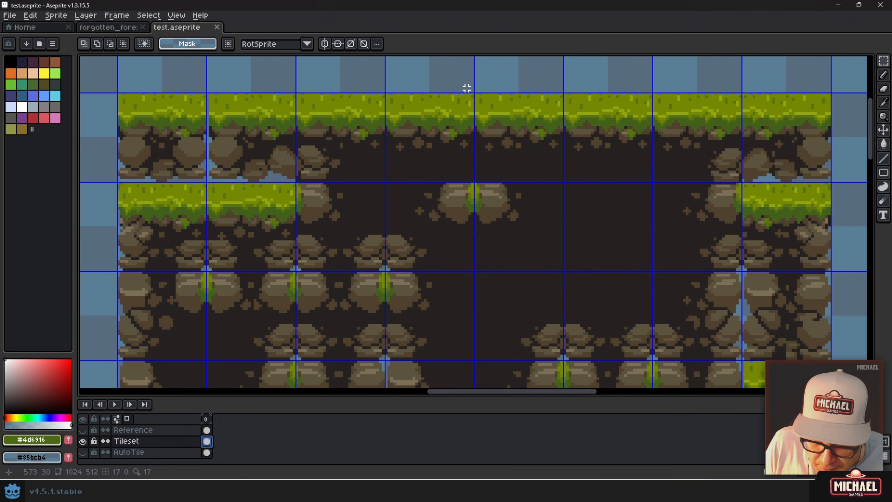
drag(453, 91, 498, 180)
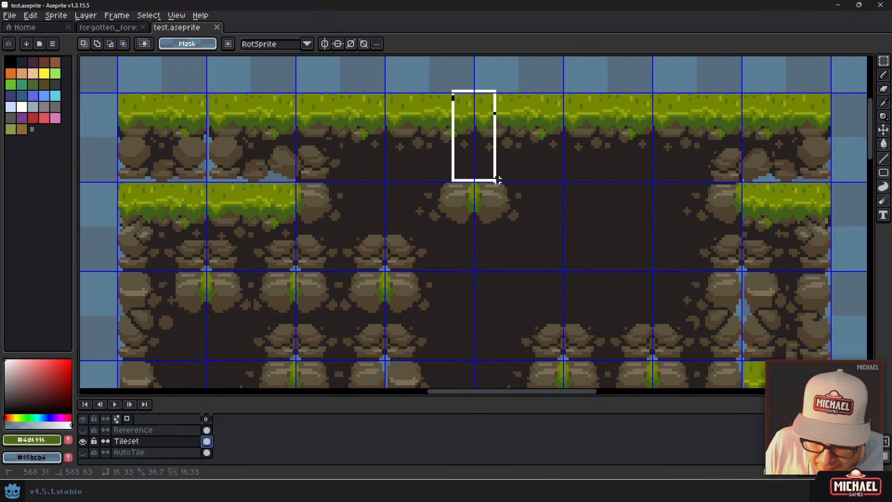
key(Delete)
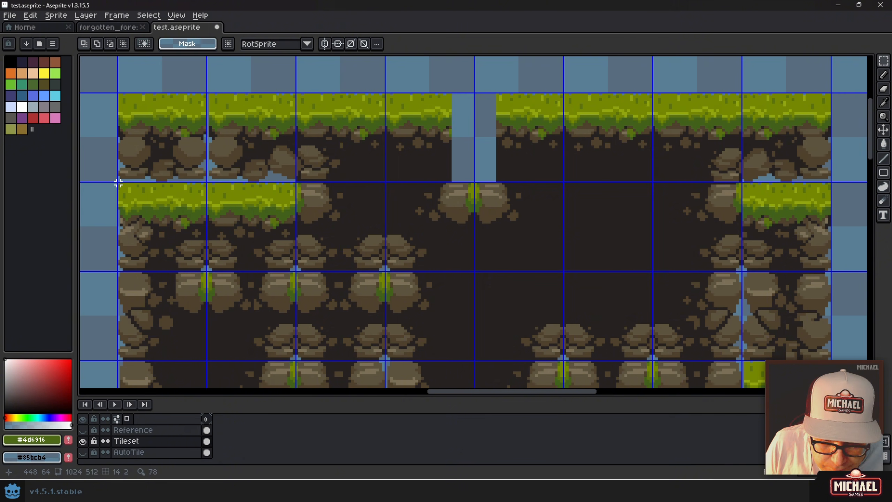
- Fill the gap's right half with a copy of the template's upper-left corner edge and its left half with the upper-right corner edge
drag(118, 182, 501, 146)
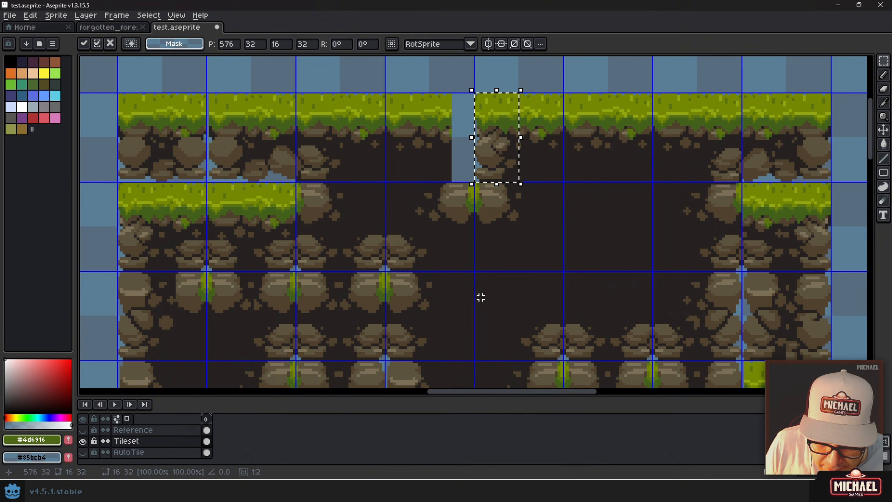
drag(480, 297, 432, 153)
drag(366, 276, 465, 322)
drag(520, 191, 495, 291)
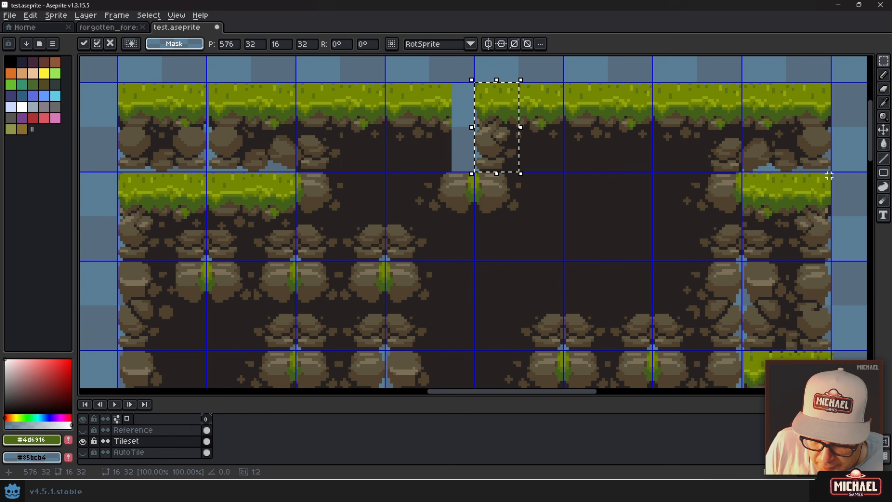
drag(830, 172, 455, 155)
key(Right)
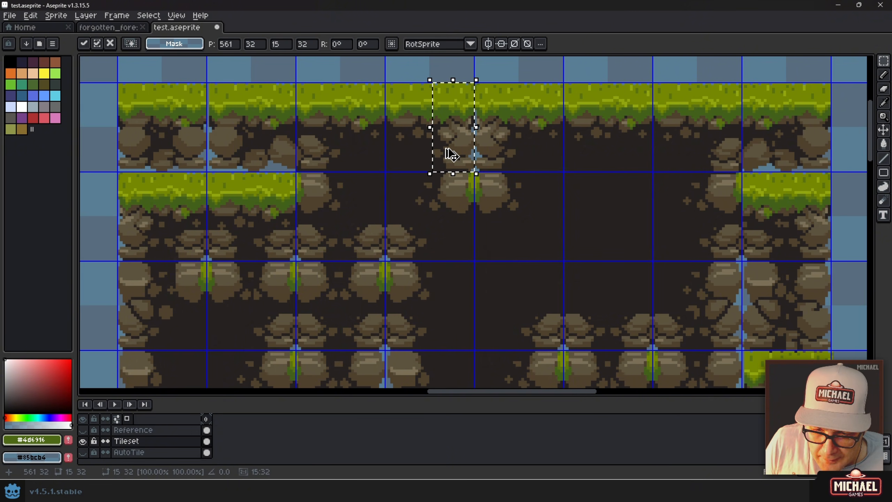
key(Return)
scroll(448, 221, down, 2)
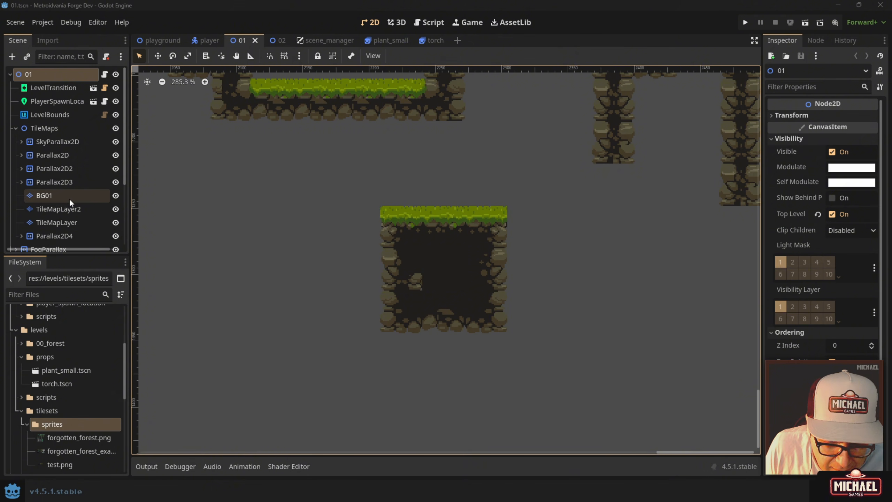
- Switch to Godot and display the Terrains paint property for the test.png tiles of the TileMapLayer's tile set
scroll(45, 131, down, 5)
click(51, 238)
drag(360, 322, 354, 229)
click(327, 466)
scroll(528, 320, up, 3)
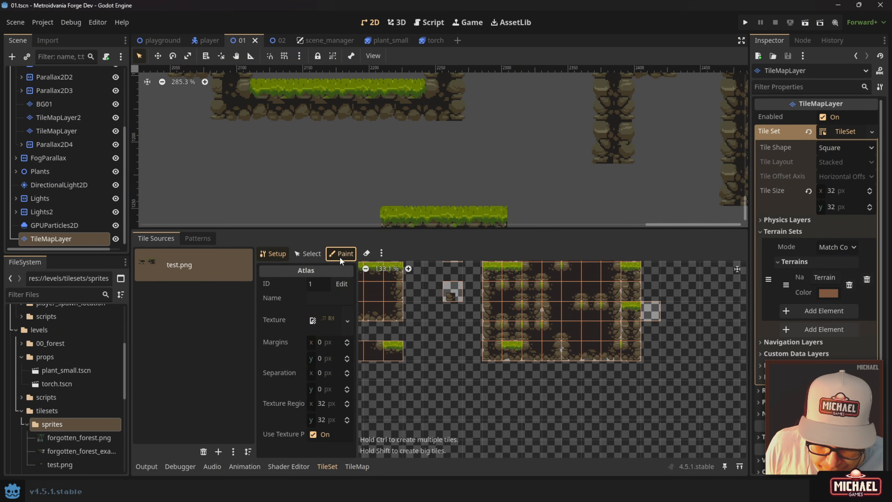
click(340, 254)
click(314, 285)
click(300, 357)
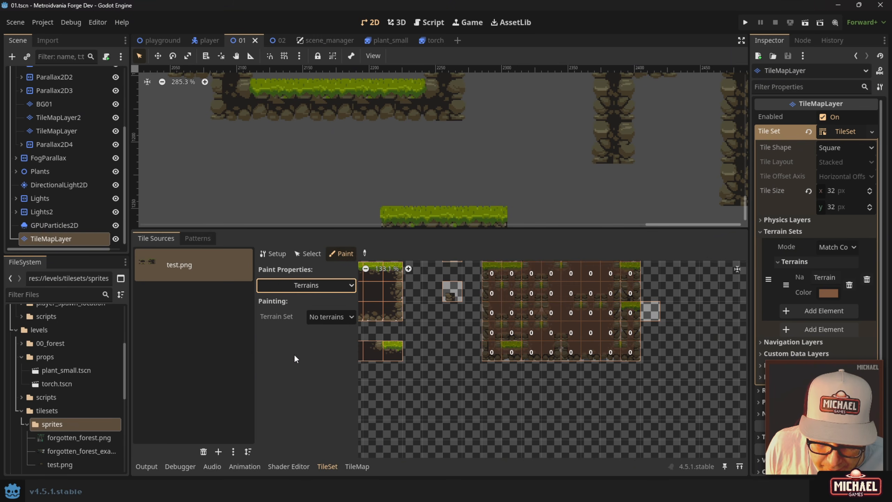
scroll(536, 334, up, 3)
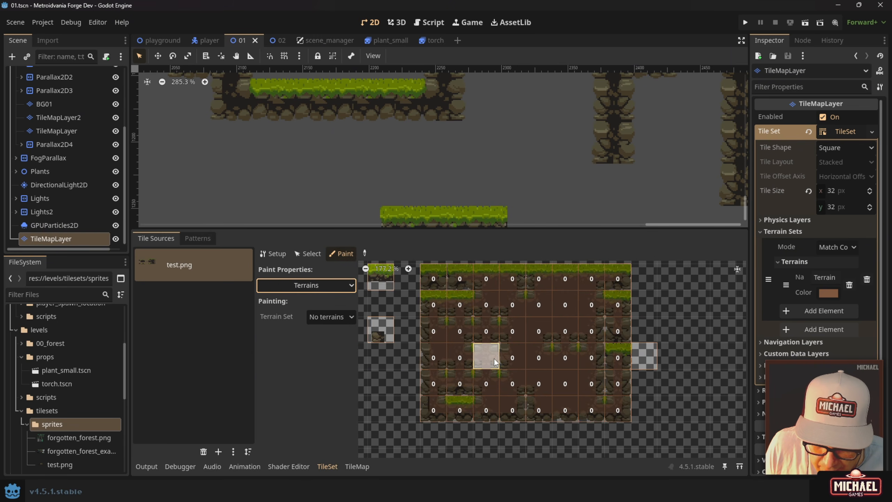
- Set the terrain's color to bright orange, hex ff6000
click(825, 295)
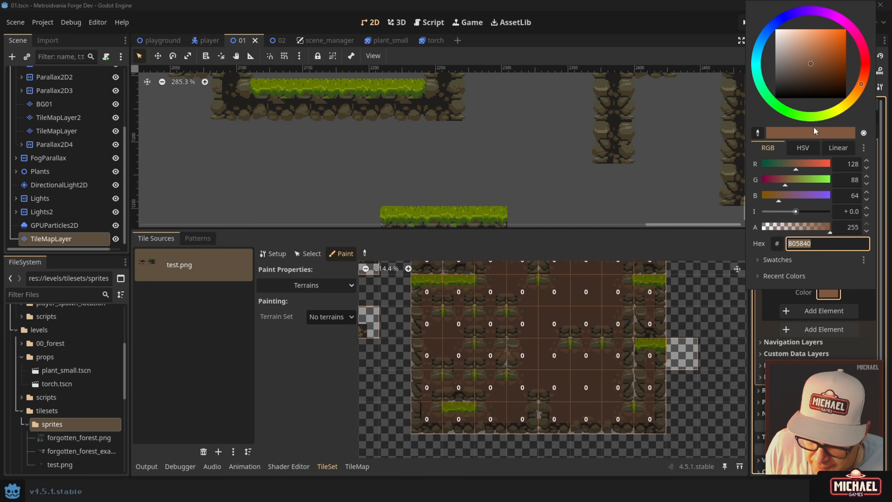
drag(842, 43, 861, 16)
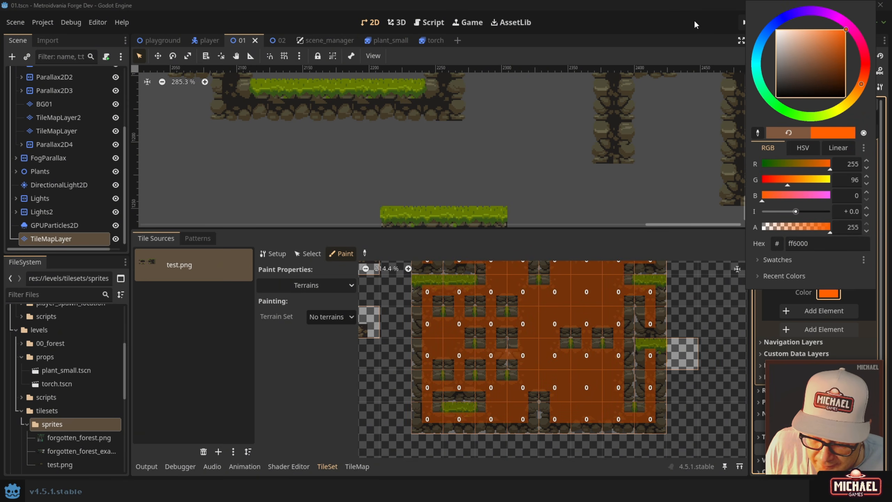
click(665, 28)
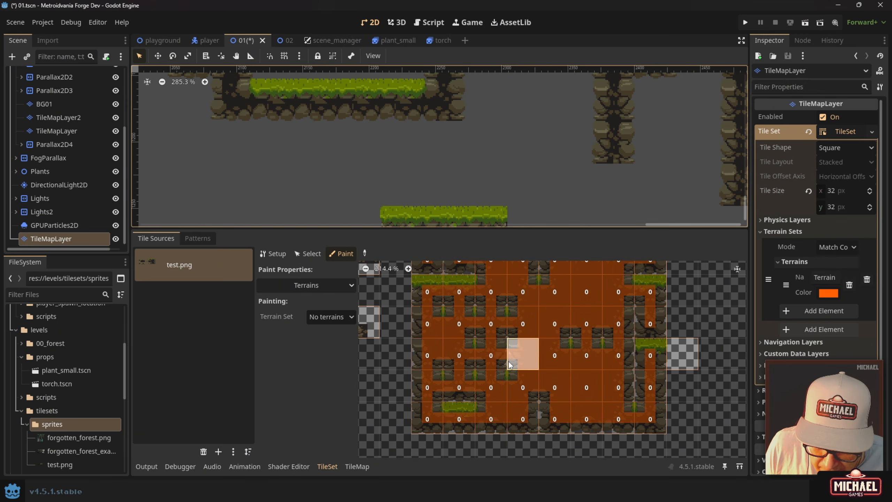
- Select Terrain Set 0 for painting and examine the orange terrain bits across the template tiles
scroll(509, 361, up, 5)
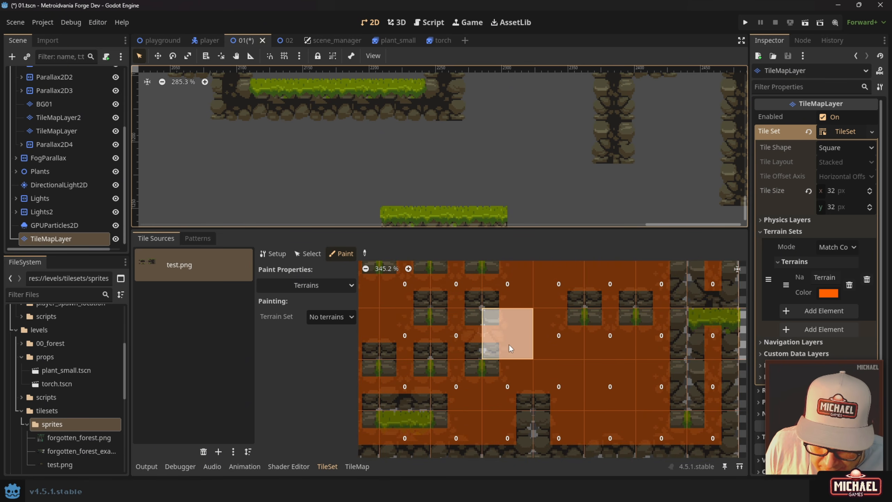
click(341, 318)
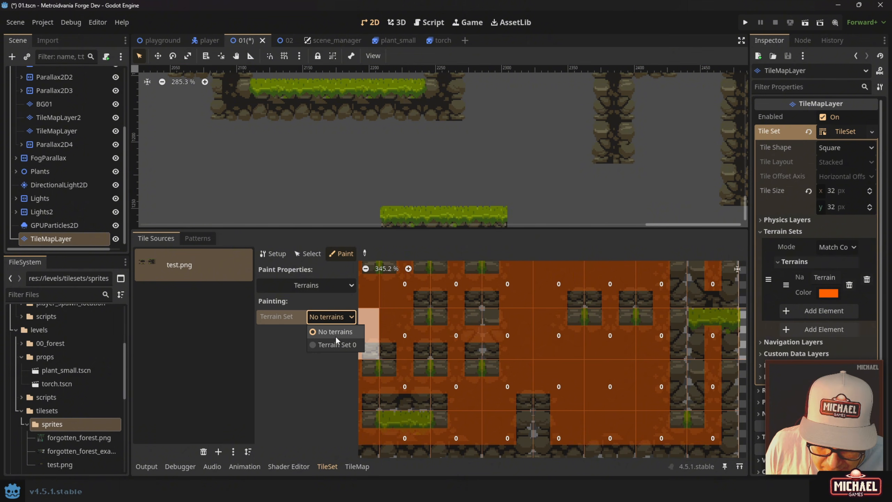
click(336, 345)
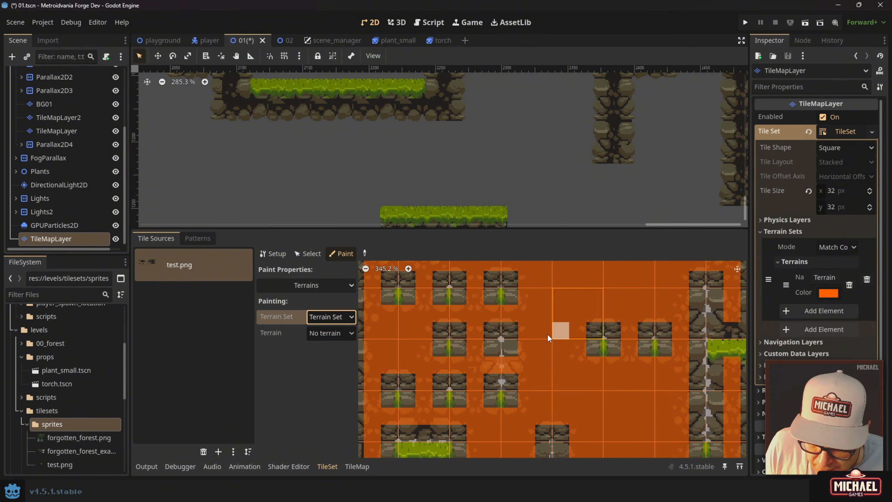
mouse_move(566, 399)
mouse_down()
mouse_move(528, 316)
mouse_move(552, 375)
mouse_move(565, 357)
mouse_up()
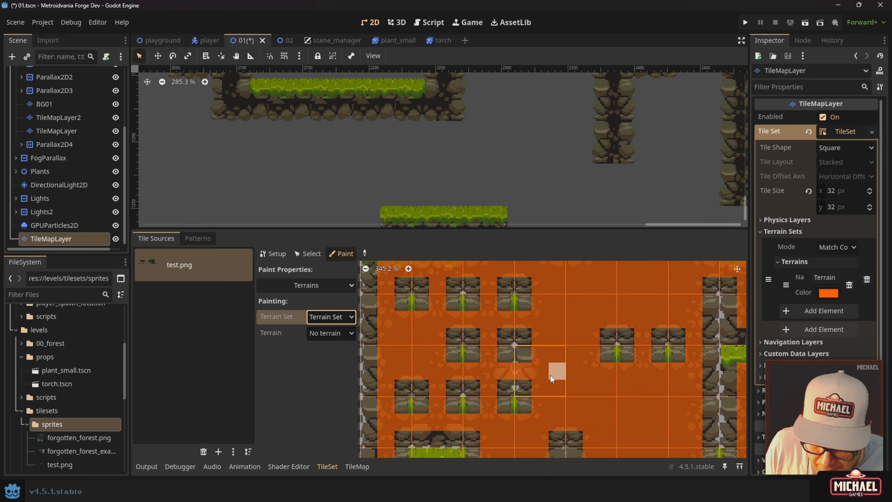
scroll(551, 375, up, 4)
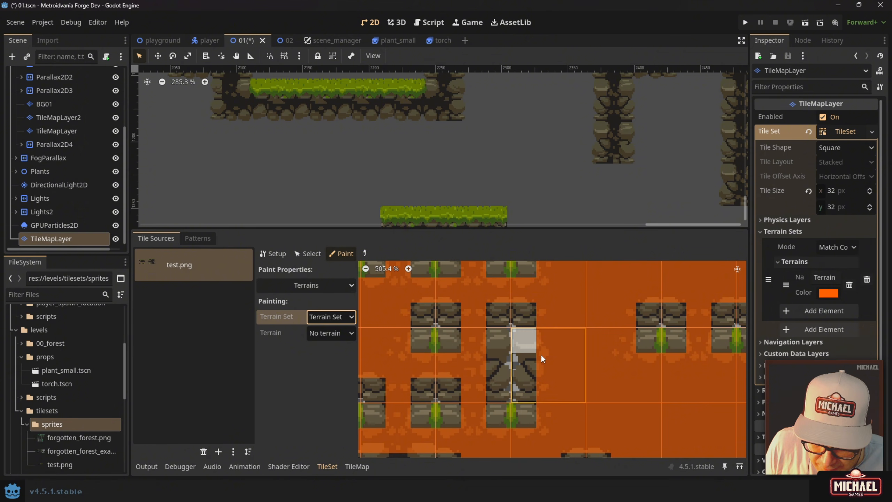
scroll(566, 362, down, 5)
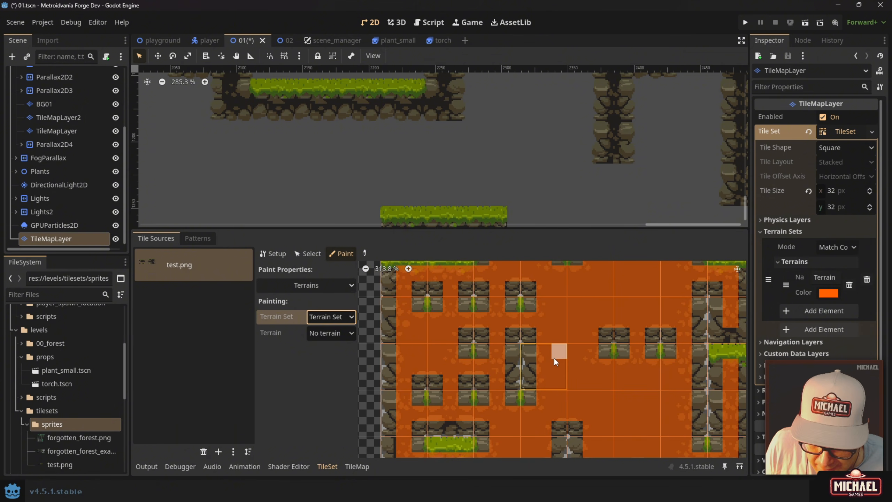
scroll(554, 357, down, 2)
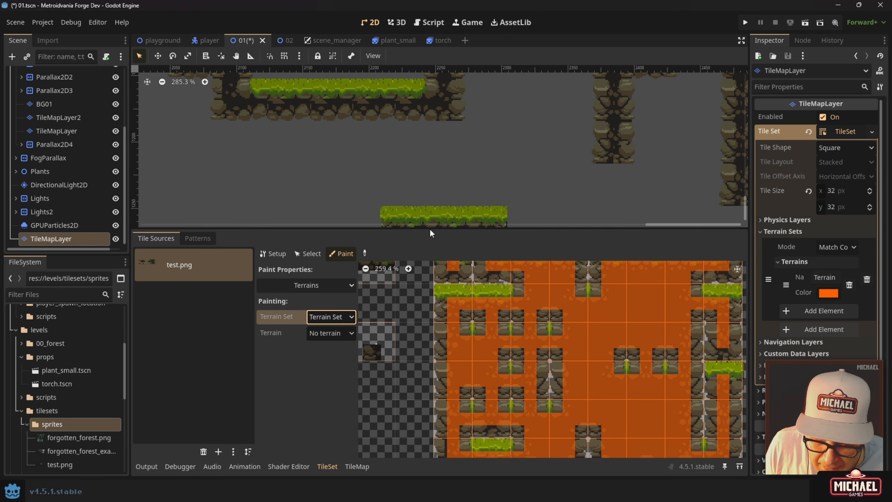
- Enlarge the level view and paint another three-by-three block with Terrain 0 to the left of the existing one
drag(430, 230, 425, 342)
drag(434, 245, 430, 188)
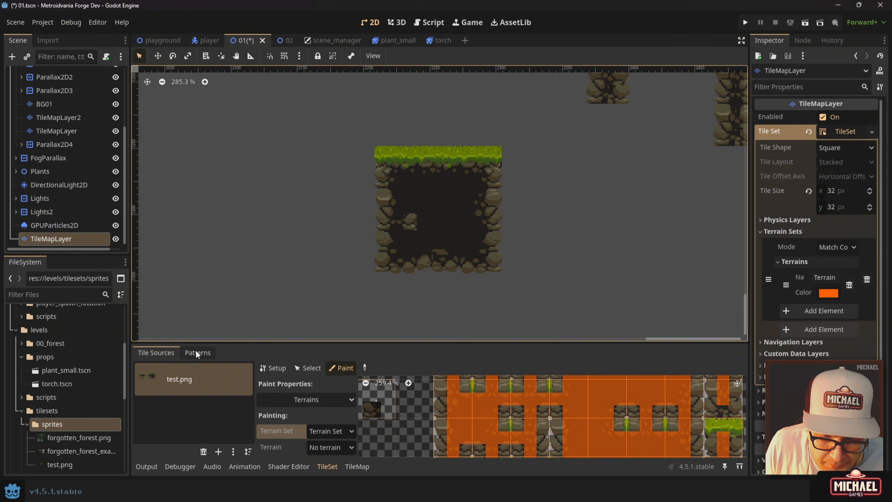
click(358, 471)
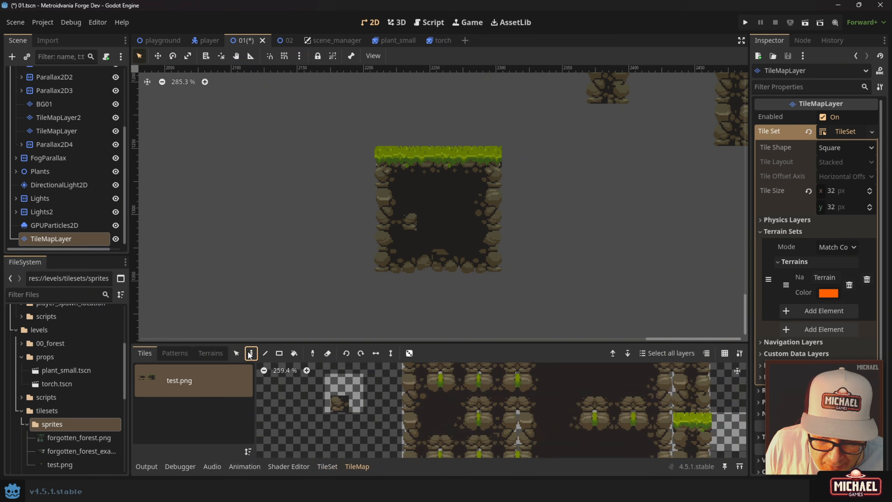
click(210, 353)
click(180, 393)
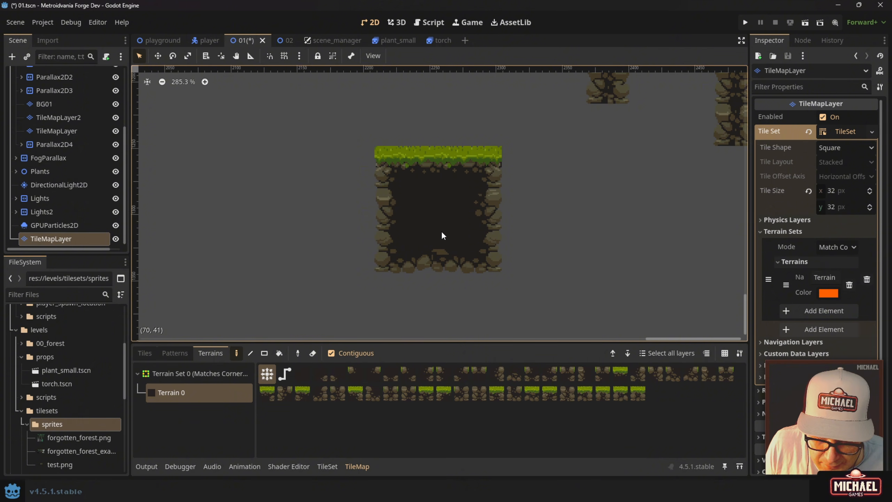
mouse_move(230, 181)
mouse_down()
mouse_move(259, 259)
mouse_move(263, 191)
mouse_move(244, 176)
mouse_move(226, 184)
mouse_up()
mouse_move(225, 187)
mouse_down()
mouse_move(398, 164)
mouse_move(341, 163)
mouse_move(374, 148)
mouse_move(356, 193)
mouse_move(372, 221)
mouse_up()
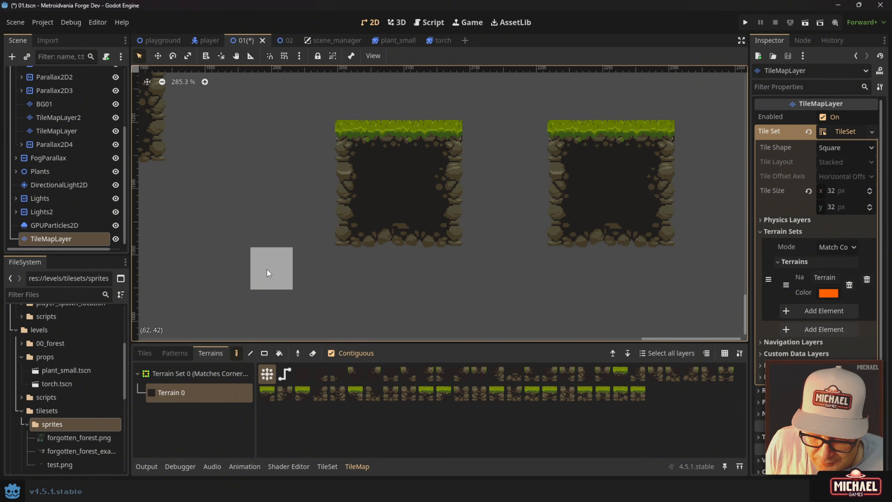
- Paint a platform descending in two steps to the right with Terrain 0 below the two blocks, and save the scene
scroll(316, 275, down, 3)
mouse_move(368, 276)
mouse_down()
mouse_move(360, 293)
mouse_move(354, 268)
mouse_move(421, 262)
mouse_up()
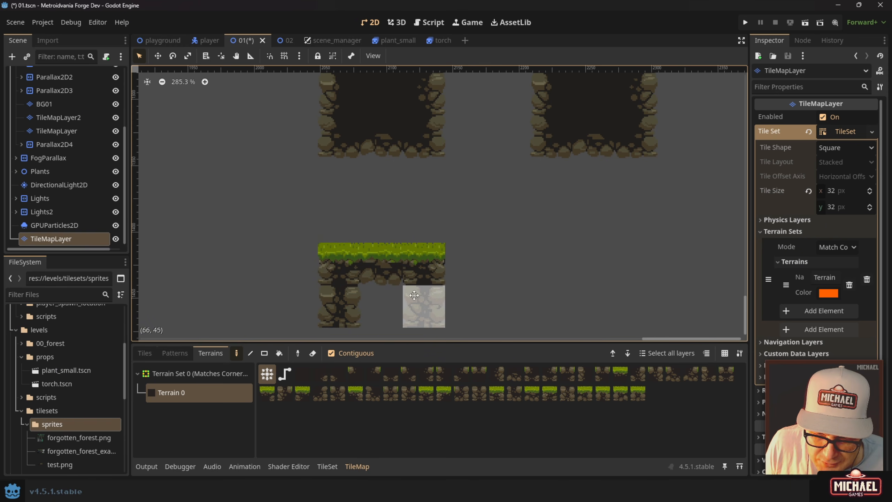
click(391, 222)
mouse_move(414, 295)
mouse_down()
mouse_move(419, 209)
mouse_move(389, 227)
mouse_move(449, 219)
mouse_move(528, 225)
mouse_move(537, 272)
mouse_move(532, 217)
mouse_move(543, 237)
mouse_up()
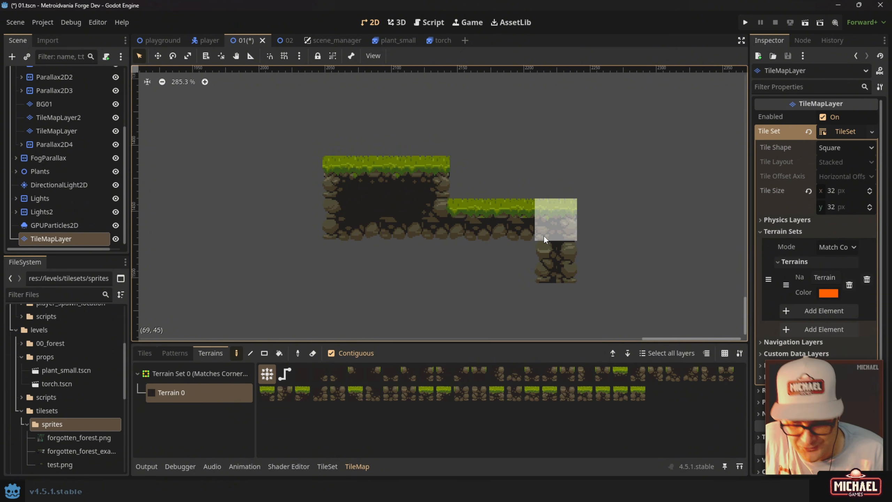
mouse_move(548, 235)
mouse_down()
mouse_move(561, 262)
mouse_move(640, 259)
mouse_up()
scroll(579, 209, down, 2)
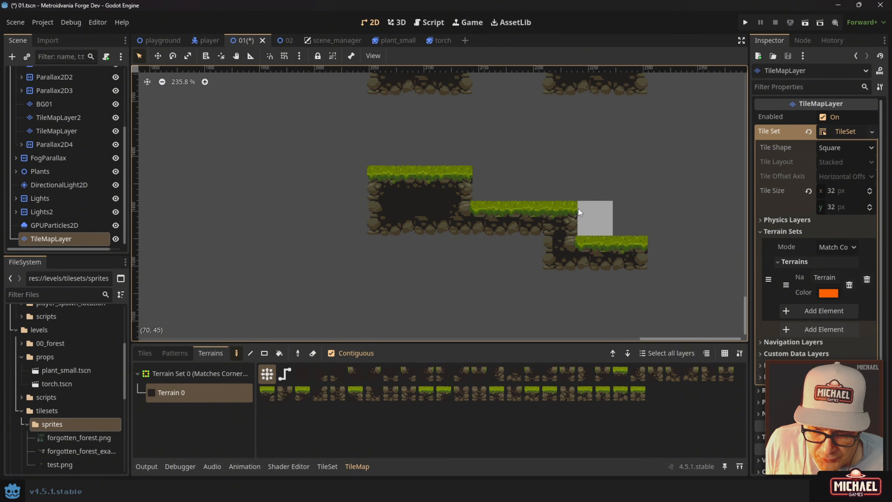
drag(579, 211, 491, 241)
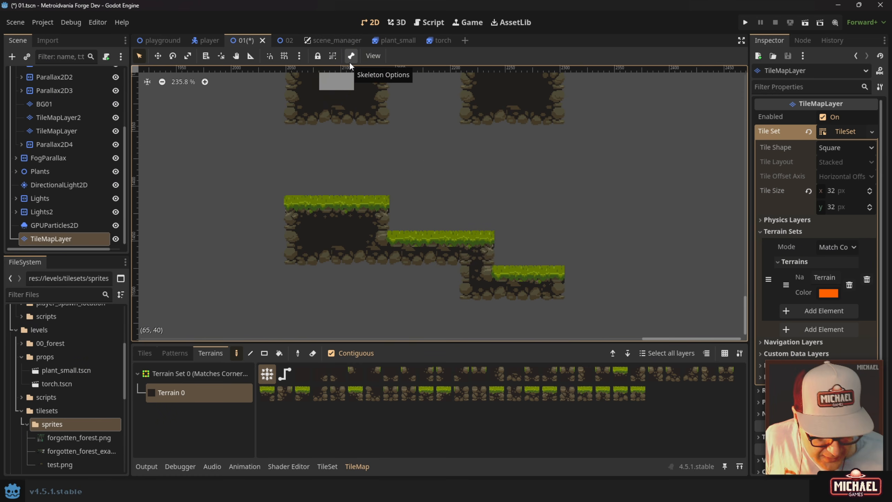
key(ctrl+s)
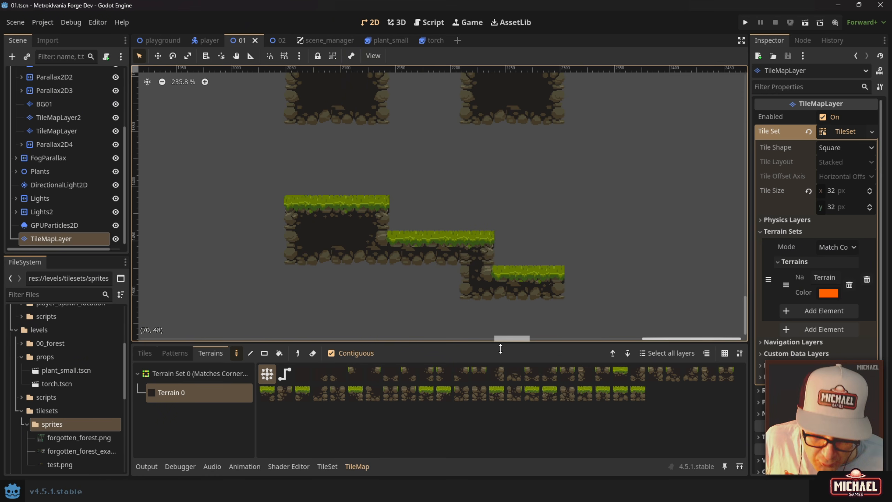
- Switch to Aseprite and bring up the forgotten_forest_example_tileset sprite
key(alt+Tab)
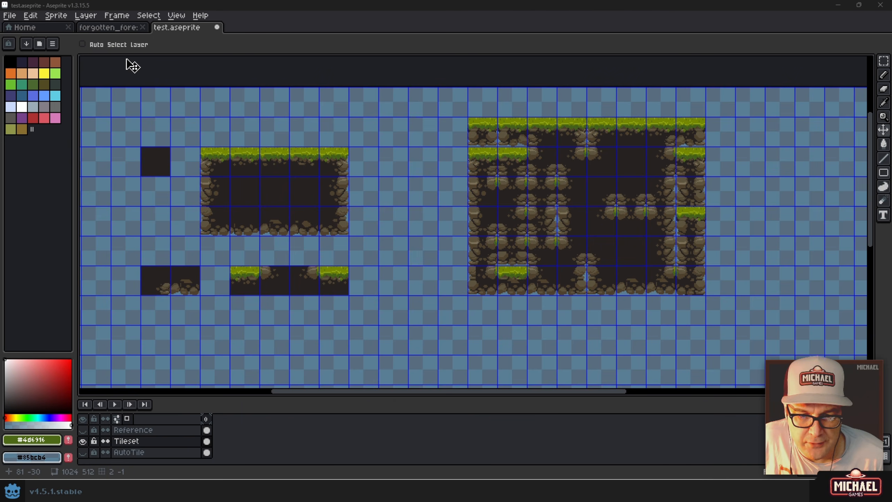
click(117, 30)
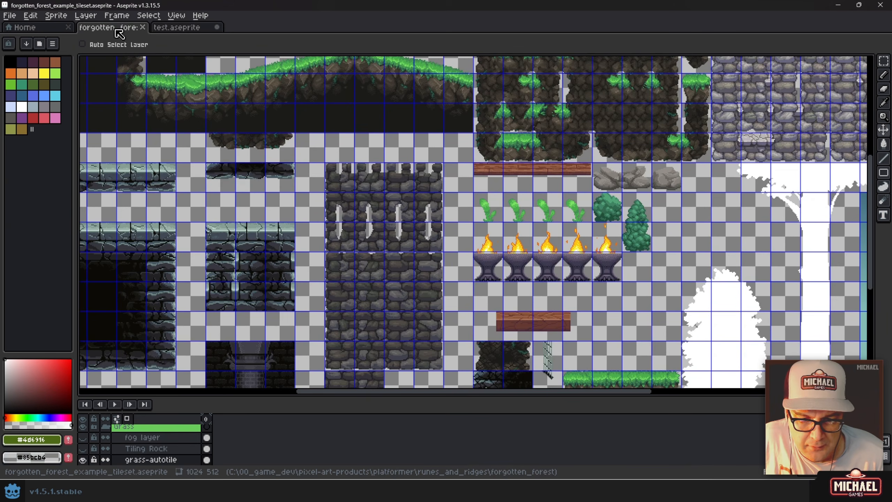
- Examine the example tileset's grass terrain, slope and dark stone wall tiles
scroll(233, 152, down, 3)
scroll(325, 189, up, 5)
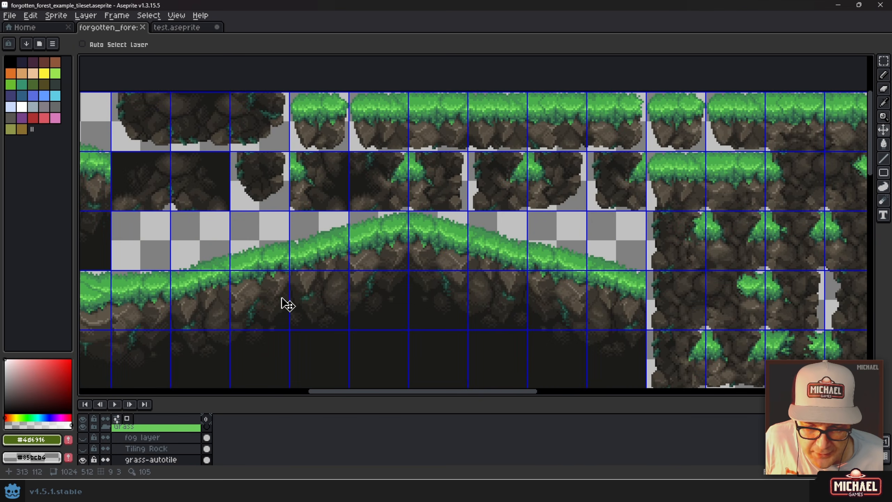
scroll(323, 309, up, 1)
scroll(343, 275, down, 5)
scroll(319, 269, up, 3)
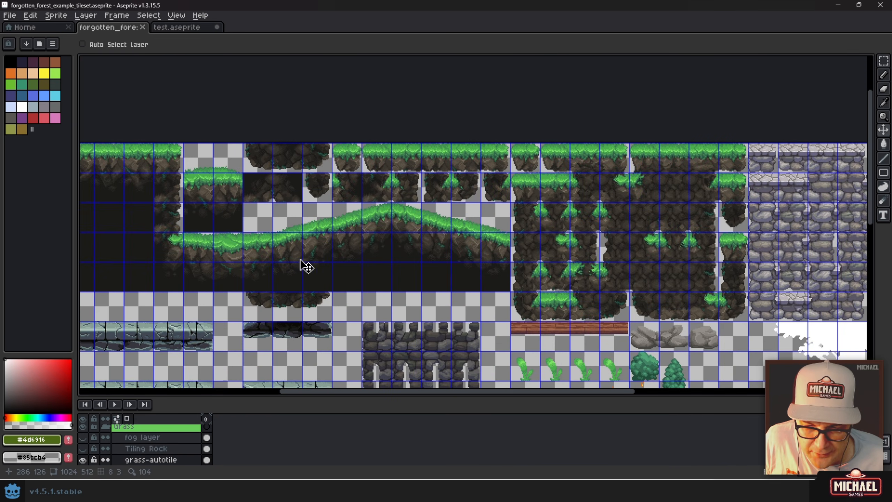
drag(347, 280, 449, 197)
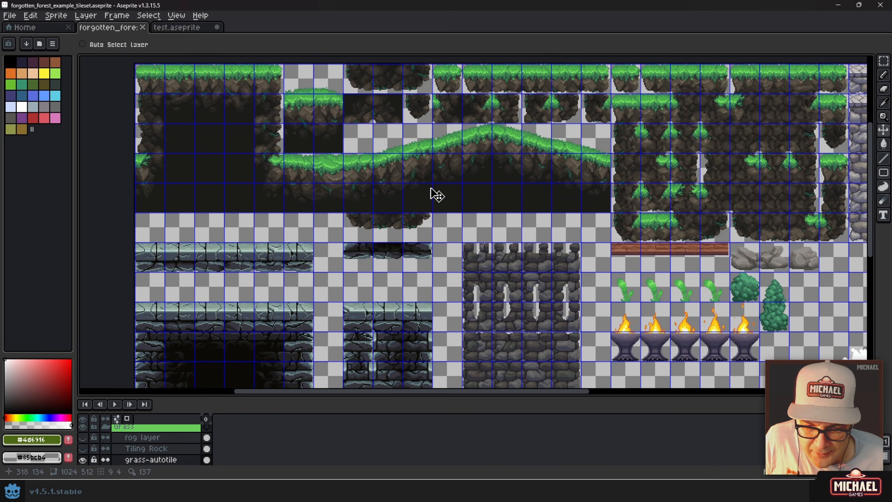
drag(420, 243, 428, 135)
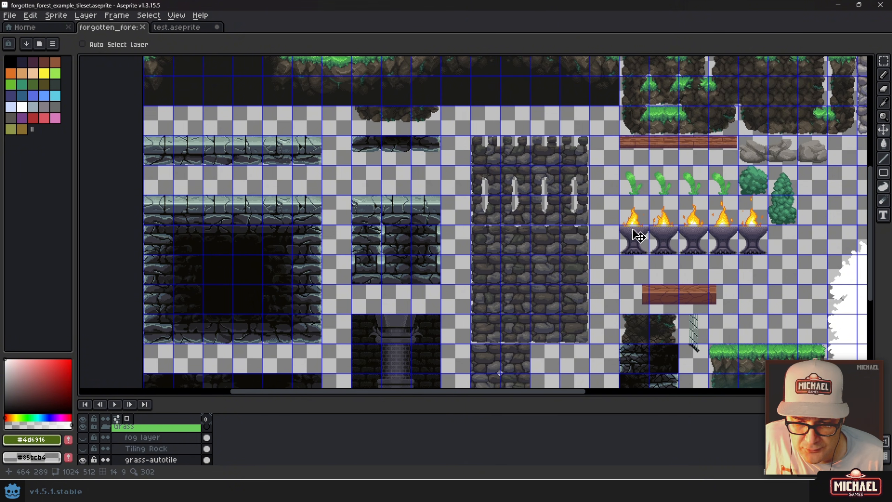
drag(605, 275, 400, 208)
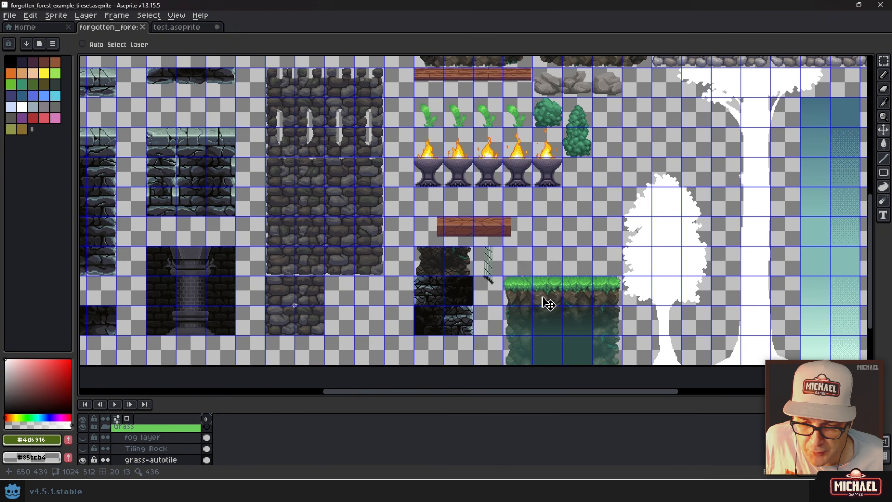
- Examine the example tileset's props, white tree silhouettes, water gradient and grey stone autotile
drag(565, 305, 441, 213)
scroll(440, 214, up, 2)
scroll(440, 213, up, 1)
scroll(399, 159, down, 4)
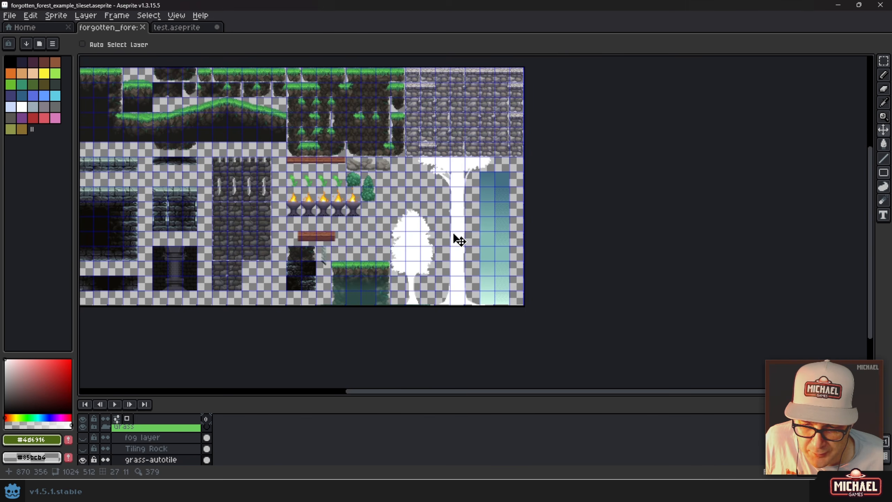
scroll(457, 237, up, 2)
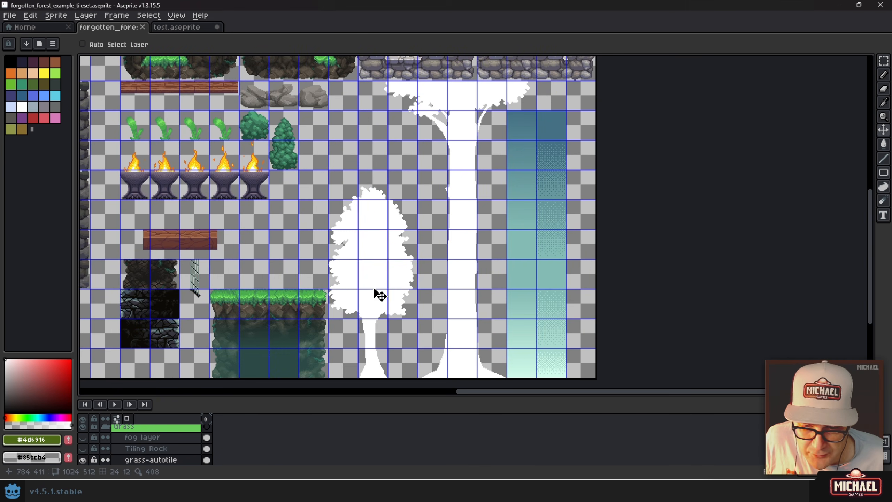
drag(457, 122, 544, 144)
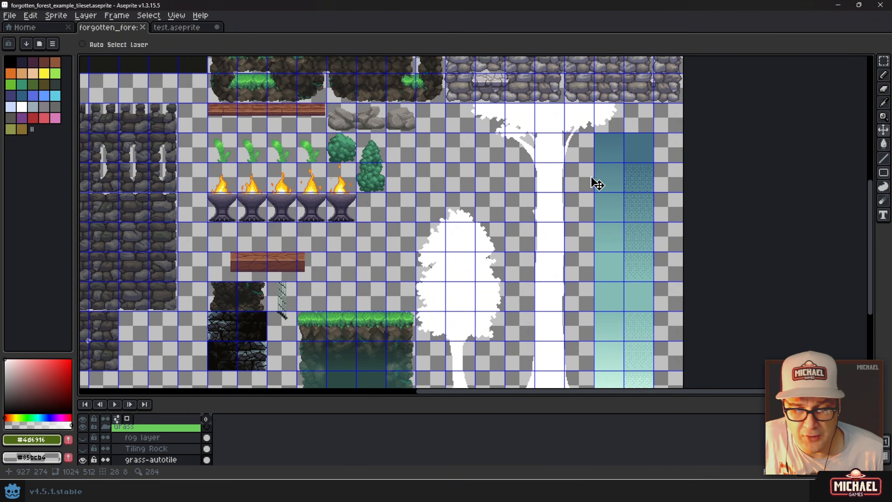
drag(456, 118, 542, 239)
drag(462, 175, 533, 189)
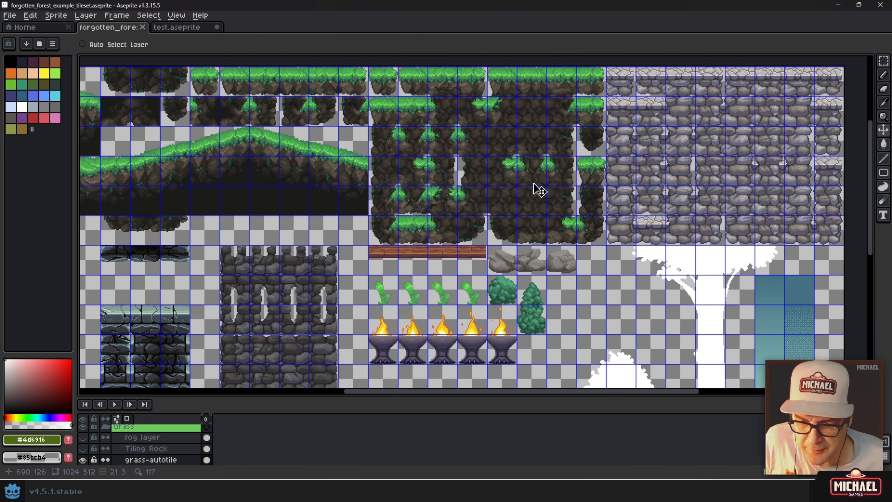
- Compare the layout of test.aseprite with the example tileset, and examine the example's plants, torches and overall arrangement
click(172, 28)
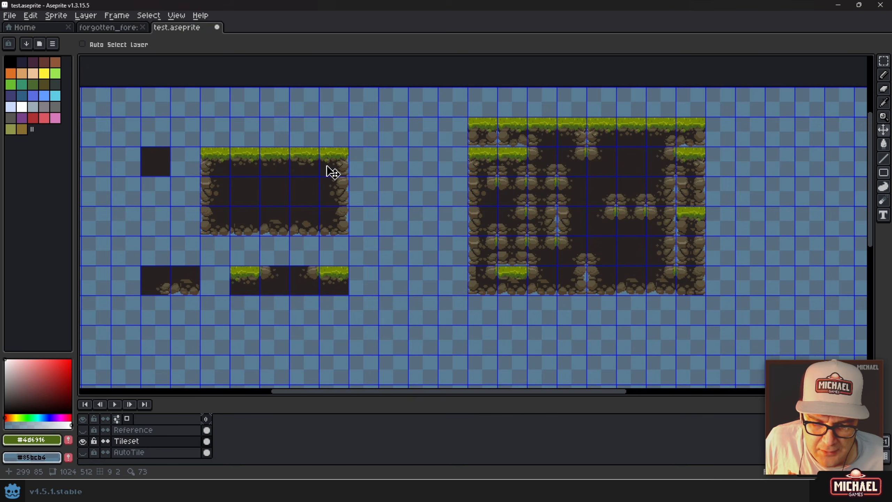
drag(320, 181, 359, 177)
click(118, 28)
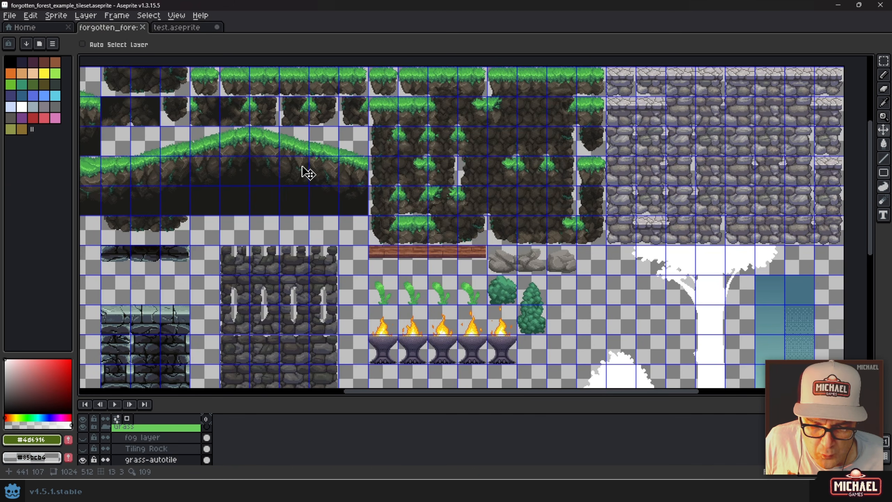
scroll(309, 183, down, 3)
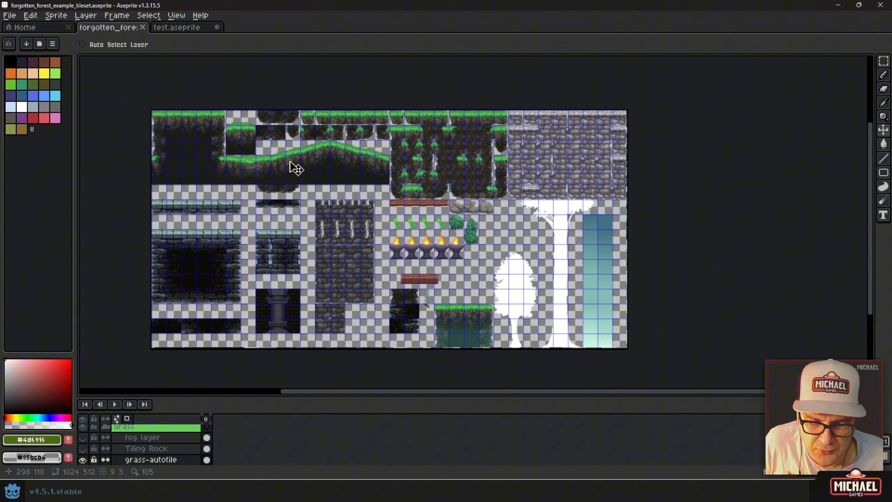
scroll(225, 167, up, 2)
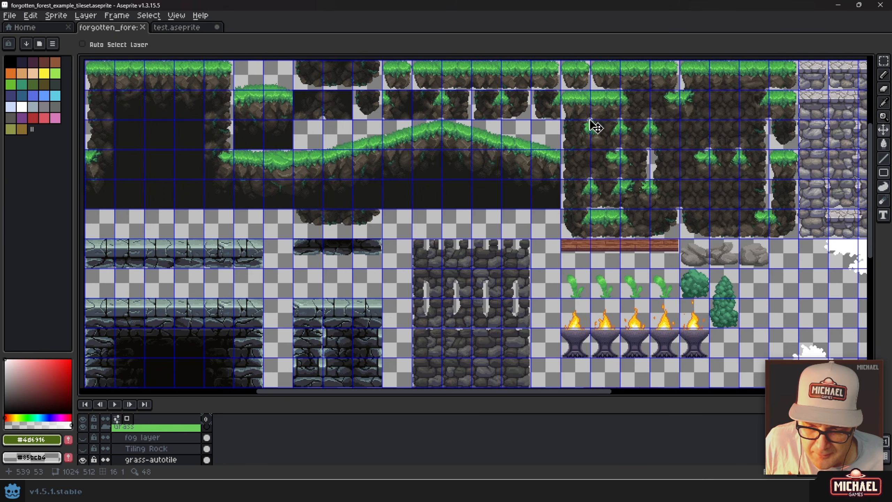
scroll(589, 123, down, 4)
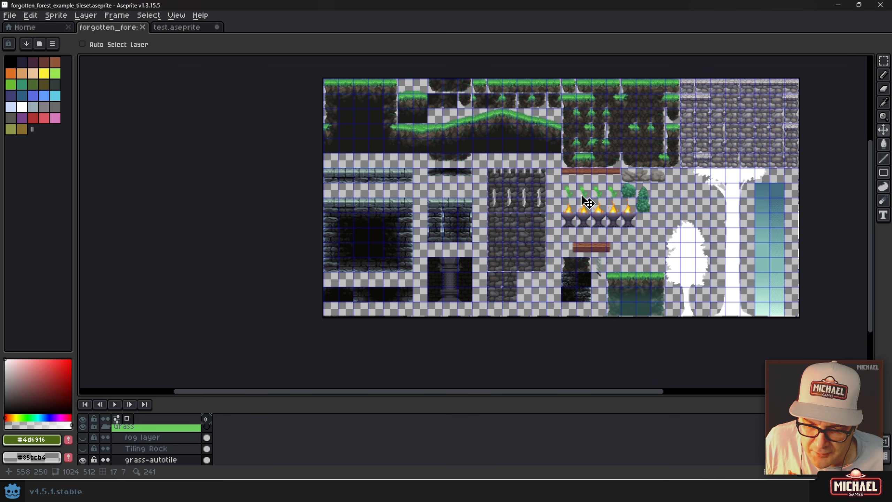
scroll(583, 199, up, 3)
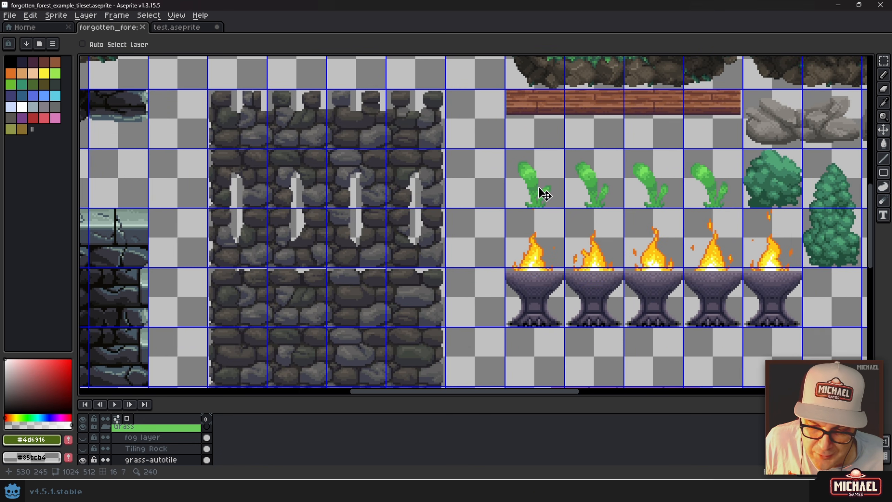
scroll(590, 265, down, 2)
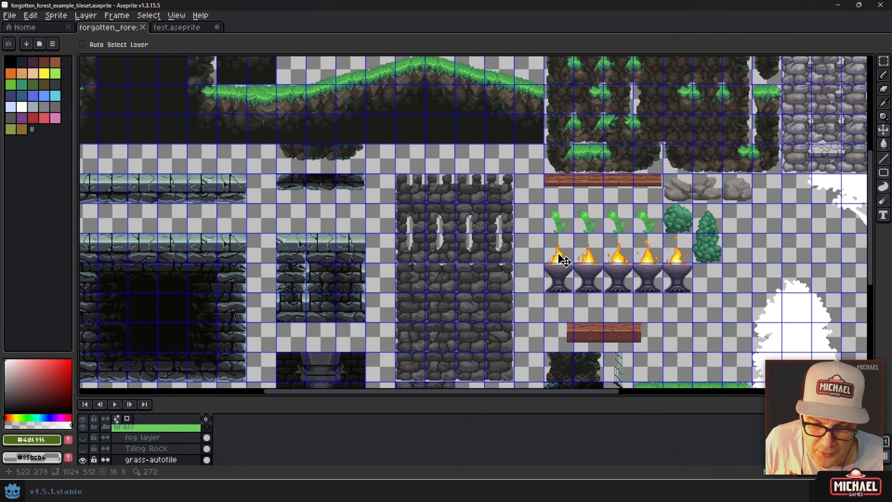
scroll(520, 248, down, 2)
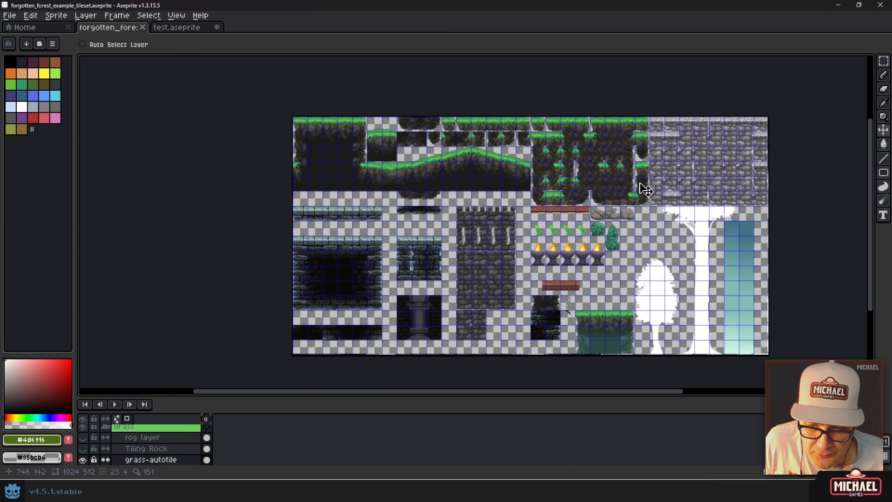
drag(399, 178, 311, 171)
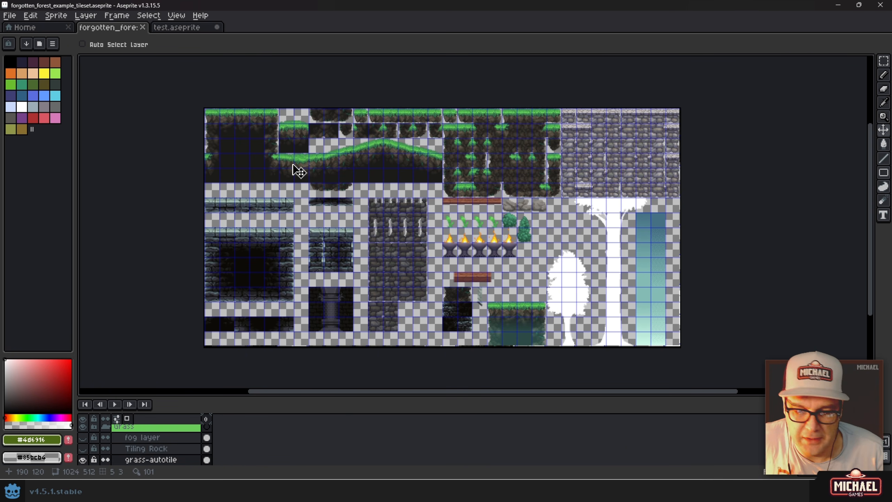
- In test.aseprite, select the base tiles beside the autotile block on the Tileset layer and move the selection to position 24, 27
click(190, 28)
scroll(317, 201, down, 1)
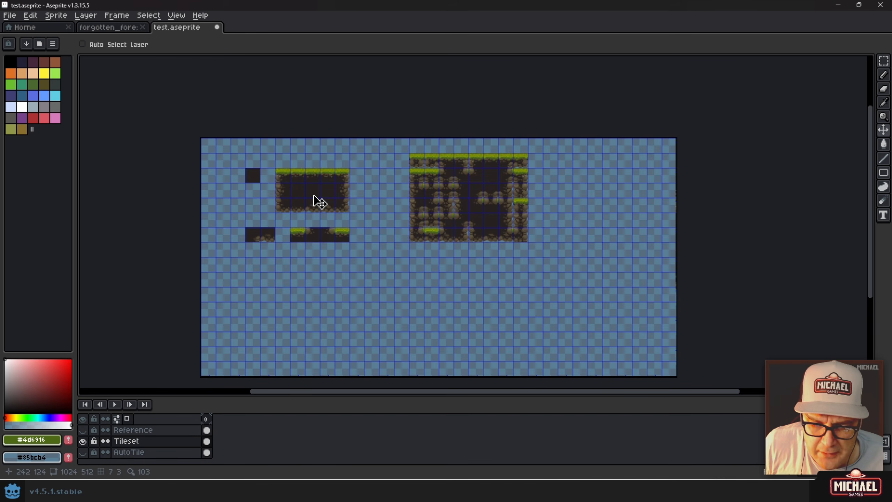
scroll(318, 201, up, 1)
drag(336, 195, 390, 194)
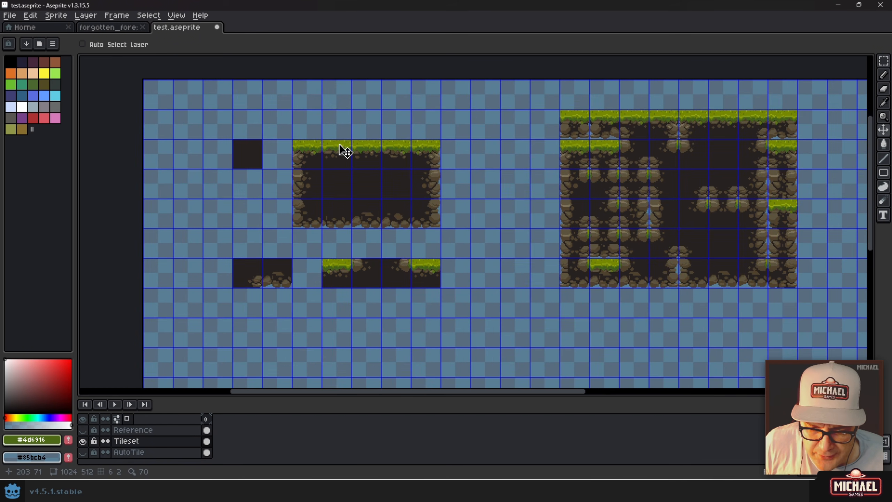
click(207, 442)
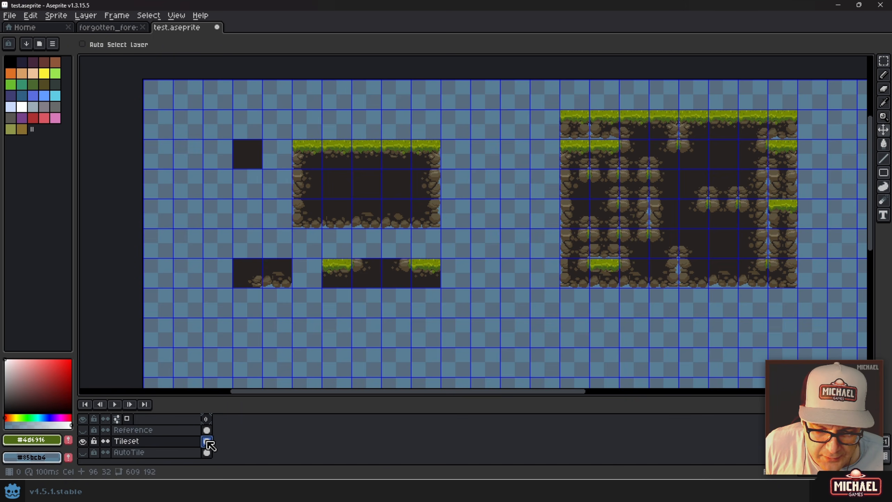
key(m)
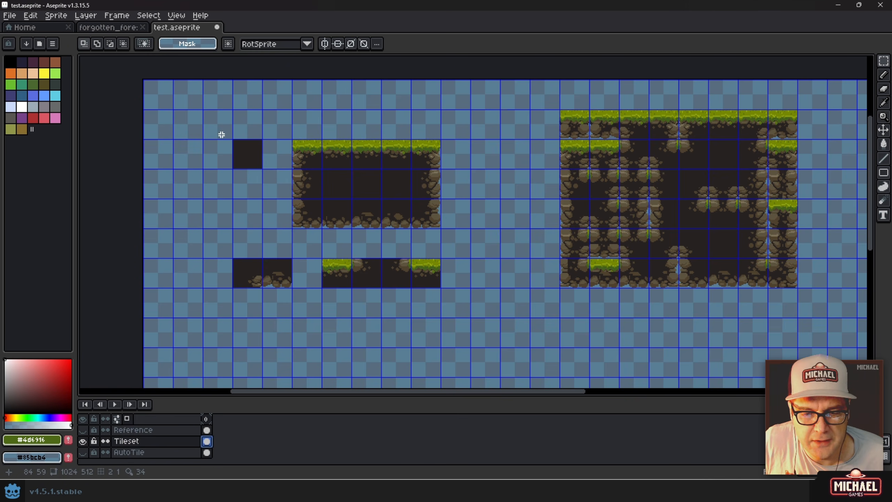
drag(225, 134, 481, 328)
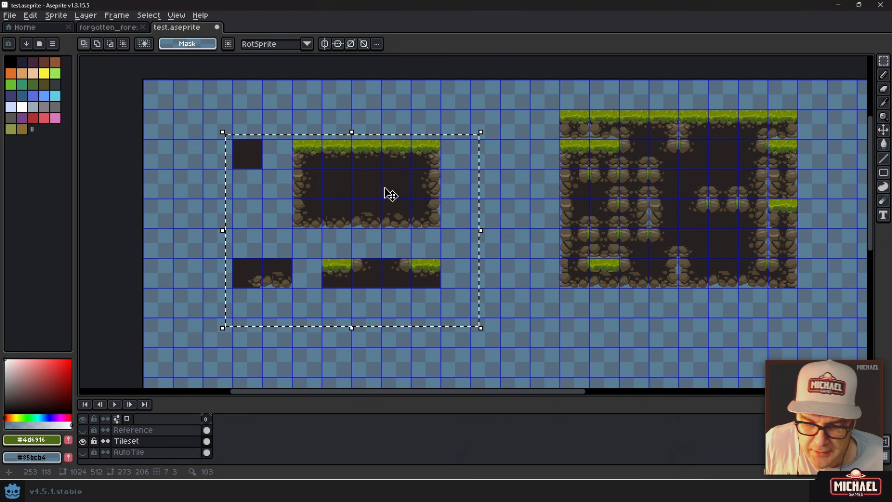
drag(422, 185, 384, 137)
scroll(277, 140, up, 2)
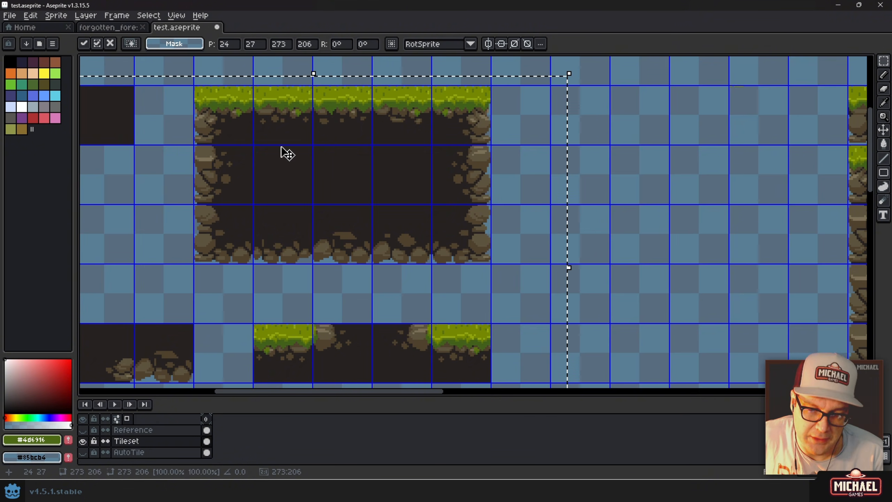
scroll(402, 159, down, 1)
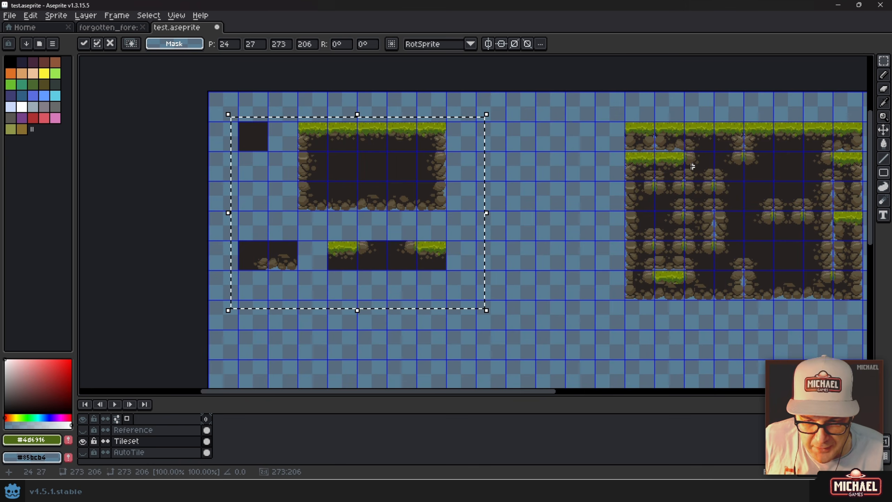
- Select the whole autotile block with a 360 × 255 px marquee and move it to 272, 25, closer to the base tiles
drag(713, 180, 619, 190)
drag(516, 124, 855, 359)
drag(725, 276, 579, 273)
key(Caps_Lock)
key(Caps_Lock)
scroll(466, 159, up, 2)
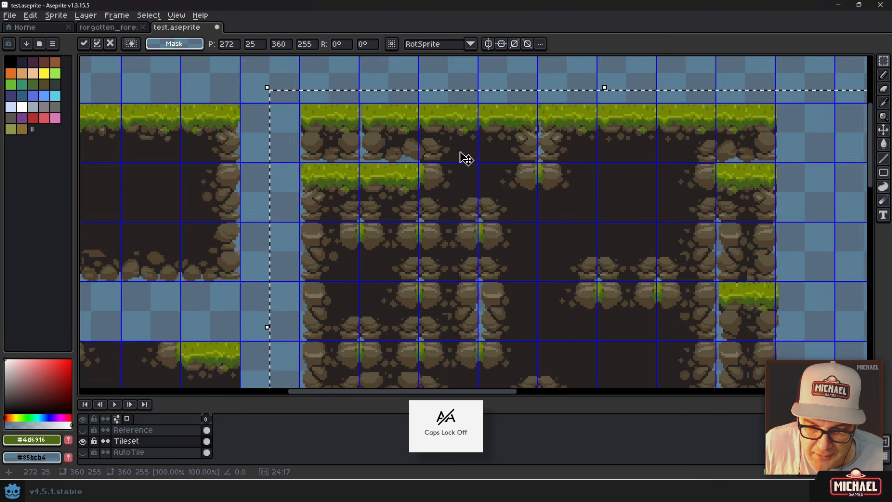
- Shift the selected autotile block to 271, 25 so it lines up with the grid, and deselect it
scroll(460, 153, up, 4)
drag(327, 133, 487, 211)
drag(424, 180, 418, 180)
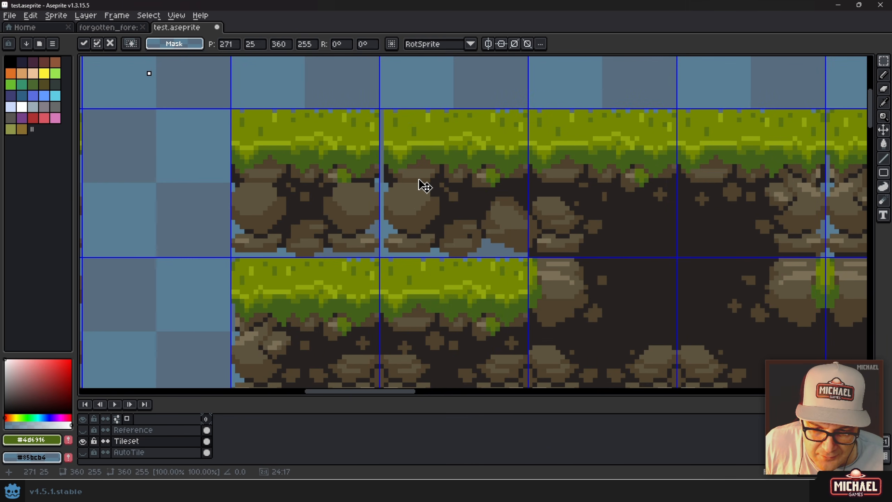
scroll(421, 183, down, 5)
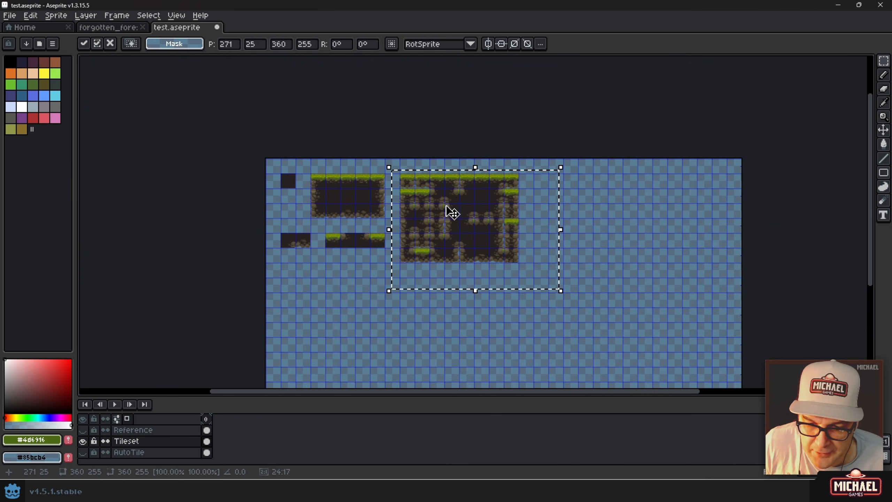
scroll(450, 211, up, 1)
click(329, 159)
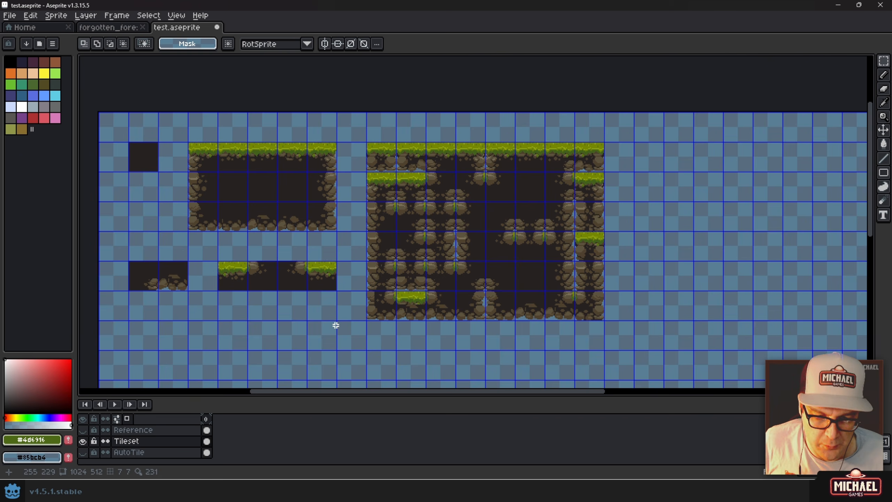
- Save test.aseprite and look over the rearranged base tiles and autotile block
drag(322, 232, 353, 209)
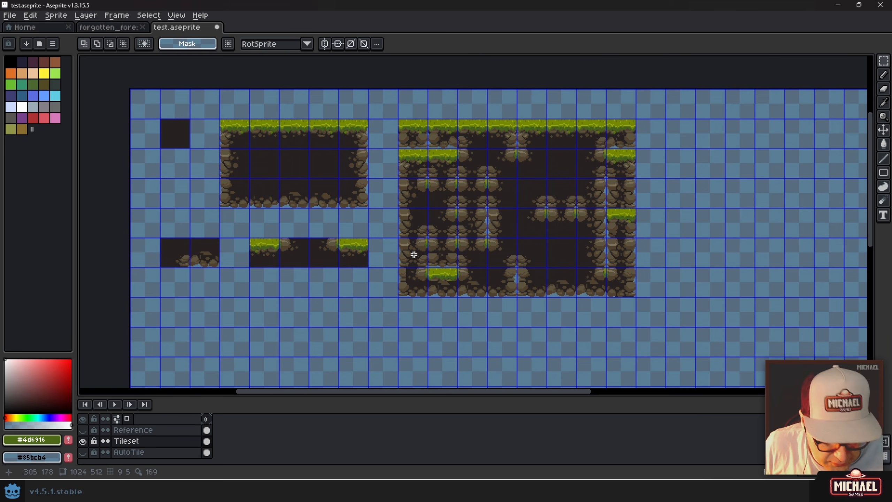
drag(413, 254, 370, 229)
scroll(379, 227, down, 2)
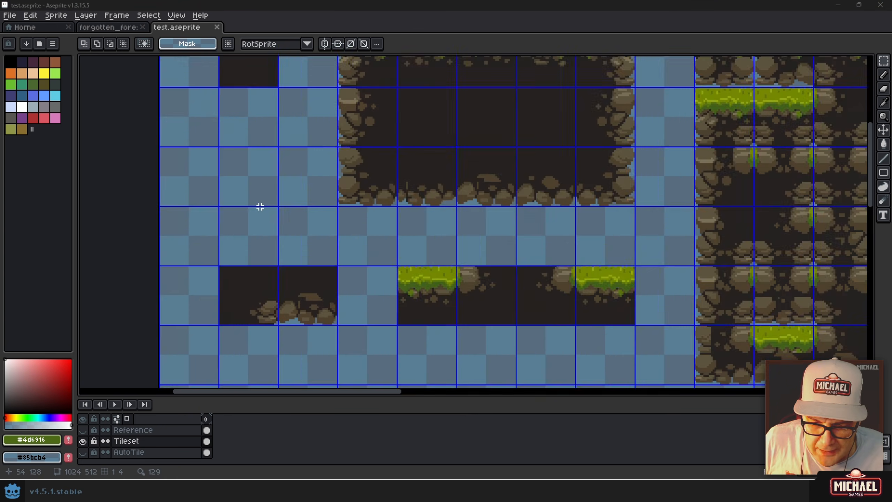
scroll(259, 206, up, 2)
drag(517, 168, 432, 280)
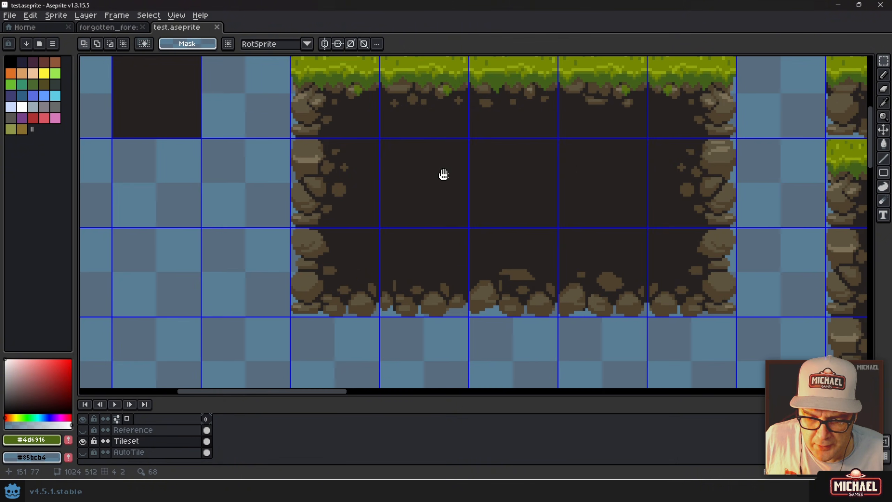
drag(442, 176, 356, 288)
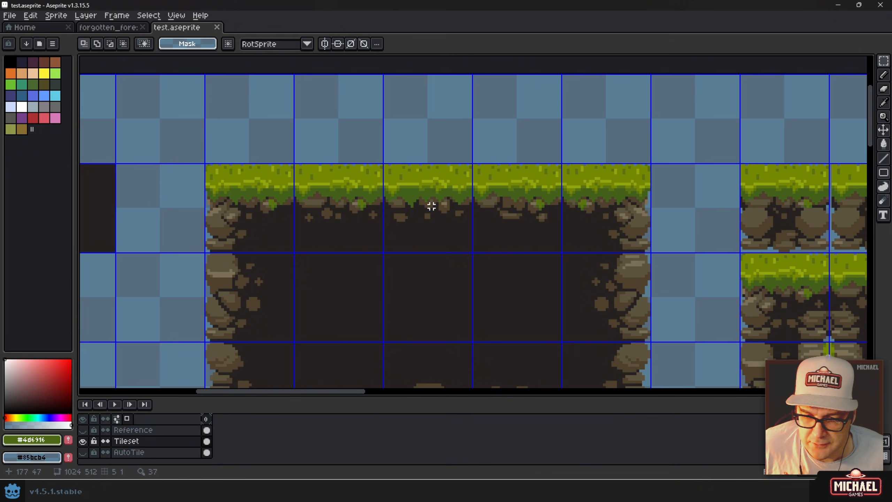
scroll(400, 211, down, 2)
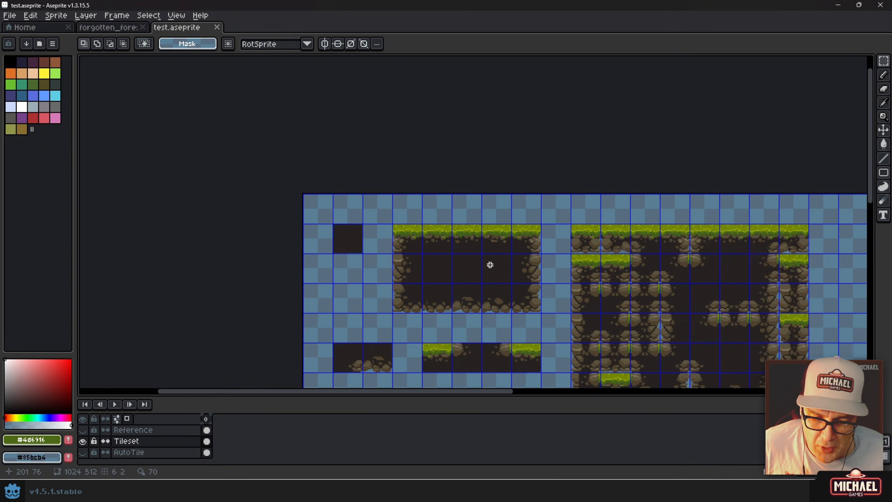
drag(490, 265, 239, 158)
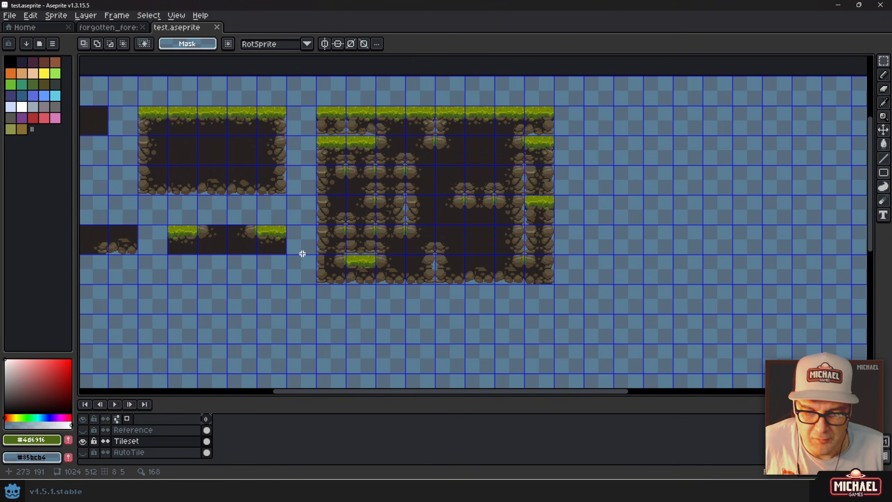
scroll(300, 259, up, 6)
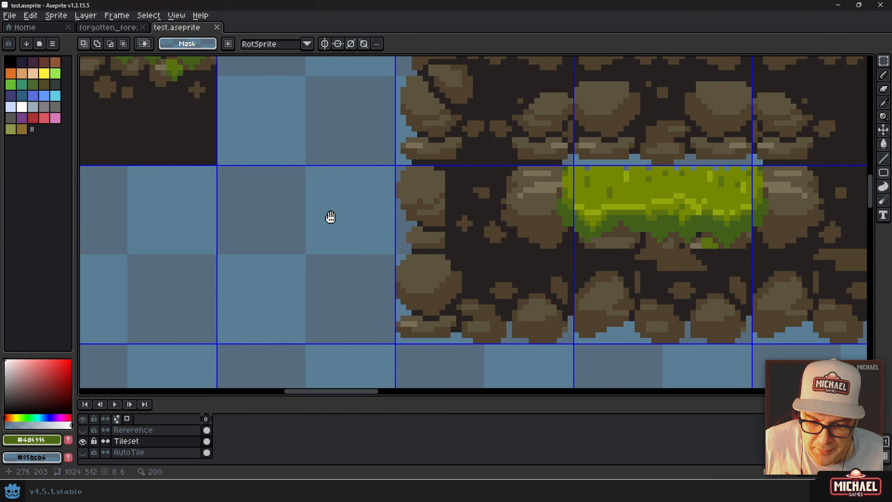
drag(330, 216, 345, 136)
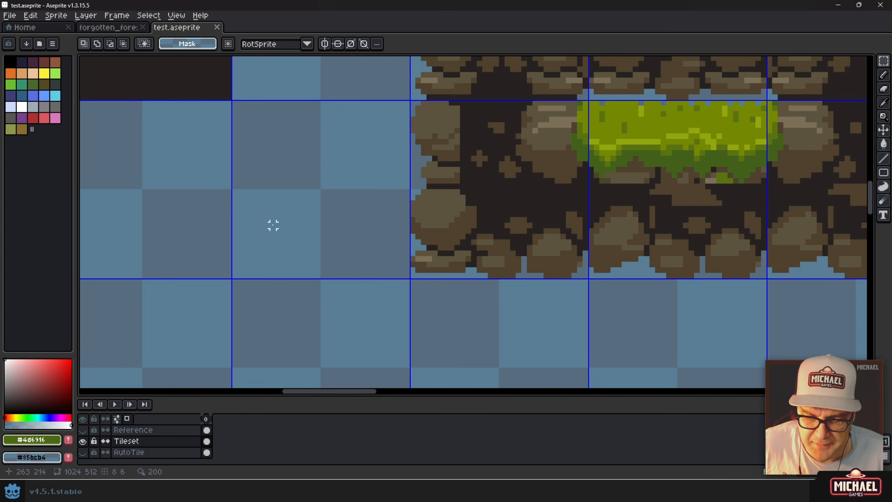
scroll(273, 225, down, 3)
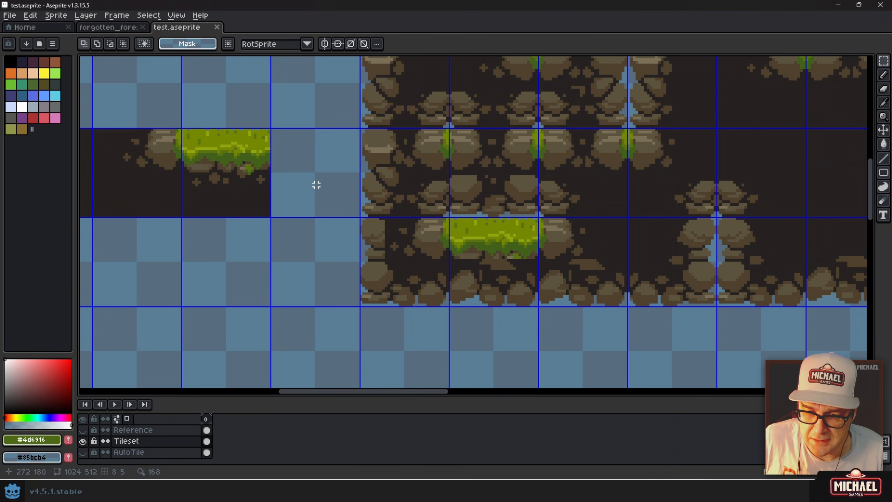
scroll(339, 283, down, 3)
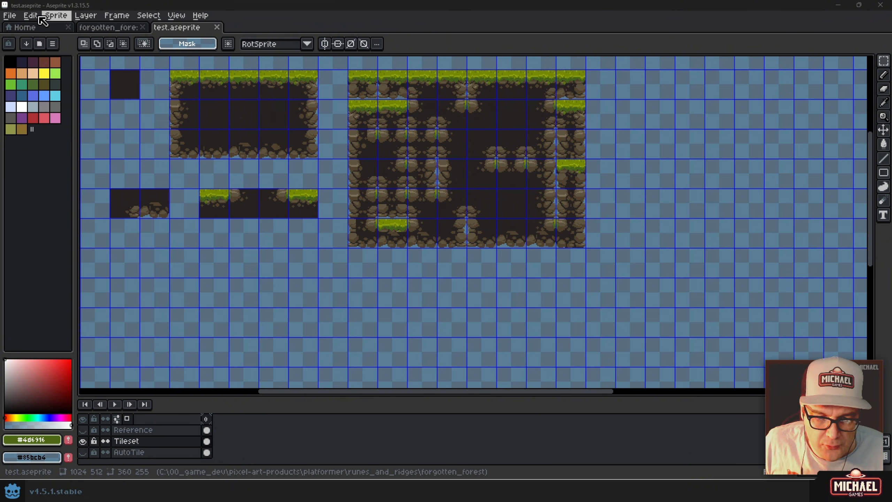
- Create a new 32 × 32 px RGBA sprite with a transparent background
click(14, 16)
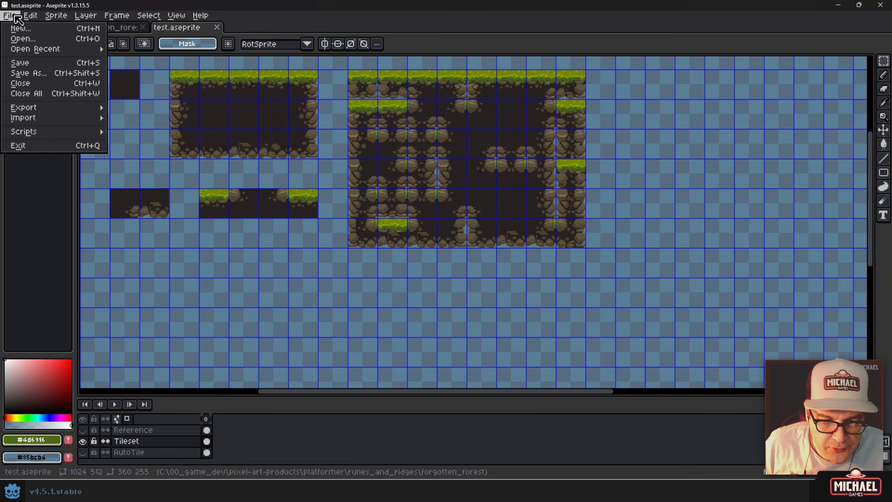
click(27, 33)
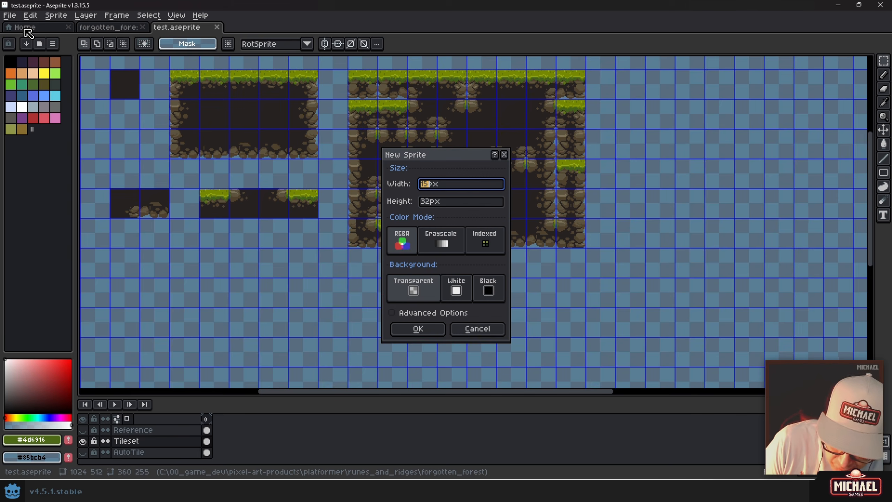
key(Return)
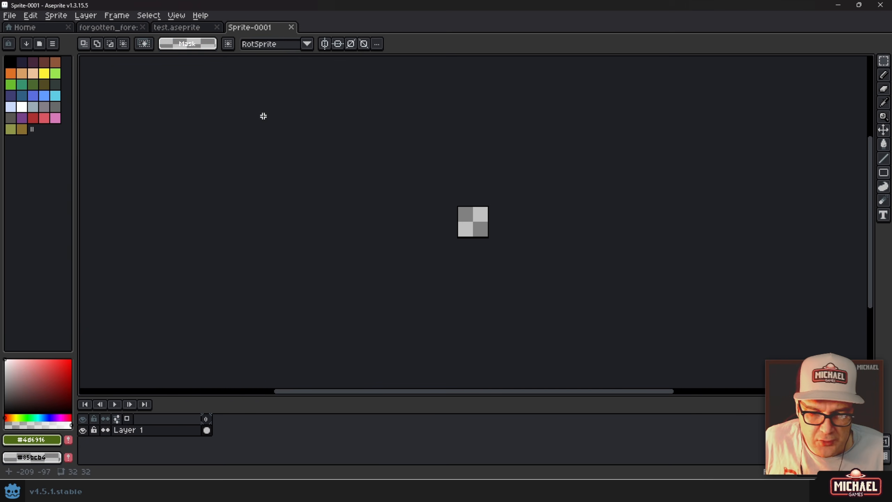
scroll(488, 222, up, 3)
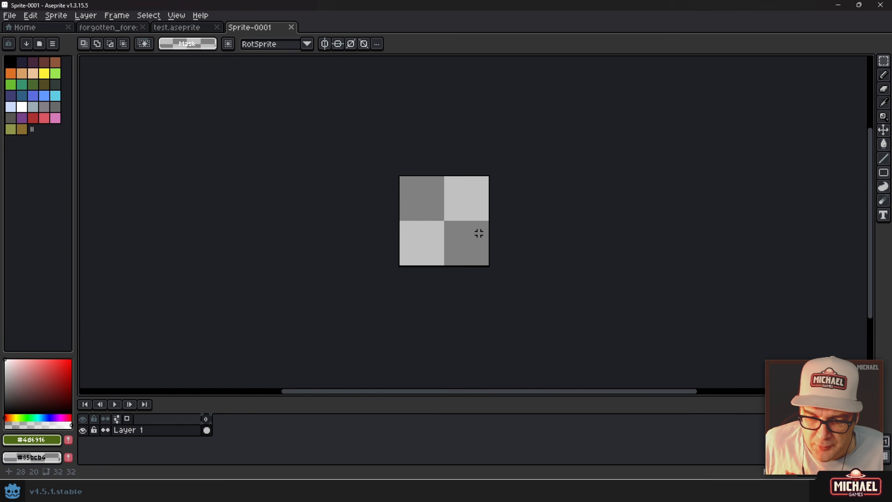
click(184, 28)
scroll(512, 155, down, 2)
scroll(512, 156, up, 4)
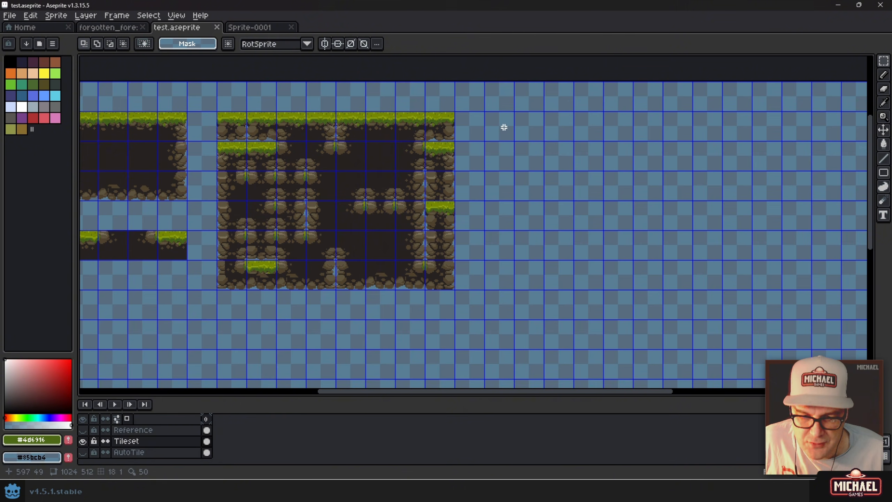
click(260, 28)
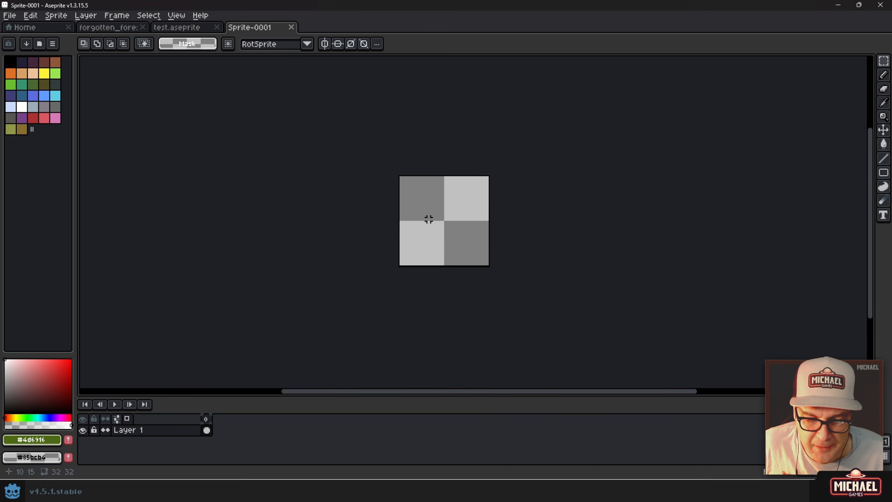
scroll(442, 214, up, 1)
drag(446, 219, 400, 202)
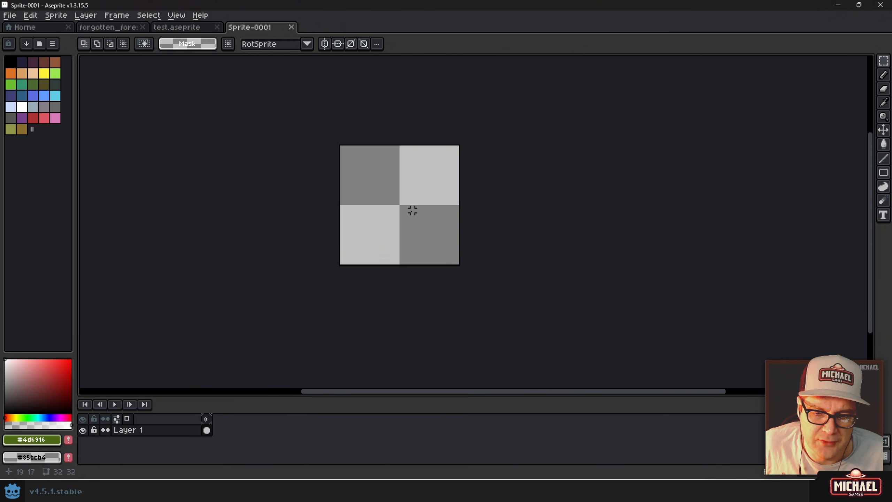
- Sample the main grass green #768802 from test.aseprite and stamp it as a 5 px square swatch near the new sprite's upper-left corner
click(172, 27)
scroll(259, 134, up, 5)
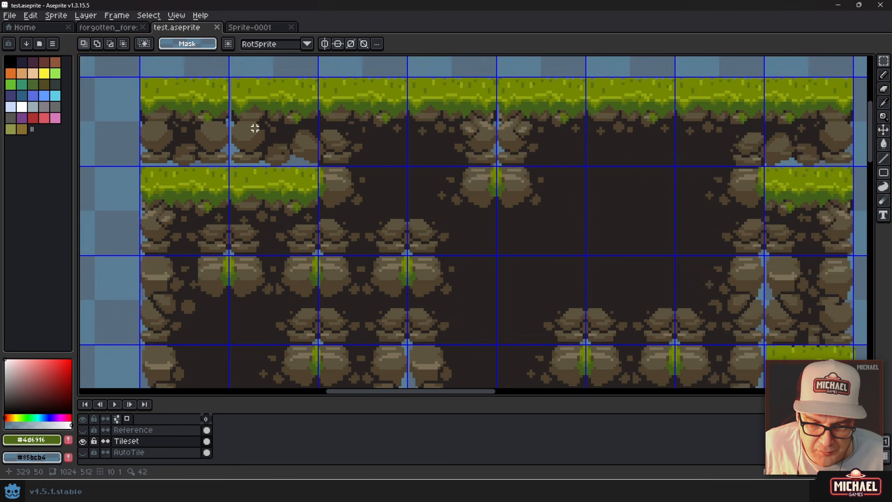
drag(277, 170, 282, 218)
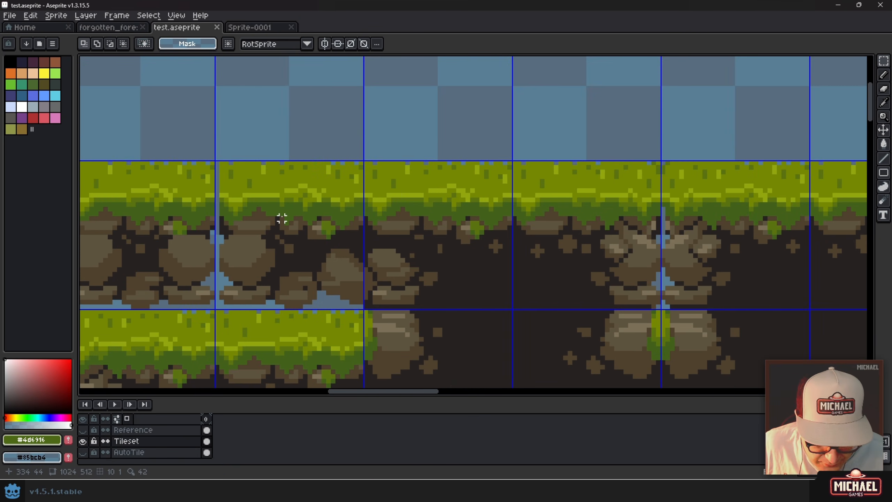
key(b)
alt+click(283, 175)
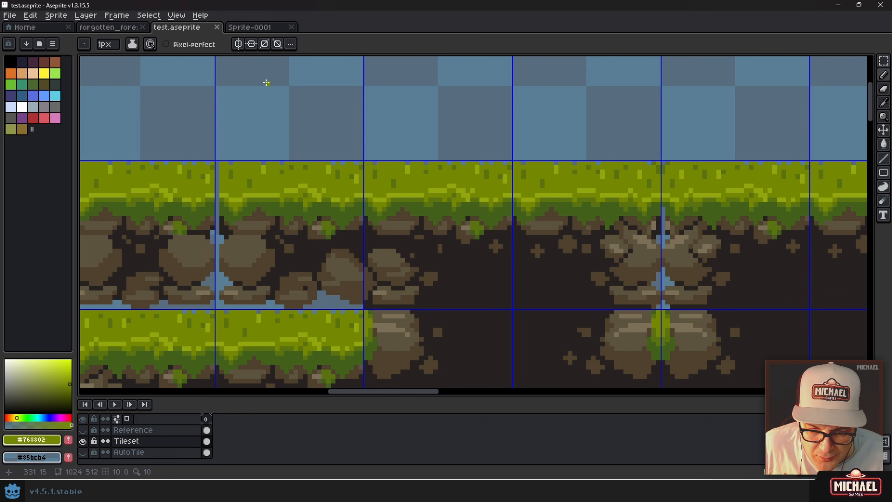
click(259, 27)
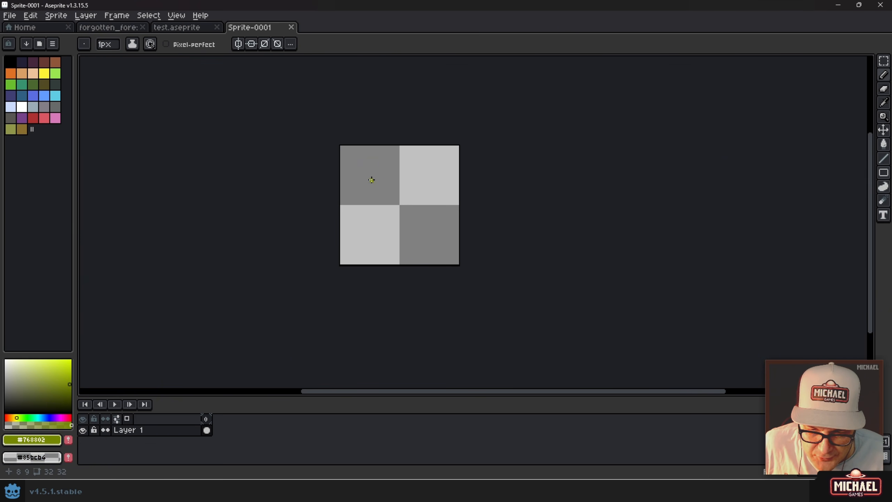
scroll(353, 162, up, 4)
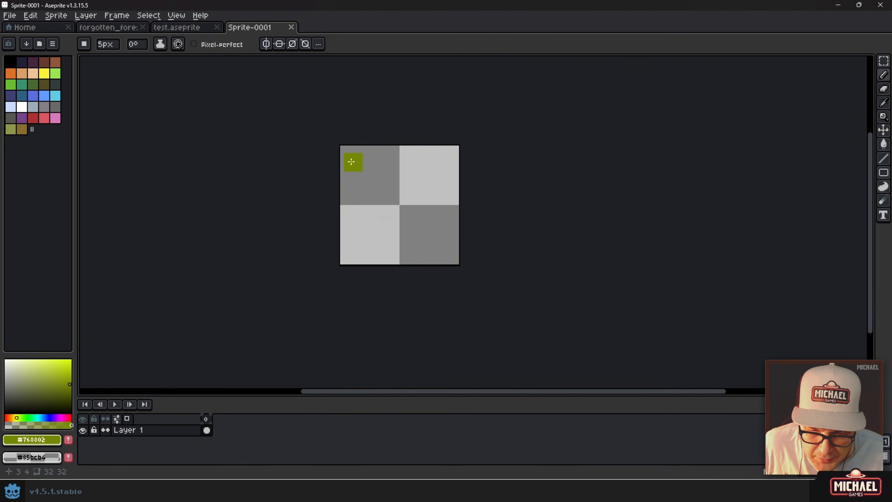
click(358, 165)
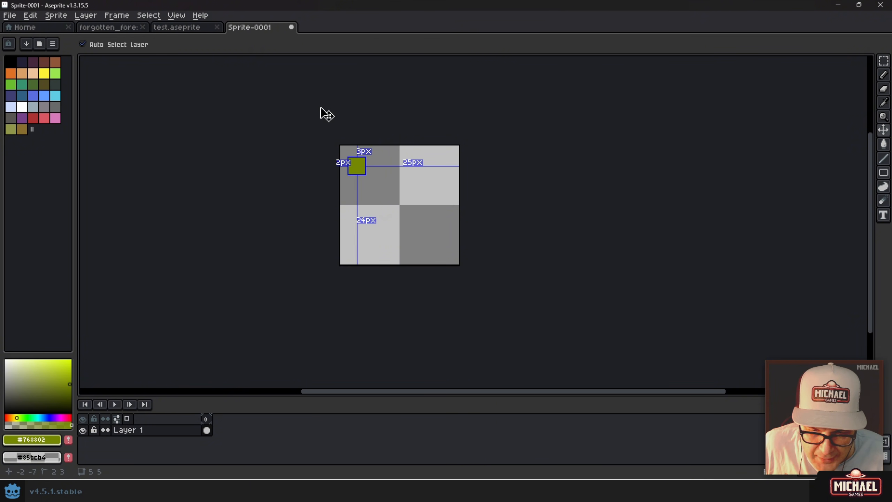
- Sample dark green #42611b and light green #92a70f from the grass, stamping them as 5 px swatches below and right of the first swatch
click(177, 28)
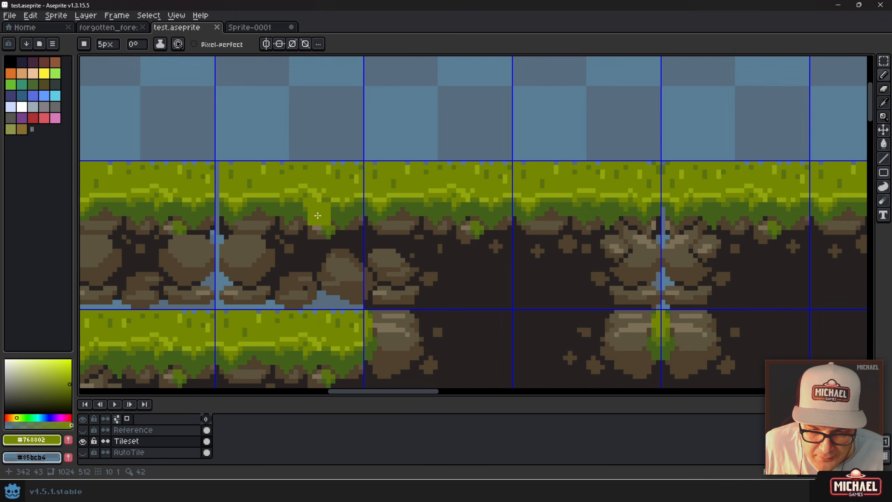
click(298, 208)
click(255, 27)
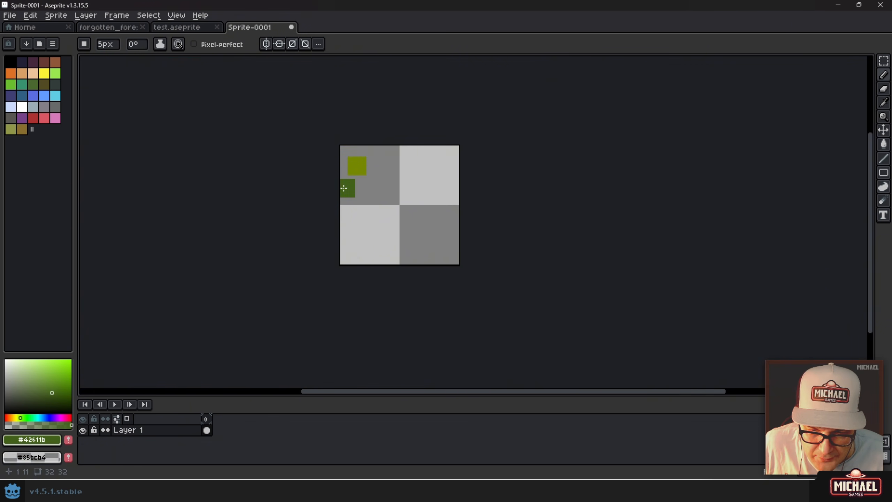
click(211, 27)
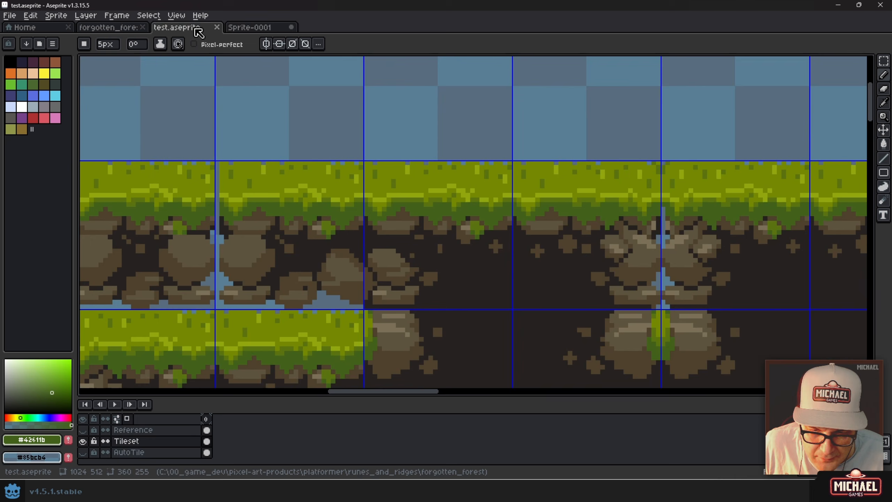
click(281, 189)
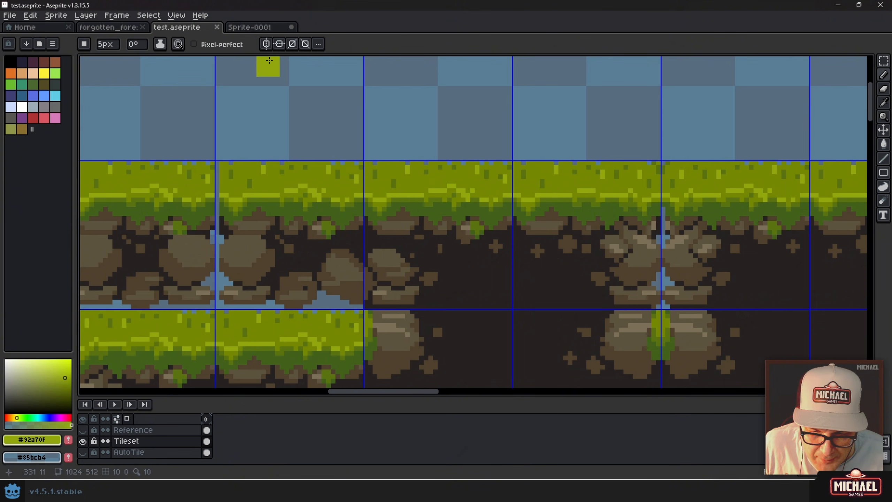
click(258, 28)
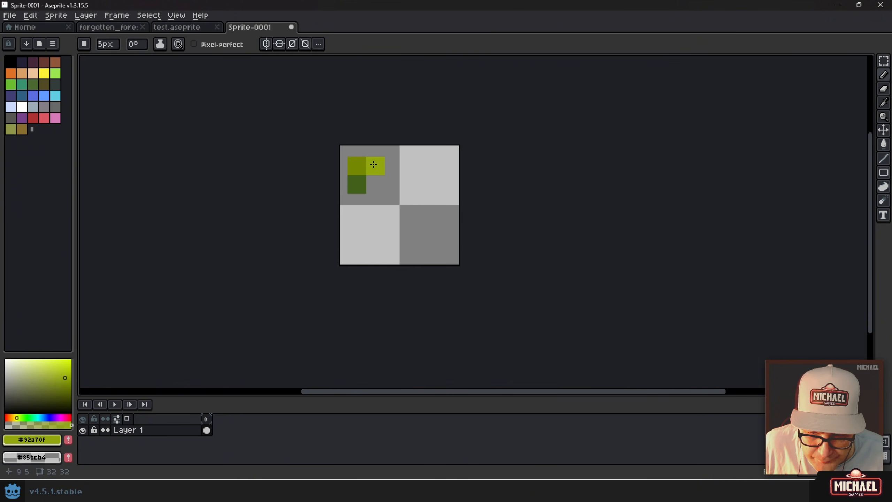
- Sample the mid green #5a7310 from the grass in test.aseprite and stamp it in Sprite-0001 to complete the 2 × 2 swatch block
click(200, 29)
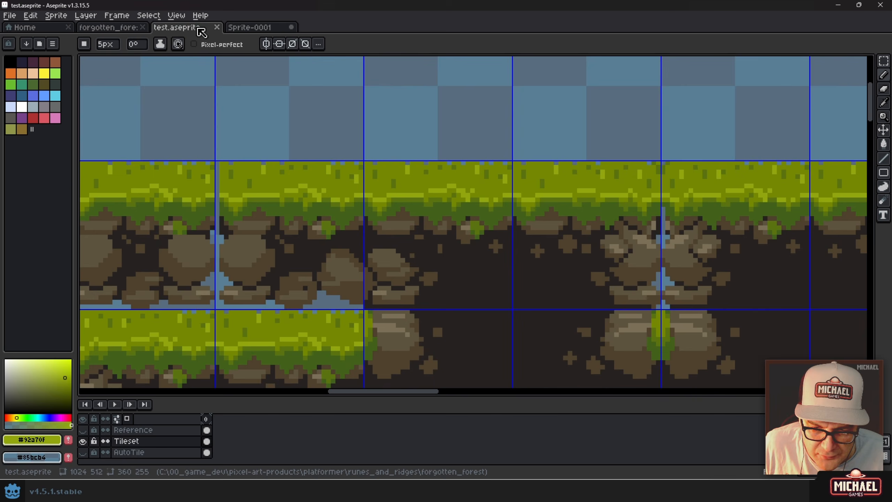
scroll(279, 205, up, 3)
key(alt)
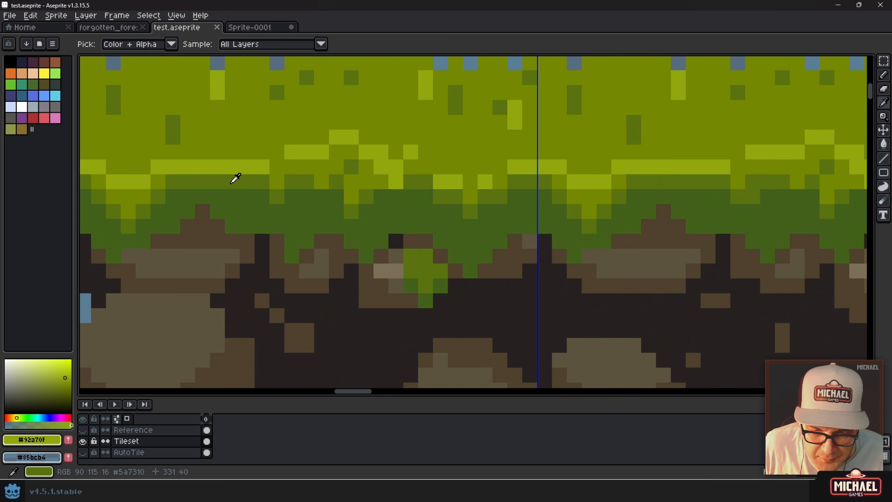
click(235, 178)
click(250, 27)
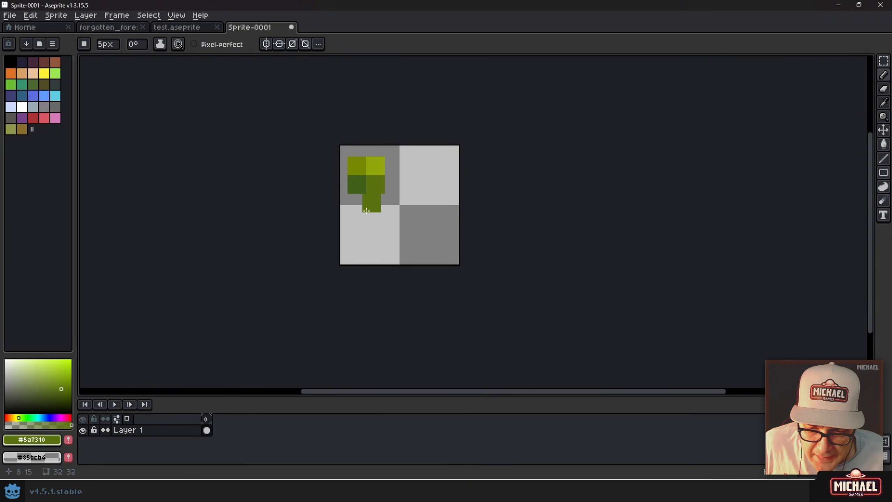
- Duplicate Layer 1 with the colour swatches and rename the copy reference
right_click(156, 431)
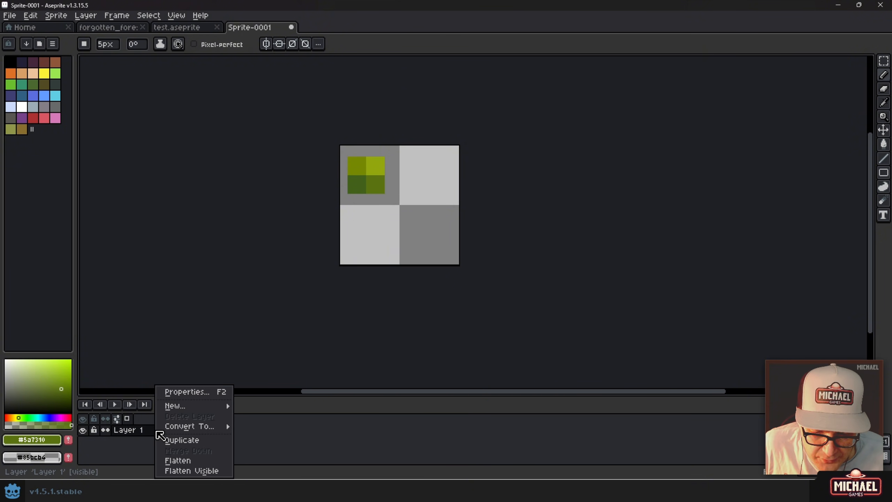
click(172, 442)
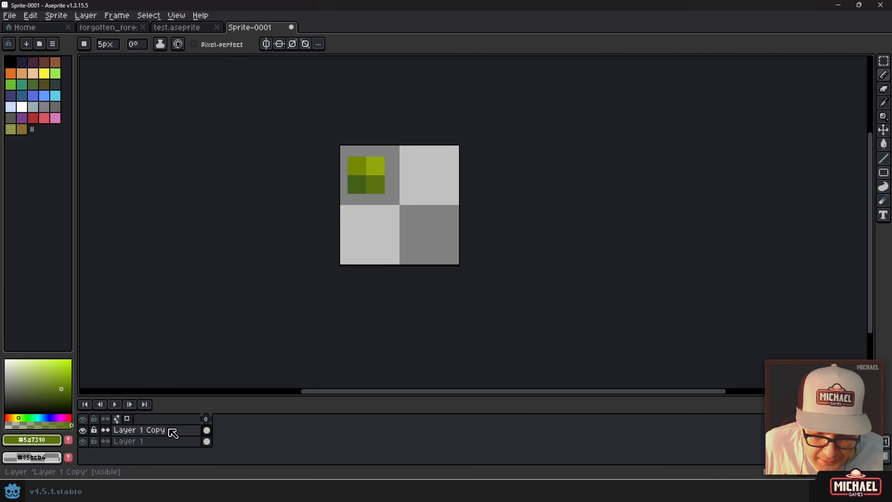
double_click(162, 430)
text(re)
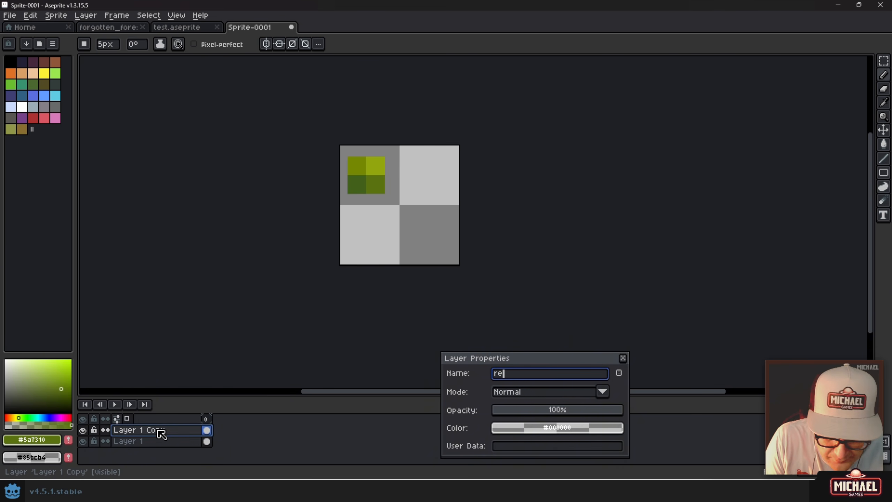
text(ference)
key(Return)
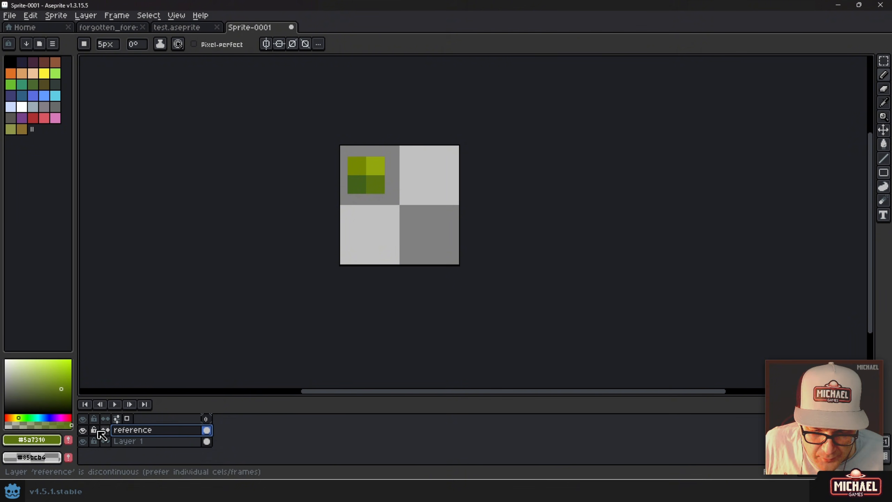
- Clear the swatches from Layer 1, then hide and show the reference layer to check that Layer 1 is empty
click(207, 441)
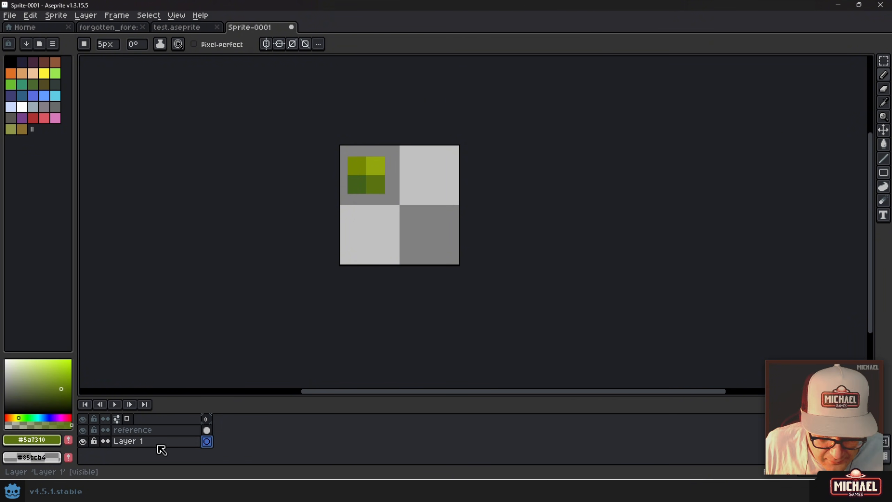
click(83, 430)
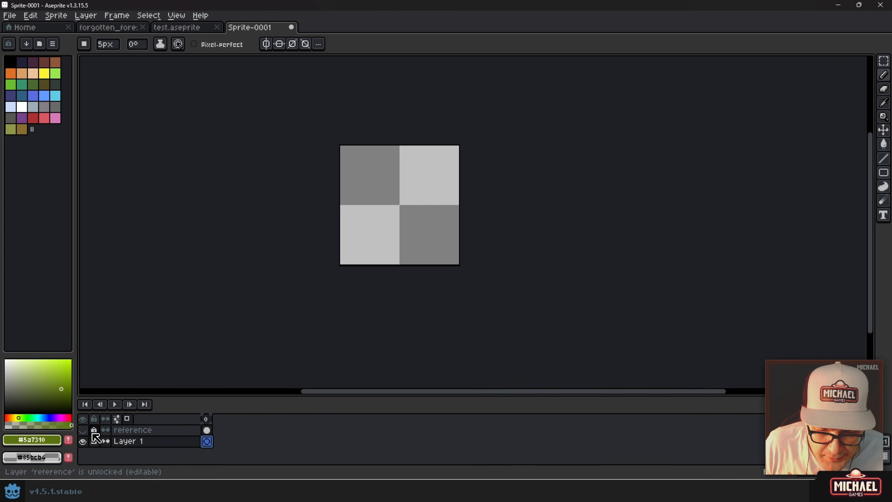
click(83, 429)
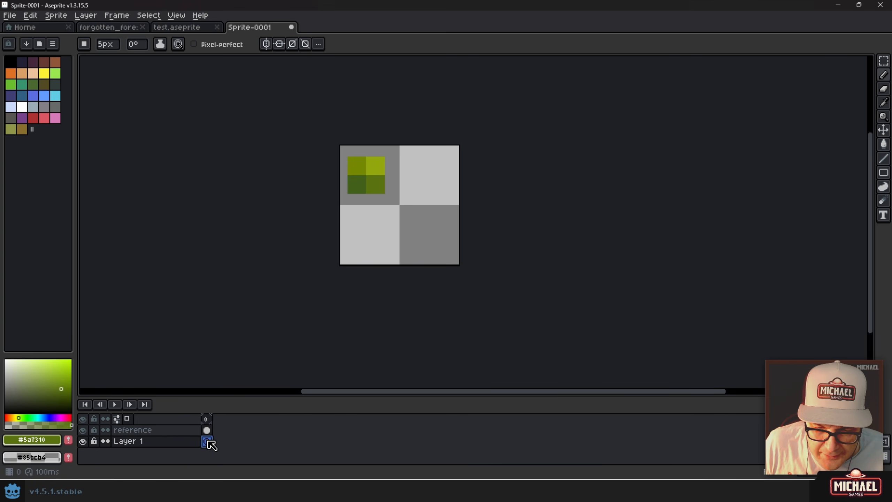
scroll(396, 219, up, 1)
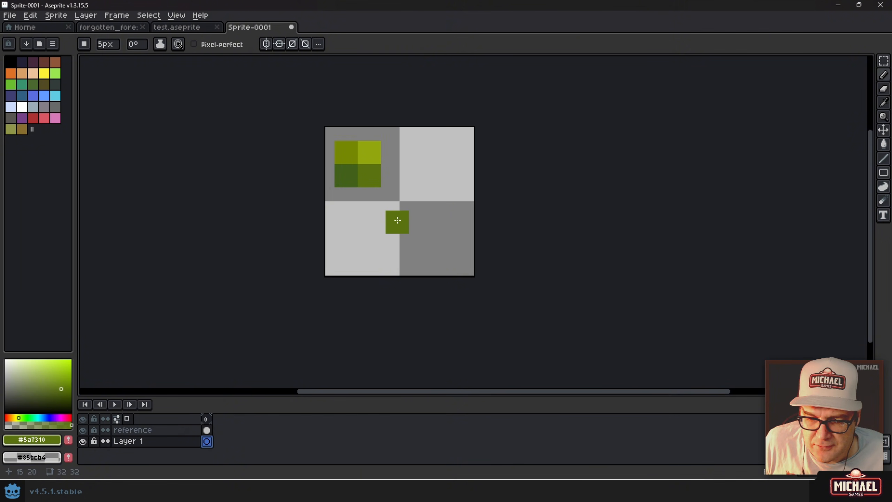
scroll(397, 220, up, 2)
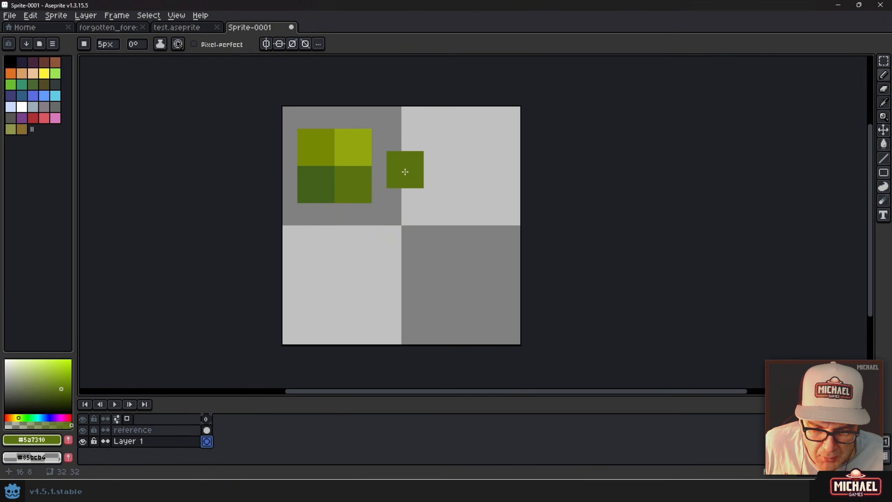
scroll(414, 181, down, 1)
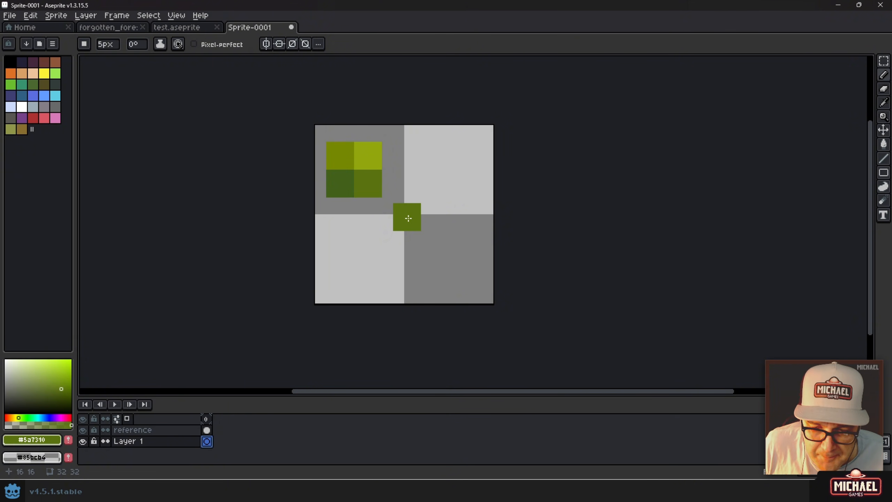
- Paint a curved plant body about 23 px tall in green #5a7310 on Layer 1, and examine the plants in forgotten_forest_example_tileset.aseprite
mouse_move(408, 218)
mouse_down()
mouse_move(379, 231)
mouse_move(403, 170)
mouse_move(398, 226)
mouse_up()
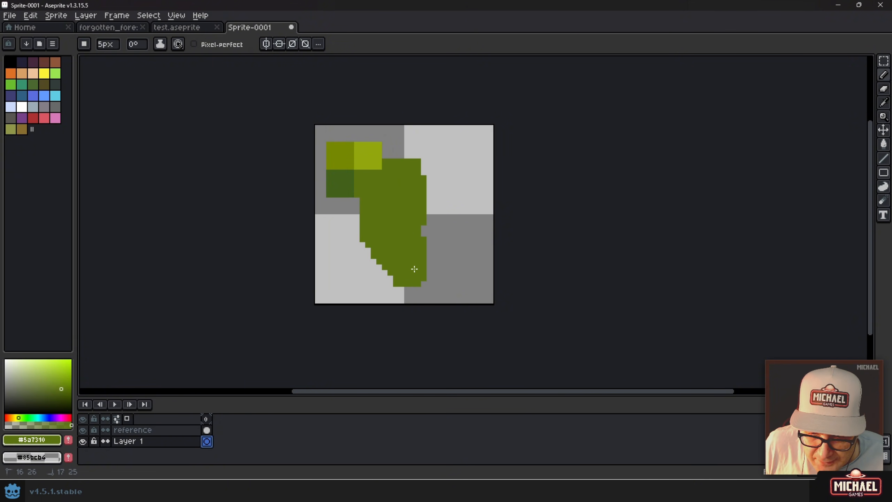
click(119, 28)
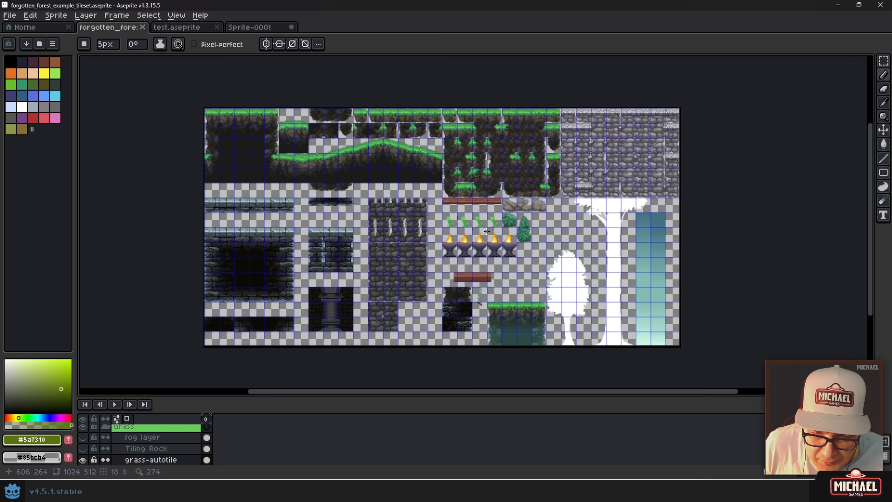
scroll(454, 176, up, 10)
scroll(333, 123, down, 1)
scroll(368, 170, down, 1)
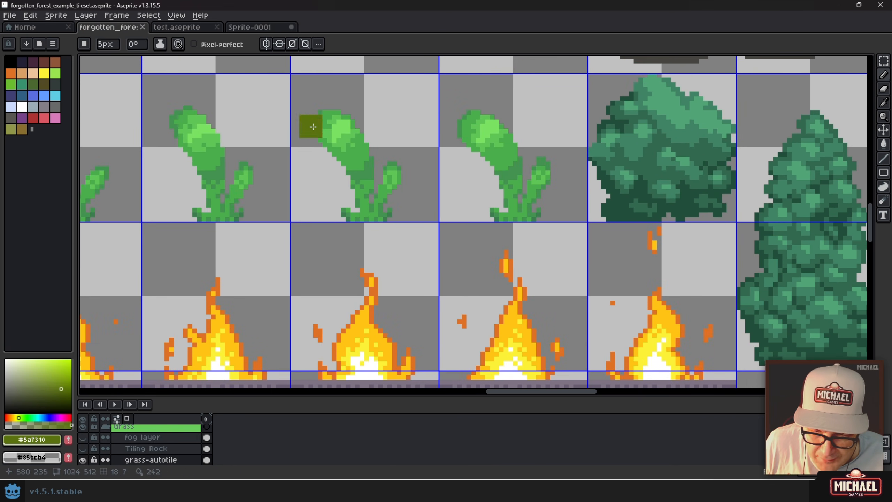
- Sample green #768802 from the swatches in Sprite-0001, hide the reference layer, and paint the inner body in that green
click(251, 27)
alt+click(349, 149)
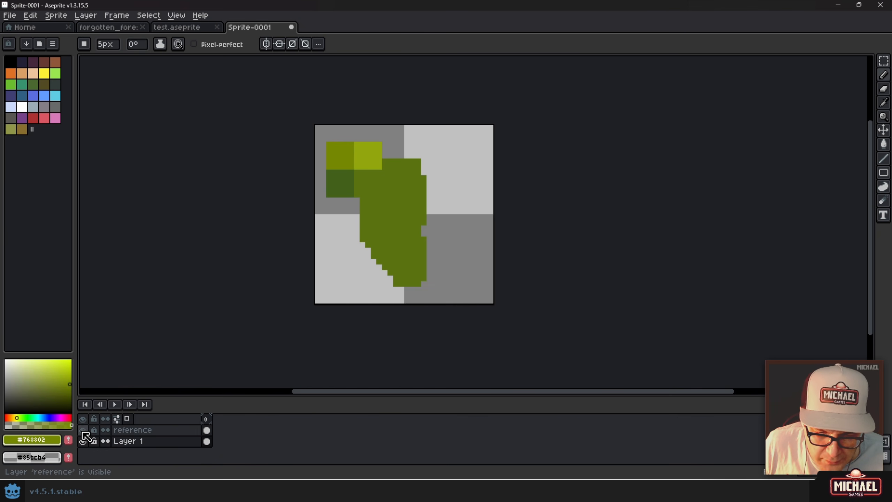
click(82, 431)
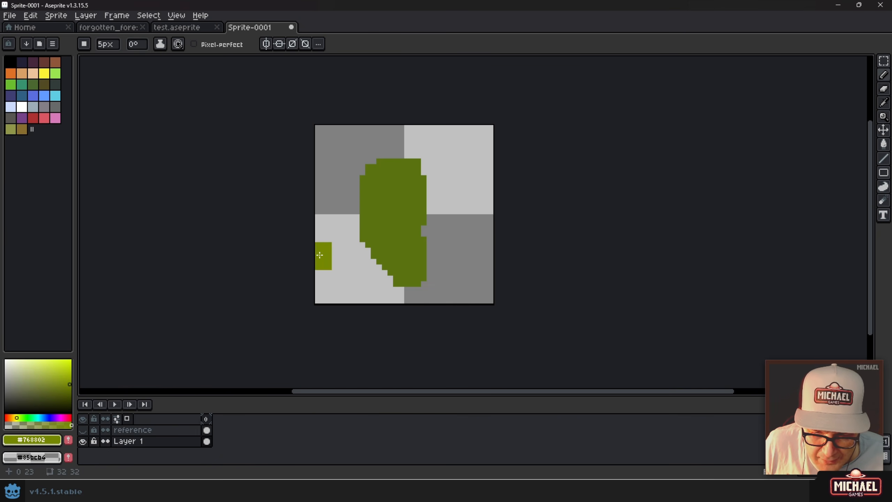
mouse_move(398, 203)
mouse_down()
mouse_move(406, 195)
mouse_move(406, 239)
mouse_move(419, 268)
mouse_move(392, 221)
mouse_up()
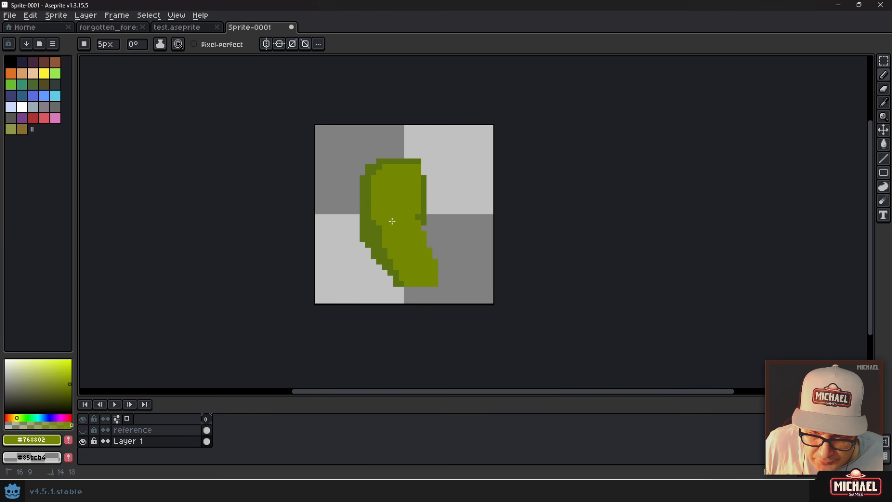
key(ctrl+z)
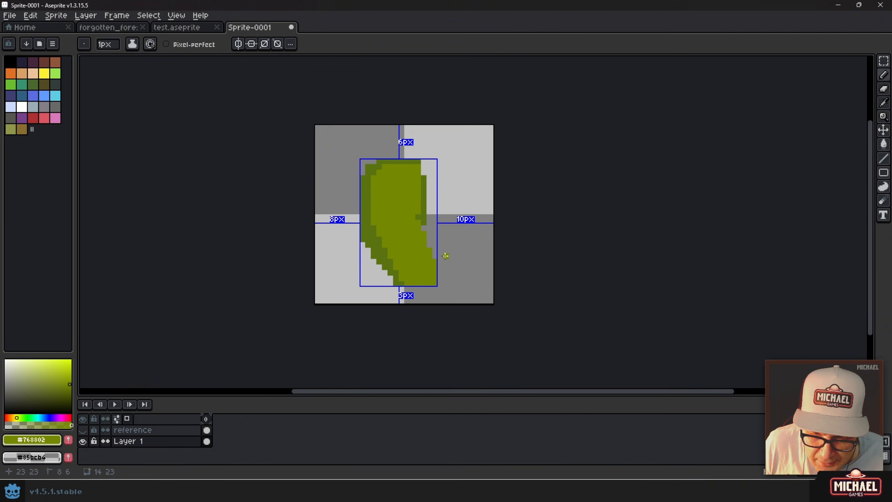
key(b)
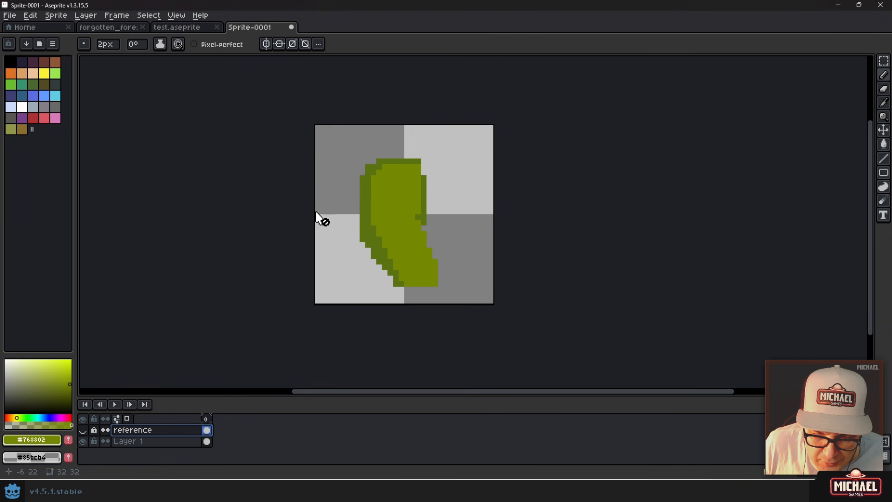
- Add a new layer and fill it entirely with the dark navy palette colour at index 1
click(145, 432)
right_click(145, 432)
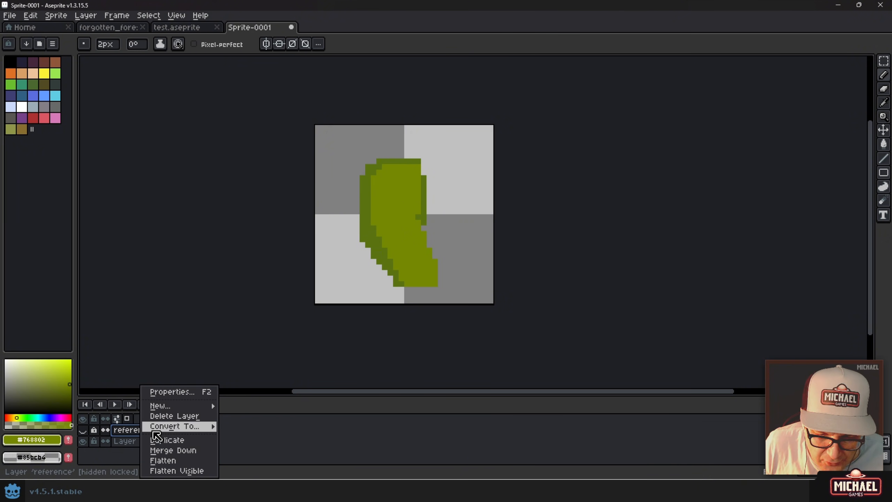
mouse_move(169, 408)
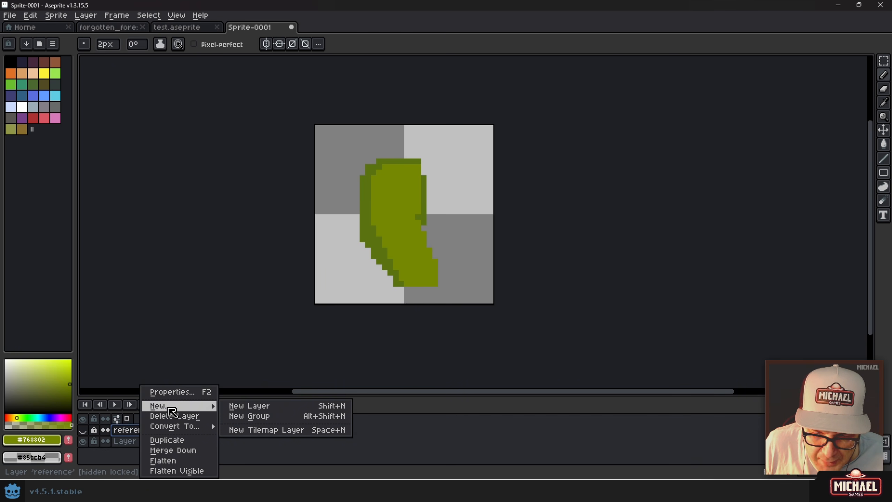
click(230, 406)
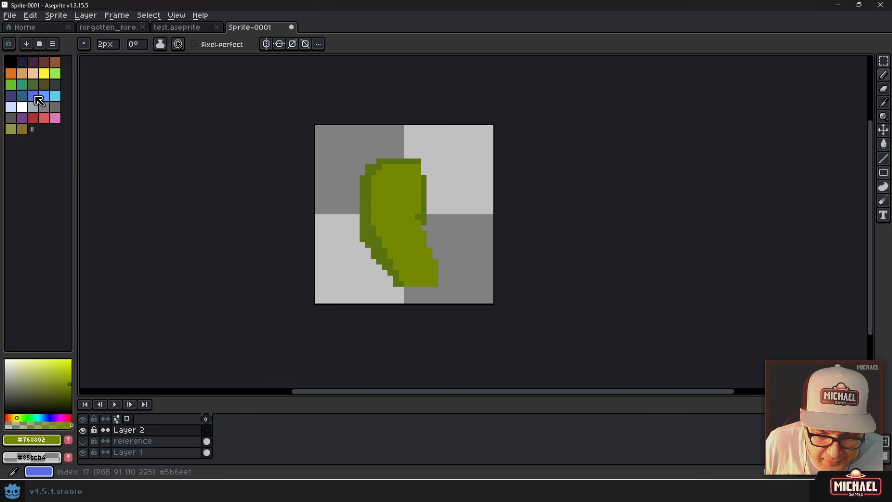
click(21, 61)
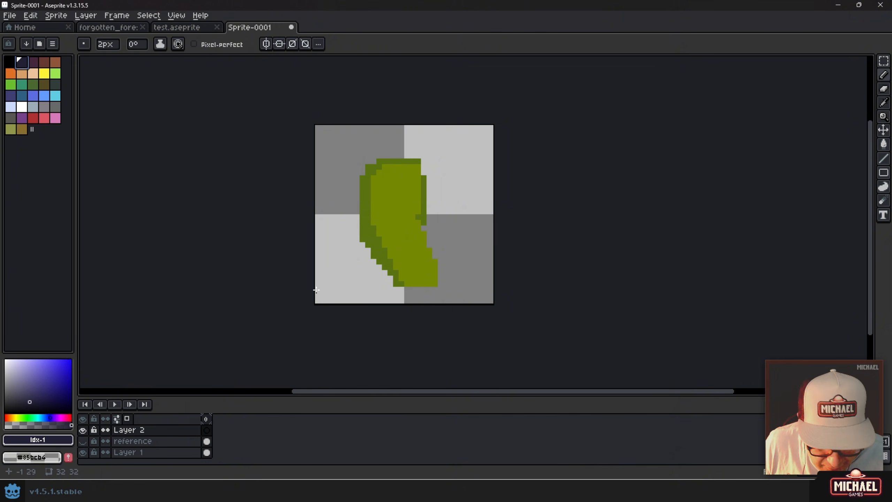
key(g)
click(358, 282)
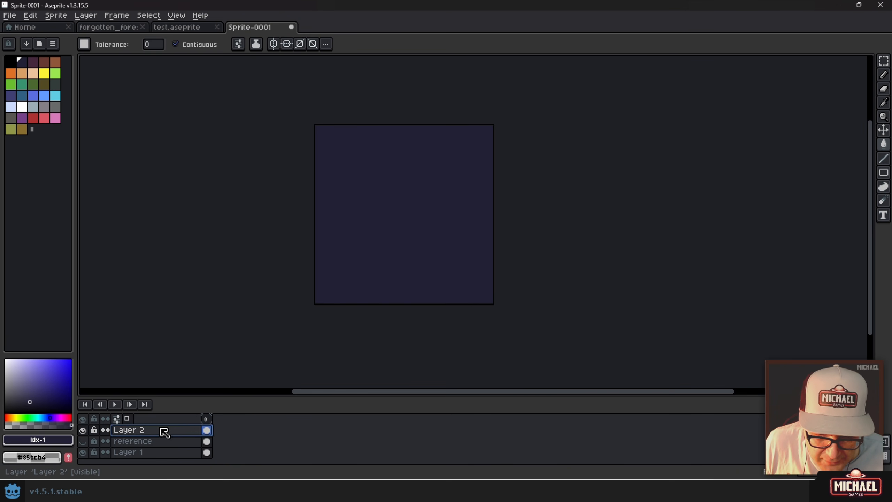
- Move the navy layer below Layer 1, lock it and rename it BG
drag(164, 430, 160, 459)
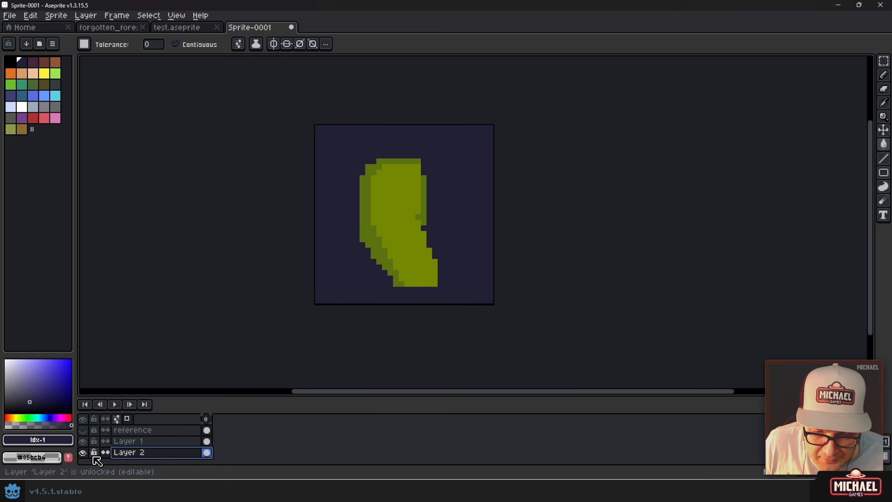
click(82, 453)
click(82, 452)
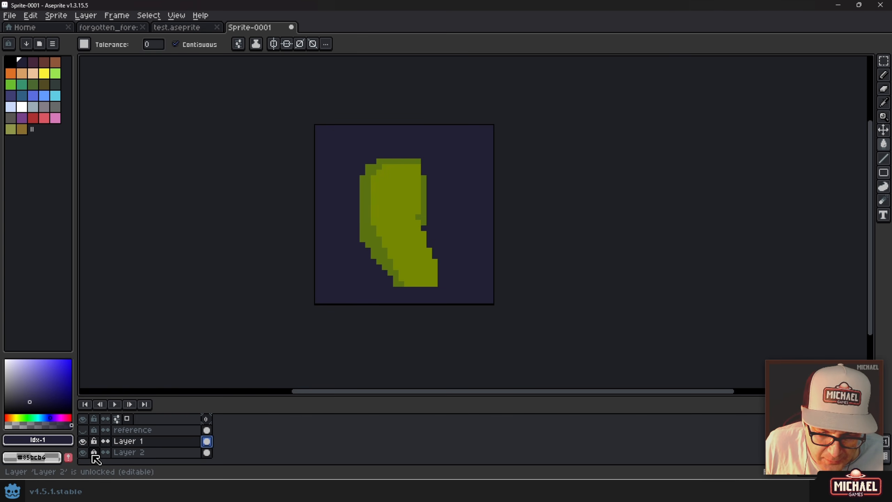
double_click(129, 453)
text(BG)
key(Return)
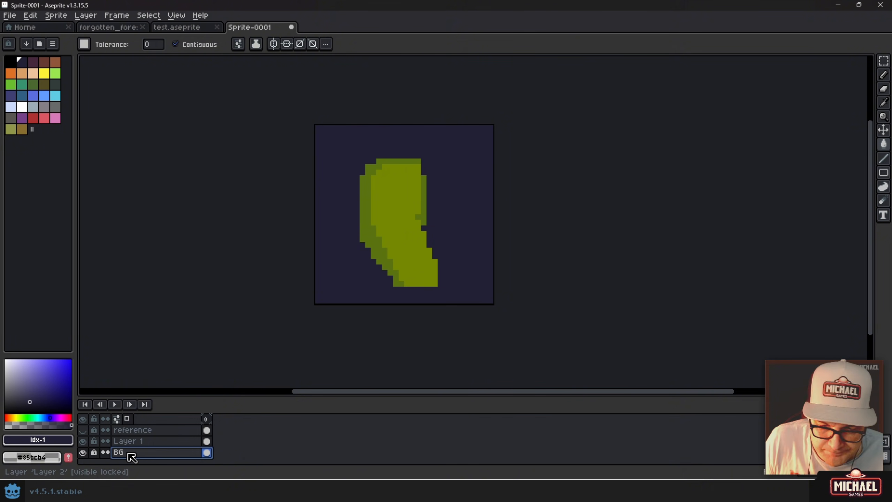
- On Layer 1, draw curling tendrils on both sides of the body with a 1 px pixel-perfect pencil in green #5a7310
click(207, 441)
key(b)
scroll(411, 228, up, 3)
alt+click(416, 238)
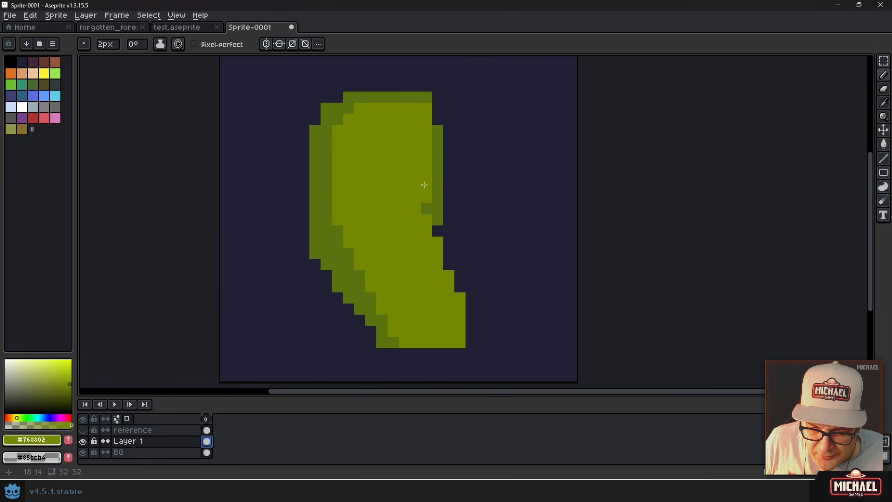
key(minus)
alt+click(349, 286)
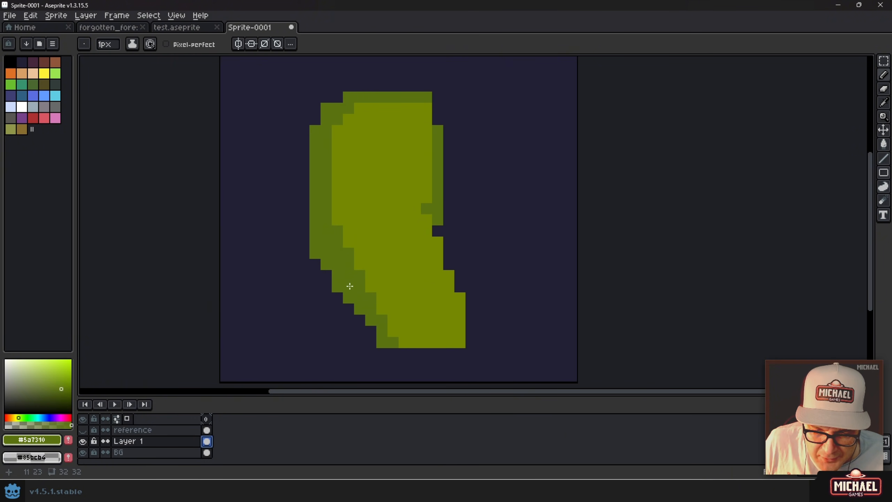
click(371, 342)
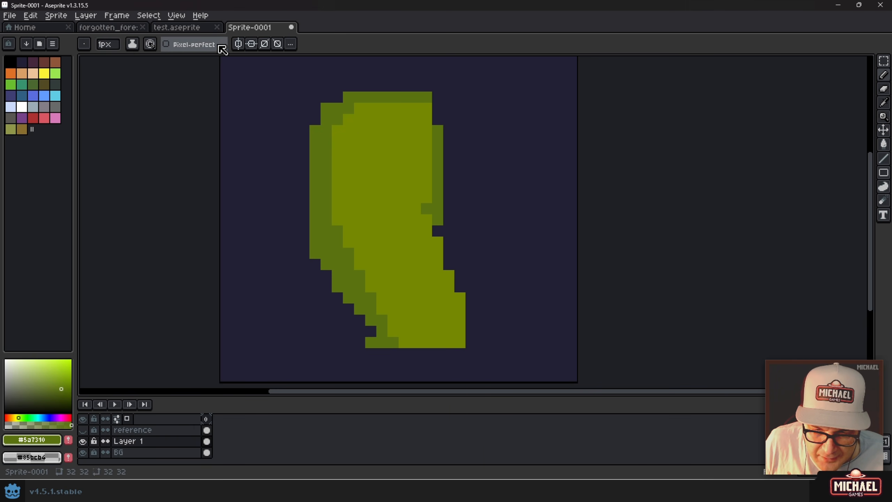
click(204, 45)
mouse_move(381, 345)
mouse_down()
mouse_move(295, 309)
mouse_move(264, 267)
mouse_move(270, 237)
mouse_move(289, 246)
mouse_move(291, 268)
mouse_up()
click(496, 299)
mouse_move(460, 331)
mouse_down()
mouse_move(465, 287)
mouse_move(486, 220)
mouse_move(529, 264)
mouse_move(493, 286)
mouse_up()
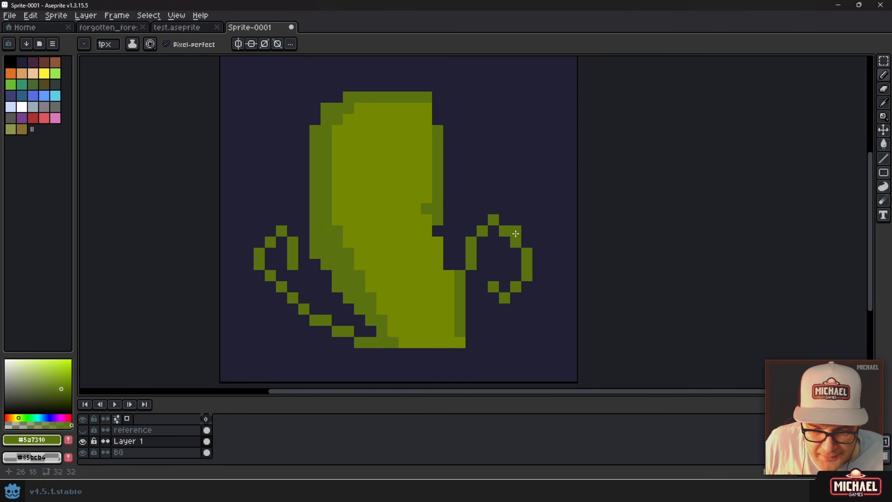
- Round the top of the right tendril's curl by adding pixels and erasing the doubled inner ones
scroll(512, 245, up, 1)
drag(487, 216, 511, 228)
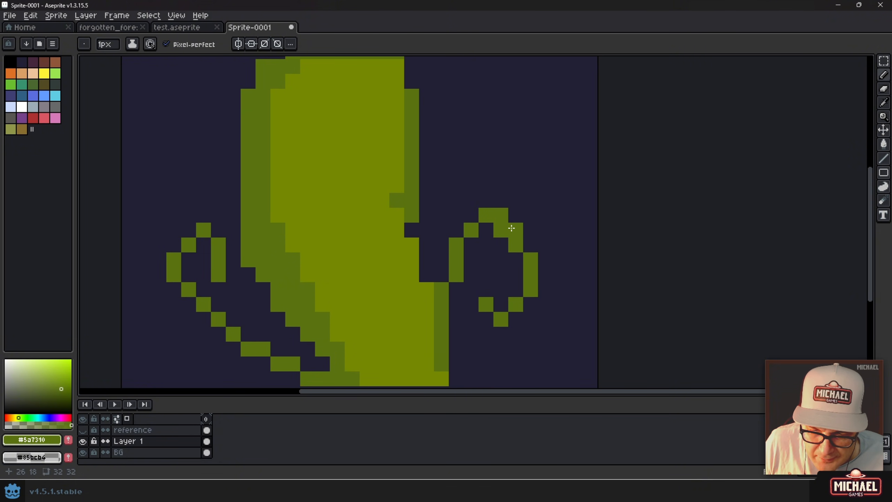
right_click(503, 235)
key(ctrl+z)
key(e)
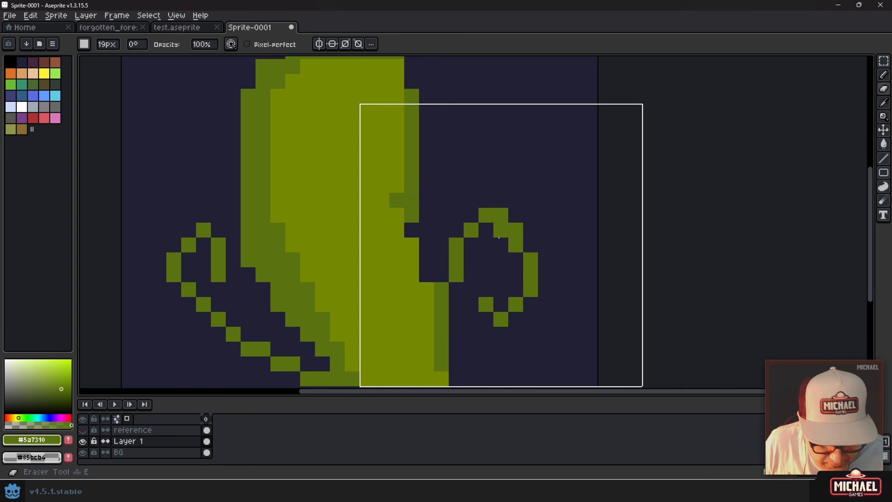
ctrl+scroll(497, 235, down, 8)
ctrl+scroll(496, 234, down, 10)
key(b)
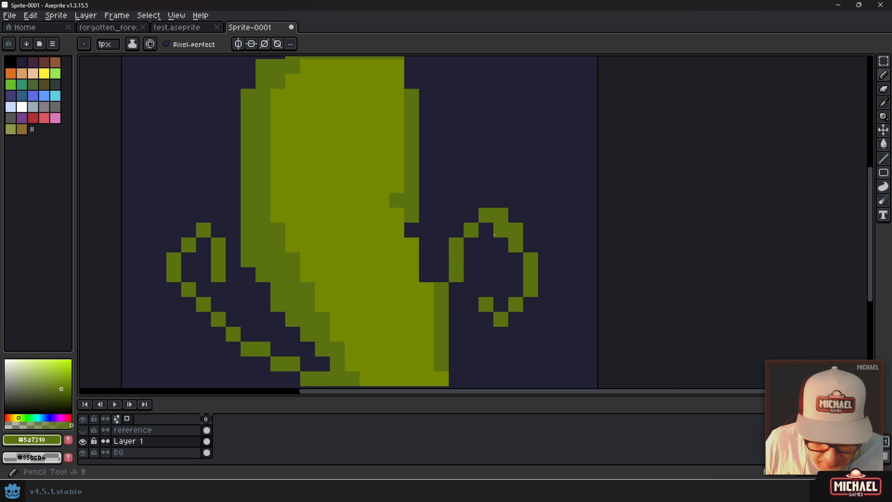
right_click(495, 234)
right_click(513, 248)
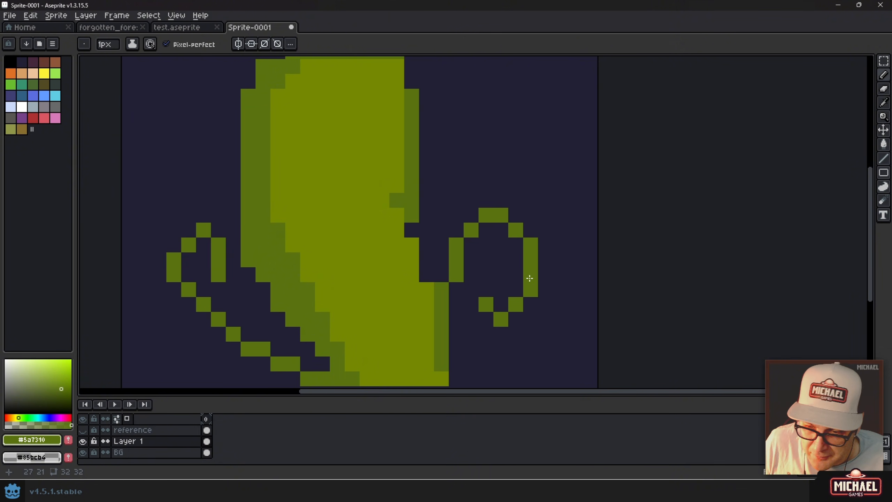
- Flatten the underside of the right tendril's curl and extend its end inward into a spiral
right_click(501, 320)
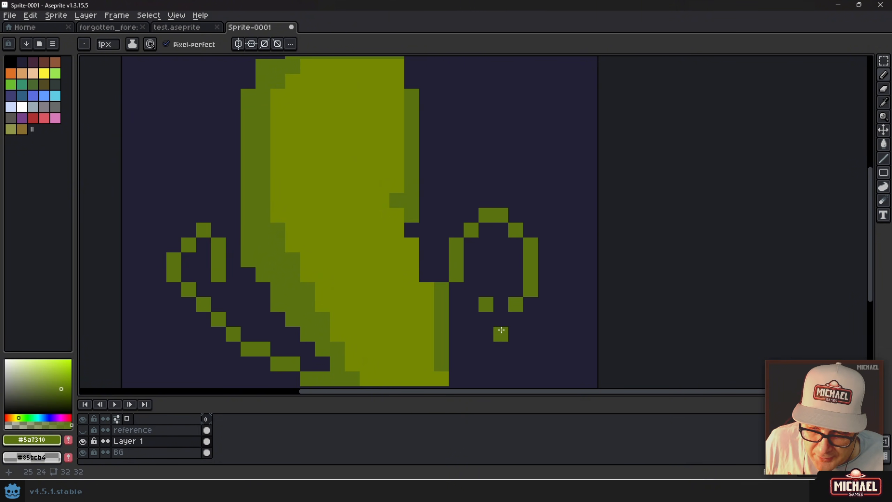
click(500, 304)
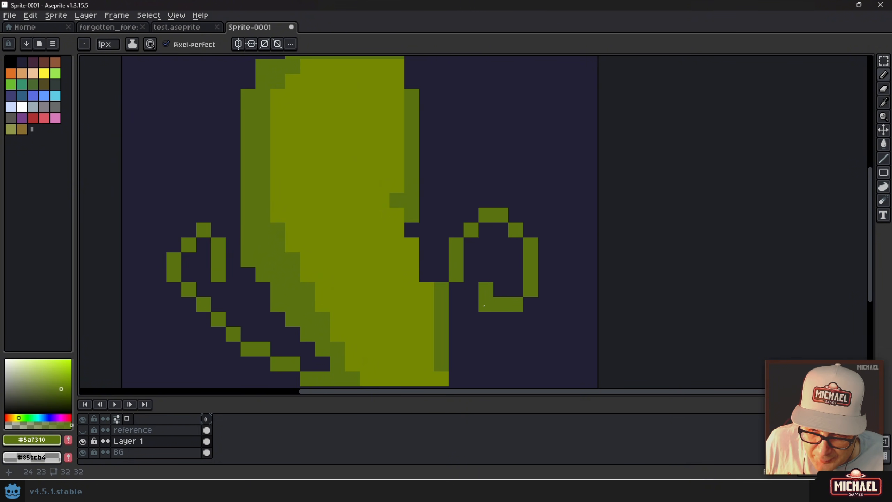
right_click(485, 306)
drag(485, 275, 493, 257)
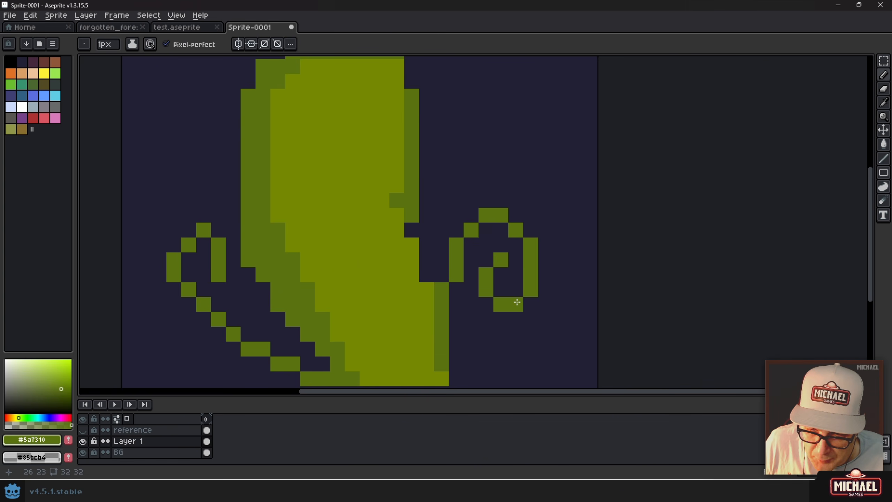
- Reshape the left tendril's tip into a flat-topped curl with its end turning inward
scroll(517, 302, down, 2)
drag(357, 257, 455, 185)
scroll(456, 185, up, 3)
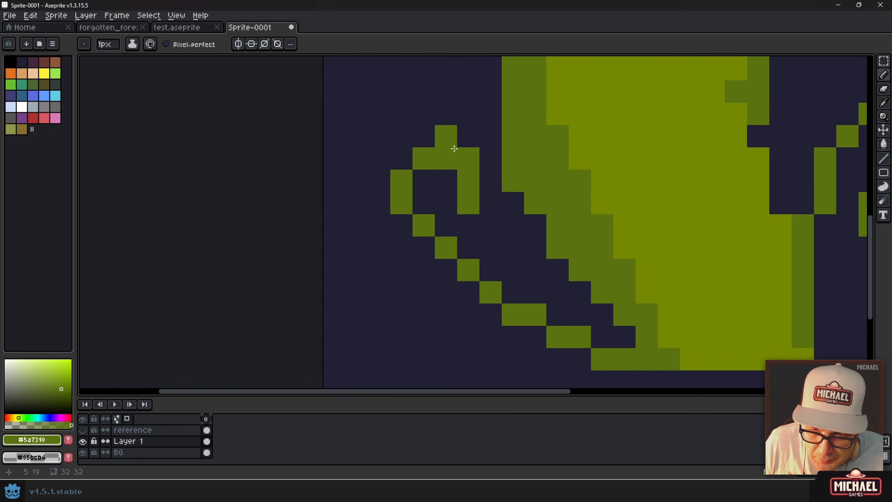
right_click(439, 144)
right_click(429, 154)
click(401, 158)
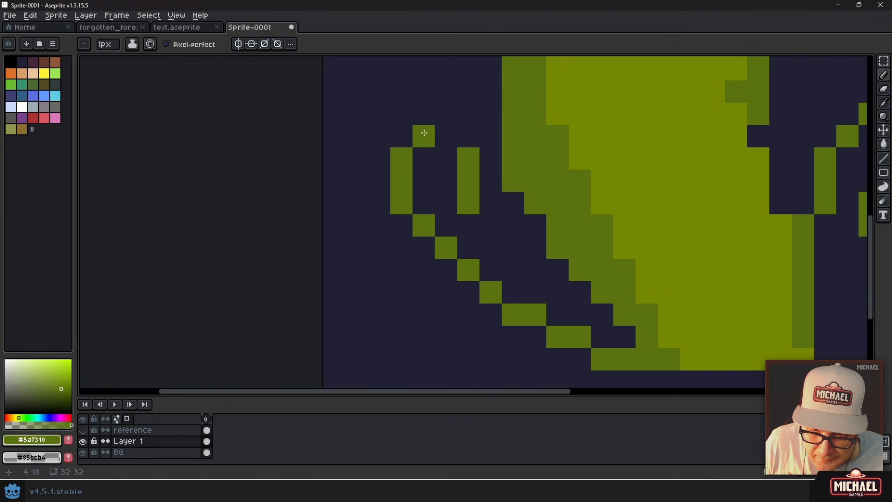
click(446, 140)
click(451, 199)
right_click(464, 203)
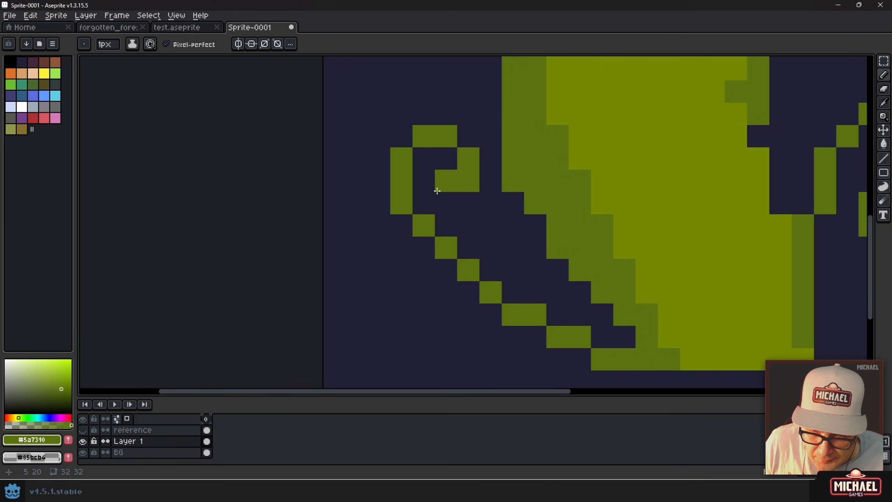
scroll(491, 225, down, 5)
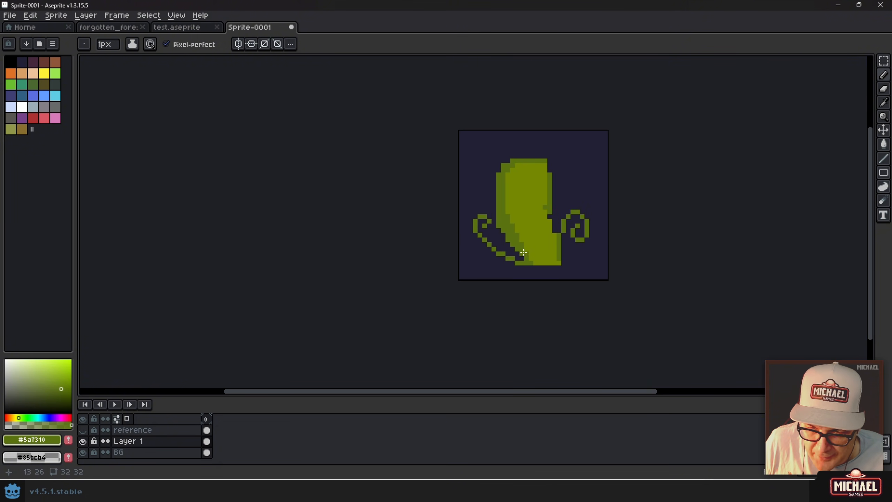
- Draw a short arched shoot extending to the right from the base of the body in #5a7310
scroll(585, 257, up, 3)
mouse_move(518, 278)
mouse_down()
mouse_move(541, 244)
mouse_move(585, 251)
mouse_move(594, 266)
mouse_move(590, 278)
mouse_move(582, 275)
mouse_up()
scroll(589, 261, down, 3)
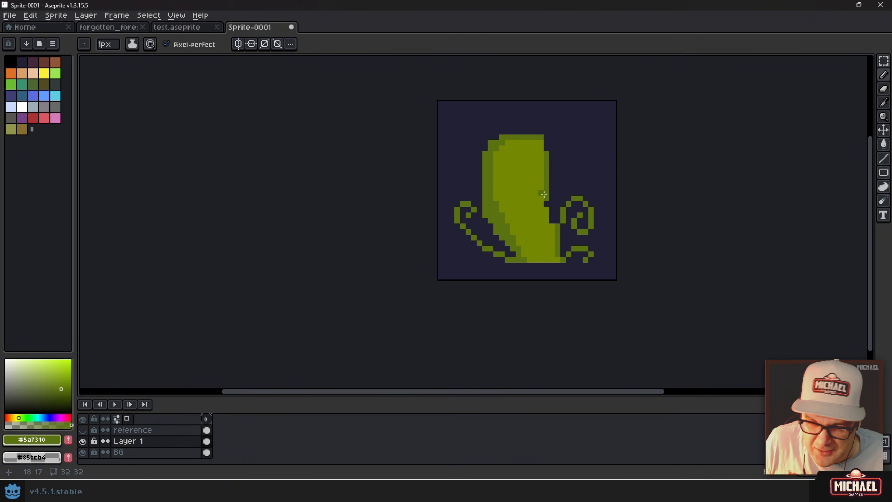
- Erase the outermost #5a7310 pixels where the body's left edge begins to slant inward
scroll(520, 196, up, 3)
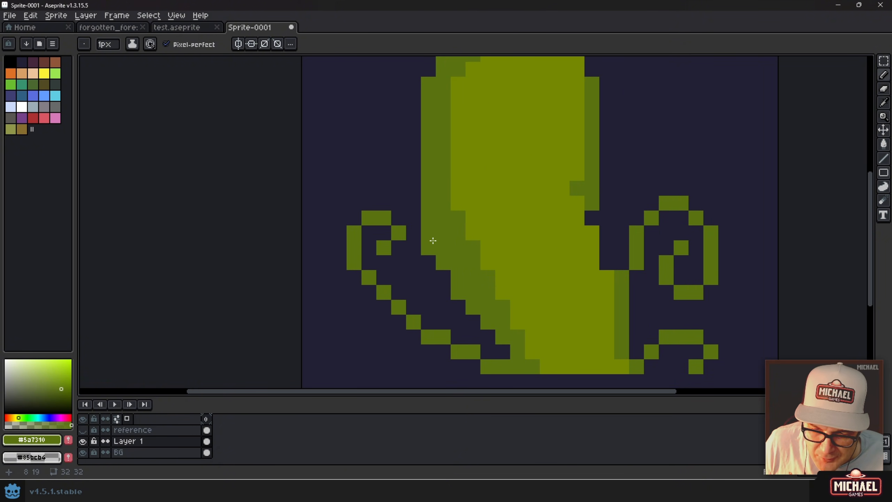
right_click(428, 246)
right_click(428, 221)
right_click(428, 229)
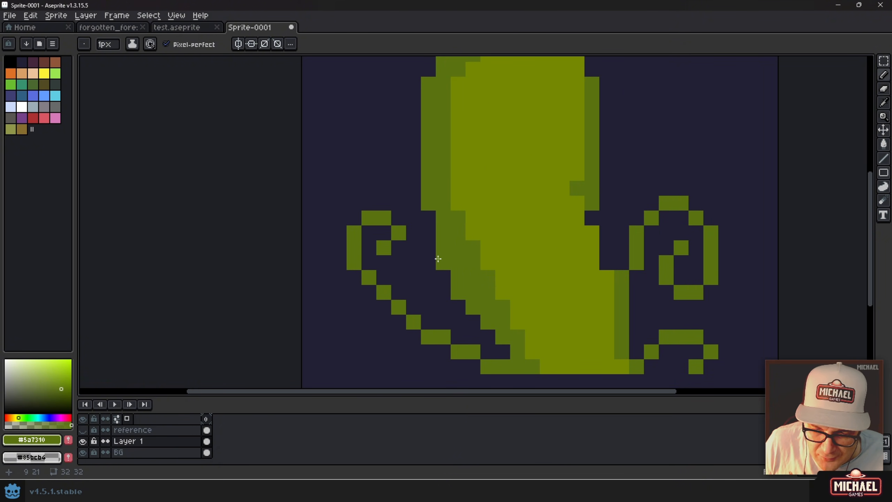
- Fill the notch in the body's right edge and outline its lower right side and base in #5a7310
scroll(517, 233, down, 3)
scroll(518, 233, up, 2)
scroll(543, 225, up, 2)
mouse_move(568, 223)
mouse_down()
mouse_move(597, 317)
mouse_move(613, 326)
mouse_move(619, 300)
mouse_move(629, 316)
mouse_move(618, 158)
mouse_move(615, 179)
mouse_move(626, 139)
mouse_move(590, 178)
mouse_move(595, 272)
mouse_move(612, 284)
mouse_move(507, 290)
mouse_up()
right_click(620, 331)
click(616, 176)
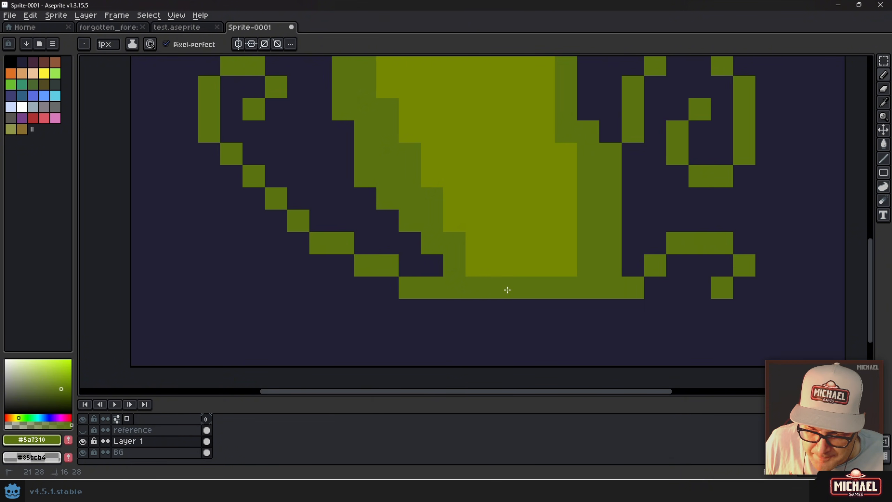
scroll(528, 237, down, 3)
drag(525, 216, 505, 250)
click(514, 204)
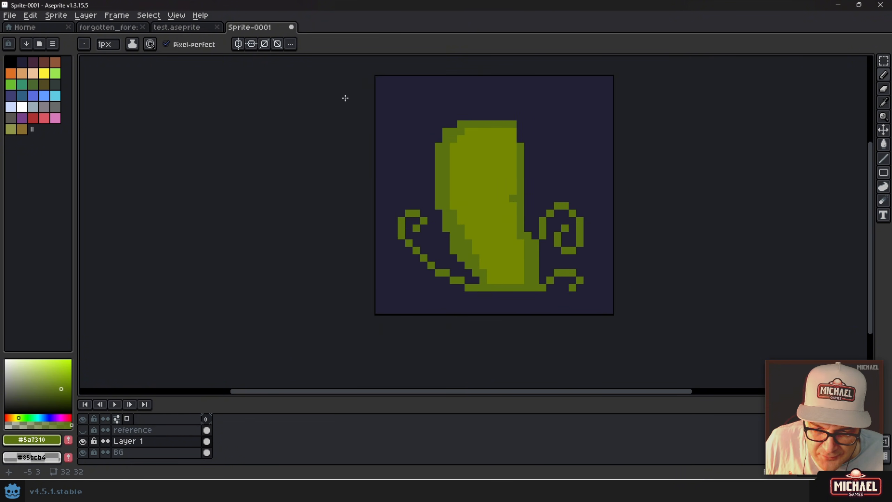
- Draw a curved central vein up the leaf in #5a7310 and cover the stray dark pixel near its right edge with #768802
mouse_move(512, 280)
mouse_down()
mouse_move(472, 183)
mouse_move(481, 152)
mouse_up()
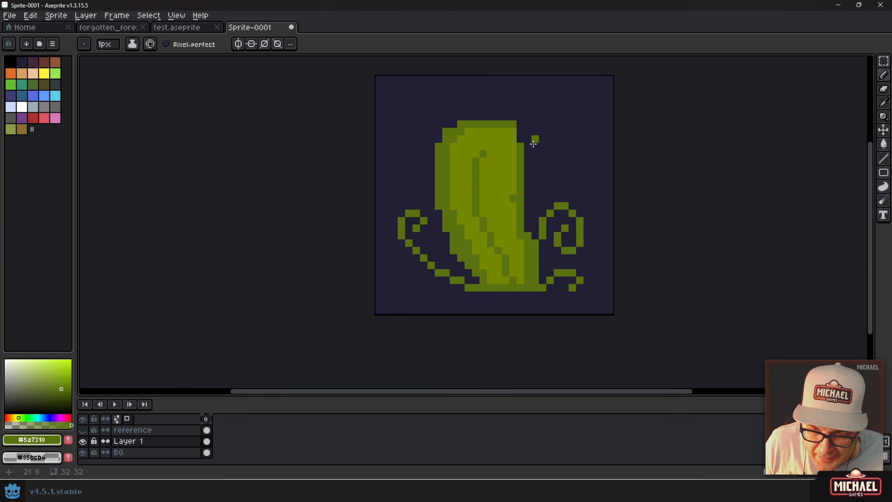
alt+click(513, 195)
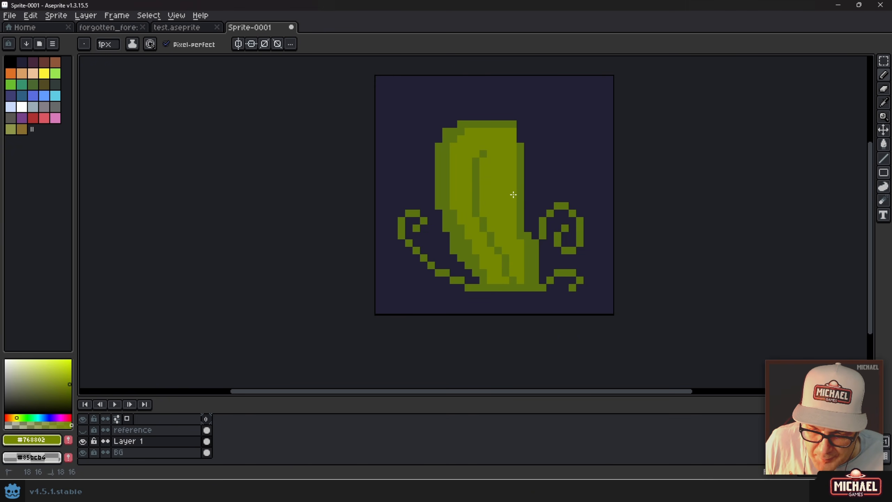
- Round the top of the leaf by outlining the upper right corner in #5a7310 and erasing the outer corner pixels on both sides
key(alt)
mouse_move(506, 125)
mouse_down()
mouse_move(515, 128)
mouse_move(512, 147)
mouse_up()
right_click(513, 125)
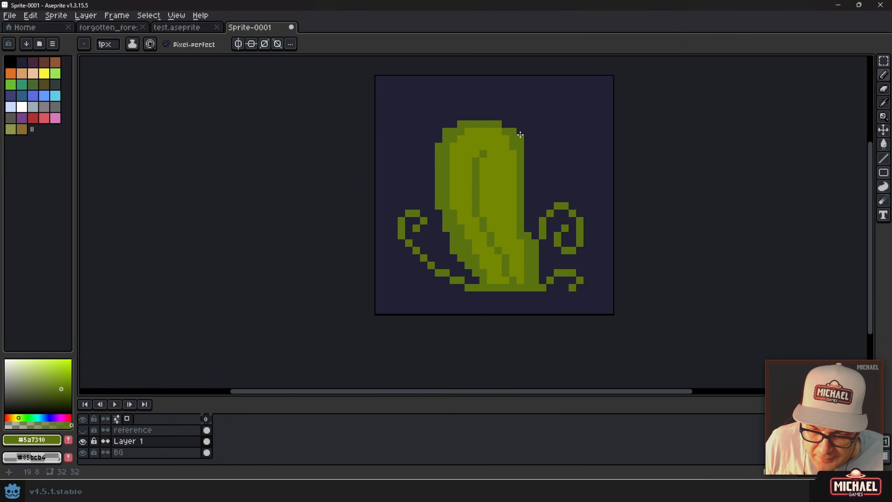
right_click(445, 130)
right_click(460, 124)
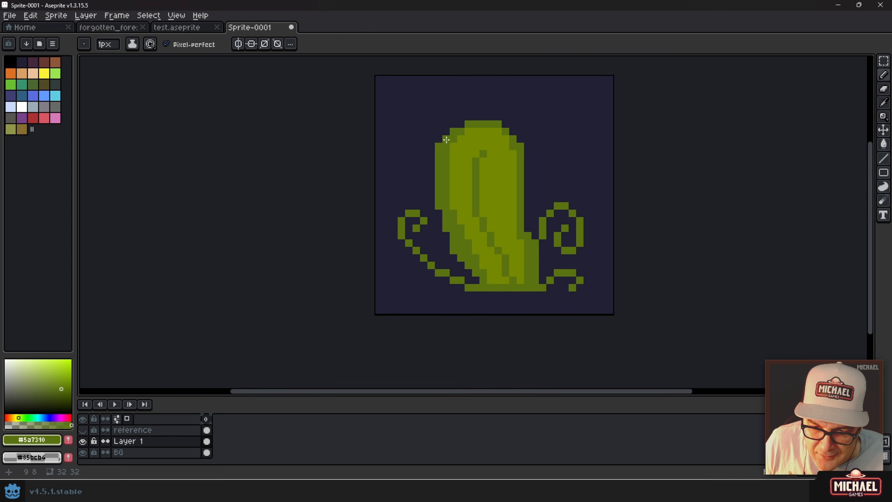
right_click(439, 146)
scroll(460, 146, up, 2)
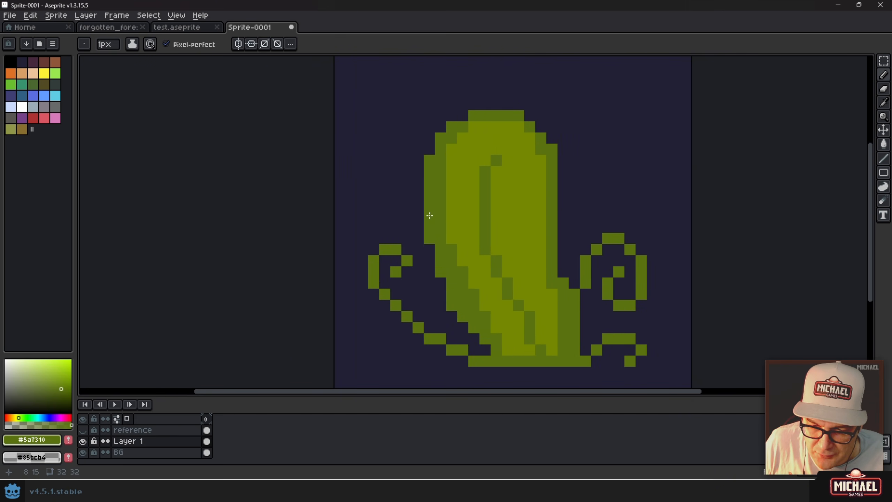
scroll(486, 171, up, 2)
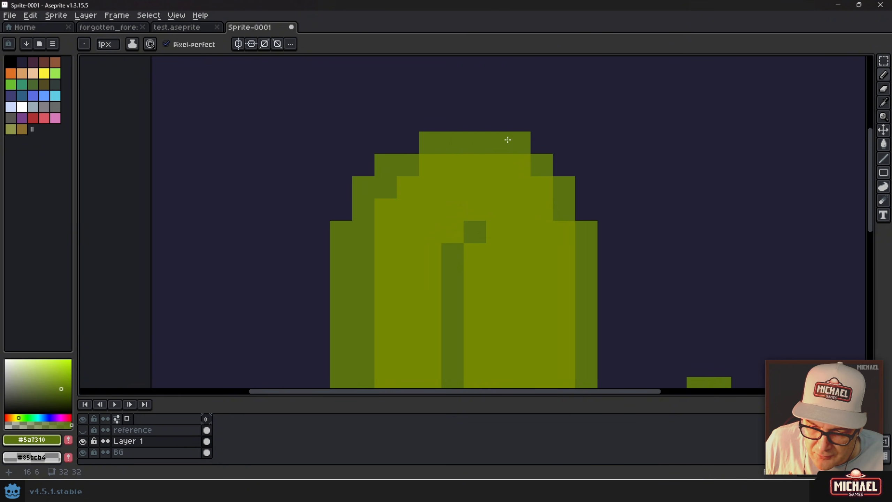
scroll(519, 171, down, 2)
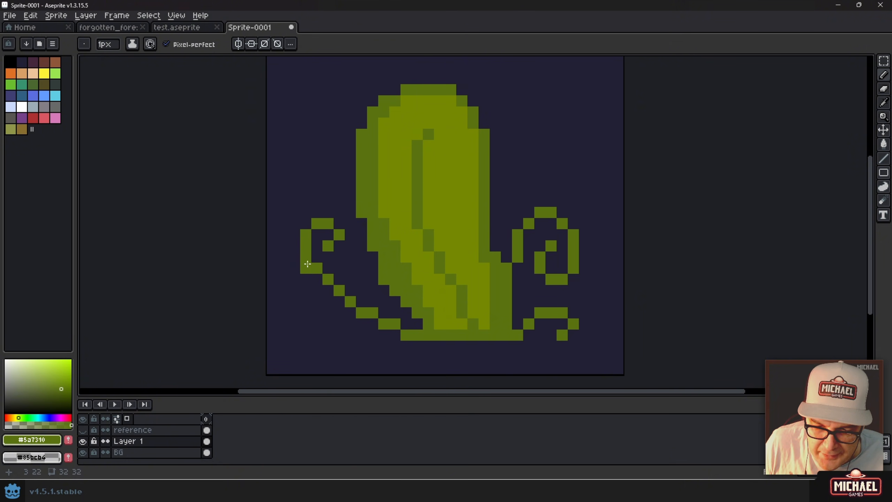
mouse_move(305, 168)
mouse_down()
mouse_move(288, 123)
mouse_move(286, 92)
mouse_move(295, 189)
mouse_up()
mouse_move(296, 132)
mouse_down()
mouse_move(307, 113)
mouse_move(366, 81)
mouse_up()
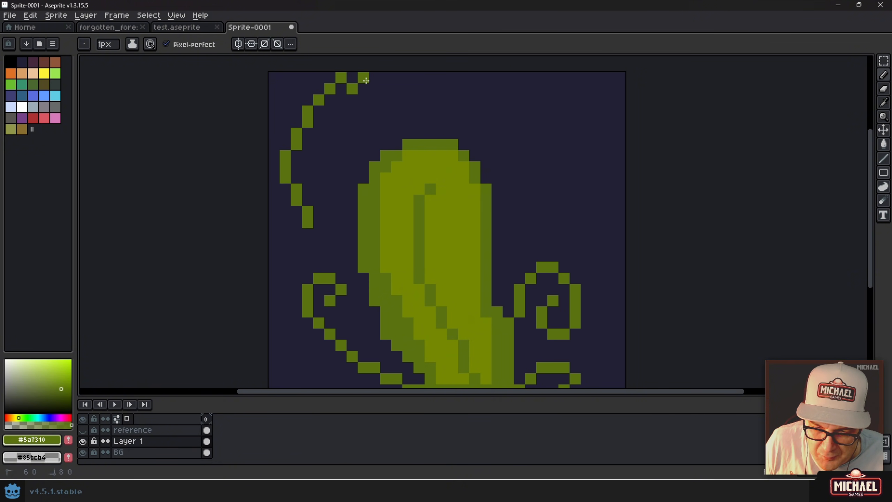
key(ctrl+z)
click(371, 88)
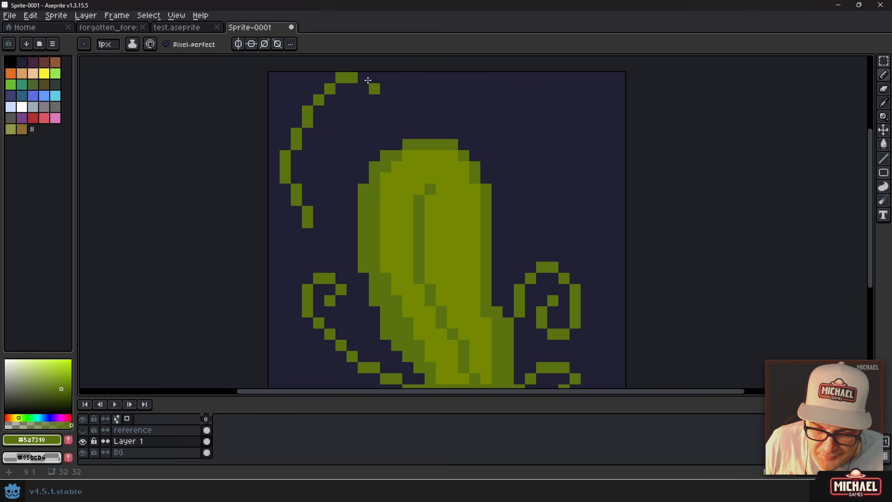
key(ctrl+z)
key(e)
mouse_move(312, 223)
mouse_down()
mouse_move(285, 167)
mouse_move(285, 145)
mouse_move(352, 80)
mouse_up()
key(b)
click(341, 244)
- Add short side veins in #5a7310 branching from both sides of the leaf's central vein
scroll(341, 243, down, 4)
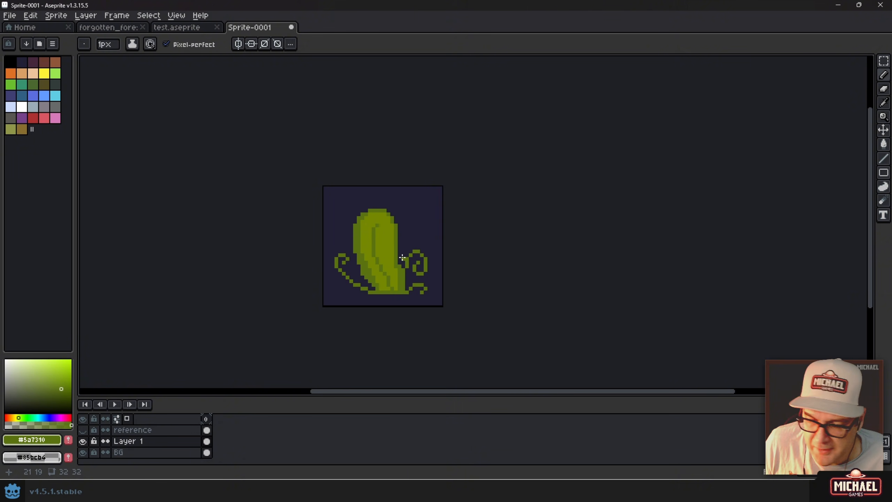
scroll(403, 258, down, 1)
scroll(433, 273, down, 1)
scroll(432, 272, up, 2)
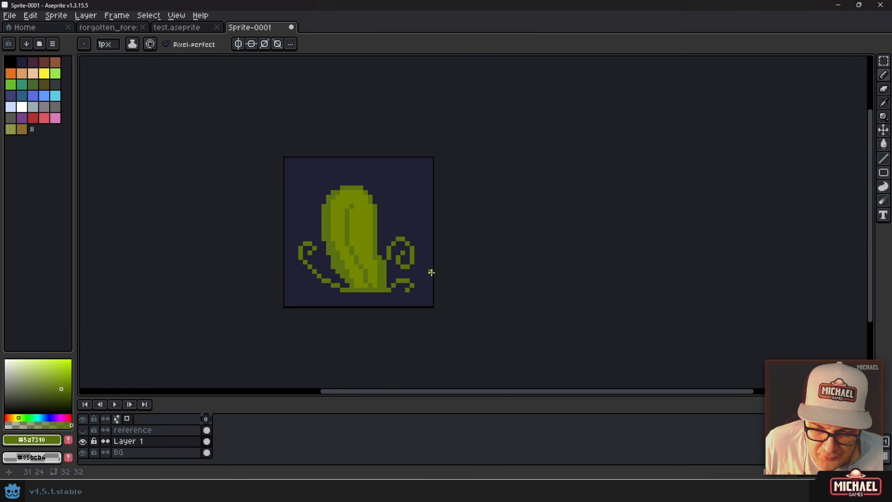
scroll(392, 244, up, 3)
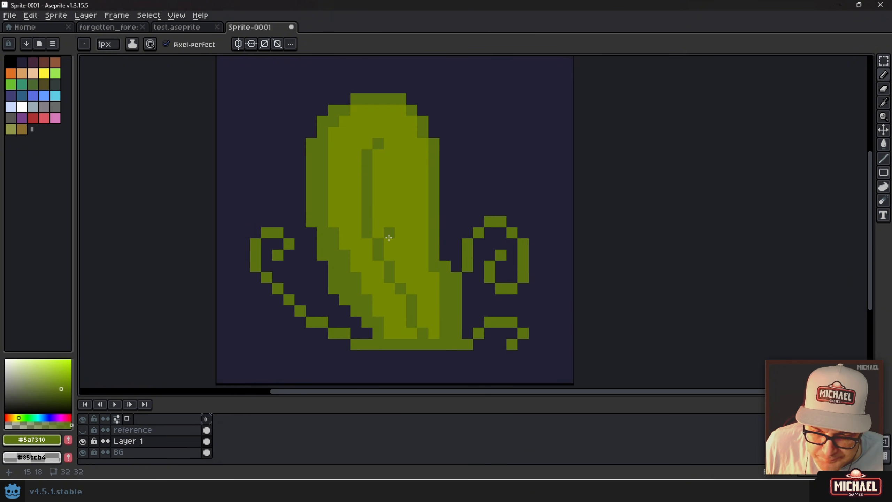
drag(389, 235, 412, 221)
click(345, 234)
click(356, 244)
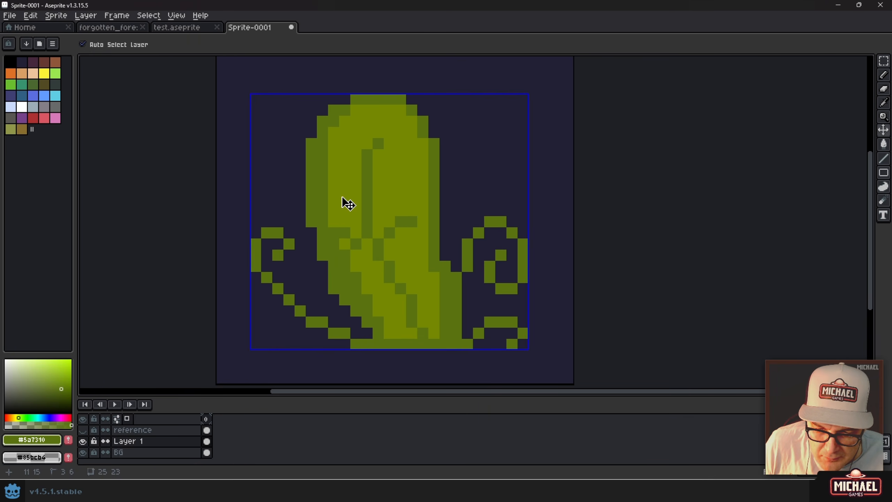
drag(333, 188, 357, 200)
click(377, 175)
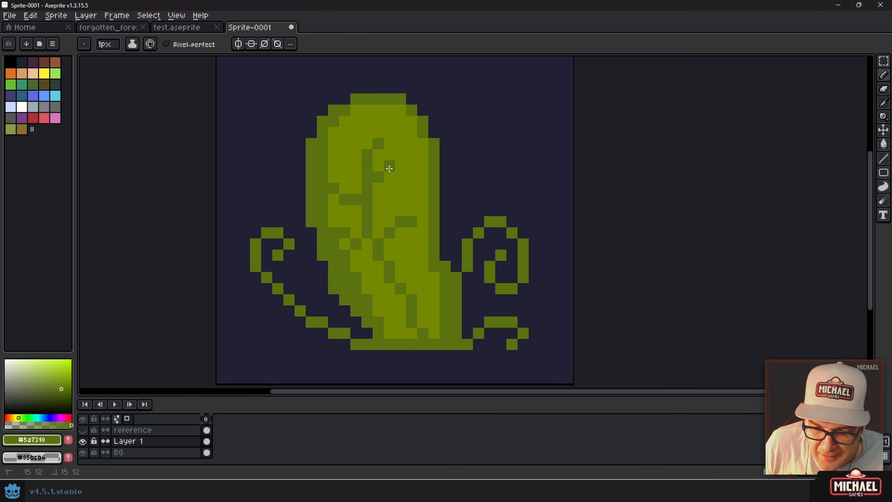
click(389, 168)
- Separate the lower left side vein from the leaf's edge with #768802 and connect it to the central vein in #5a7310
alt+click(342, 233)
click(334, 233)
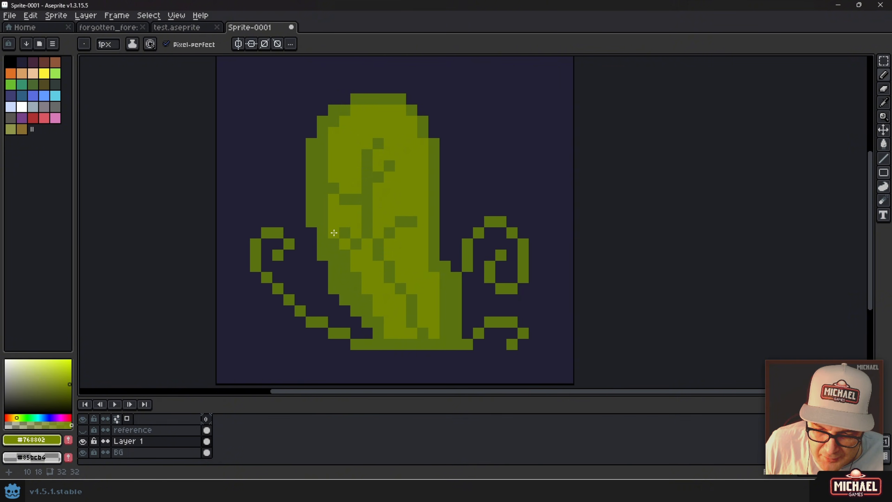
click(344, 255)
click(333, 244)
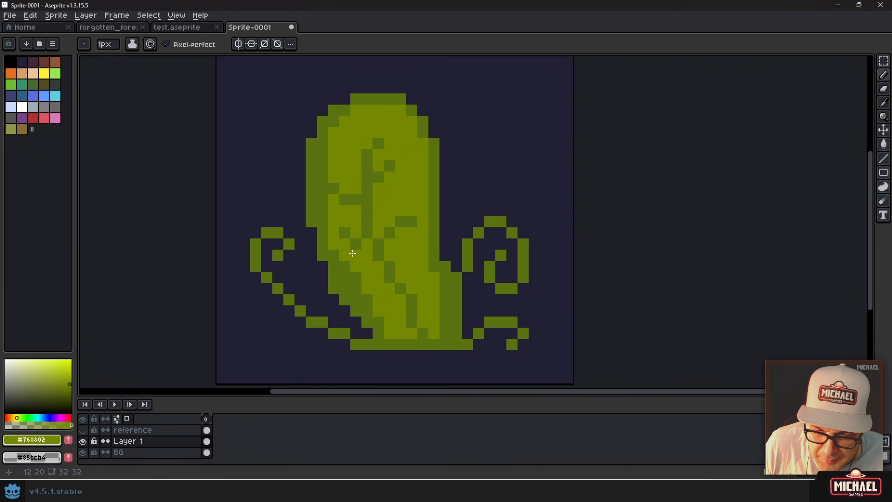
alt+click(357, 243)
drag(367, 244, 381, 269)
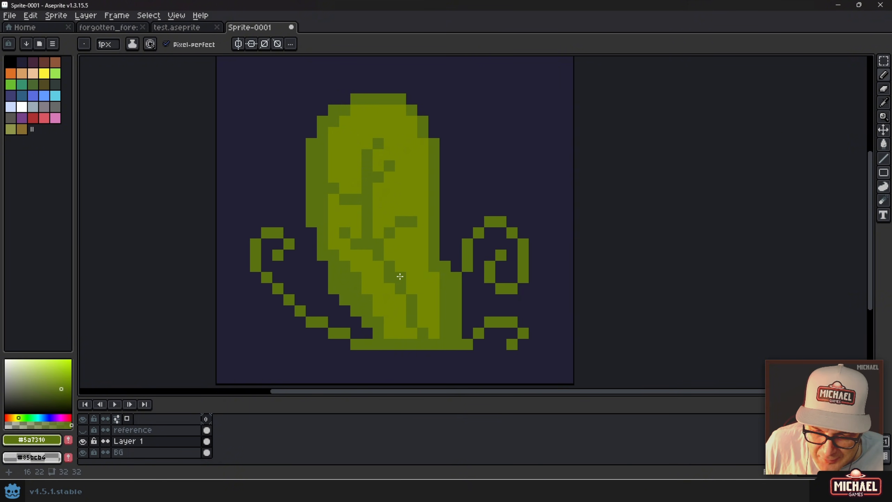
- Shade the leaf's left edge, its base and the lower parts of the tendrils with #42611b sampled from the reference layer
scroll(453, 228, down, 3)
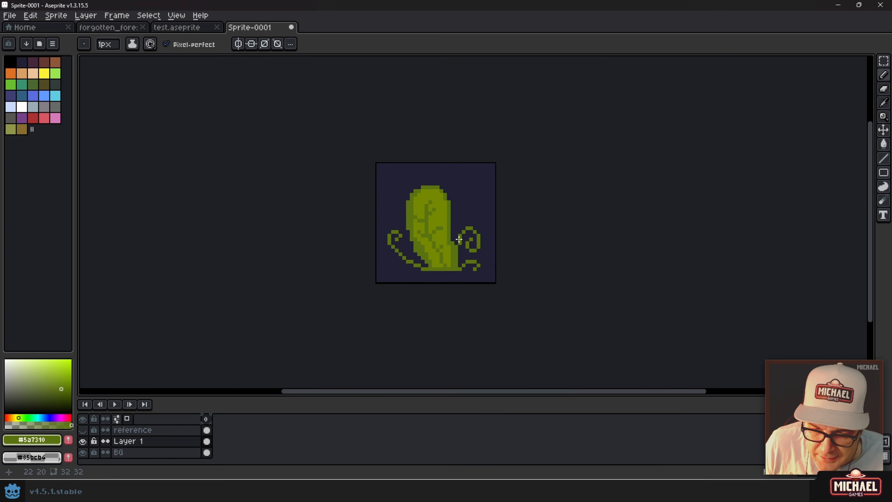
scroll(462, 260, down, 1)
scroll(433, 228, up, 3)
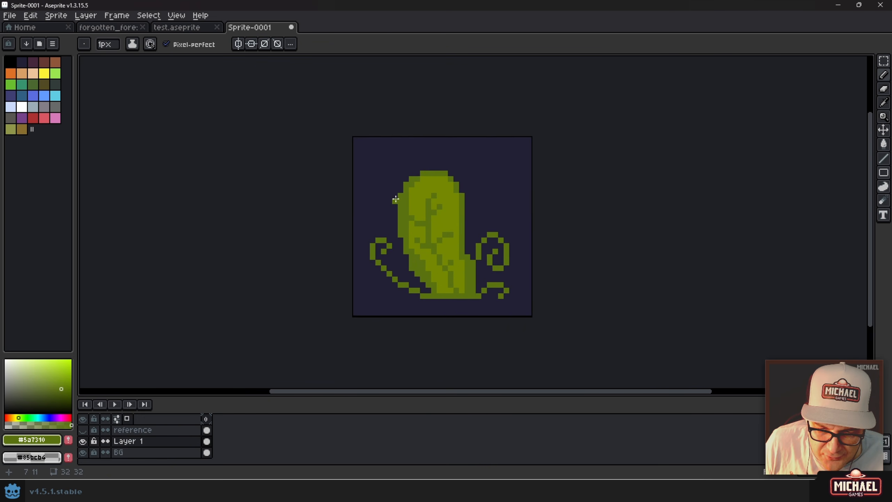
click(82, 429)
alt+click(378, 184)
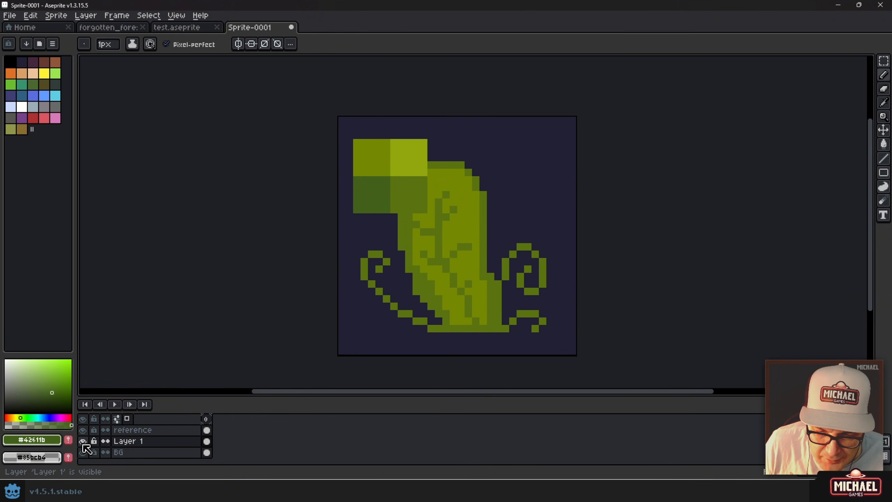
click(83, 430)
scroll(404, 253, up, 2)
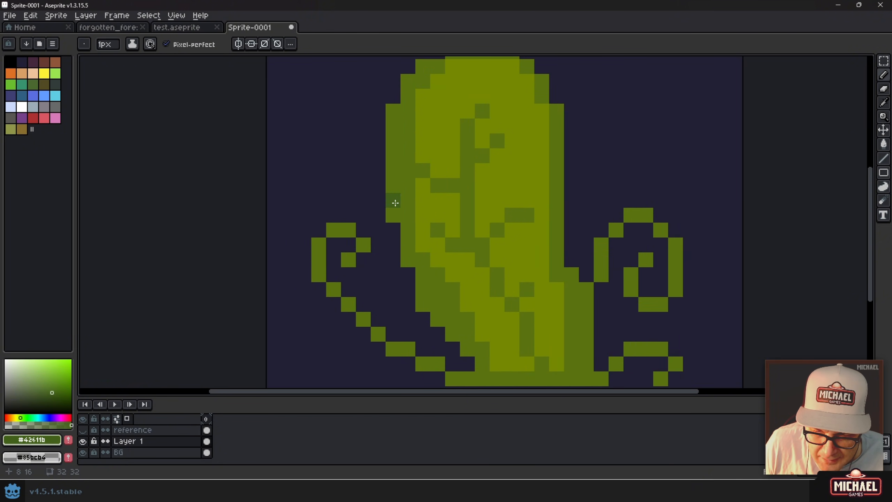
mouse_move(393, 114)
mouse_down()
mouse_move(392, 228)
mouse_move(410, 279)
mouse_move(460, 346)
mouse_move(470, 326)
mouse_move(459, 299)
mouse_move(482, 316)
mouse_move(412, 302)
mouse_move(384, 284)
mouse_up()
click(423, 300)
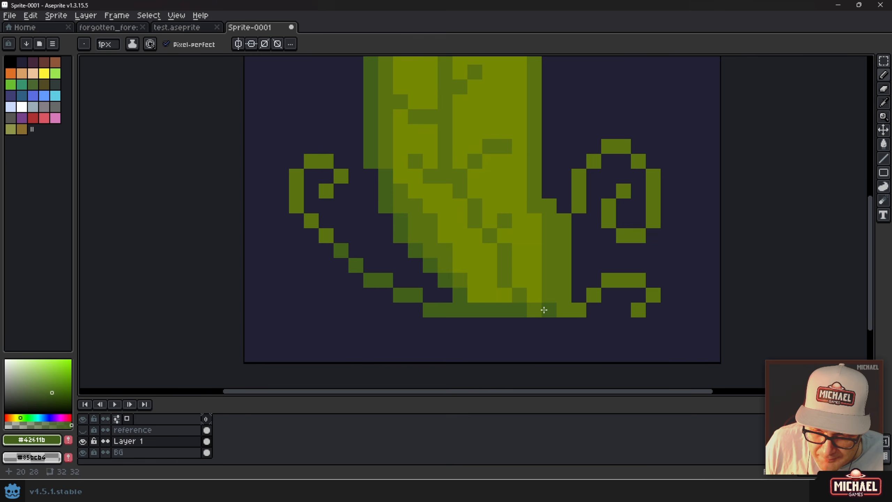
mouse_move(567, 309)
mouse_down()
mouse_move(603, 285)
mouse_move(638, 285)
mouse_move(658, 304)
mouse_move(639, 305)
mouse_up()
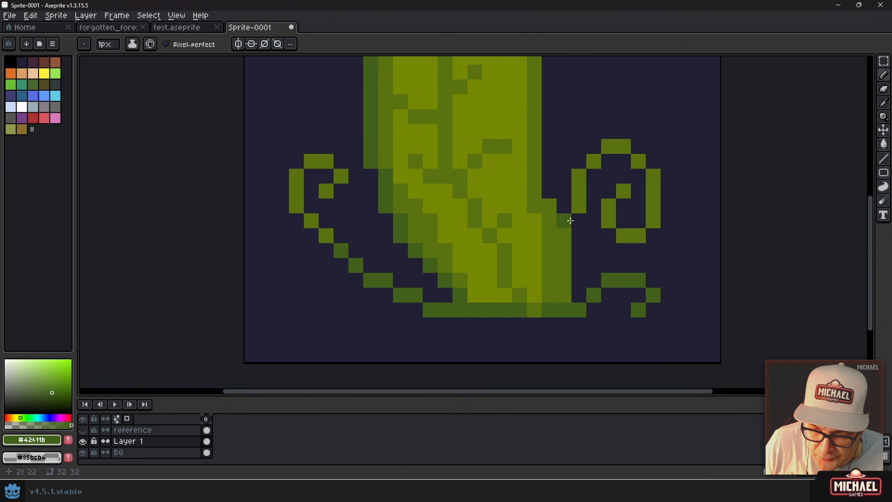
- Darken the leaf's lower right edge and the lower part of its central vein with #42611b
mouse_move(564, 221)
mouse_down()
mouse_move(565, 274)
mouse_move(551, 299)
mouse_move(550, 261)
mouse_move(542, 295)
mouse_move(522, 294)
mouse_move(503, 251)
mouse_move(445, 169)
mouse_move(430, 118)
mouse_move(458, 102)
mouse_up()
scroll(458, 102, down, 3)
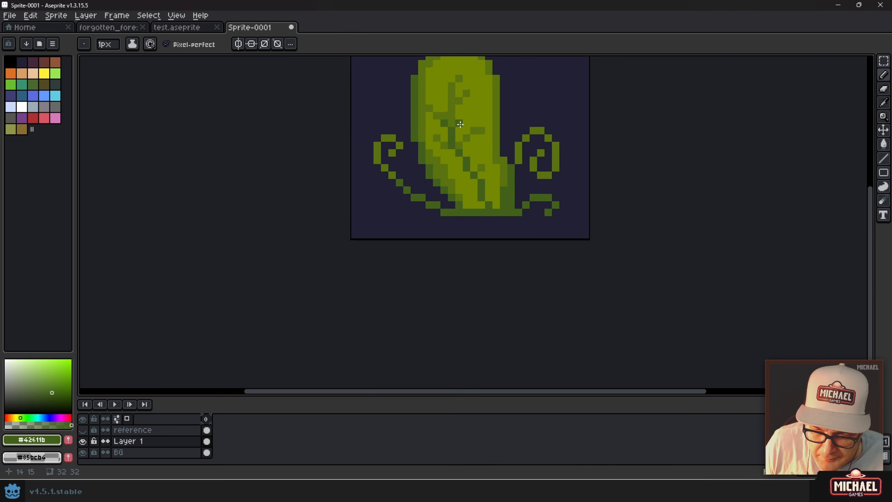
scroll(476, 145, up, 1)
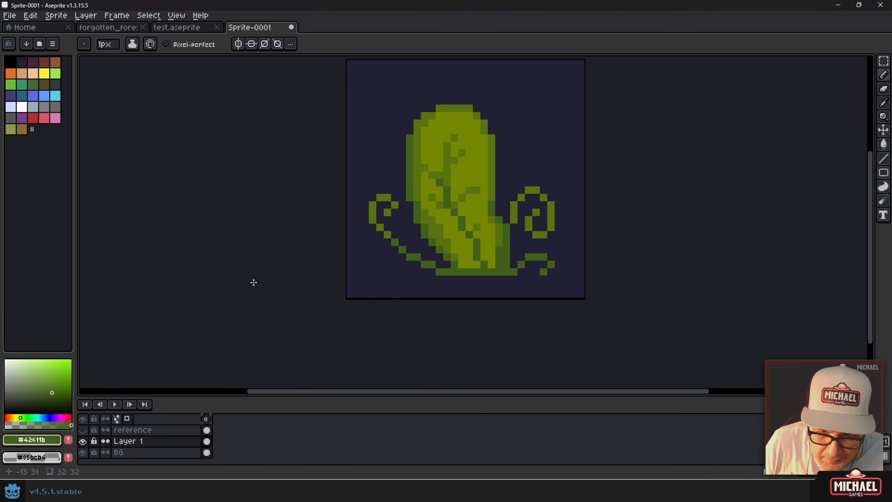
- Highlight the leaf's rounded top rim with #92a70f sampled from the reference layer, restoring the excess inner pixel to #768802
click(83, 429)
key(alt)
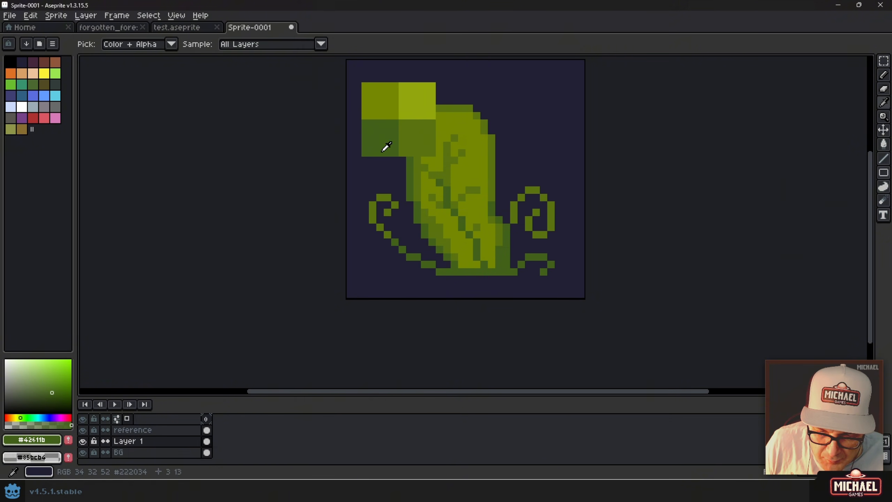
click(418, 101)
click(82, 429)
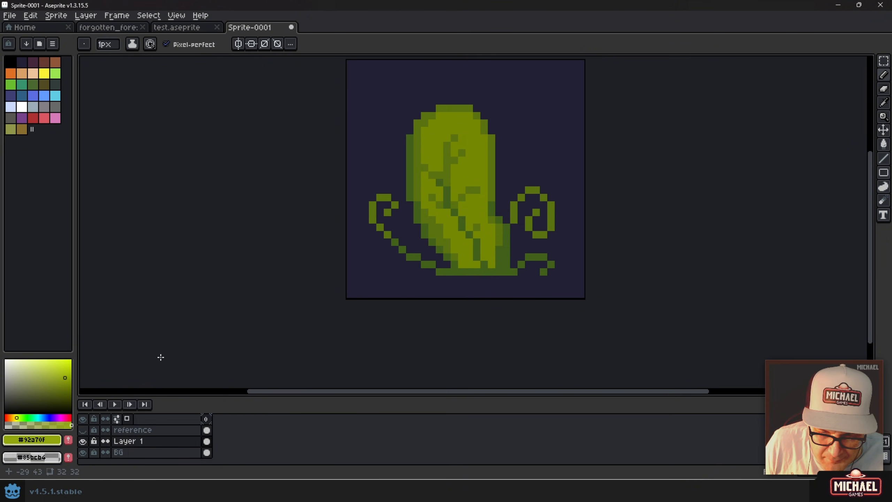
scroll(436, 185, up, 2)
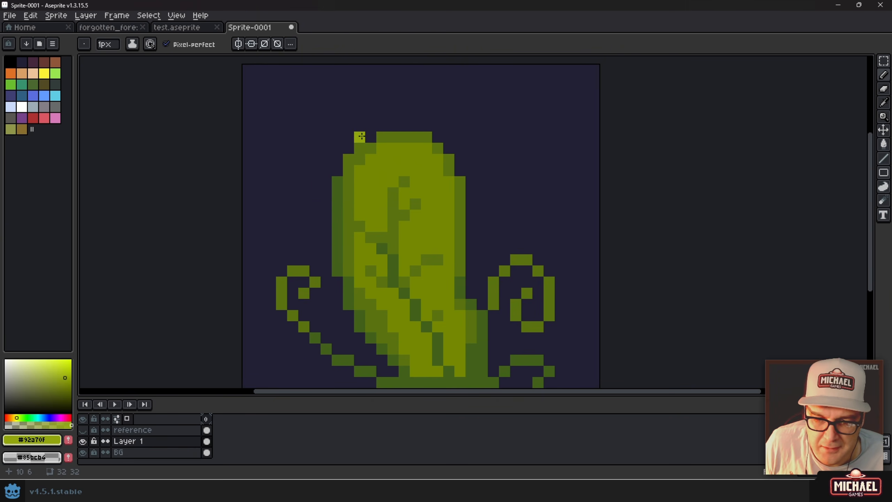
mouse_move(383, 145)
mouse_down()
mouse_move(428, 152)
mouse_move(442, 179)
mouse_up()
alt+click(423, 172)
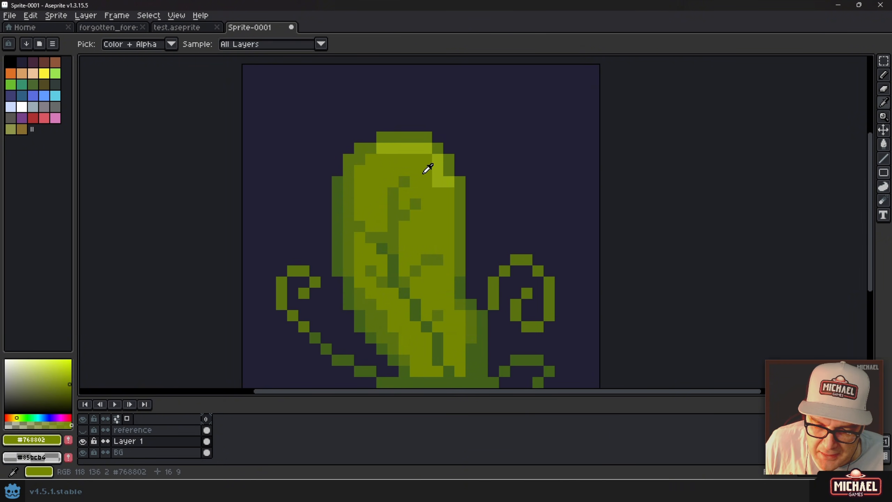
click(434, 184)
alt+click(418, 144)
click(367, 157)
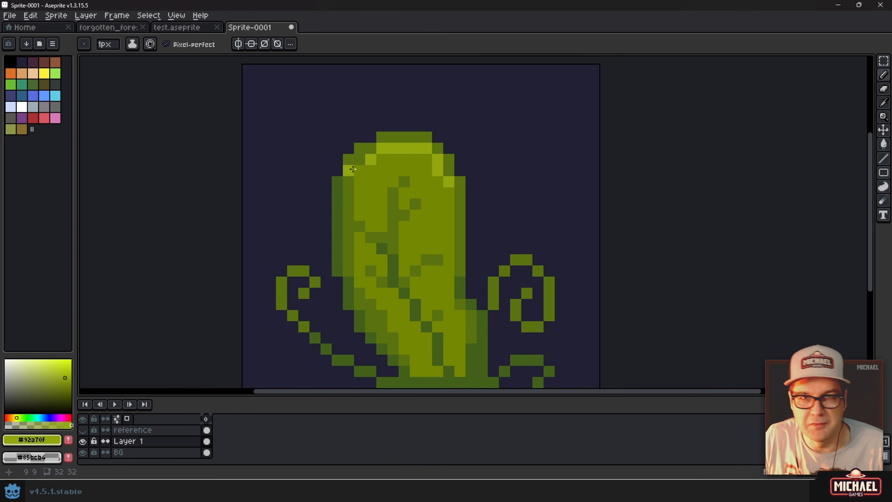
click(355, 168)
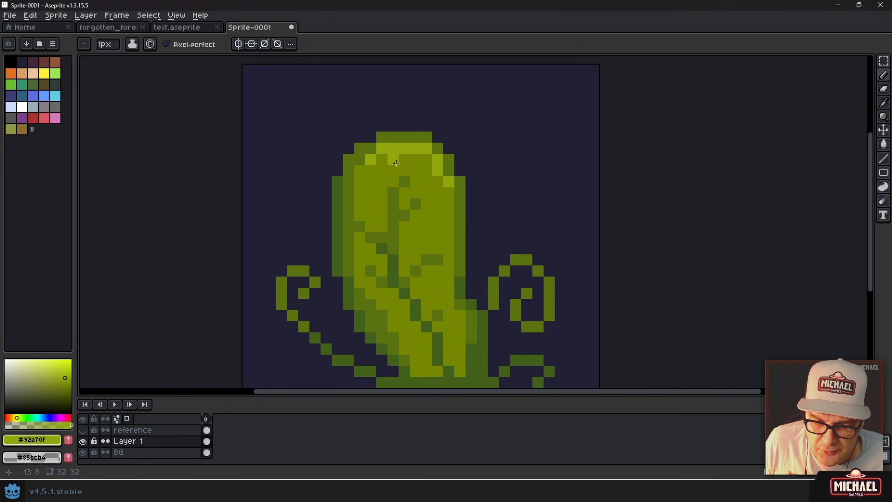
- Add #92a70f highlights directly beneath the lower left and right side veins
scroll(404, 174, down, 3)
scroll(412, 182, up, 3)
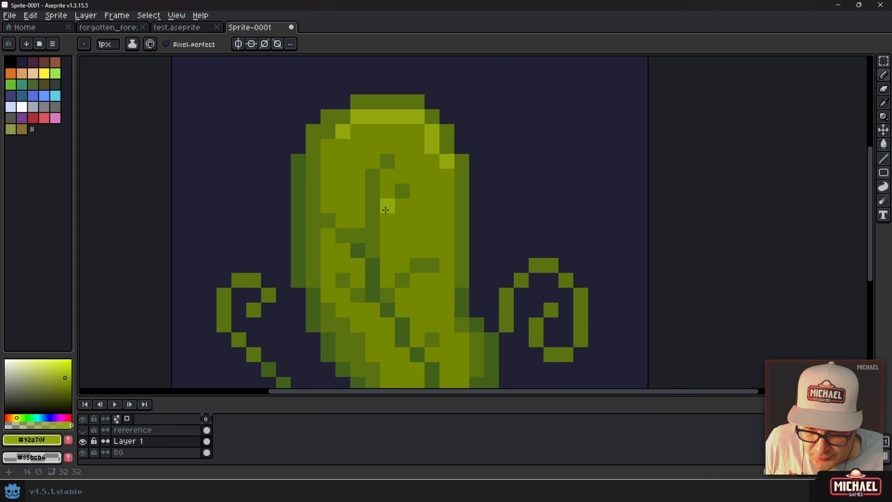
drag(403, 286, 412, 225)
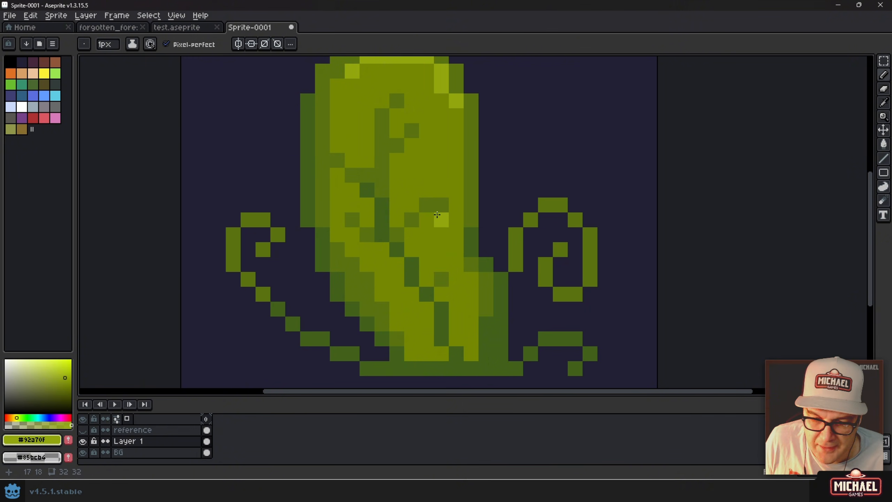
drag(412, 232, 442, 219)
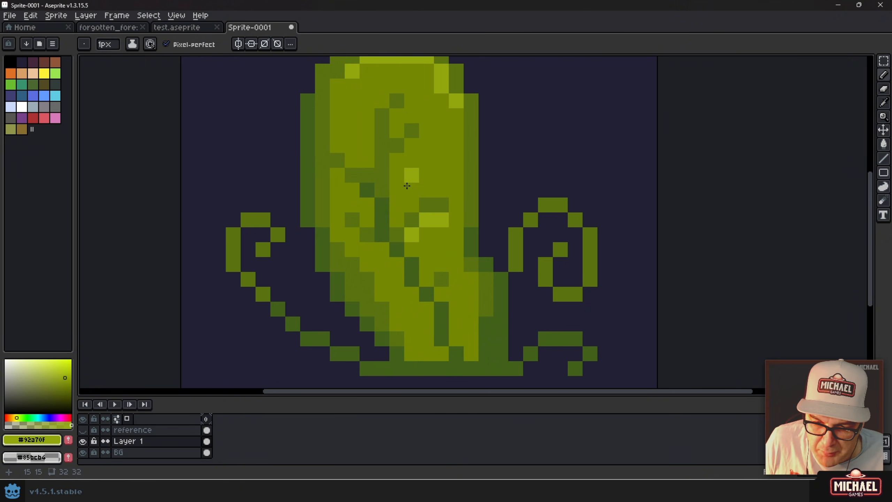
click(358, 235)
click(365, 243)
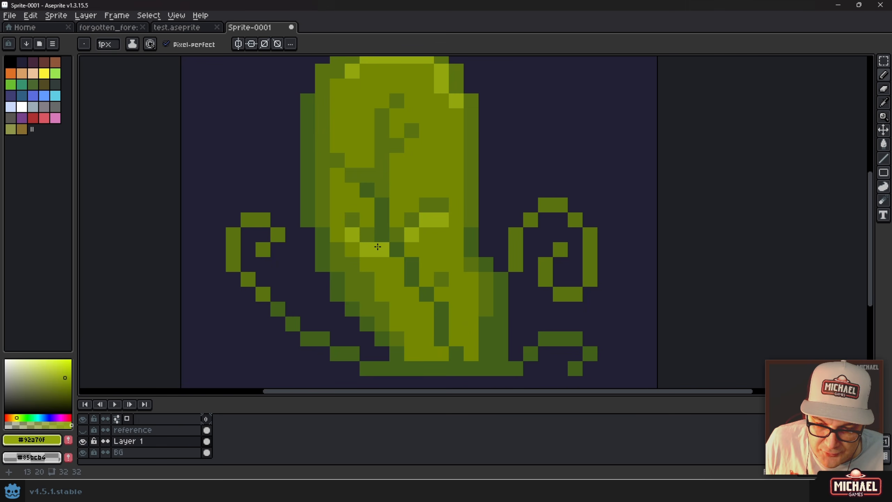
- Add #92a70f highlight pixels along the left side of the lower central vein and beneath the upper left side vein
click(379, 247)
click(396, 264)
click(422, 306)
click(442, 353)
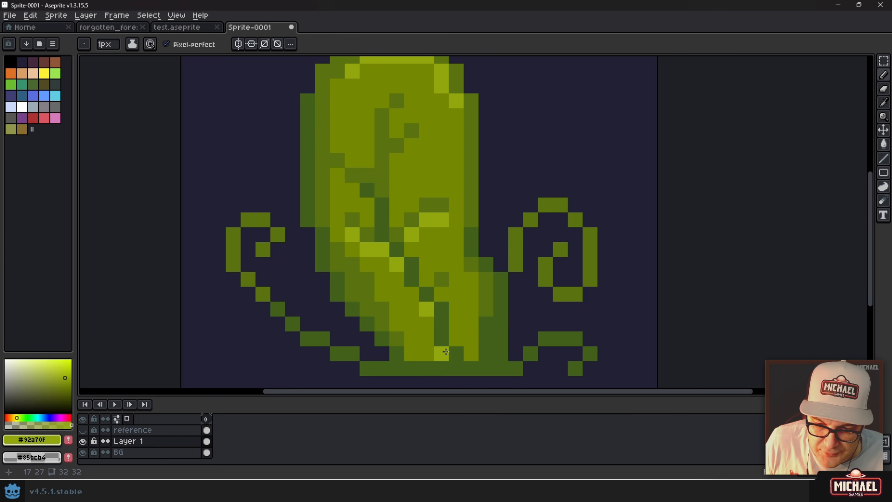
click(367, 205)
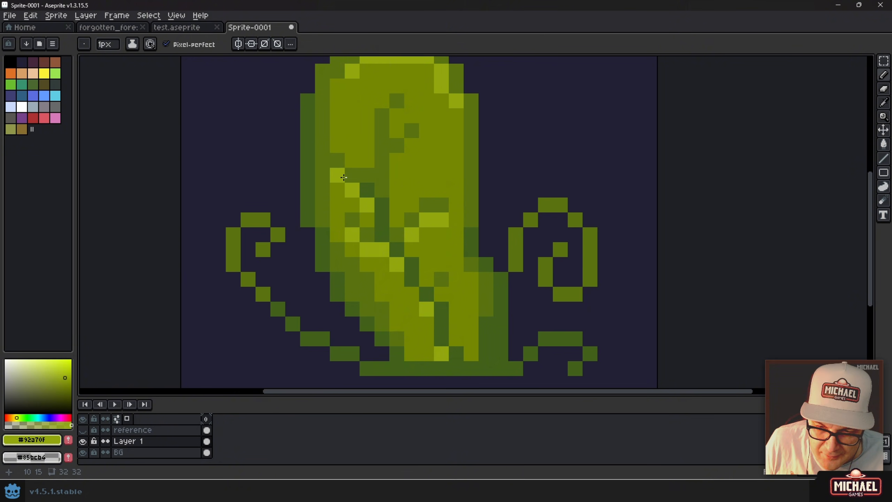
scroll(403, 201, down, 5)
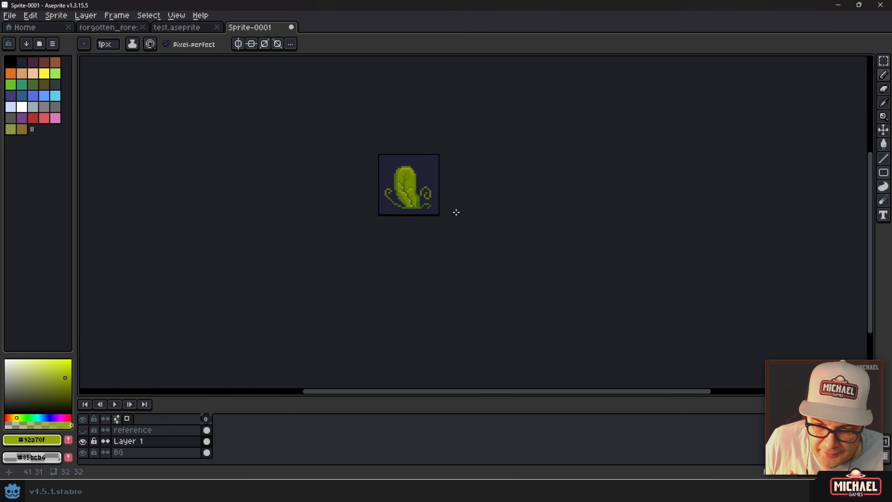
scroll(444, 202, up, 5)
scroll(309, 180, up, 4)
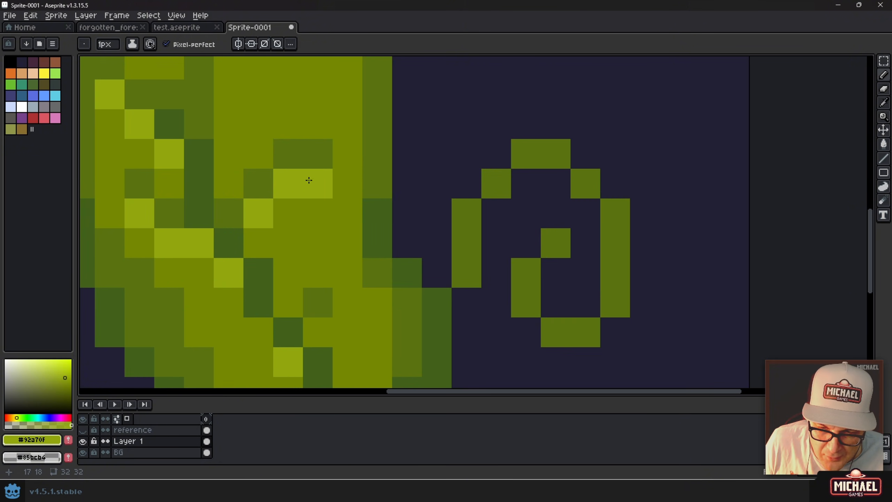
- Extend the lower right and lower left side veins outward to the leaf's edges using the sampled #5a7310
alt+click(326, 152)
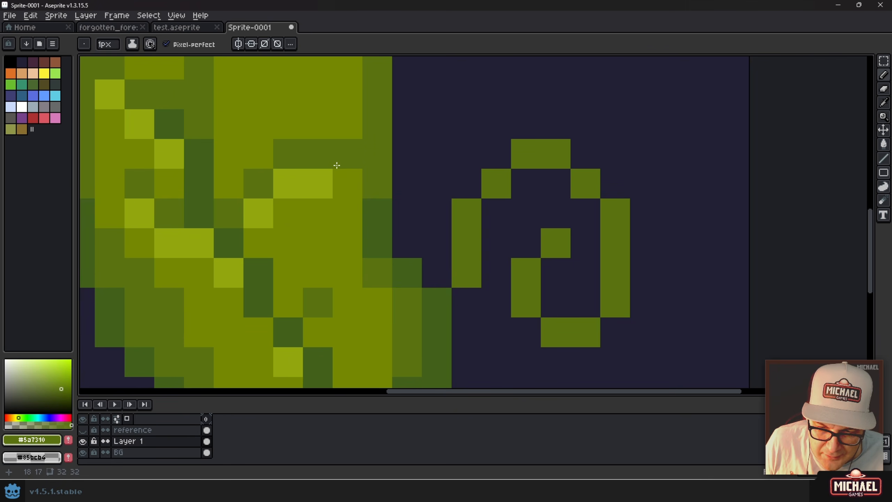
scroll(336, 162, down, 3)
scroll(282, 165, up, 1)
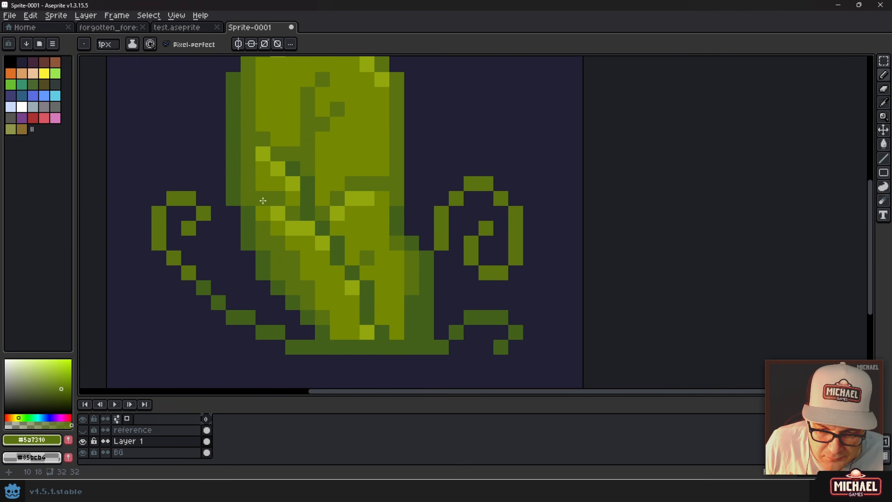
- Highlight the underside of the upper right side vein and the central vein's tip with the sampled #92a70f
scroll(283, 165, up, 2)
alt+click(281, 216)
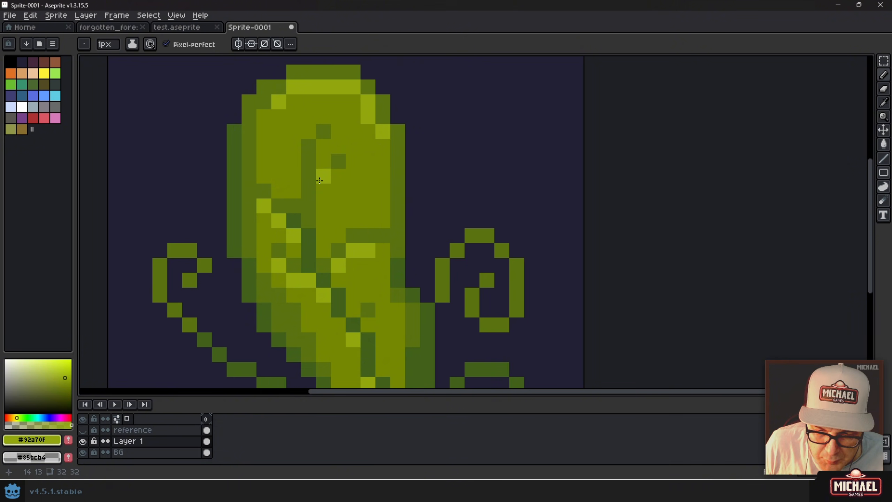
click(334, 173)
click(323, 151)
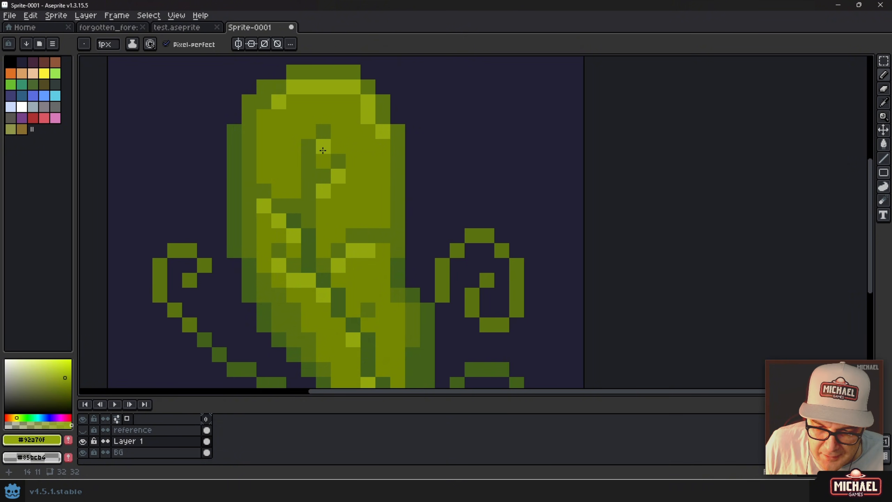
click(315, 209)
scroll(338, 206, down, 6)
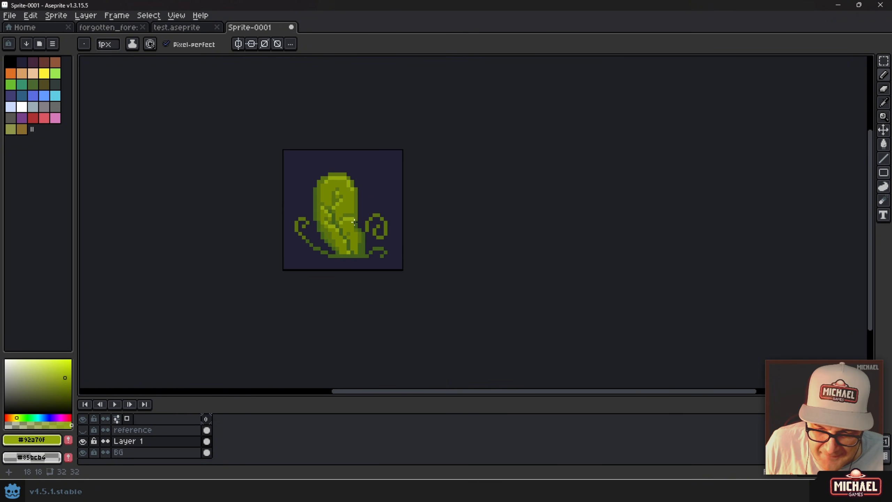
scroll(370, 245, up, 4)
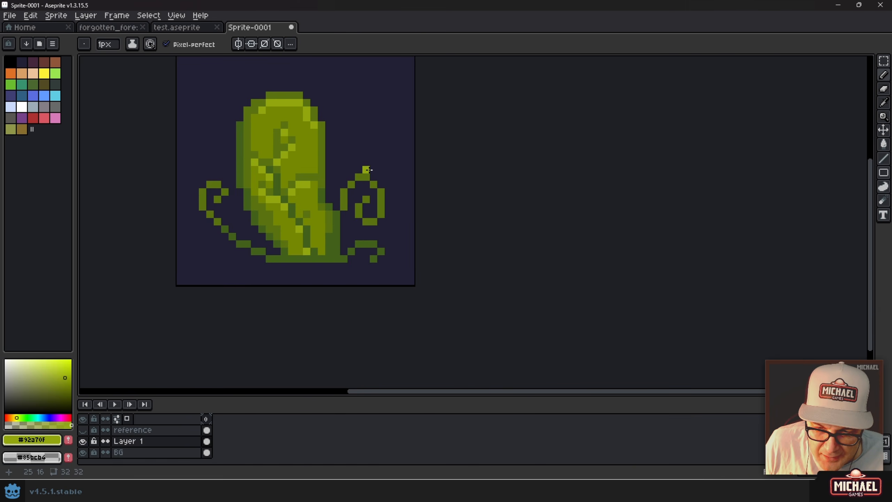
- Add #92a70f highlights to the right tendril's upper arc, outer edge and inner curl
scroll(359, 175, up, 2)
mouse_move(364, 179)
mouse_down()
mouse_move(405, 183)
mouse_move(449, 277)
mouse_up()
click(396, 271)
click(366, 302)
scroll(367, 301, down, 4)
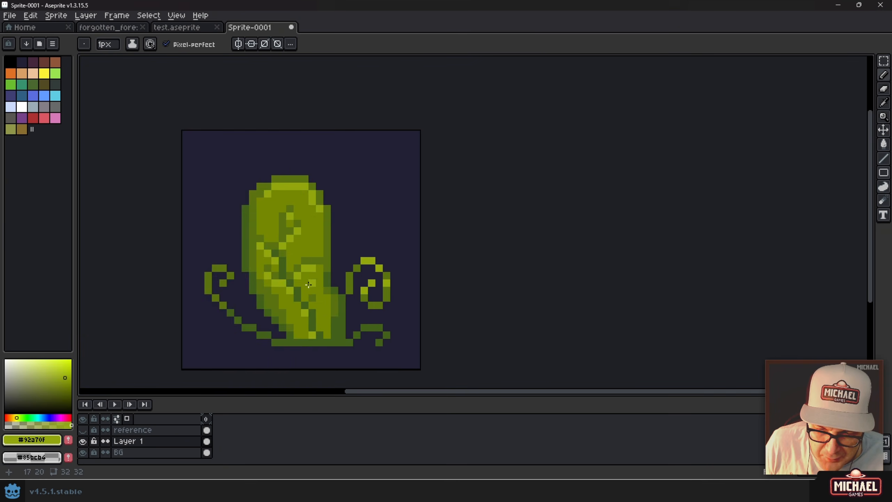
- Add #92a70f highlights to the left tendril's upper arc, outer edge and curled tip
scroll(425, 269, up, 2)
click(370, 244)
click(355, 244)
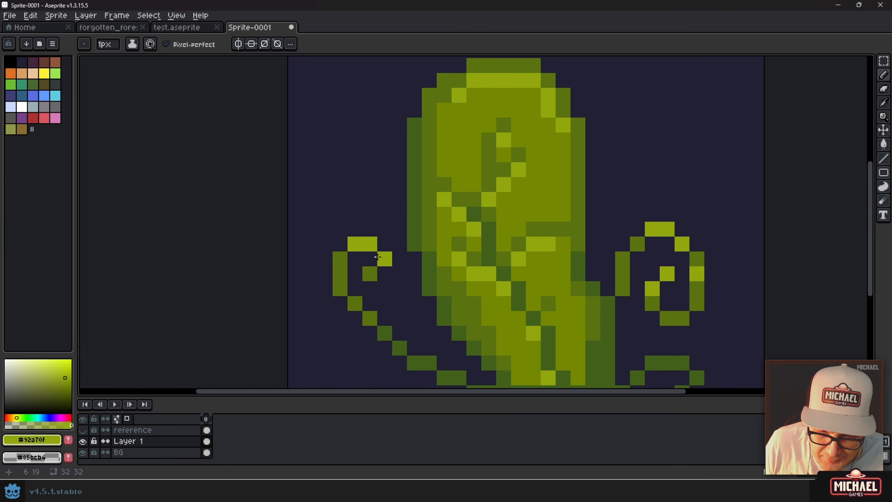
click(385, 259)
scroll(440, 287, down, 2)
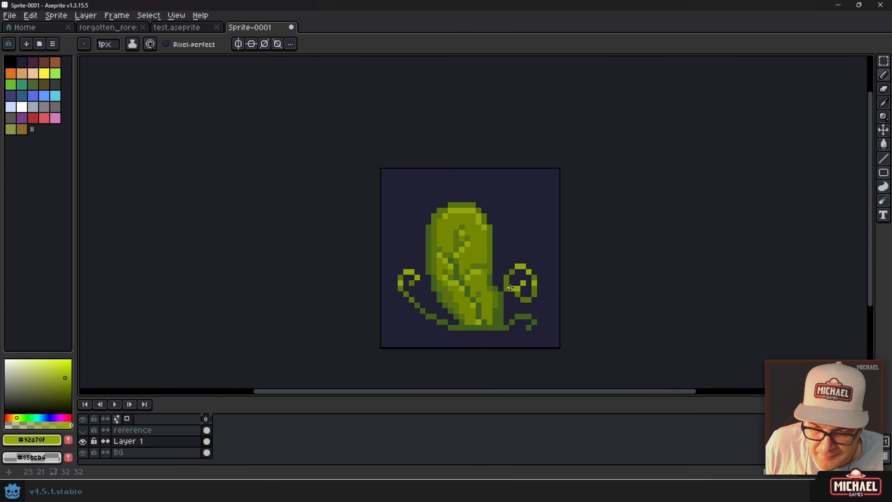
scroll(510, 288, down, 2)
drag(544, 292, 448, 284)
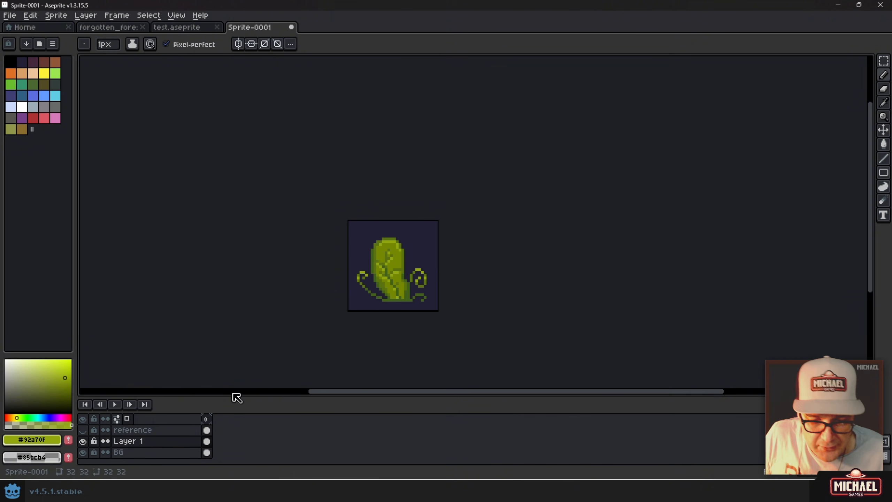
- Try adding a second animation frame copied from the first one
click(207, 419)
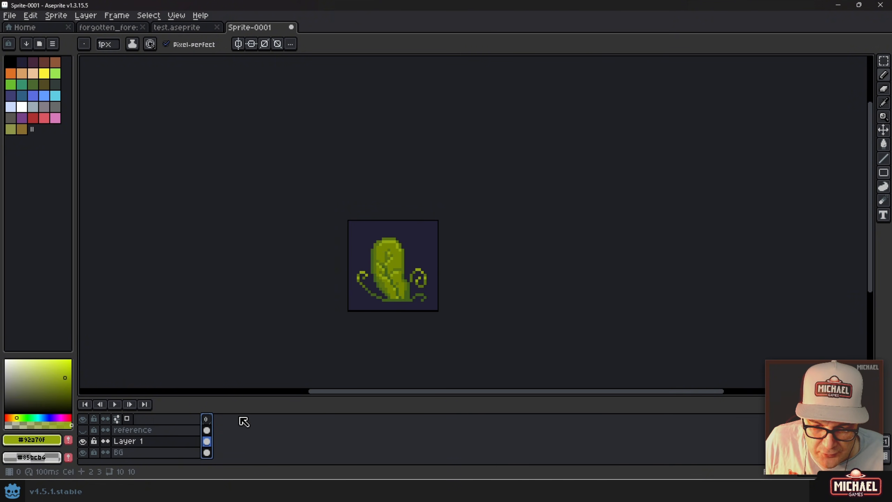
right_click(209, 423)
click(236, 412)
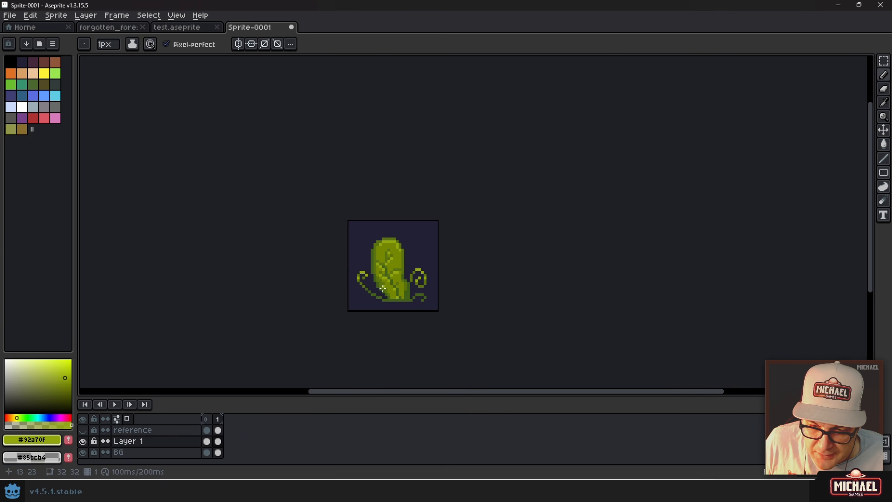
key(v)
- Try adding an empty second frame and undo its creation
right_click(209, 423)
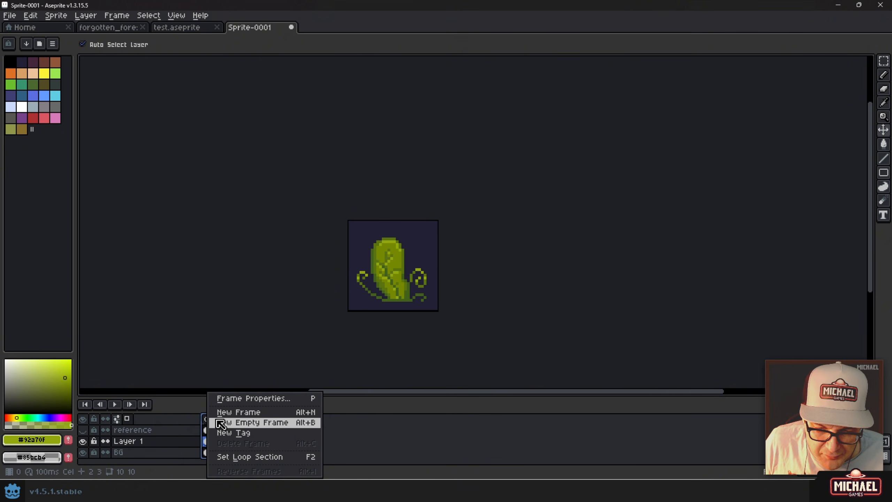
click(241, 424)
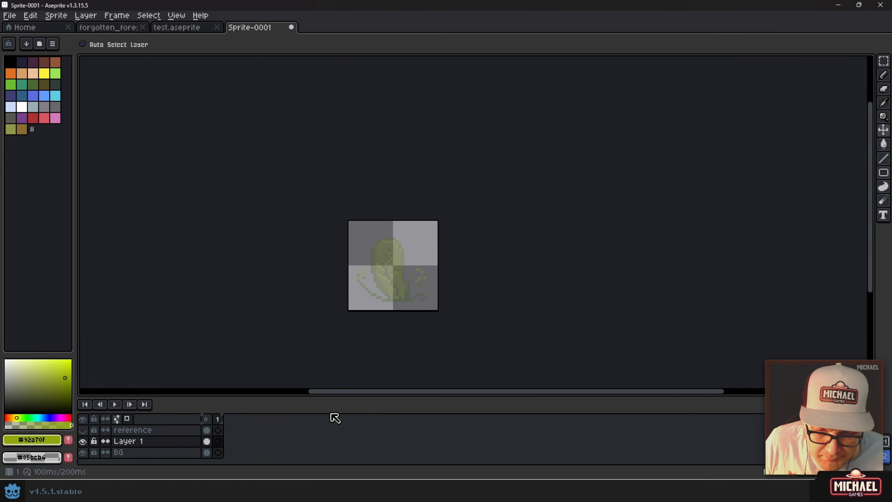
key(b)
scroll(397, 254, up, 2)
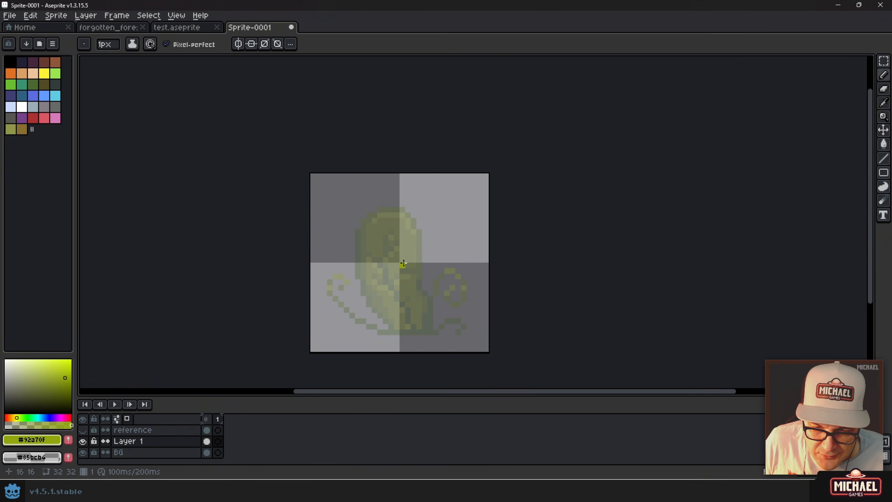
click(129, 421)
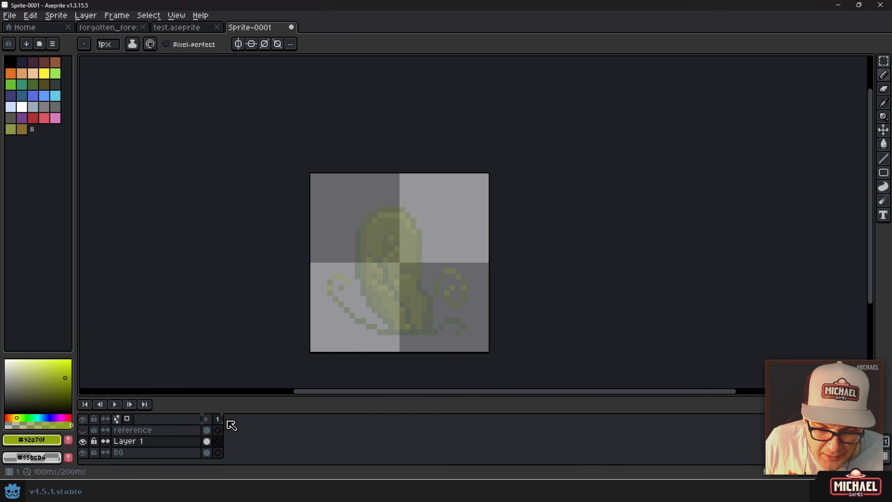
click(363, 237)
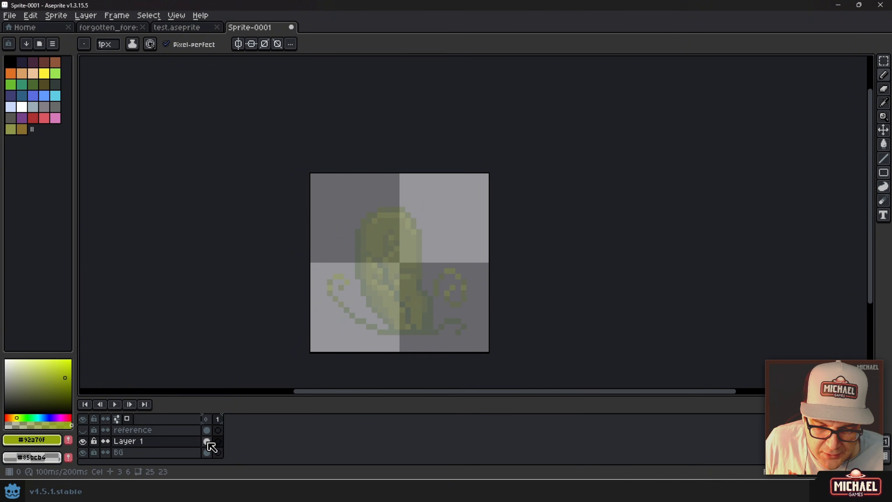
key(ctrl+z)
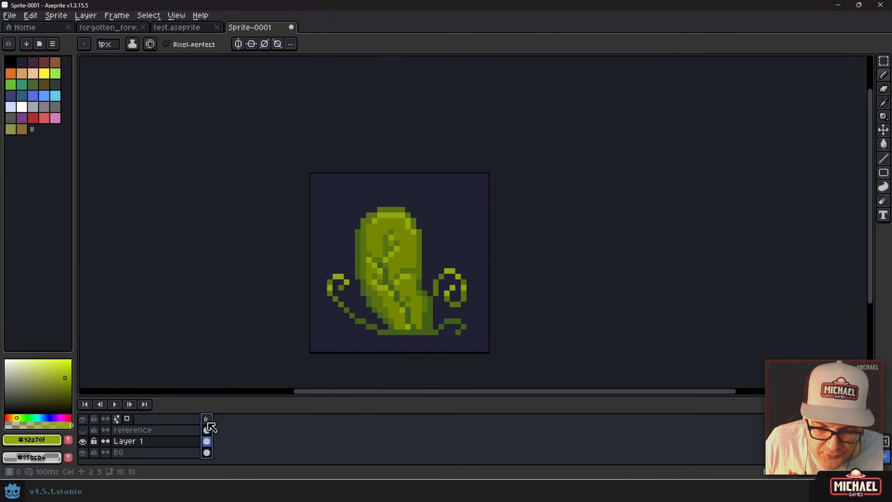
- Add a second frame that copies the first one and select its Layer 1 cel
click(210, 421)
key(alt+n)
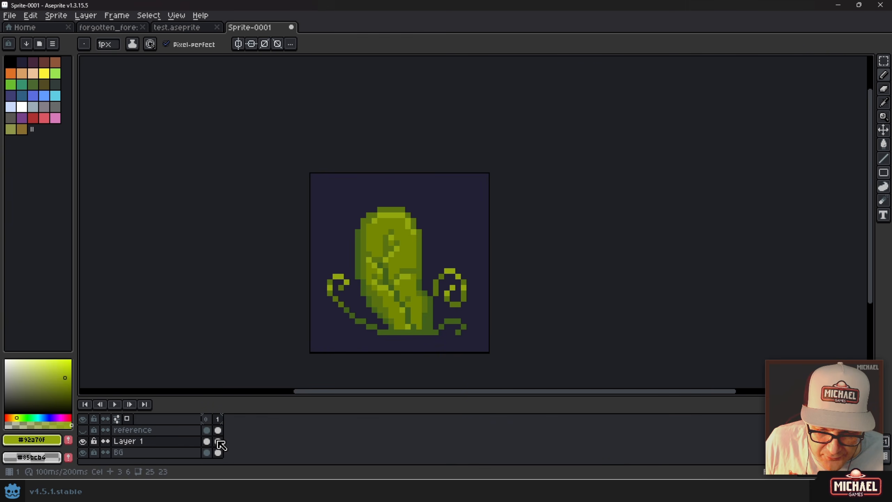
click(217, 441)
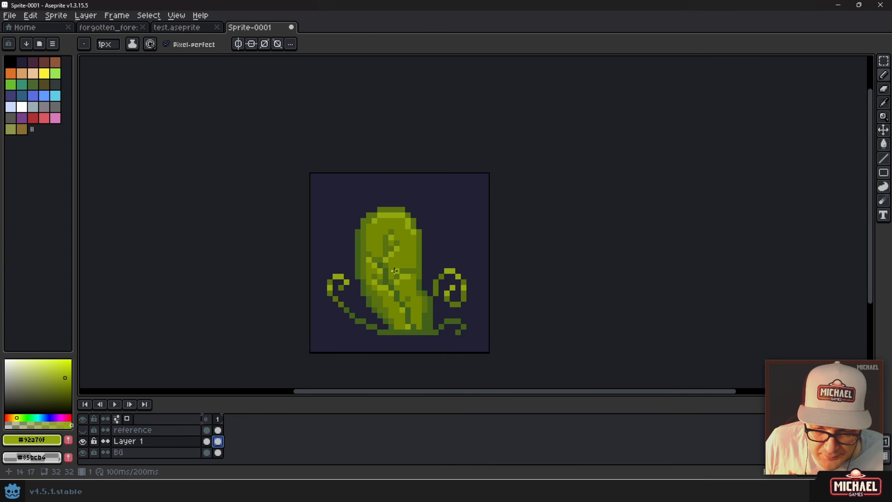
- Skew the whole plant by -9.5° in the second frame so its top leans right, and deselect it
scroll(405, 267, up, 2)
drag(406, 264, 336, 221)
scroll(336, 220, down, 1)
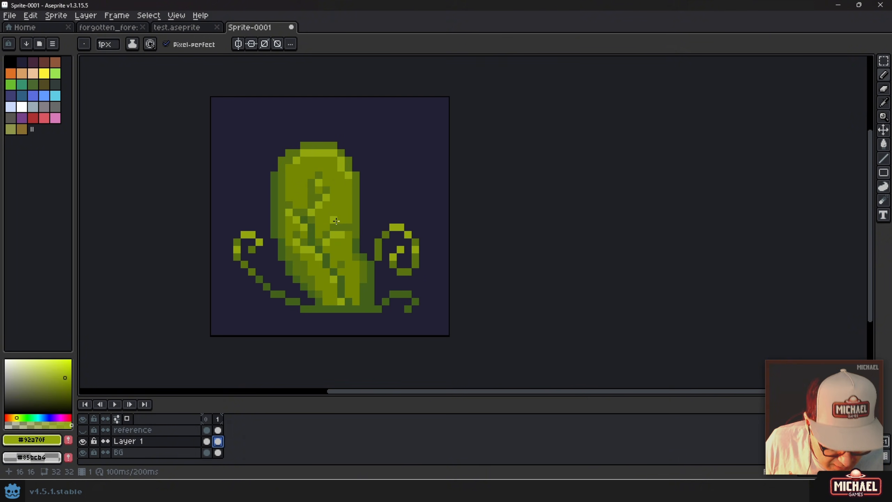
key(ctrl+t)
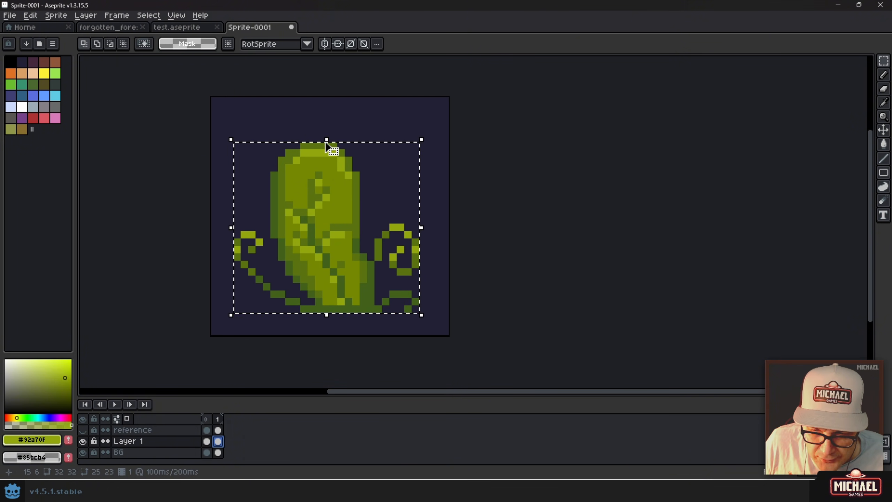
scroll(331, 184, up, 1)
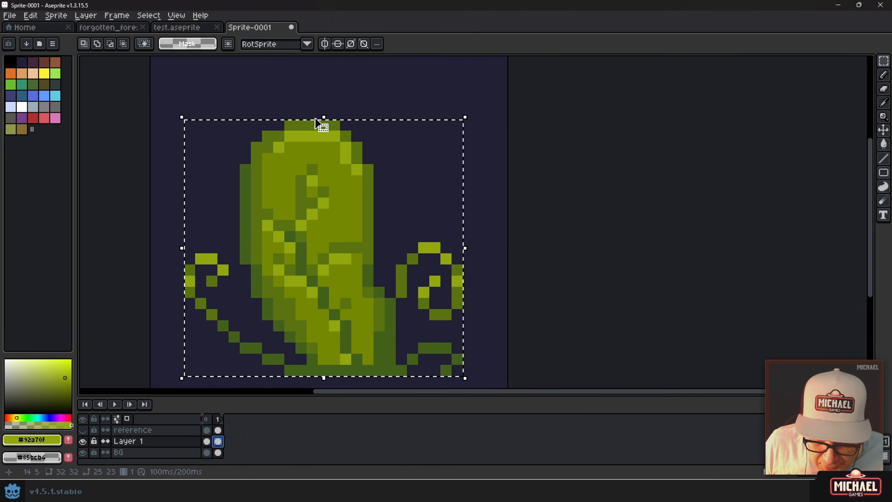
drag(316, 120, 328, 123)
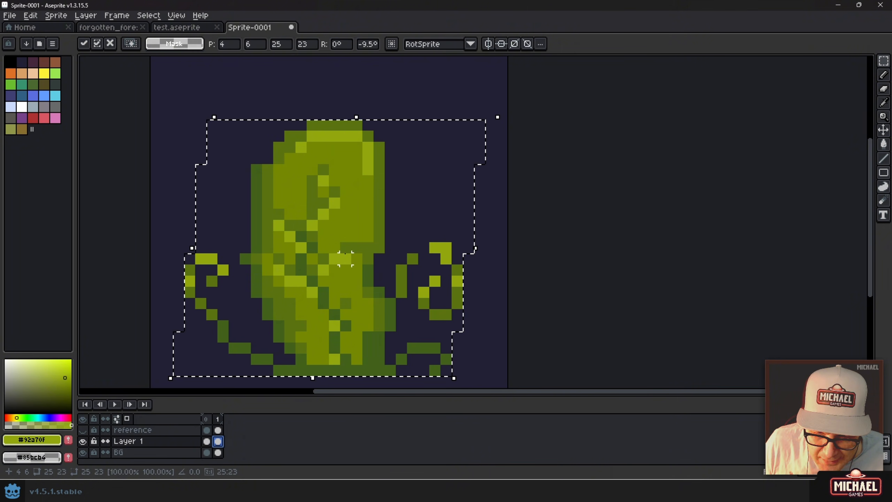
key(ctrl+d)
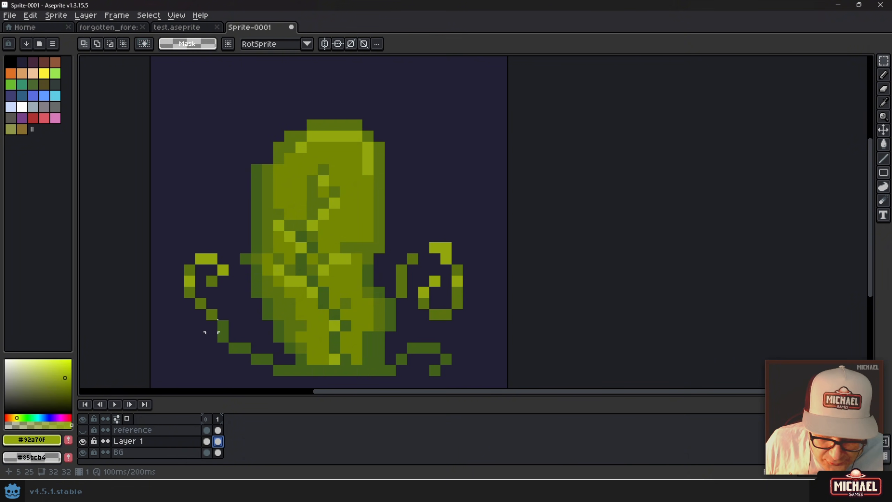
scroll(334, 202, down, 2)
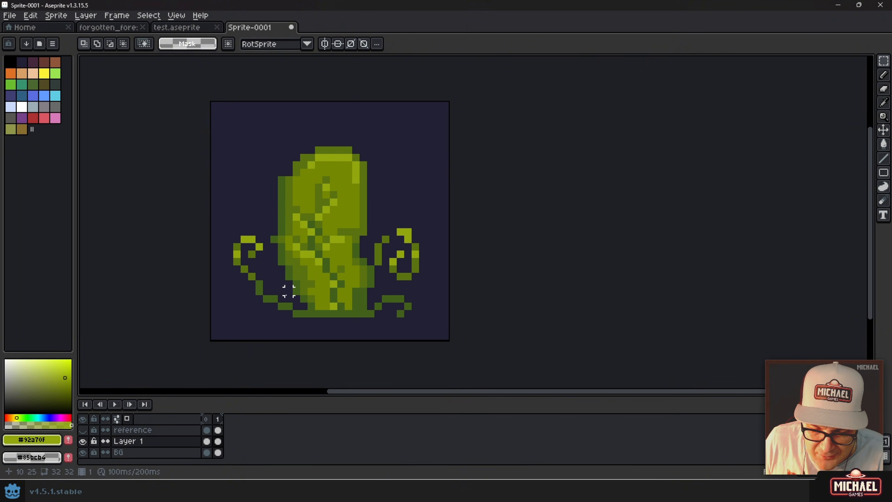
- Move the skewed plant in the second frame's Layer 1 cel one pixel to the right
click(218, 441)
key(v)
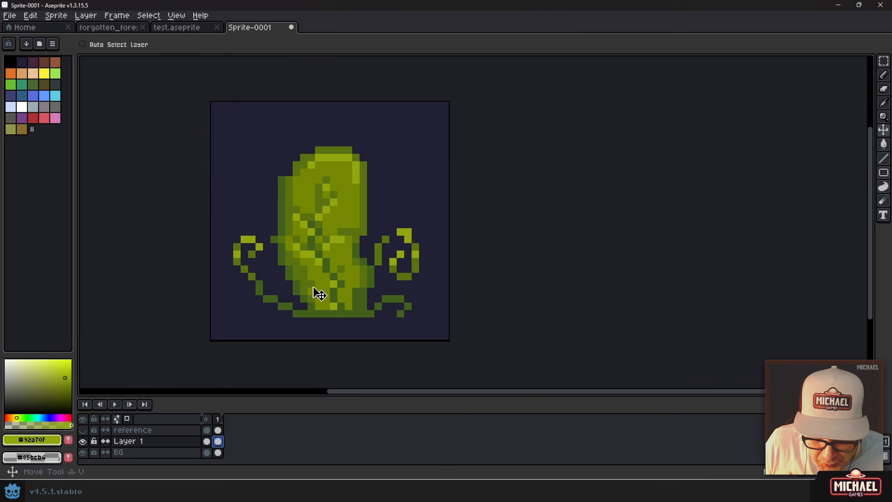
drag(315, 293, 326, 293)
key(Return)
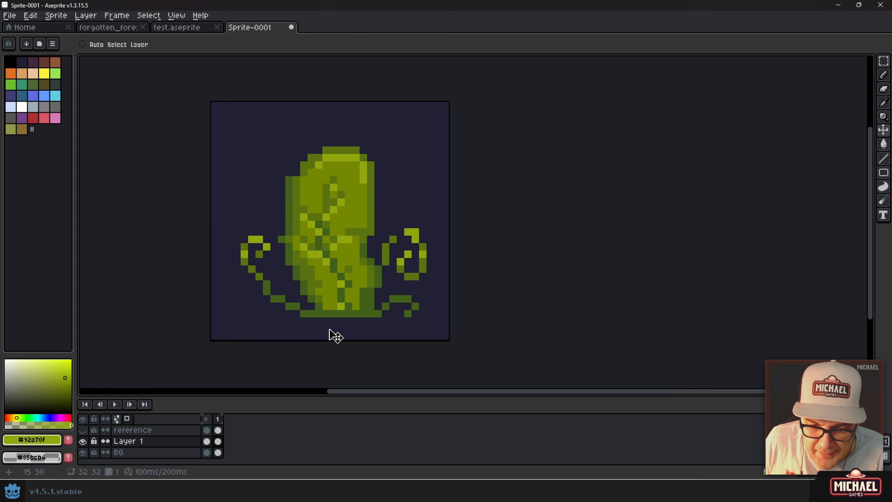
- Show the animation preview window and enlarge the sprite inside it
click(176, 15)
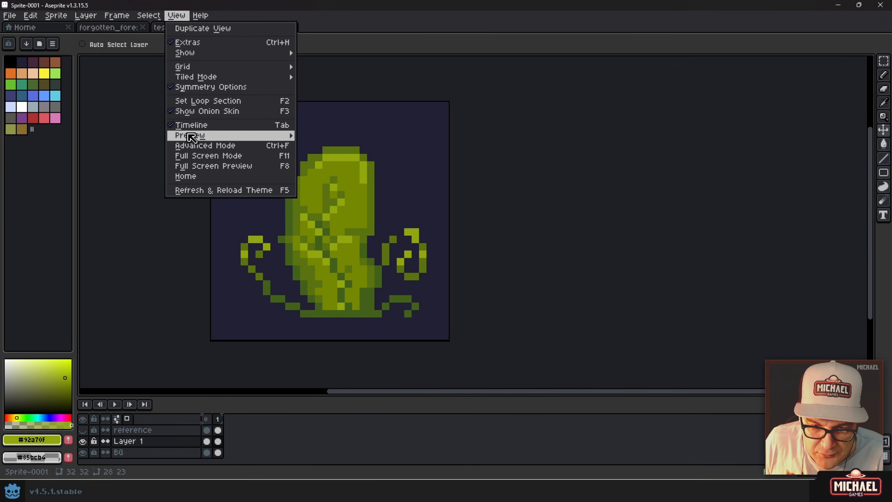
mouse_move(192, 137)
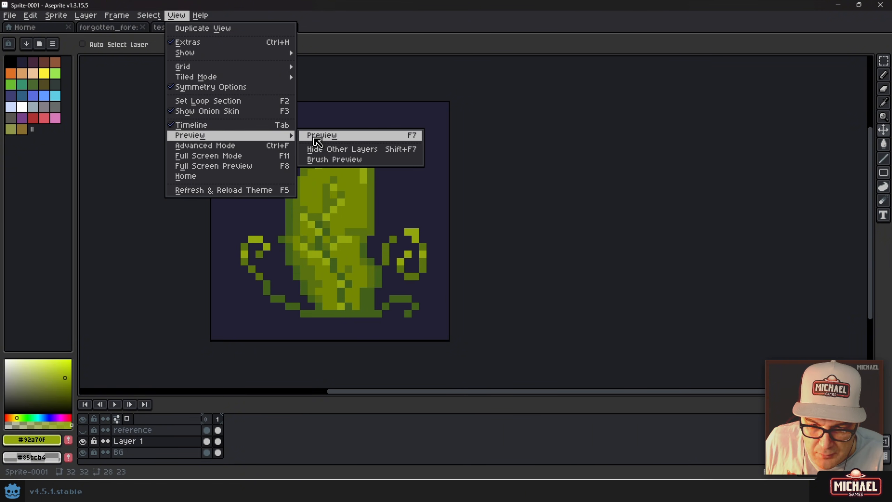
click(322, 135)
scroll(723, 199, up, 3)
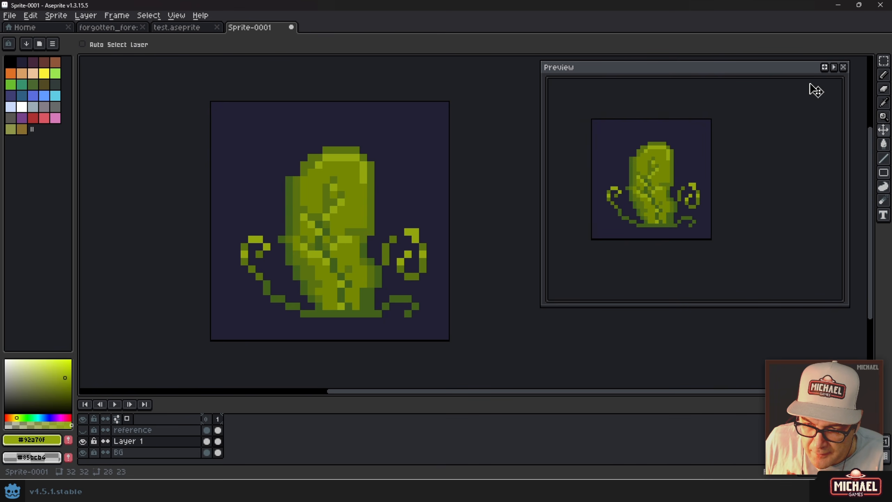
- Play the preview animation, shade the leaf's lower right inner edge with #5a7310, remove the stray left-edge pixel, and mend the outline with #42611b
click(835, 68)
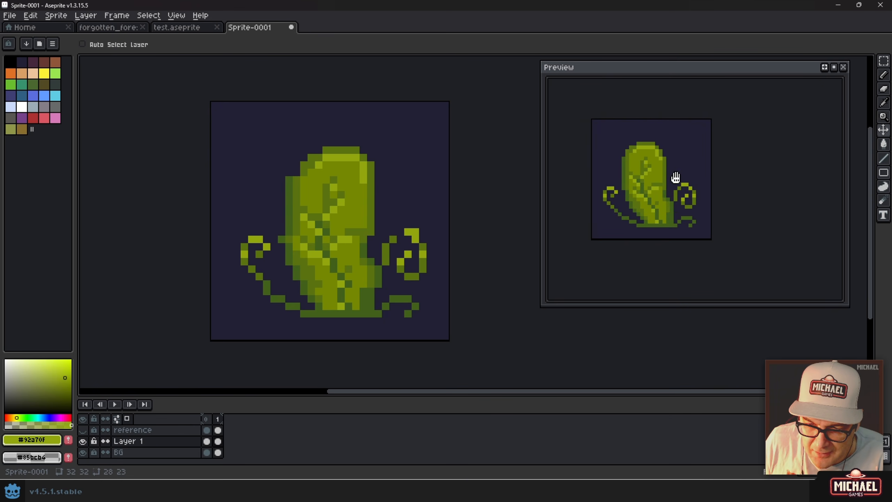
scroll(309, 211, up, 2)
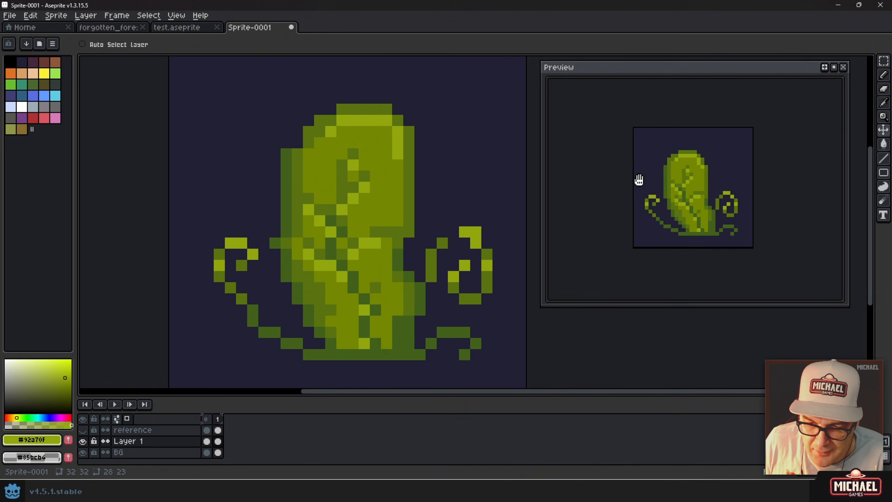
scroll(418, 207, up, 2)
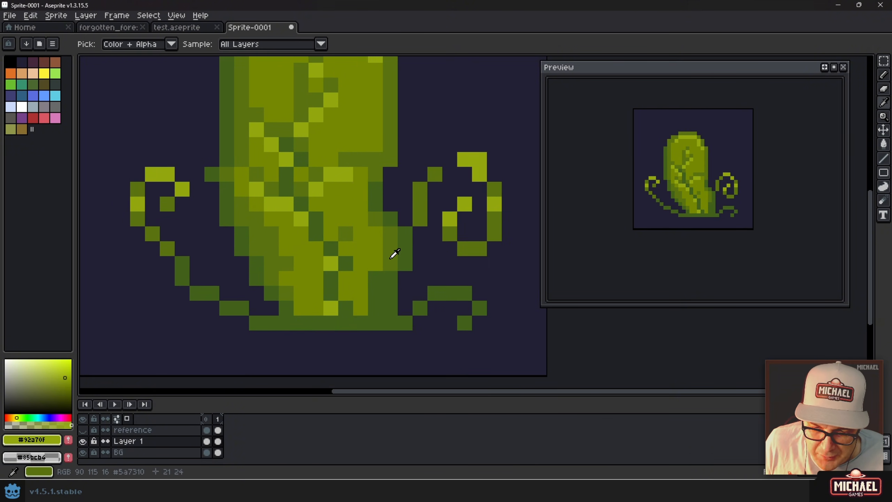
alt+click(390, 259)
click(378, 281)
click(217, 162)
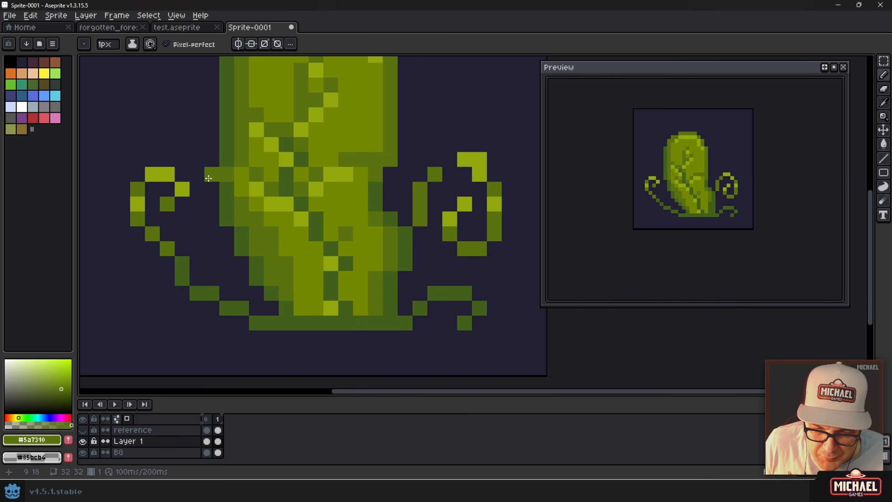
alt+click(223, 162)
click(227, 170)
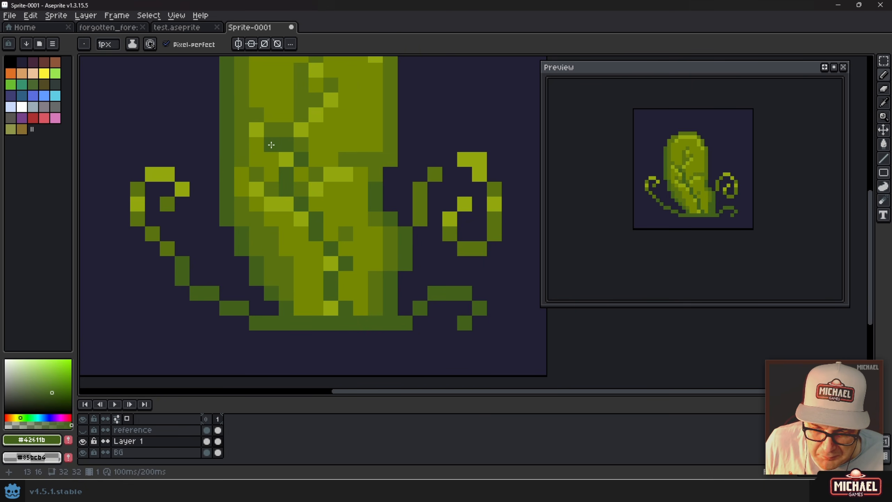
- Round the right tendril's curl by removing its outer corner pixel and extending the top highlight one pixel left with #92a70f
scroll(268, 152, down, 1)
drag(268, 153, 266, 200)
scroll(393, 225, up, 2)
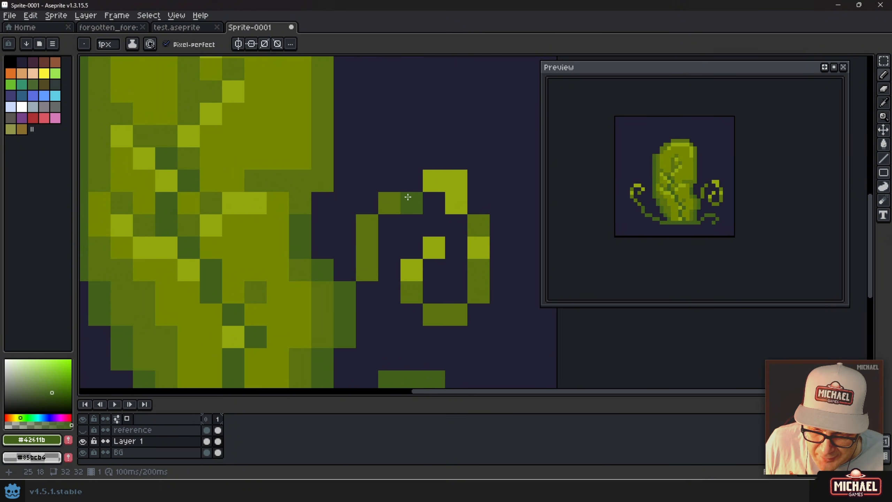
alt+click(434, 180)
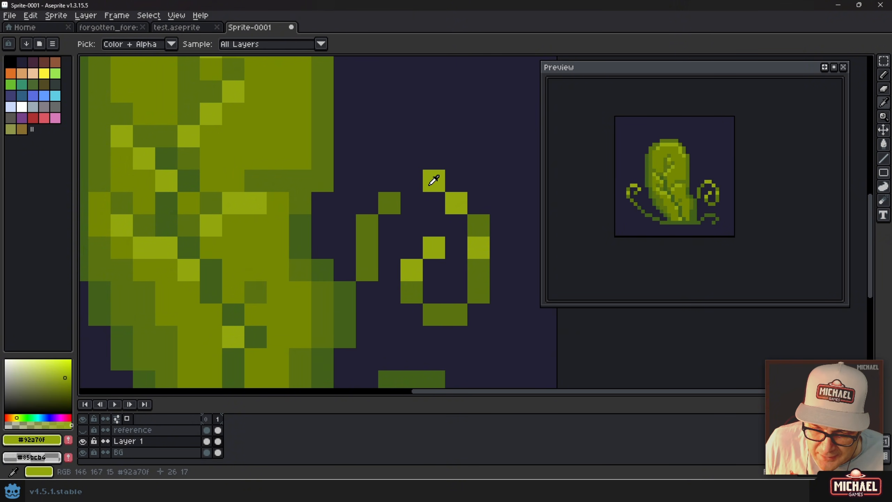
click(390, 203)
- Smooth the left tendril's lower stem into an even one-pixel diagonal using #42611b
scroll(389, 203, down, 2)
drag(300, 230, 355, 216)
scroll(323, 249, up, 2)
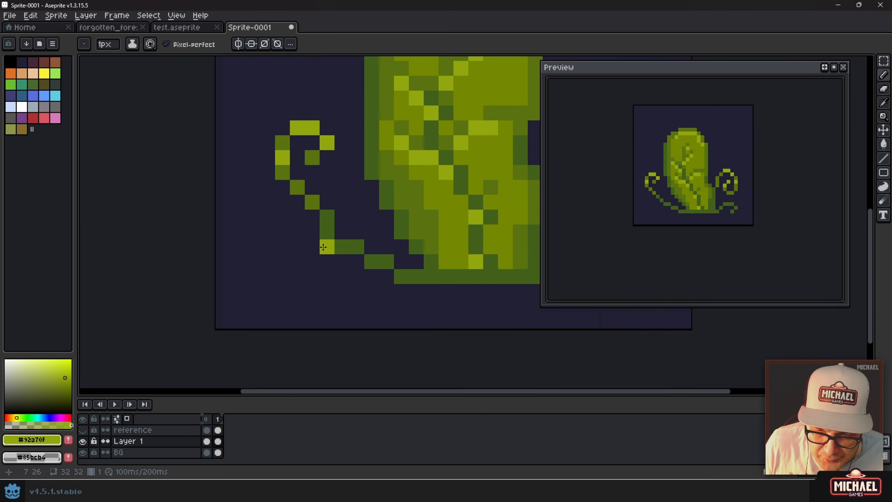
alt+click(337, 244)
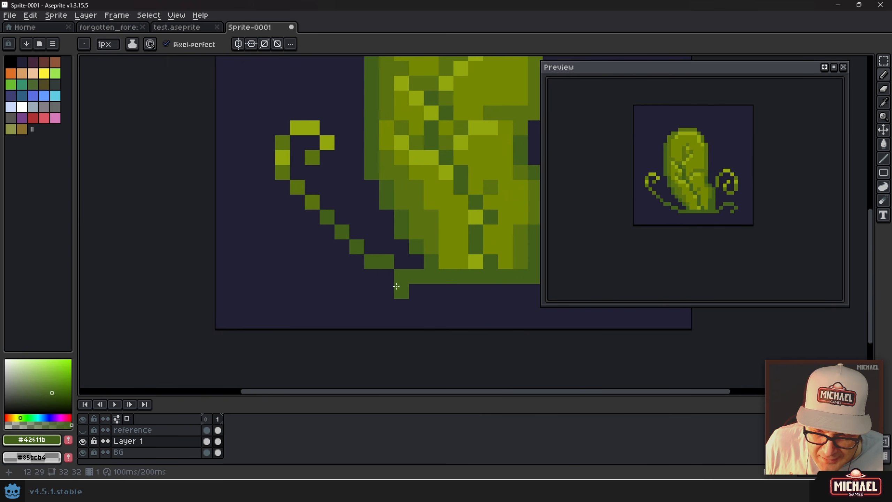
scroll(408, 269, down, 3)
drag(358, 248, 250, 232)
scroll(361, 242, up, 2)
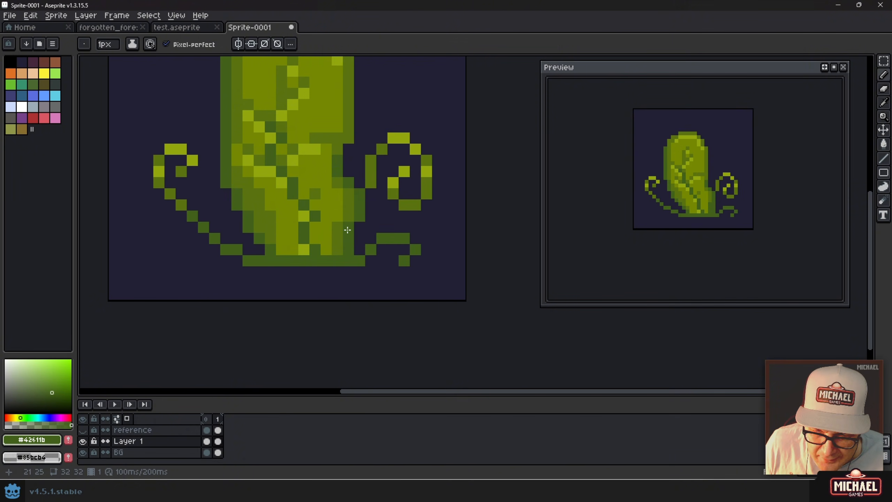
- Flip back and forth between the two frames to compare the plant's sway and tendril movement
scroll(325, 195, down, 1)
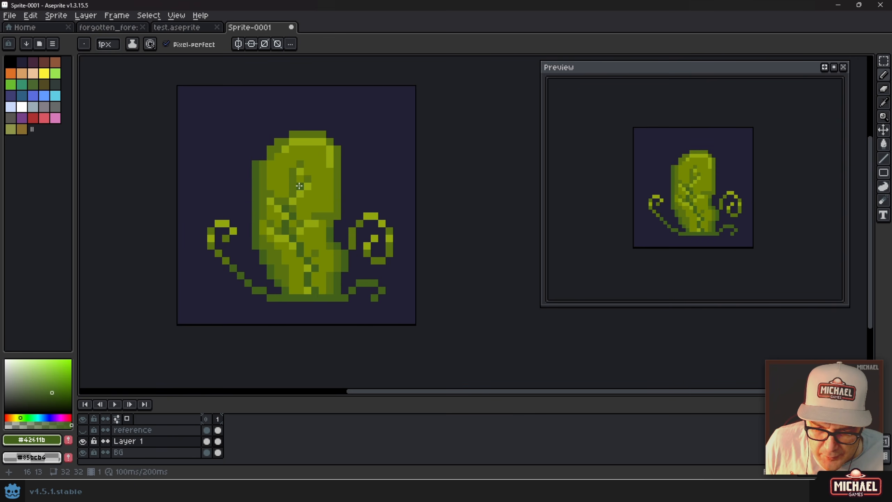
scroll(313, 142, up, 1)
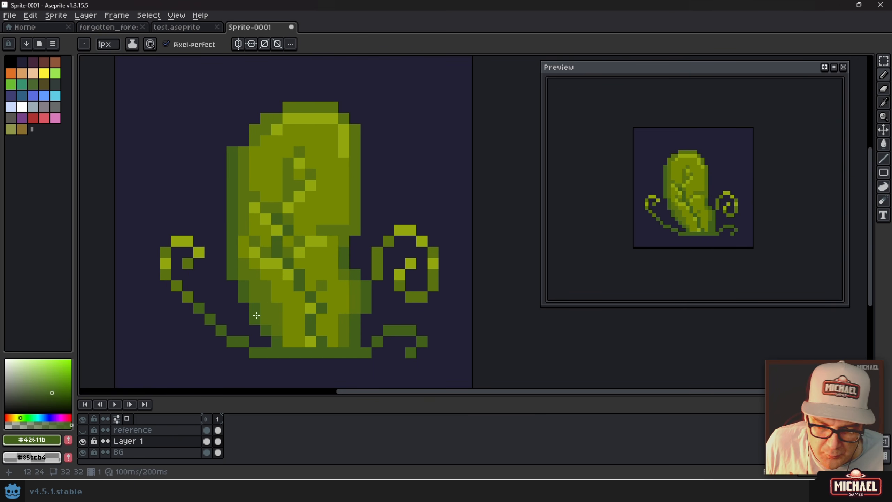
click(206, 418)
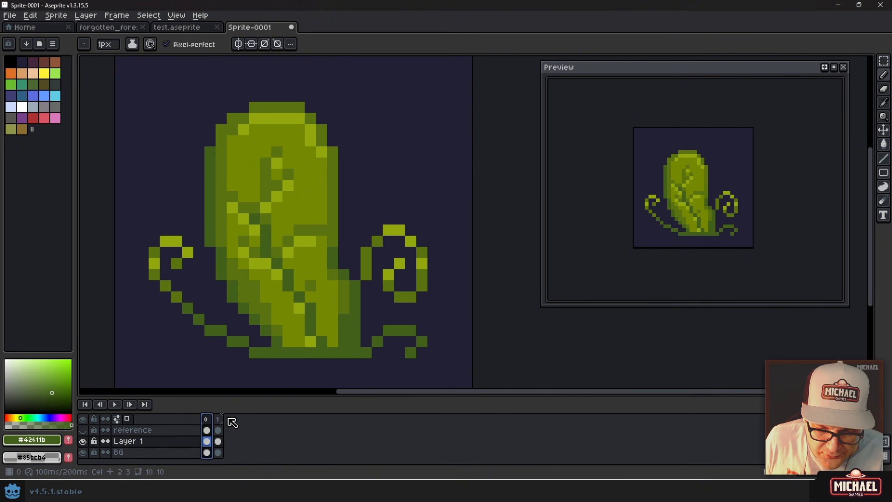
key(Right)
key(Left)
key(Right)
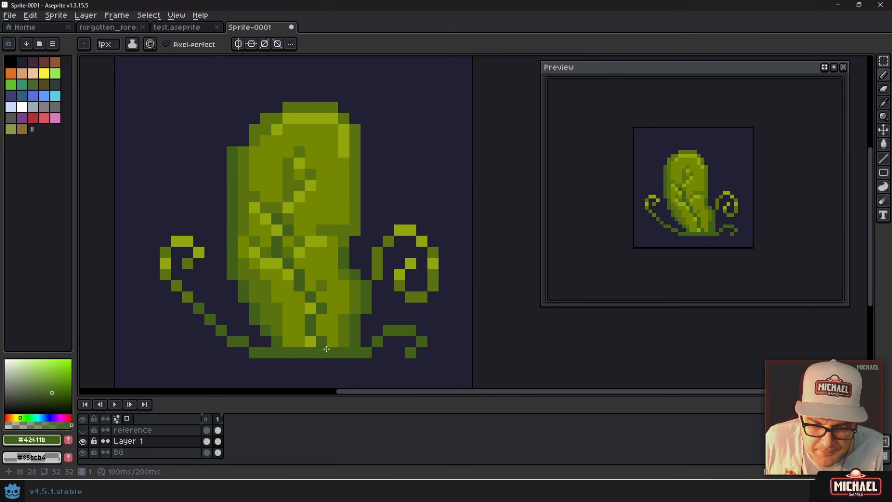
key(Left)
key(Right)
key(Left)
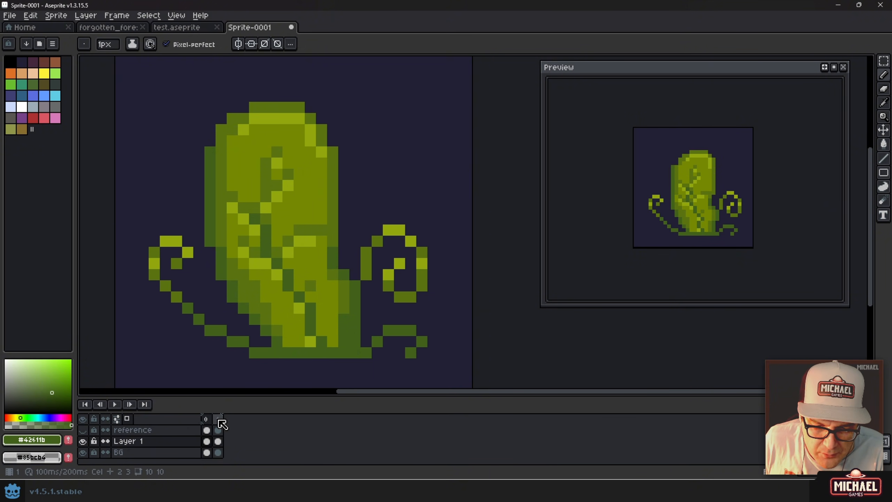
key(Right)
key(Left)
key(Right)
key(Left)
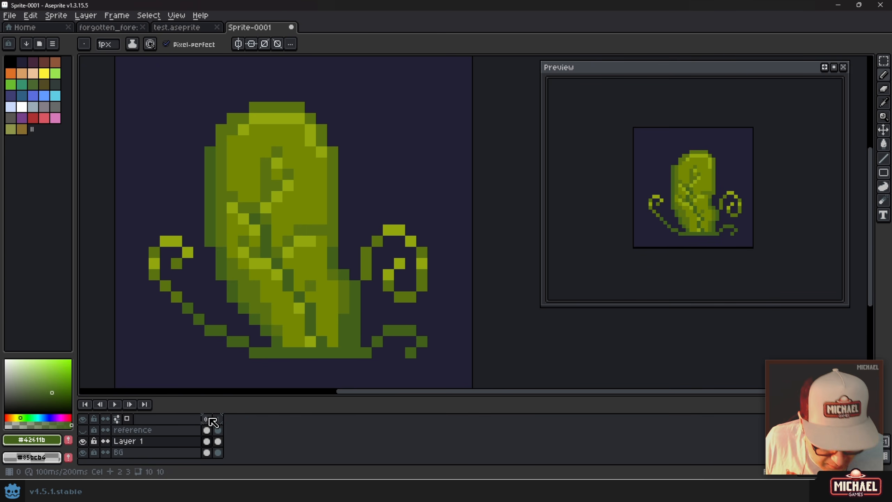
- Insert a copy of the first frame between the two existing frames and make it the active frame
key(alt+n)
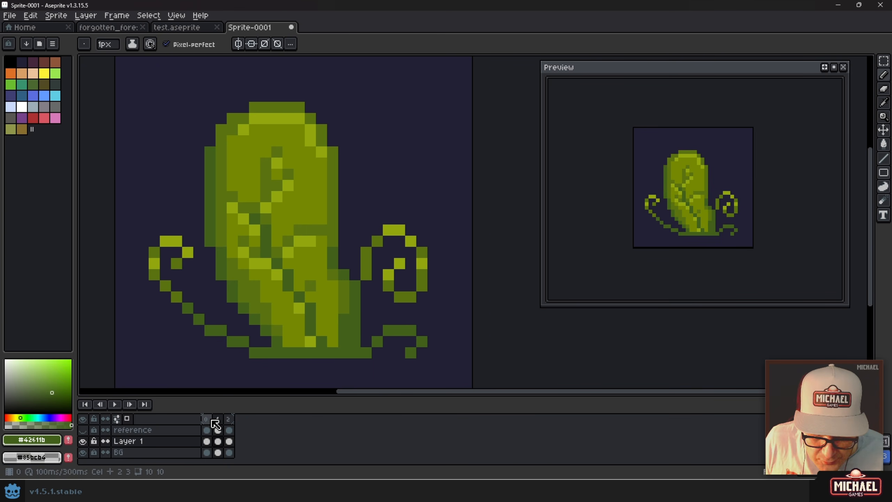
click(208, 419)
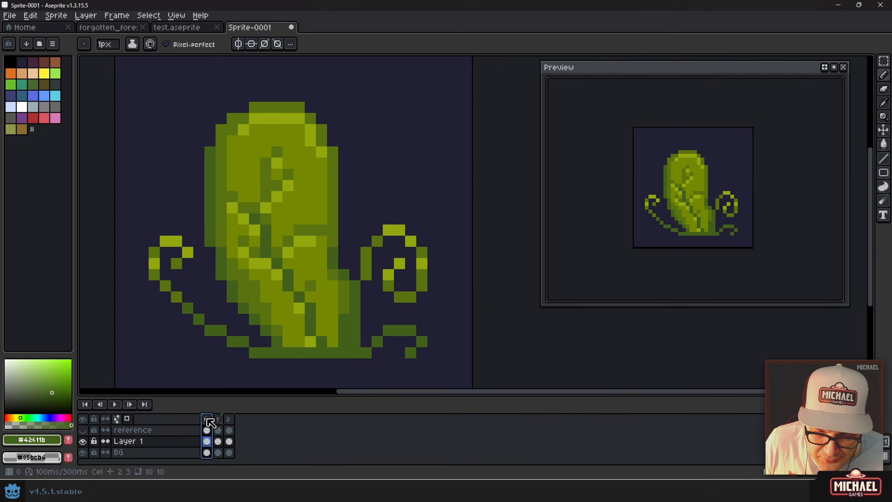
click(217, 419)
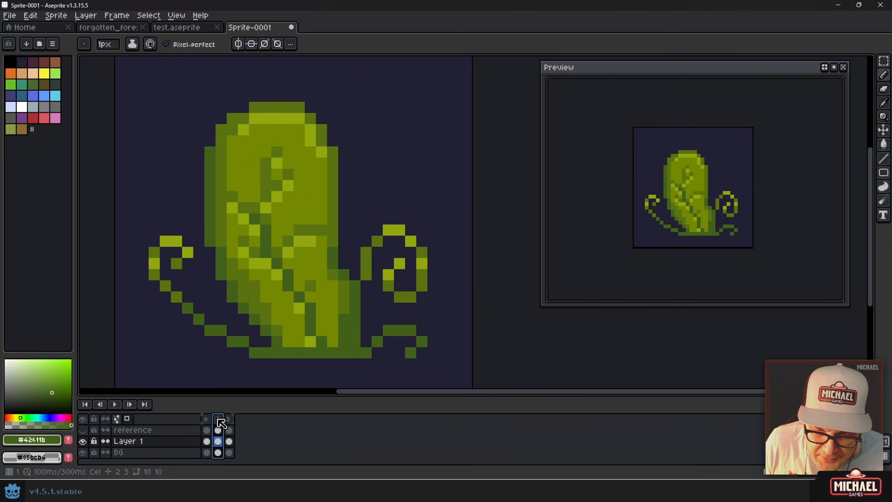
key(Right)
key(Left)
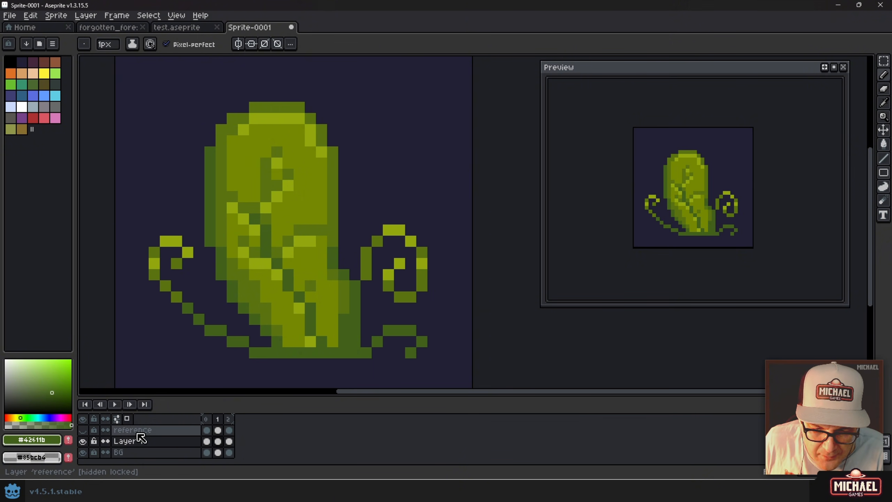
- Hide the BG layer and keep Layer 1 visible so the neighbouring frame shows through as onion skin
click(84, 443)
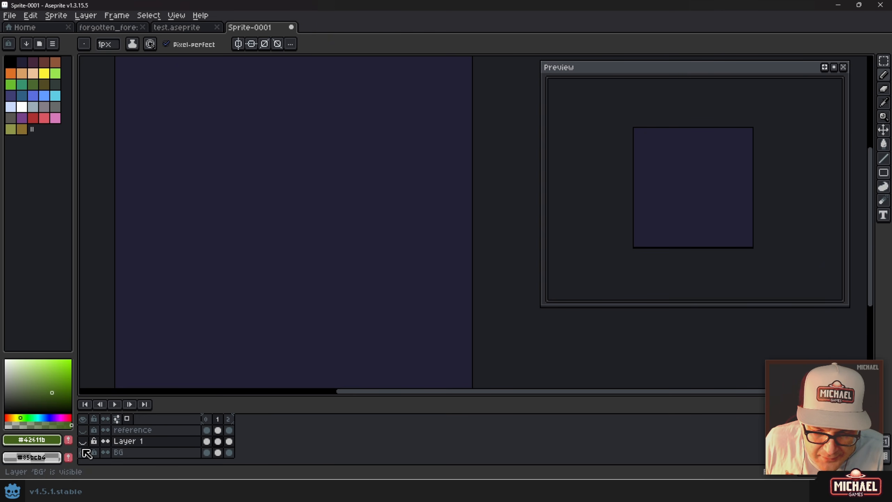
click(84, 453)
click(83, 442)
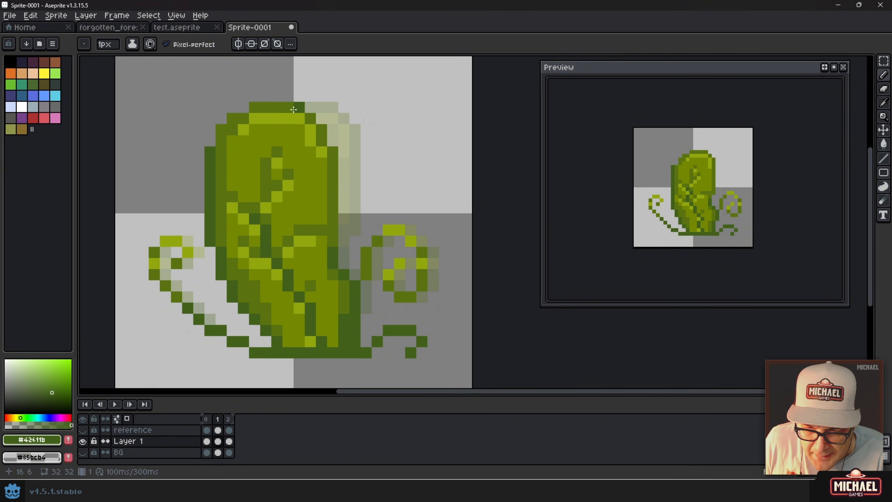
- Shift the top 14×9 pixel section of the leaf one pixel right in the middle frame's Layer 1 cel
key(m)
mouse_move(206, 91)
mouse_down()
mouse_move(361, 192)
mouse_move(323, 198)
mouse_up()
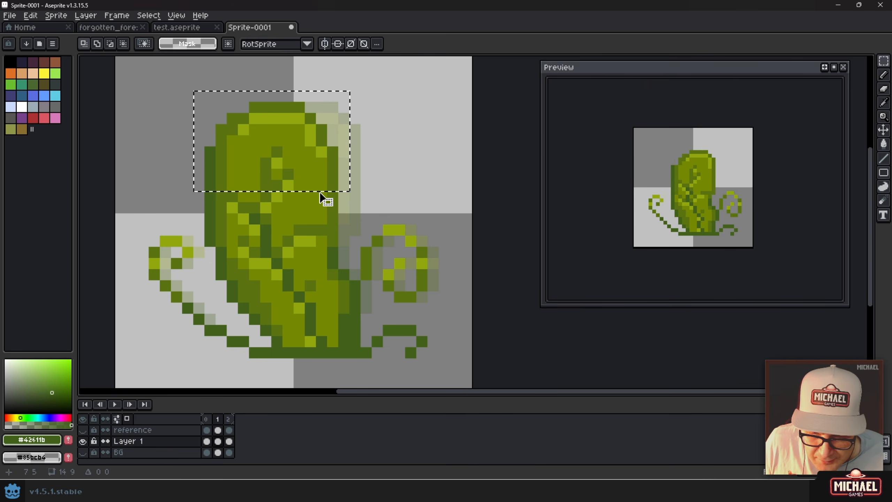
click(223, 442)
mouse_move(287, 135)
mouse_down()
mouse_move(311, 135)
mouse_move(302, 131)
mouse_up()
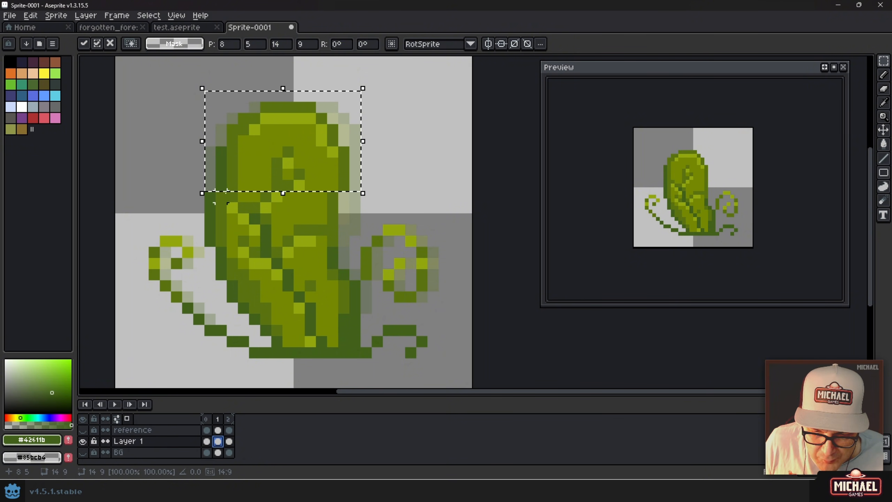
- Shift the leaf's 14×5 pixel middle band and the rows just below it one pixel right in the middle frame, and deselect
drag(205, 196, 362, 249)
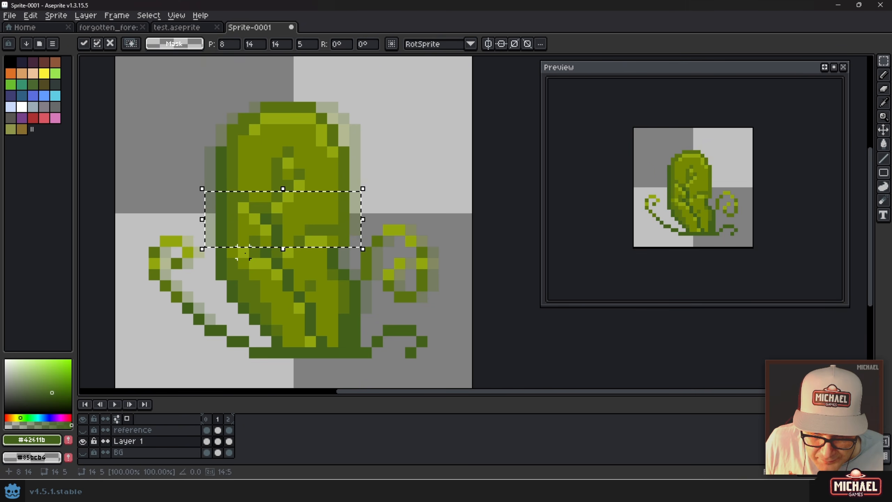
drag(218, 249, 342, 277)
drag(313, 264, 319, 264)
key(ctrl+d)
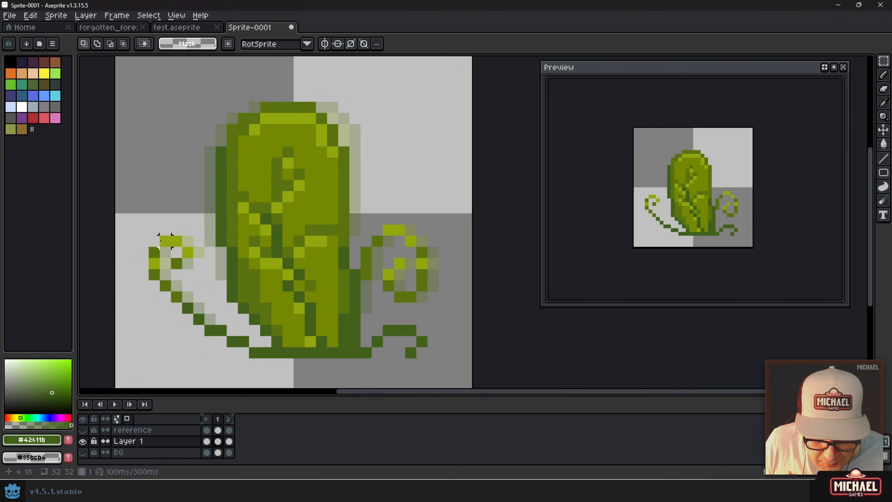
drag(142, 229, 159, 219)
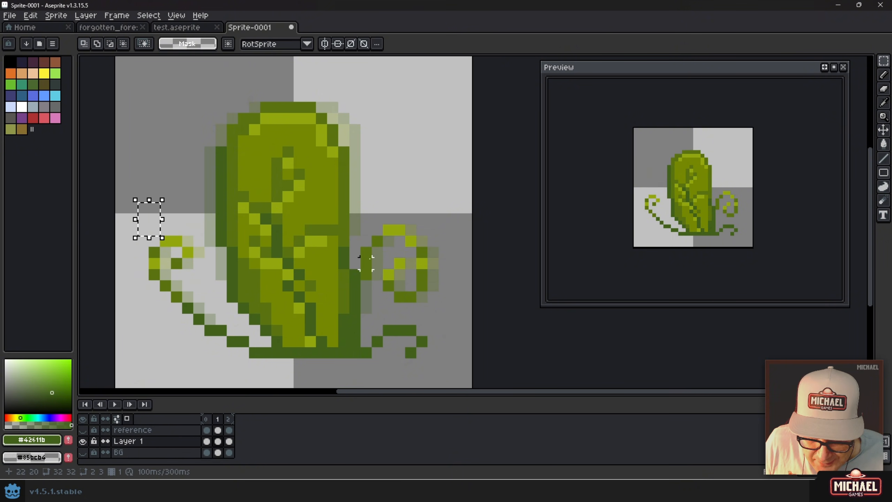
key(ctrl+d)
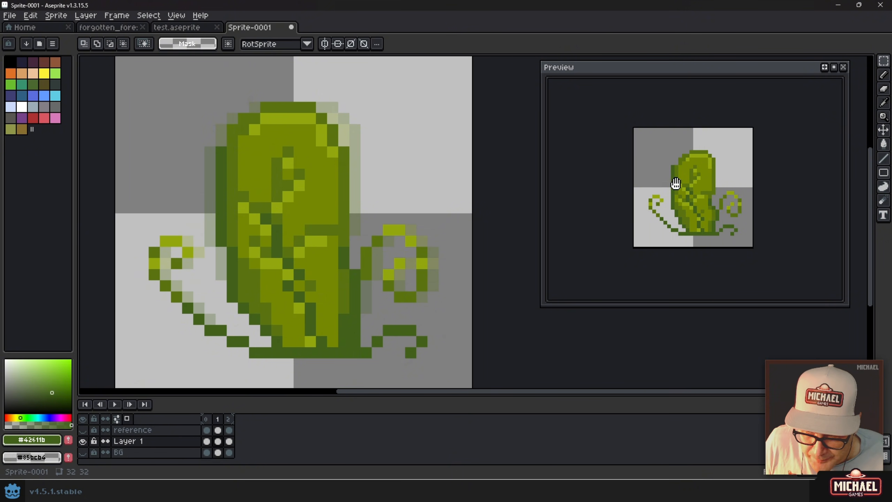
key(Return)
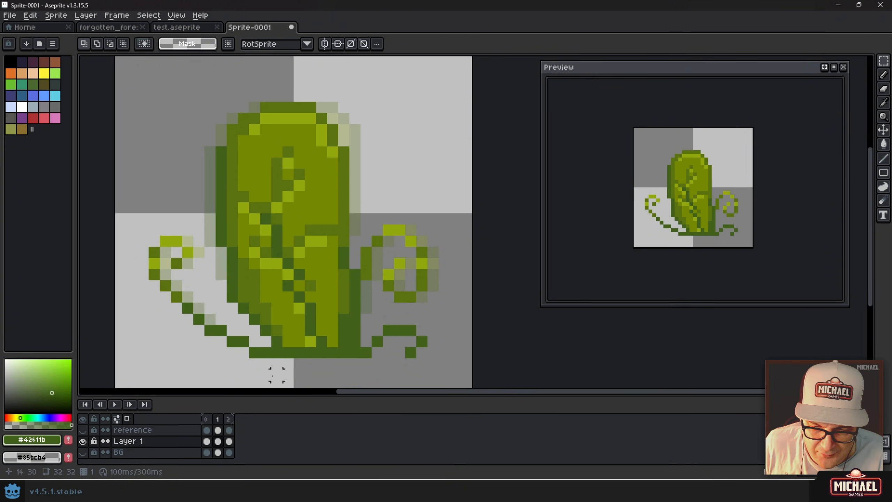
- Redraw the lower part of the middle frame's leaf vein as a continuous #42611b line and cover leftover vein pixels with #768802
key(b)
scroll(294, 302, up, 2)
alt+click(292, 270)
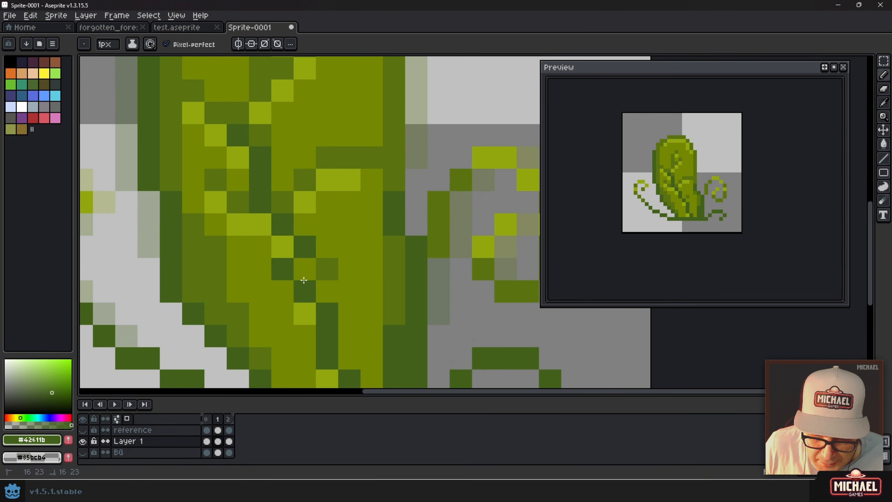
click(303, 276)
click(324, 295)
alt+click(284, 282)
click(285, 277)
click(301, 289)
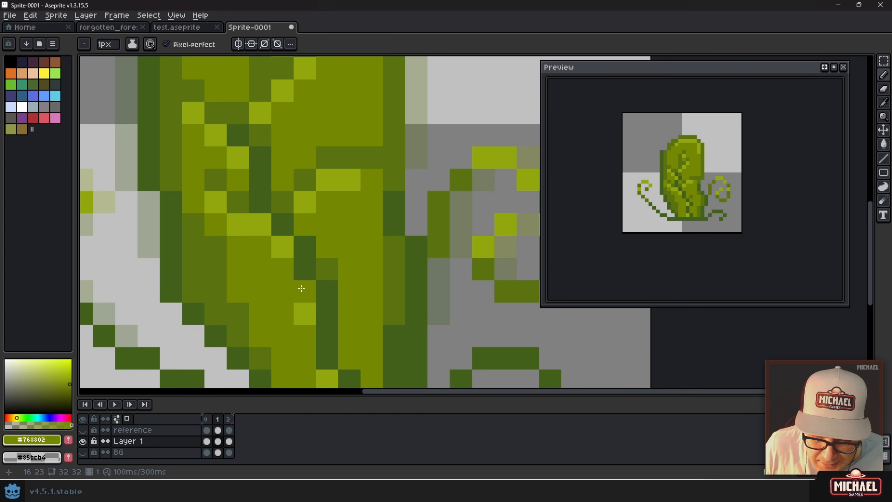
- Move the highlight beside the lower vein up one pixel with #92a70f and fill its old spot with #768802
alt+click(307, 312)
mouse_move(304, 292)
mouse_down()
mouse_move(302, 334)
mouse_move(301, 320)
mouse_up()
alt+click(288, 324)
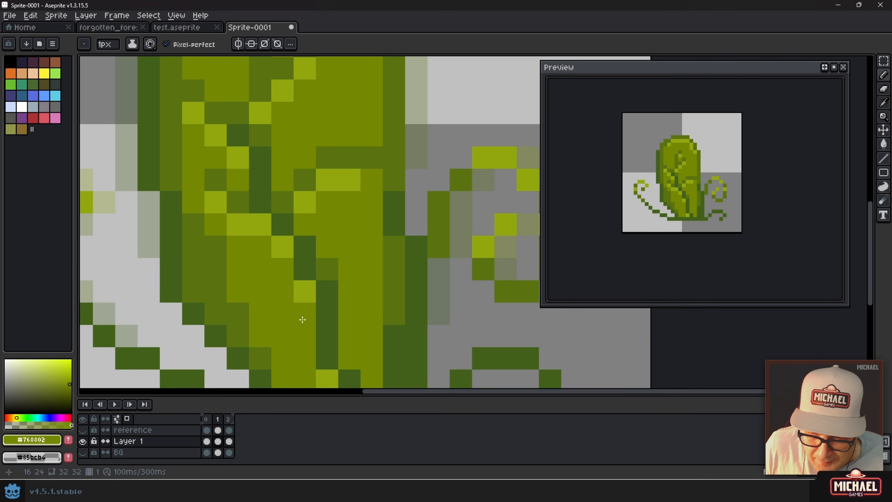
- Step through the three frames to compare the leaf vein and the outline between them
key(Right)
key(Left)
key(Right)
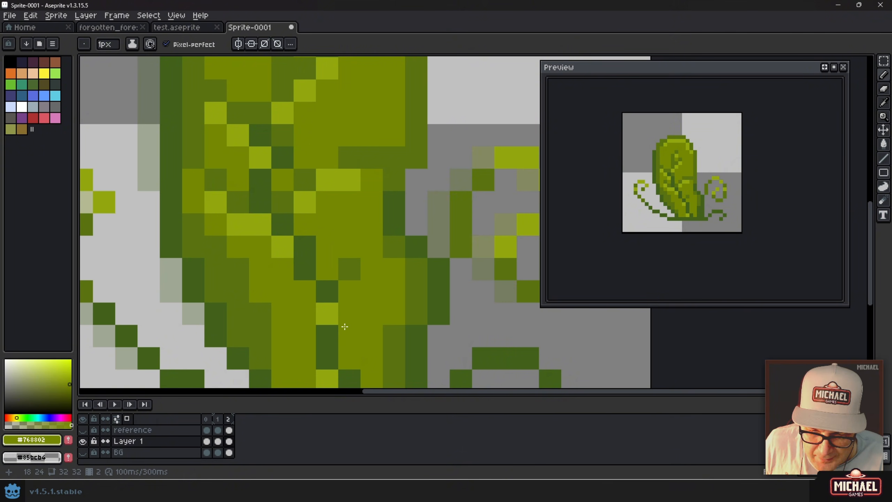
scroll(349, 310, down, 1)
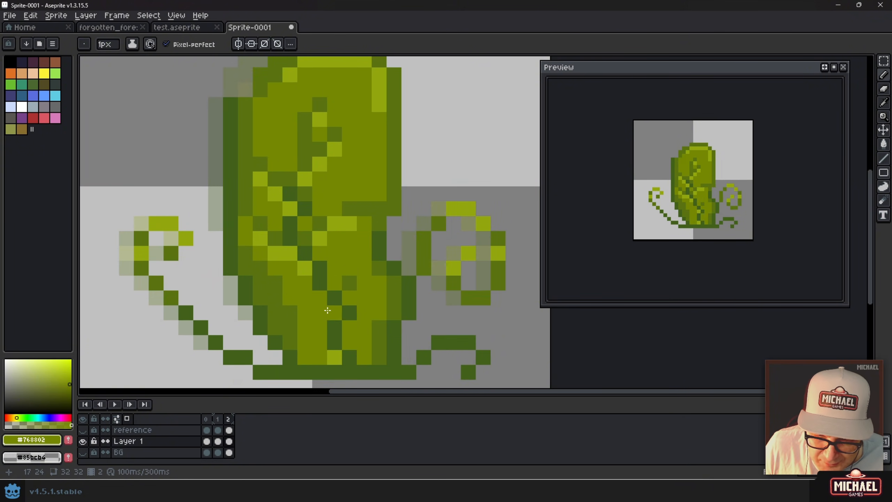
key(Right)
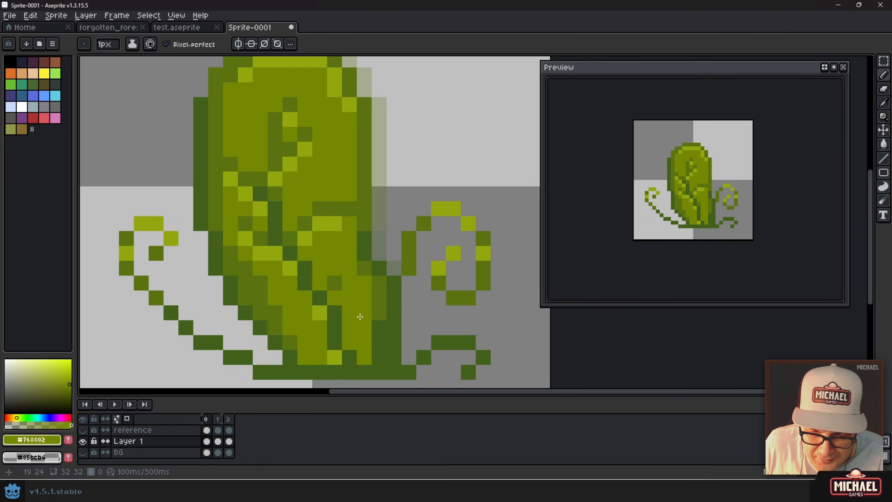
- In the last frame, redraw the leaf's lower vein one pixel right with #42611b and cover the old vein pixels with #768802
key(Left)
alt+click(349, 311)
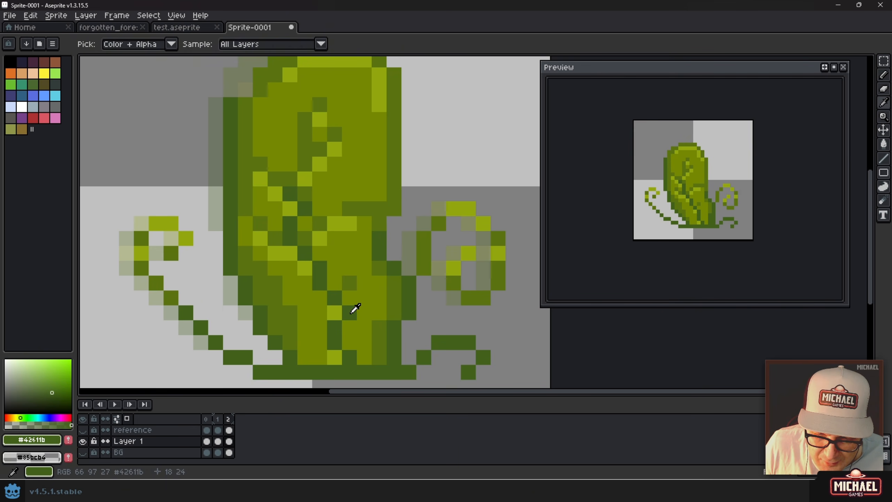
mouse_move(349, 327)
mouse_down()
mouse_move(325, 337)
mouse_move(347, 337)
mouse_up()
alt+click(325, 318)
- Step back and forth through the three frames to compare the leaf's lower vein and silhouette
key(Left)
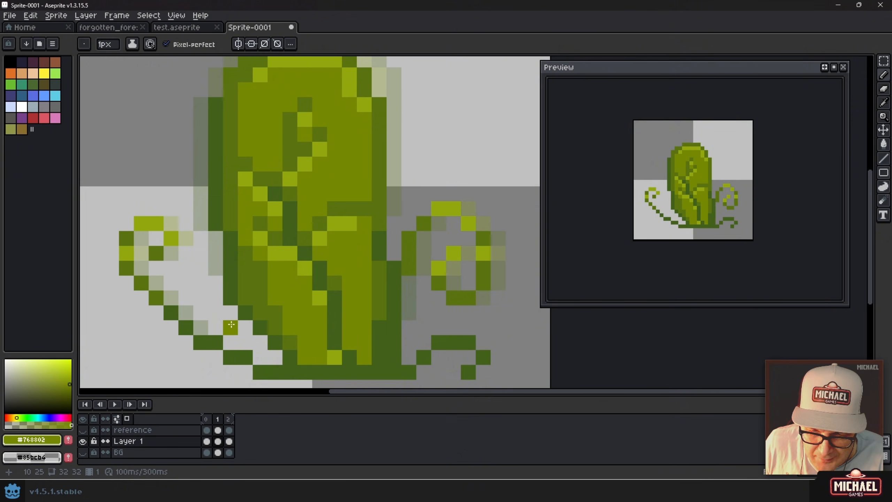
key(Left)
key(Right)
key(Right)
key(Left)
key(Left)
key(Left)
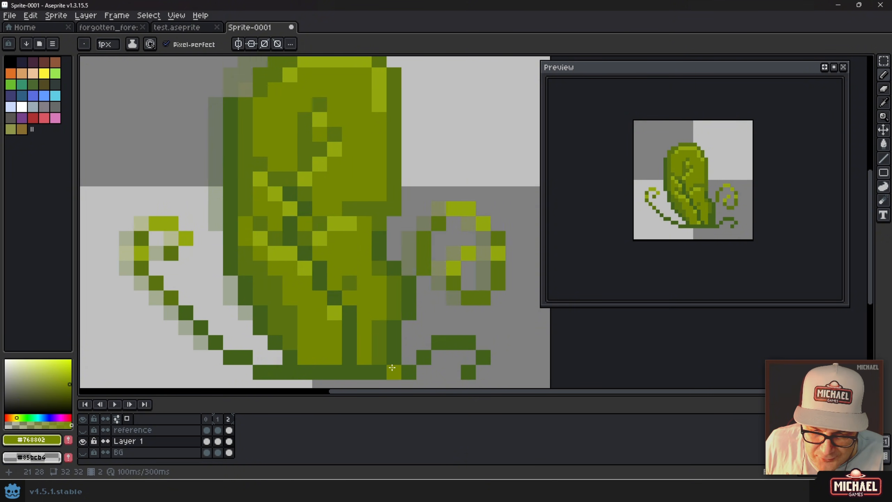
key(Right)
key(Left)
key(Left)
key(Left)
key(Right)
key(Right)
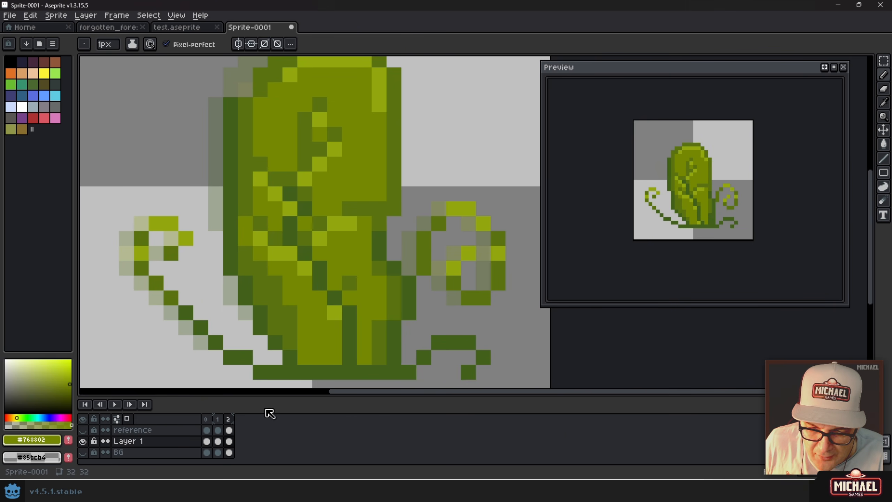
click(207, 420)
click(217, 419)
click(228, 419)
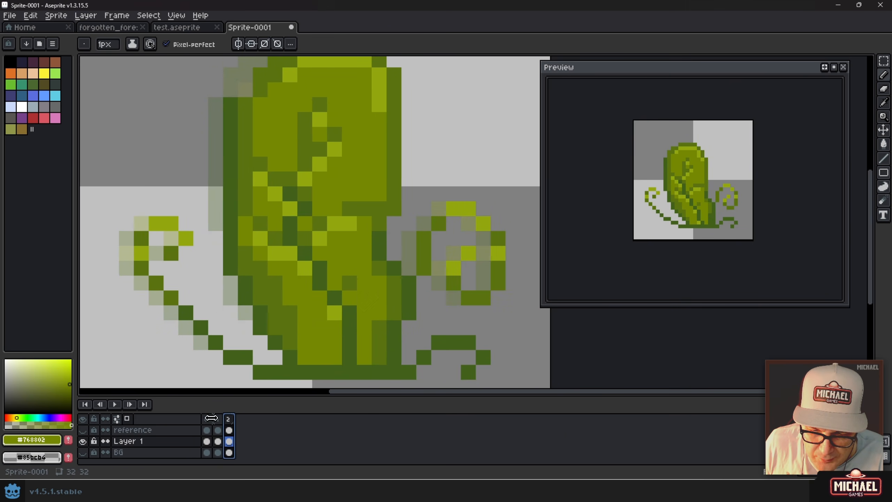
- Create an animation tag named Leaf covering frames 0 to 2
click(206, 420)
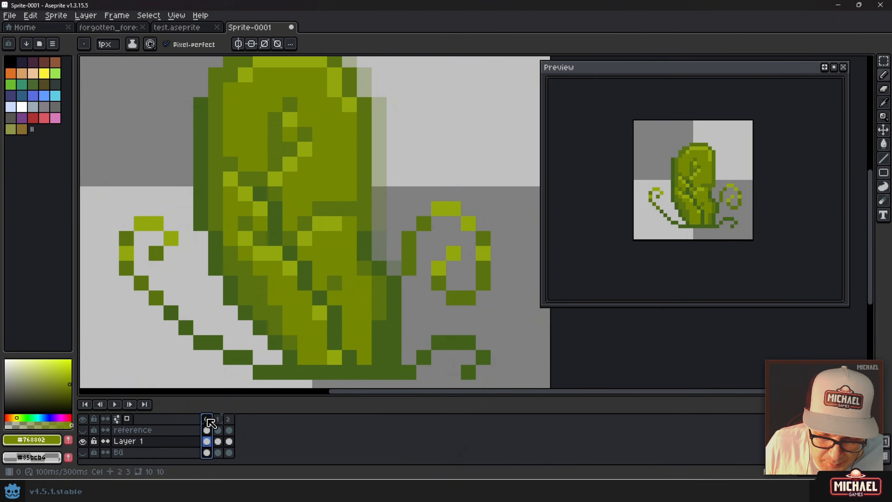
drag(207, 419, 230, 419)
right_click(235, 424)
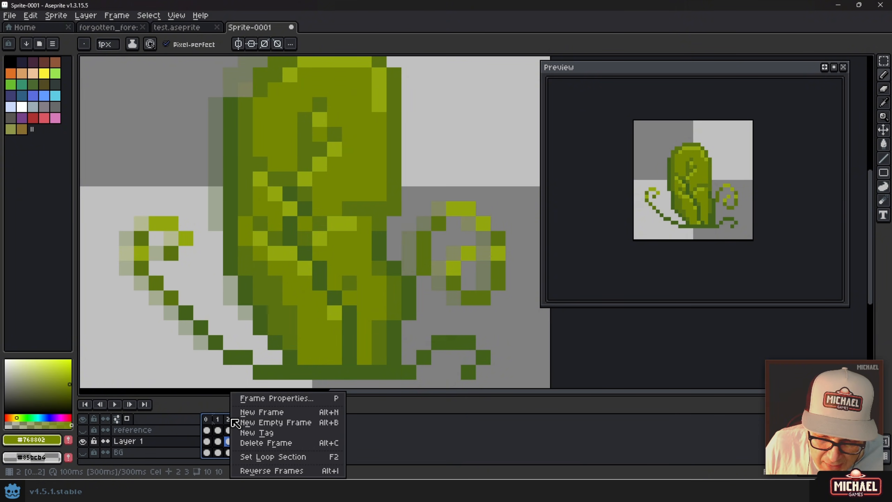
click(253, 433)
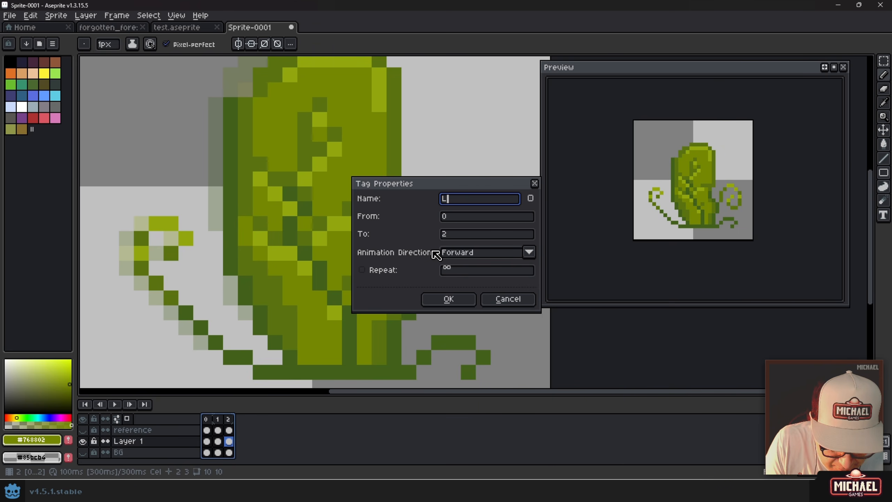
key(Return)
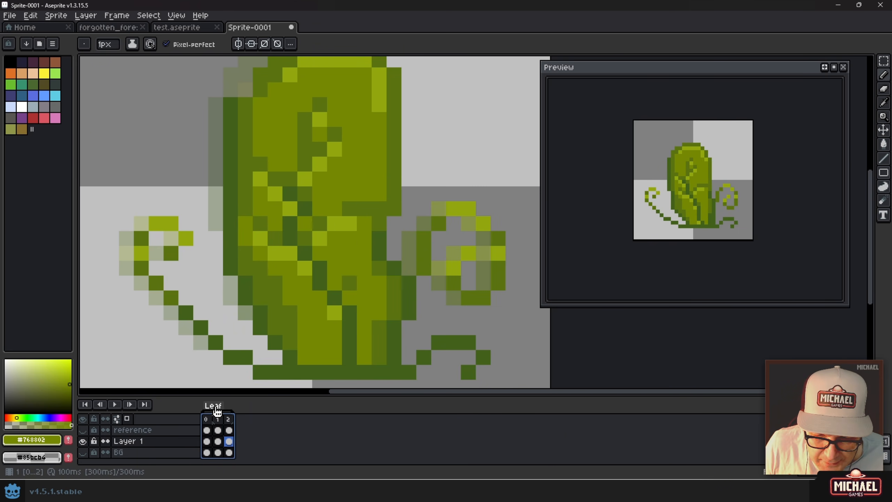
- Set the Leaf tag's animation direction to ping-pong playback
click(216, 408)
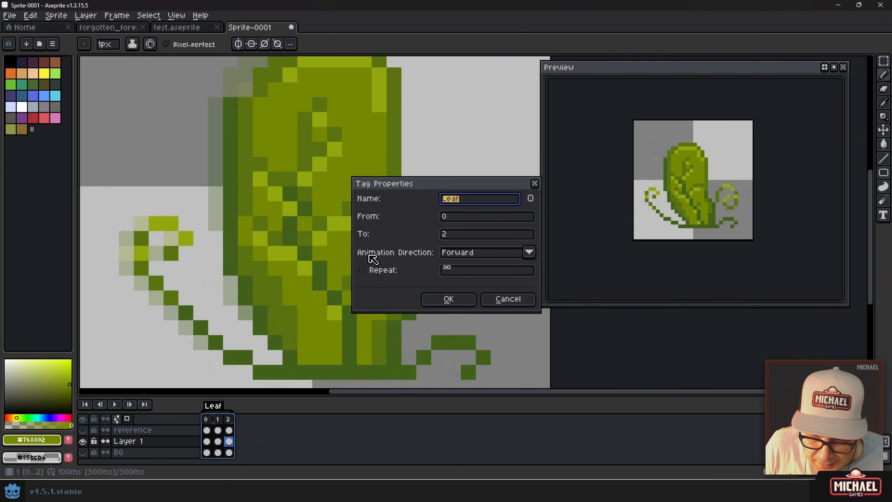
click(529, 252)
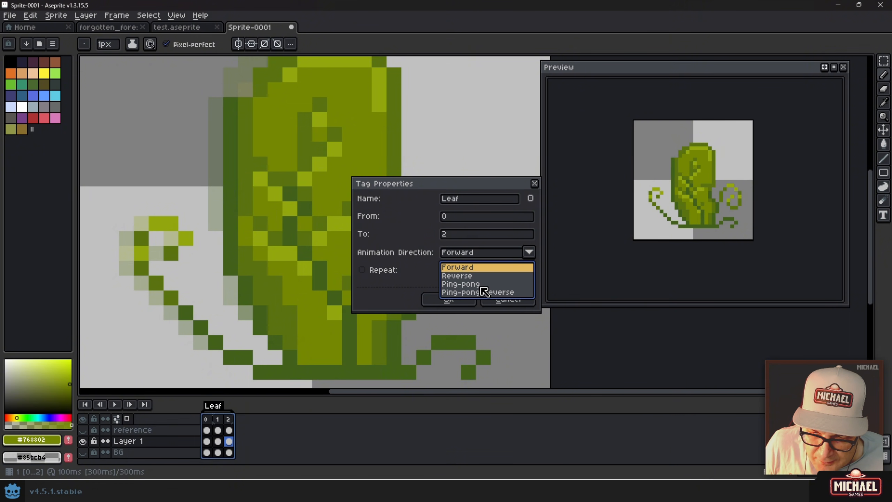
click(484, 291)
click(448, 299)
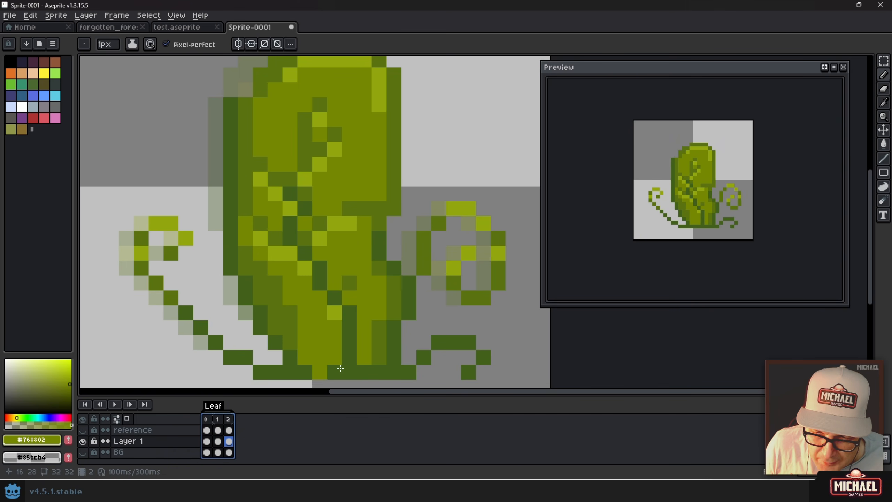
- Close and reopen the animation preview and examine the leaf's swaying motion beside the middle frame
key(Left)
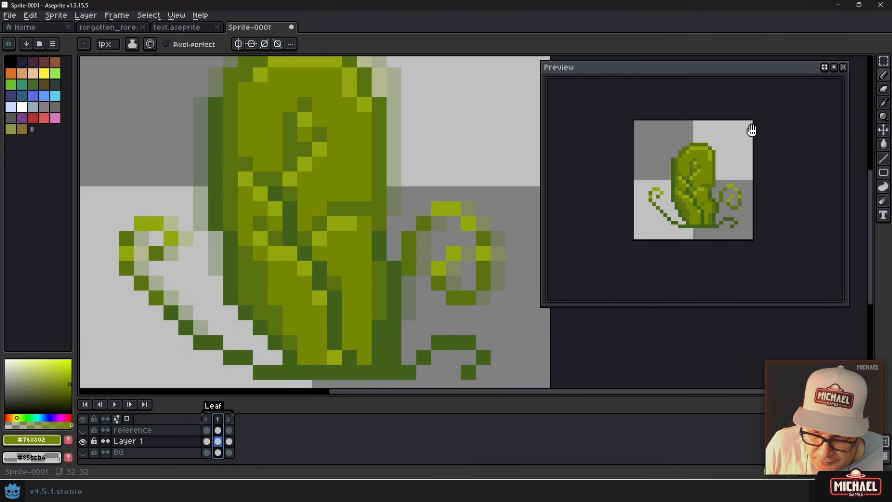
click(843, 68)
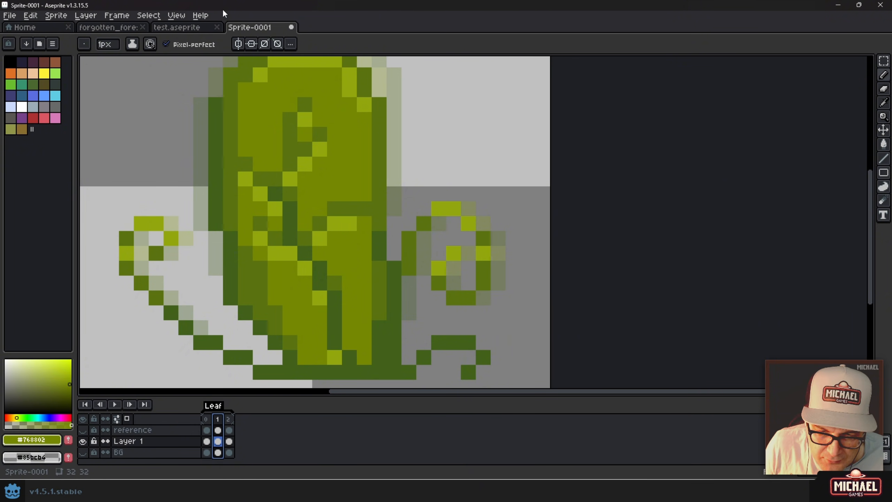
key(F7)
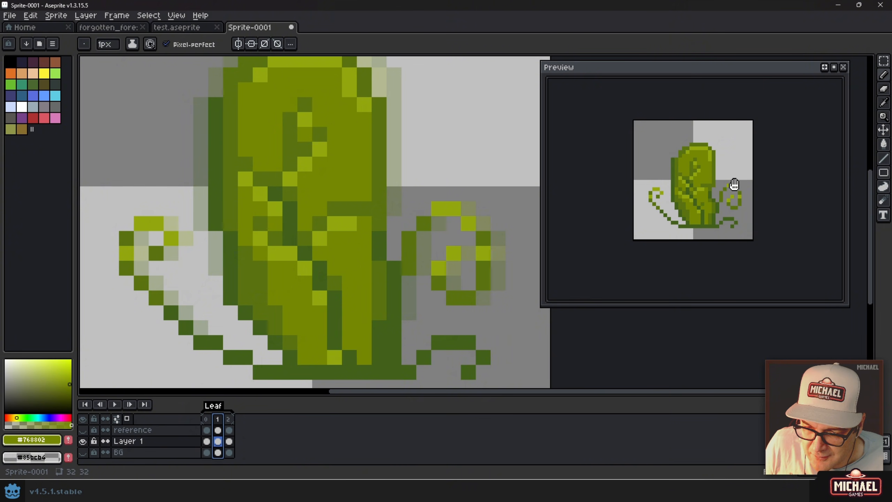
scroll(316, 248, down, 2)
scroll(313, 301, up, 1)
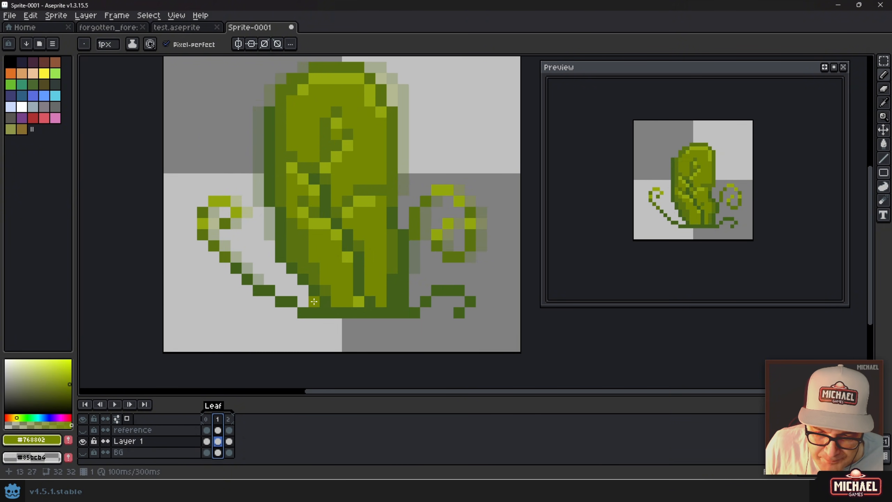
drag(304, 203, 288, 227)
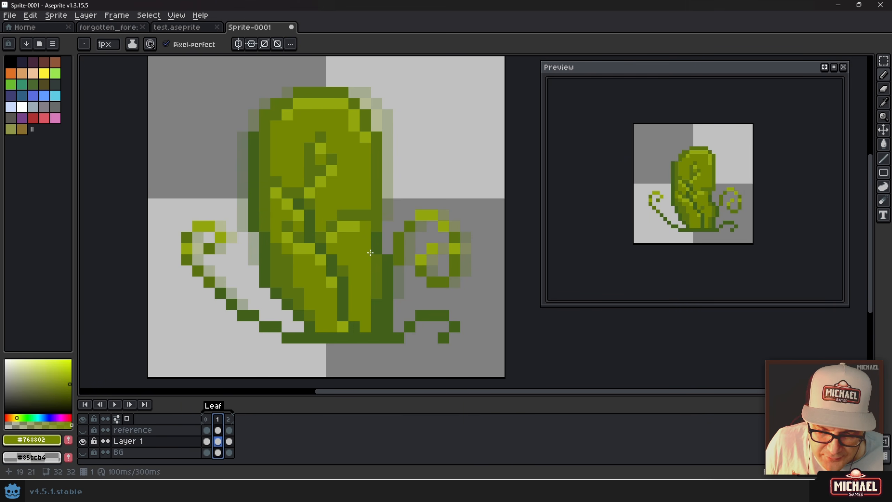
scroll(371, 252, up, 1)
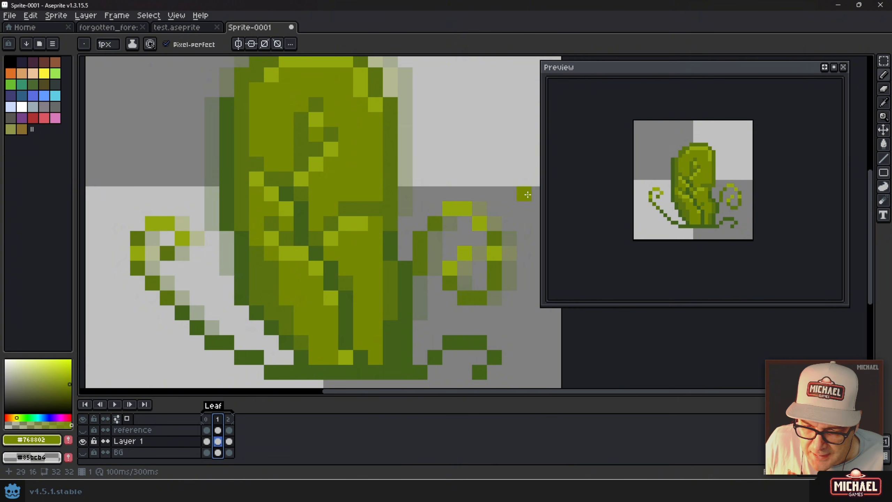
- Compare the rounded top of the leaf across the three frames
drag(378, 150, 351, 211)
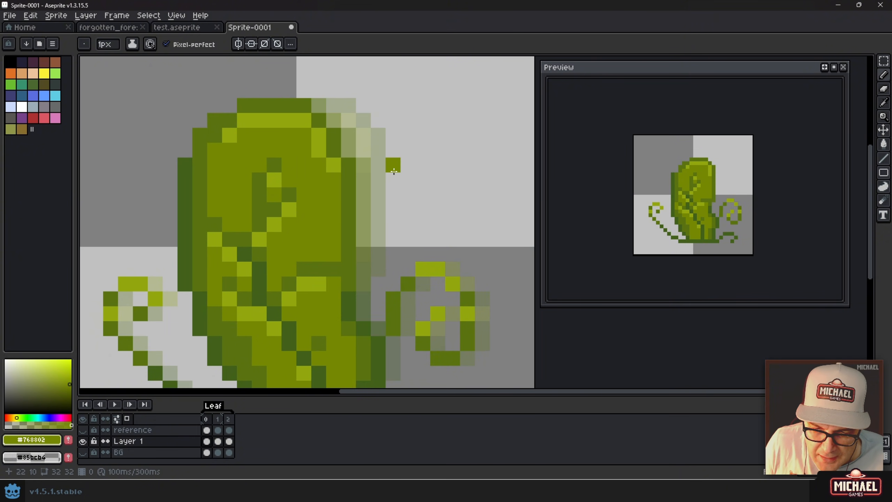
key(Right)
key(Left)
key(Right)
key(Left)
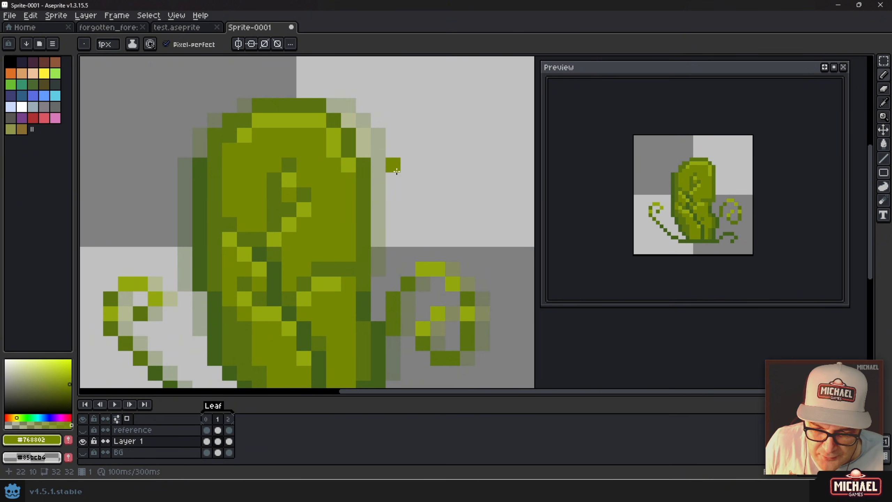
key(Left)
key(Right)
key(Right)
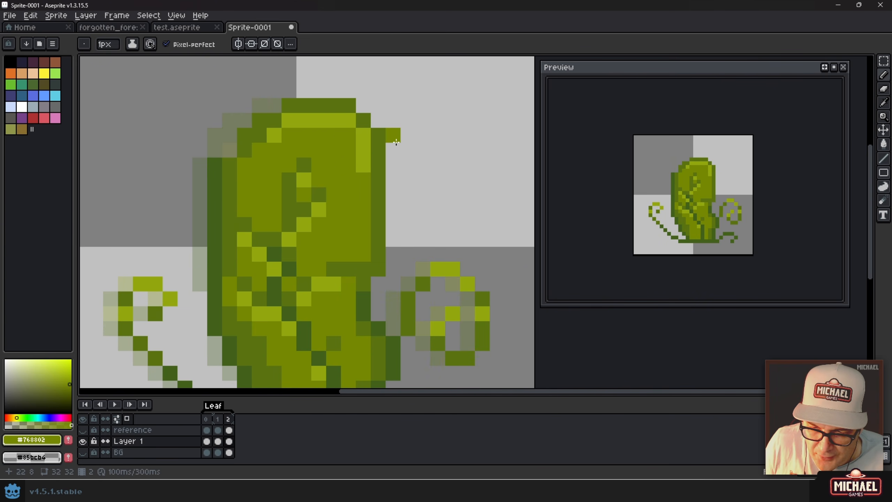
key(Left)
key(Left)
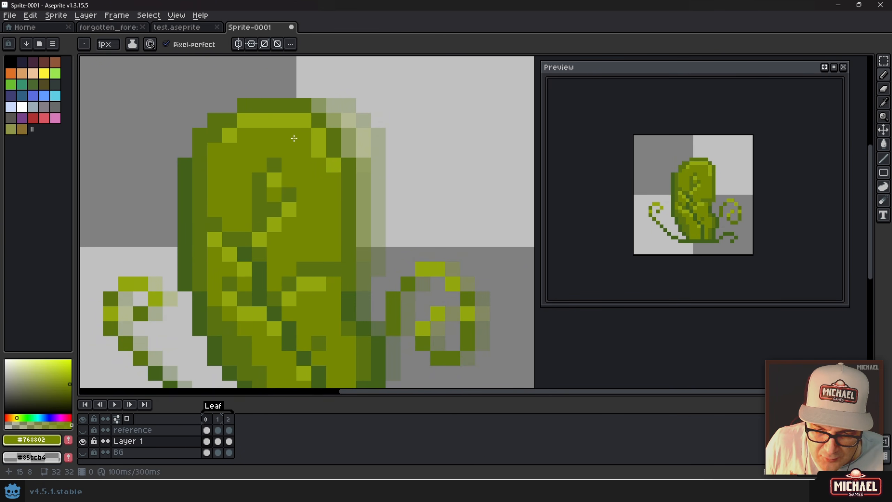
key(Right)
key(Right)
key(Left)
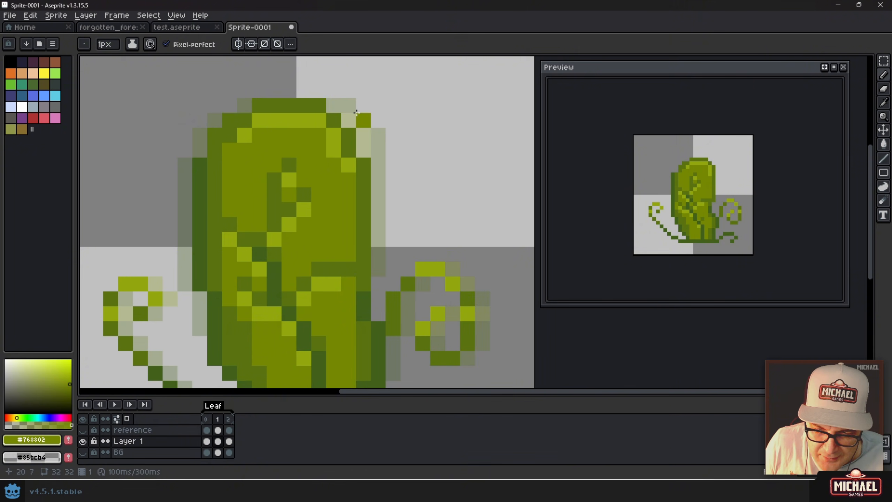
- Add two #5a7310 outline pixels to the upper-right curve of the leaf in the middle frame to round it outward
key(alt)
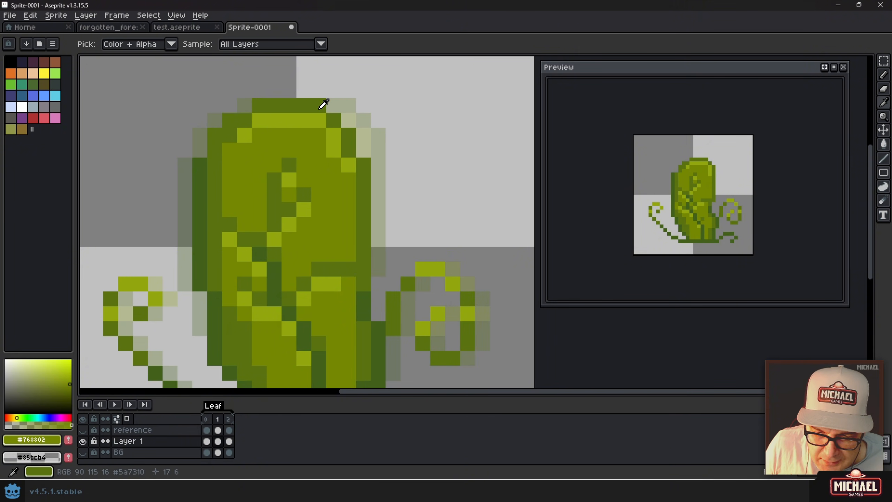
alt+click(319, 109)
click(347, 124)
click(360, 149)
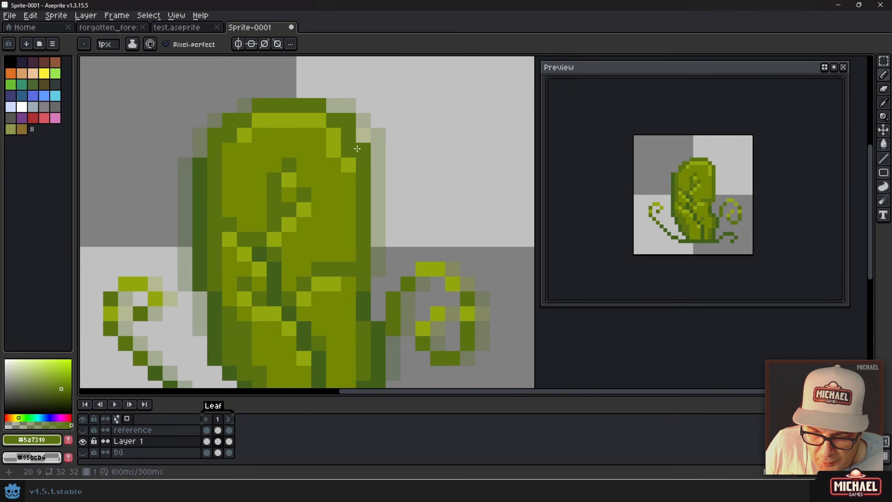
- Shift the highlight pixel inside the middle frame's upper-right leaf curve one pixel right and fill its old spot with #768802
key(alt)
alt+click(338, 136)
click(348, 152)
alt+click(332, 163)
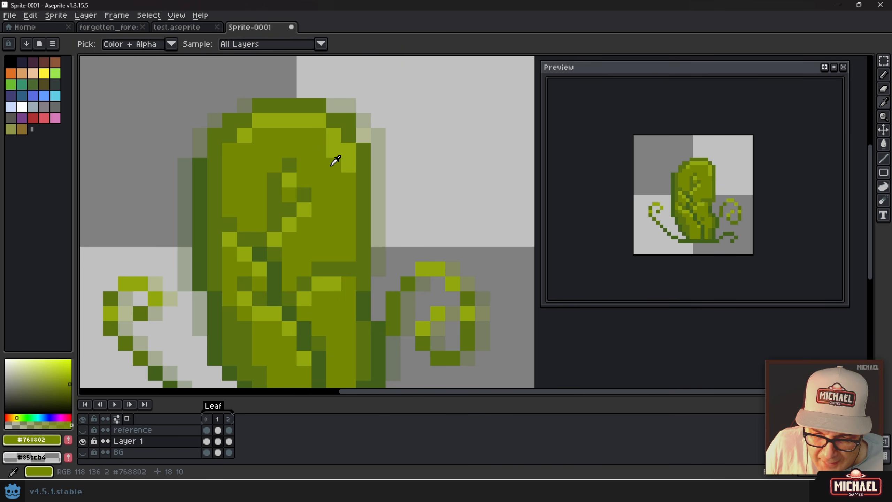
click(332, 145)
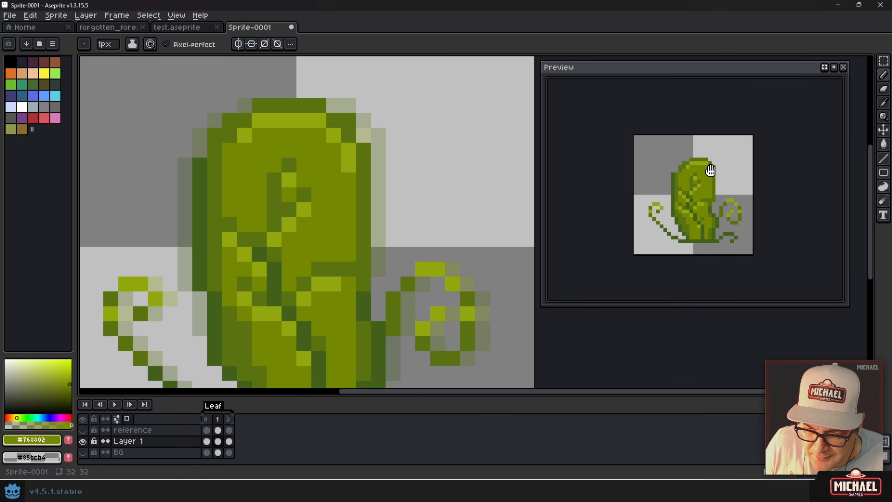
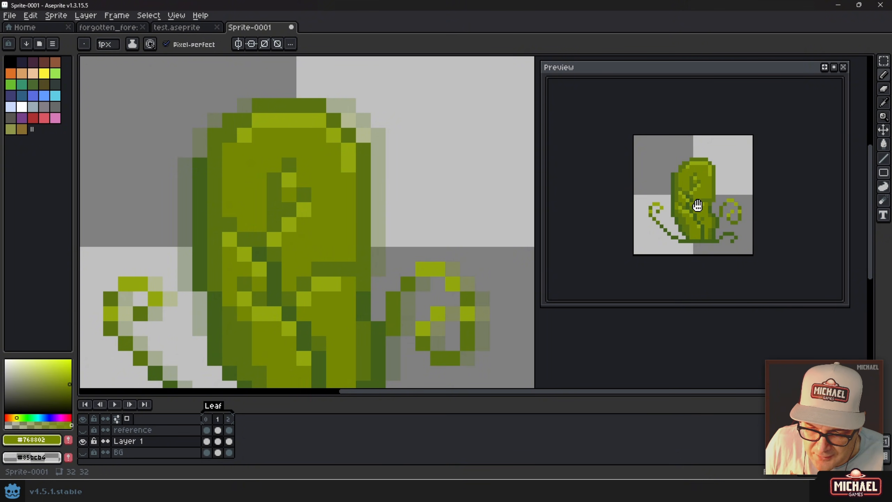
- Flip through the three frames to compare the central vein and its side branches
key(Left)
key(Right)
key(Right)
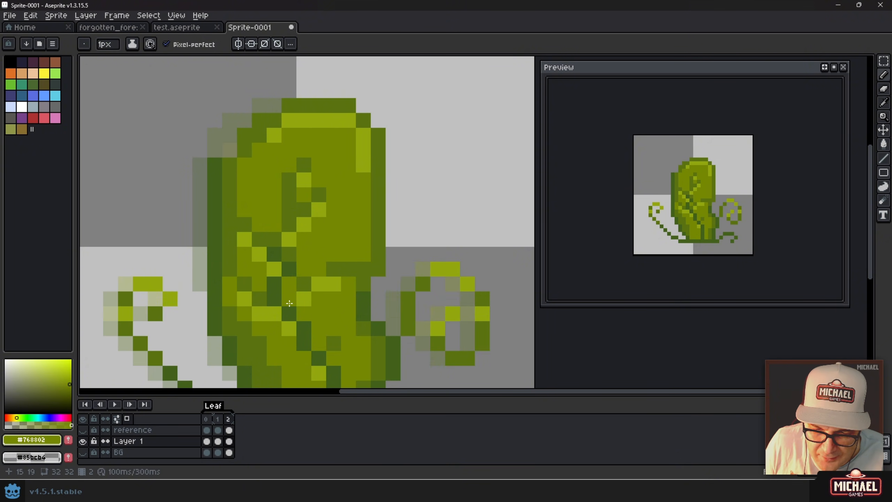
key(Left)
key(Right)
key(Left)
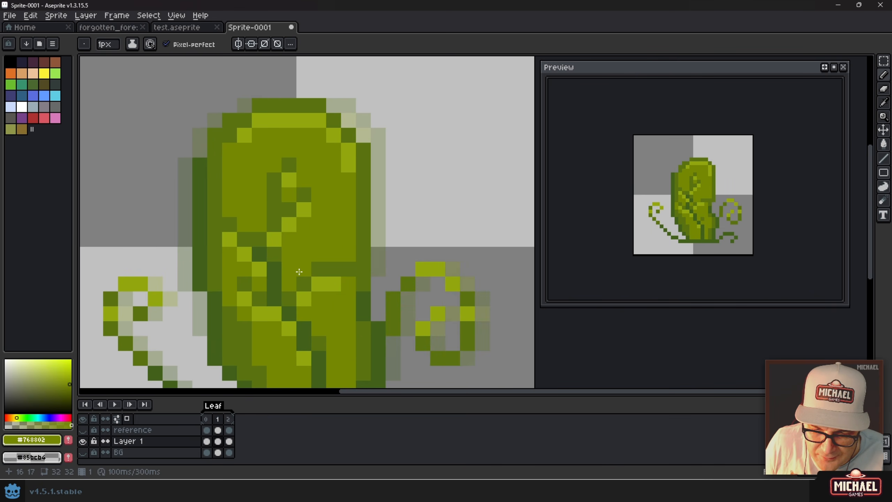
key(Left)
key(Right)
key(Right)
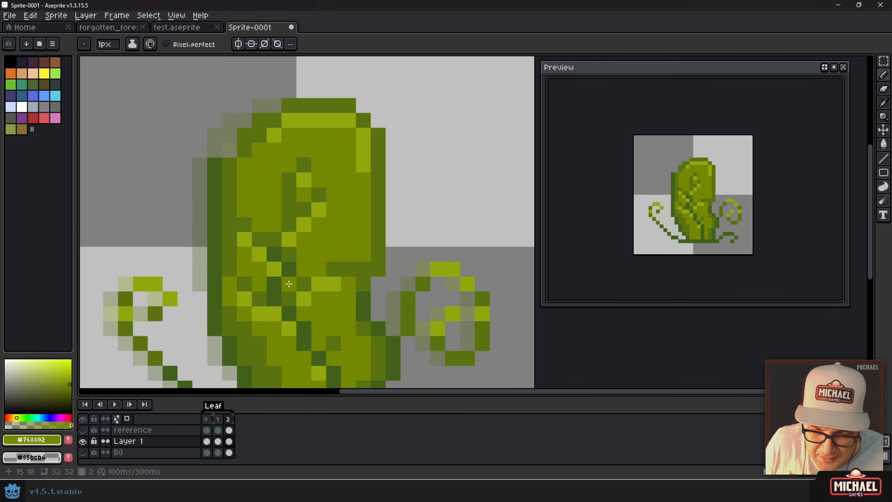
- Straighten the last frame's central vein one pixel right with #42611b and recolor its old pixels with #768802 and #5a7310
scroll(288, 284, up, 1)
mouse_move(288, 284)
mouse_down()
mouse_move(241, 218)
mouse_move(242, 234)
mouse_up()
alt+click(223, 223)
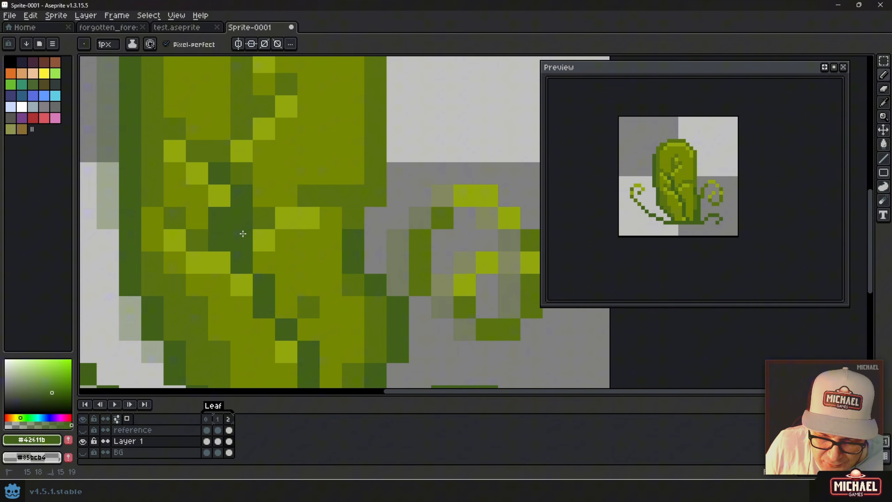
alt+click(203, 213)
click(217, 217)
alt+click(206, 236)
click(215, 238)
click(224, 223)
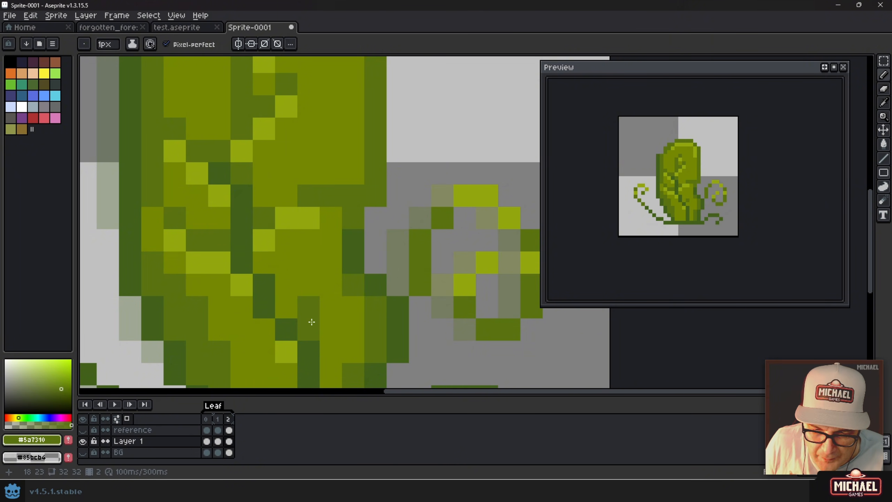
- Add a #5a7310 shading pixel under the right side vein's highlight in the last frame and check it against the middle frame
click(281, 244)
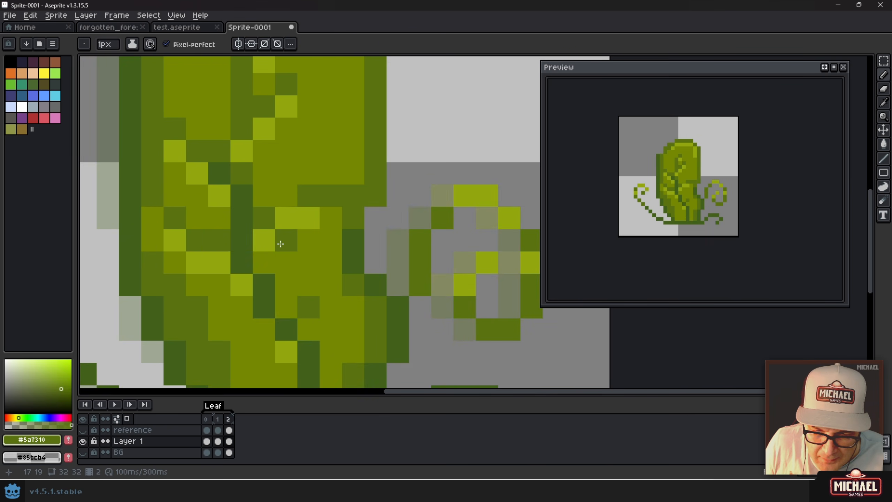
key(Left)
key(Right)
key(Left)
key(Right)
key(Left)
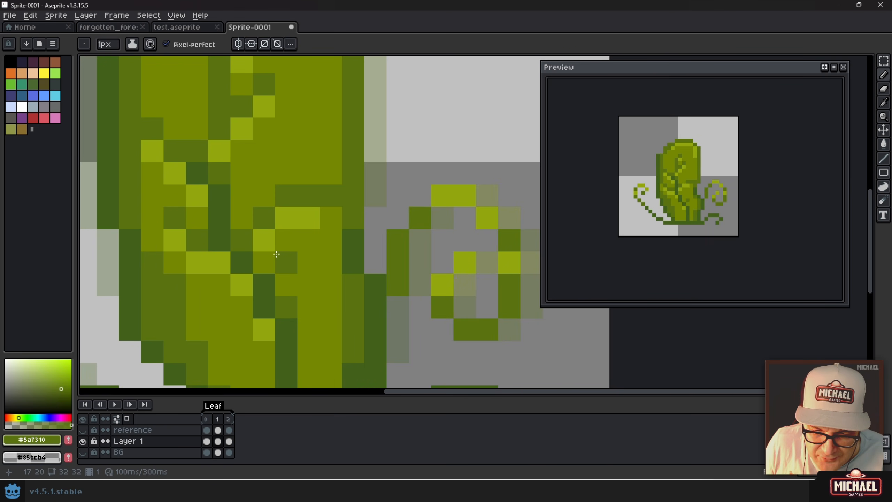
- Shift the right side vein's #92a70f highlight one pixel right in the last frame and fill its old spots with #768802
key(Right)
key(Left)
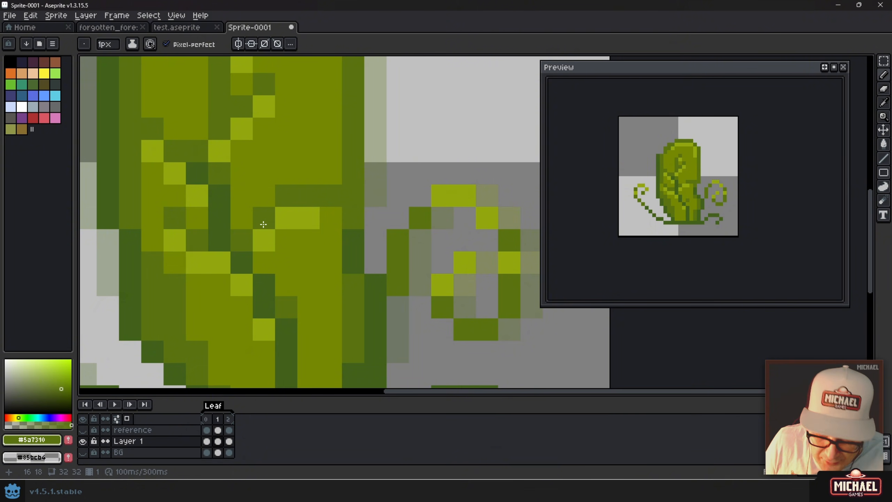
key(Right)
alt+click(263, 239)
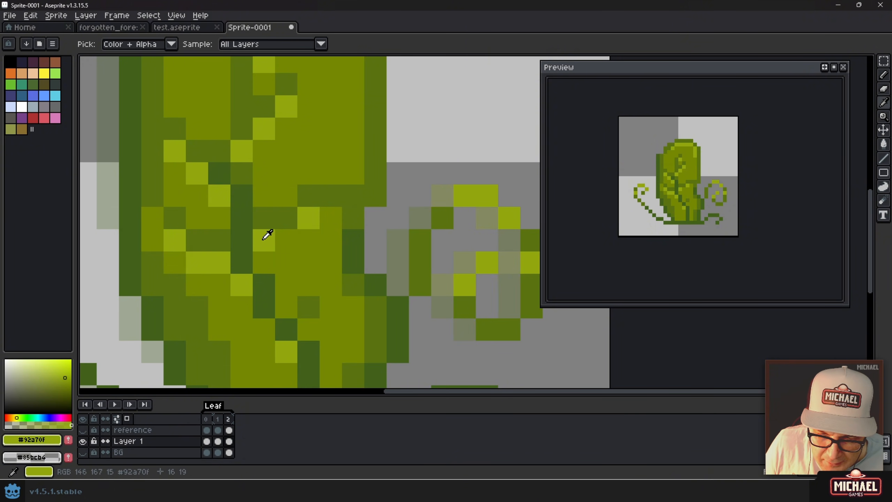
click(276, 237)
click(334, 214)
alt+click(279, 196)
click(264, 214)
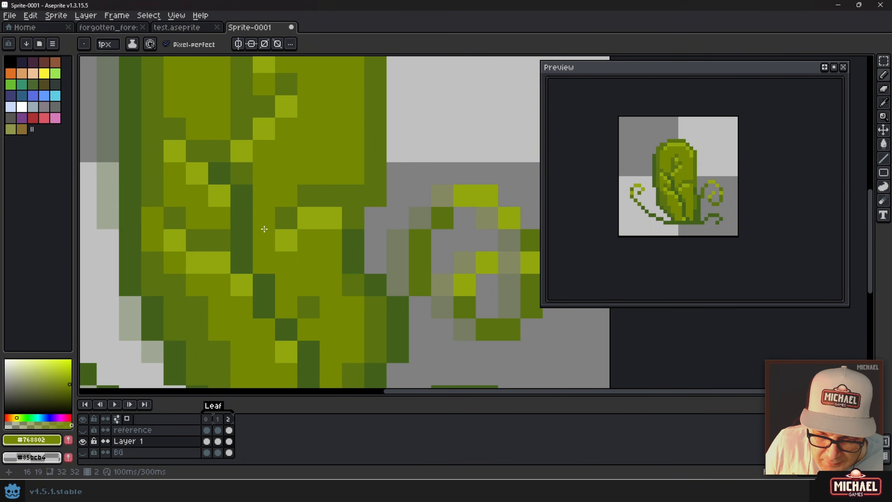
- Connect the right side vein to the last frame's central vein with a #5a7310 shading pixel and a #92a70f highlight pixel
alt+click(283, 221)
click(266, 233)
alt+click(281, 246)
click(267, 258)
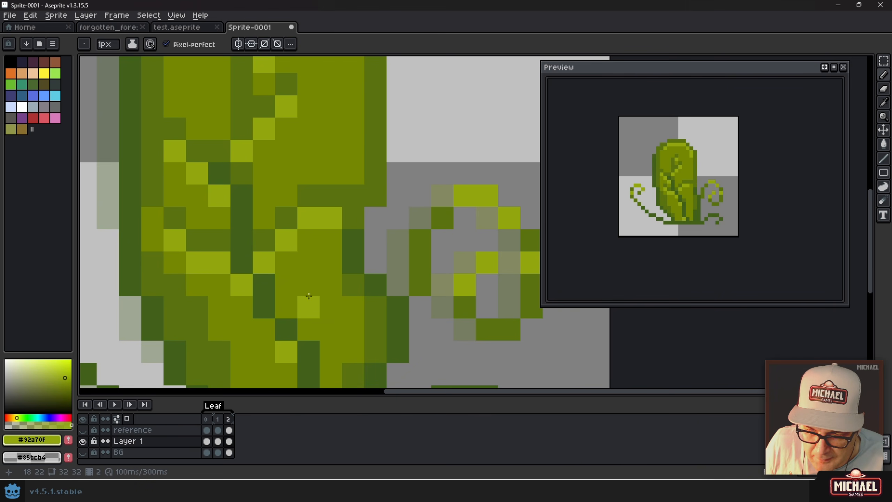
scroll(309, 296, down, 2)
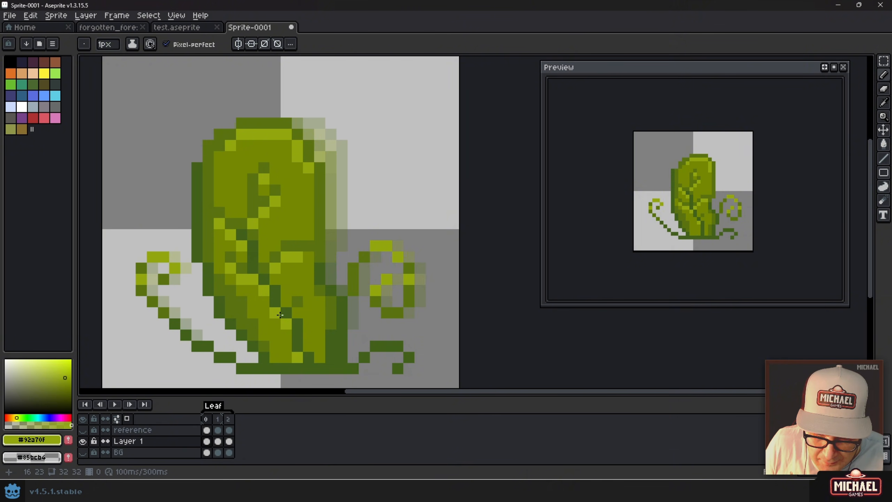
- Move the lower-left side vein's highlight one pixel right in the last frame using #92a70f, with #5a7310 shading and #768802 fill
scroll(233, 302, up, 1)
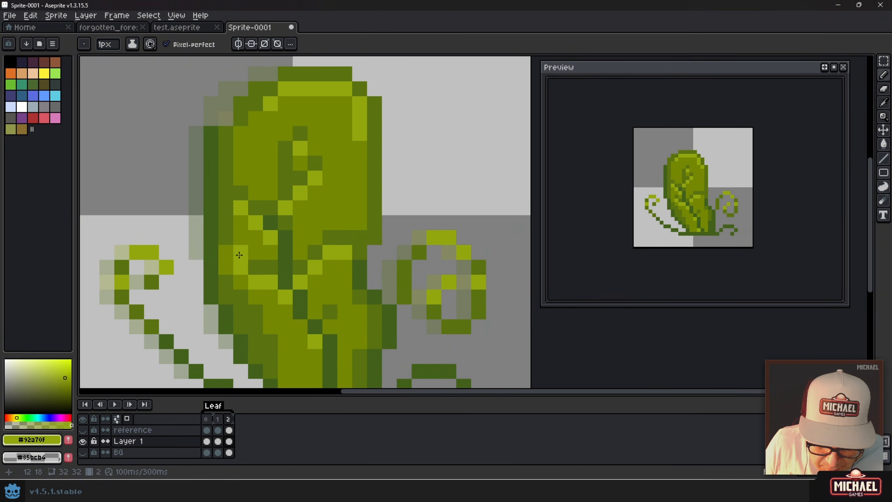
alt+click(252, 258)
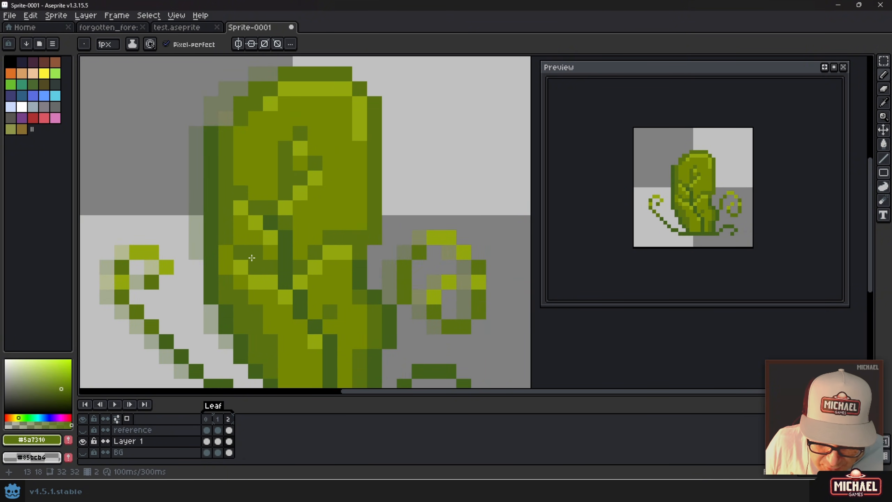
alt+click(234, 252)
click(255, 281)
alt+click(268, 278)
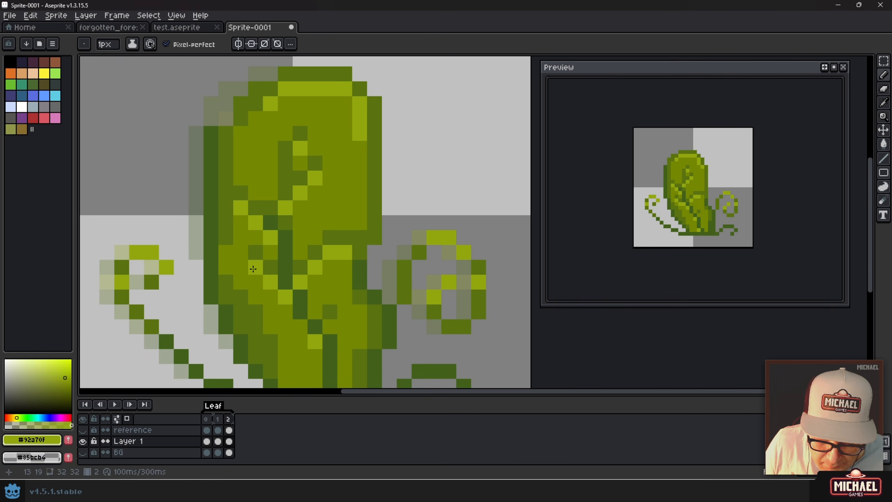
click(255, 268)
scroll(281, 271, down, 3)
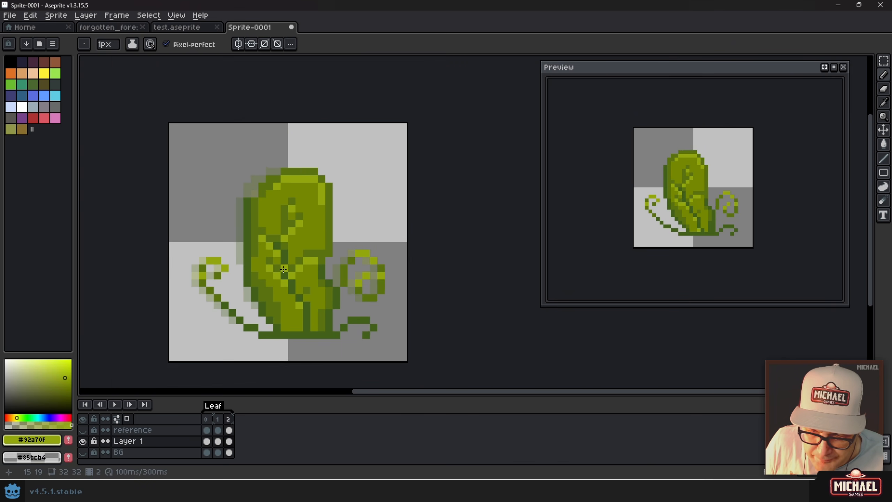
- Flip repeatedly through the three frames to compare how the left tendril's curl moves
scroll(221, 285, up, 3)
key(Left)
key(Left)
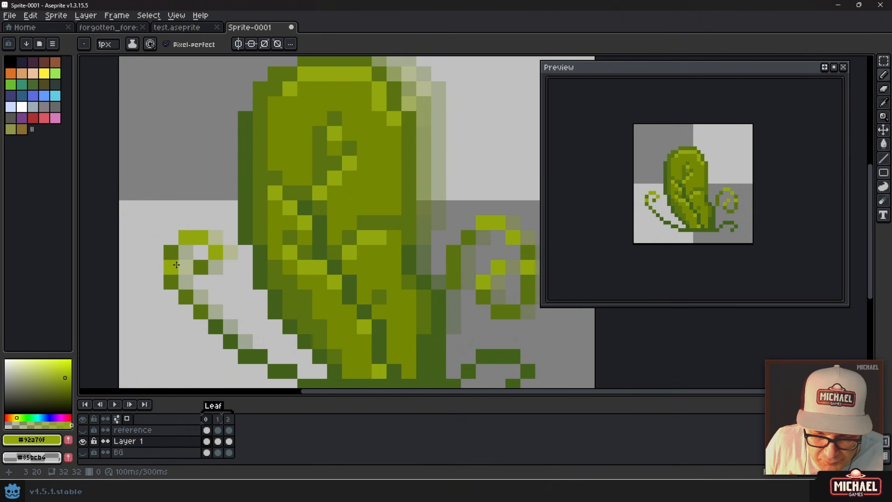
key(Right)
key(Right)
click(244, 311)
key(Left)
key(Left)
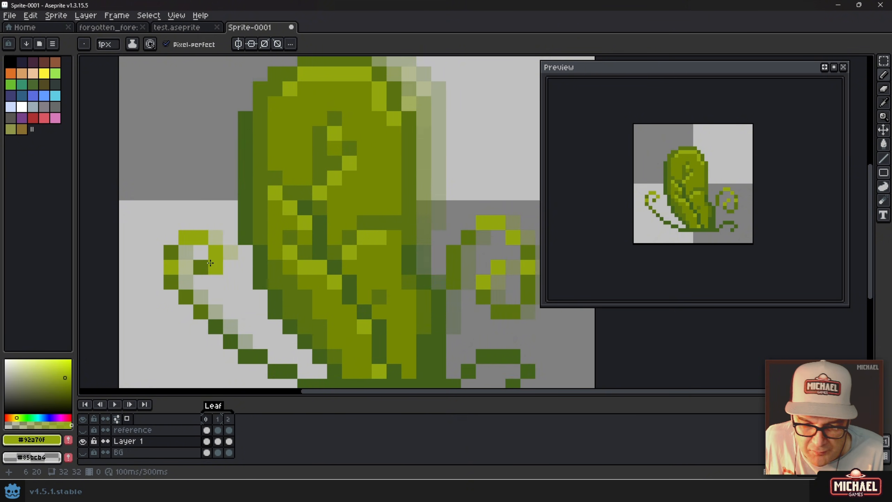
key(Right)
key(Right)
key(Left)
key(Left)
key(Right)
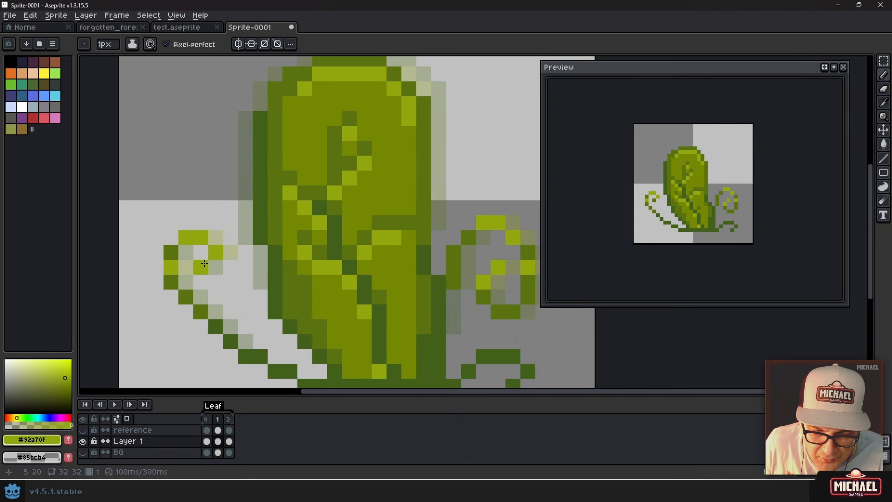
key(Left)
key(Right)
key(Right)
key(Left)
key(Left)
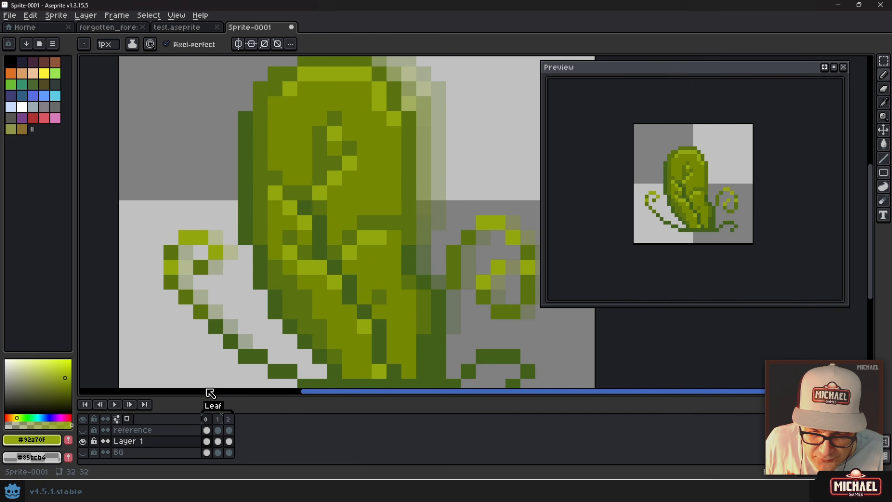
- Extend the left tendril's curl and upper stem one pixel right in the middle frame with #92a70f and #5a7310
key(Right)
scroll(189, 296, up, 2)
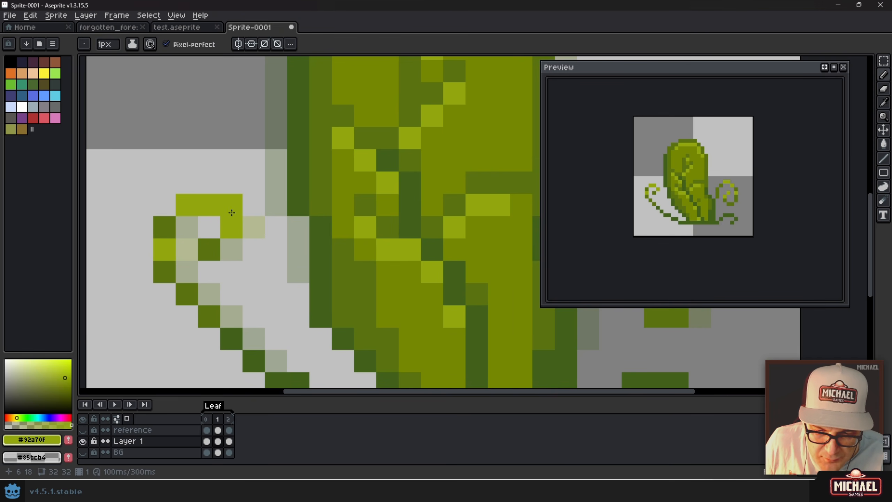
alt+click(212, 248)
click(230, 248)
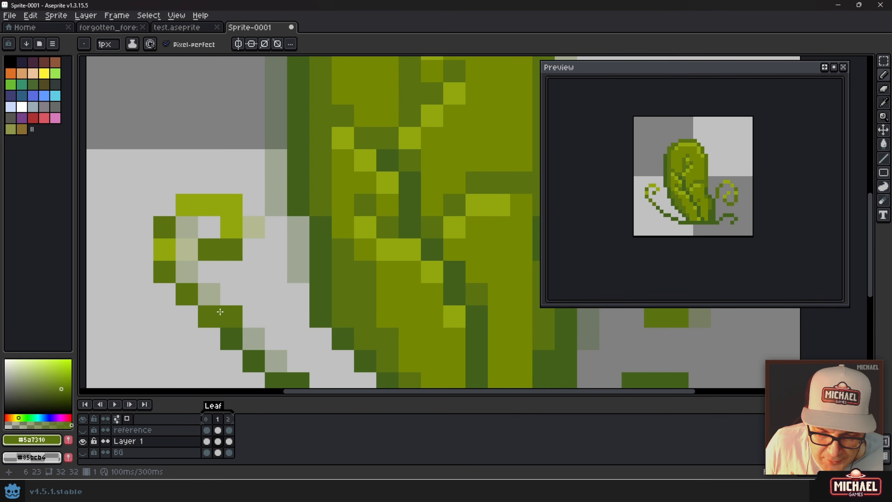
click(223, 314)
- Shift the left tendril's stem pixels one pixel right in the middle frame with #42611b and #5a7310, clearing the old pixels
drag(264, 342, 195, 260)
alt+click(157, 262)
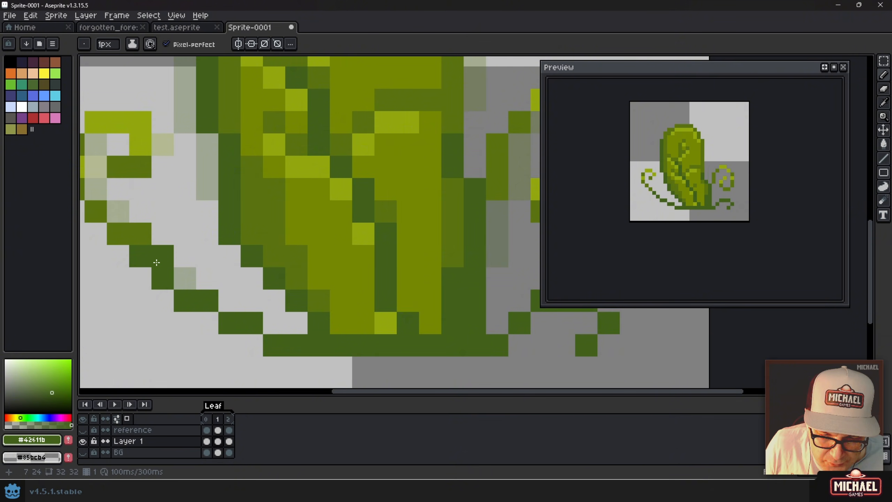
click(177, 286)
key(ctrl+z)
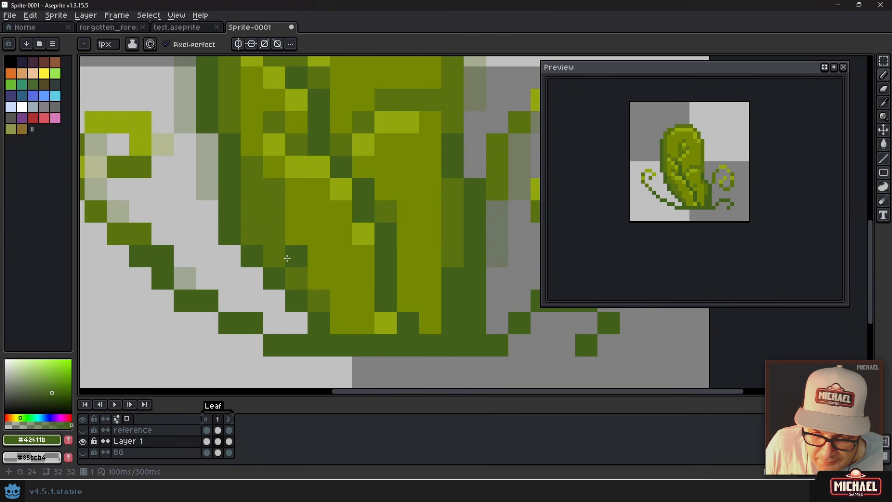
drag(287, 259, 383, 258)
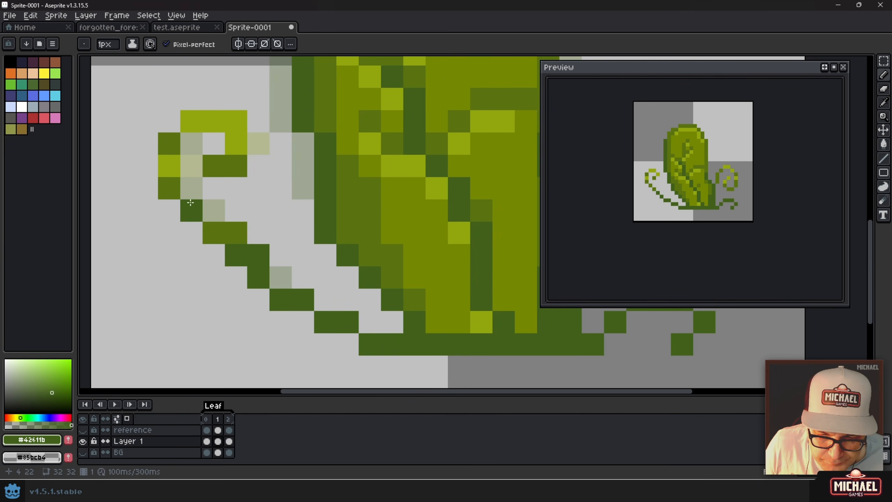
alt+click(176, 186)
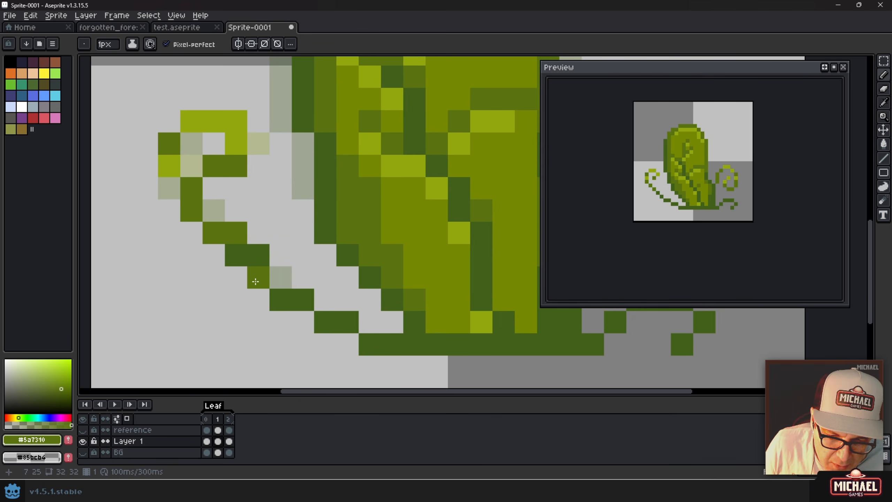
drag(275, 282, 181, 304)
alt+click(164, 301)
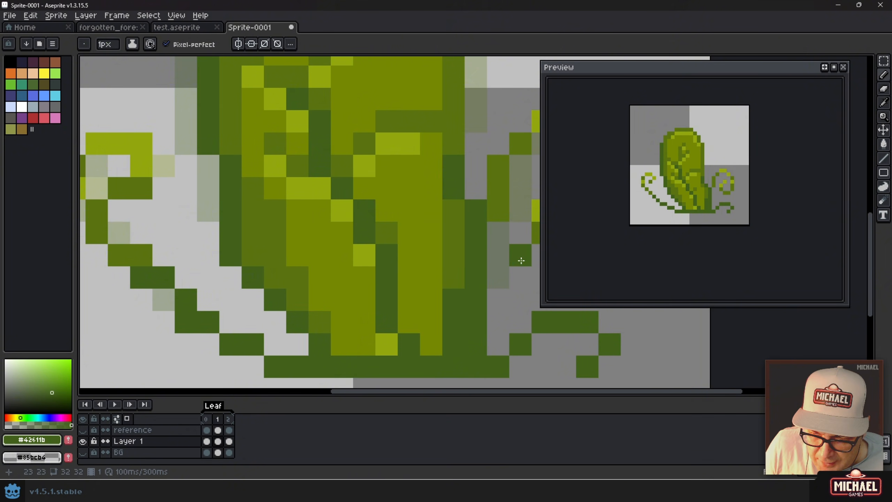
- Add two #42611b pixels at the leaf's lower-right edge below the right tendril in the middle frame, checking against the neighboring frames
drag(520, 259, 455, 267)
drag(653, 190, 567, 215)
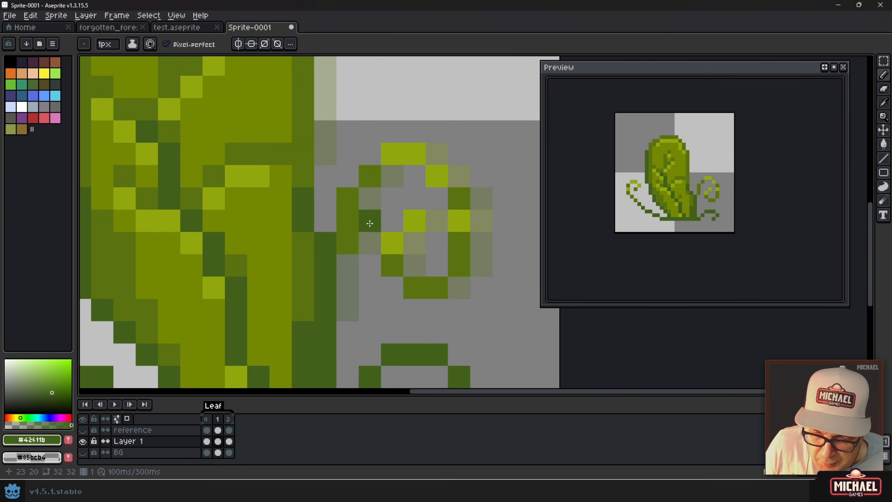
alt+click(351, 253)
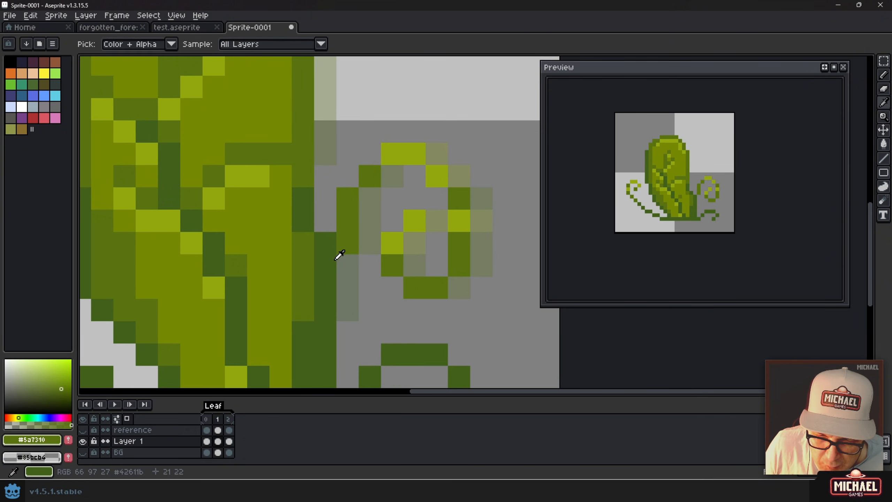
alt+click(344, 264)
key(Left)
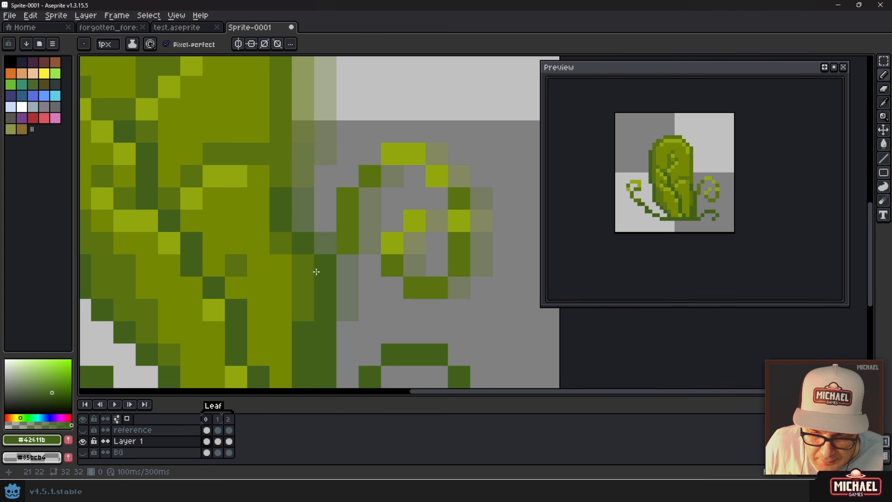
key(Right)
key(Right)
key(Left)
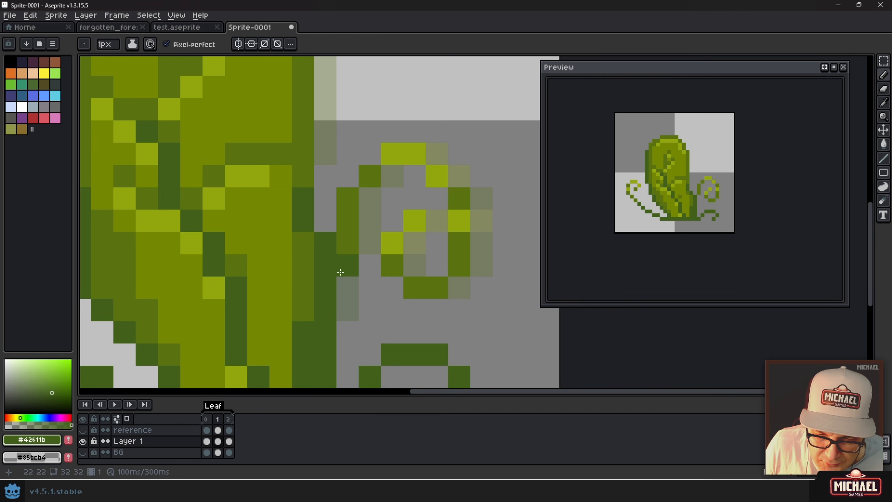
click(345, 283)
- Shift the upper part of the middle frame's right tendril one pixel right with #5a7310 and #92a70f
alt+click(353, 201)
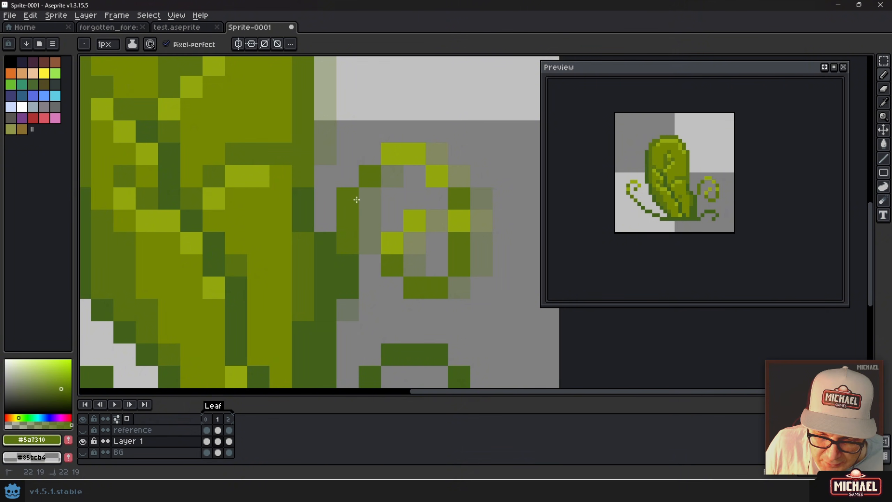
click(356, 197)
click(391, 174)
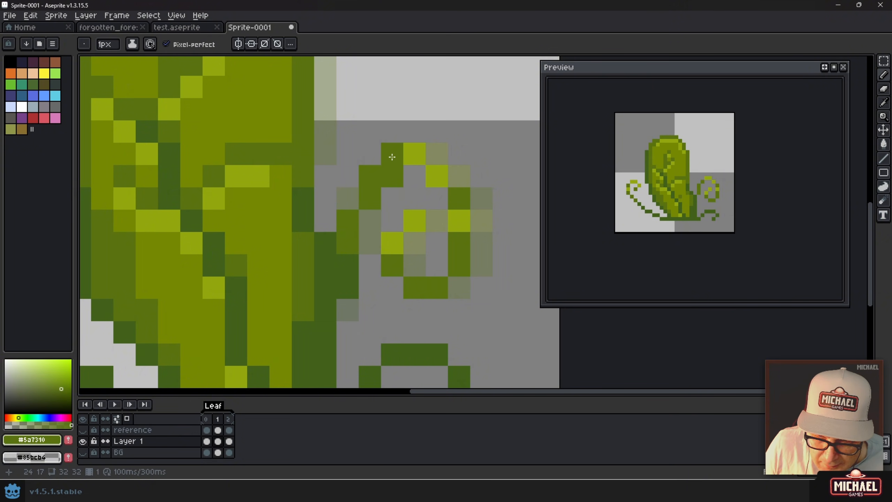
alt+click(414, 151)
click(456, 175)
click(477, 212)
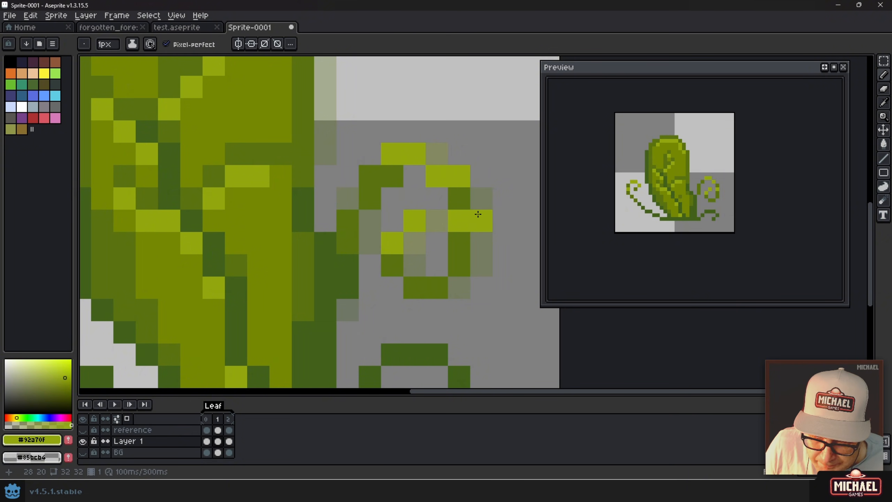
- Move the right tendril's outer side and inner bottom curve one pixel right with #5a7310 in the middle frame, erasing the old pixels
alt+click(460, 193)
click(476, 198)
right_click(462, 204)
right_click(460, 218)
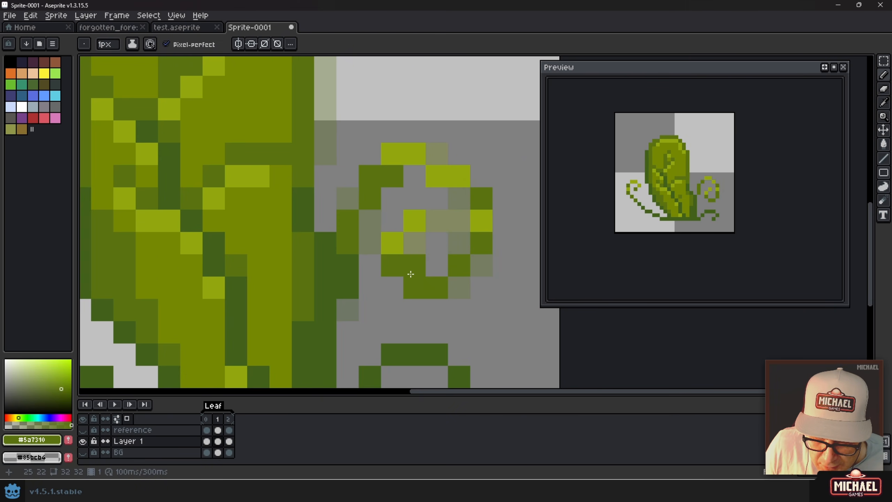
right_click(414, 287)
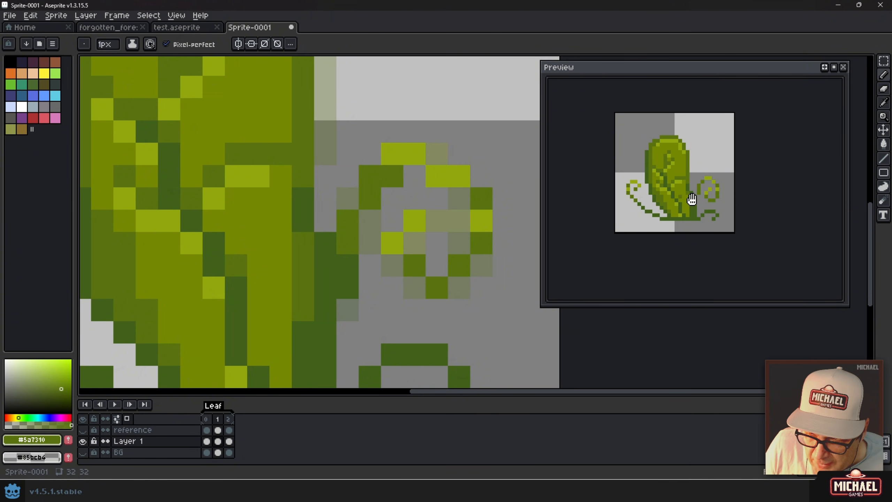
- Set the preview animation's playback speed to 0.5x
scroll(483, 310, down, 1)
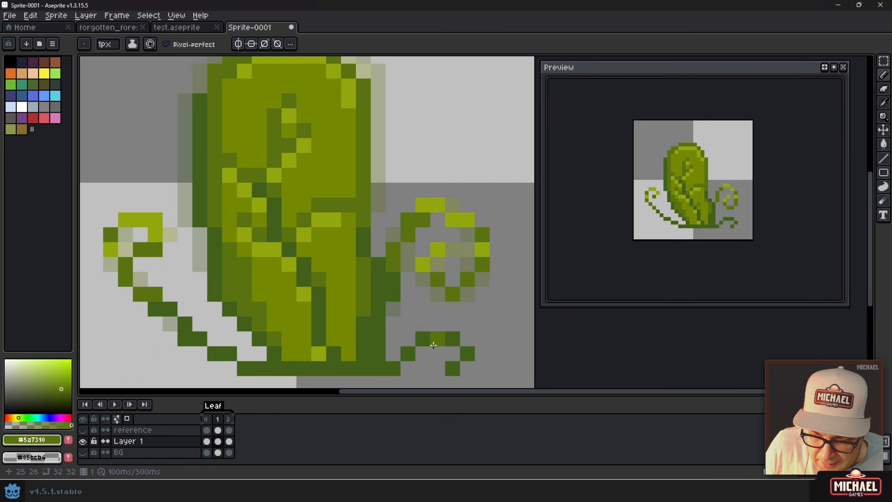
scroll(397, 283, down, 2)
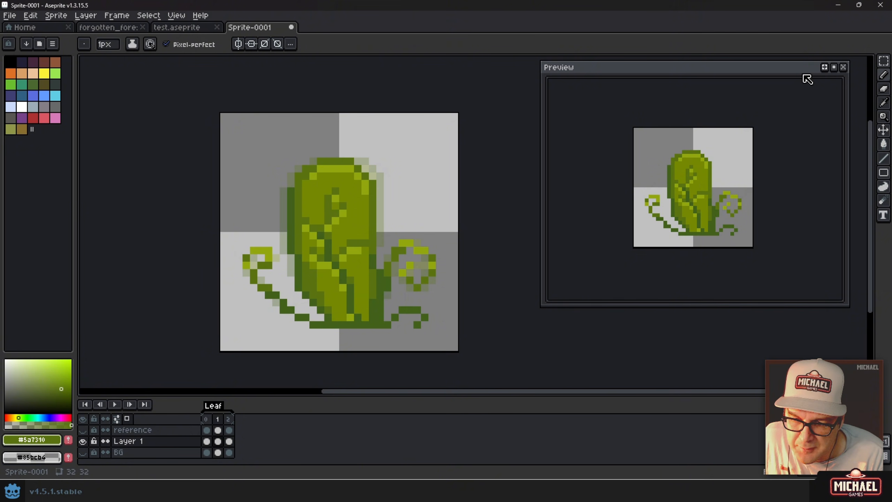
right_click(835, 68)
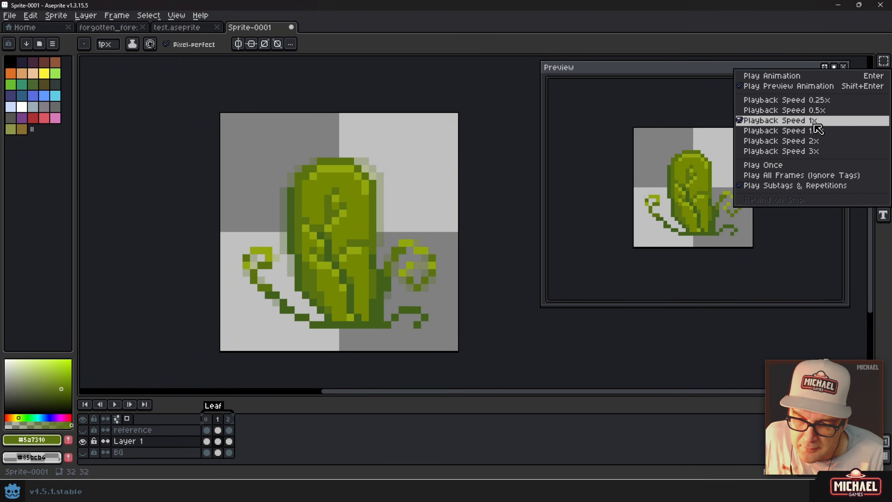
click(817, 110)
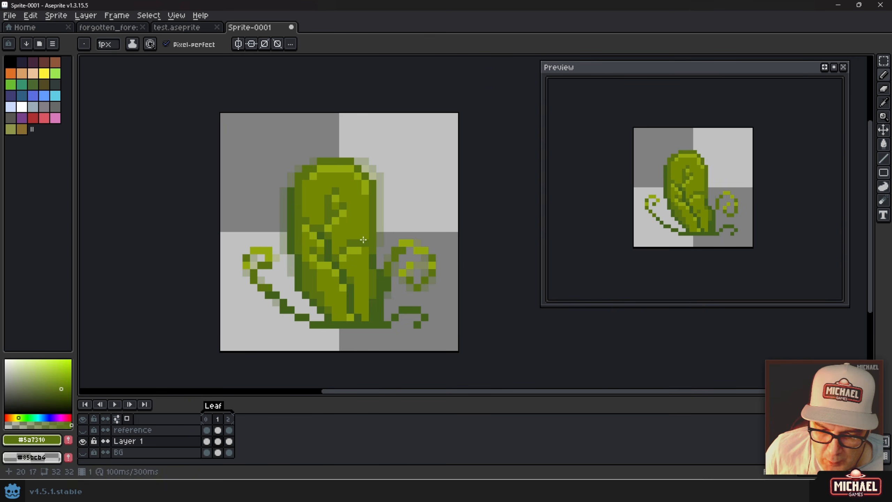
- Switch between the middle and first frames to compare the tendrils, ending on the first frame
scroll(302, 280, up, 2)
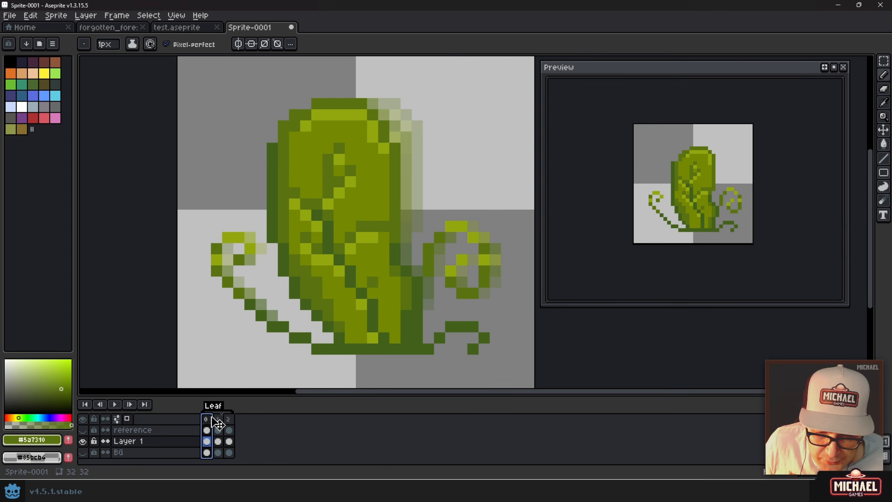
click(221, 419)
click(207, 420)
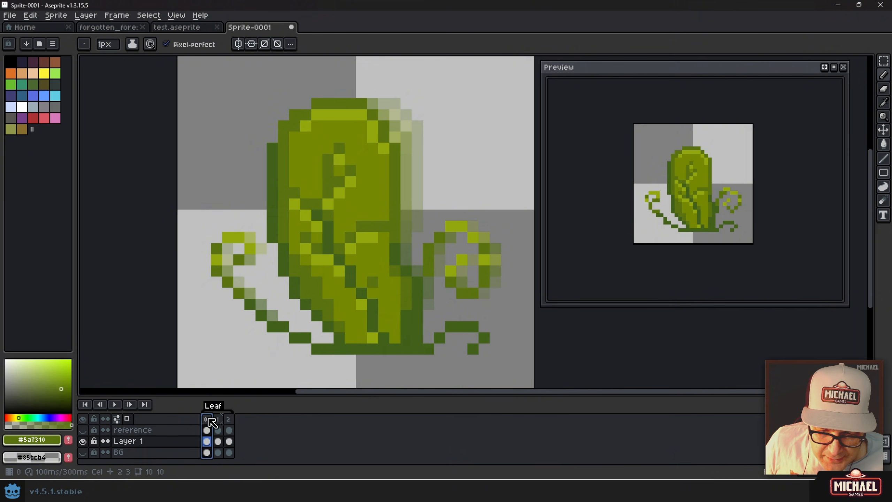
- Duplicate the first frame to add an in-between frame directly after it in the Leaf loop
click(229, 420)
click(219, 420)
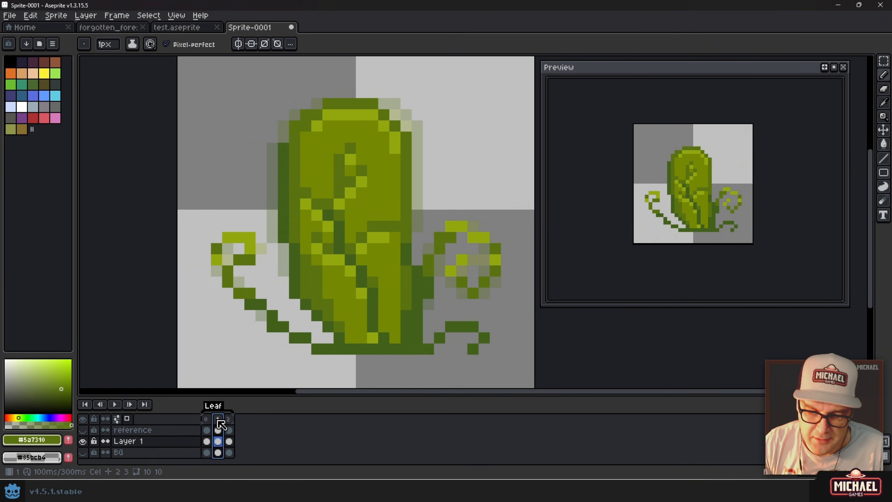
key(Left)
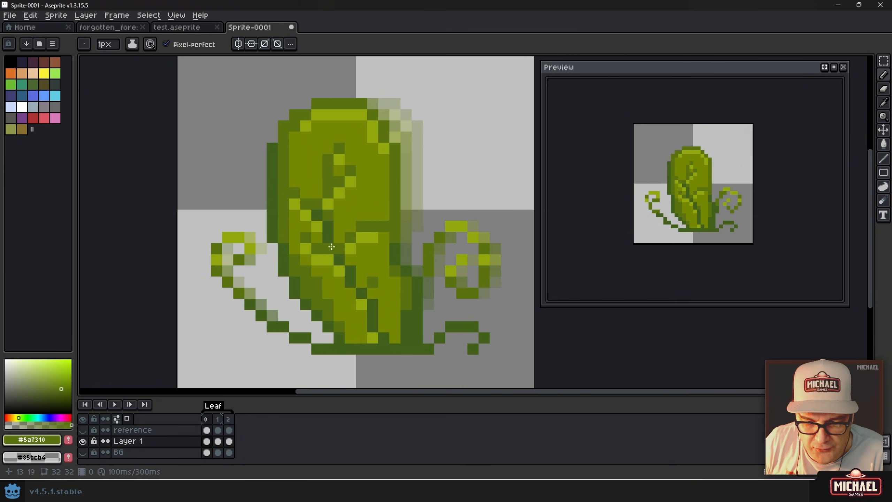
key(Right)
key(Right)
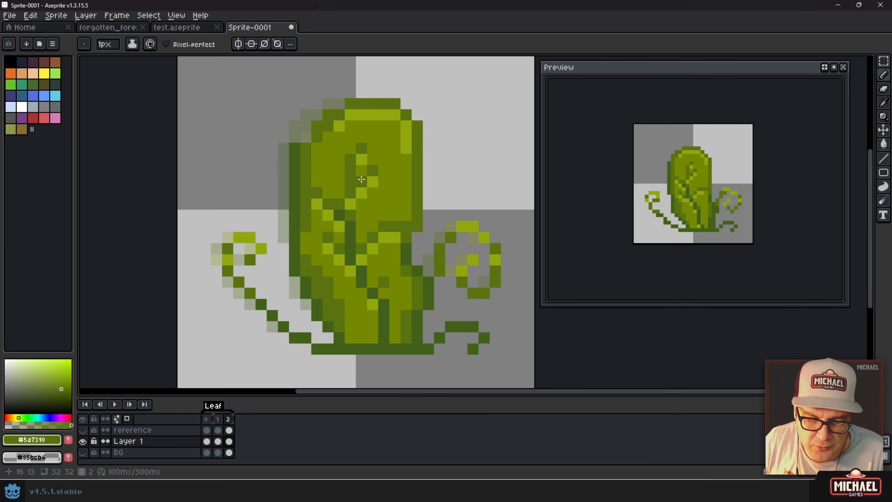
key(Left)
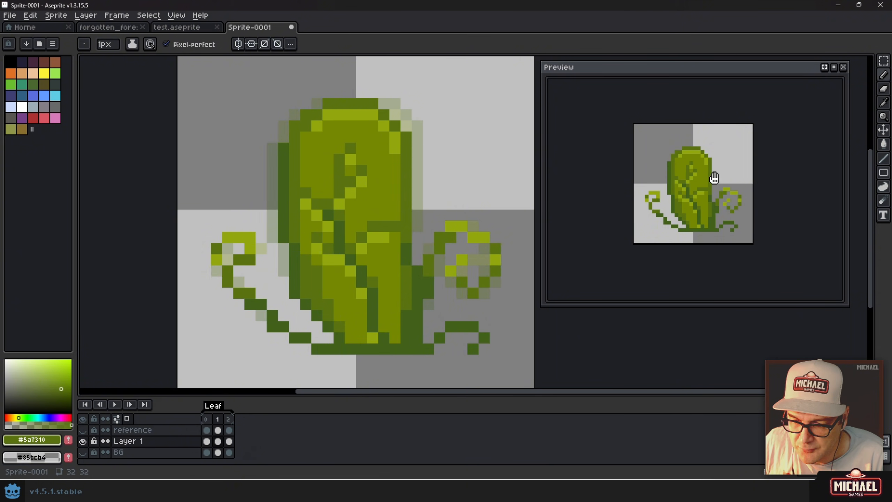
click(208, 419)
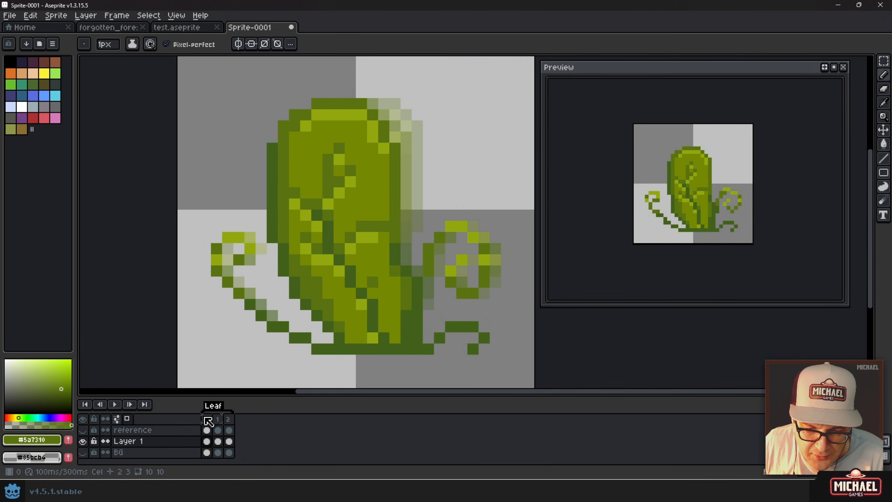
key(alt+n)
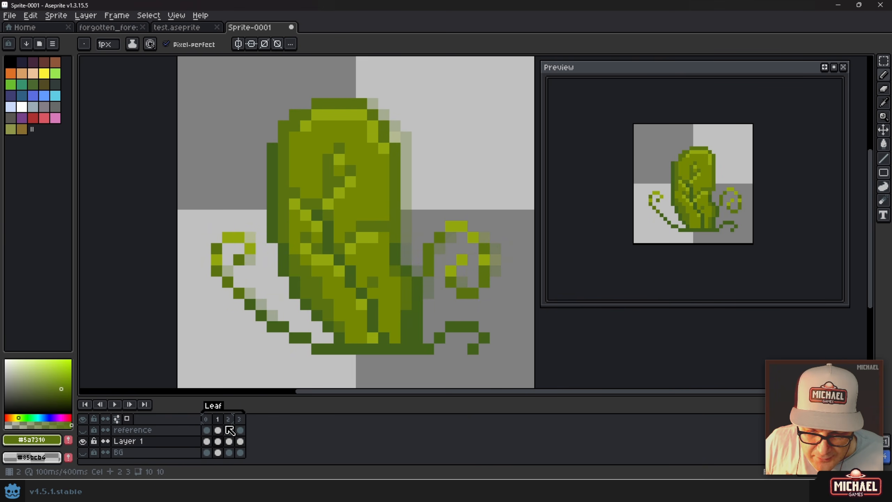
- Flip between the first frame and its new duplicate to compare the leaf and tendrils, ending on the duplicate
click(220, 429)
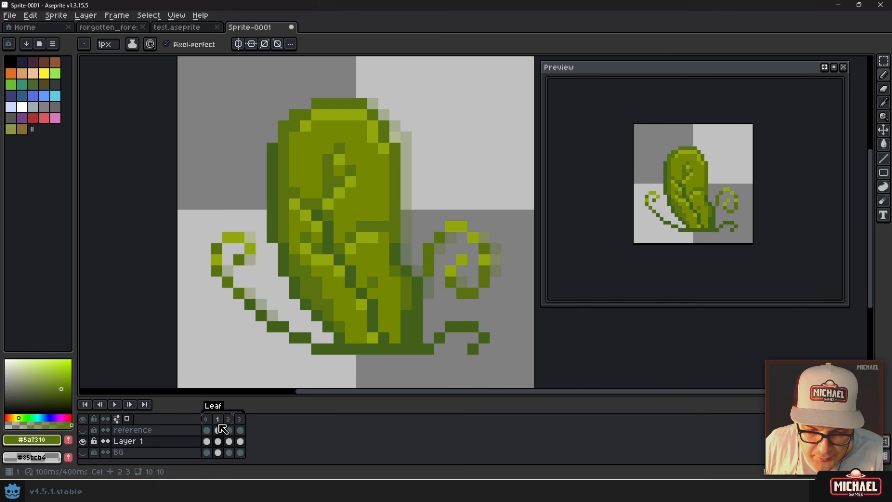
click(210, 419)
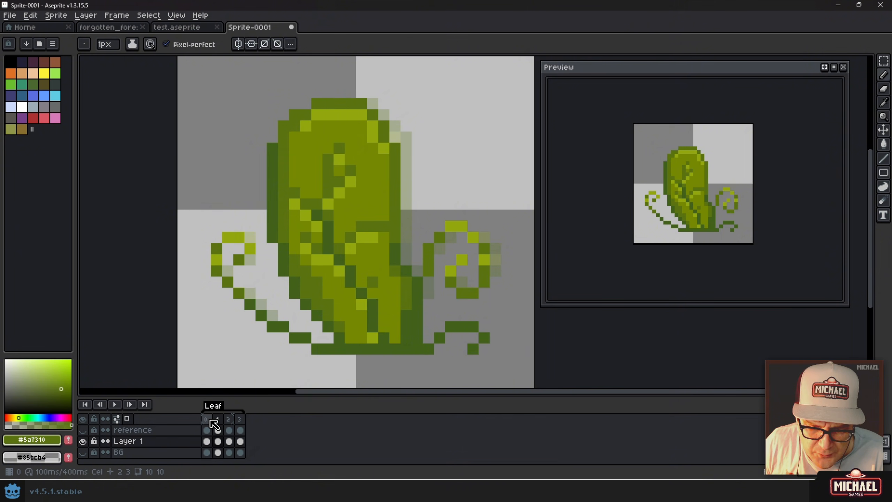
click(117, 421)
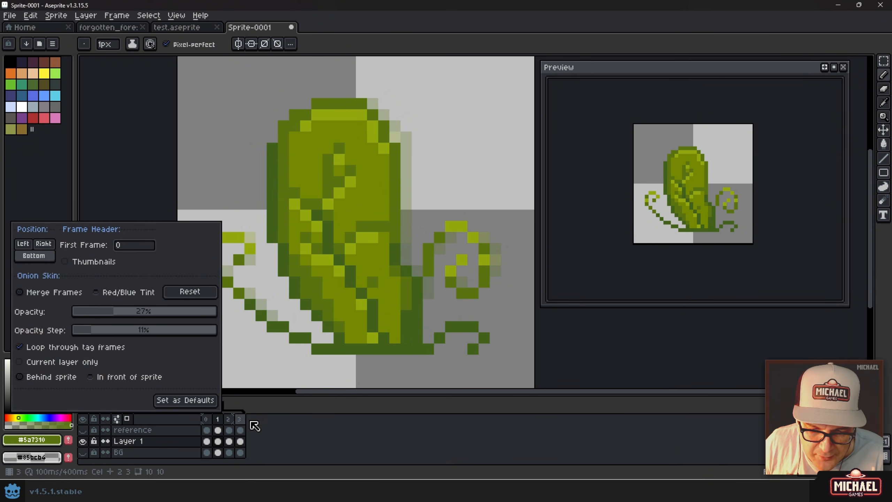
click(293, 410)
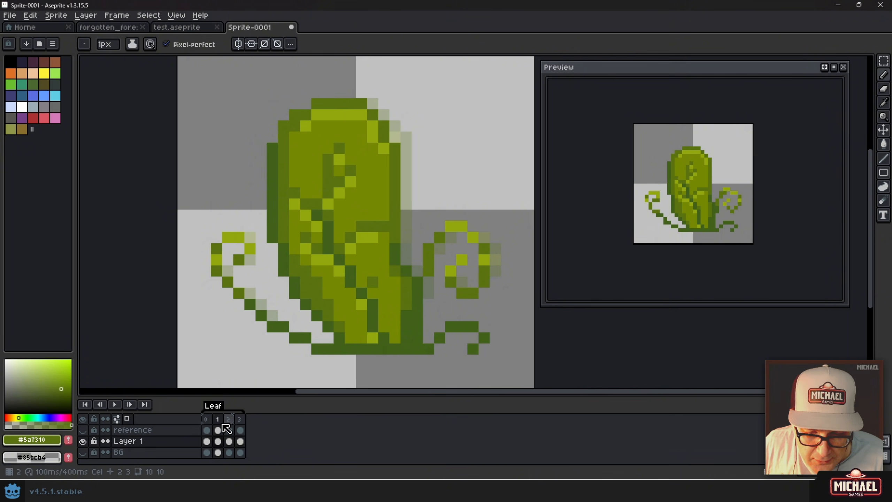
key(Left)
key(Right)
key(Left)
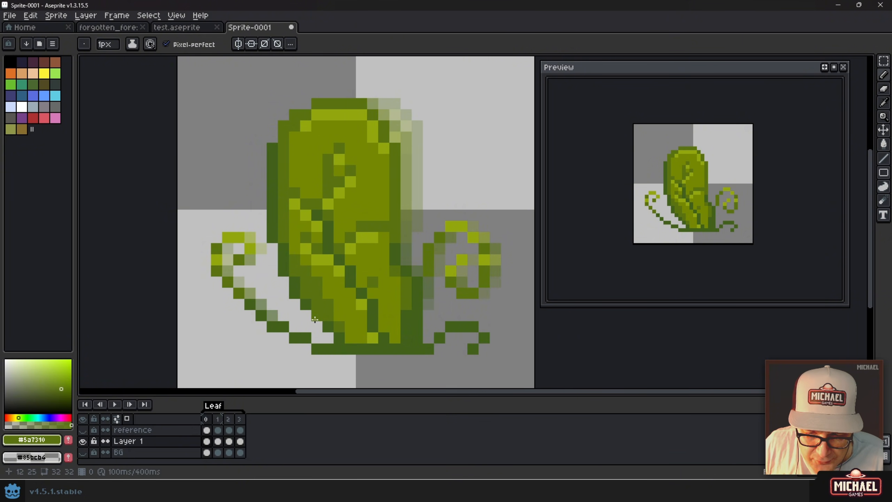
key(Right)
key(Left)
key(Right)
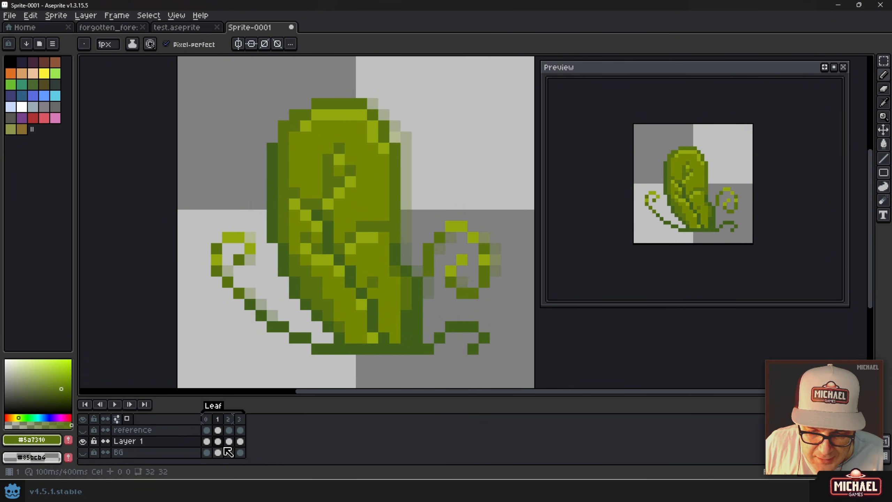
click(222, 446)
scroll(339, 137, up, 1)
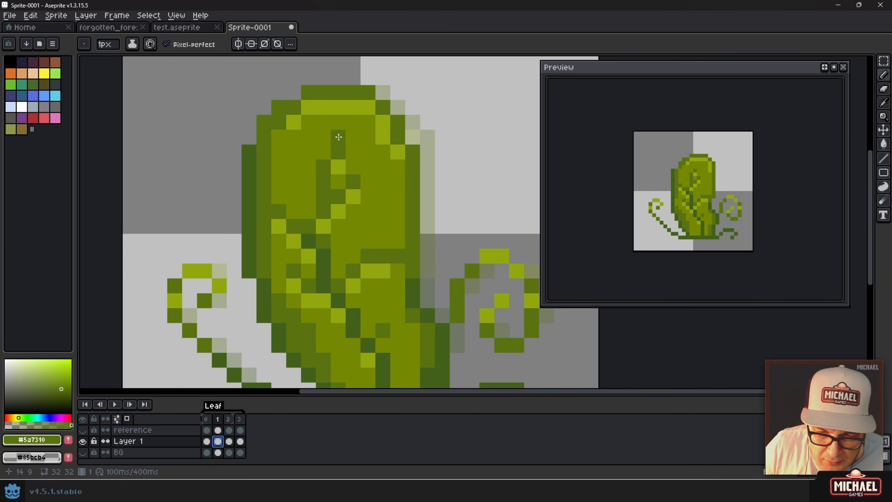
key(m)
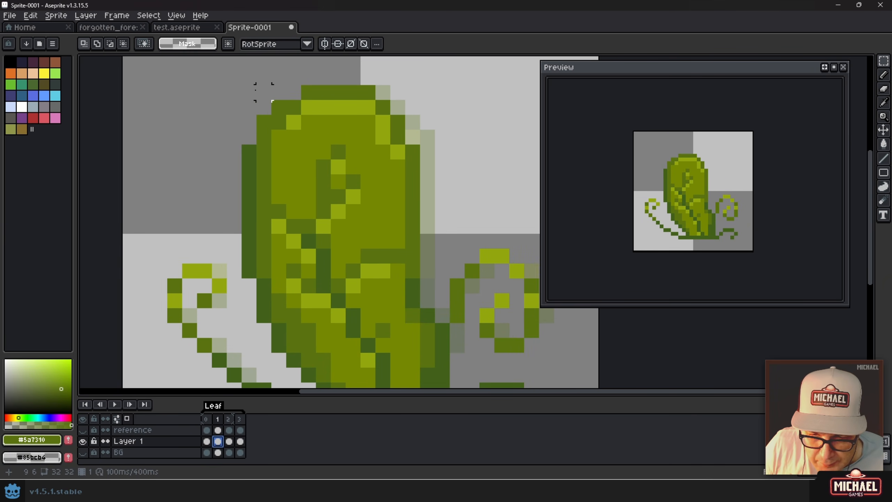
drag(234, 92, 422, 177)
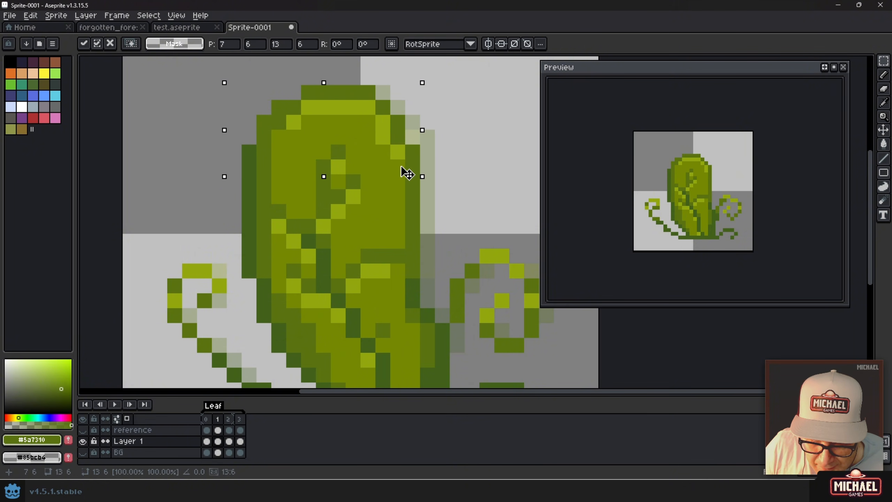
mouse_move(401, 167)
mouse_down()
mouse_move(406, 170)
mouse_move(395, 169)
mouse_up()
key(ctrl+d)
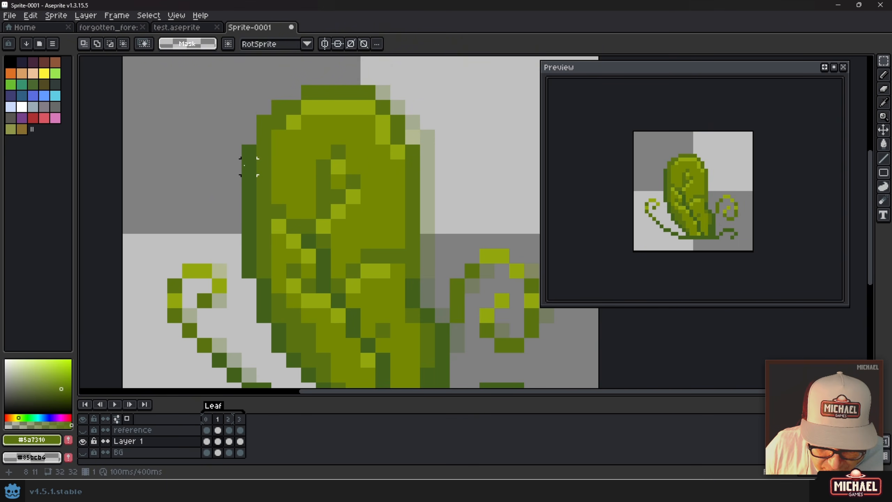
- Shift the leaf's middle section one pixel right in the second frame, extending its left edge with #42611b and trimming the upper-left outline corners
drag(243, 160, 421, 323)
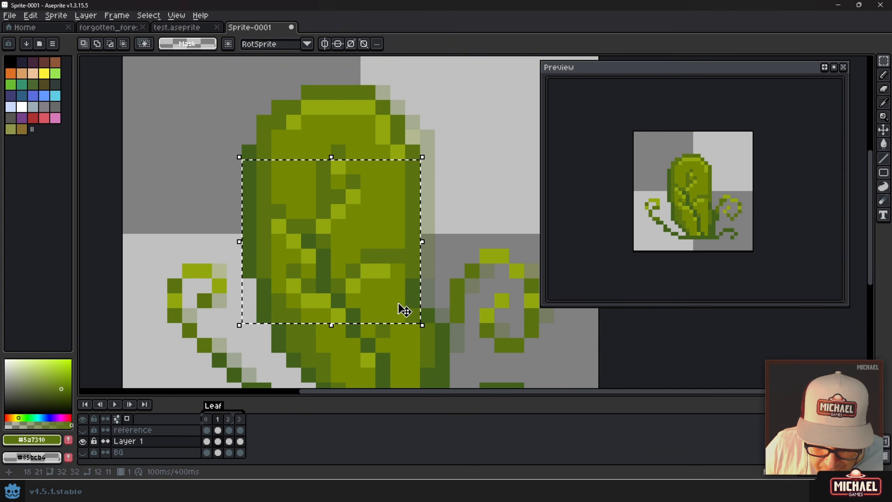
key(Right)
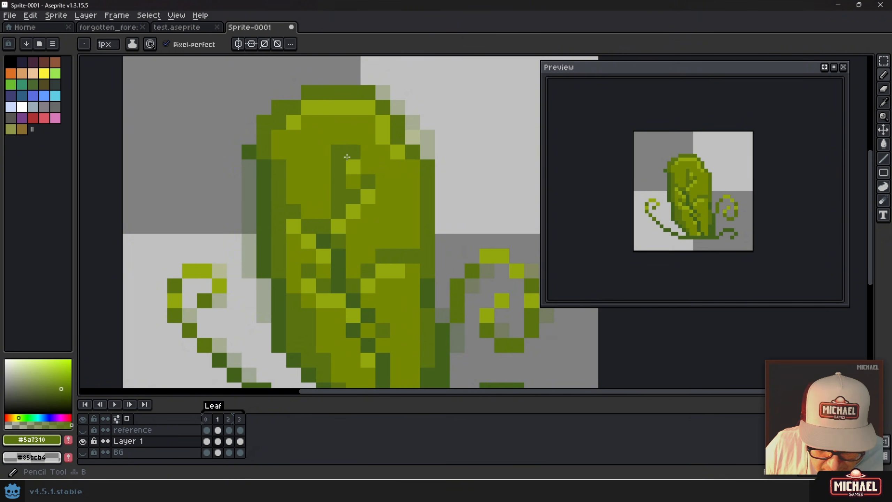
key(b)
alt+click(264, 164)
click(263, 152)
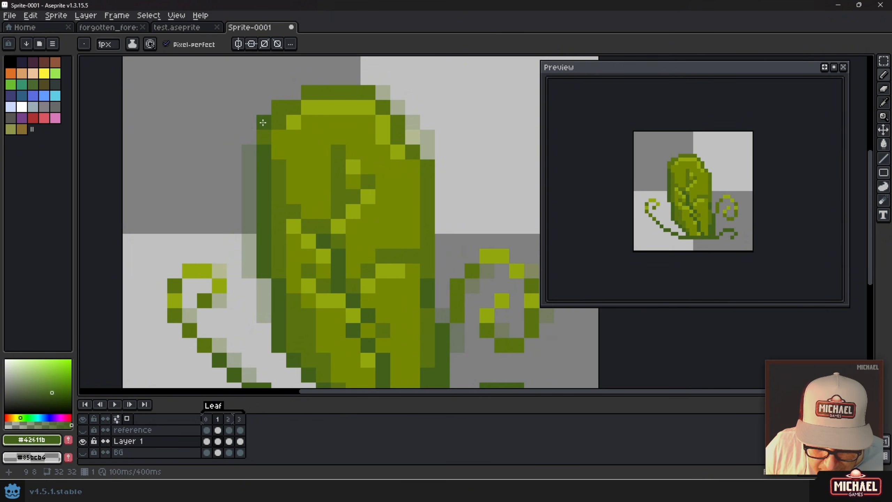
right_click(264, 123)
right_click(278, 108)
key(ctrl+z)
- Widen the leaf's upper-right outline with #5a7310 and reshape the highlight inside it with #92a70f and #768802
alt+click(367, 92)
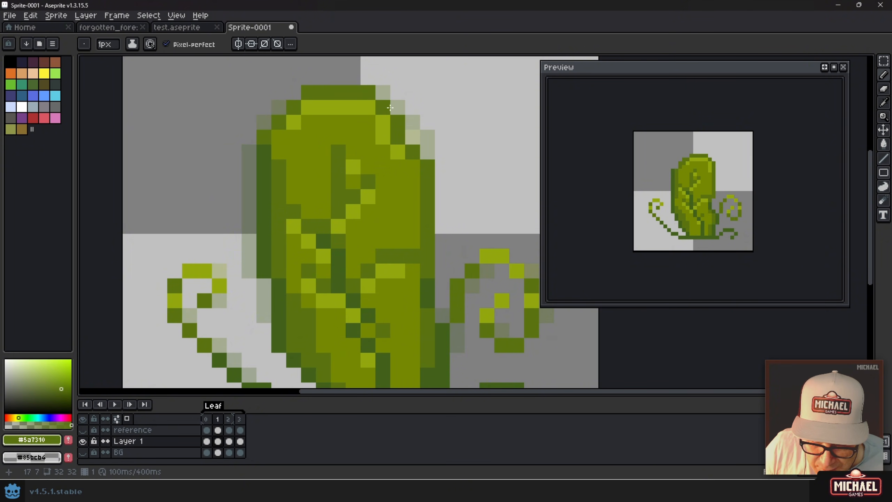
click(398, 107)
click(408, 137)
alt+click(397, 134)
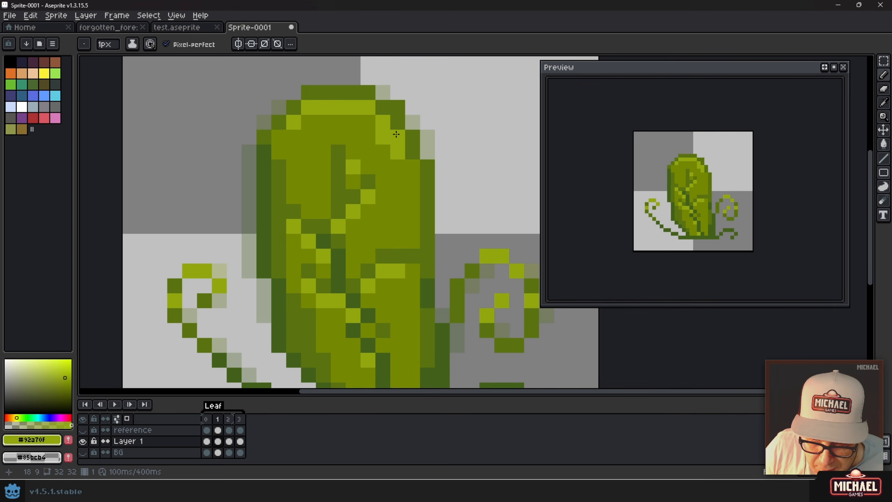
alt+click(368, 138)
click(383, 140)
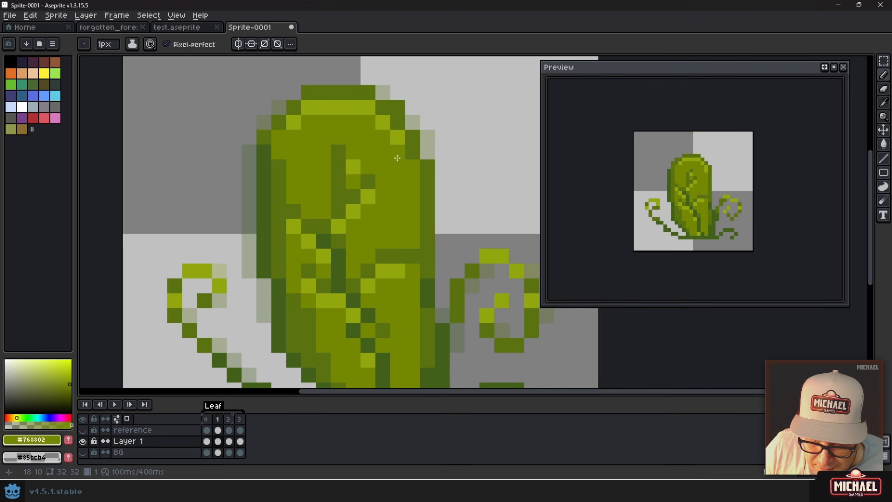
alt+click(398, 154)
click(412, 165)
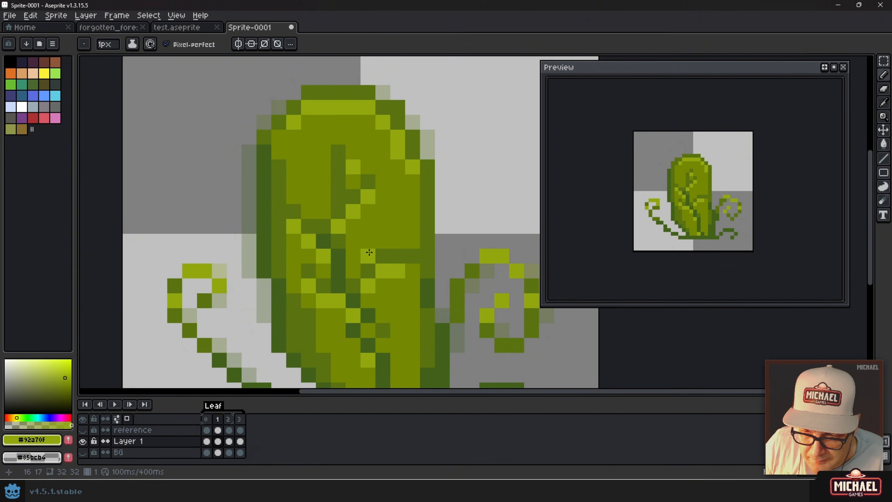
- Step back and forth through all four frames to examine how the leaf body moves between them
key(Left)
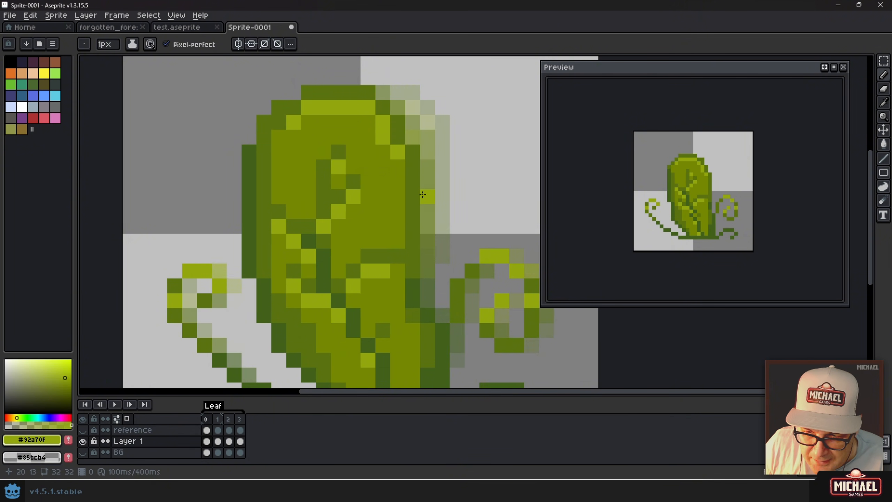
key(Right)
key(Left)
scroll(361, 179, down, 1)
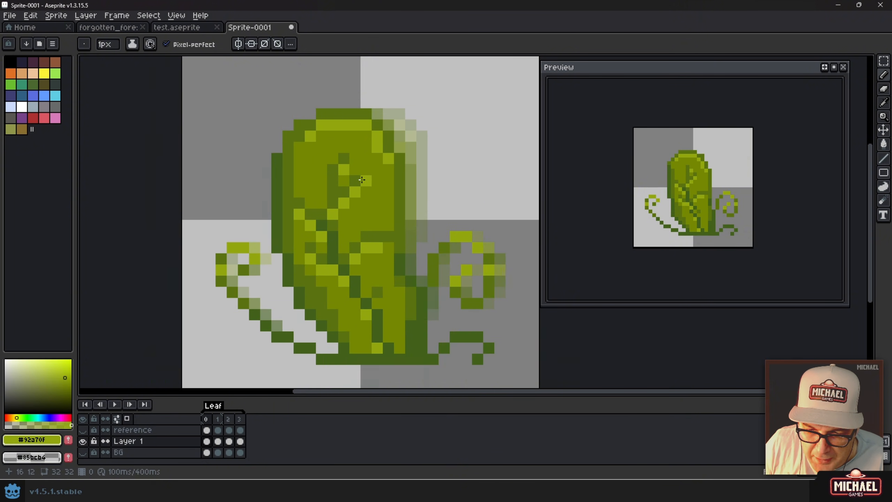
key(Right)
key(Left)
key(Right)
key(Left)
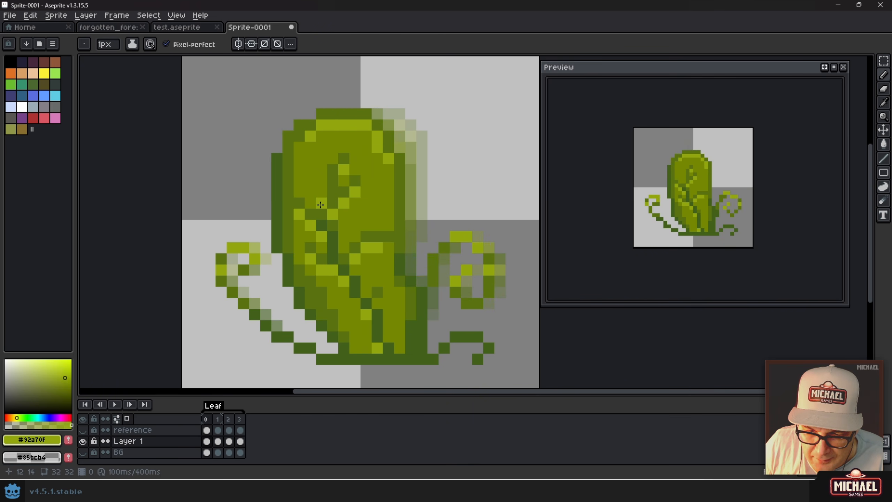
key(Right)
key(Right)
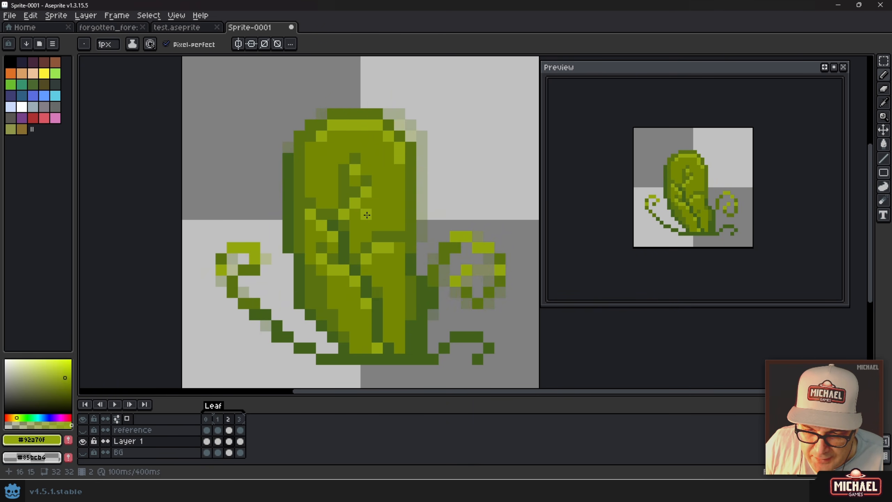
key(Right)
key(Left)
key(Right)
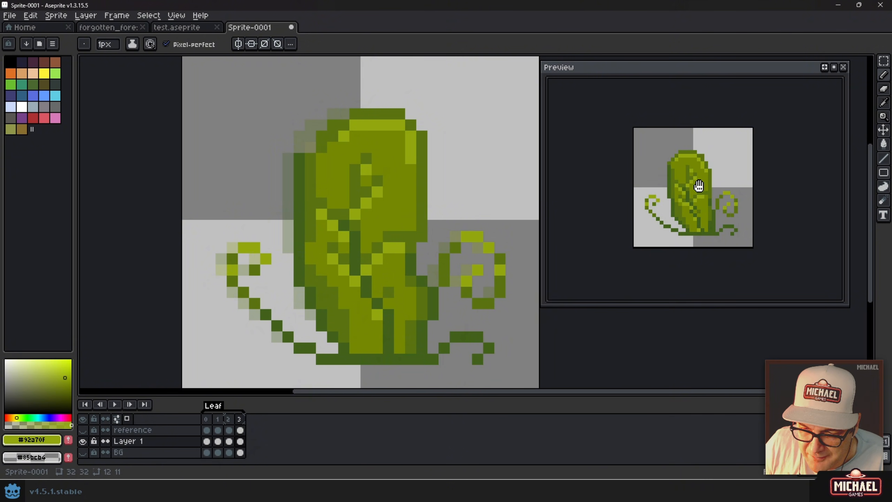
- Duplicate the third frame and select the copy's cel on Layer 1
key(Left)
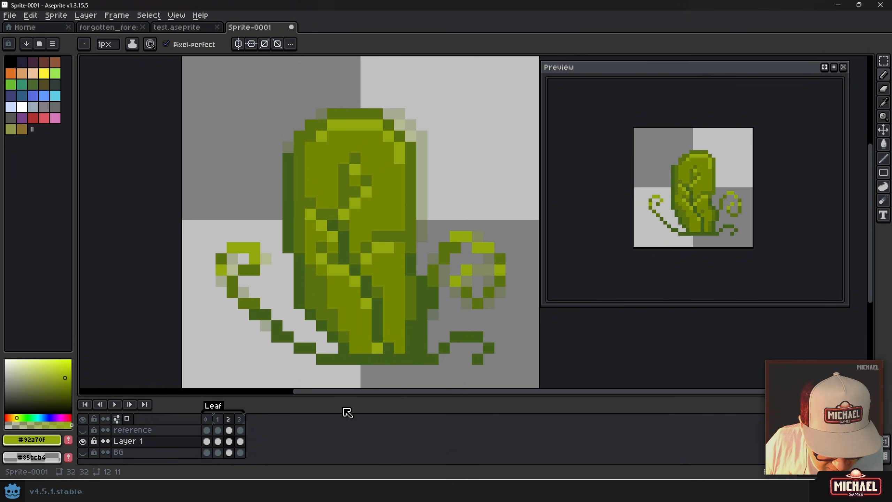
key(alt+n)
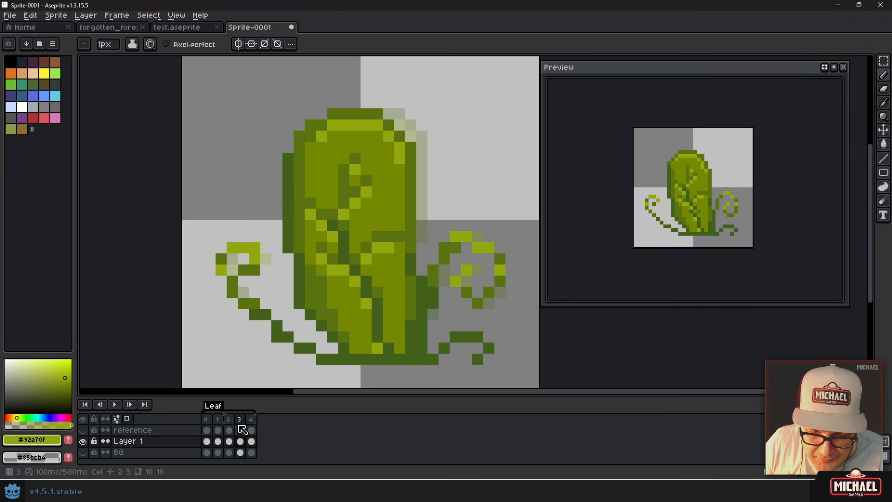
click(241, 441)
- Shift the leaf's top section one pixel right in the new fourth frame and clear the selection
scroll(328, 126, up, 1)
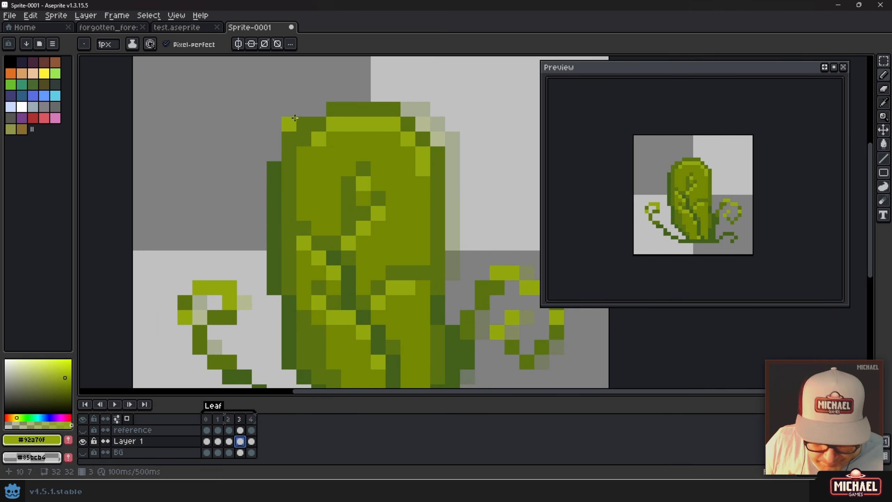
key(m)
drag(243, 106, 428, 200)
key(ctrl+d)
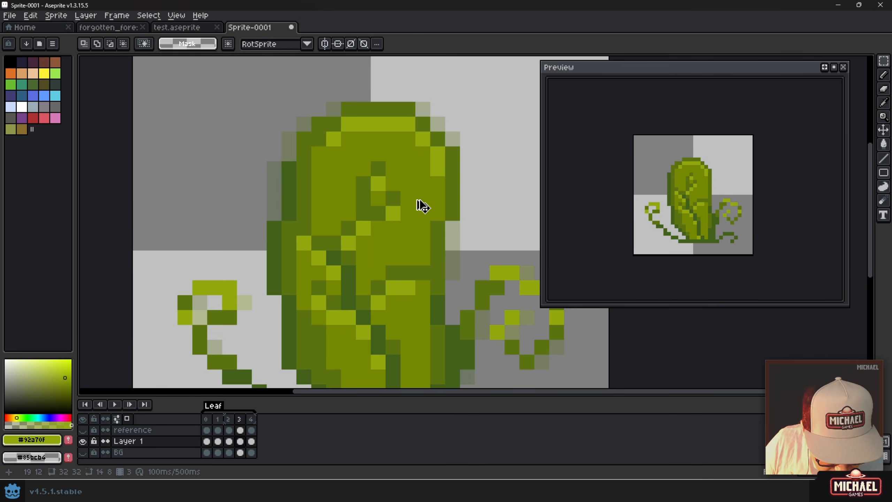
- Extend the leaf's right outline one pixel down with #5a7310 and fill the pixel inside it with #768802
key(b)
alt+click(441, 225)
click(448, 231)
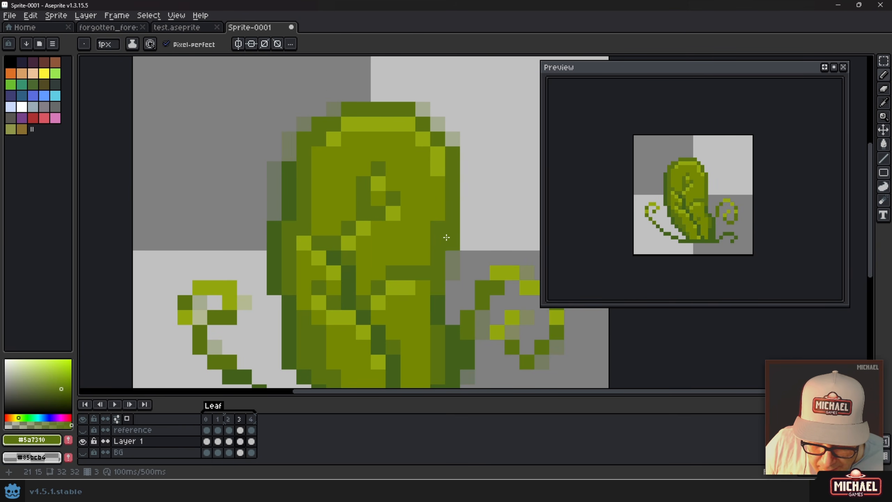
alt+click(436, 210)
click(438, 228)
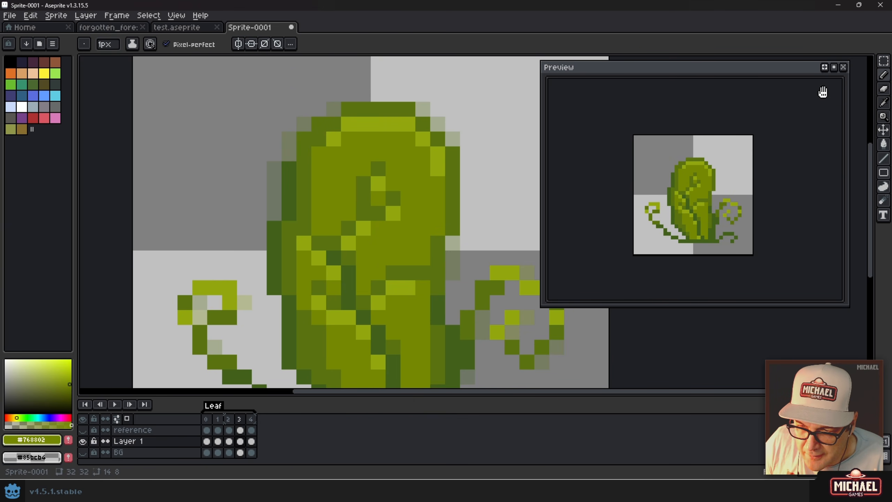
- Change the preview animation's playback speed
right_click(839, 77)
click(823, 160)
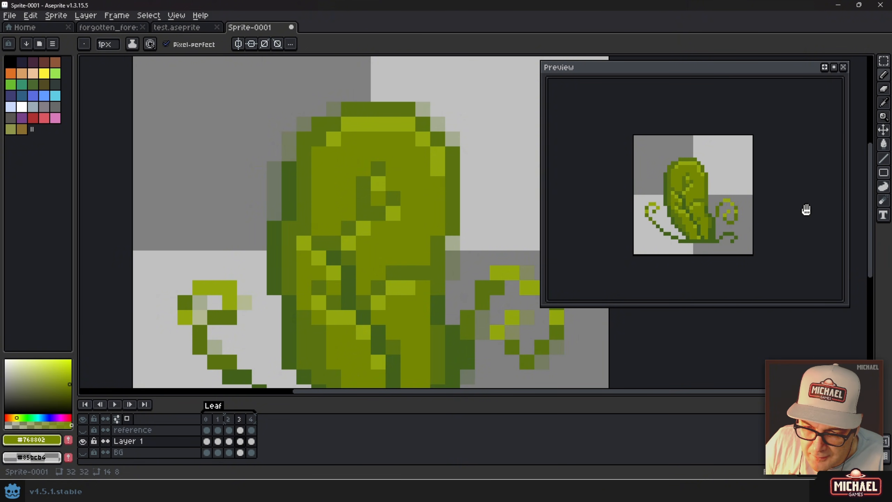
- Pick #92a70f and extend the highlight pixels along the leaf's side veins in the fourth frame
scroll(392, 279, down, 1)
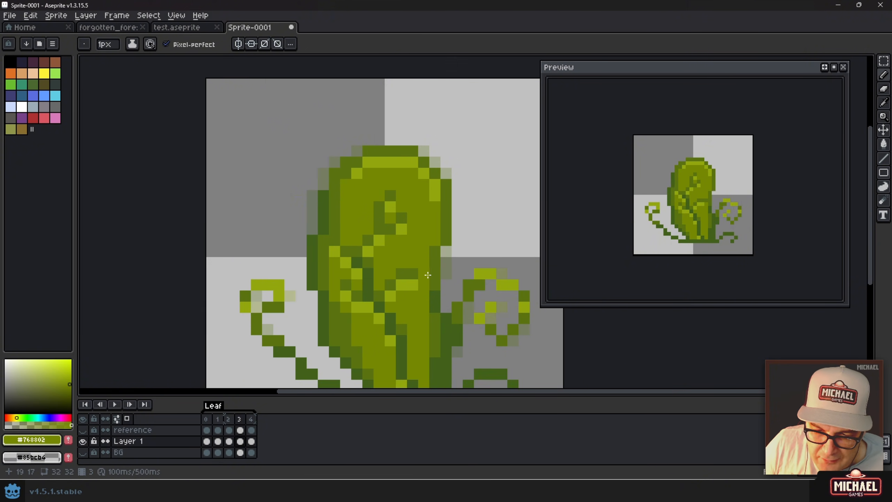
scroll(392, 278, up, 1)
scroll(393, 278, down, 1)
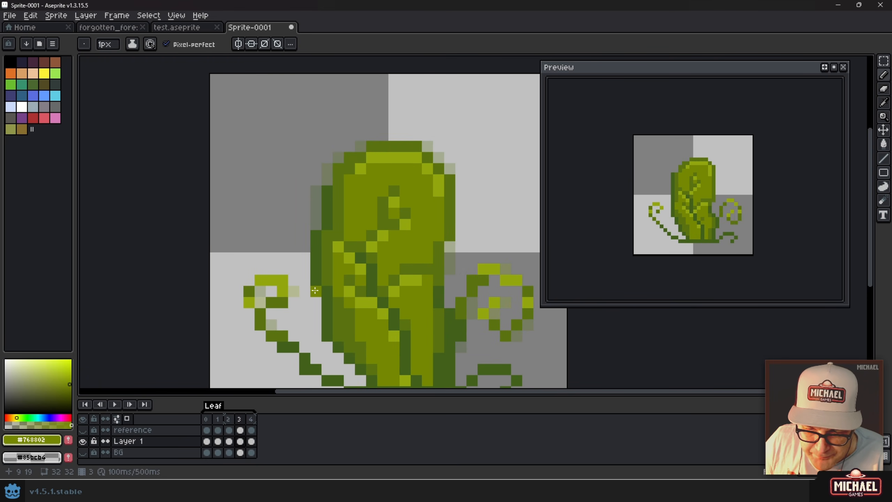
scroll(411, 266, up, 1)
key(alt)
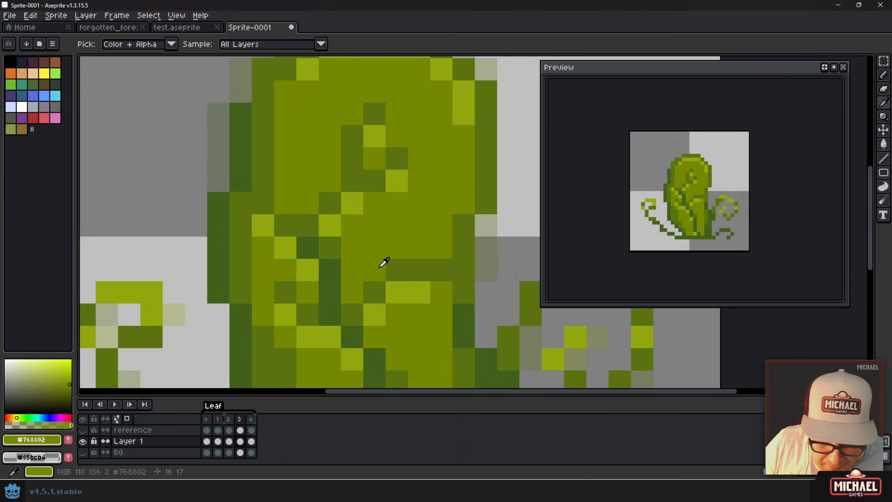
alt+click(418, 293)
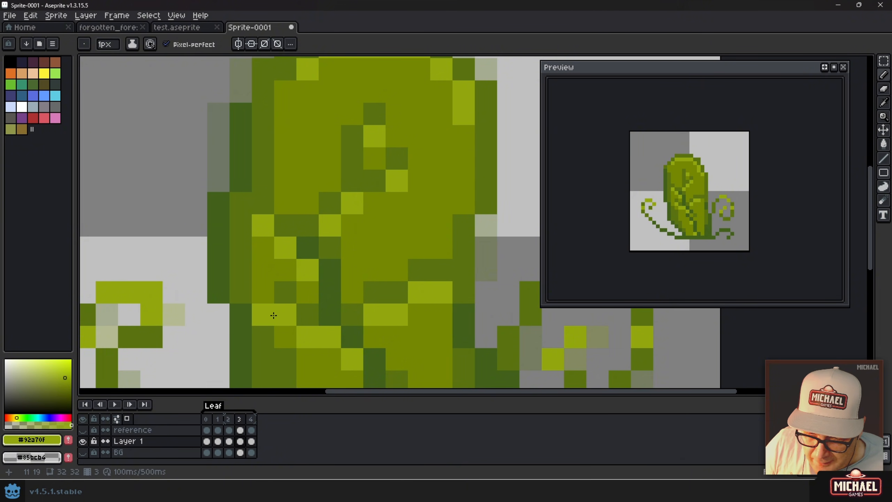
scroll(273, 313, down, 3)
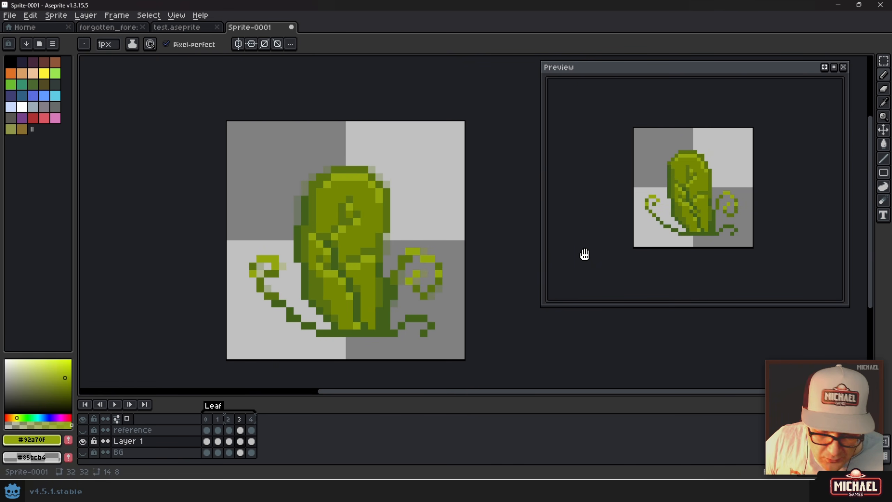
- Copy the whole first frame of the plant and paste it into test.aseprite in the grid cell at 576, 64
key(ctrl+s)
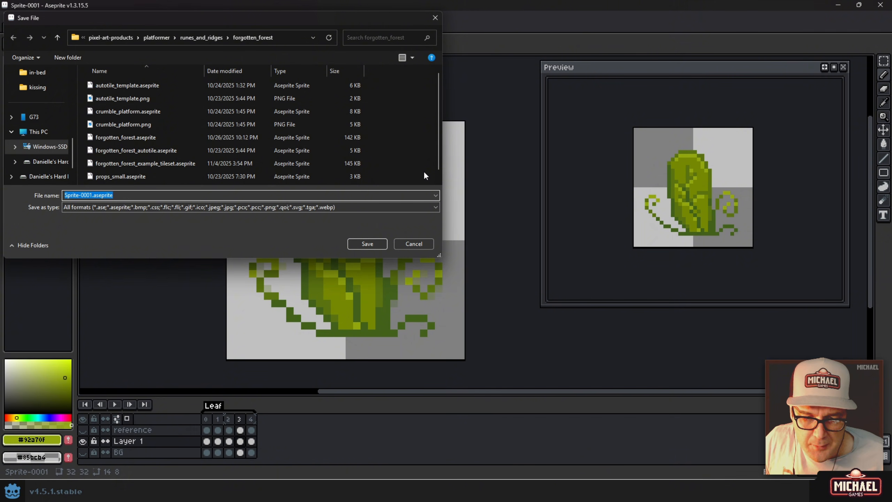
key(Escape)
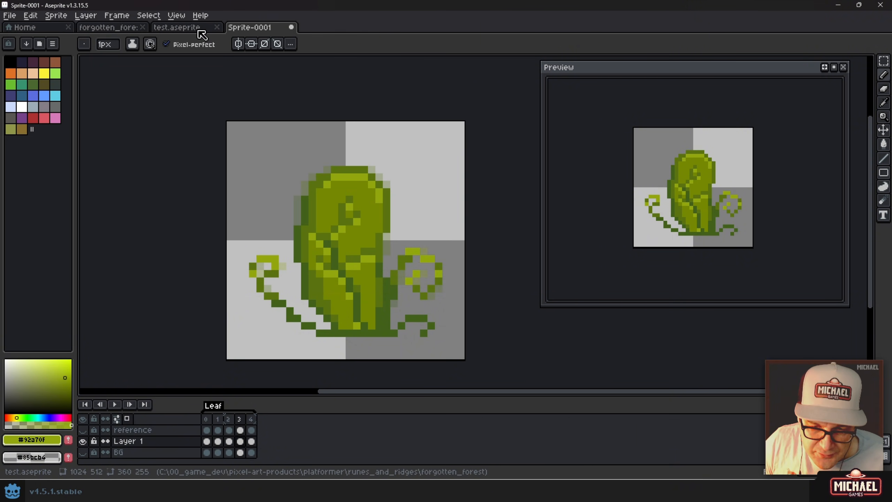
key(ctrl+a)
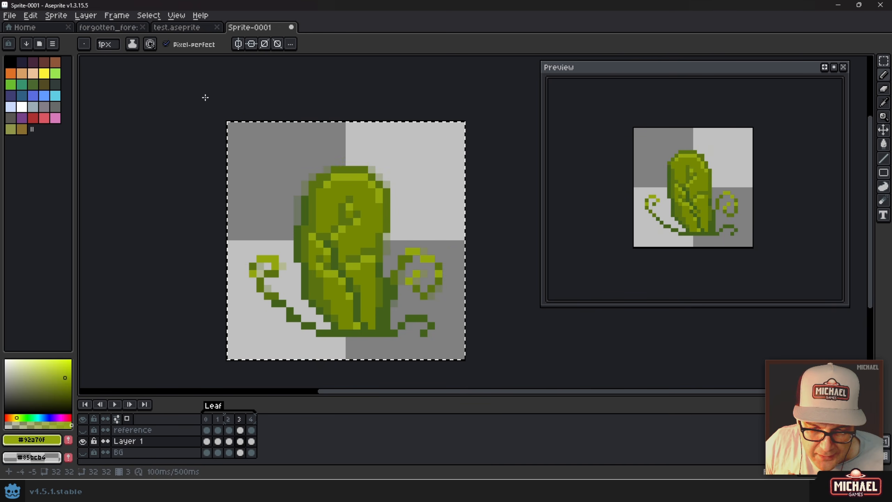
click(207, 419)
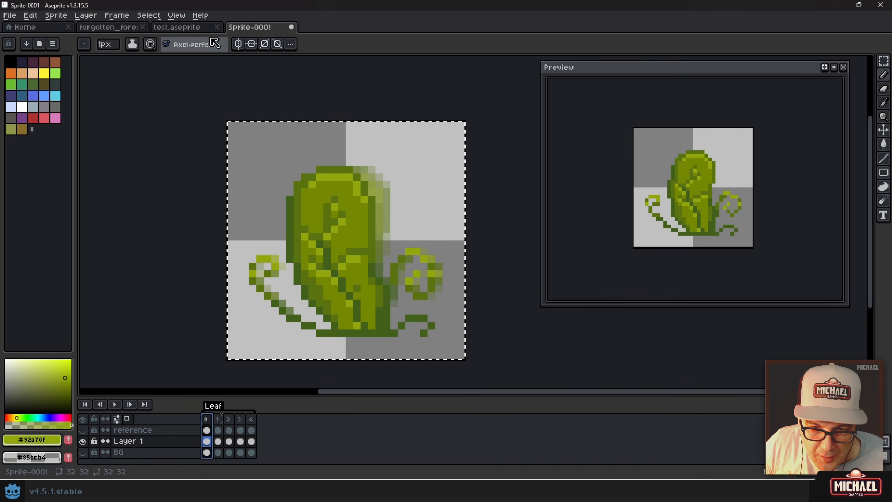
click(177, 27)
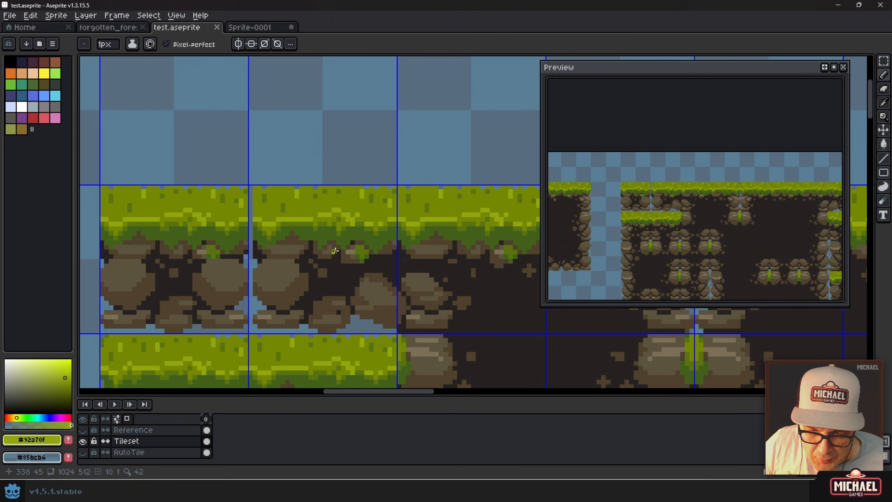
drag(351, 294, 269, 127)
scroll(351, 256, down, 4)
drag(476, 292, 371, 140)
drag(475, 89, 343, 152)
scroll(343, 152, up, 2)
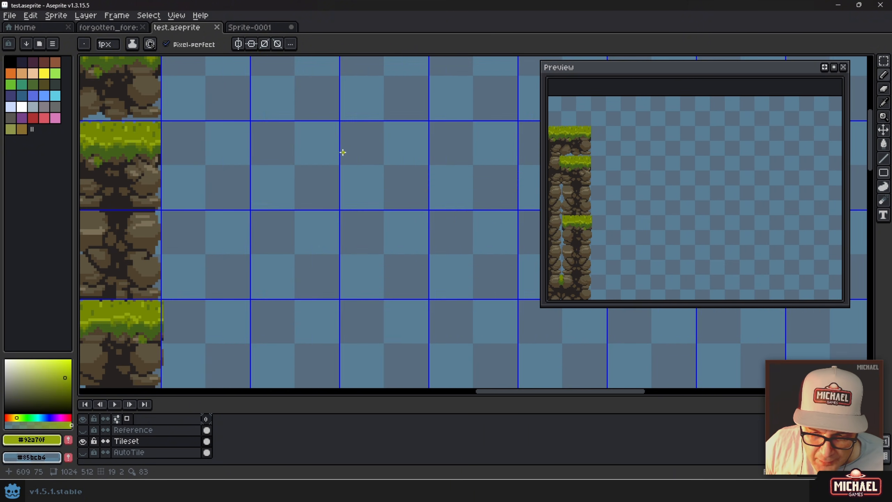
key(ctrl+v)
drag(454, 244, 285, 194)
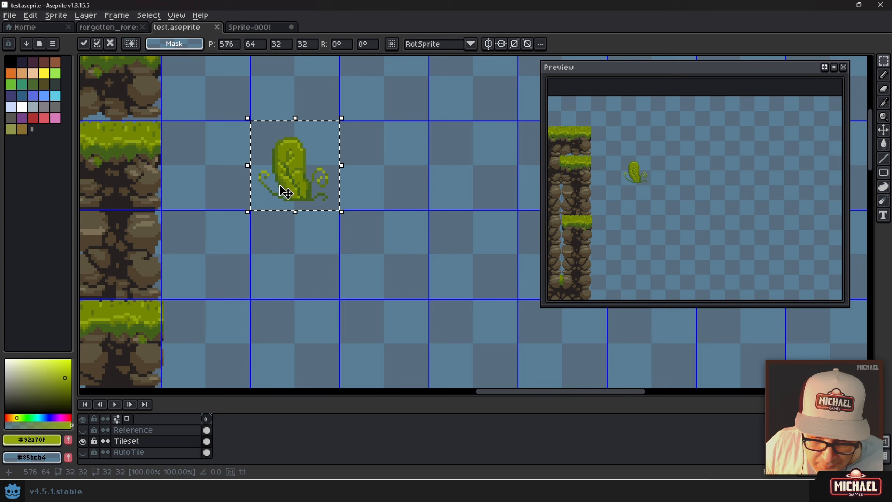
- Copy the plant's second frame into test.aseprite and place it at 608, 64, directly beside the first plant
click(250, 28)
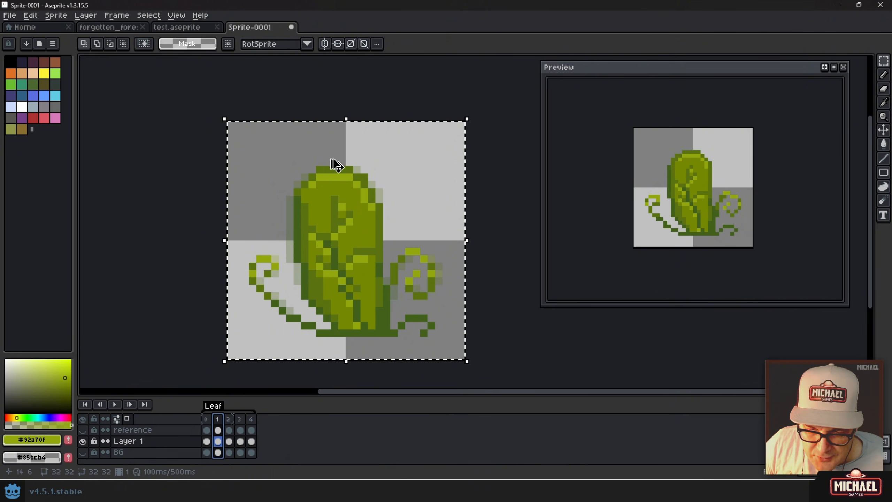
click(183, 28)
key(ctrl+v)
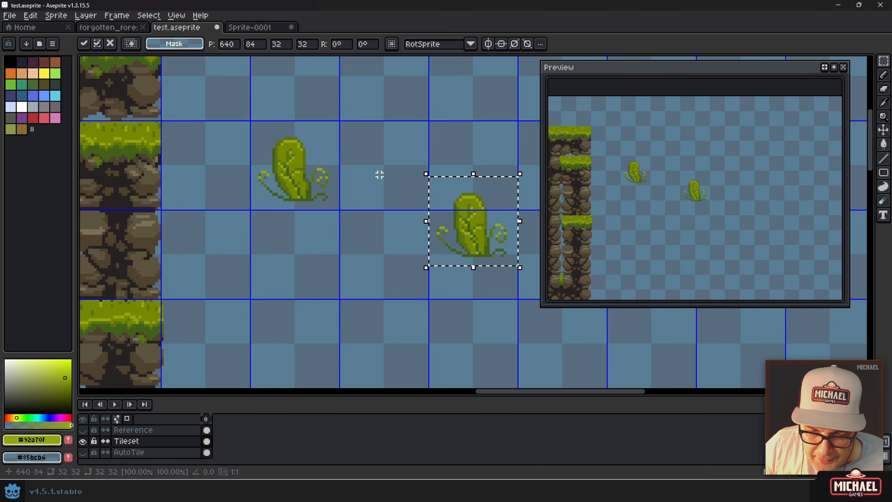
drag(467, 223, 378, 169)
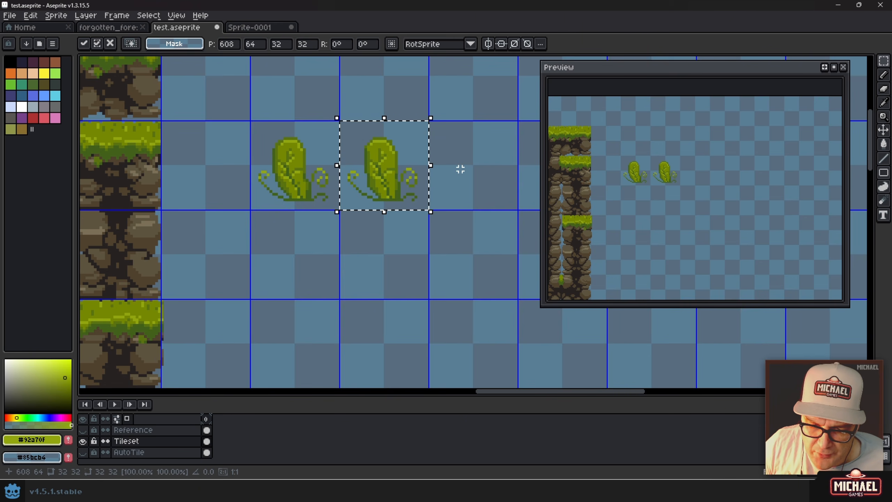
- Examine how the animated plant and brazier frames are laid out in forgotten_forest_example_tileset.aseprite
scroll(458, 170, down, 3)
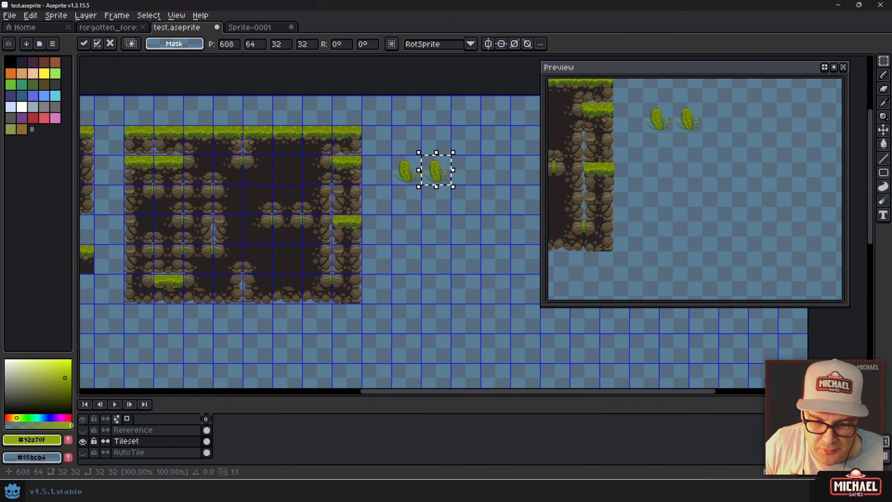
click(127, 27)
scroll(342, 212, down, 7)
scroll(342, 213, up, 3)
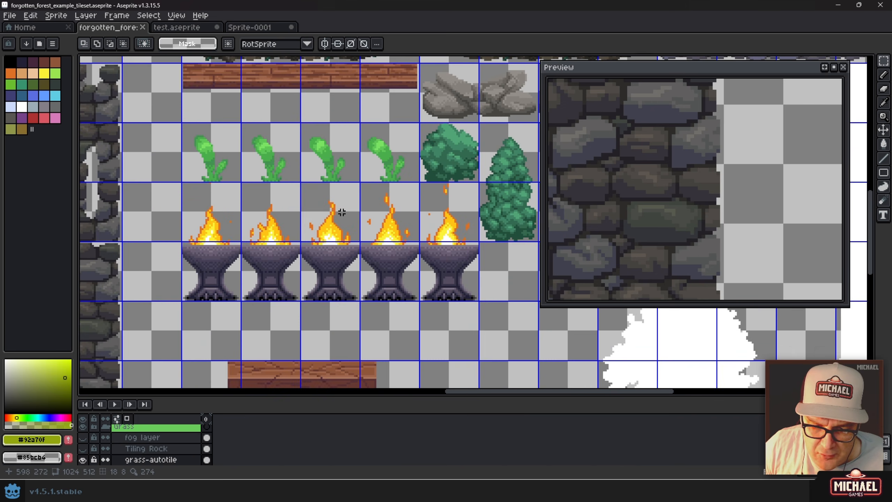
scroll(342, 212, down, 2)
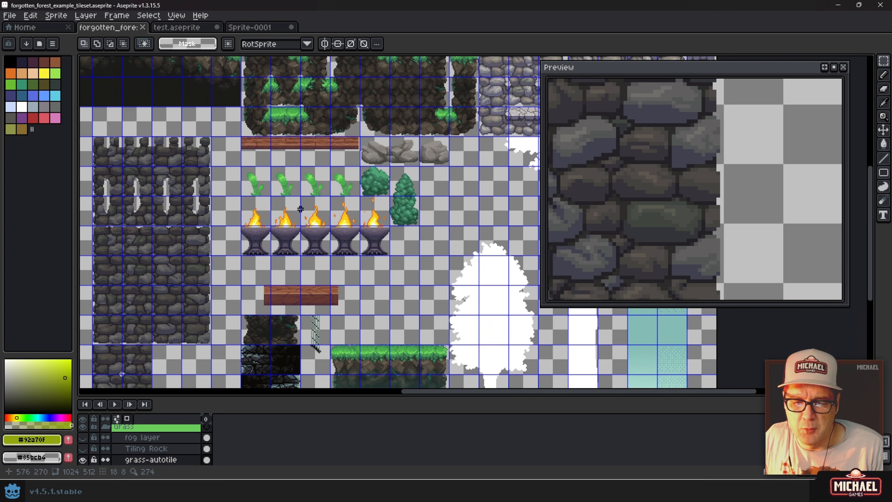
scroll(283, 186, down, 1)
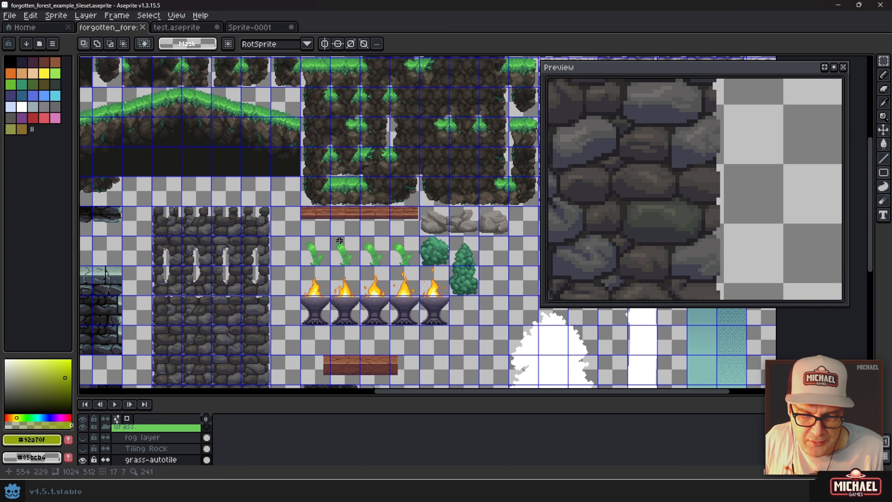
click(186, 28)
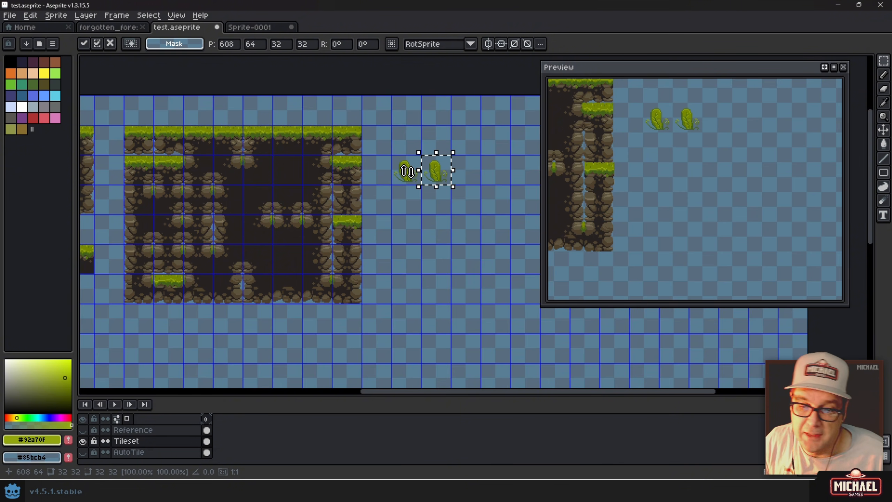
- Save test.aseprite with the two placed plant frames and clear the selection
scroll(374, 162, down, 1)
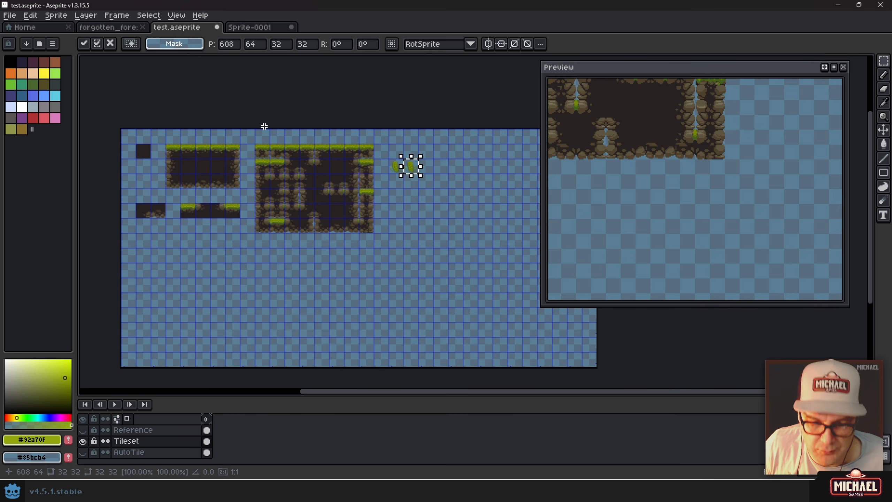
scroll(440, 149, up, 1)
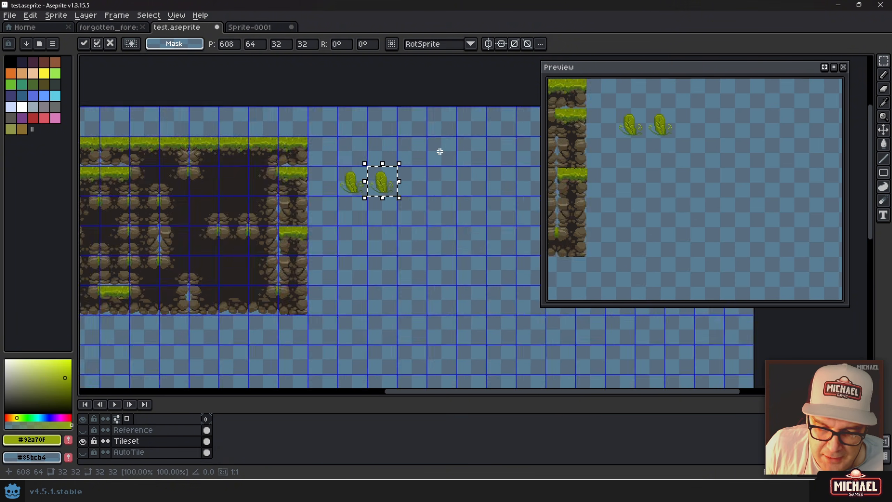
scroll(404, 169, up, 1)
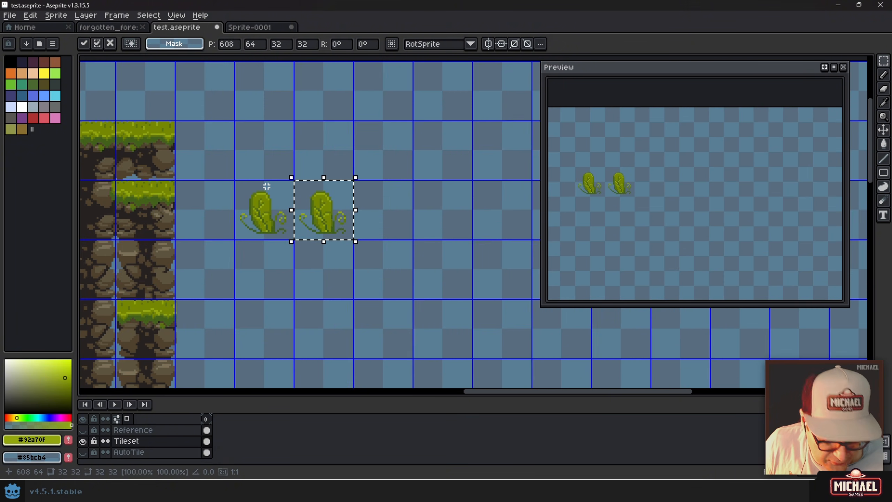
key(ctrl+s)
key(ctrl+d)
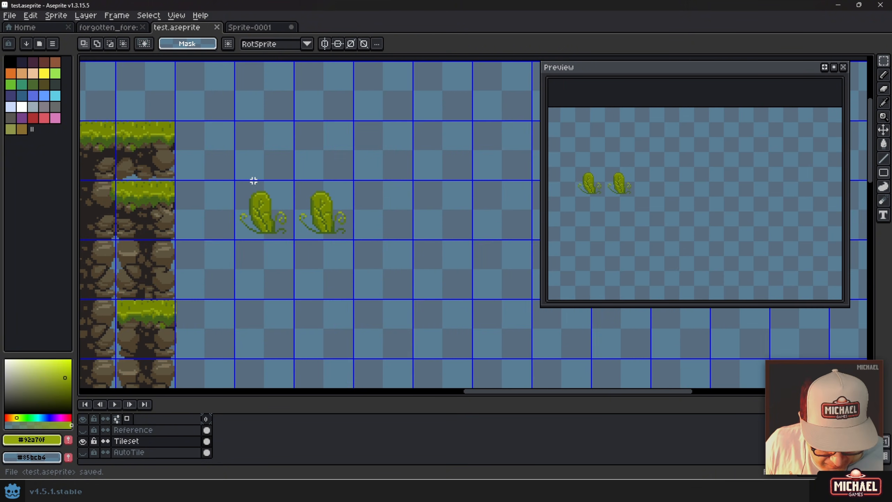
- Try to move both plant sprites up into the grid row above using a freely drawn 92×64 selection
drag(239, 163, 365, 255)
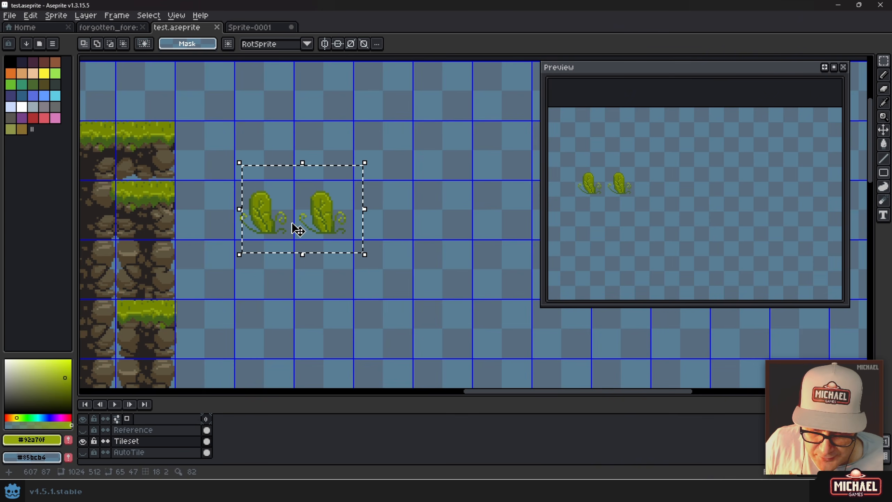
key(ctrl+d)
drag(220, 155, 392, 275)
mouse_move(330, 231)
mouse_down()
mouse_move(328, 171)
mouse_move(332, 183)
mouse_up()
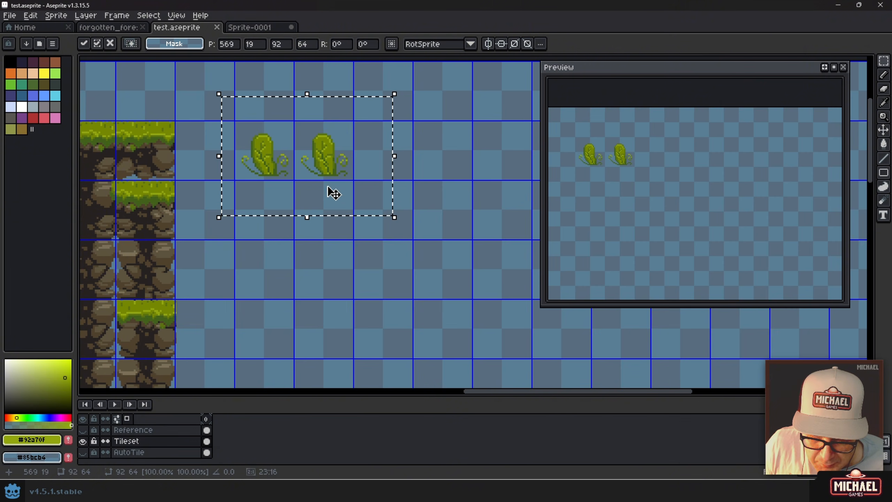
key(Return)
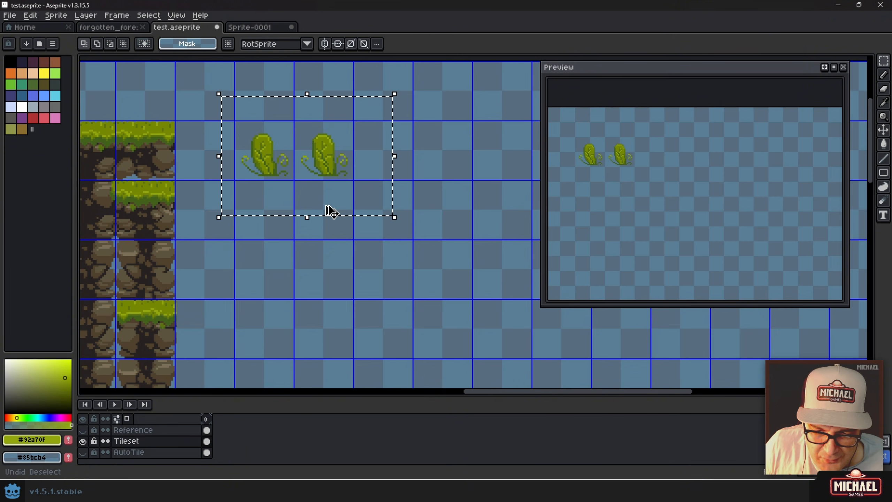
key(ctrl+z)
key(ctrl+d)
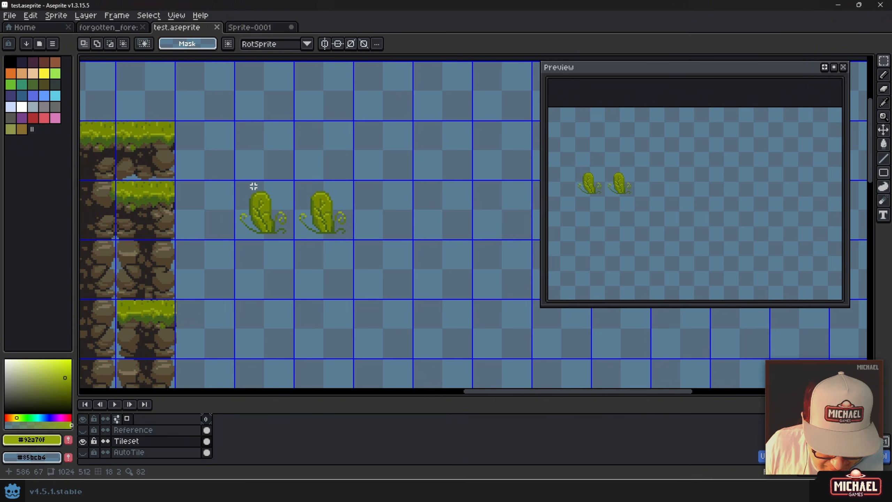
- Select the 64×32 area of the two plant cells, move it up one grid row to 576, 32, and deselect
scroll(258, 183, up, 2)
drag(157, 180, 418, 256)
scroll(415, 274, down, 2)
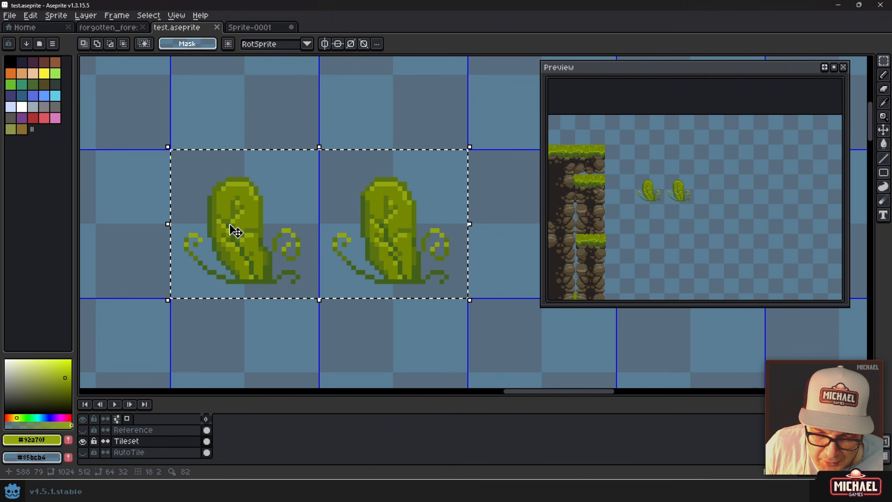
scroll(246, 206, down, 1)
drag(245, 206, 254, 276)
drag(266, 295, 267, 192)
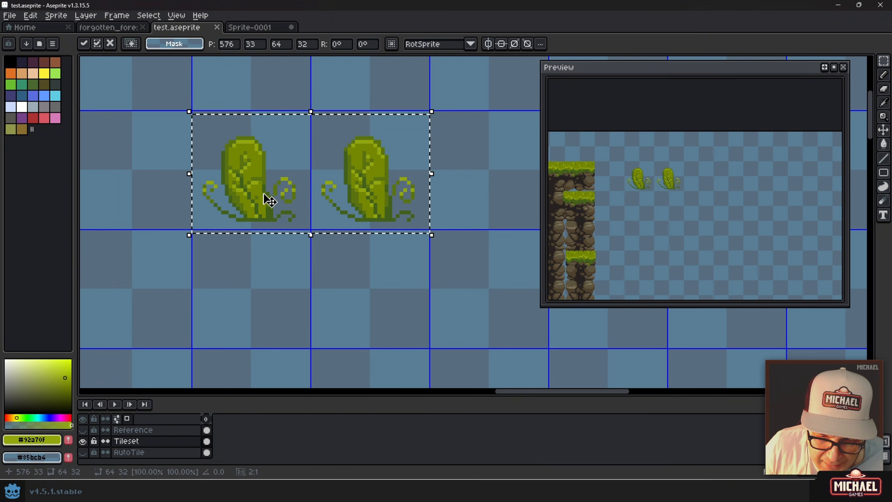
key(Up)
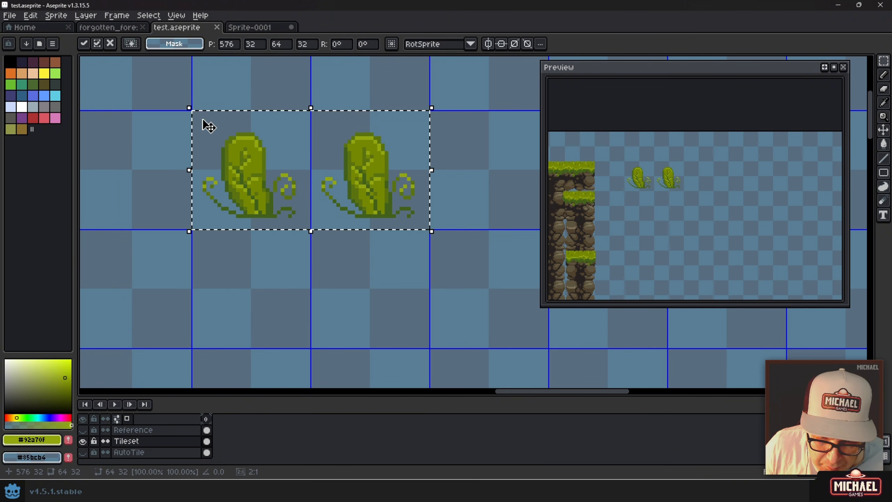
scroll(295, 169, down, 1)
key(ctrl+d)
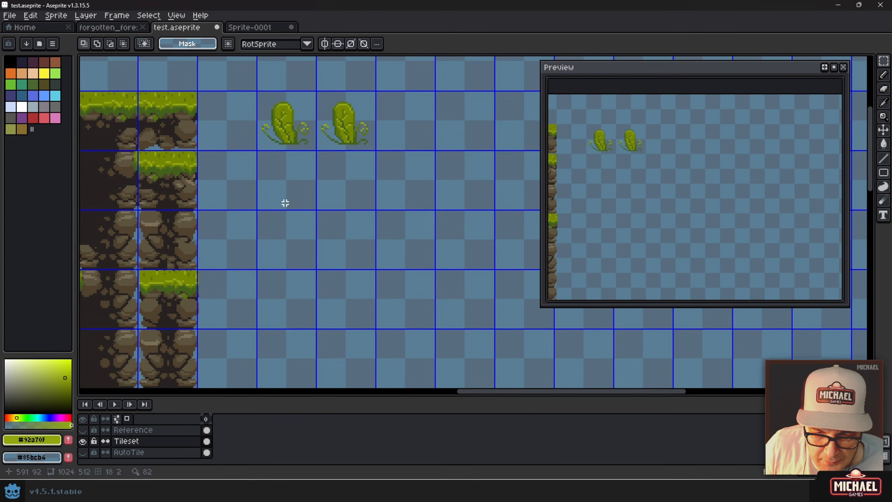
- Save test.aseprite with the plant sprites in their new row
drag(283, 200, 341, 215)
key(ctrl+s)
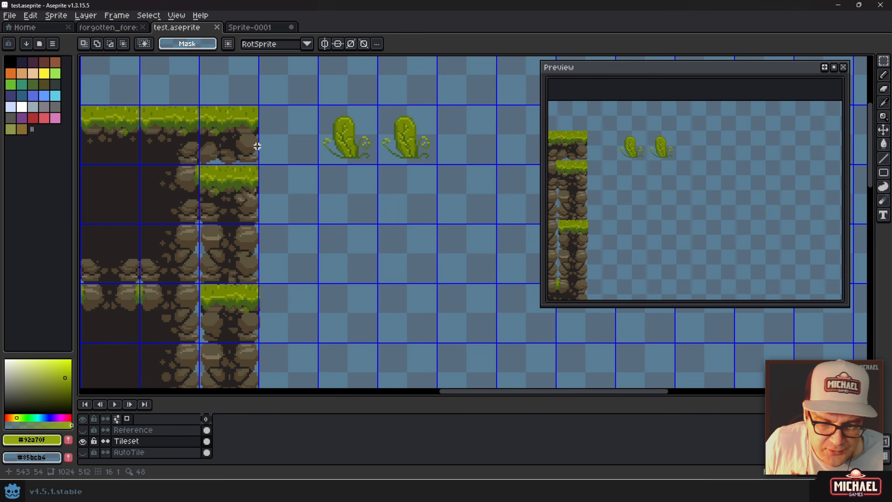
scroll(364, 154, down, 5)
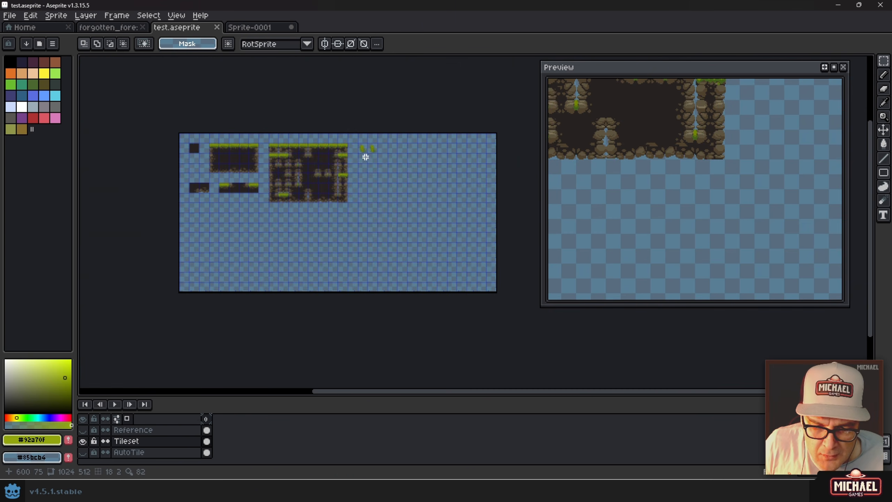
scroll(384, 172, up, 3)
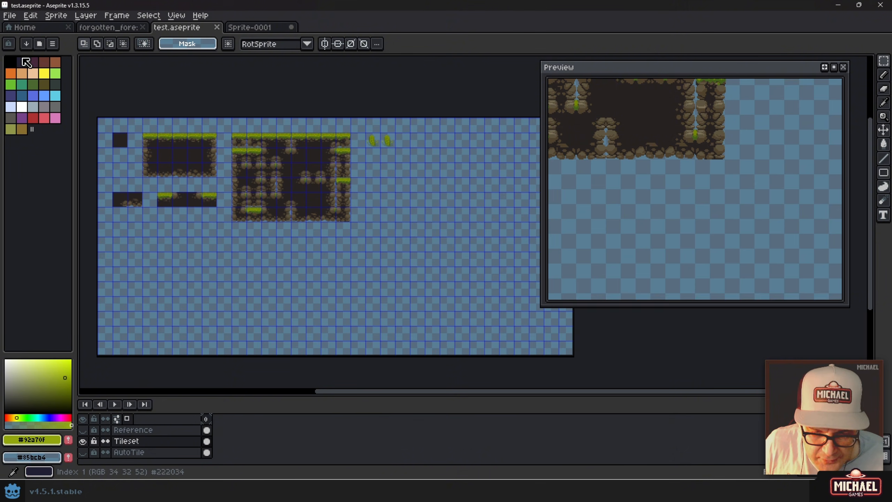
- Export test.aseprite as a sprite sheet arranged by rows, with all frames and visible layers, to the output file test.png
click(9, 15)
mouse_move(31, 112)
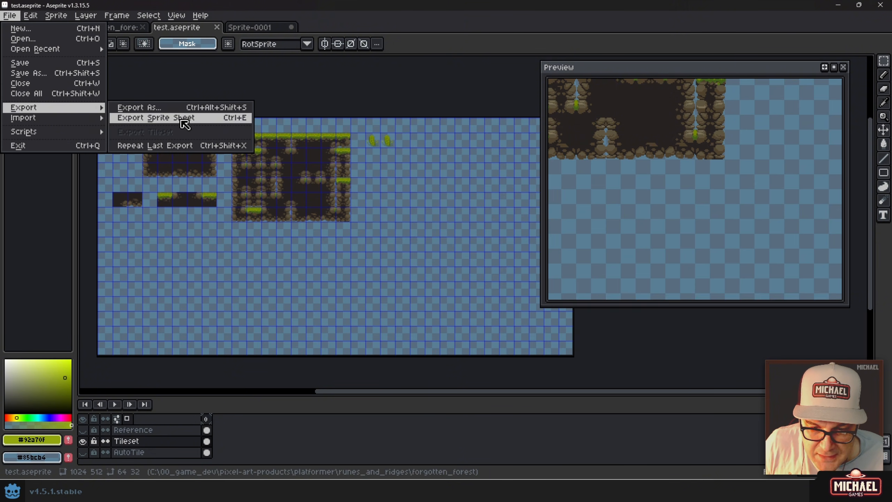
click(184, 124)
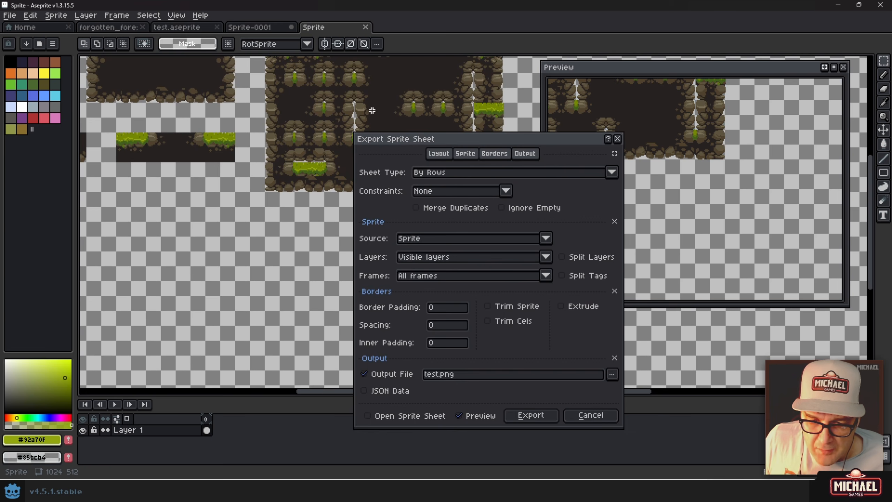
scroll(325, 118, down, 1)
drag(360, 77, 295, 123)
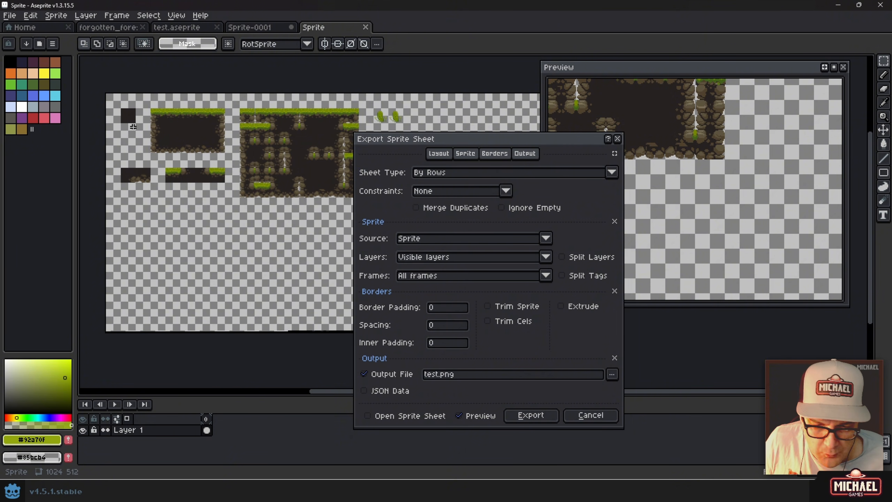
click(364, 374)
click(366, 374)
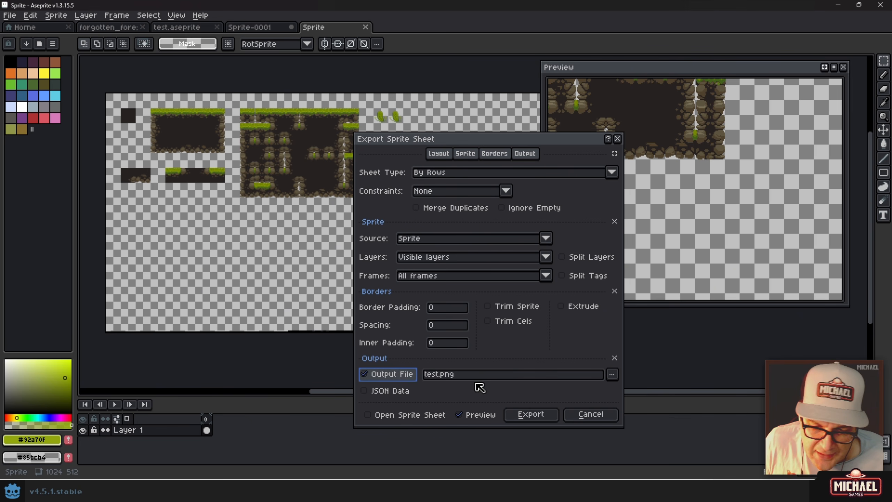
click(530, 415)
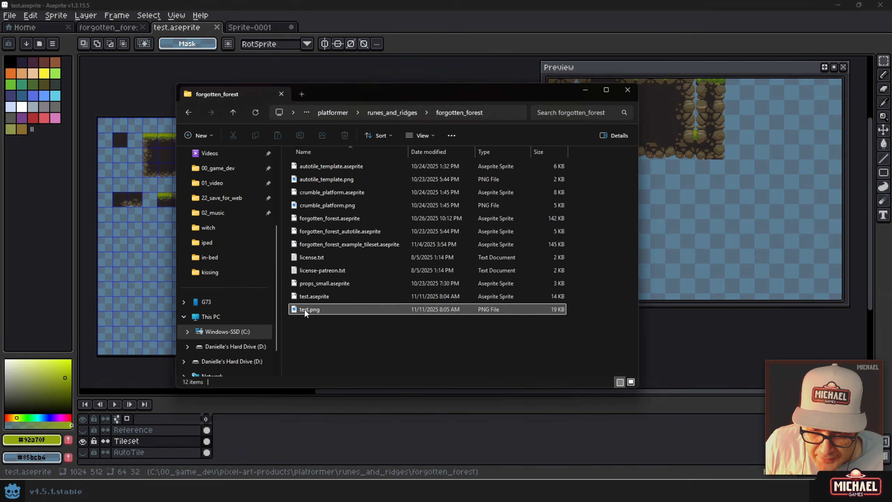
- Open test.png from the forgotten_forest folder in the image viewer and inspect the exported tileset
click(302, 309)
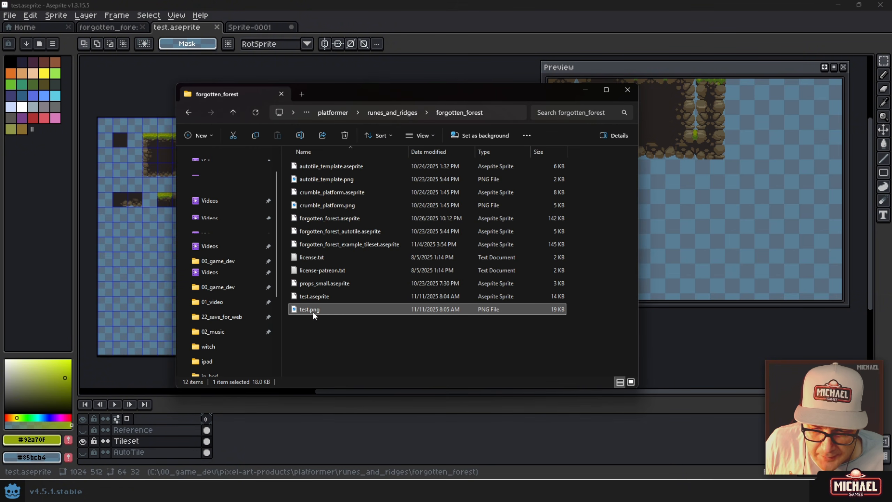
double_click(297, 310)
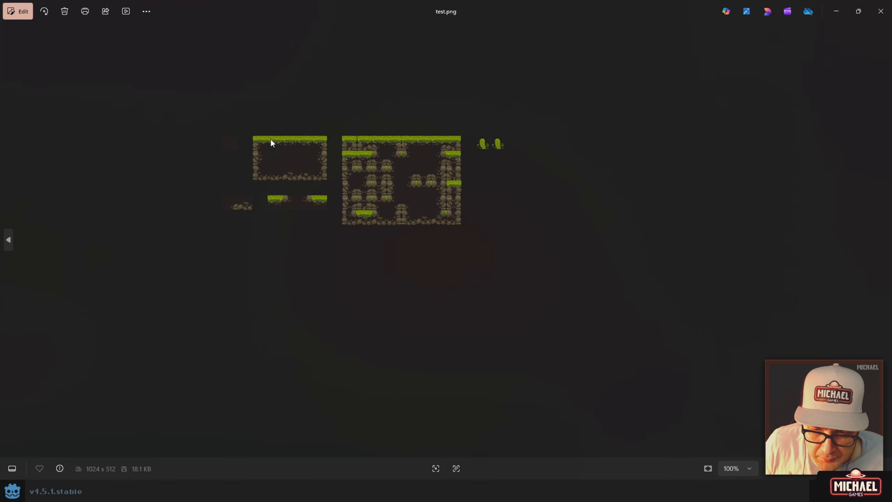
scroll(361, 140, up, 5)
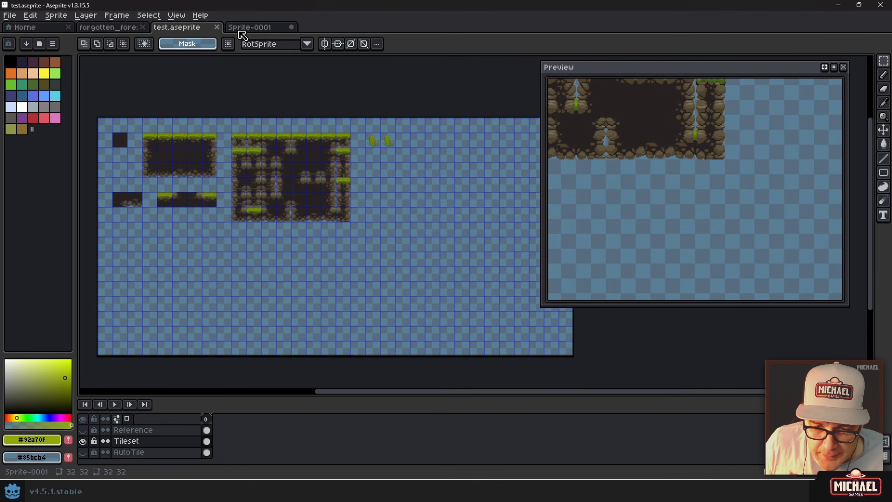
- Switch to Sprite-0001 and start a sprite sheet export of its plant animation
click(242, 28)
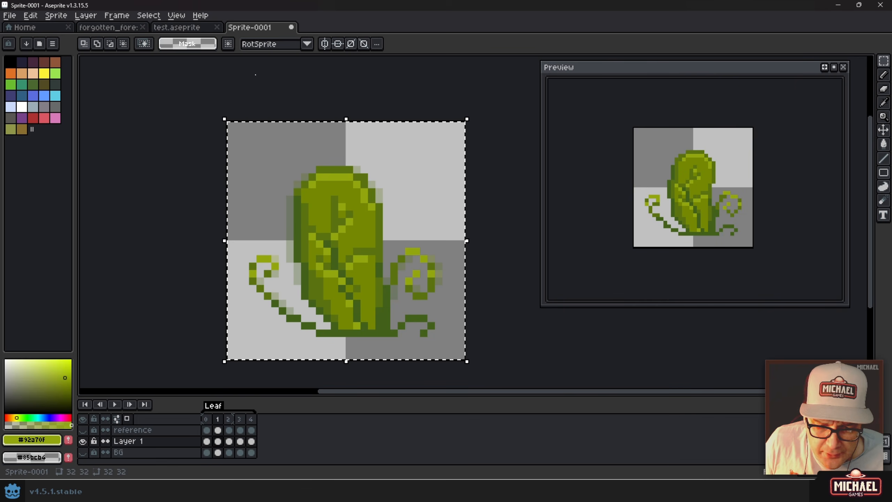
click(221, 419)
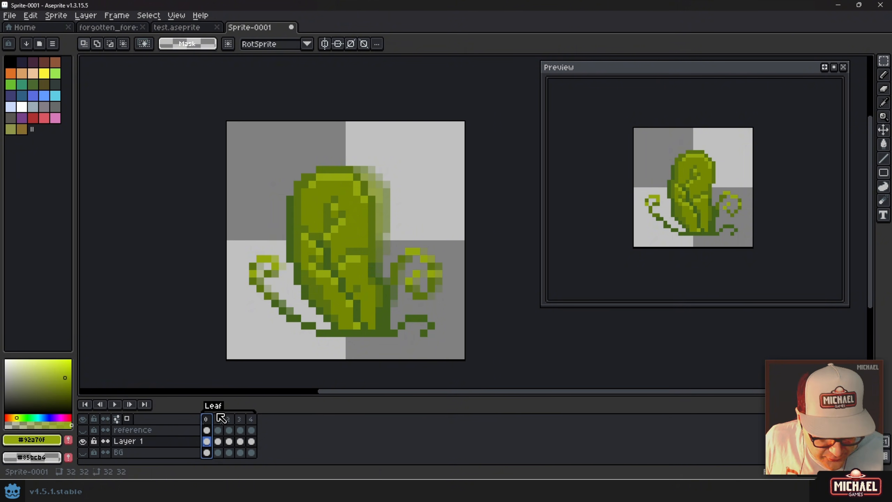
key(ctrl+e)
drag(439, 134, 377, 80)
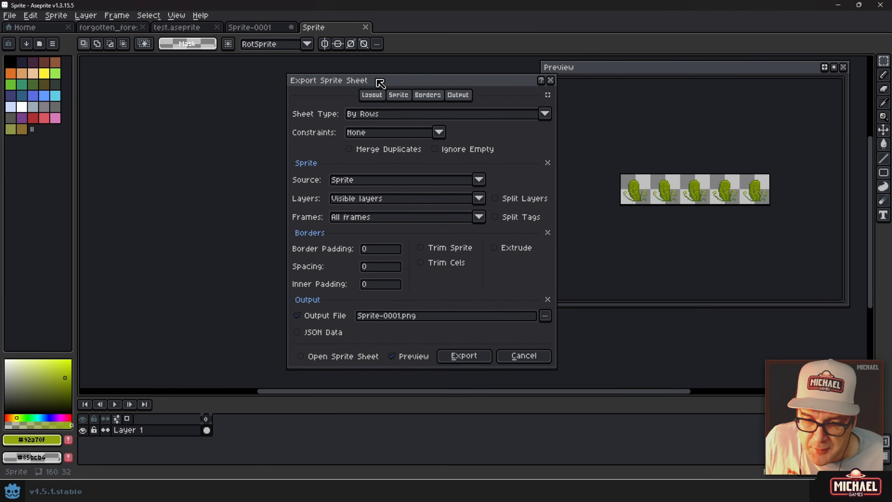
- Preview the plant frames with the By Columns sheet type
click(369, 114)
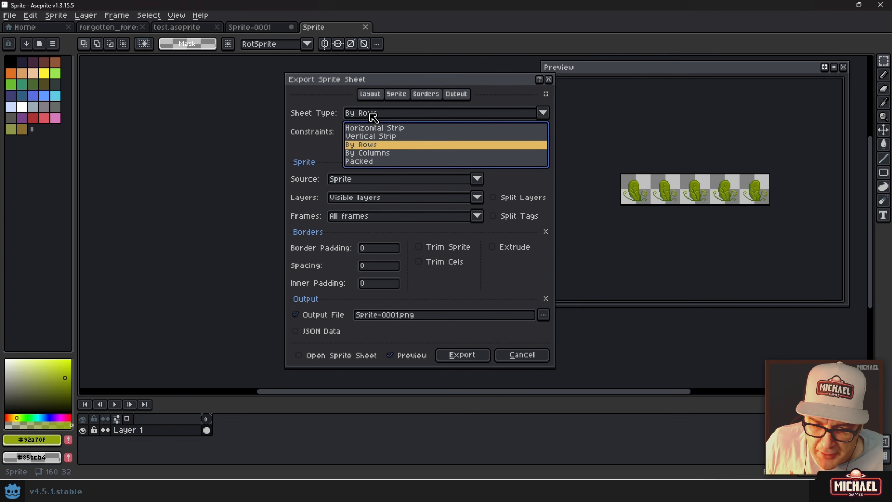
click(386, 153)
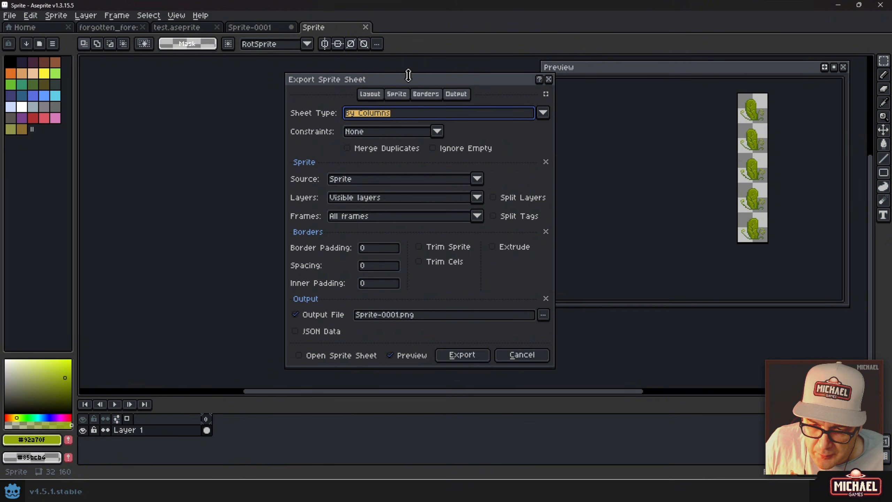
drag(410, 80, 268, 92)
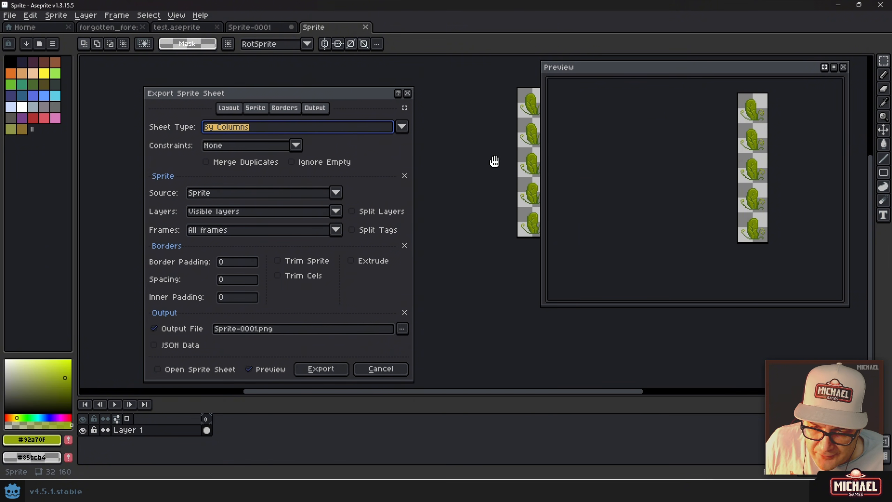
drag(494, 159, 448, 168)
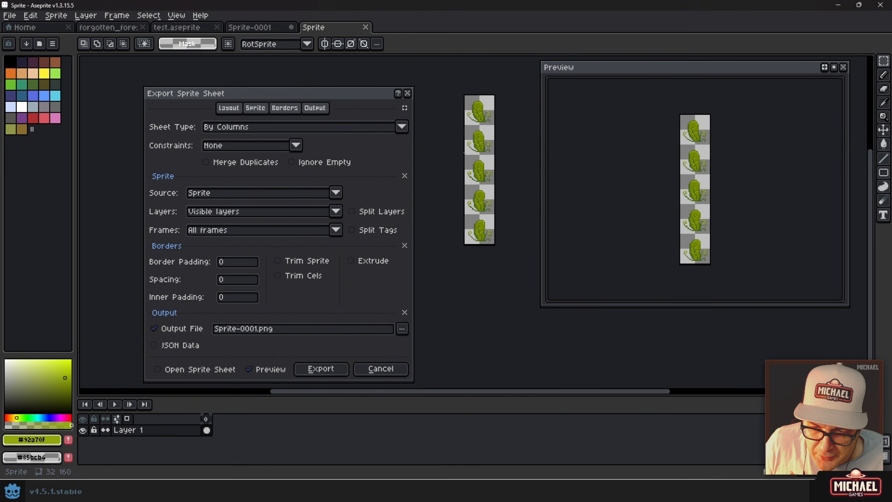
- Compare the Horizontal Strip, Vertical Strip and Packed sheet types for the plant frames
click(241, 127)
click(242, 142)
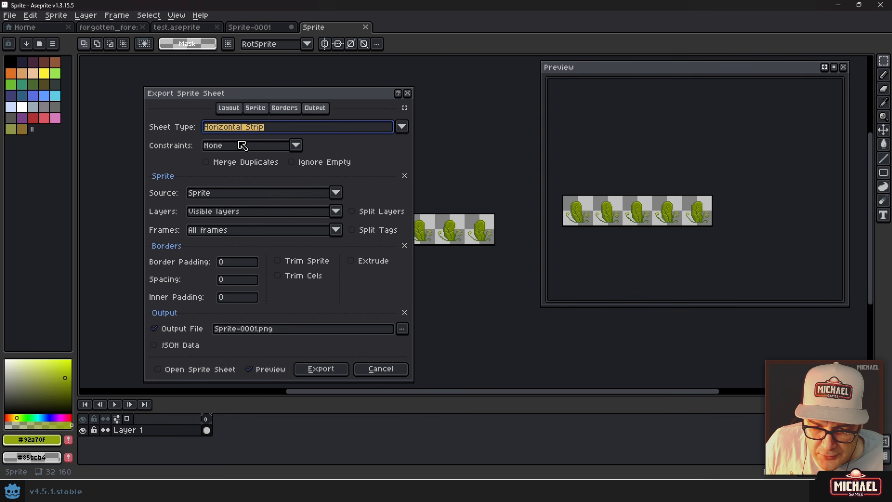
click(238, 128)
click(246, 151)
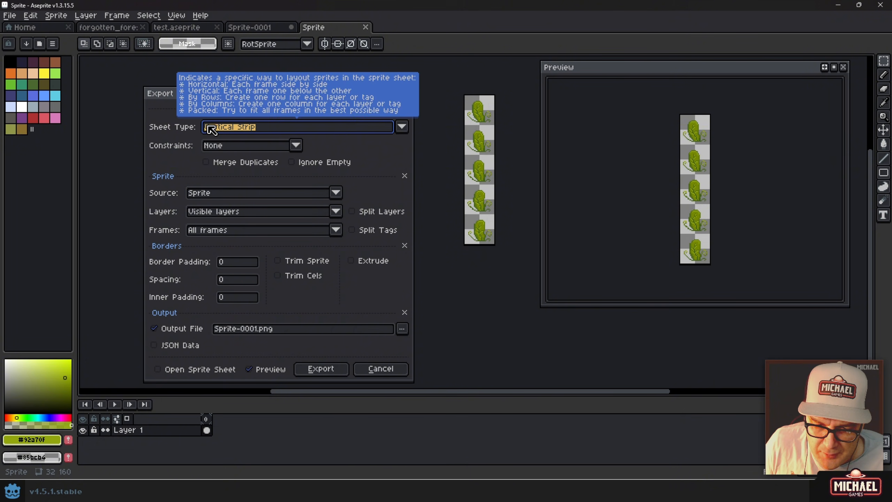
click(402, 127)
click(242, 175)
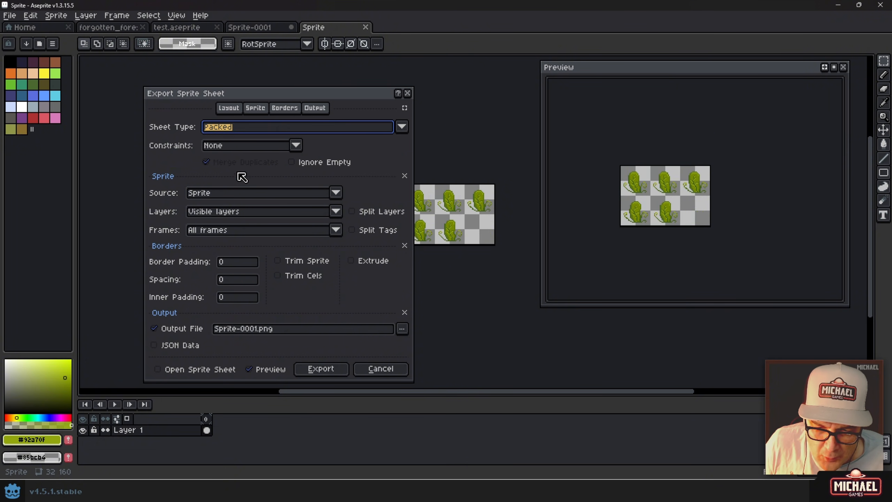
drag(489, 201, 488, 185)
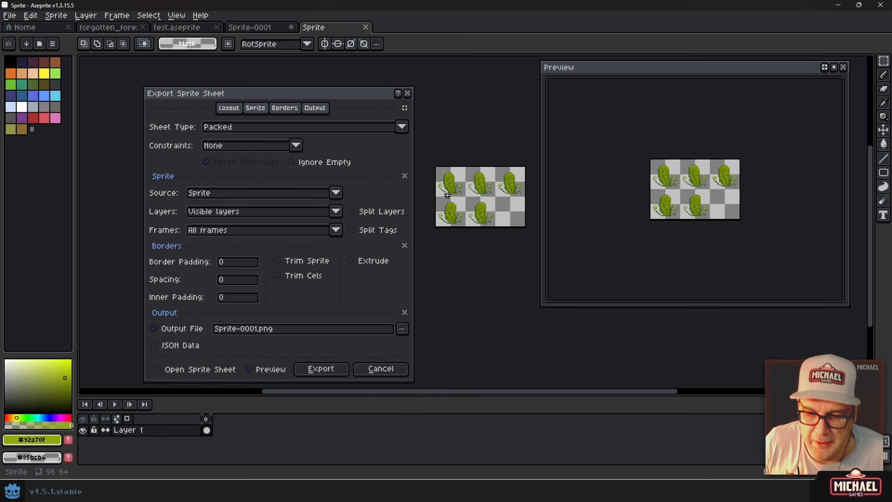
- Set the sheet type to By Rows and bring the whole plant sheet preview into view
click(259, 128)
click(243, 159)
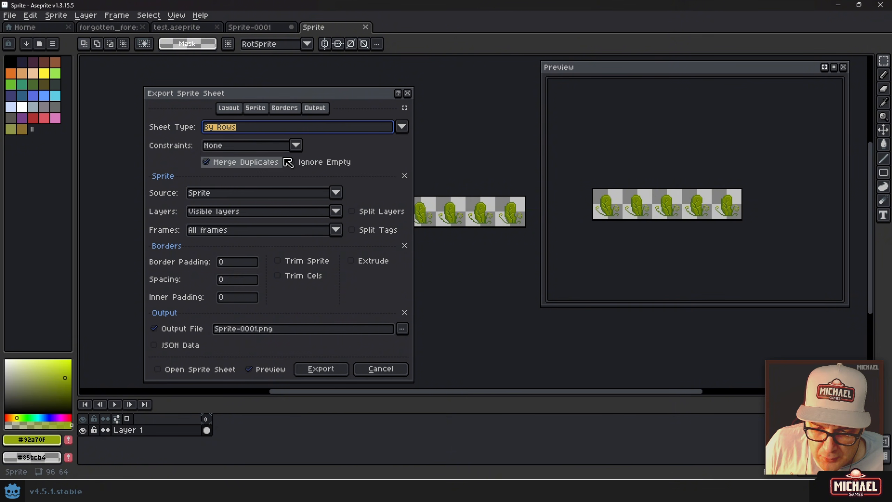
drag(473, 206, 514, 171)
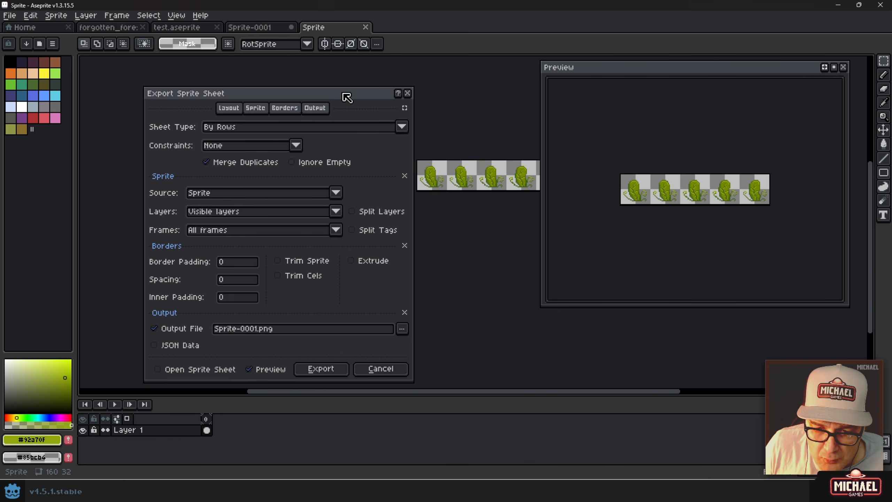
drag(344, 93, 288, 90)
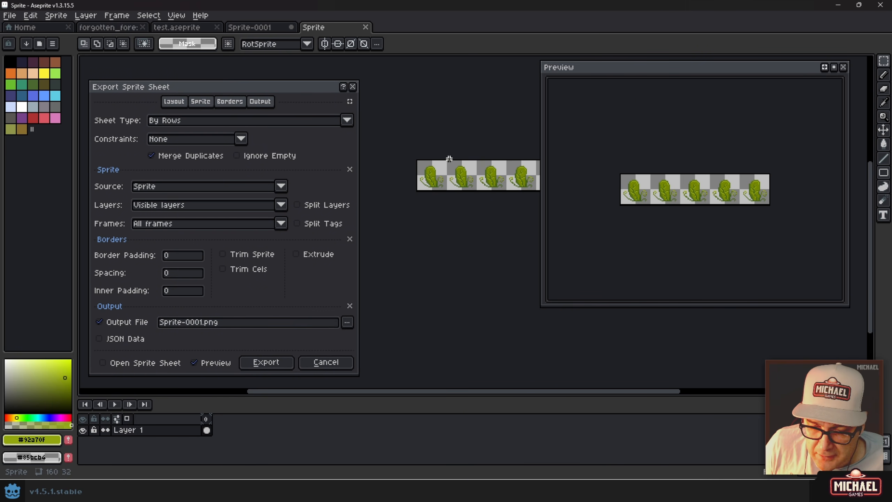
drag(450, 159, 418, 144)
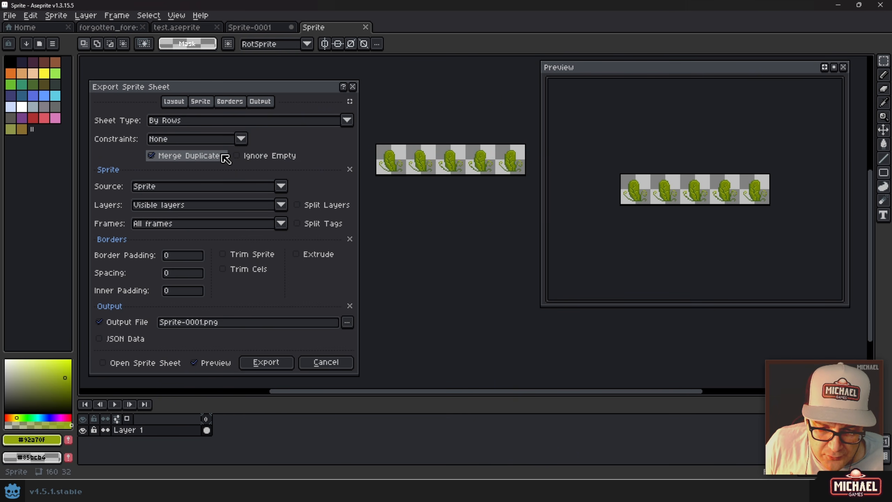
- Constrain the sheet to a fixed number of 3 columns and export it as Sprite-0001.png
click(183, 142)
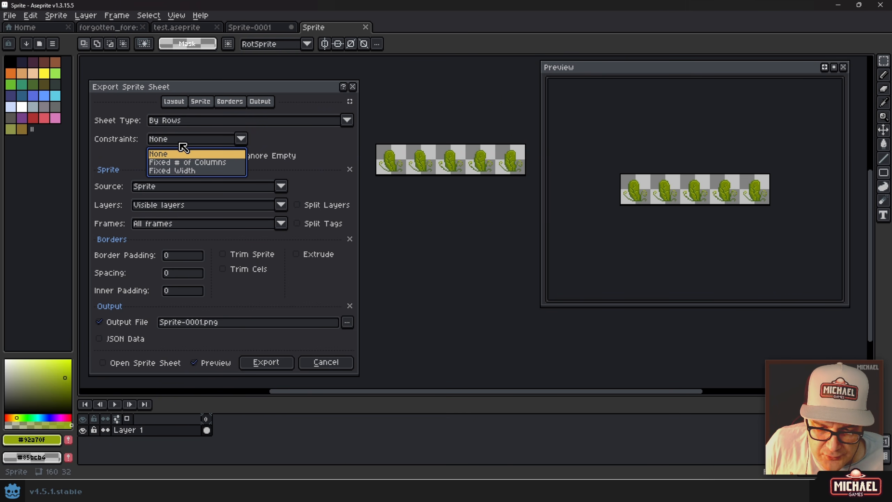
click(194, 171)
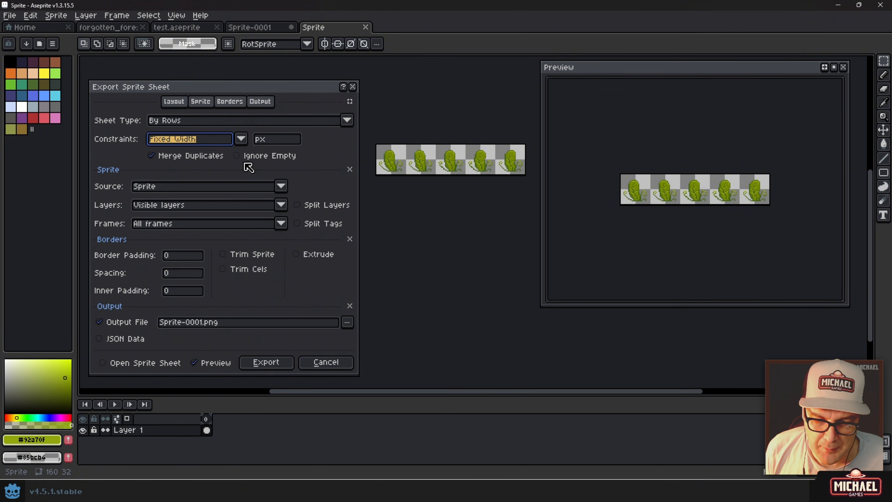
click(240, 143)
click(241, 139)
click(196, 162)
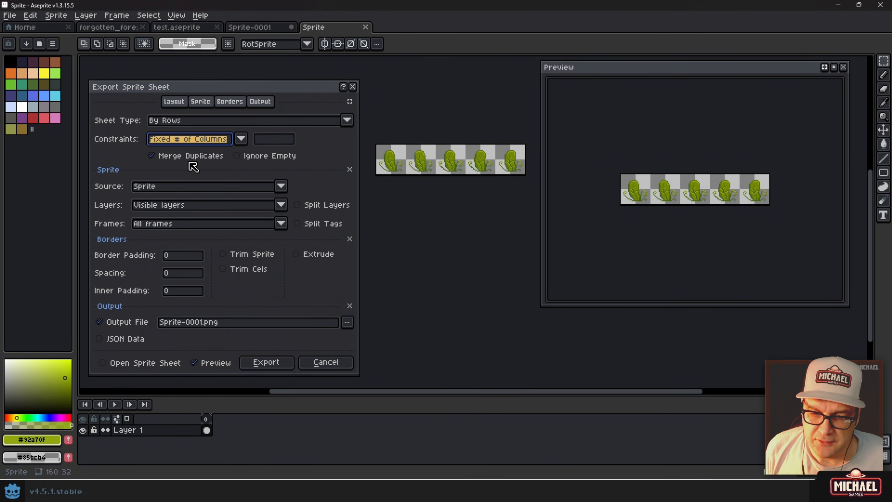
click(276, 140)
text(2)
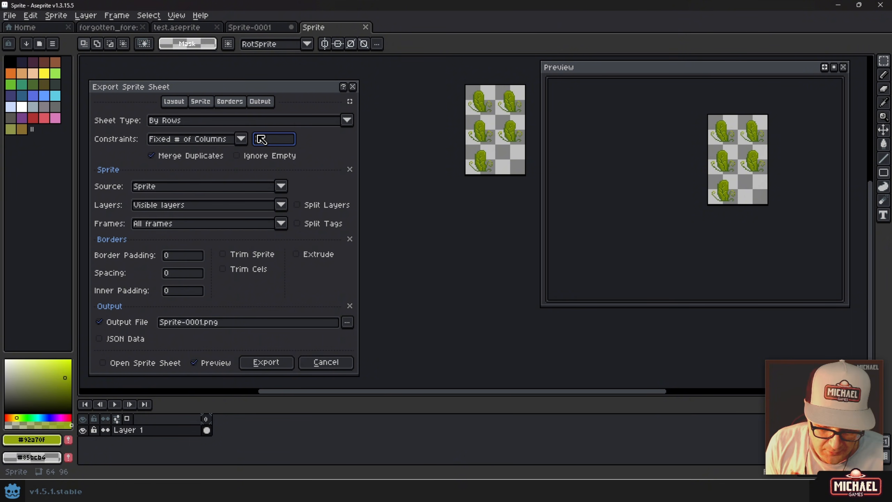
text(3)
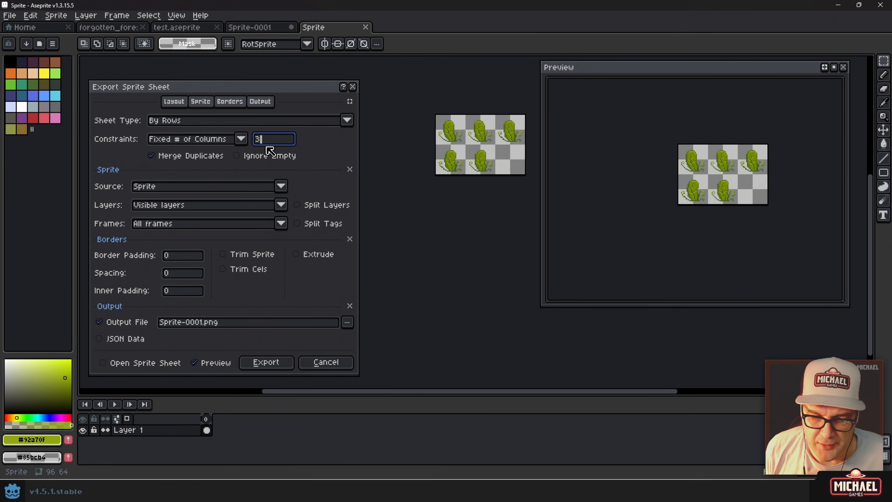
click(267, 363)
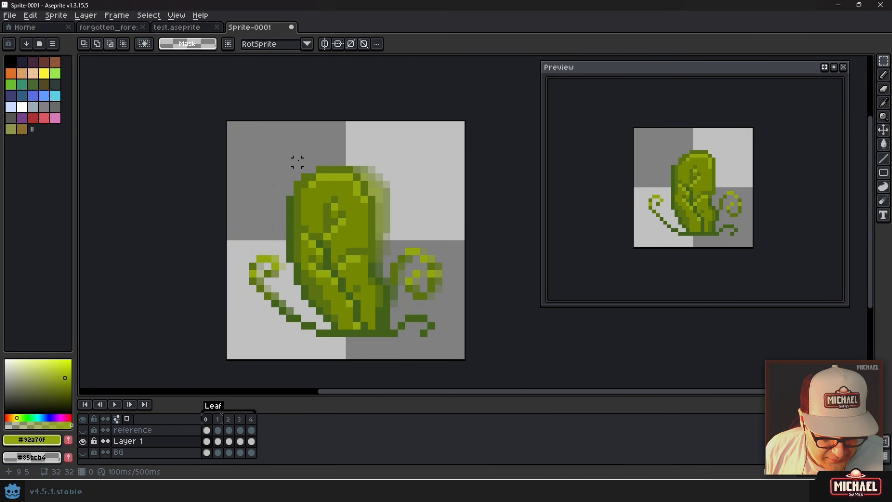
- Check the output path options of the sprite sheet export for Sprite-0001 and cancel without exporting
key(ctrl+e)
click(348, 323)
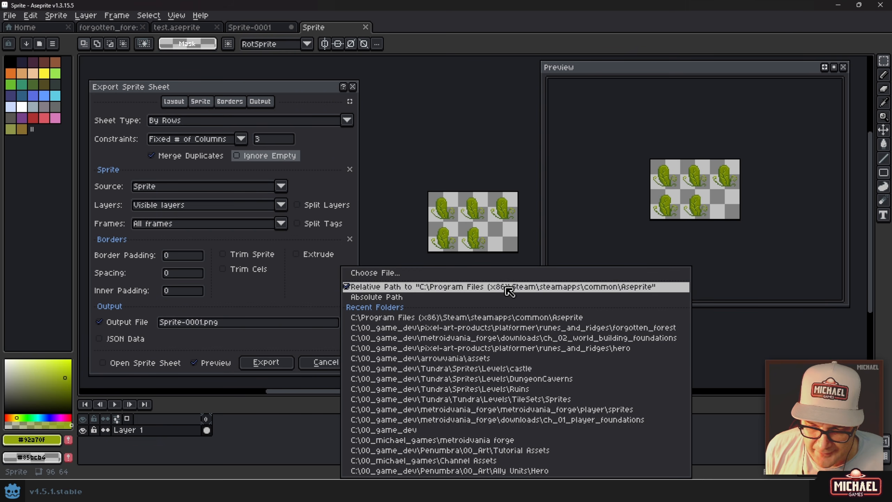
click(420, 152)
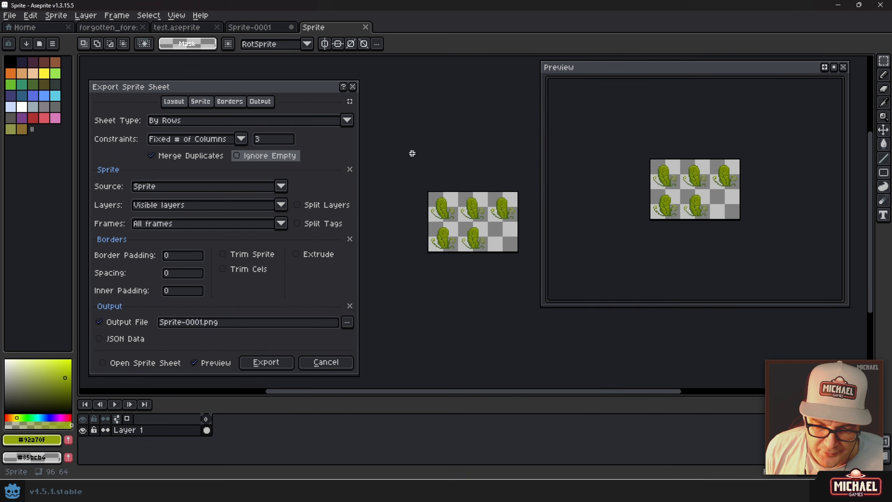
click(326, 363)
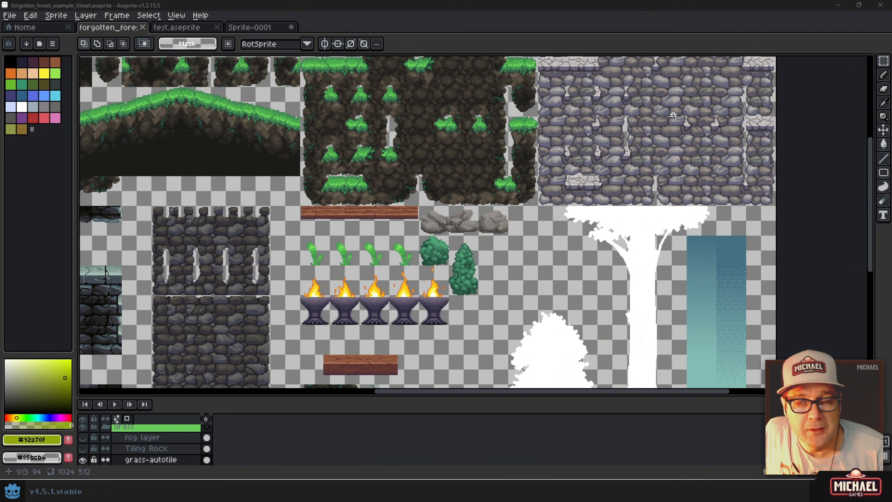
drag(254, 172, 422, 240)
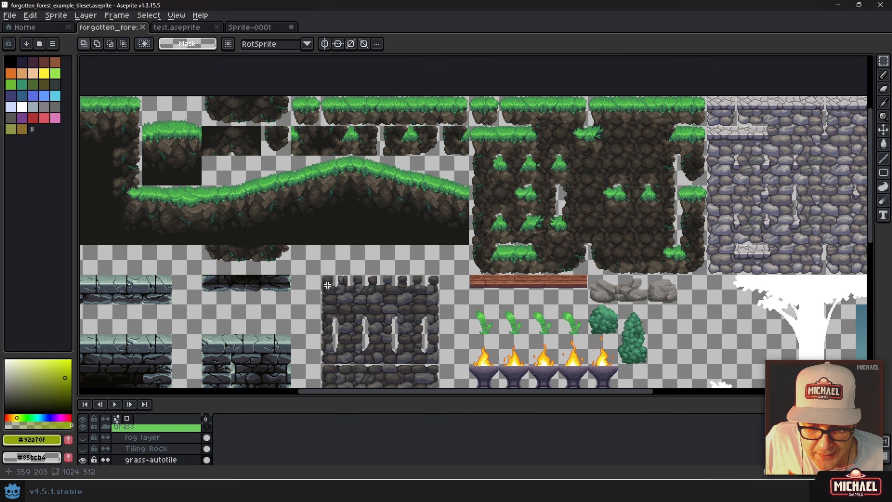
scroll(326, 279, up, 1)
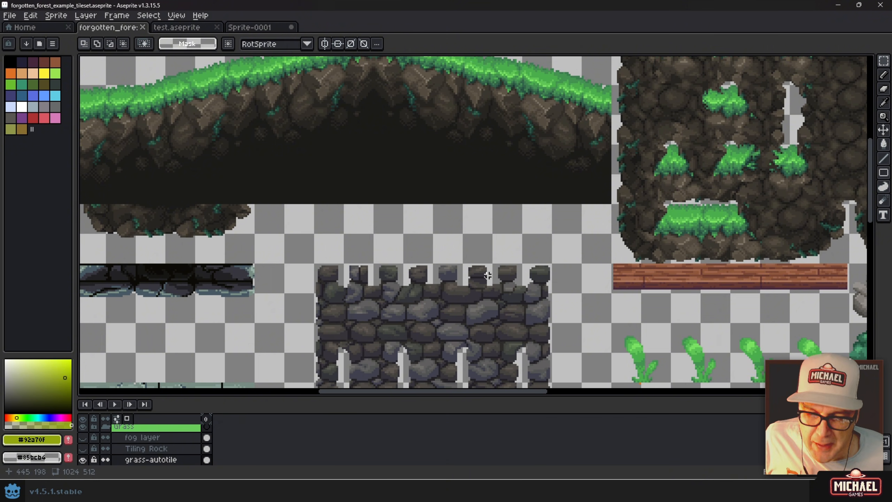
scroll(414, 218, down, 2)
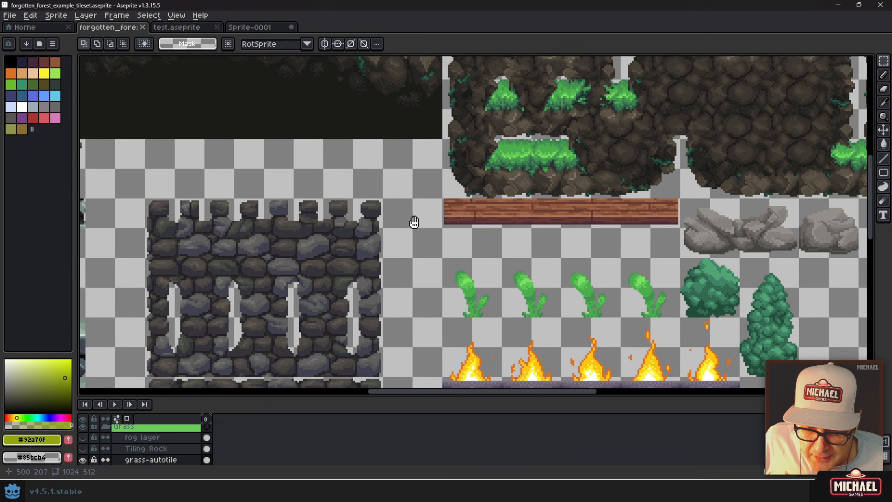
- Show the tile grid over the forest example tileset and examine the wooden planks, plant frames and fire braziers
scroll(472, 207, up, 4)
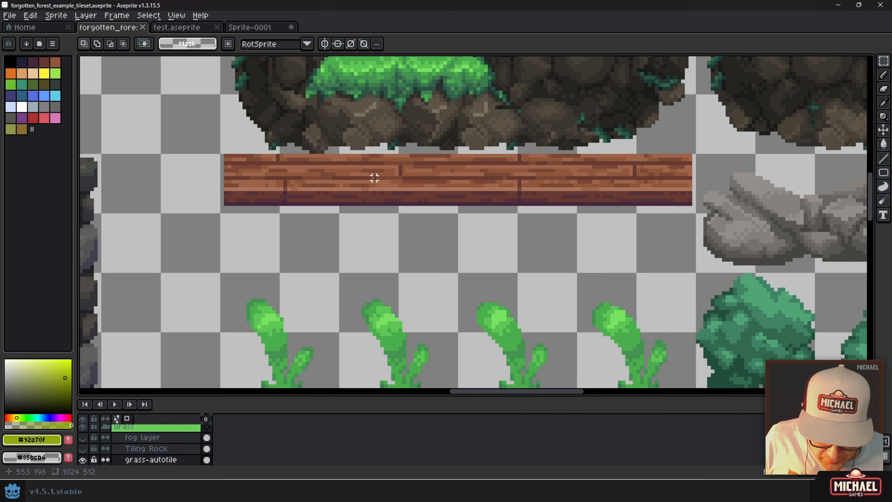
key(ctrl+apostrophe)
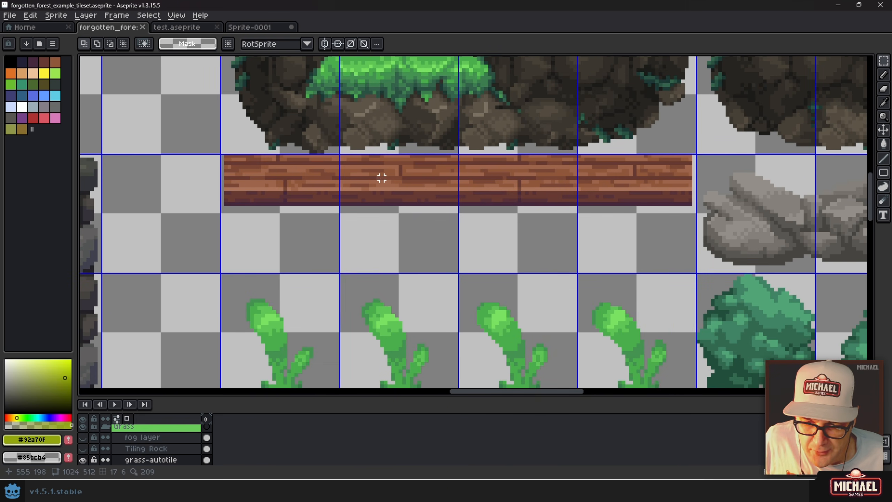
drag(562, 221, 239, 179)
scroll(577, 298, down, 1)
drag(577, 298, 646, 179)
drag(265, 314, 403, 208)
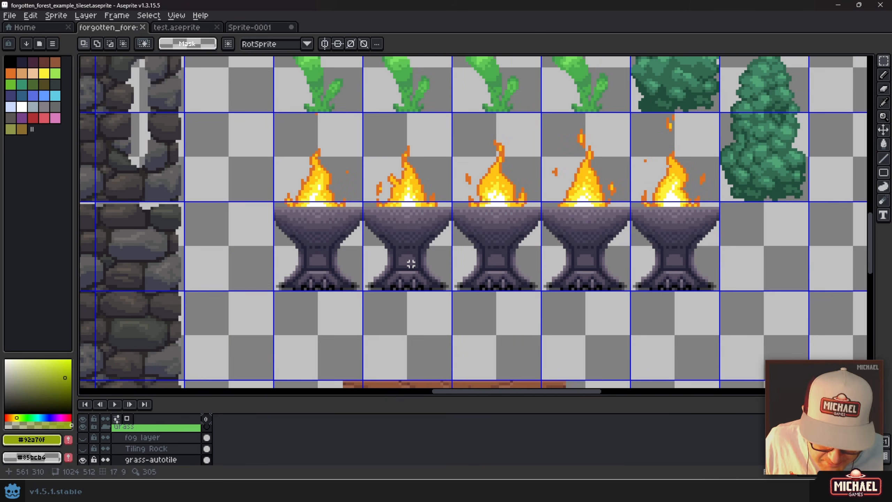
drag(411, 263, 363, 81)
drag(534, 251, 510, 194)
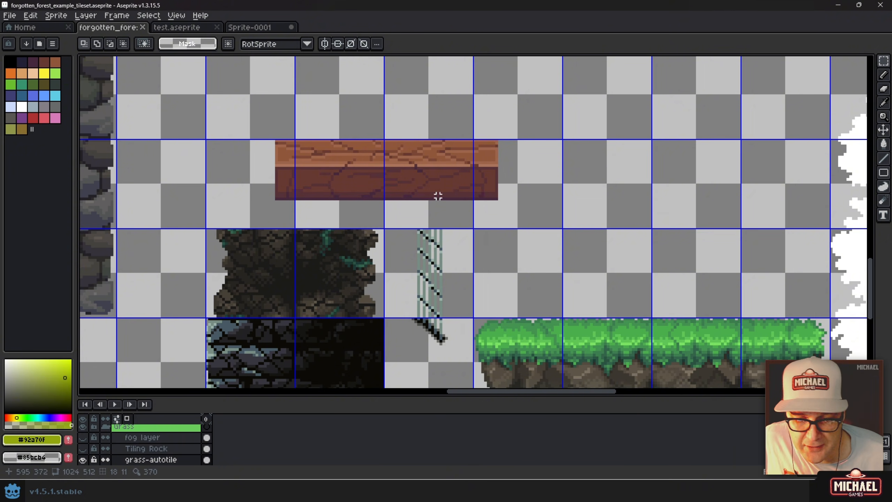
- Examine how the wooden beam, cave walls, chain, grass-topped platform and tree silhouettes sit on the tile grid
drag(386, 234, 502, 95)
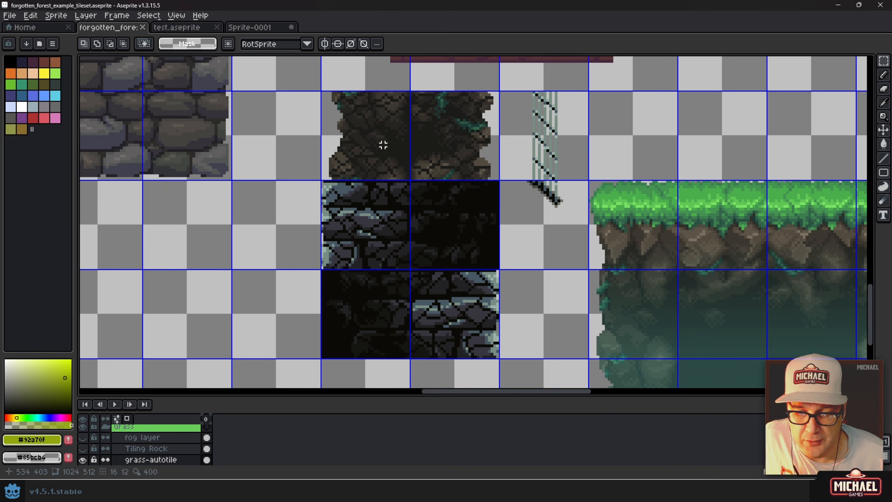
drag(458, 151, 276, 155)
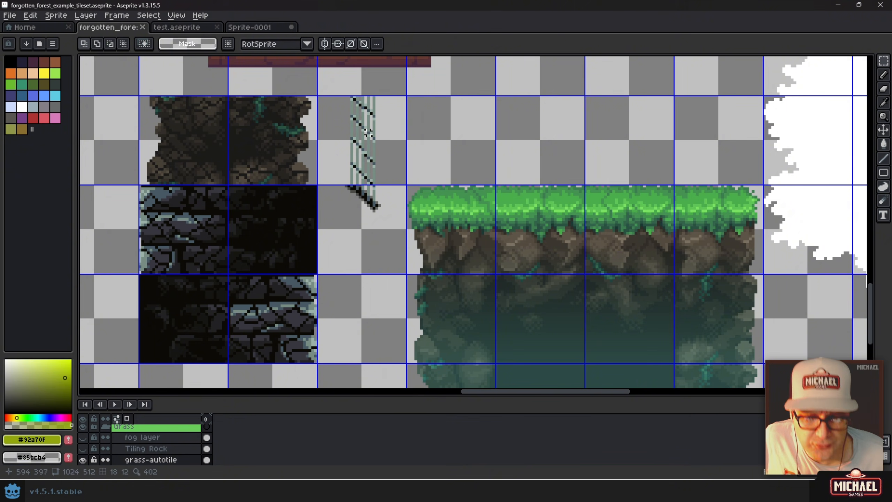
drag(612, 255, 454, 167)
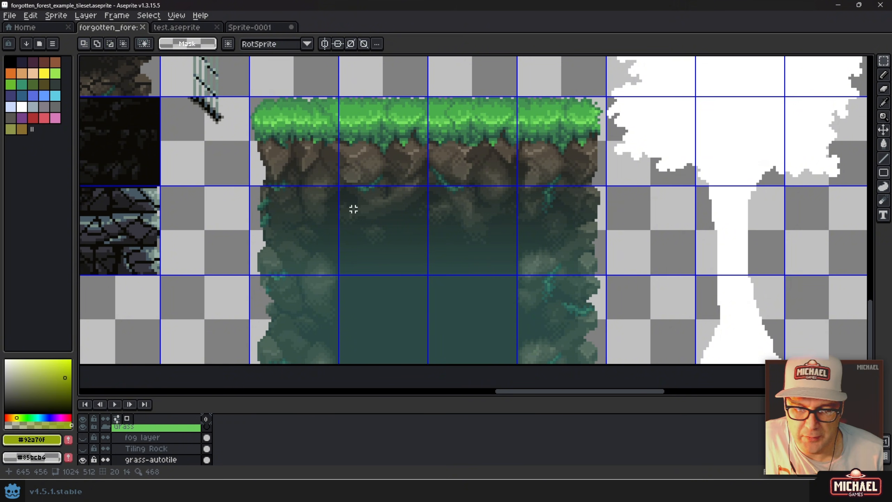
scroll(401, 190, down, 4)
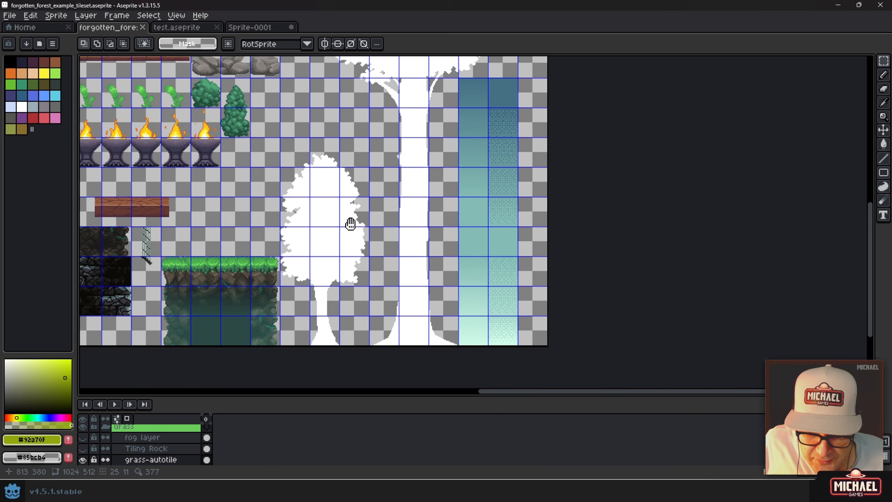
drag(362, 125, 365, 178)
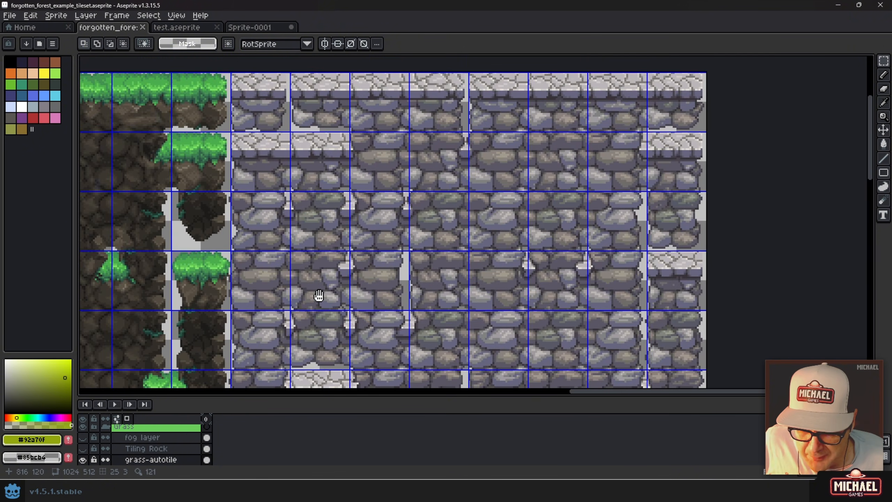
- Look over the grey stone autotiles, castle walls and dark dungeon tiles in the forest example tileset
drag(319, 296, 299, 267)
scroll(299, 267, down, 4)
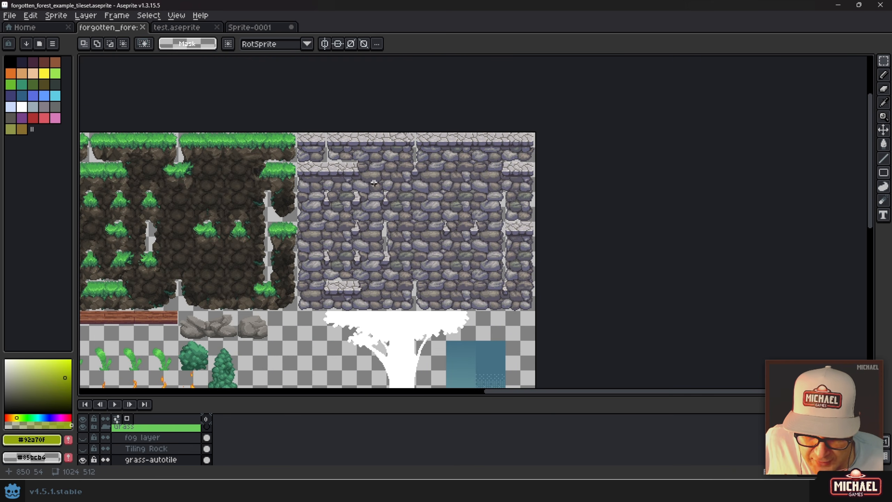
drag(299, 171, 469, 158)
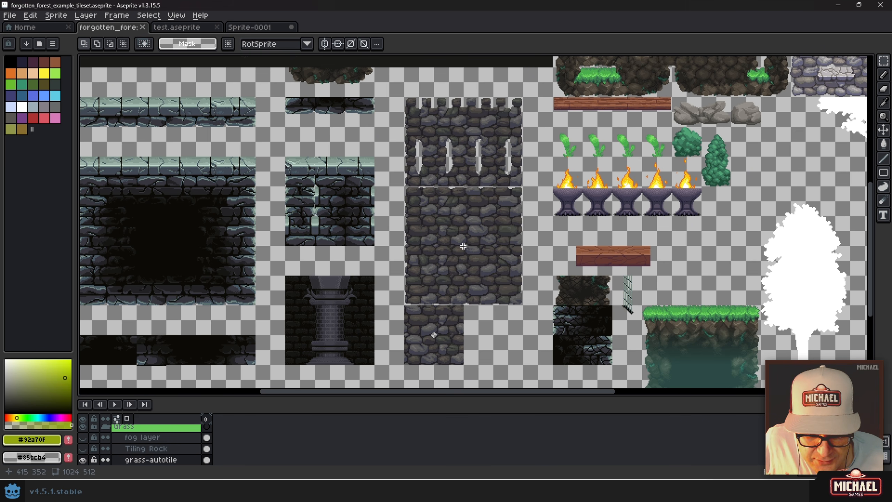
drag(330, 201, 477, 182)
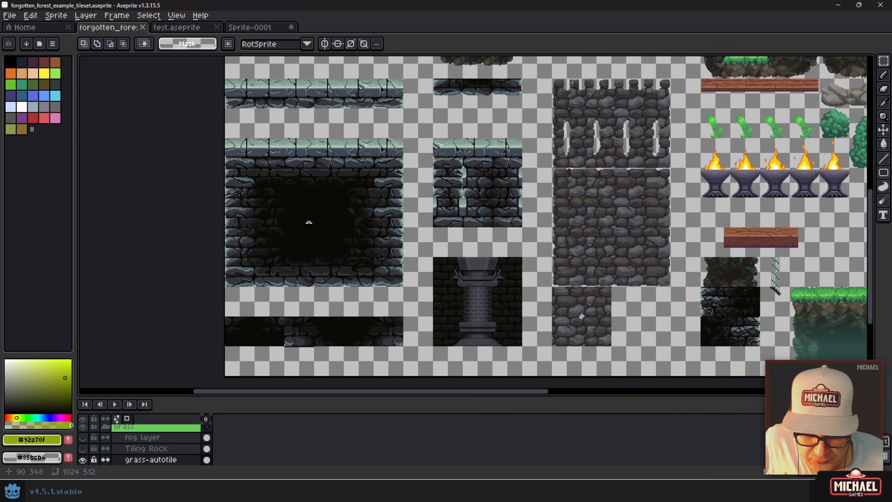
drag(494, 295, 411, 210)
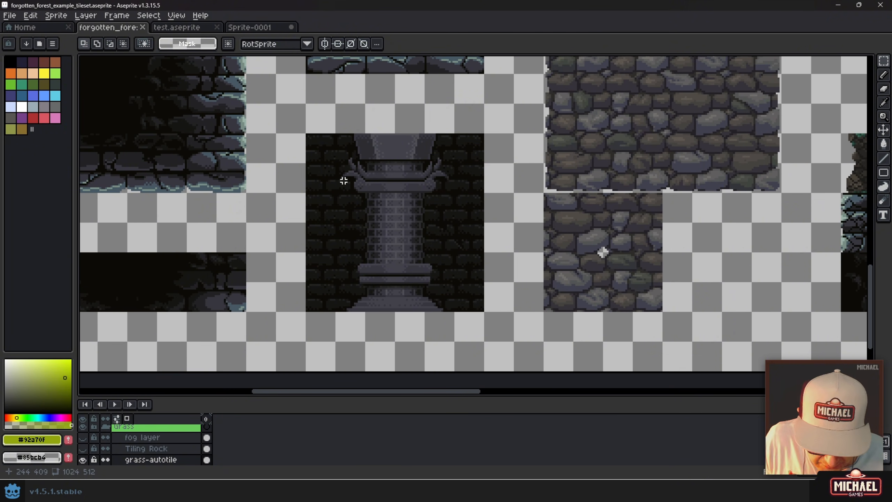
- Show the tile grid again and examine how the brick pillar divides into tiles
key(ctrl+apostrophe)
scroll(302, 208, up, 1)
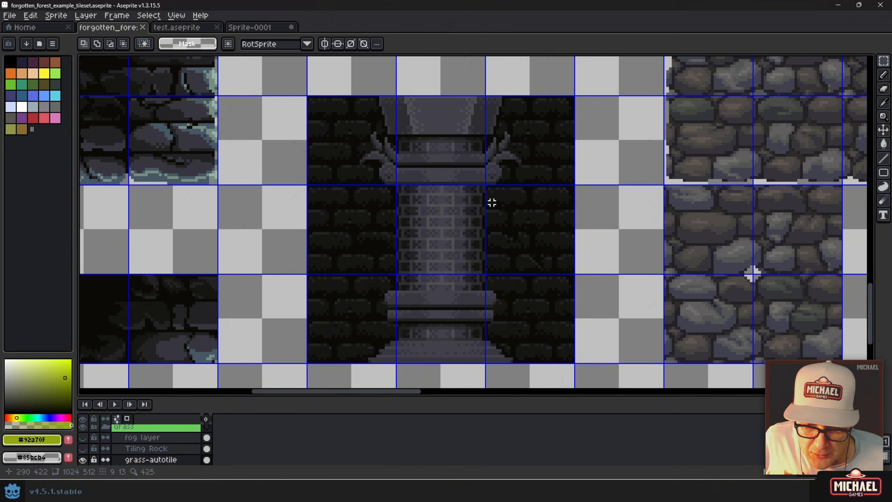
scroll(453, 185, down, 3)
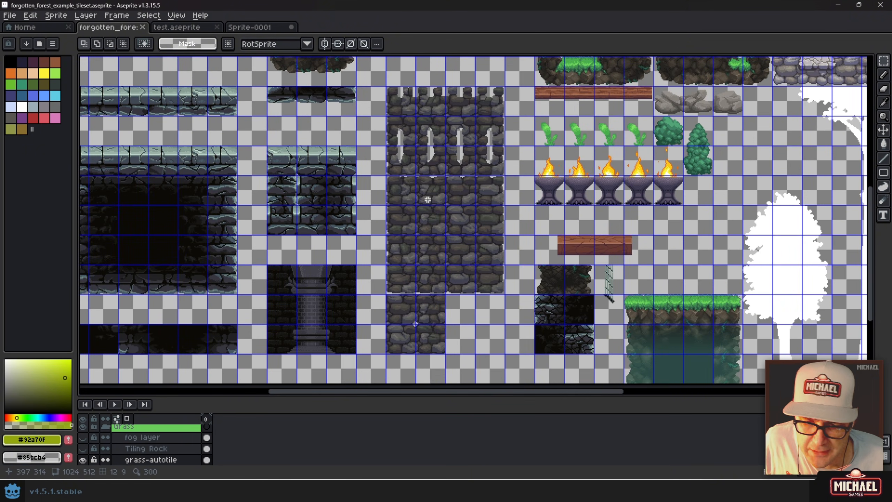
drag(406, 206, 550, 266)
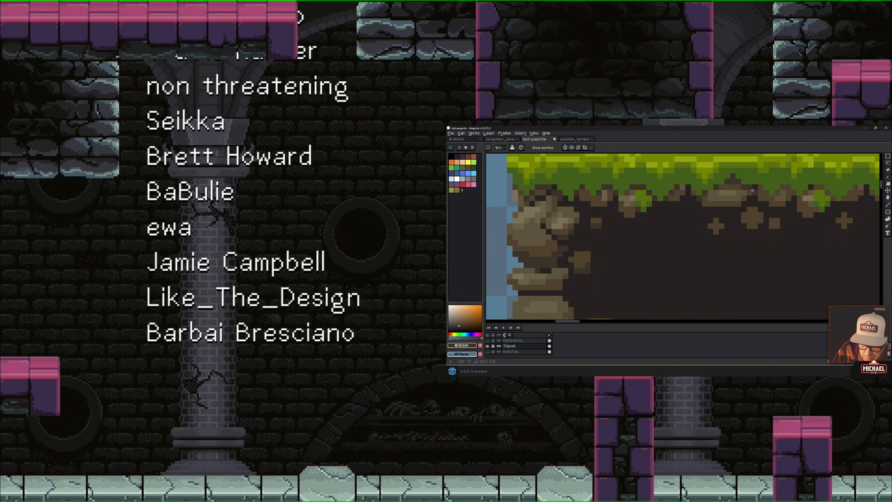
- In test.aseprite, shade the undersides of the small stones beside the ground block's left cliff edge with dark brown #3b3228
scroll(634, 245, down, 2)
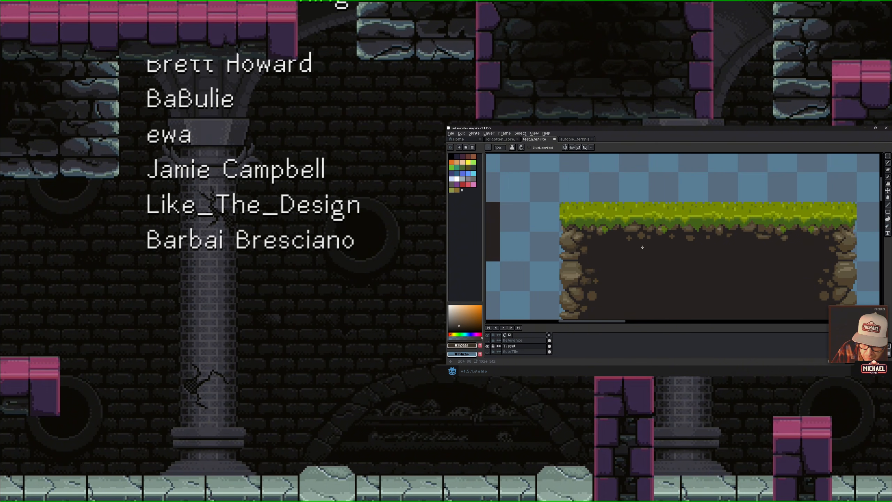
scroll(633, 245, up, 3)
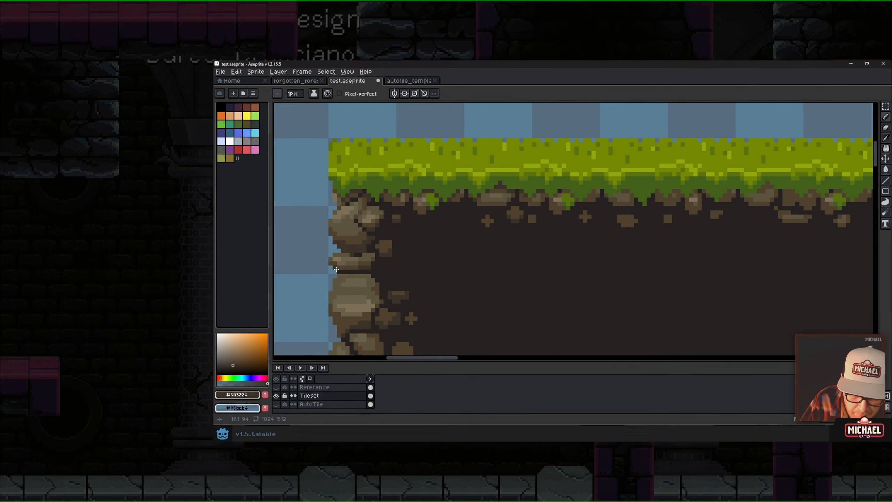
scroll(414, 269, up, 2)
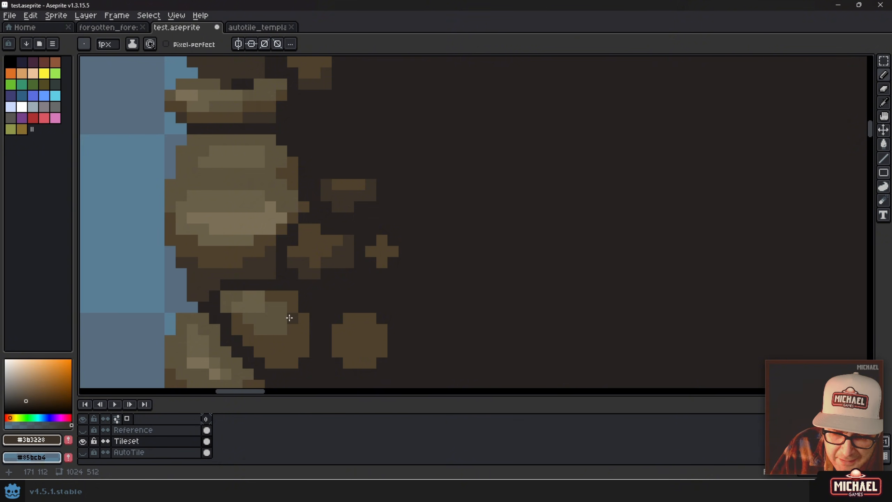
mouse_move(292, 335)
mouse_down()
mouse_move(315, 283)
mouse_move(327, 281)
mouse_move(316, 296)
mouse_move(281, 306)
mouse_up()
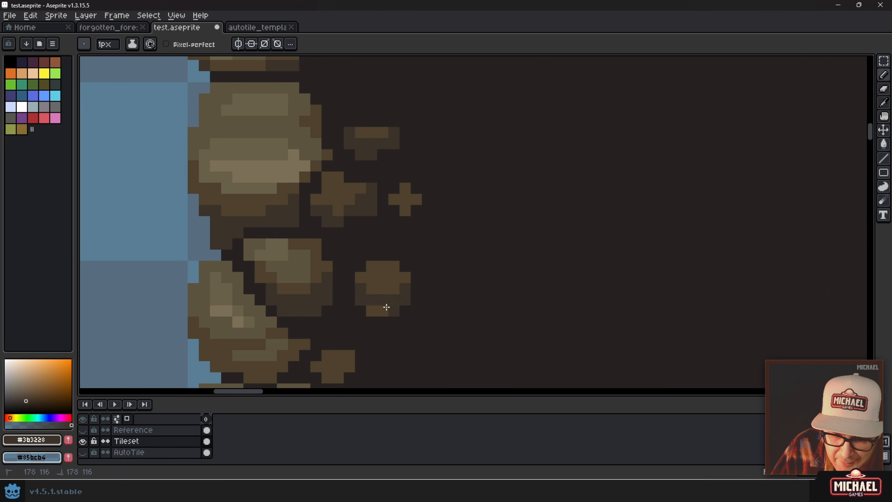
scroll(410, 281, down, 3)
scroll(418, 229, up, 4)
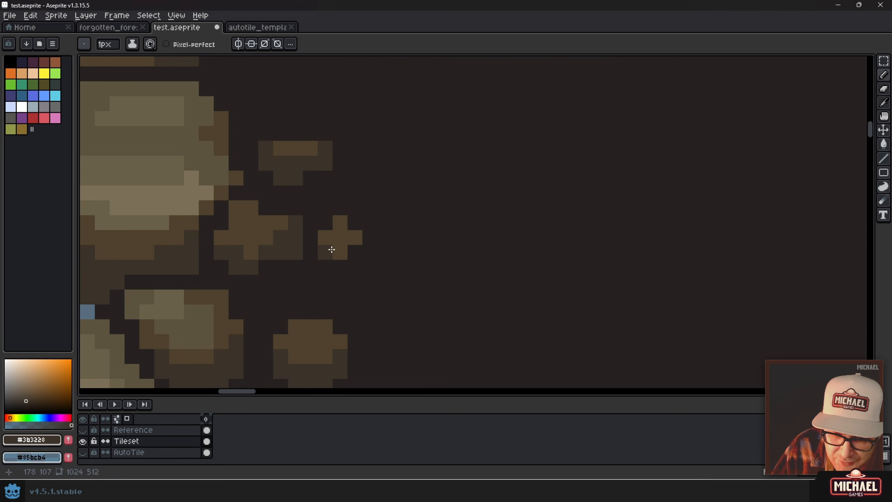
scroll(410, 219, down, 4)
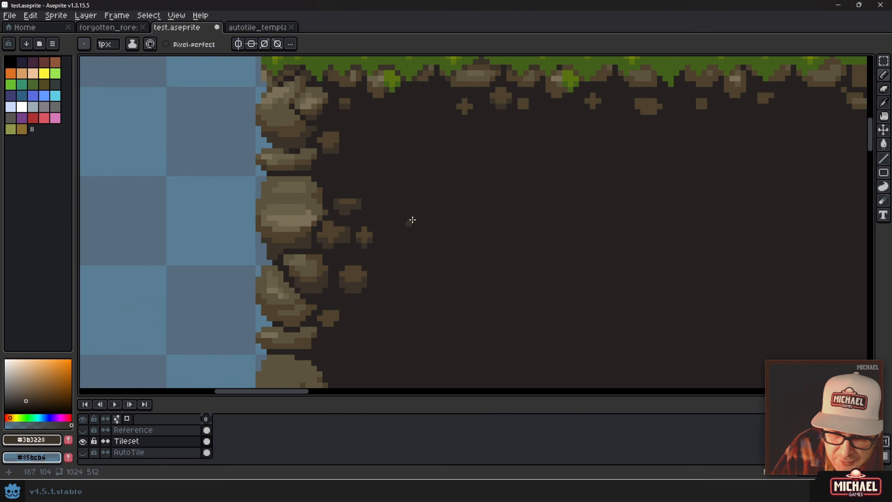
drag(391, 229, 312, 257)
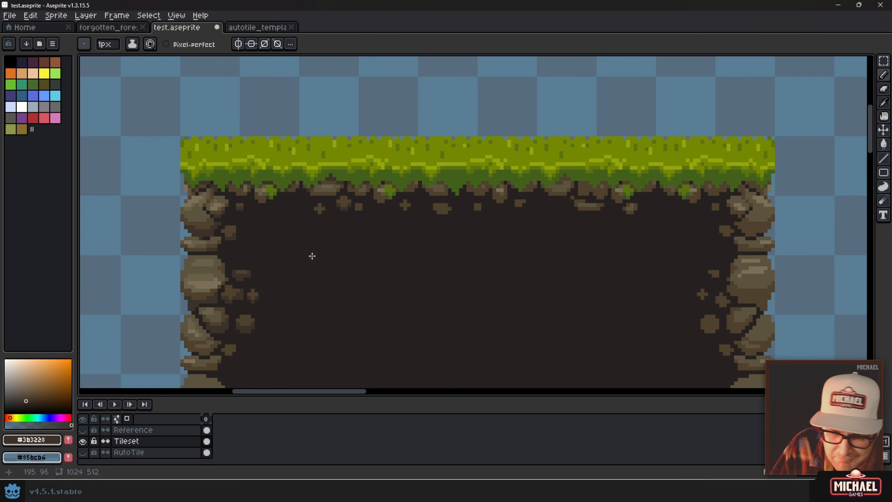
- Shade the small stones beneath the grass with #3b3228 and add a small dark stone near the ground block's left end
scroll(314, 191, up, 4)
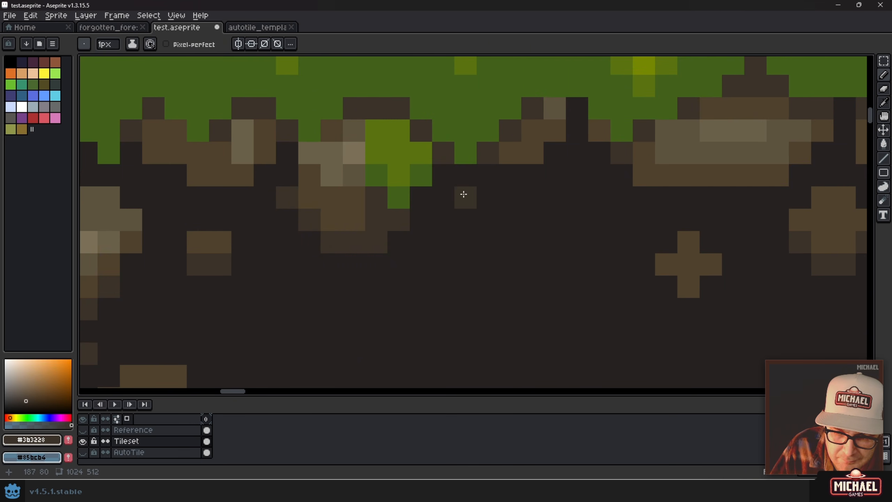
scroll(364, 202, down, 4)
scroll(386, 217, down, 2)
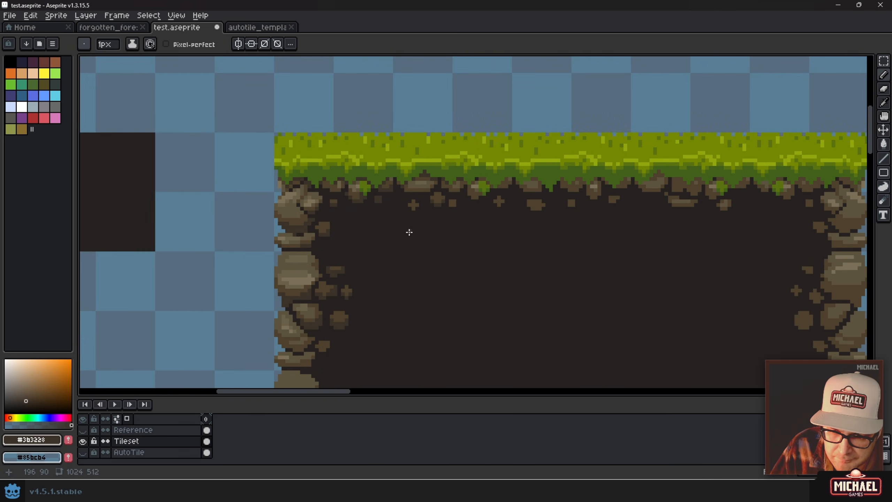
- Blend semi-transparent #92a70f into the grass, pick the resulting #849808, and paint it around the highlight line at the left end
scroll(311, 148, up, 5)
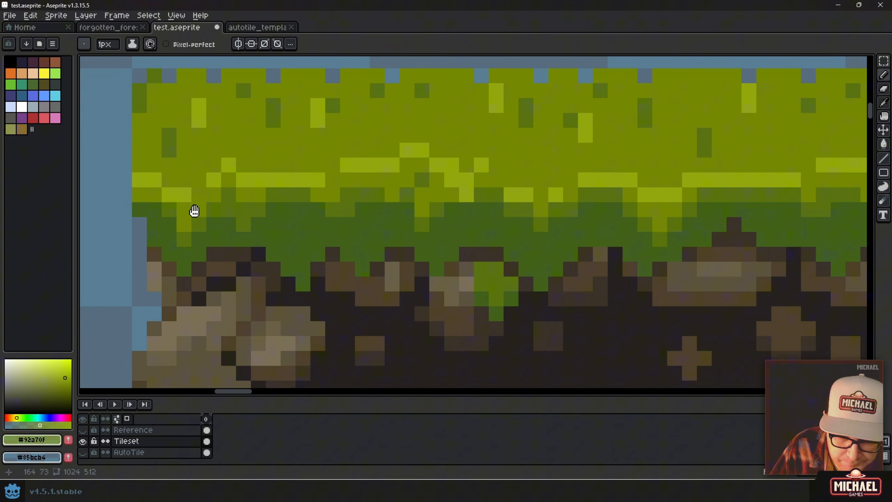
drag(194, 211, 200, 243)
click(200, 225)
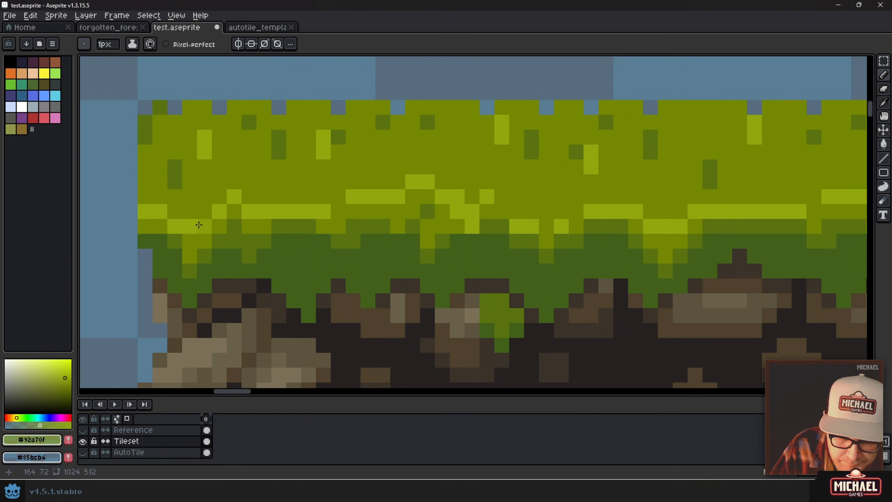
alt+click(199, 225)
click(161, 225)
click(147, 200)
click(219, 197)
drag(263, 198, 404, 207)
click(338, 210)
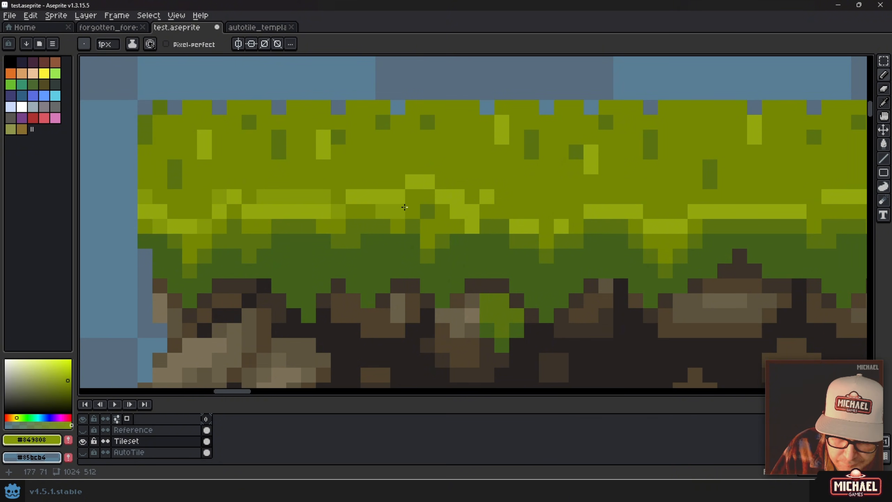
- Continue the #849808 transition pixels along the grass highlight line towards the right and back over its gaps
mouse_move(517, 211)
mouse_down()
mouse_move(554, 218)
mouse_move(591, 200)
mouse_move(681, 210)
mouse_up()
drag(740, 198, 799, 199)
drag(706, 216, 437, 214)
mouse_move(562, 210)
mouse_down()
mouse_move(608, 210)
mouse_move(635, 197)
mouse_up()
mouse_move(664, 196)
mouse_down()
mouse_move(707, 198)
mouse_move(738, 213)
mouse_move(795, 197)
mouse_up()
scroll(740, 201, down, 3)
scroll(426, 170, up, 3)
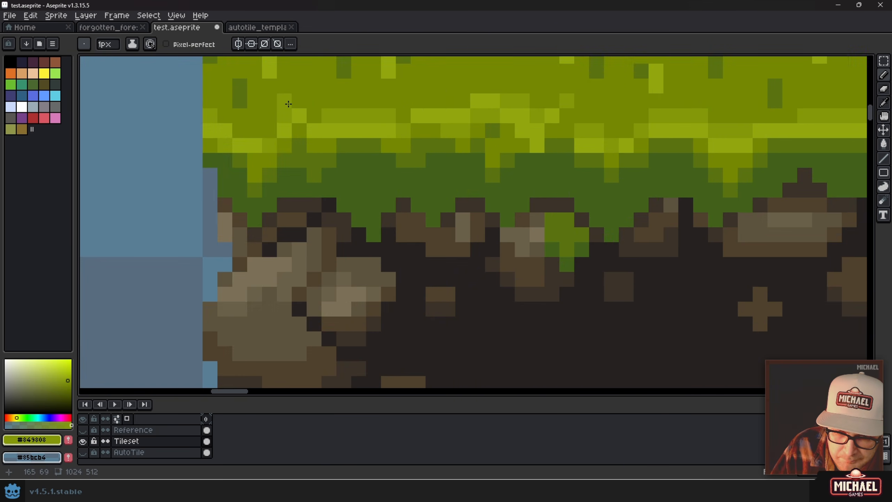
- Add #849808 pixels below the bright grass blades and scatter a few more across the upper grass
click(305, 167)
click(424, 166)
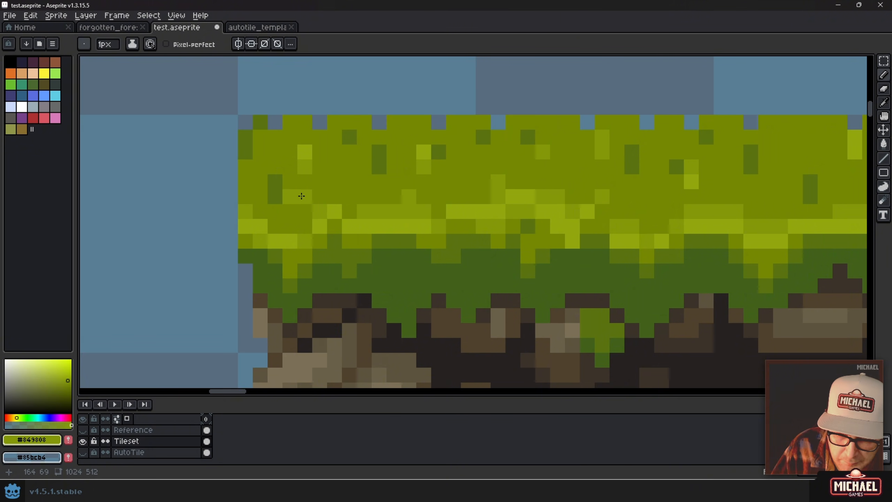
scroll(302, 196, down, 3)
scroll(195, 170, up, 3)
- Blend #5a7310 at alpha 122 into the dark grass fringe, pick the resulting #4d6916, and paint transition patches along it
alt+click(195, 170)
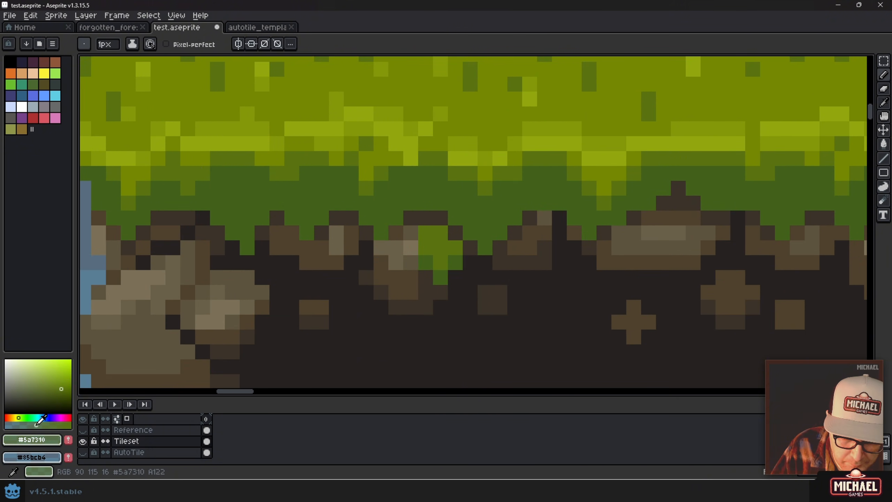
click(231, 192)
alt+click(231, 193)
drag(232, 192, 254, 186)
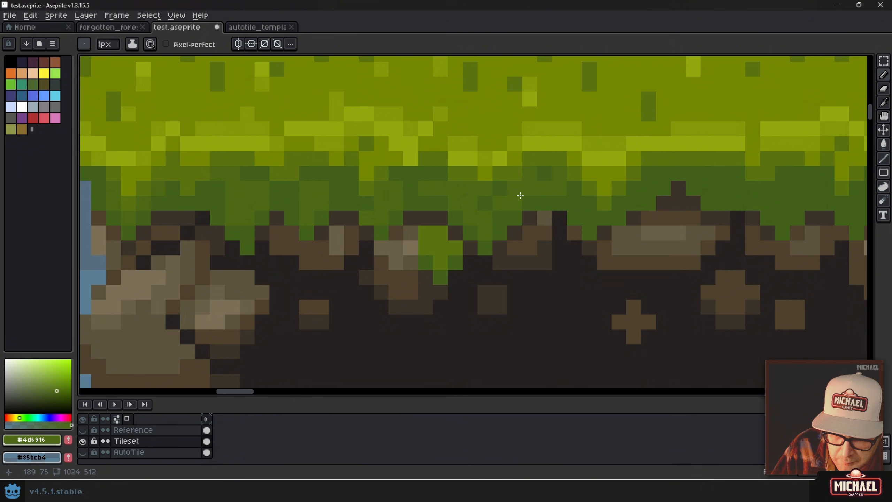
scroll(679, 162, down, 3)
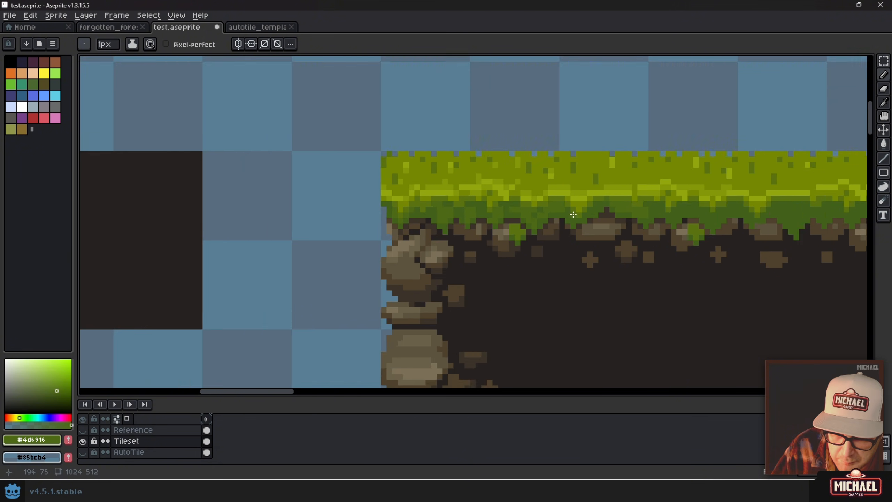